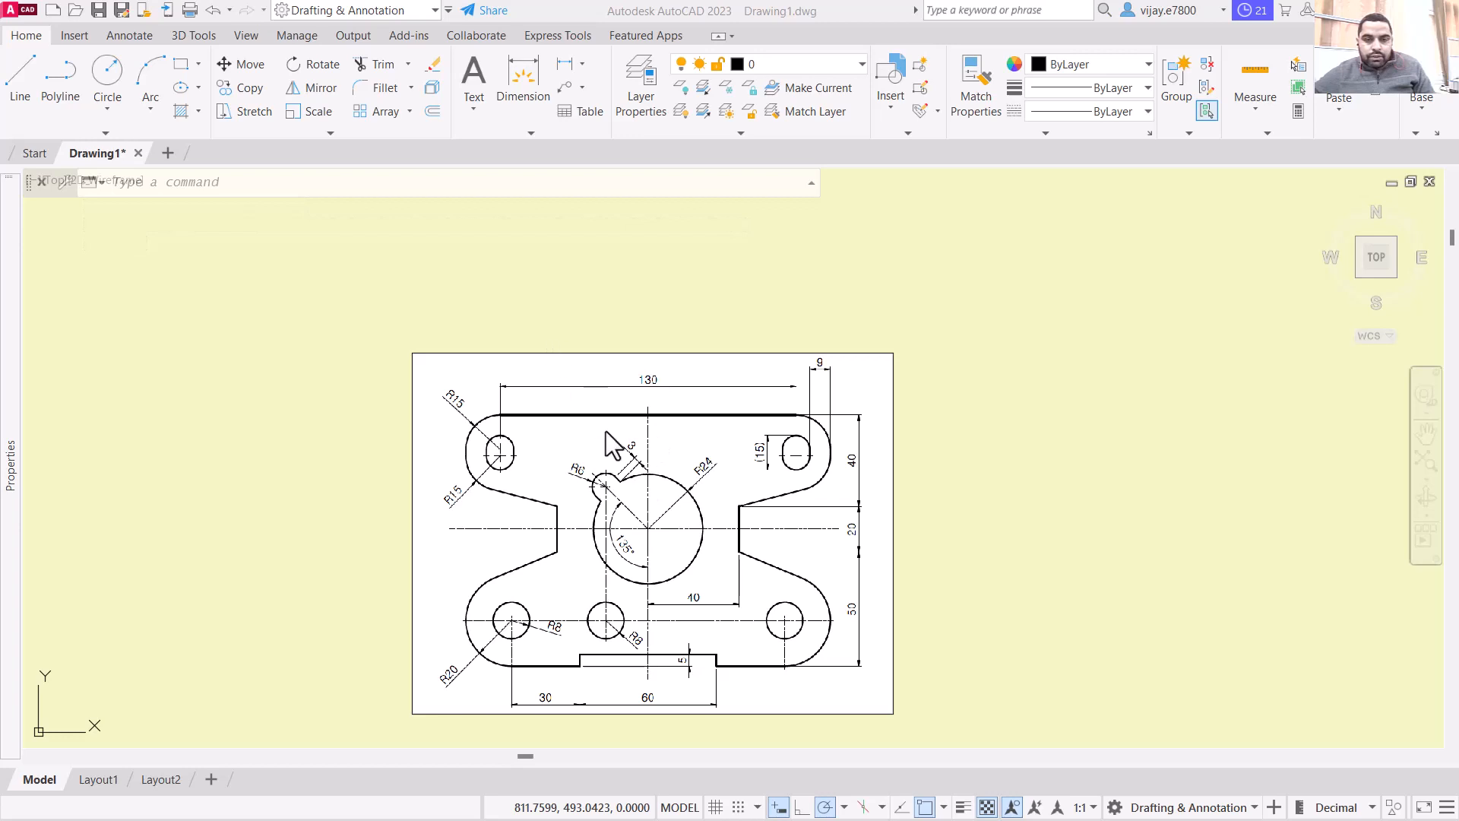
Step: Examine the reference image of the plate, including its hole radii, slot sizes and outline dimensions
scroll(605, 431, "up", 2)
scroll(425, 357, "down", 2)
scroll(456, 532, "up", 3)
scroll(477, 437, "down", 3)
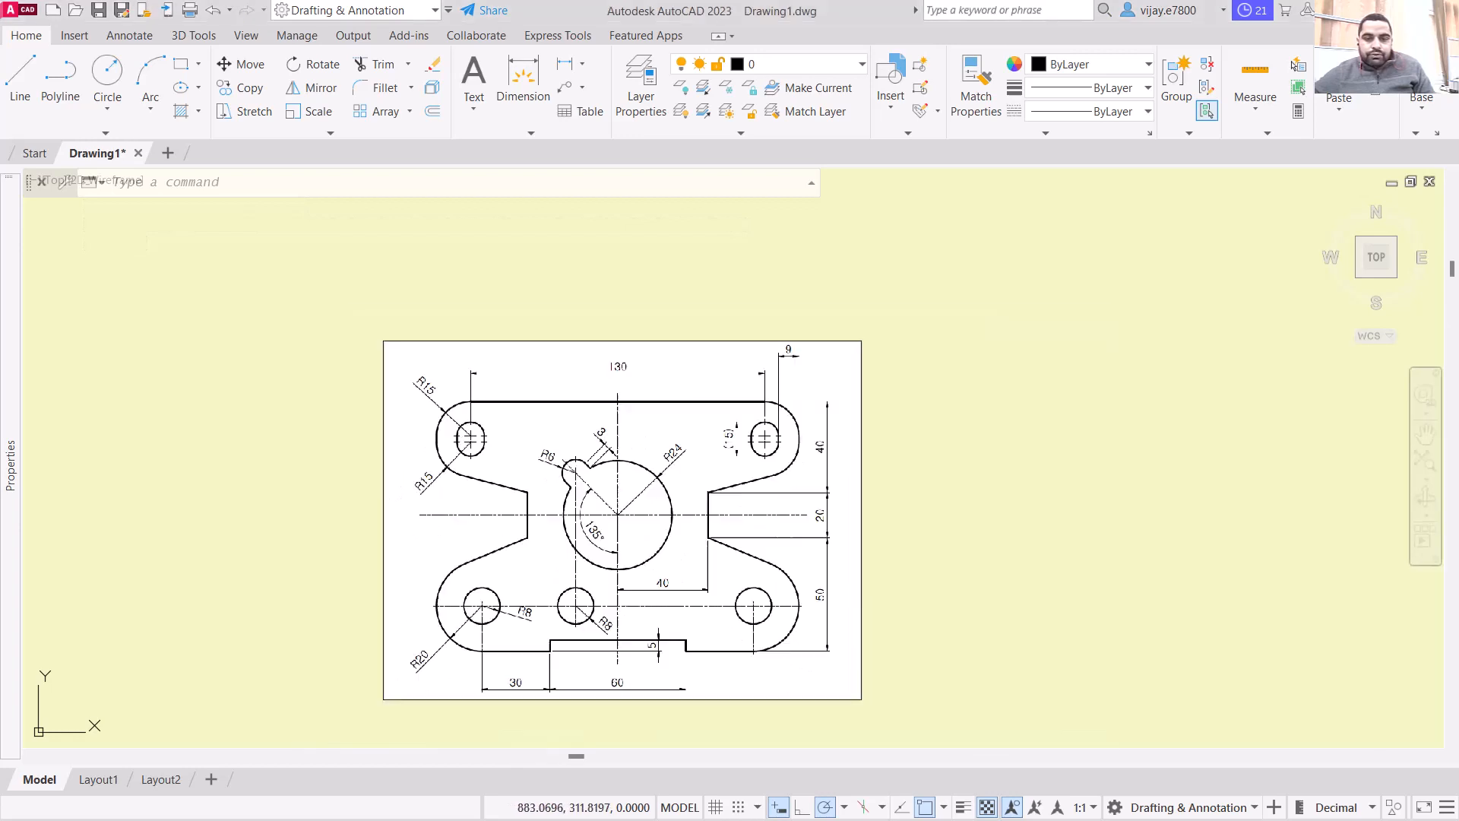
scroll(465, 407, "up", 2)
scroll(379, 534, "down", 2)
mouse_move(293, 572)
middle_mouse_down()
mouse_move(290, 489)
mouse_move(365, 427)
middle_mouse_up()
scroll(365, 427, "up", 2)
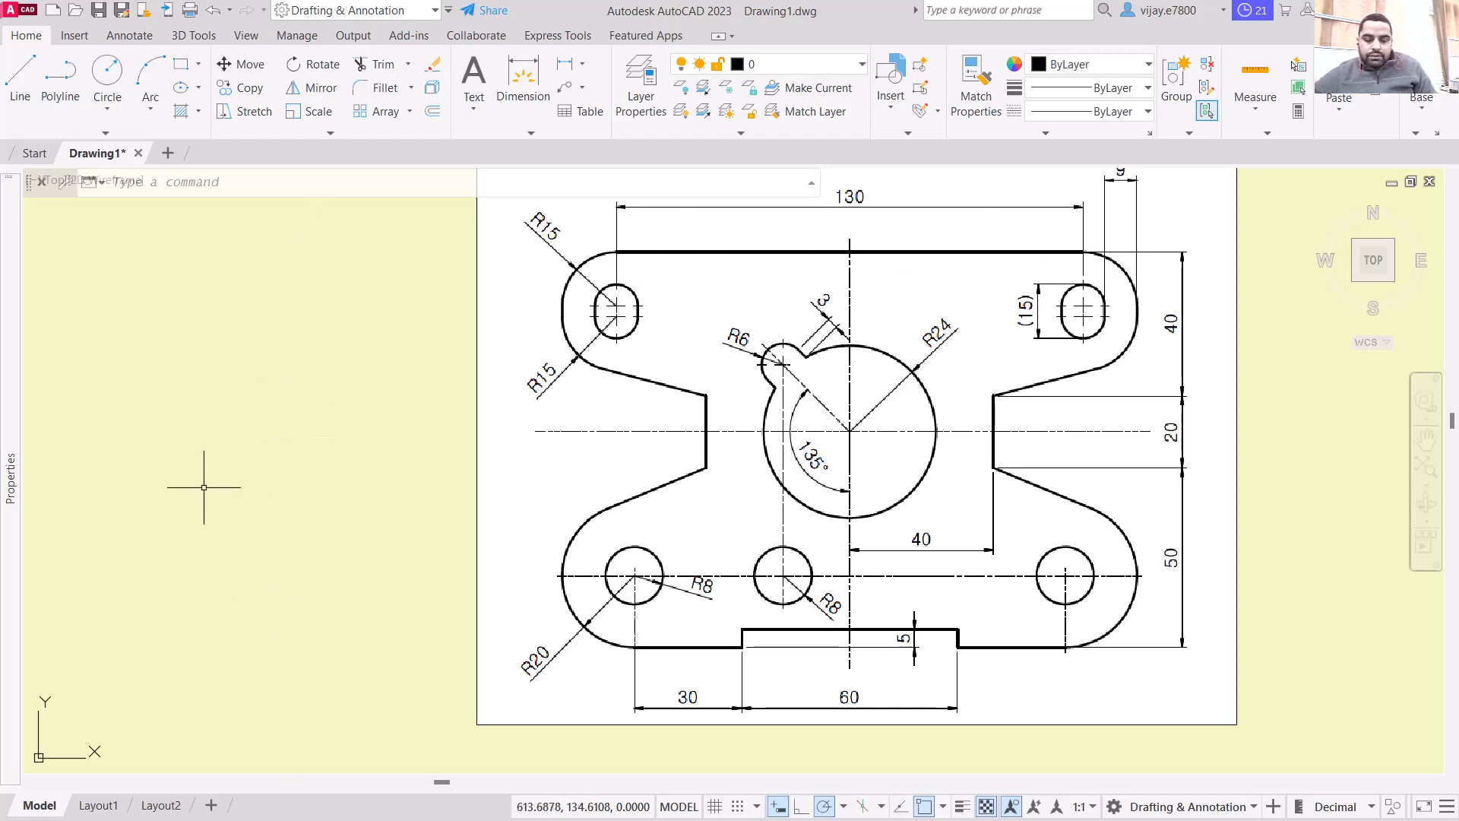
type("L")
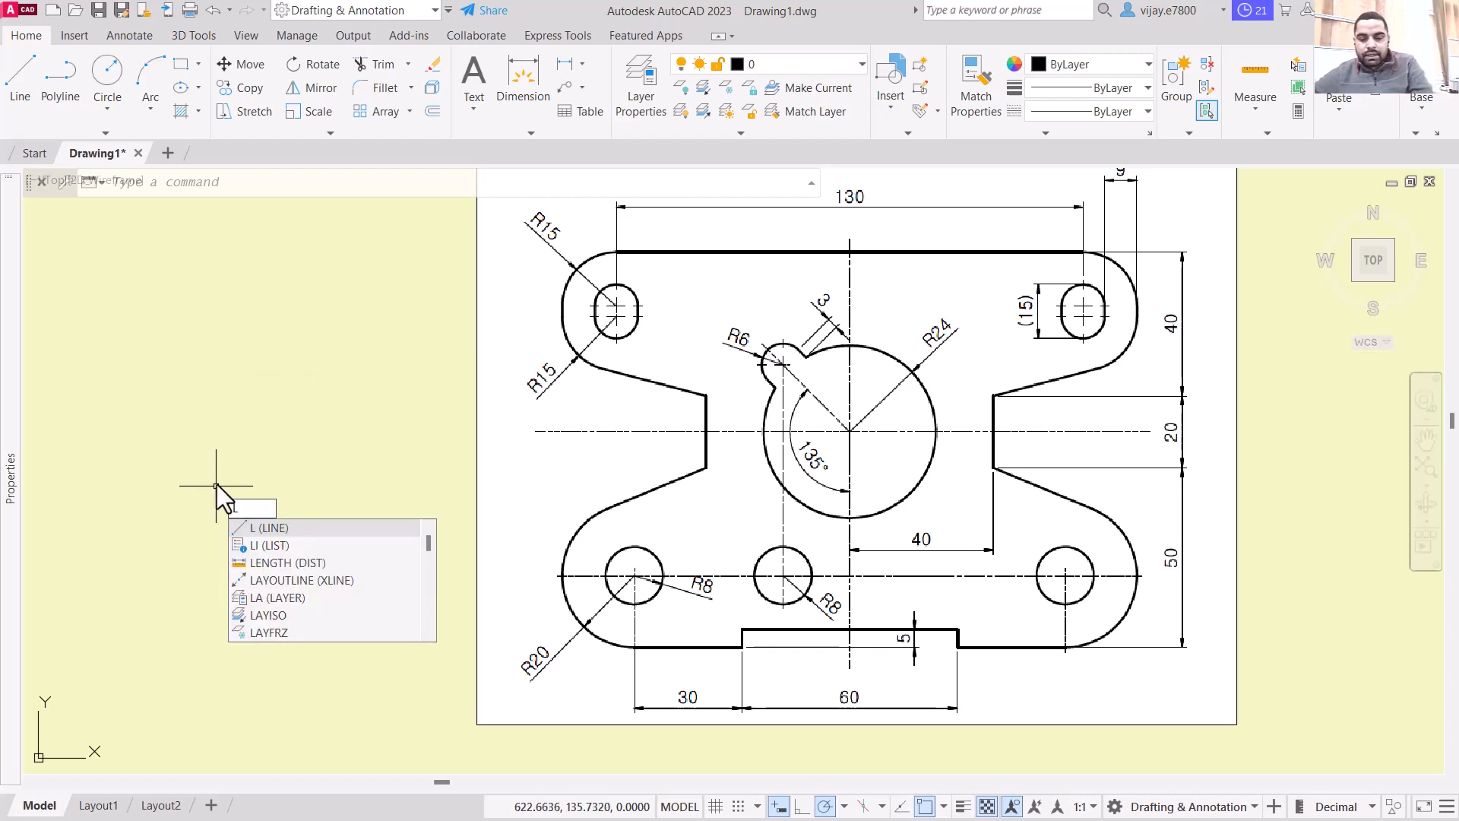
key("Return")
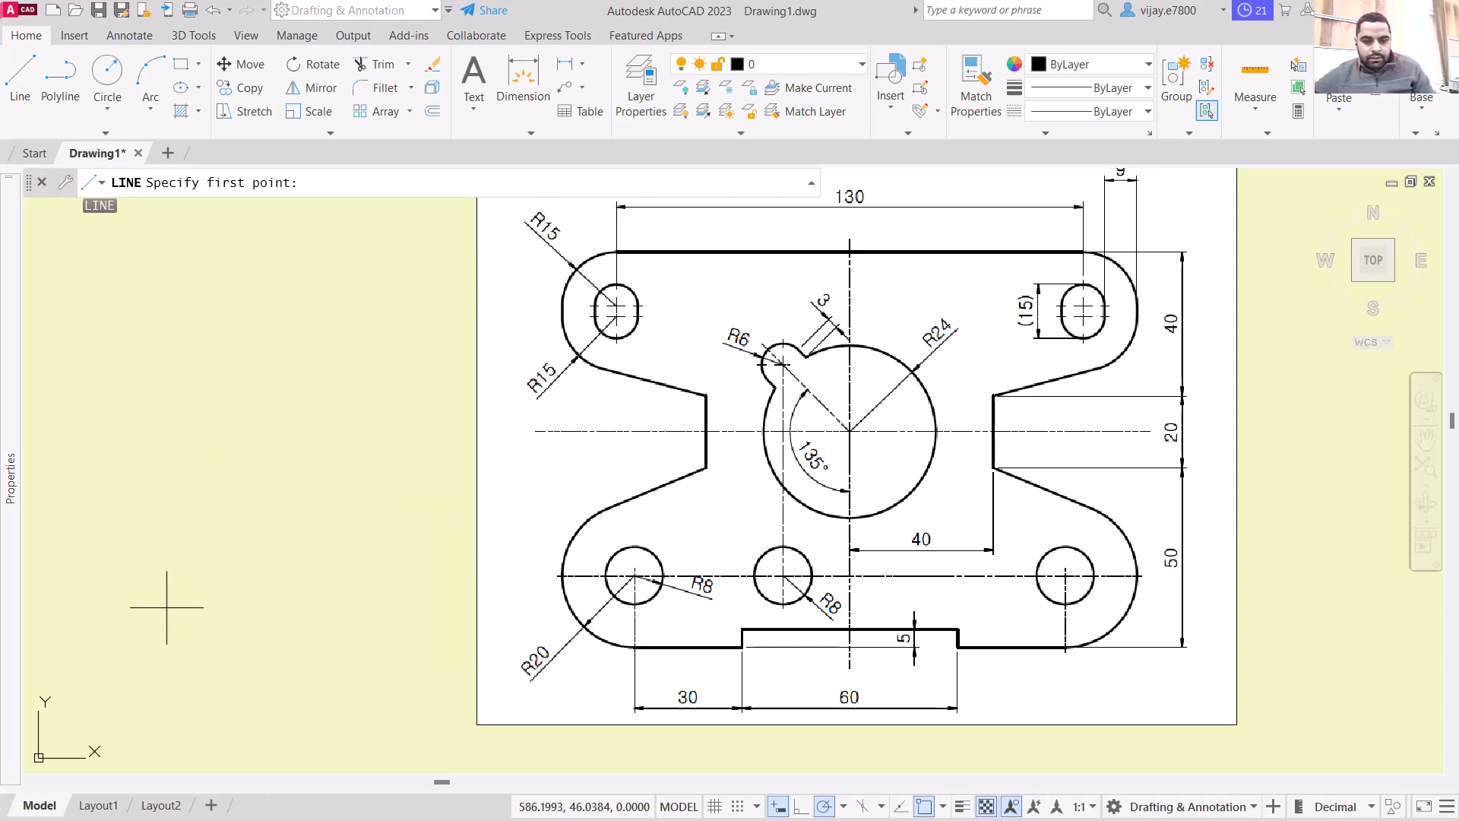
mouse_move(171, 604)
middle_mouse_down()
mouse_move(439, 583)
mouse_move(489, 498)
mouse_move(472, 498)
middle_mouse_up()
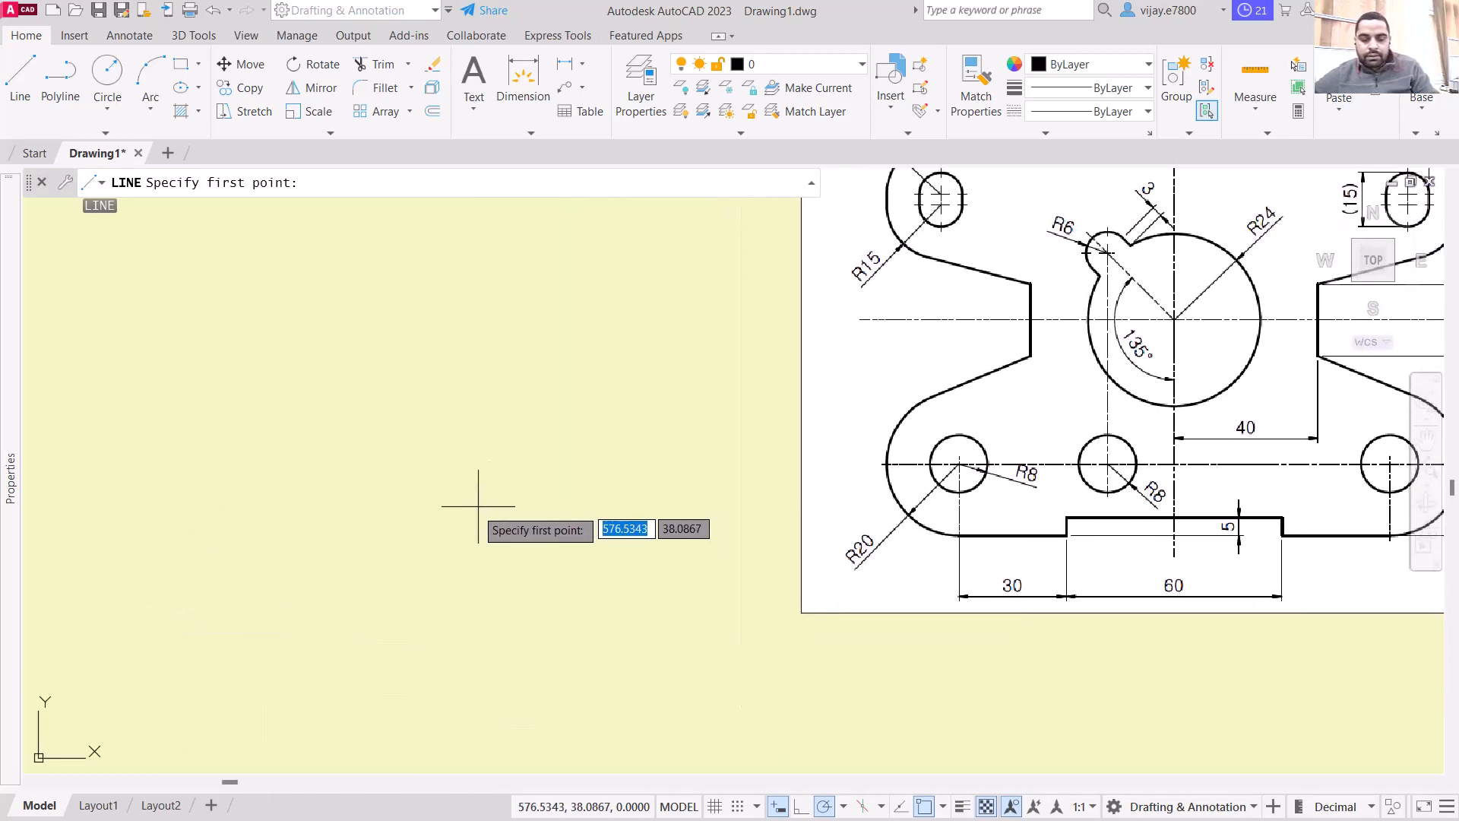
scroll(423, 524, "down", 2)
key("Escape")
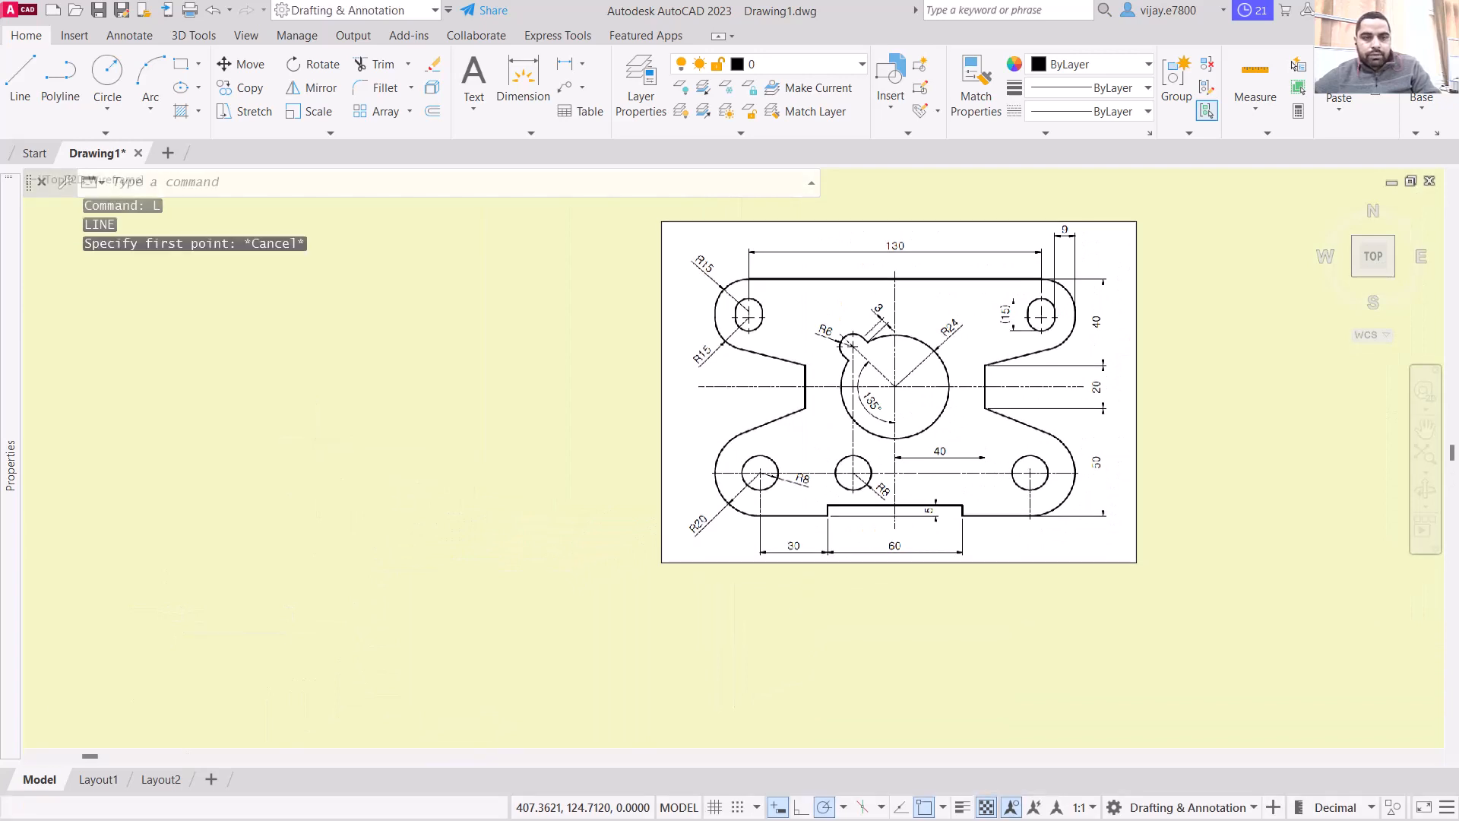
Step: Draw the central circle with radius 24, centred at the origin (0,0)
type("C")
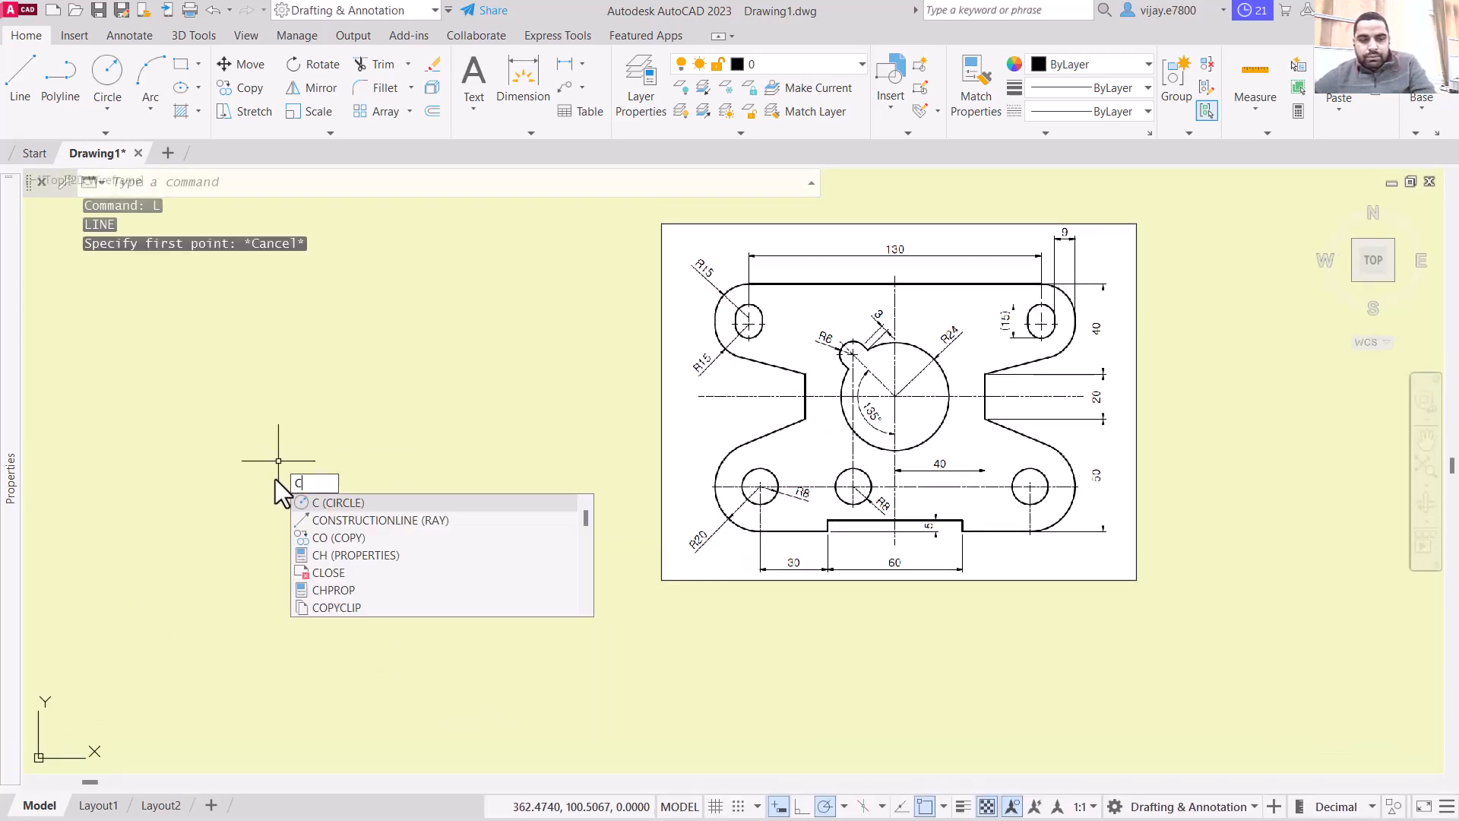
key("Return")
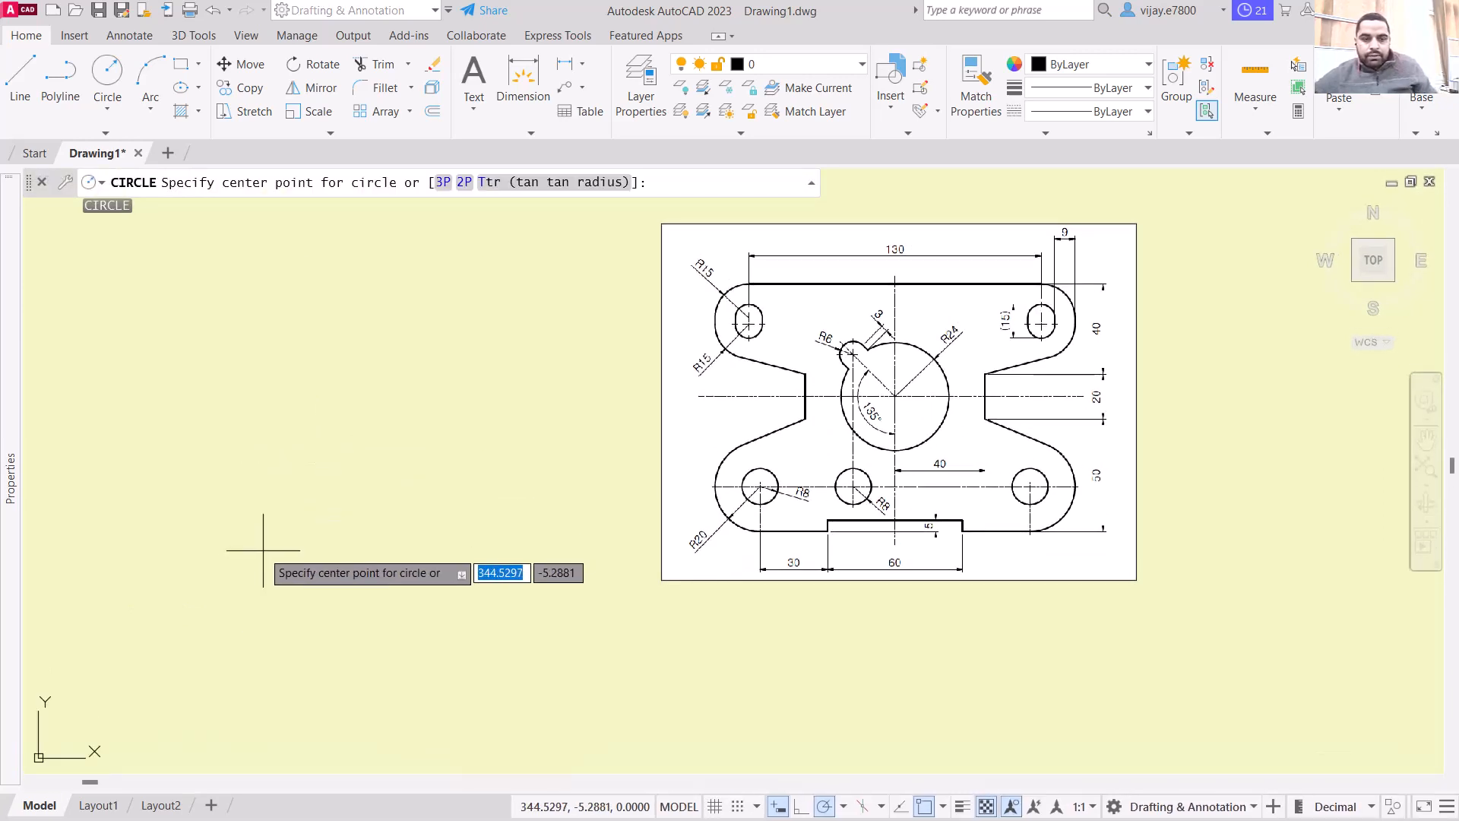
type("0")
key("Tab")
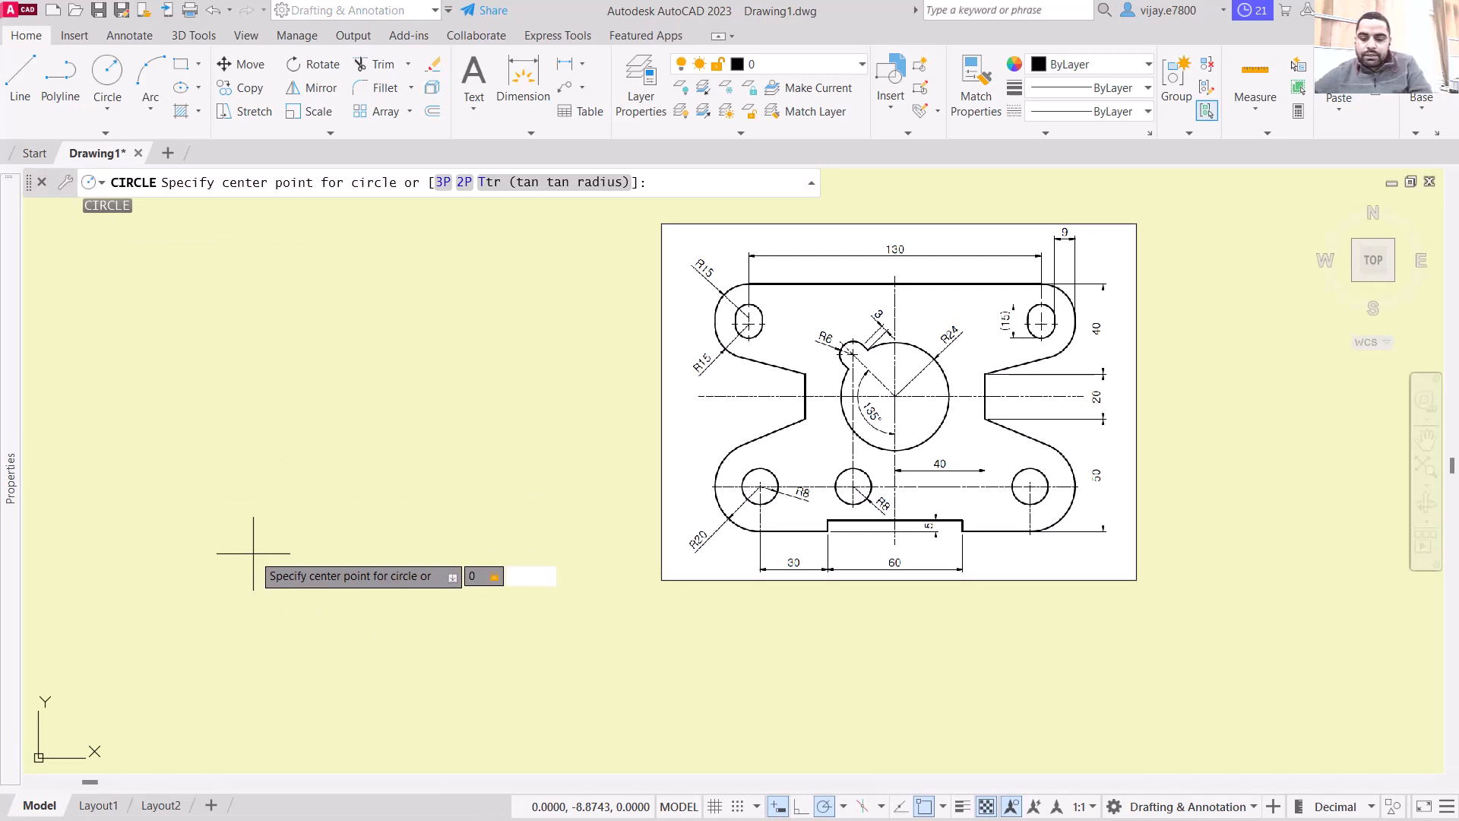
key("Return")
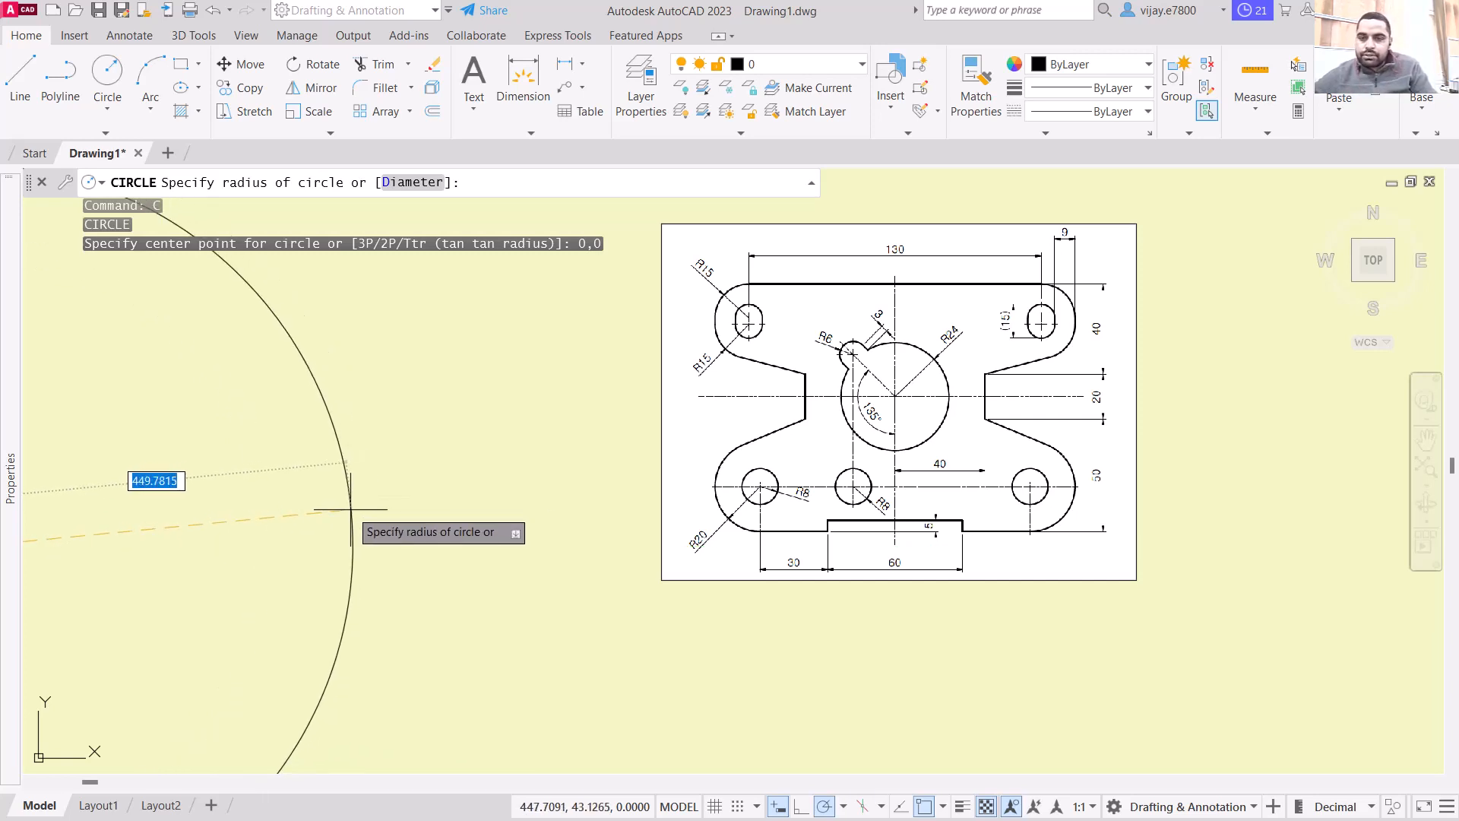
type("24")
key("Return")
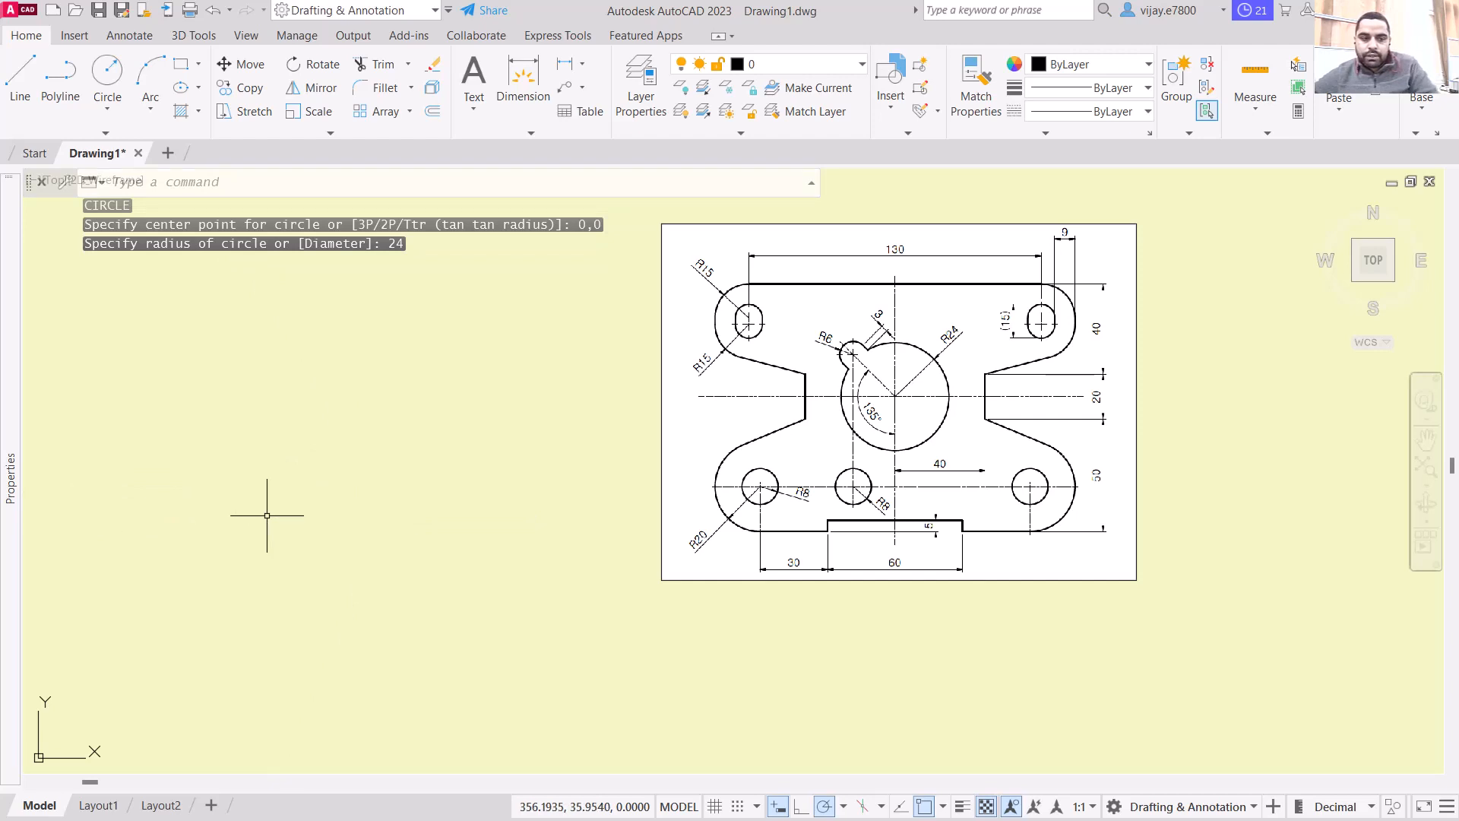
Step: Move the reference image horizontally closer to the circle, using the image's lower-left corner as the base point
scroll(267, 515, "down", 2)
middle_click_drag(157, 555, 577, 532)
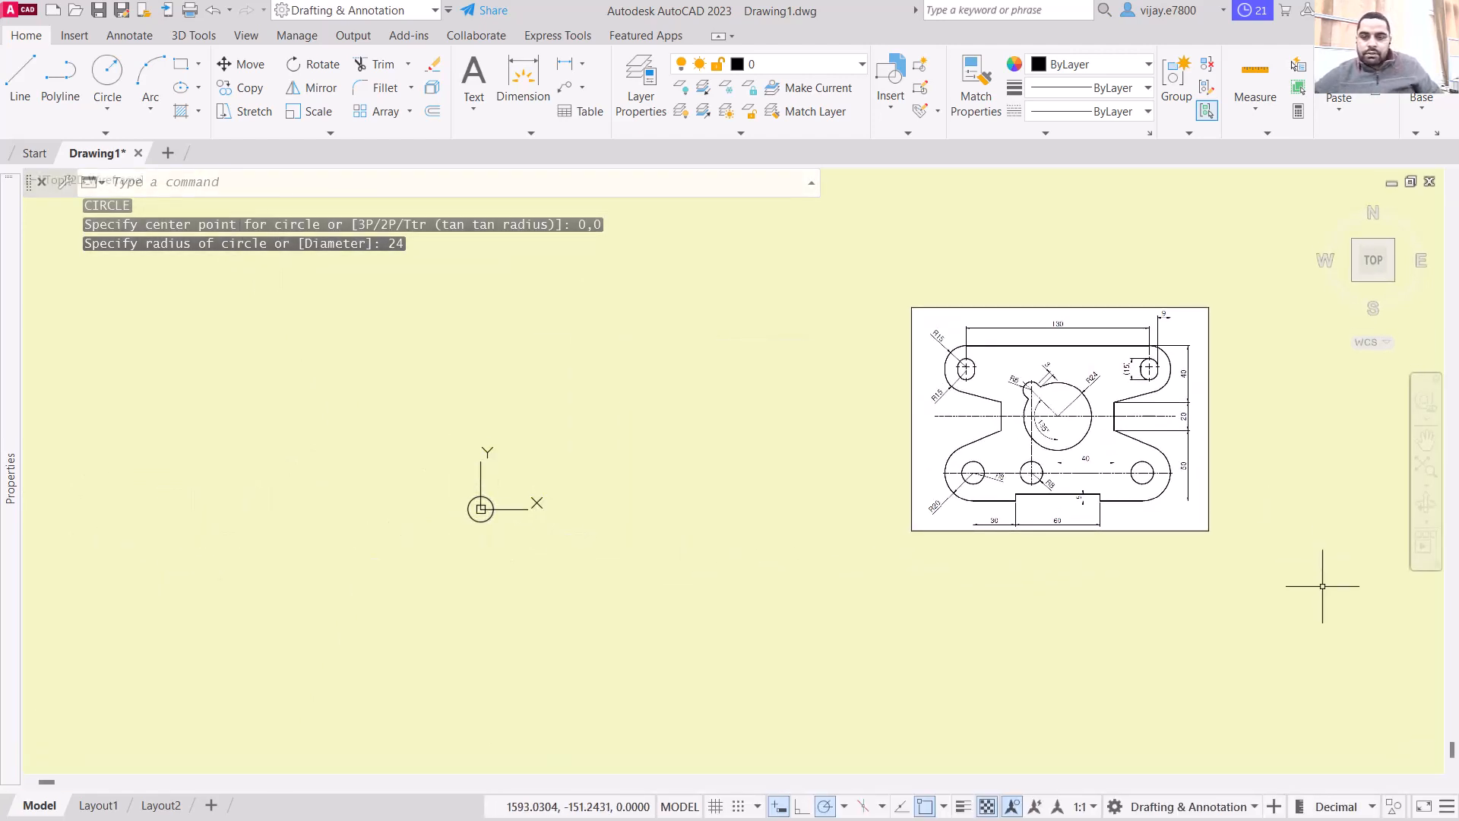
left_click(1319, 621)
left_click(867, 247)
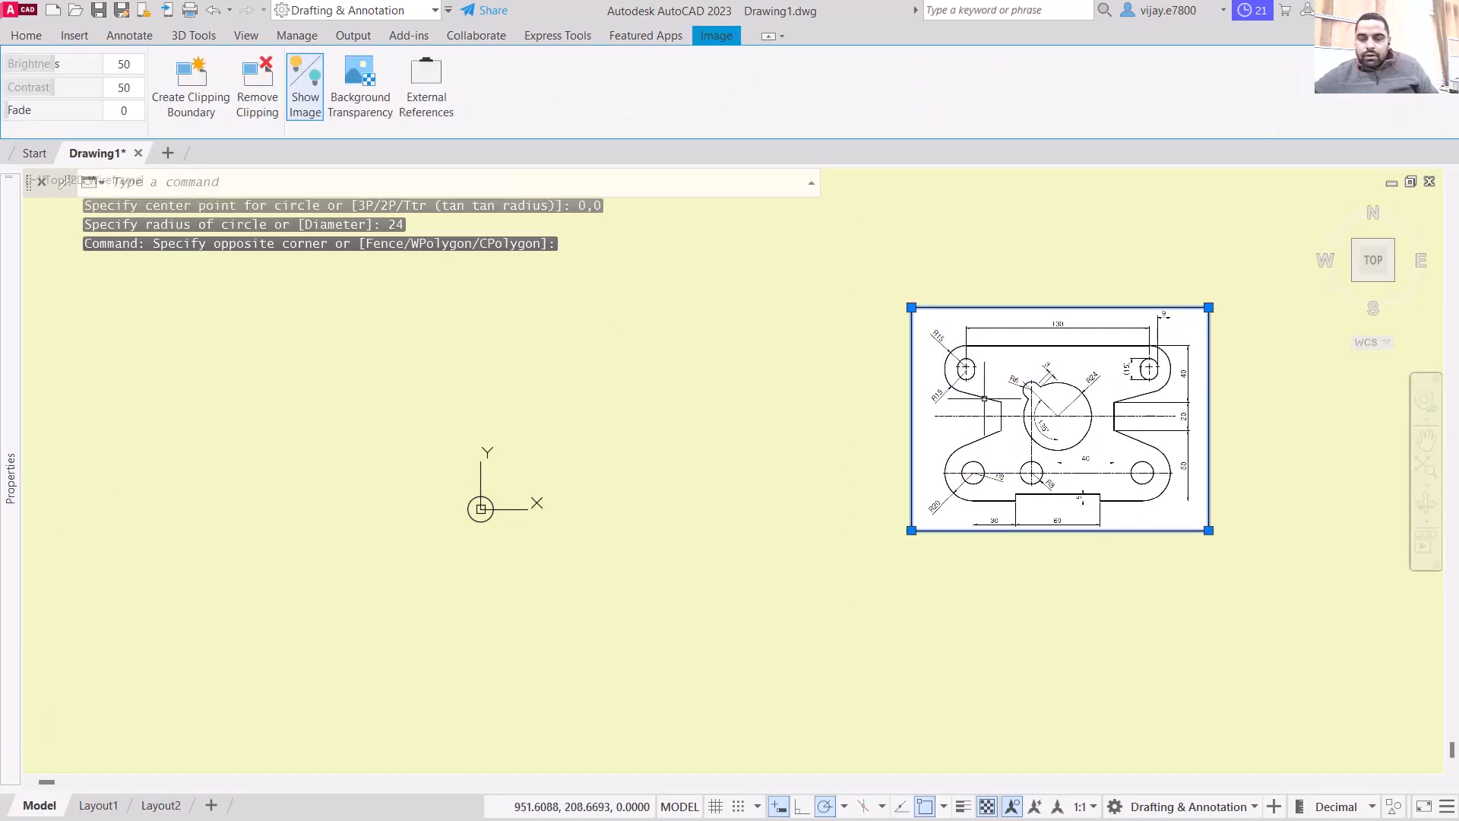
type("move")
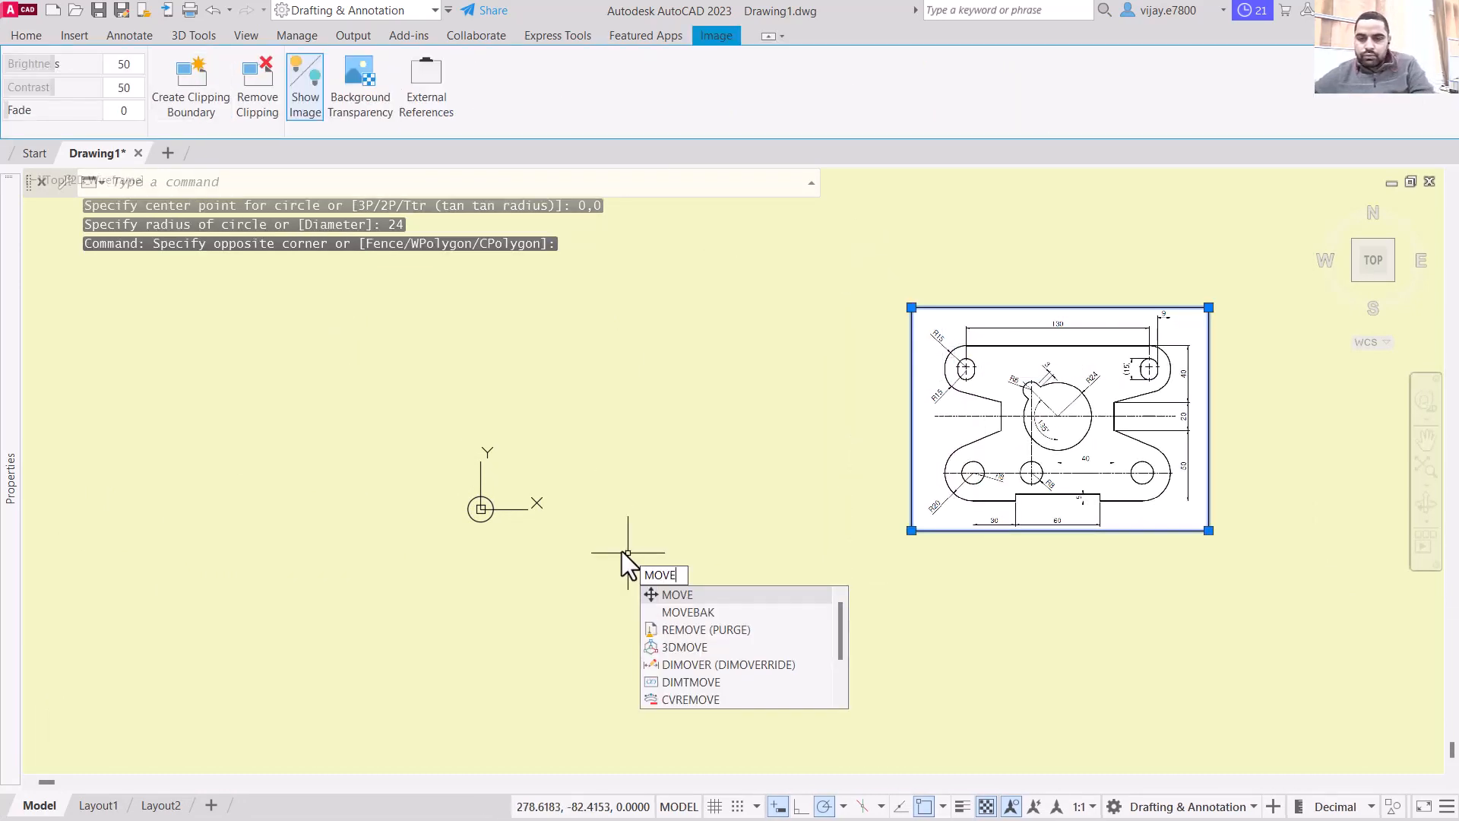
key("Return")
left_click(912, 530)
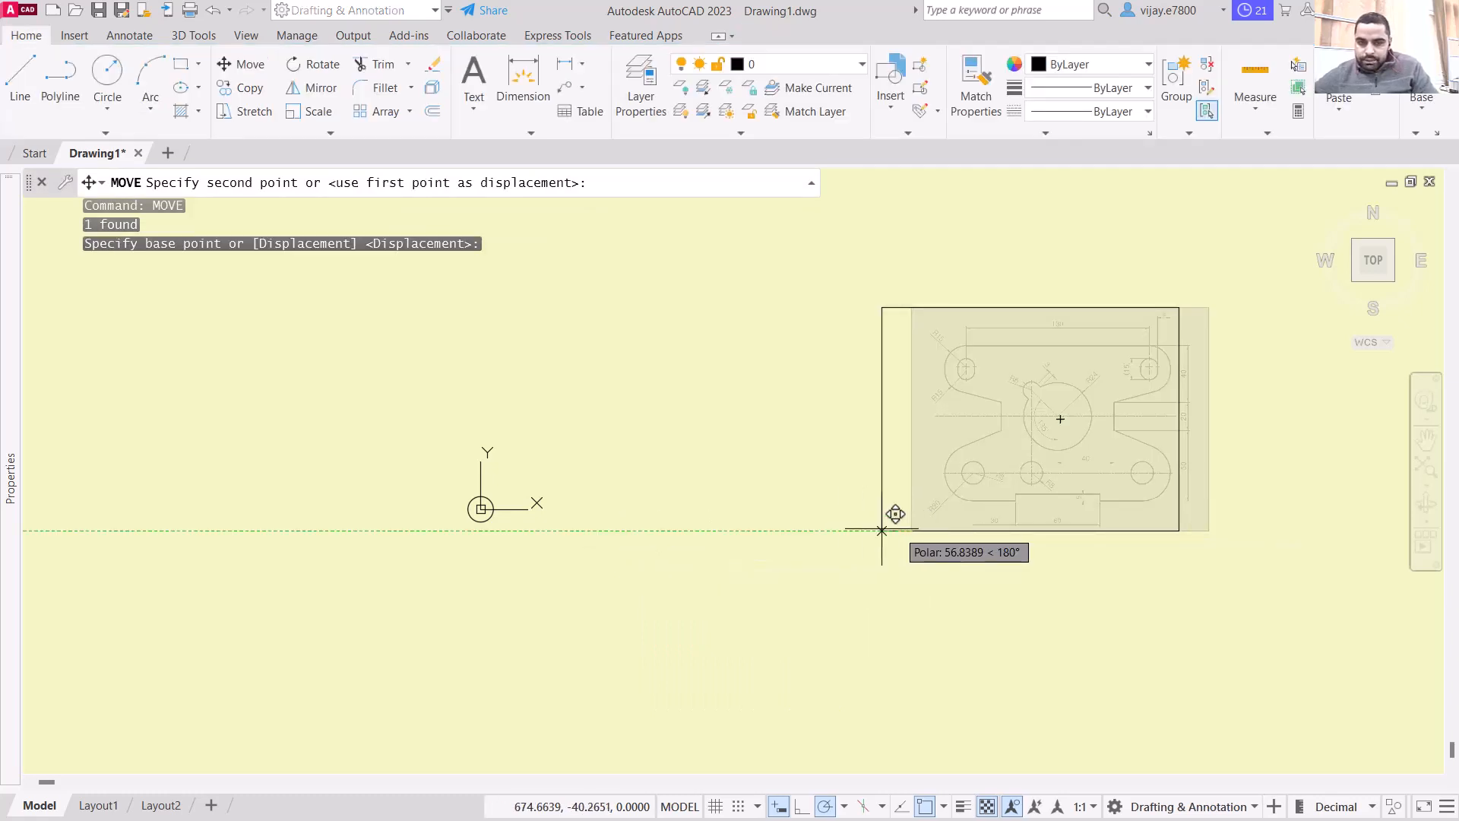
left_click(704, 530)
Step: Draw construction rays from 0,0 along both horizontal directions and both vertical directions through the circle's centre
scroll(665, 504, "up", 2)
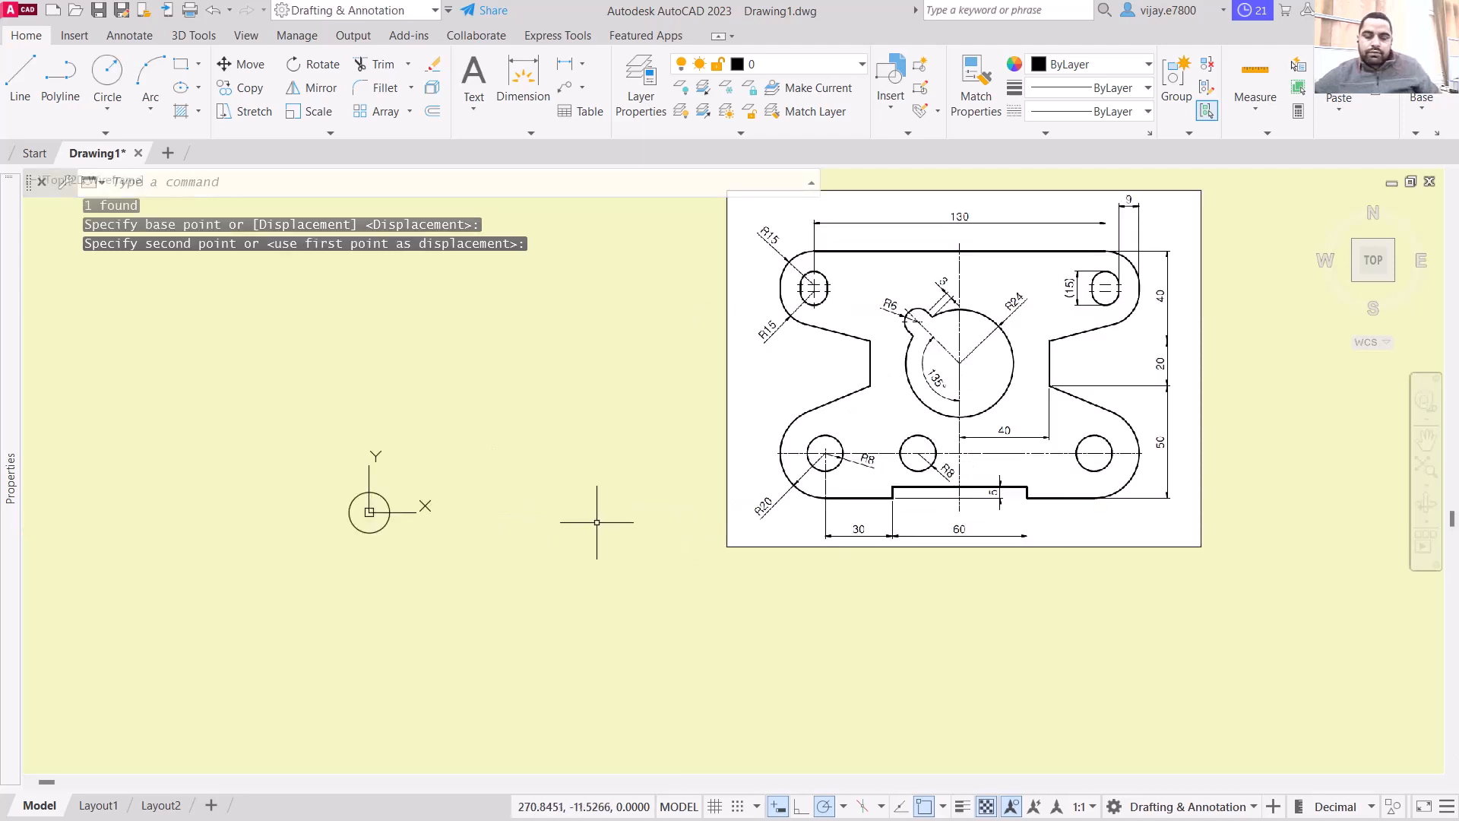
middle_click_drag(597, 522, 730, 567)
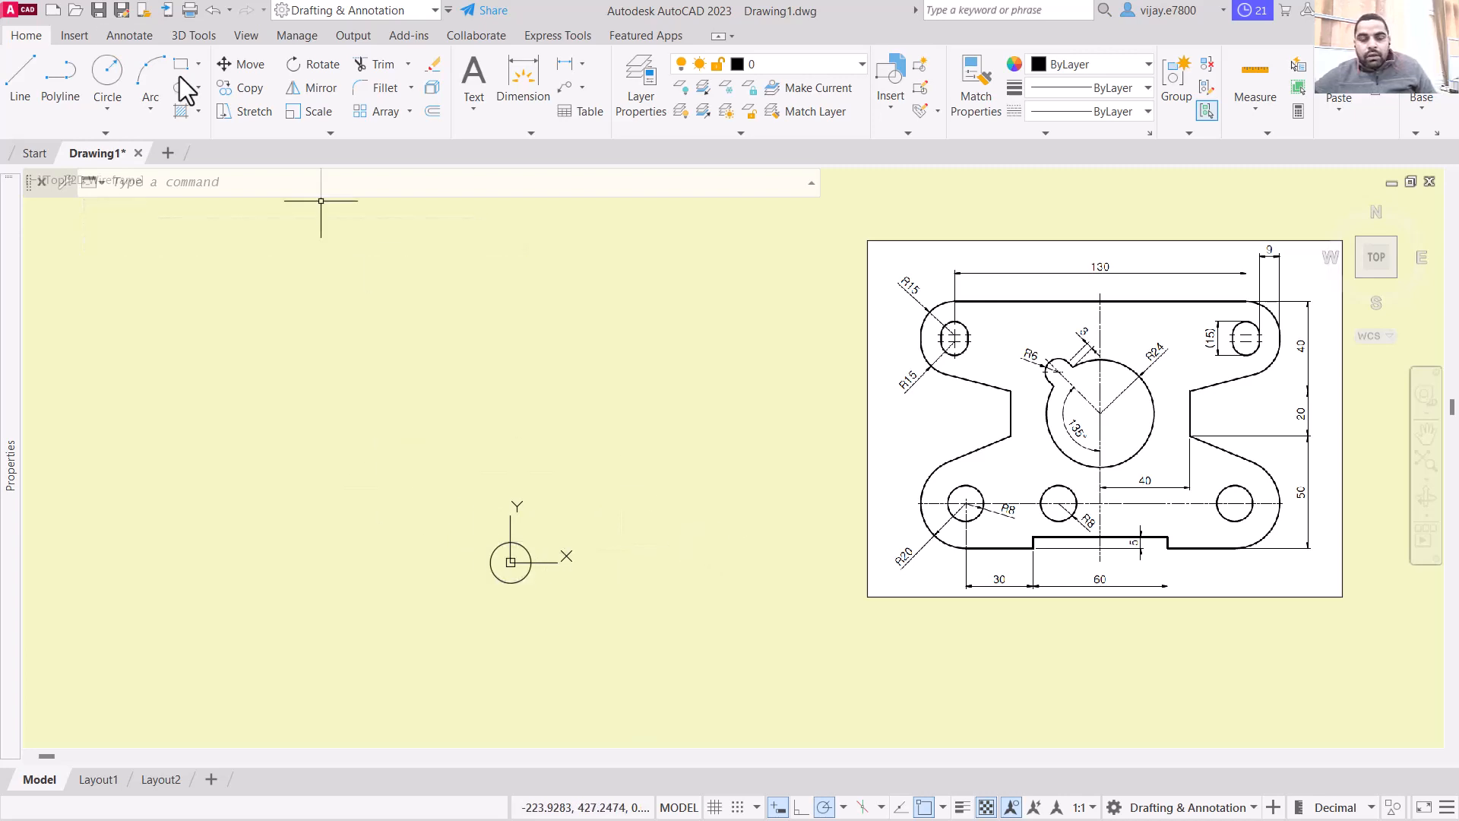
type("ra")
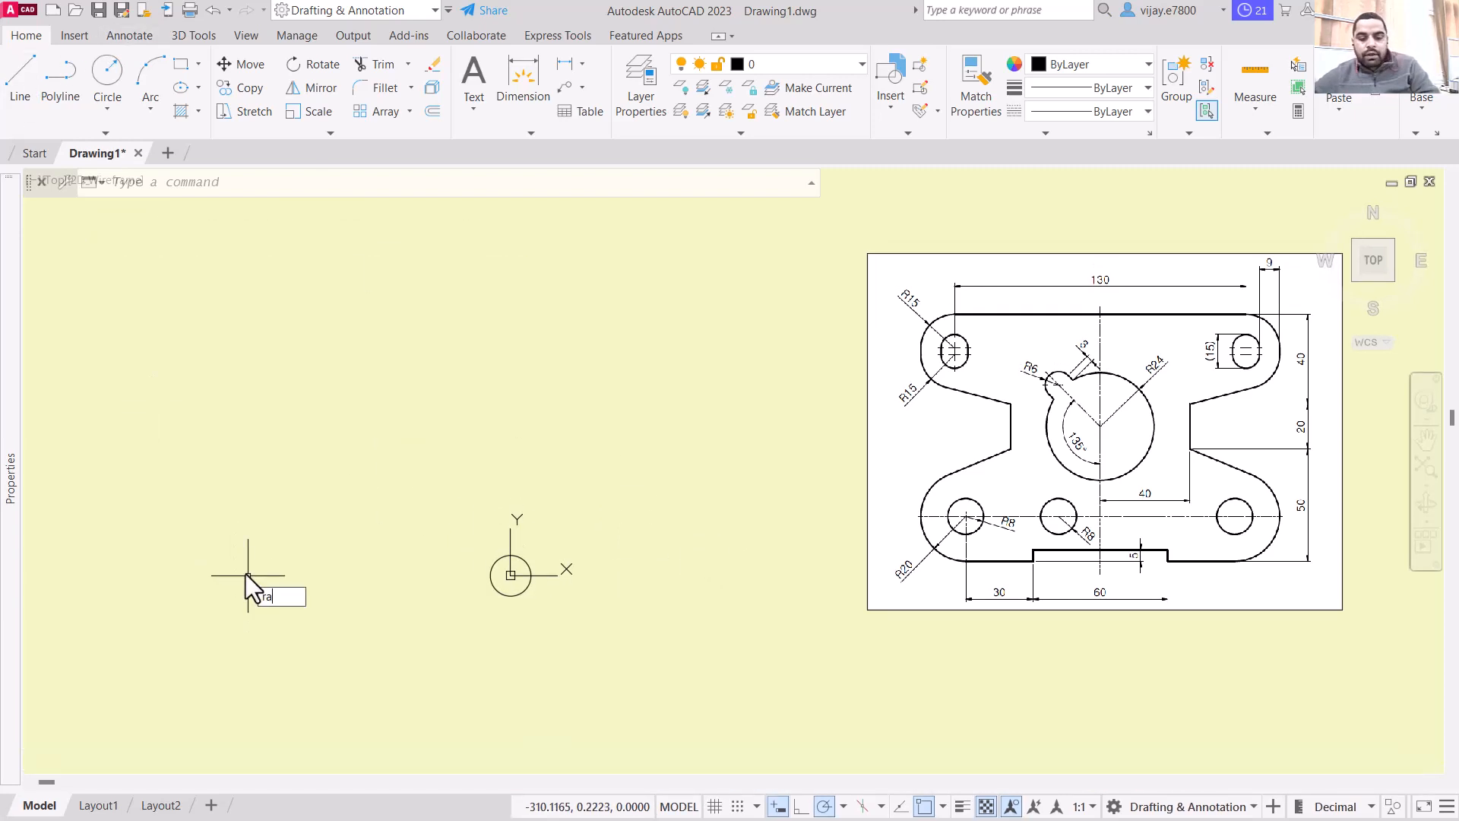
type("y")
key("Return")
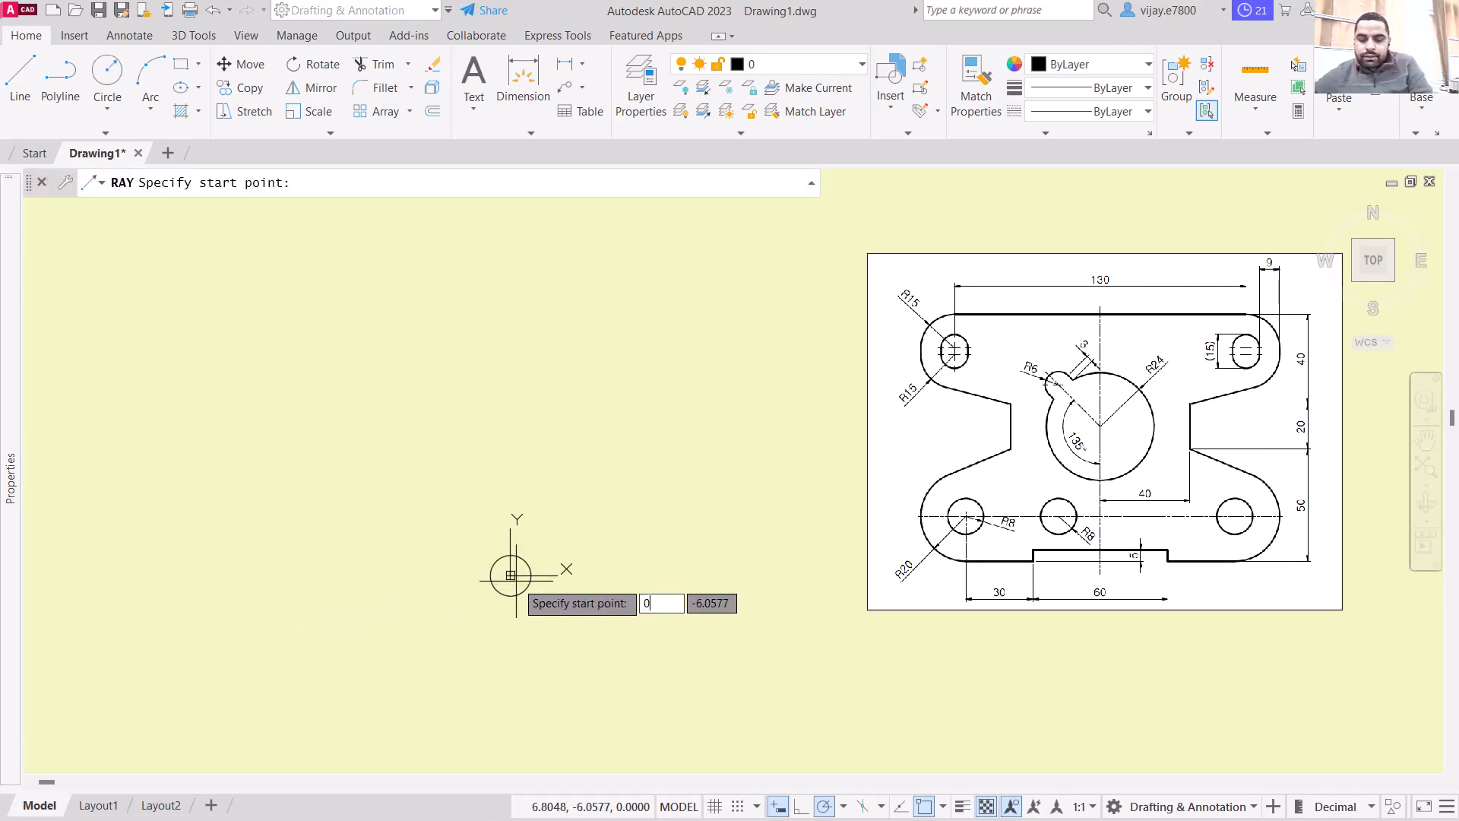
type("0,0")
key("Return")
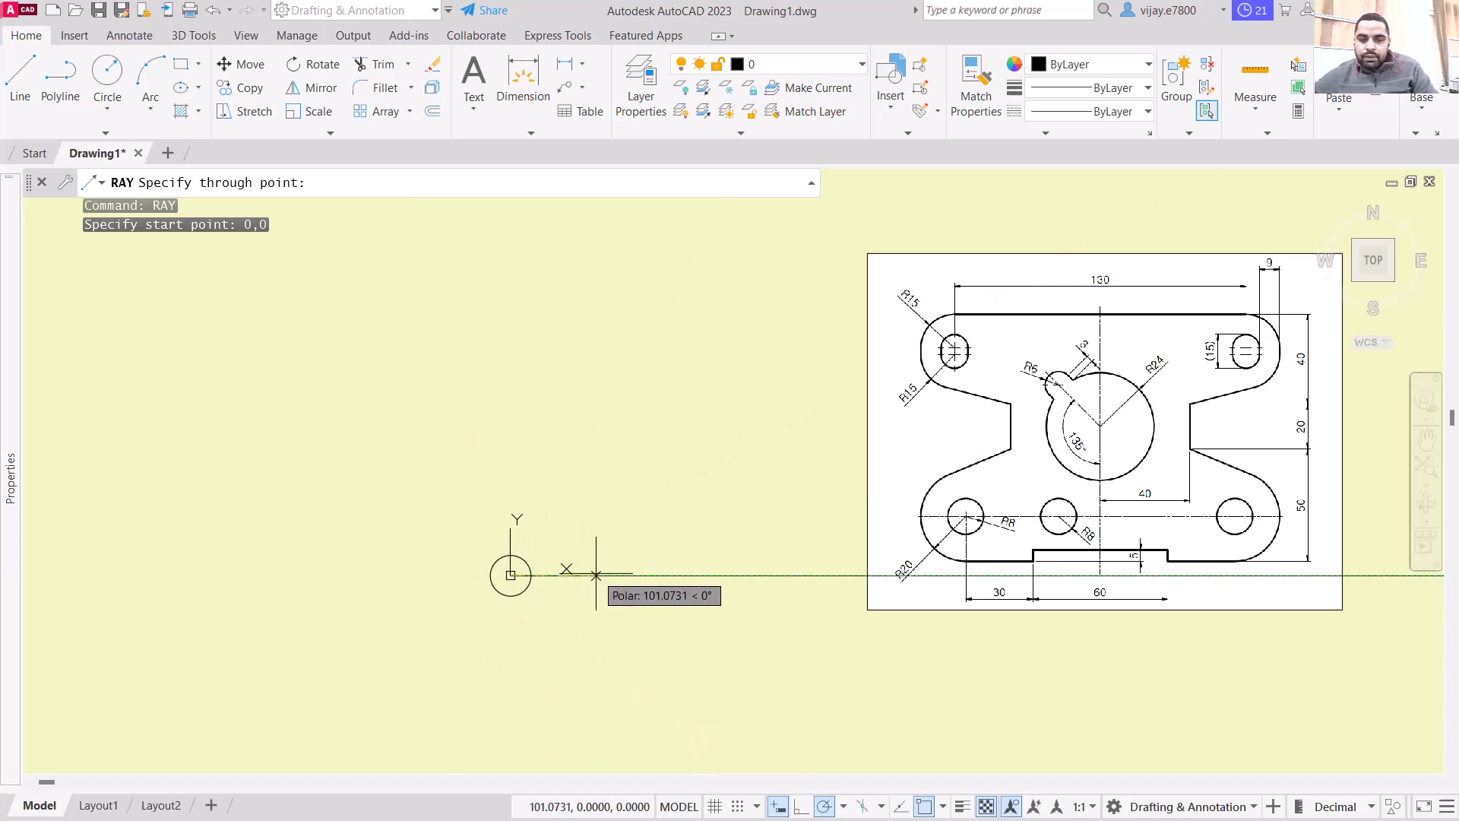
left_click(339, 575)
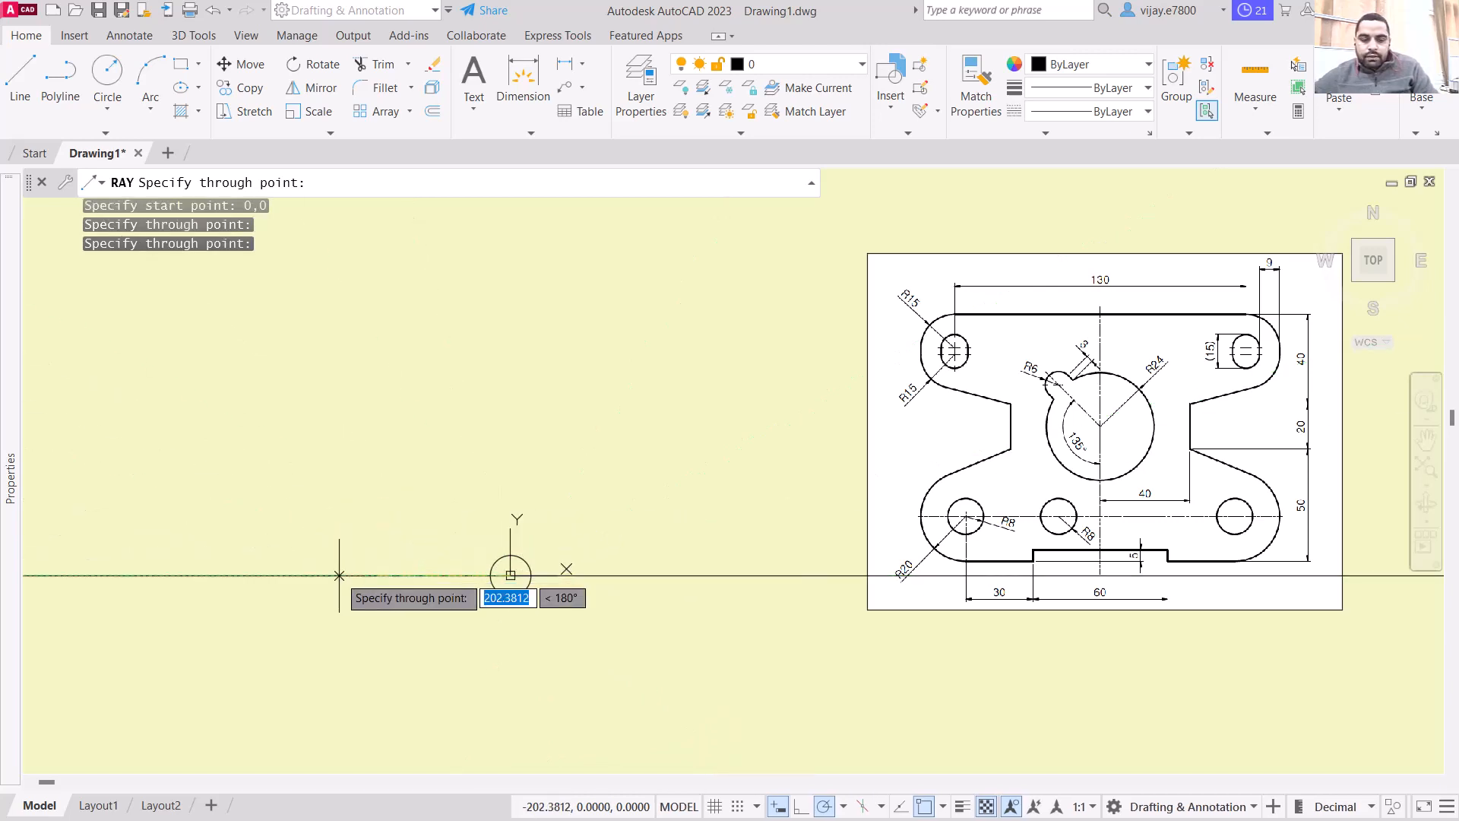
left_click(510, 504)
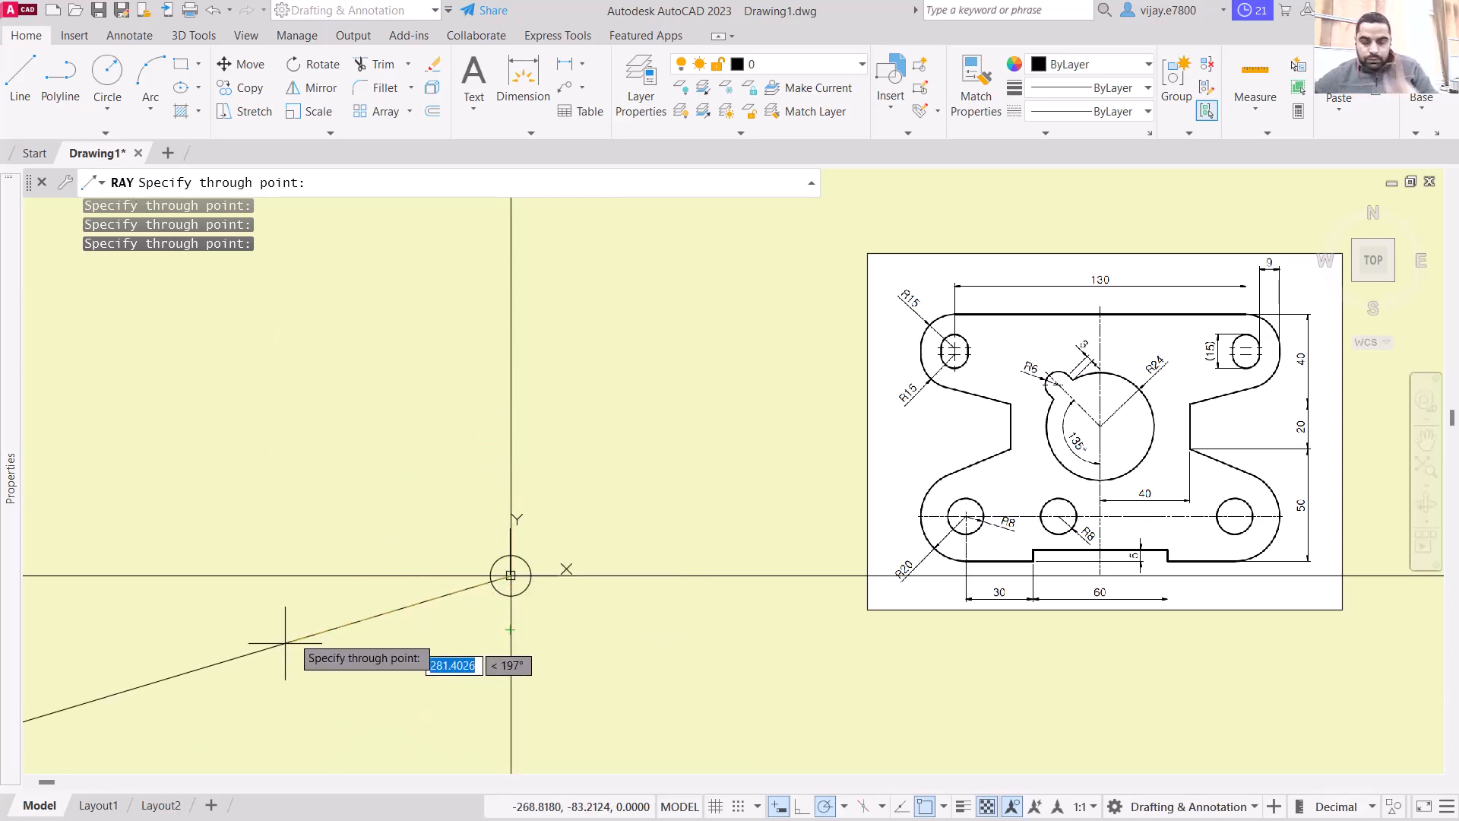
key("Escape")
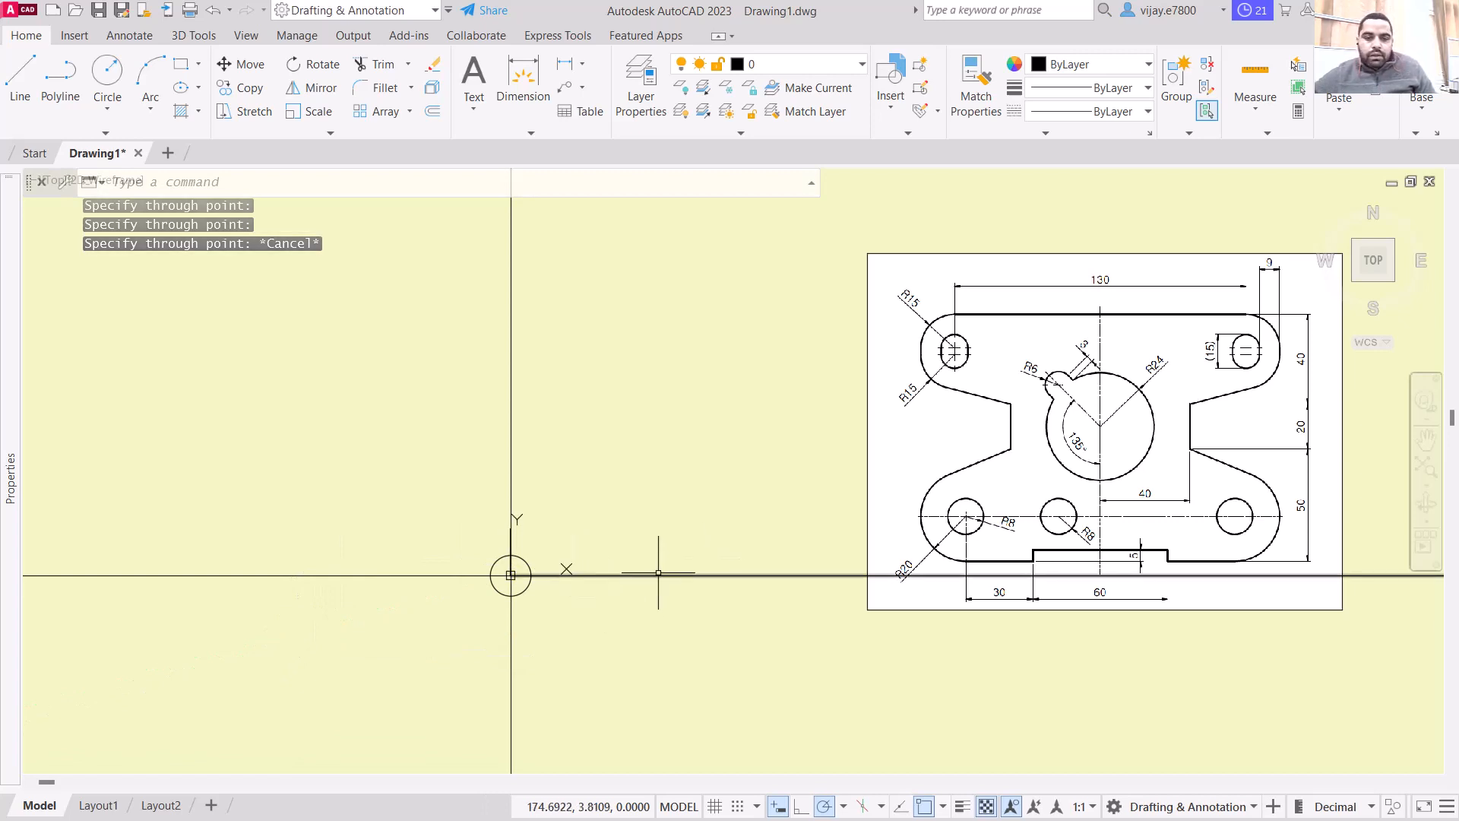
Step: Offset the horizontal ray on the circle's right side by 10, once above and once below
type("o")
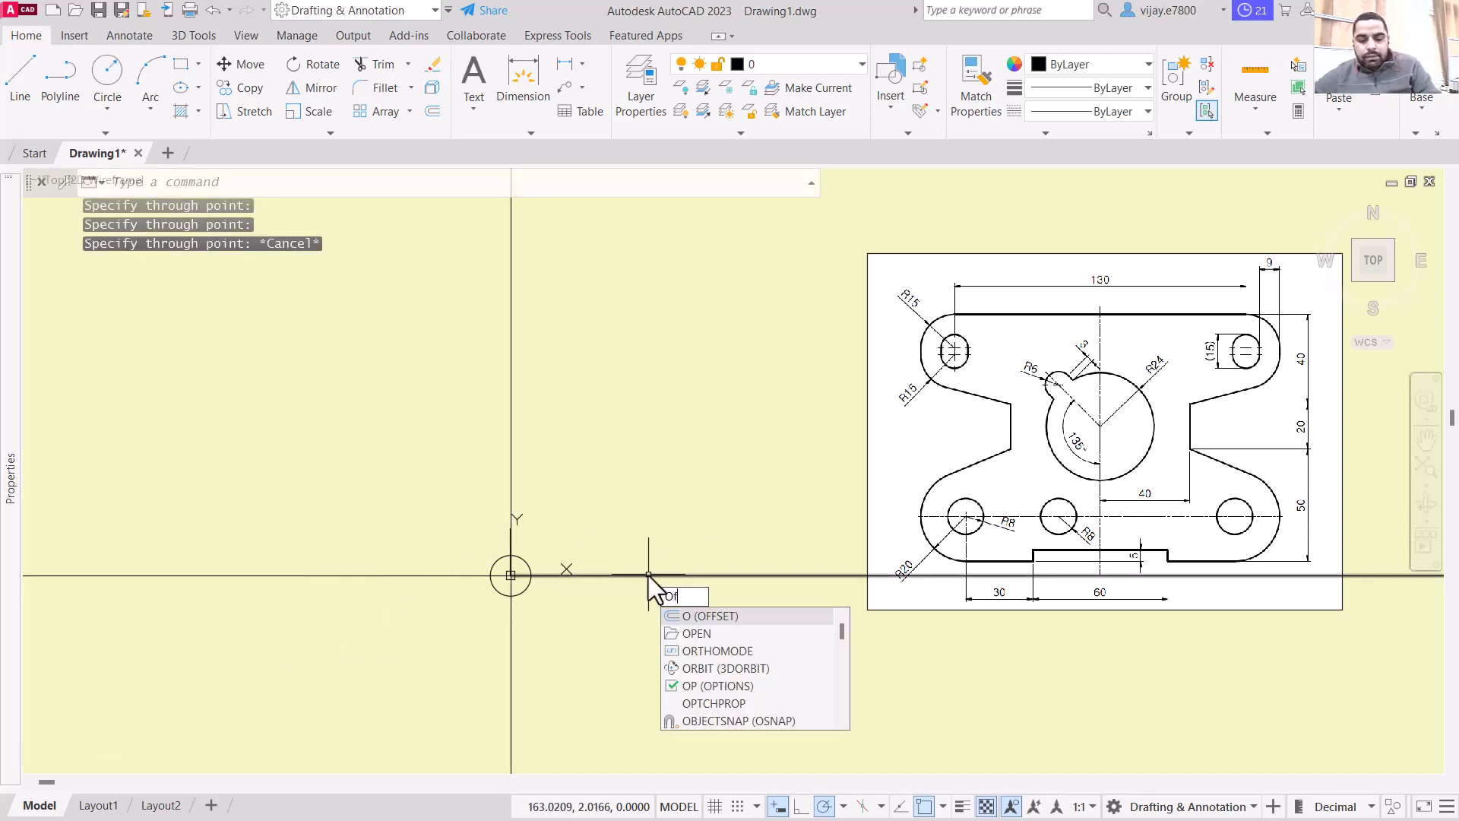
type("ffset")
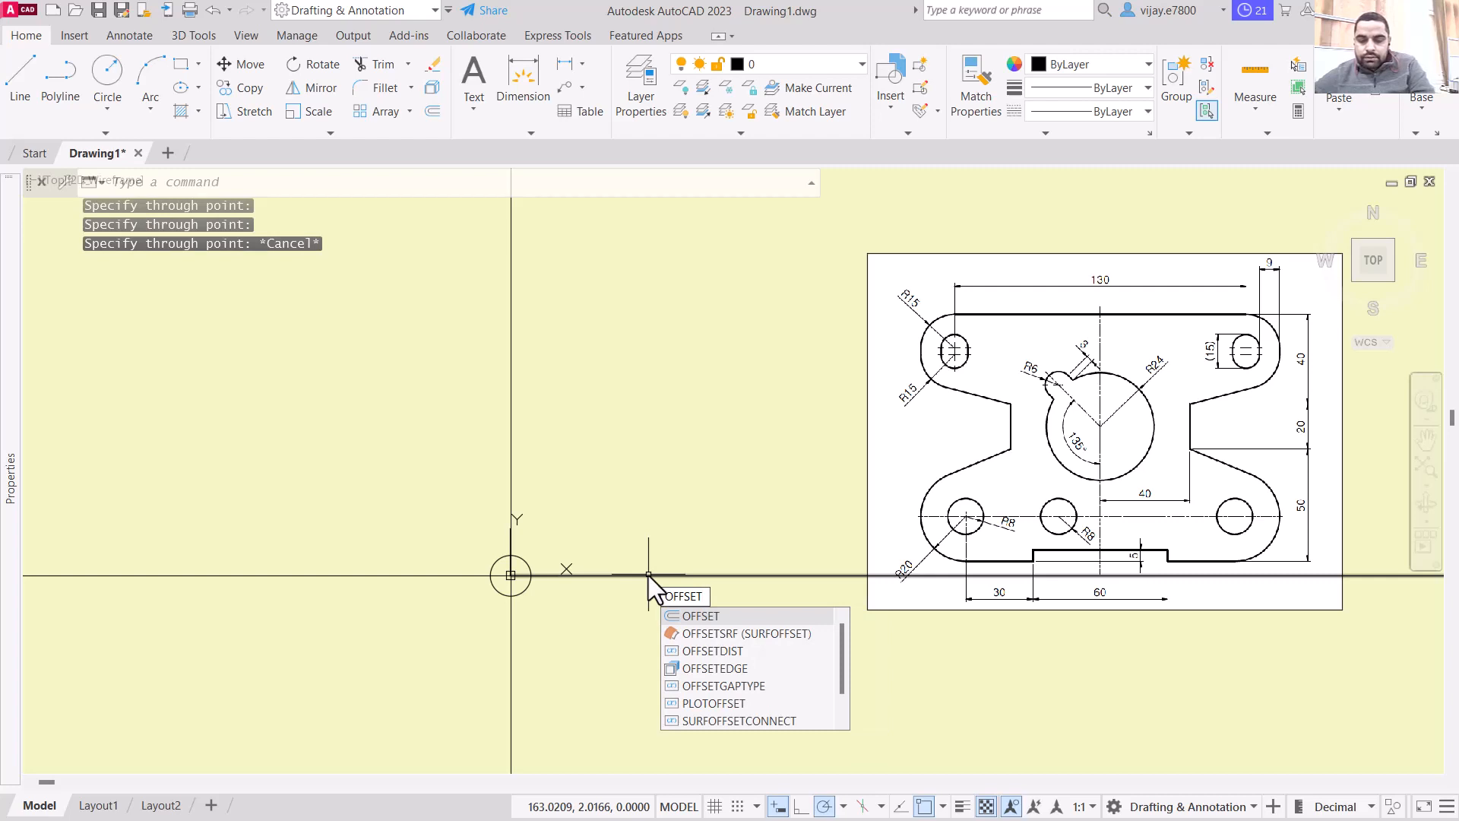
key("Return")
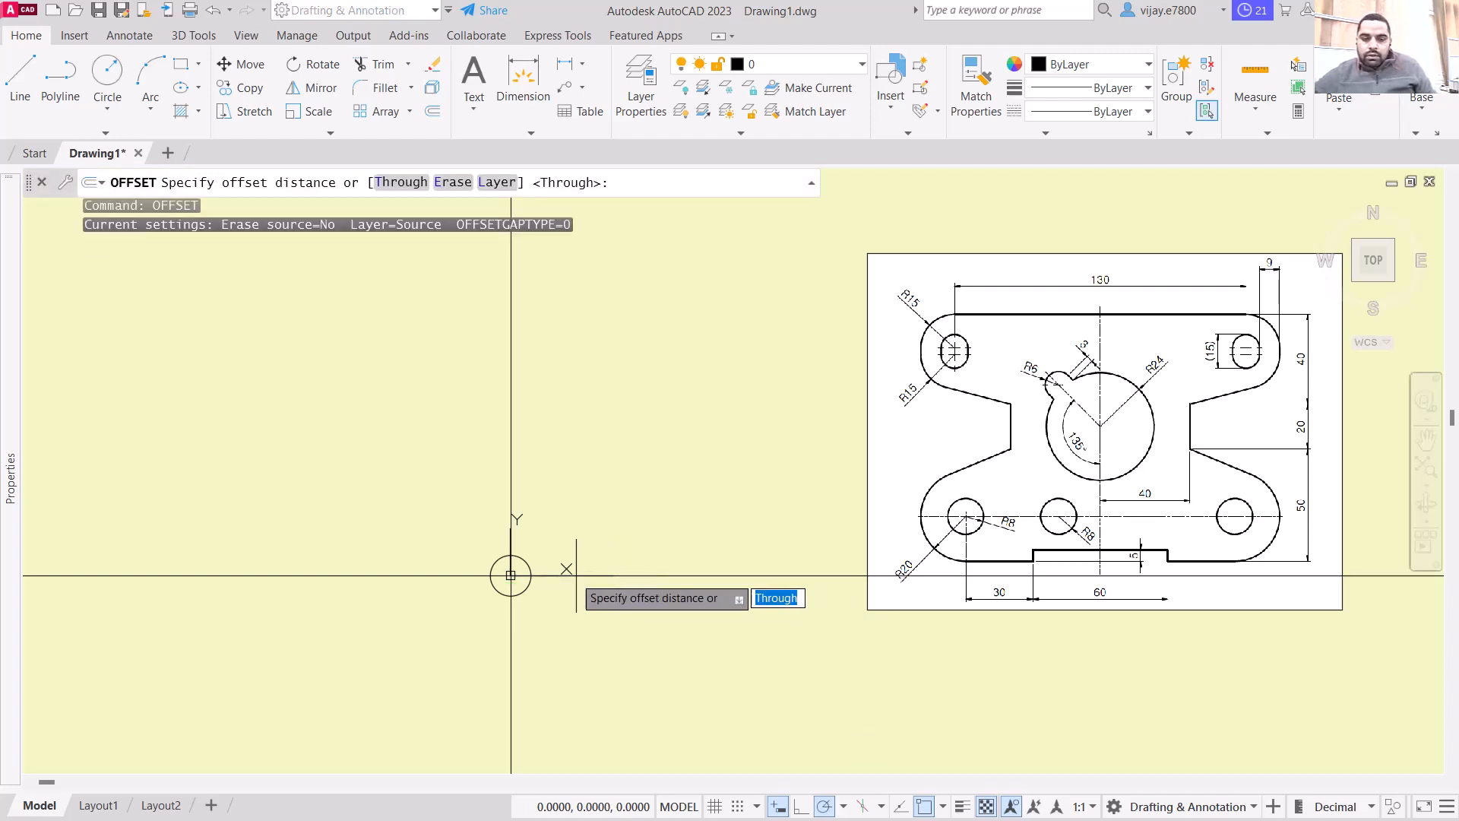
type("10")
key("Return")
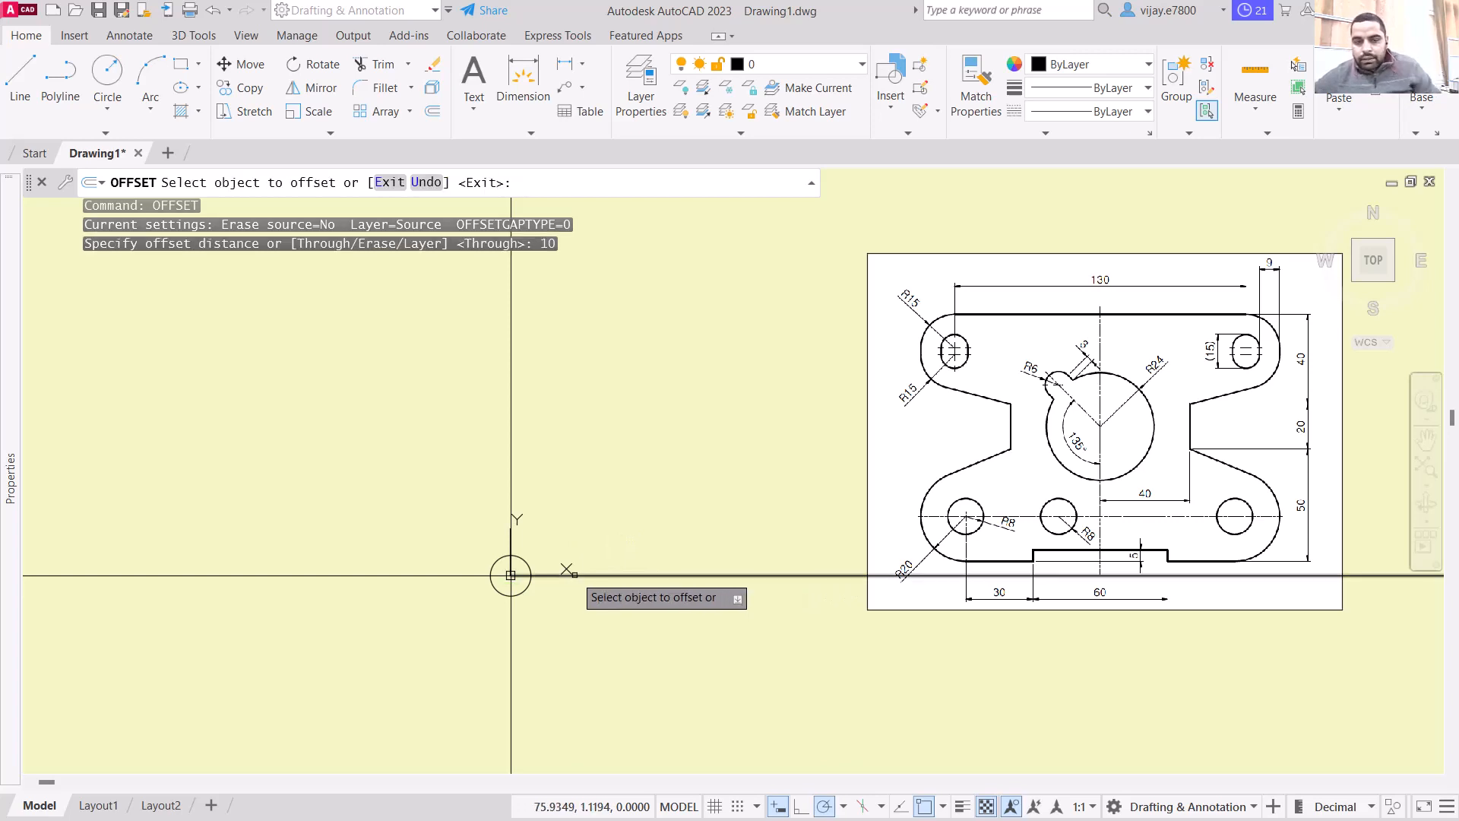
left_click(573, 576)
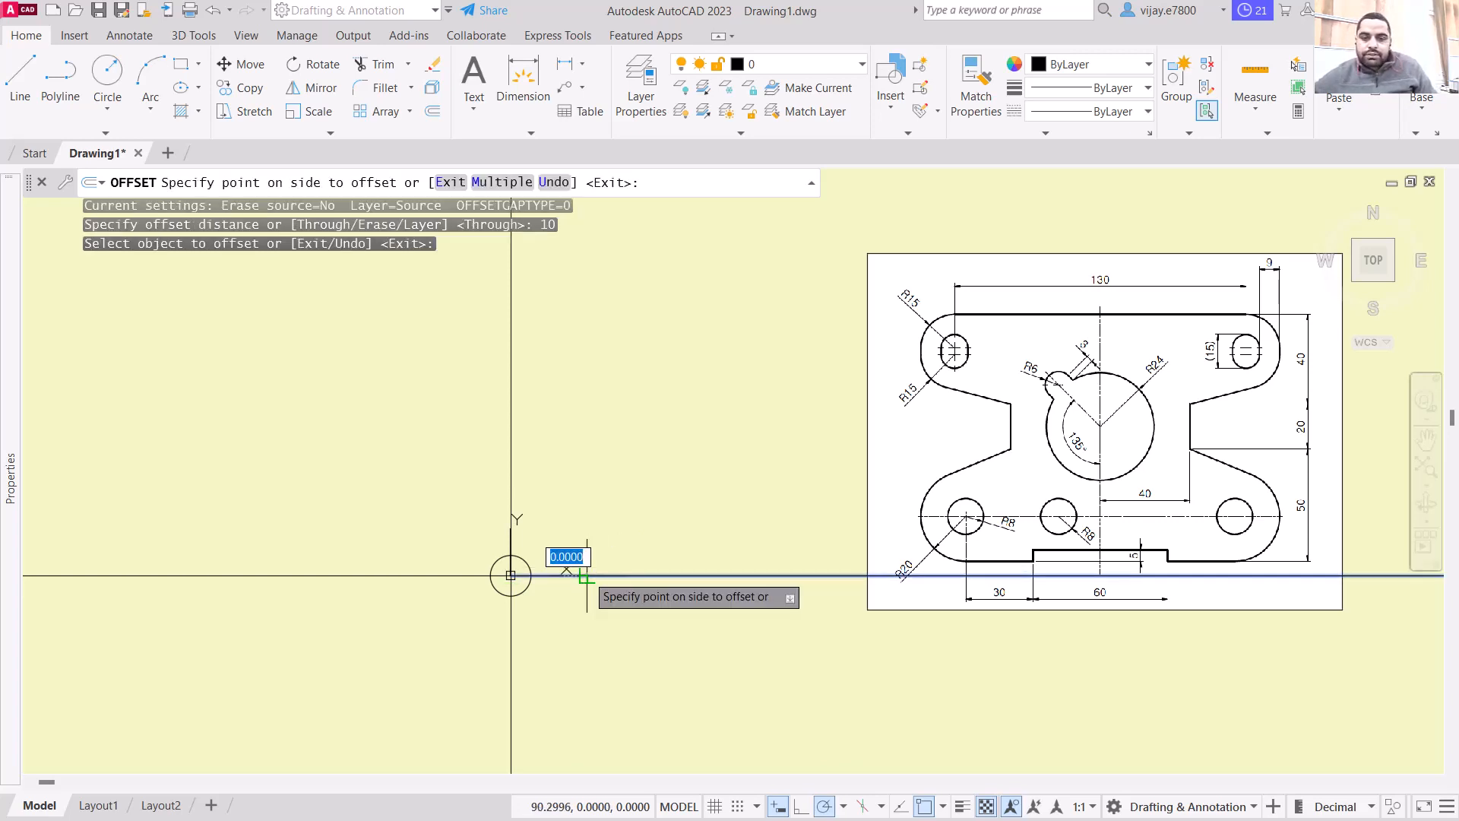
left_click(594, 544)
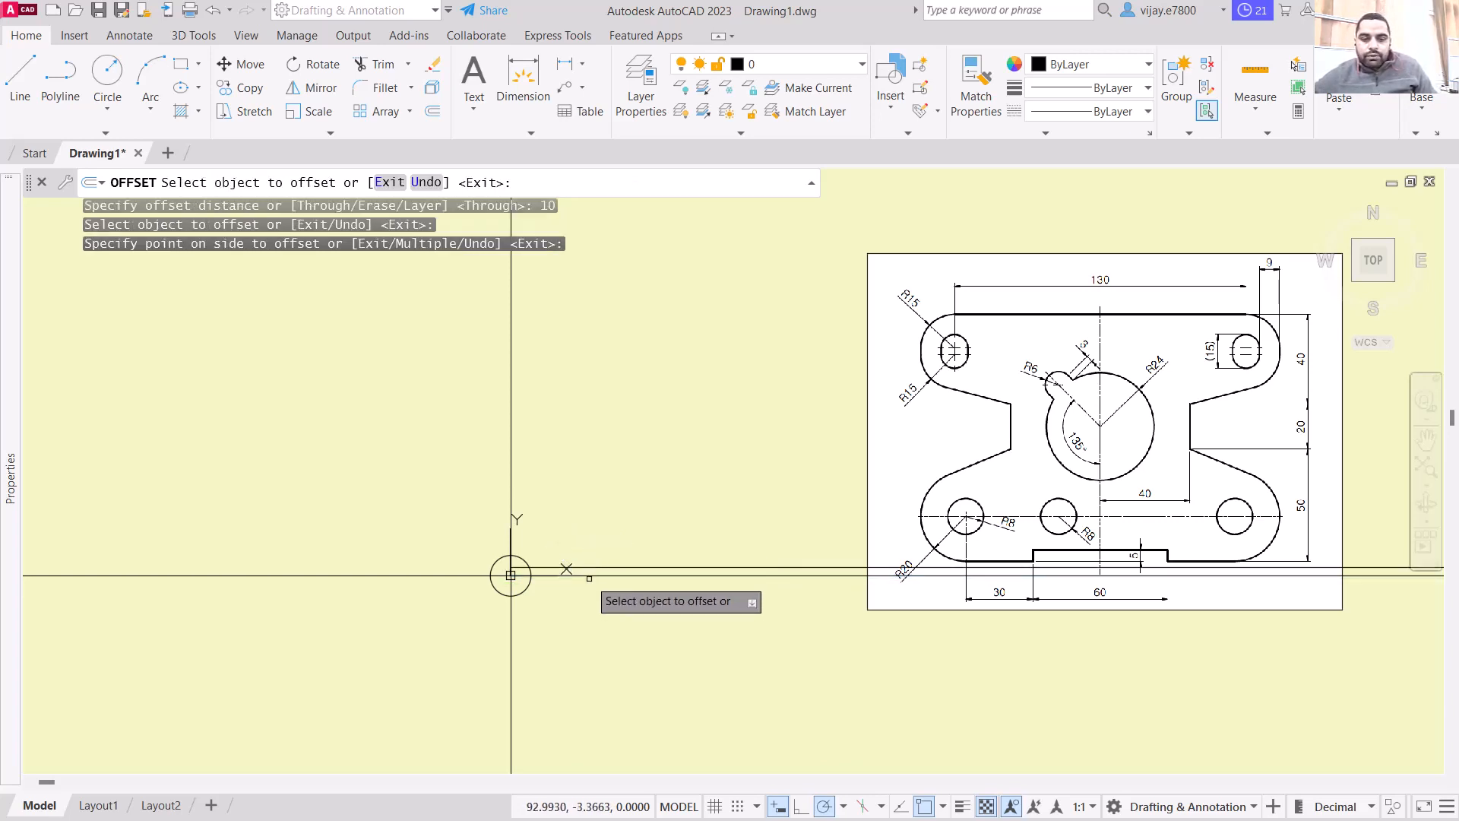
left_click(587, 576)
left_click(587, 588)
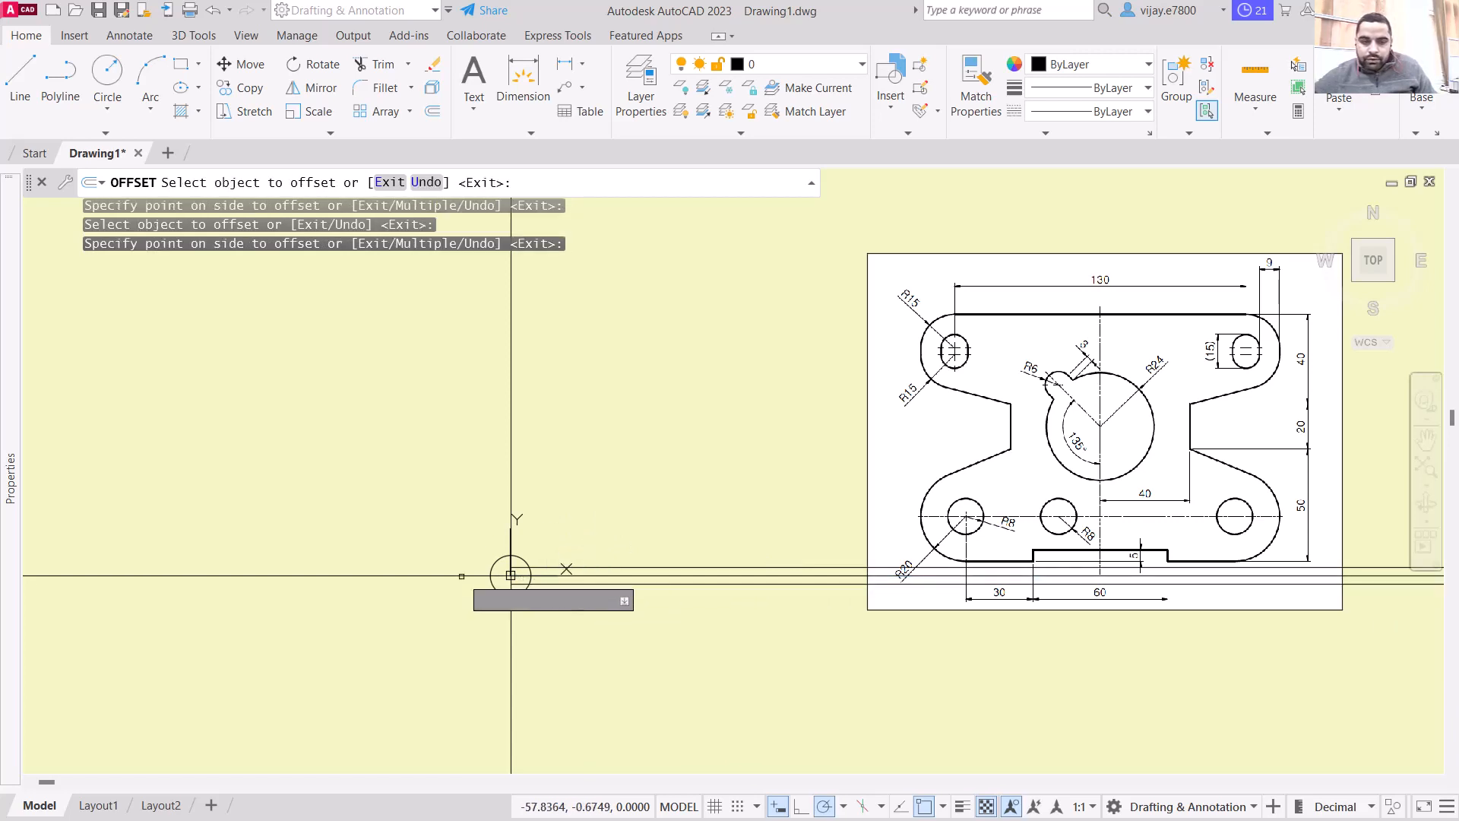
Step: Offset the horizontal ray on the circle's left side by the same 10 distance, above and below
left_click(462, 575)
left_click(462, 553)
left_click(458, 575)
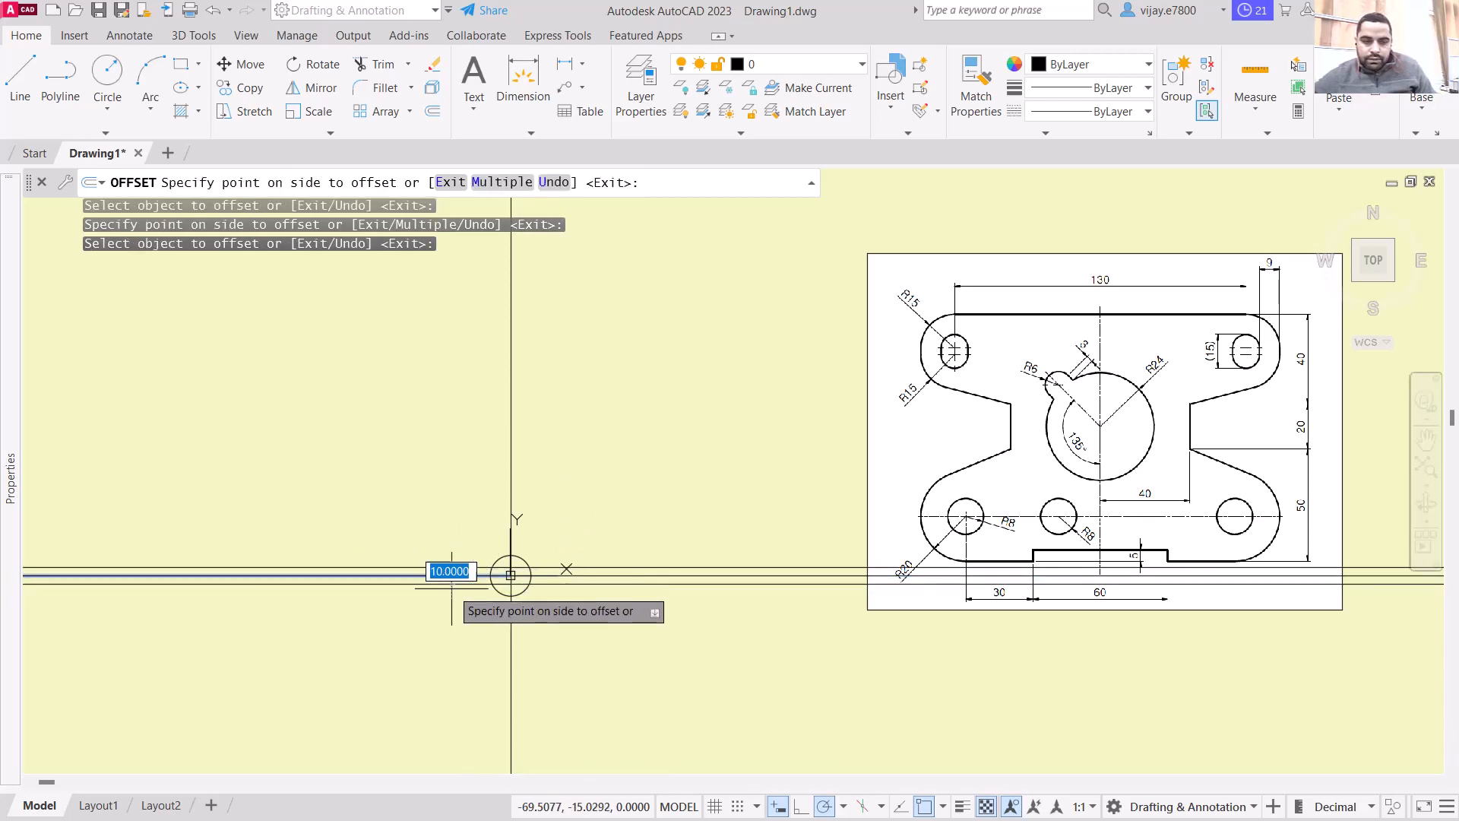
left_click(453, 593)
scroll(436, 627, "up", 2)
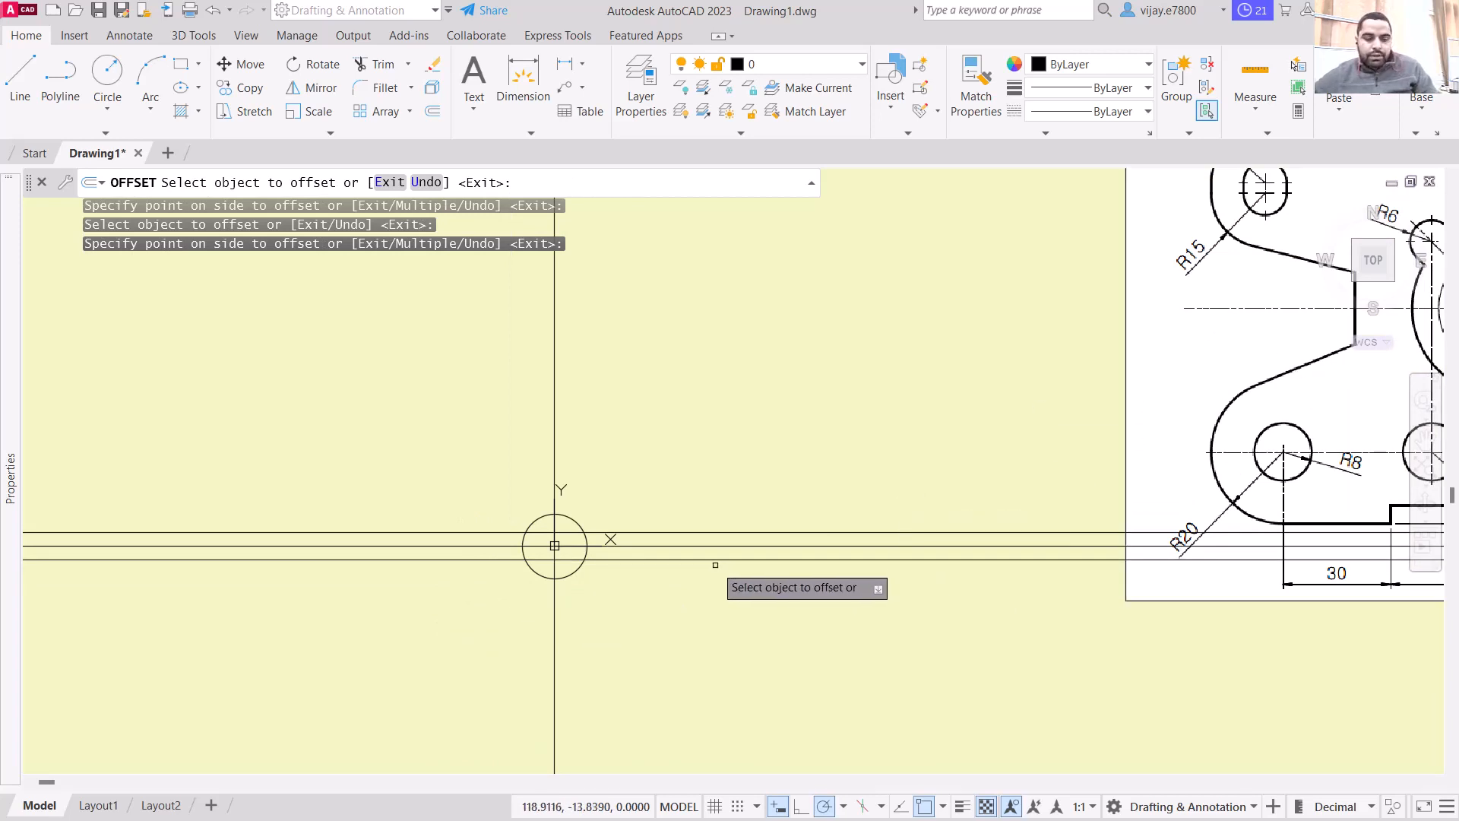
key("Escape")
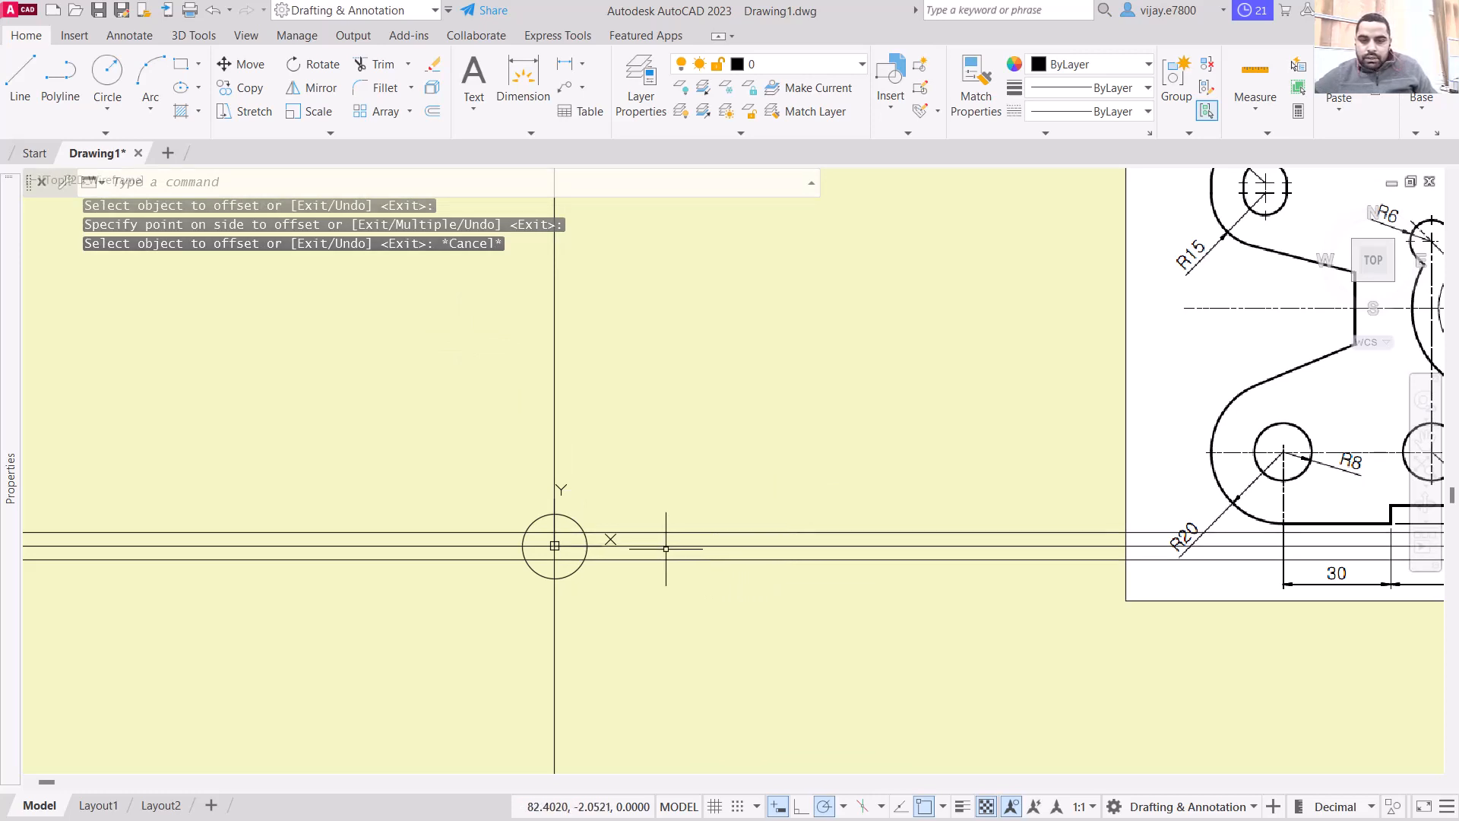
Step: Erase the two original horizontal rays running through the circle's centre
left_click(613, 545)
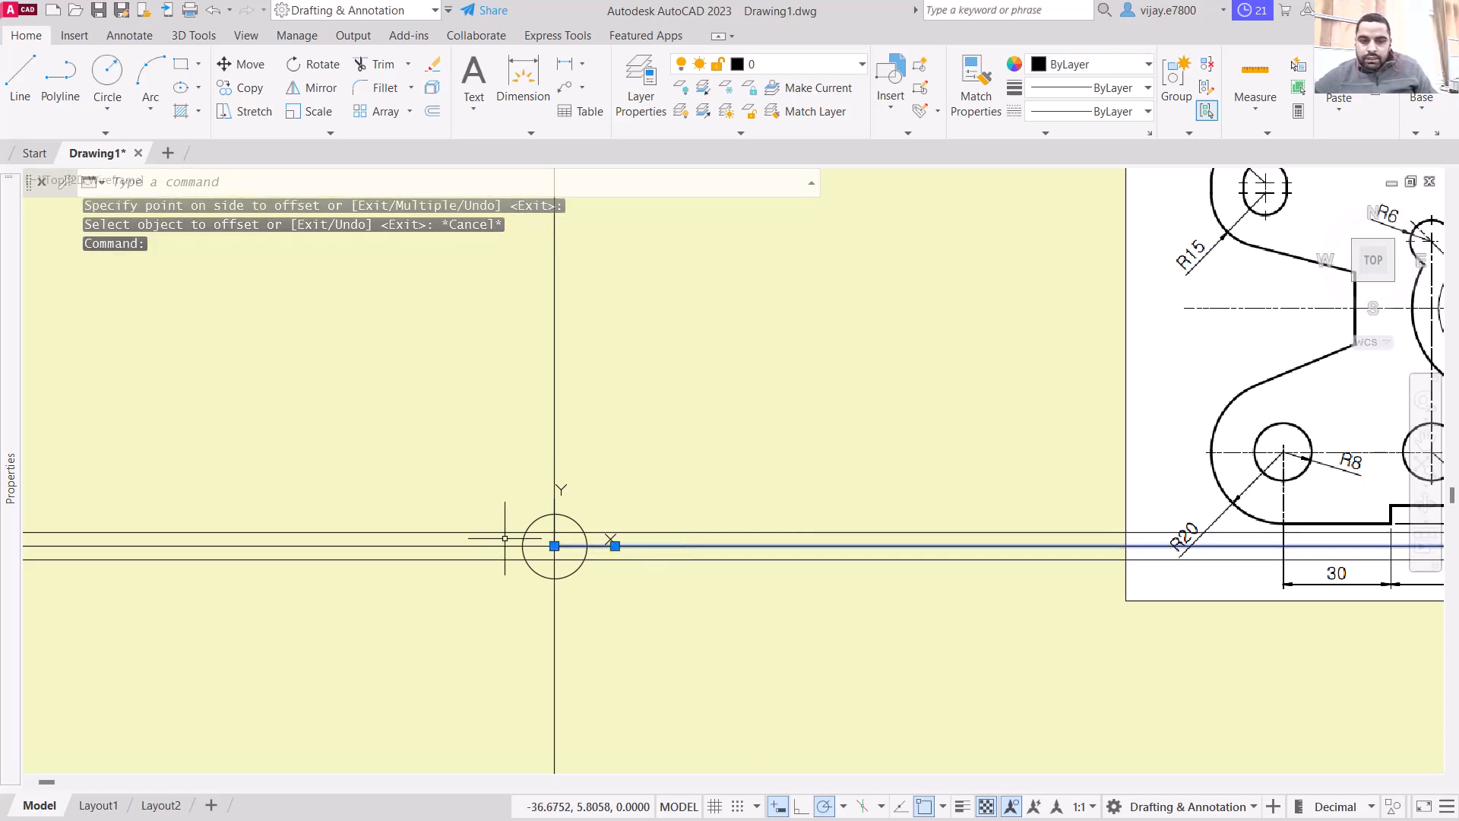
left_click(465, 546)
key("Delete")
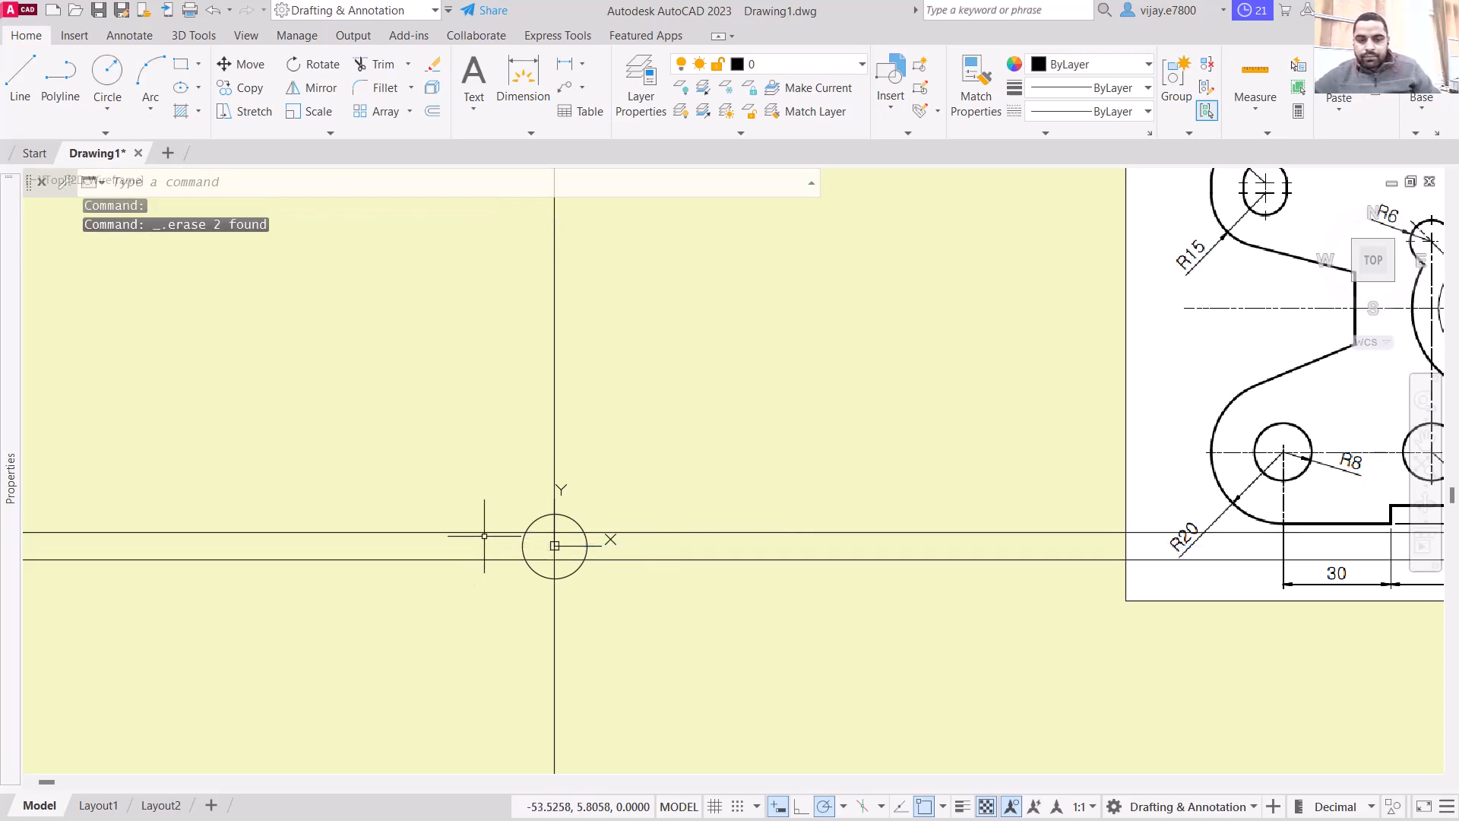
Step: Draw a vertical line 50 long, straight up from the centre of the R24 circle
scroll(733, 453, "up", 3)
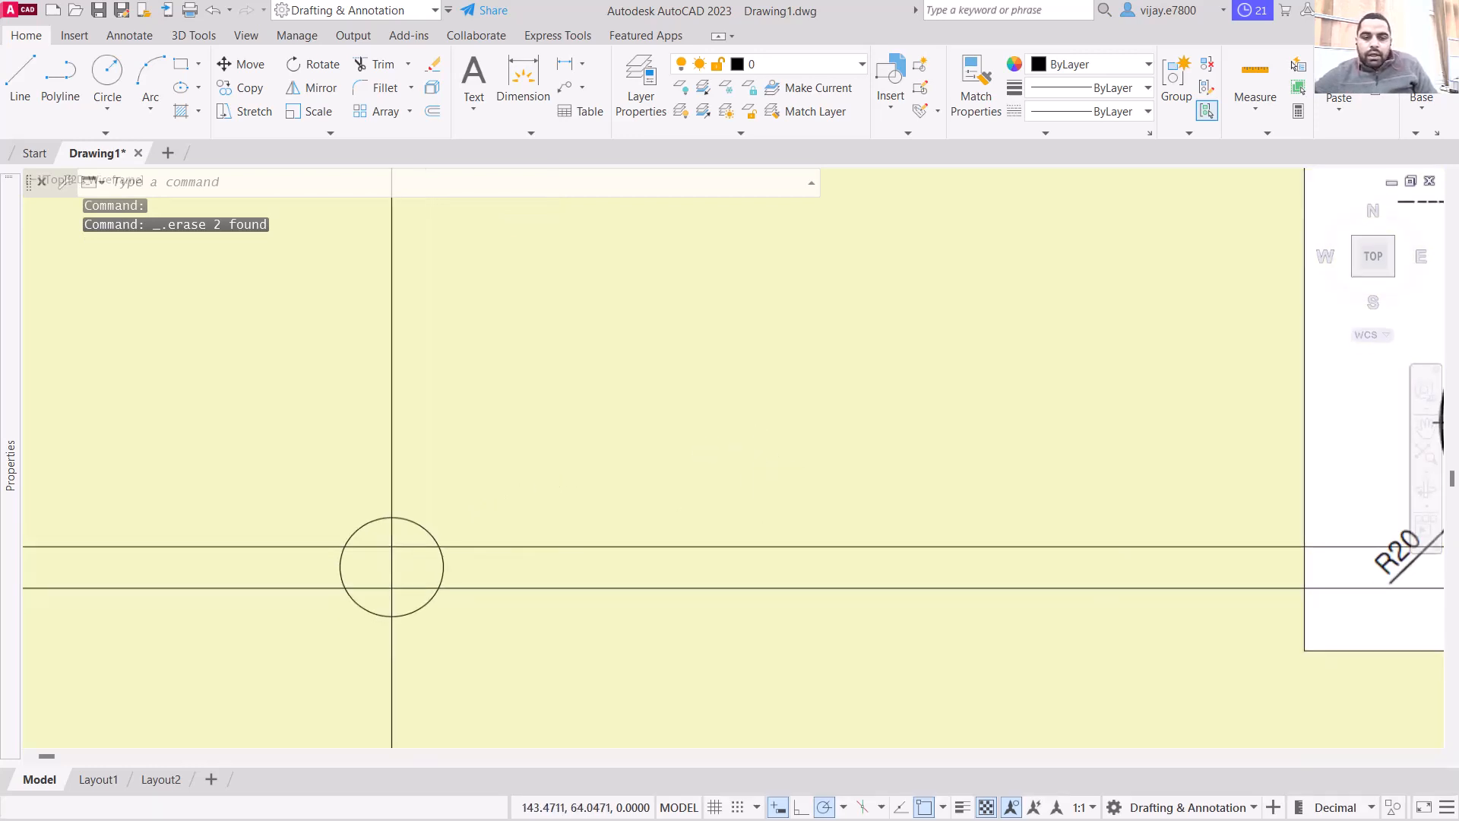
scroll(711, 451, "down", 2)
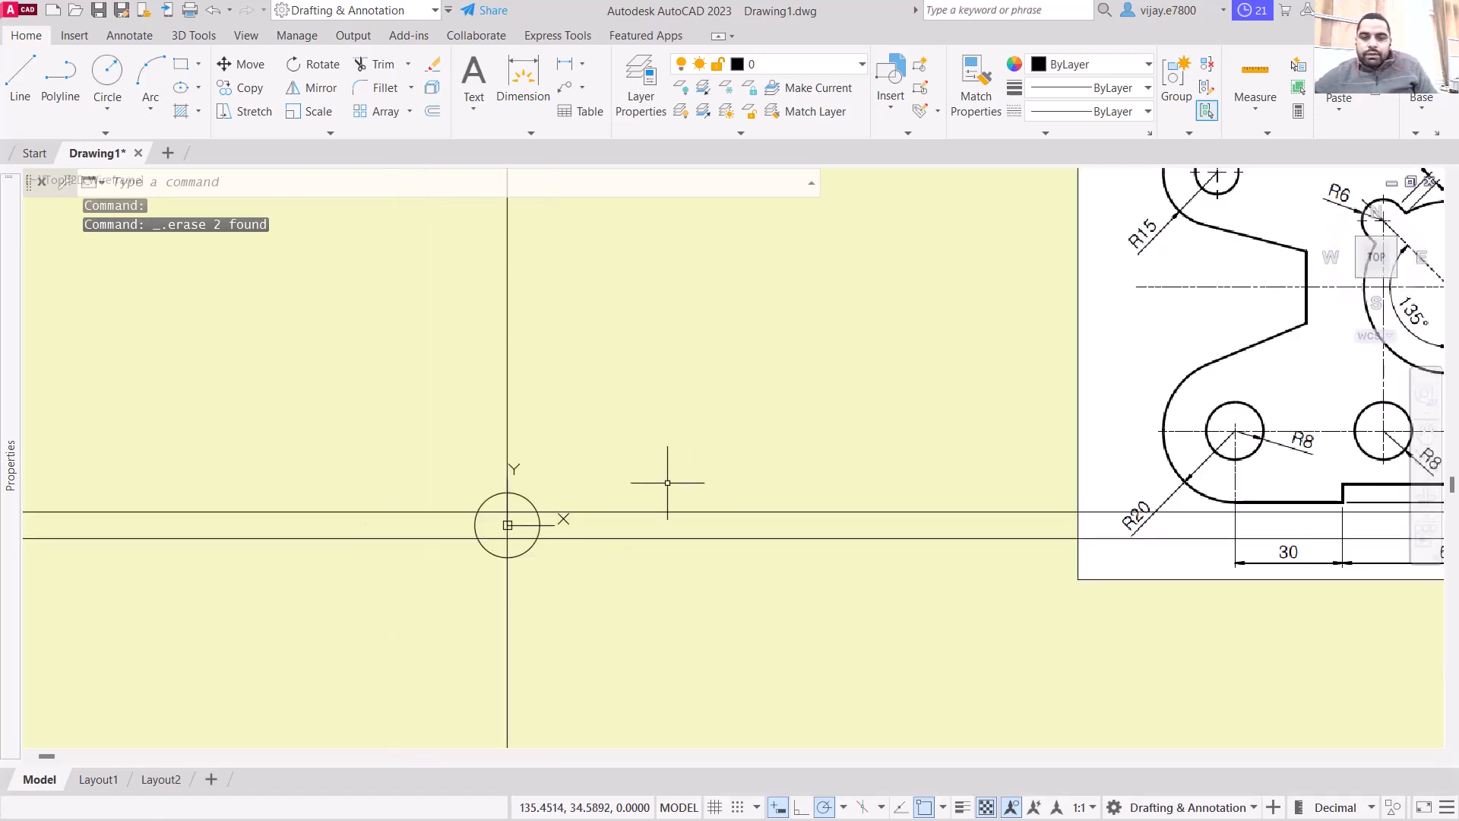
left_click(29, 95)
scroll(1140, 384, "down", 2)
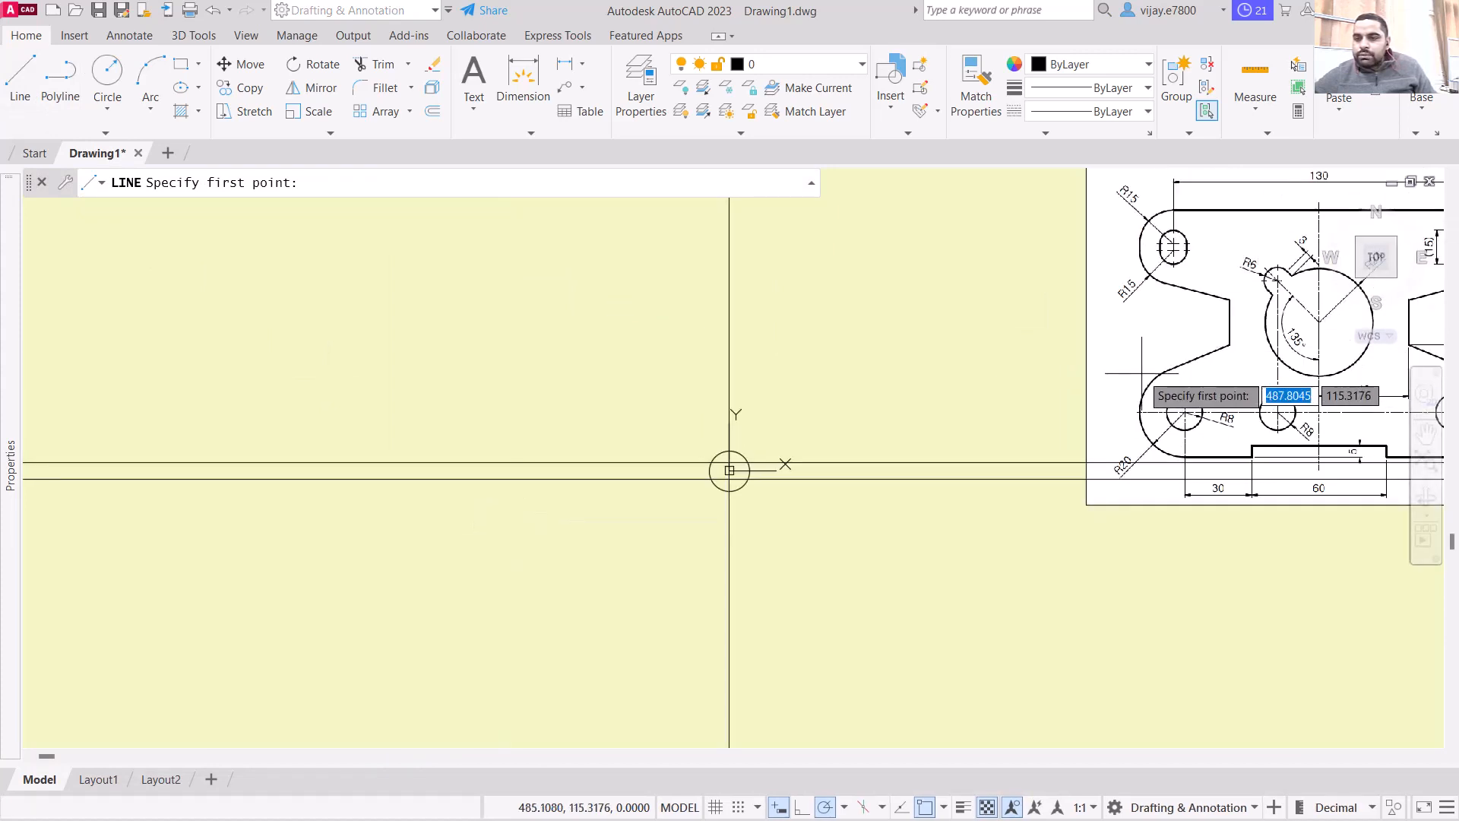
mouse_move(1257, 358)
middle_mouse_down()
mouse_move(1042, 339)
mouse_move(993, 366)
middle_mouse_up()
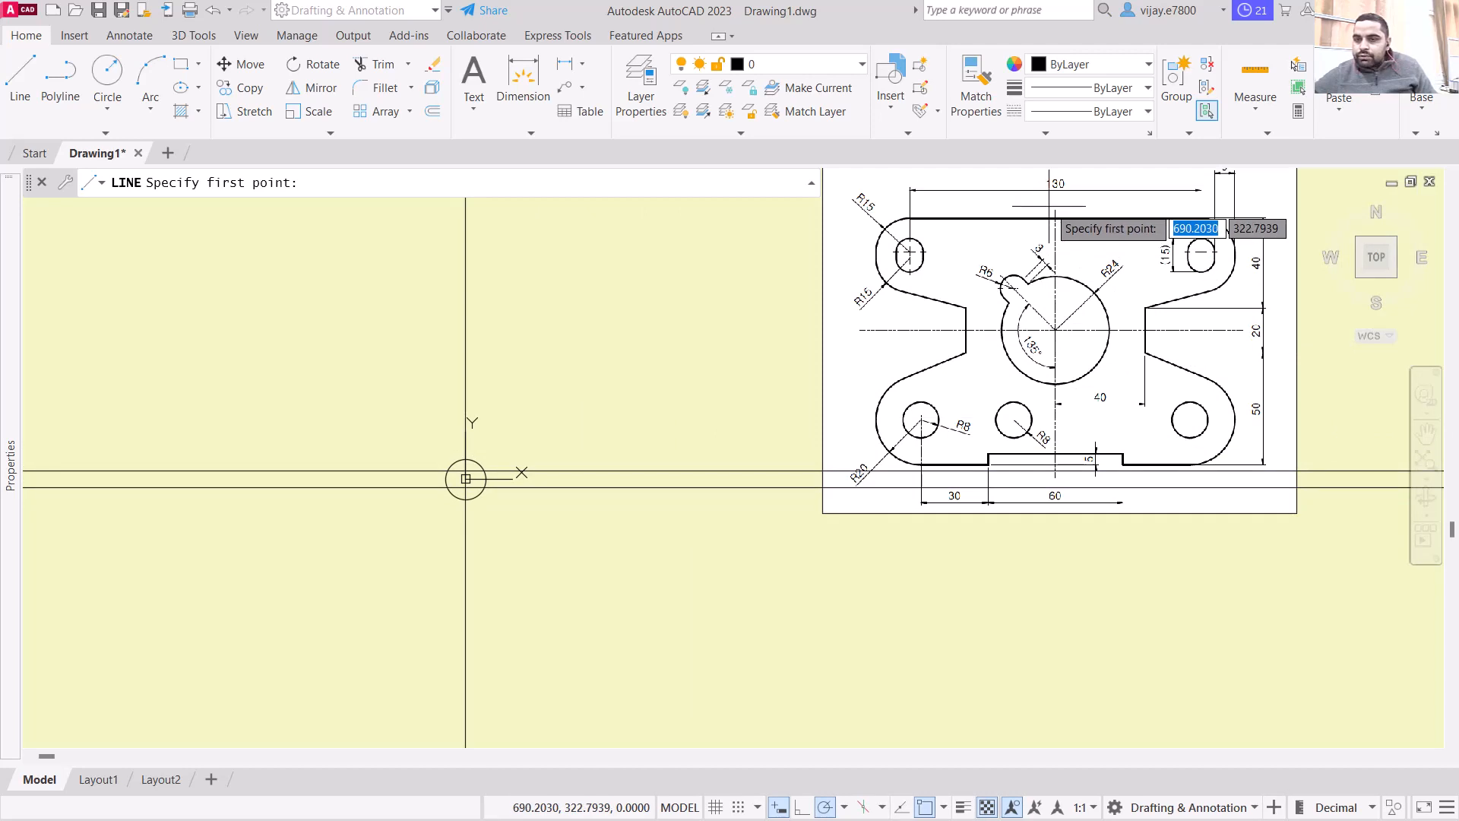
scroll(403, 486, "up", 5)
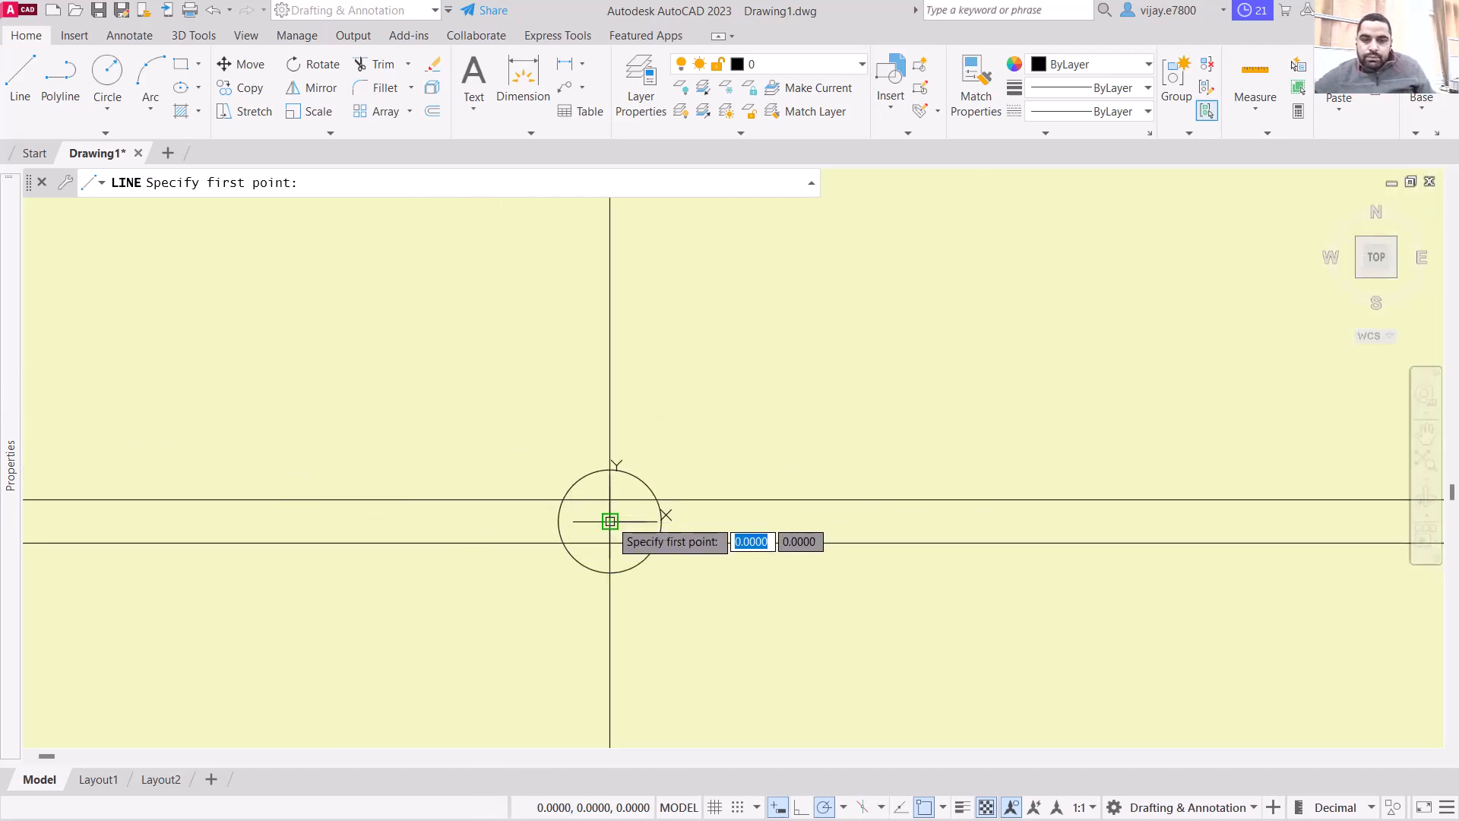
left_click(609, 499)
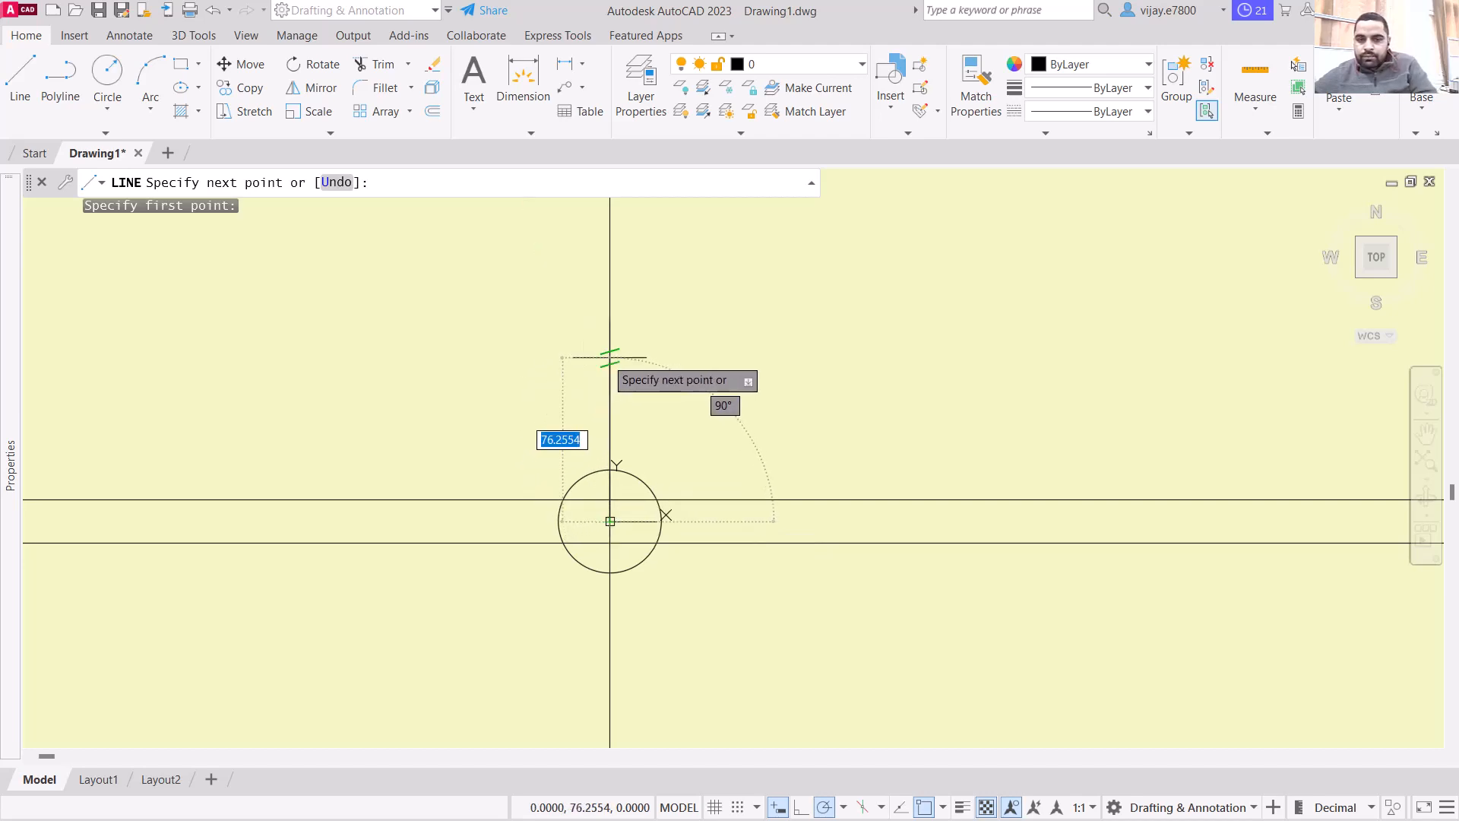
type("50")
key("Return")
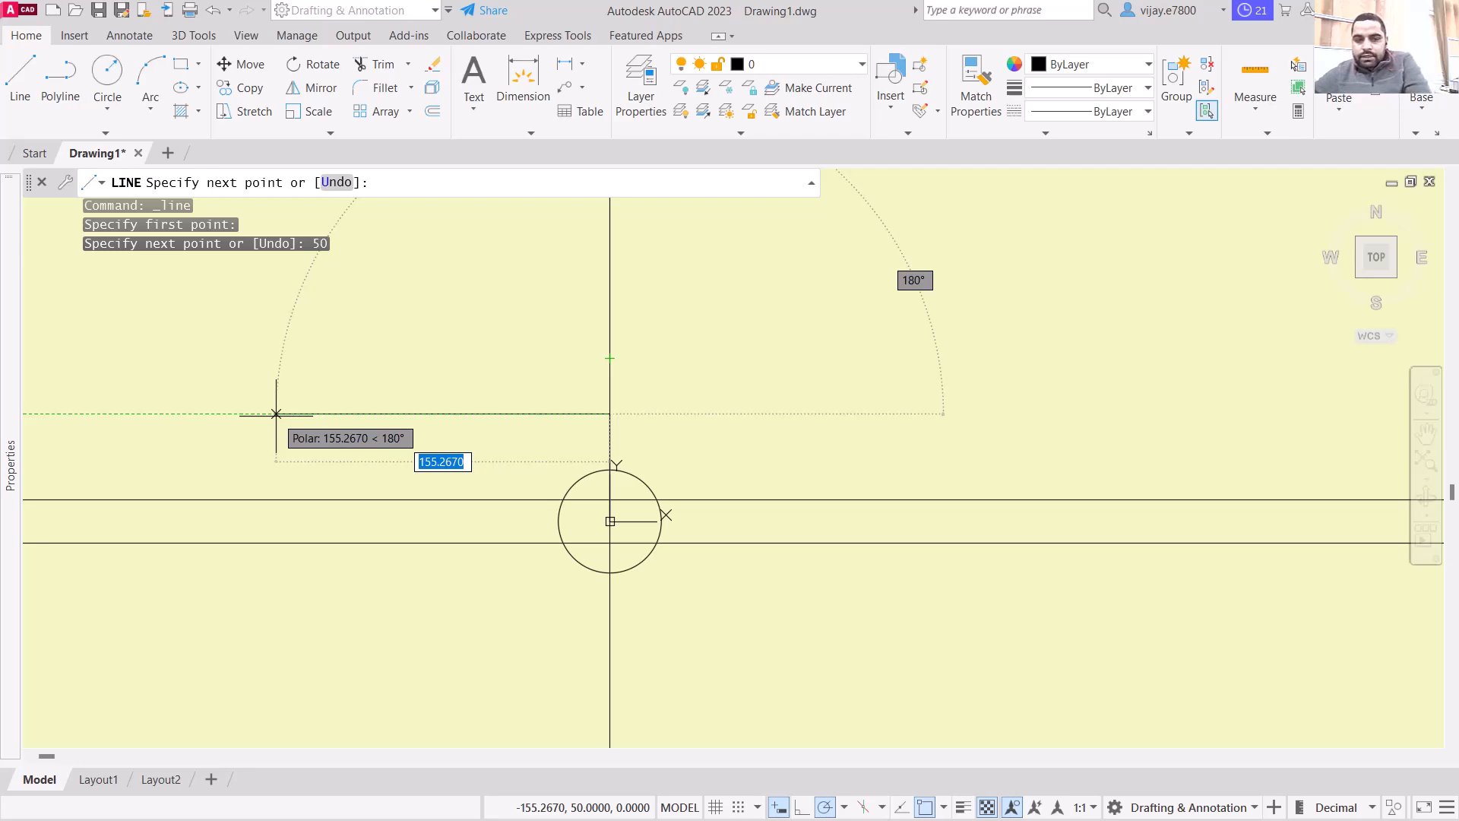
Step: Continue the line 65 to the left and 130 back to the right, forming the plate's top edge
type("65")
key("Return")
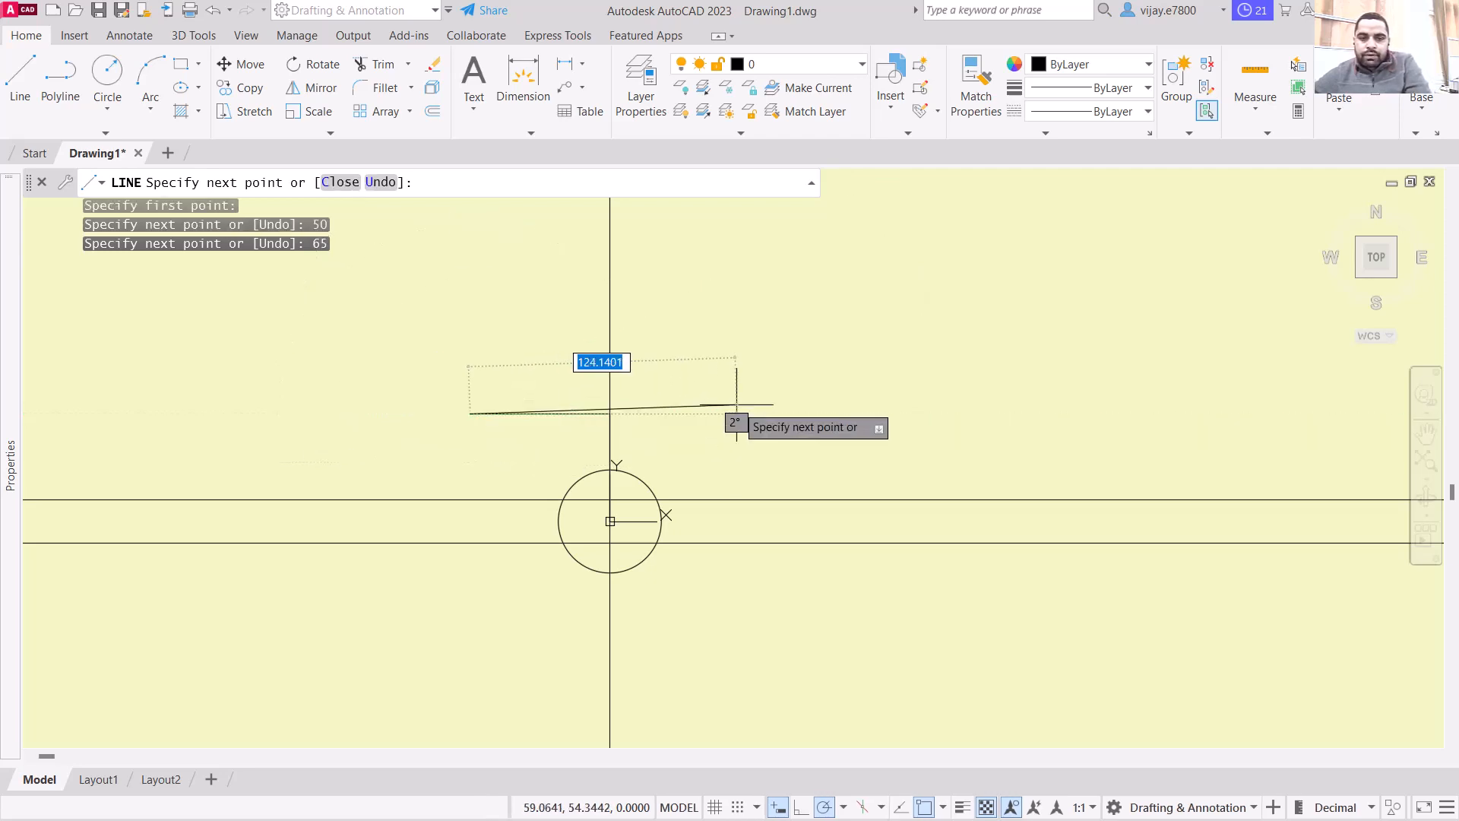
type("1")
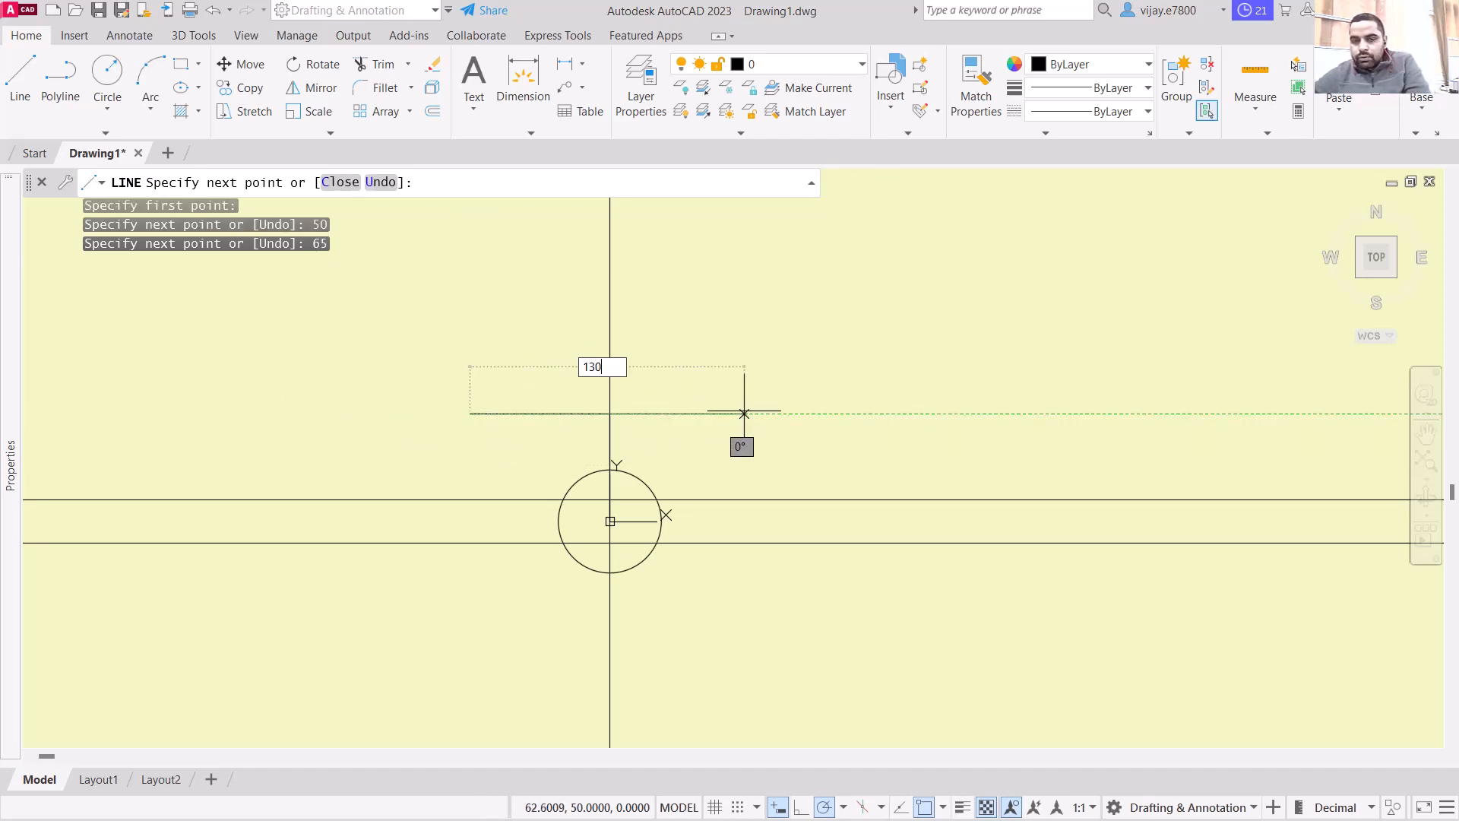
type("30")
key("Return")
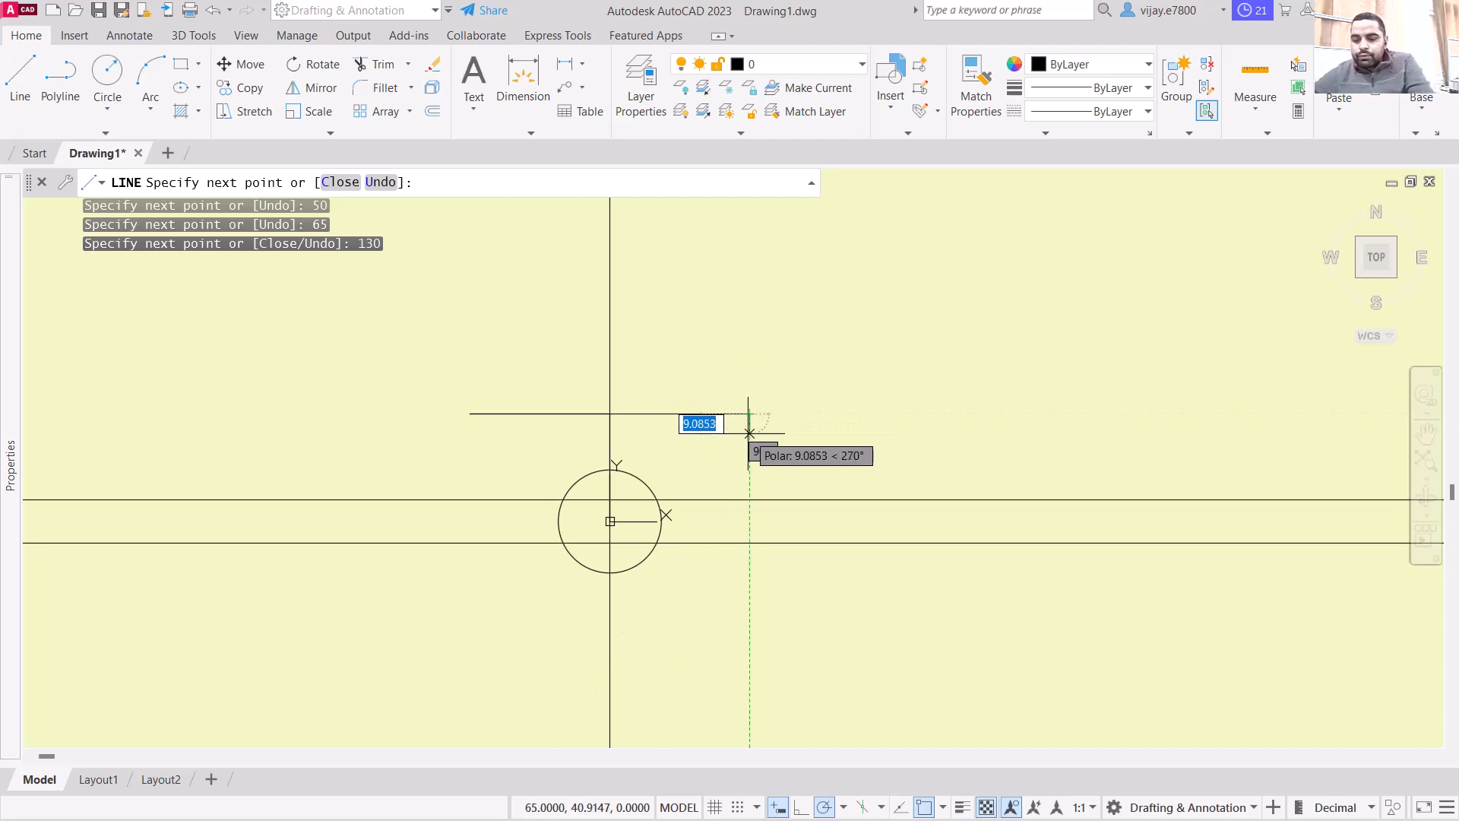
Step: Continue straight down from the top edge's right end with a 9 segment and a 15 segment, and end the line
key("Return")
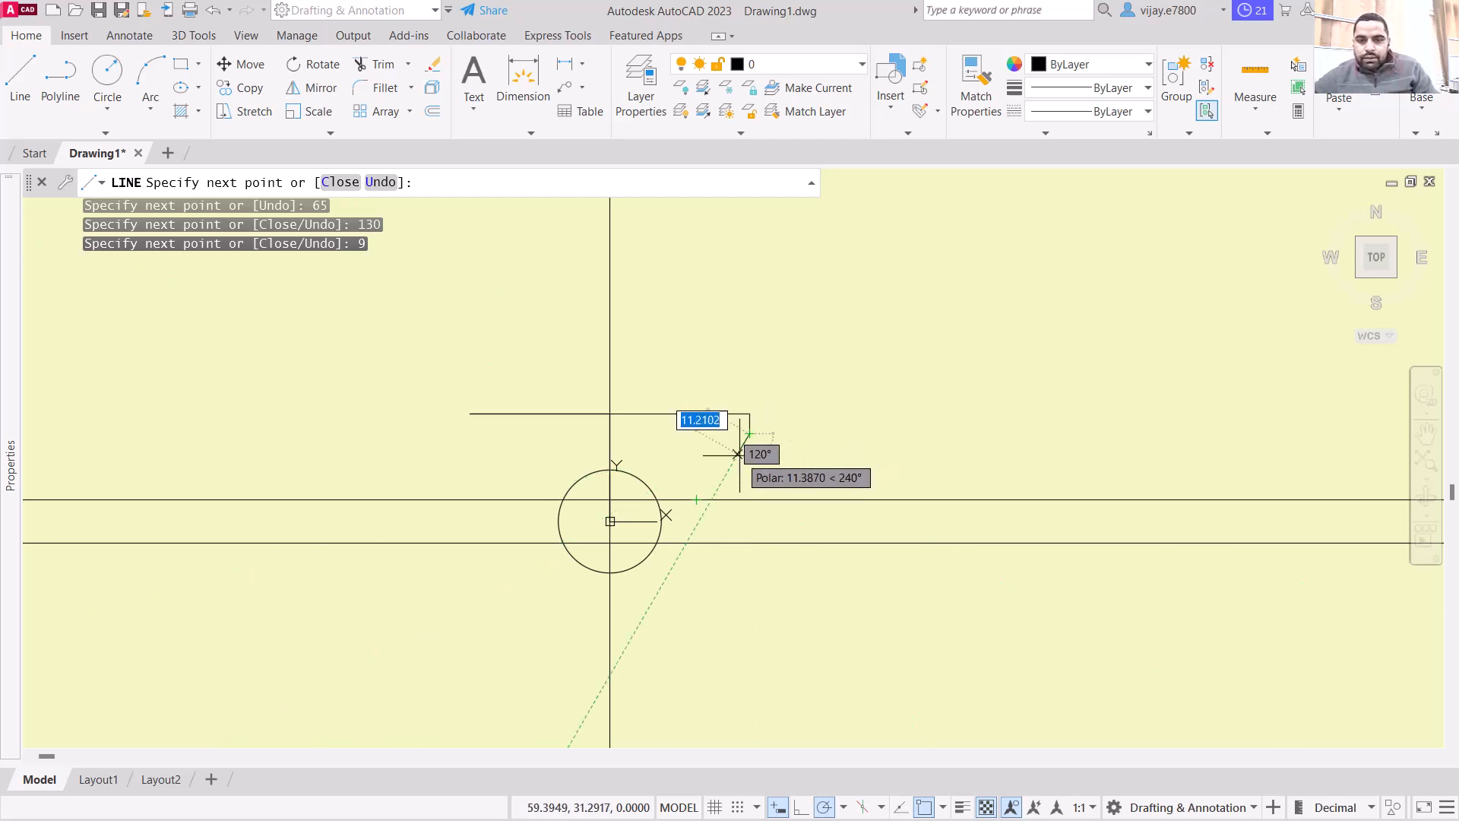
scroll(750, 453, "down", 2)
scroll(1292, 334, "down", 4)
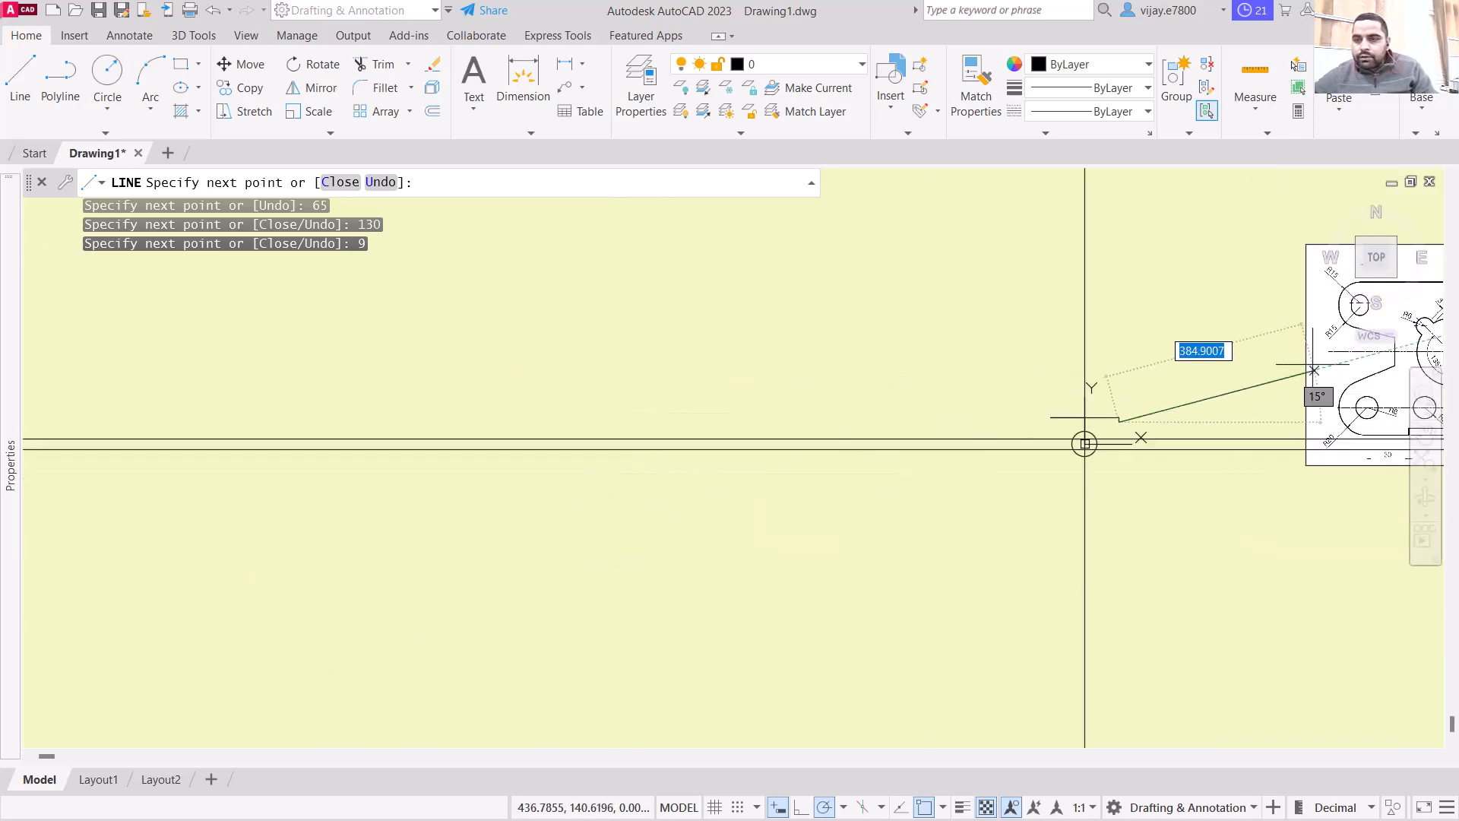
mouse_move(1240, 325)
middle_mouse_down()
mouse_move(928, 332)
mouse_move(744, 368)
middle_mouse_up()
scroll(959, 337, "up", 3)
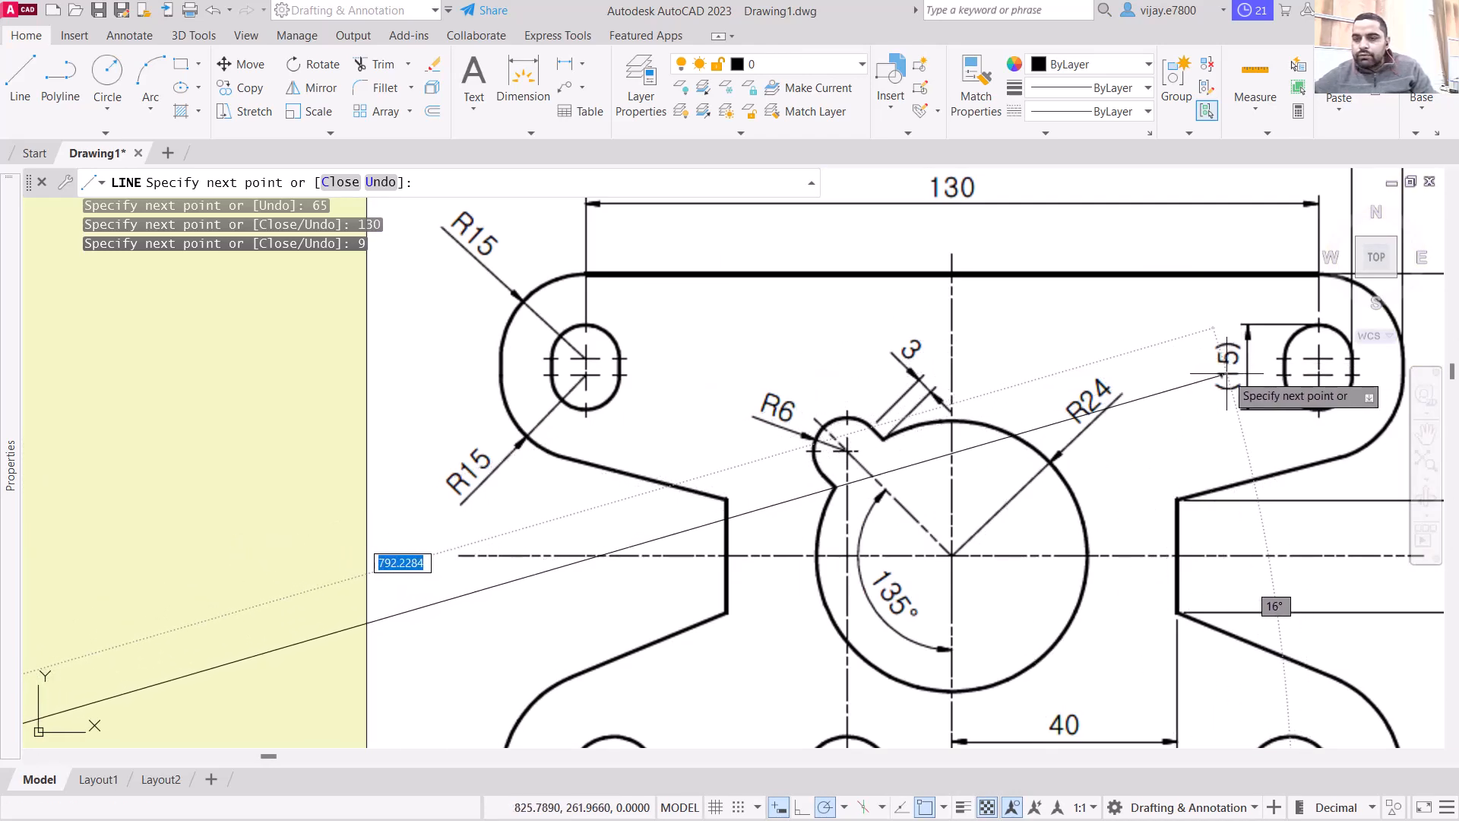
scroll(1049, 367, "down", 5)
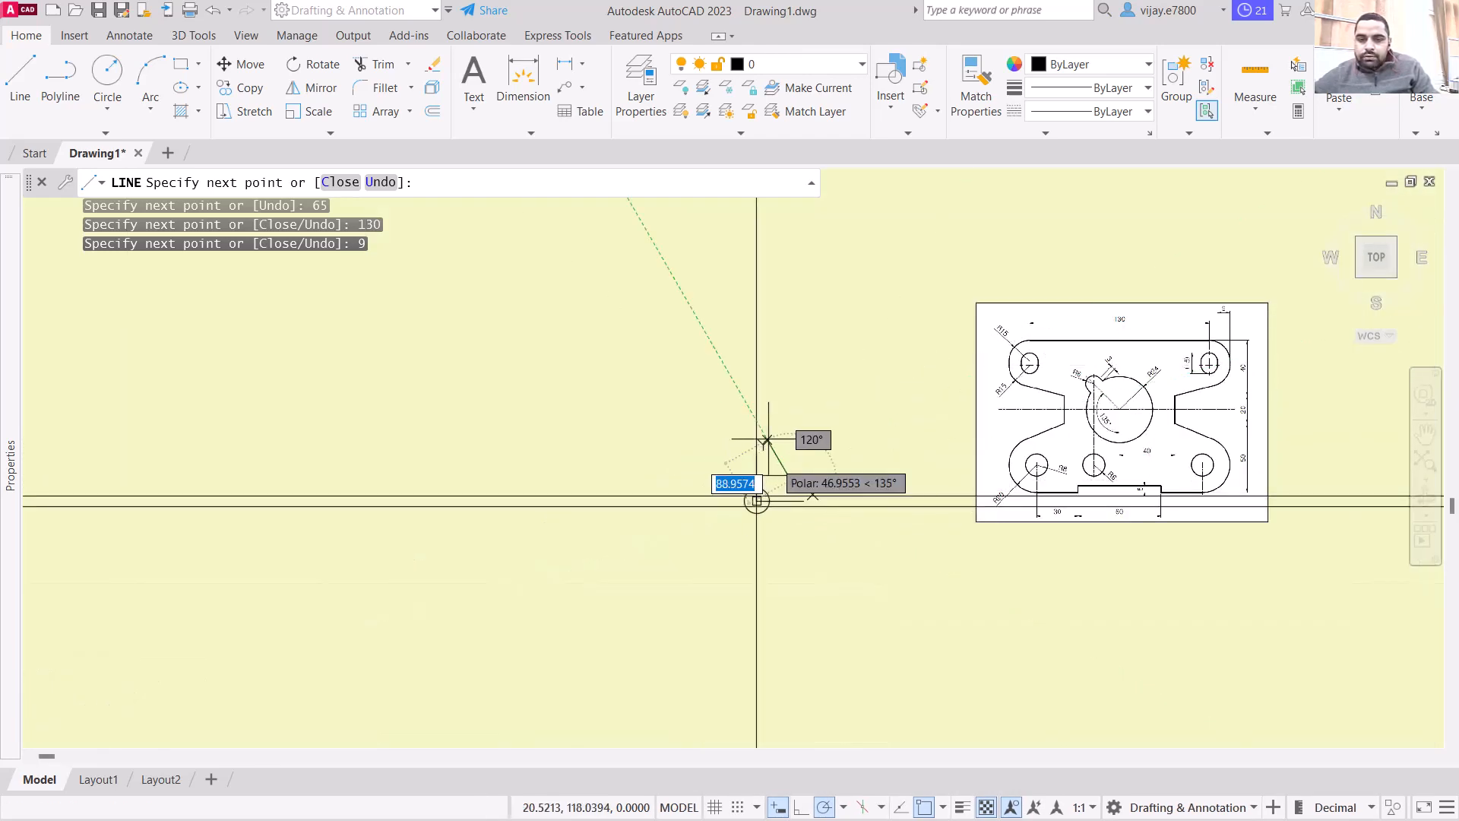
middle_click_drag(783, 456, 879, 352)
scroll(879, 365, "up", 5)
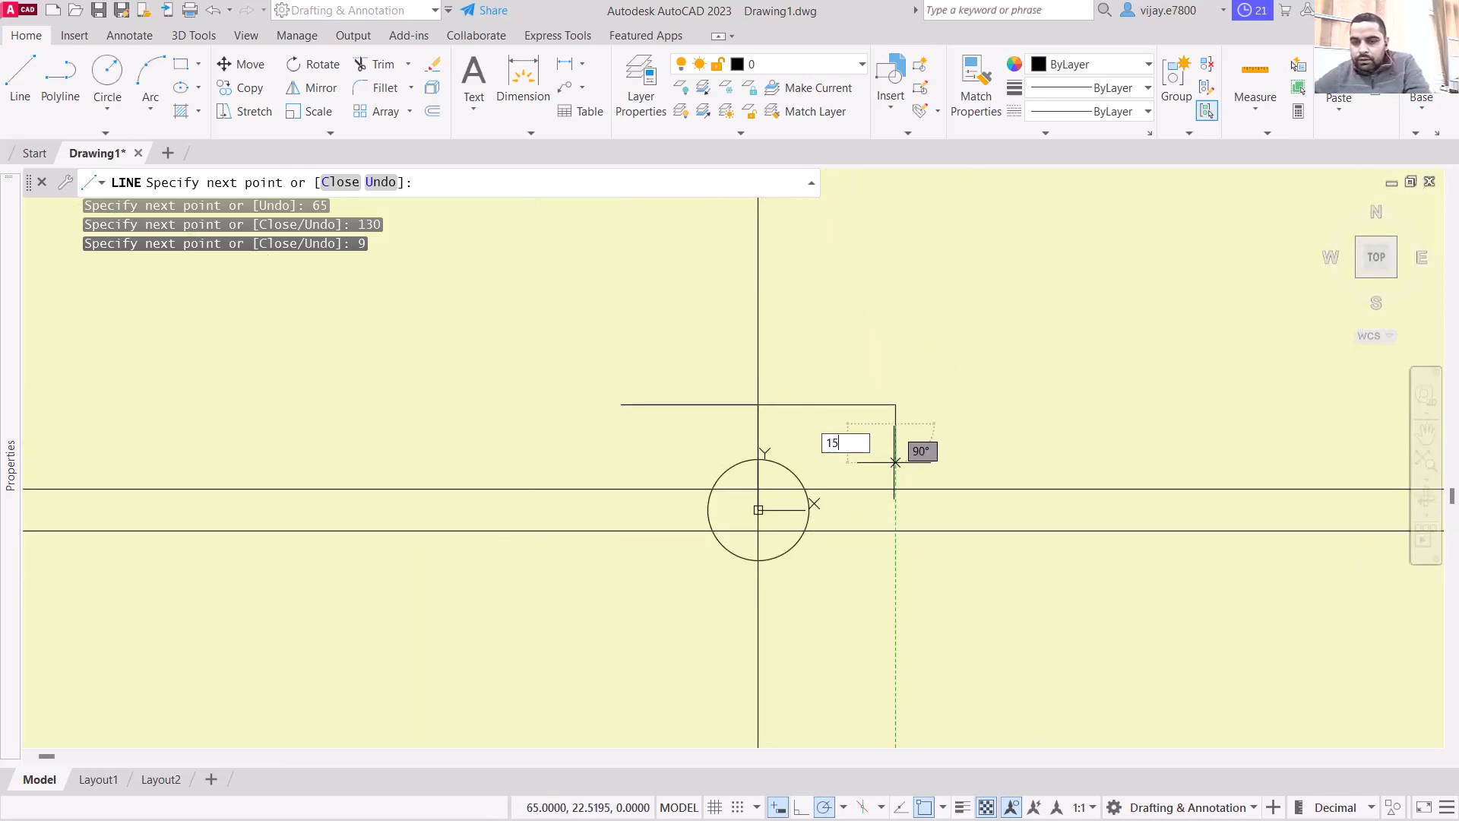
key("Return")
right_click(1107, 377)
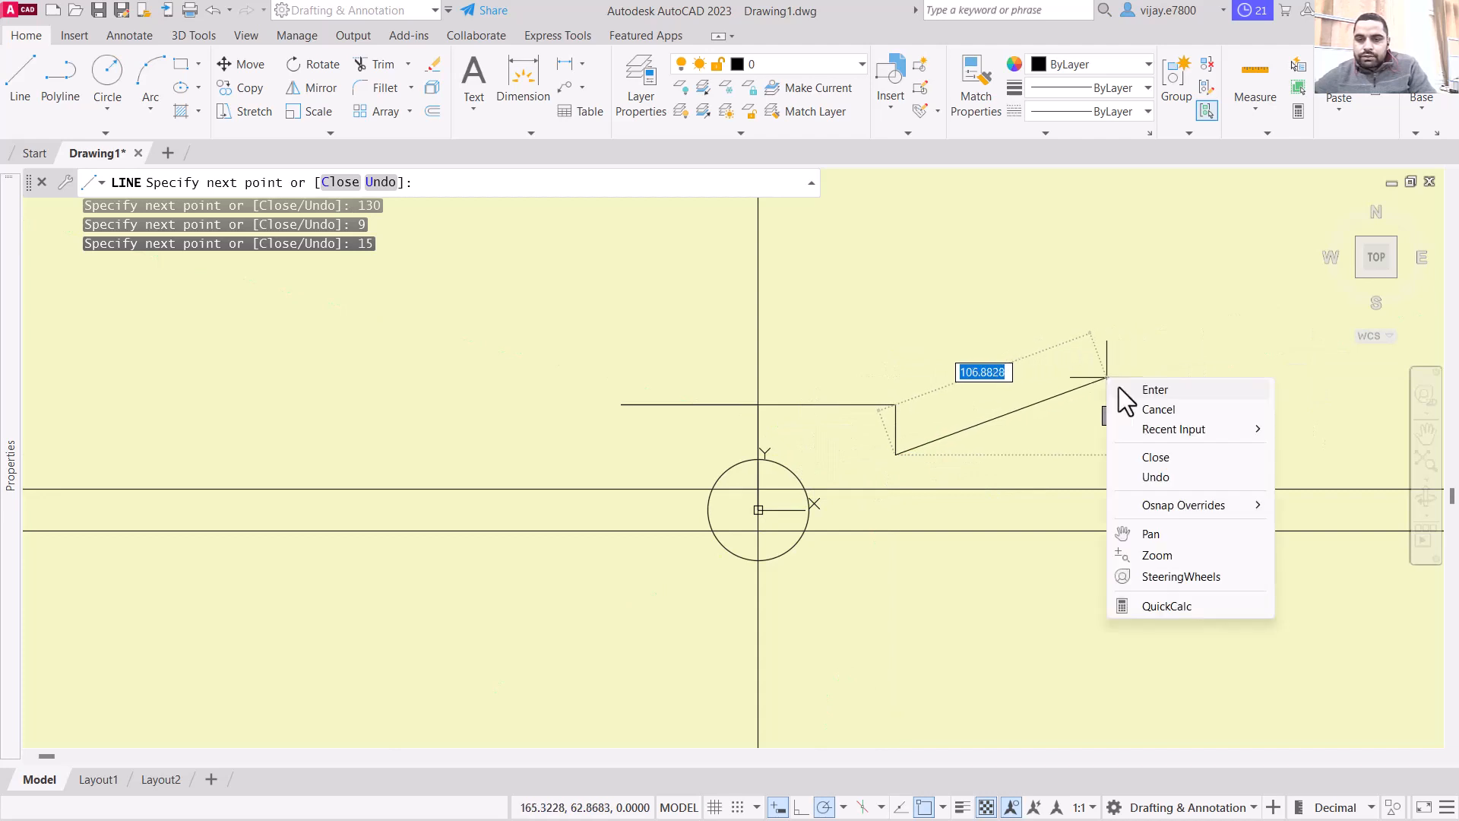
left_click(1124, 389)
Step: Examine the upper-right slot in the reference drawing, including its height and its distance from the plate's outer edge
scroll(1125, 388, "down", 4)
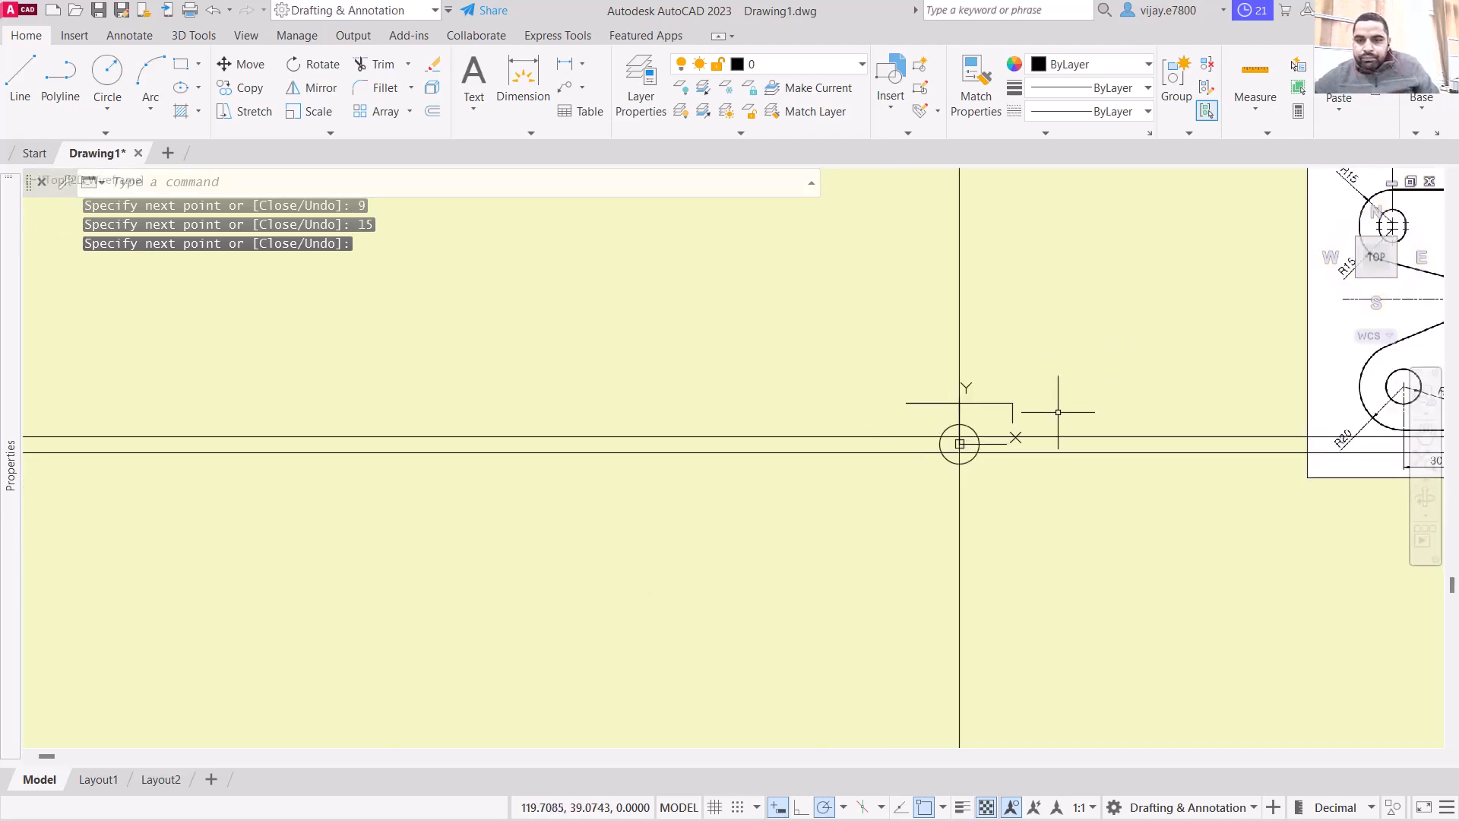
scroll(1019, 422, "up", 6)
scroll(990, 429, "up", 2)
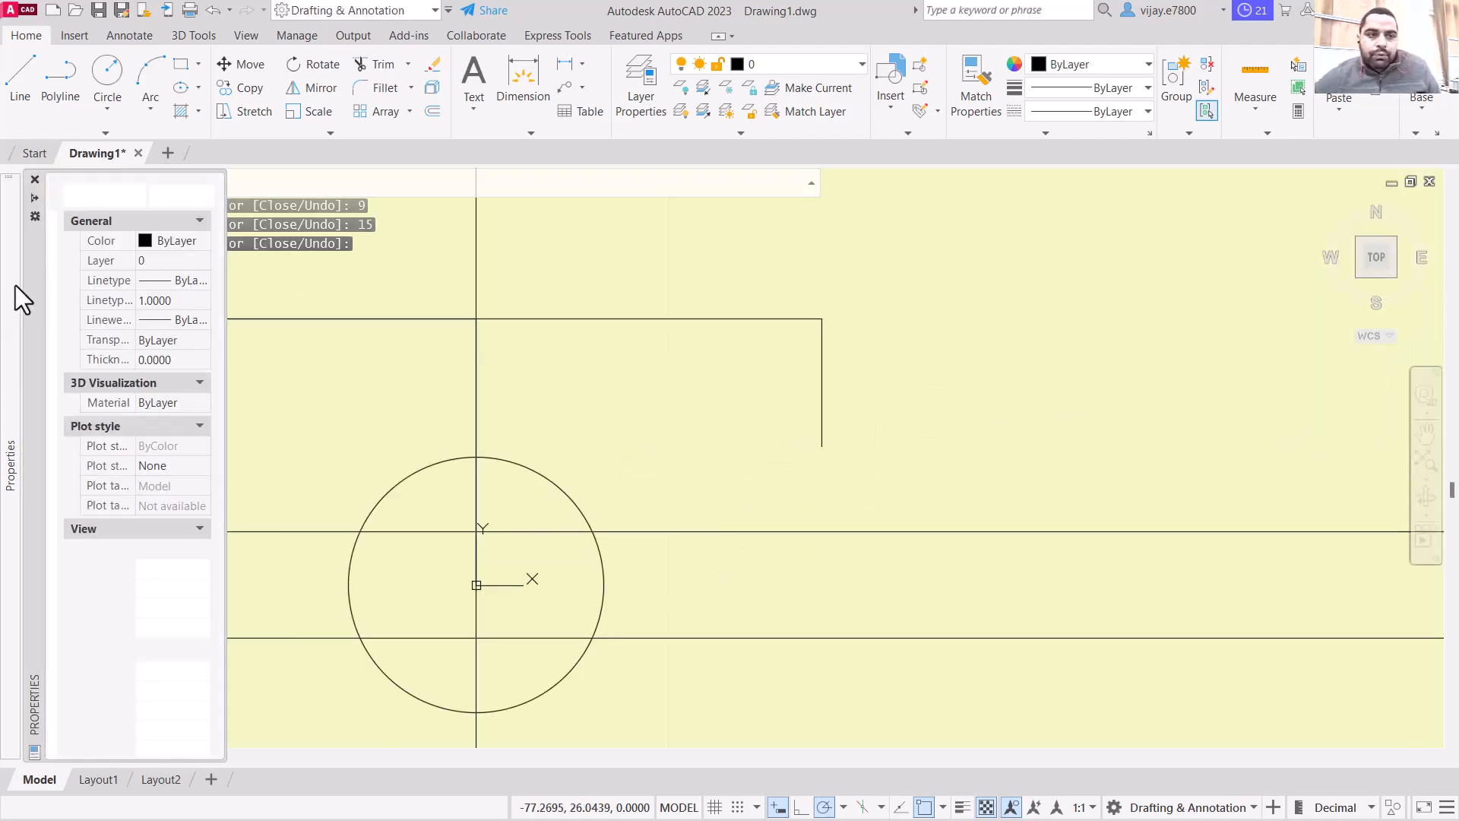
scroll(1375, 351, "down", 2)
middle_click_drag(1304, 375, 433, 407)
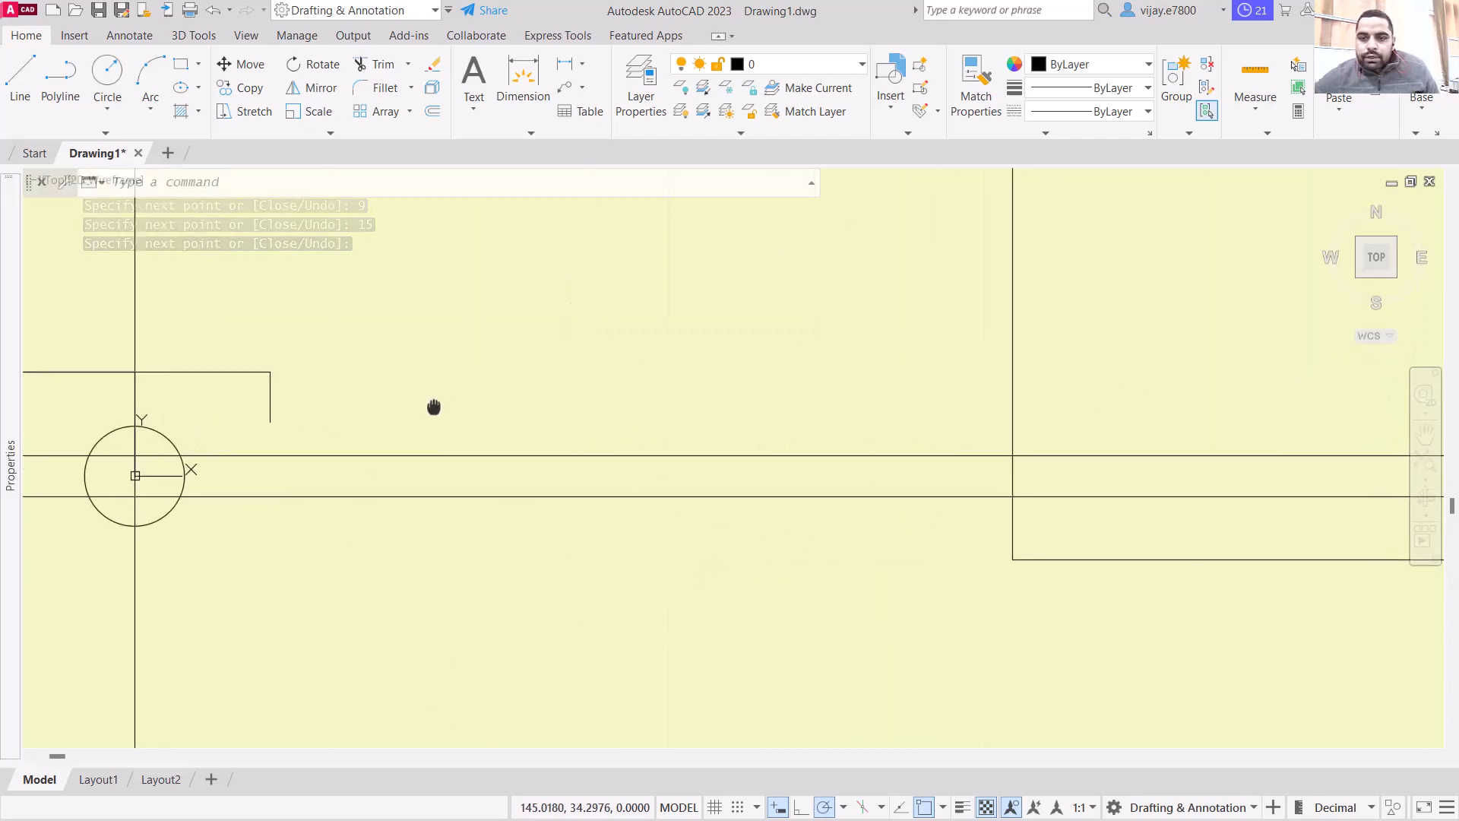
scroll(657, 372, "down", 2)
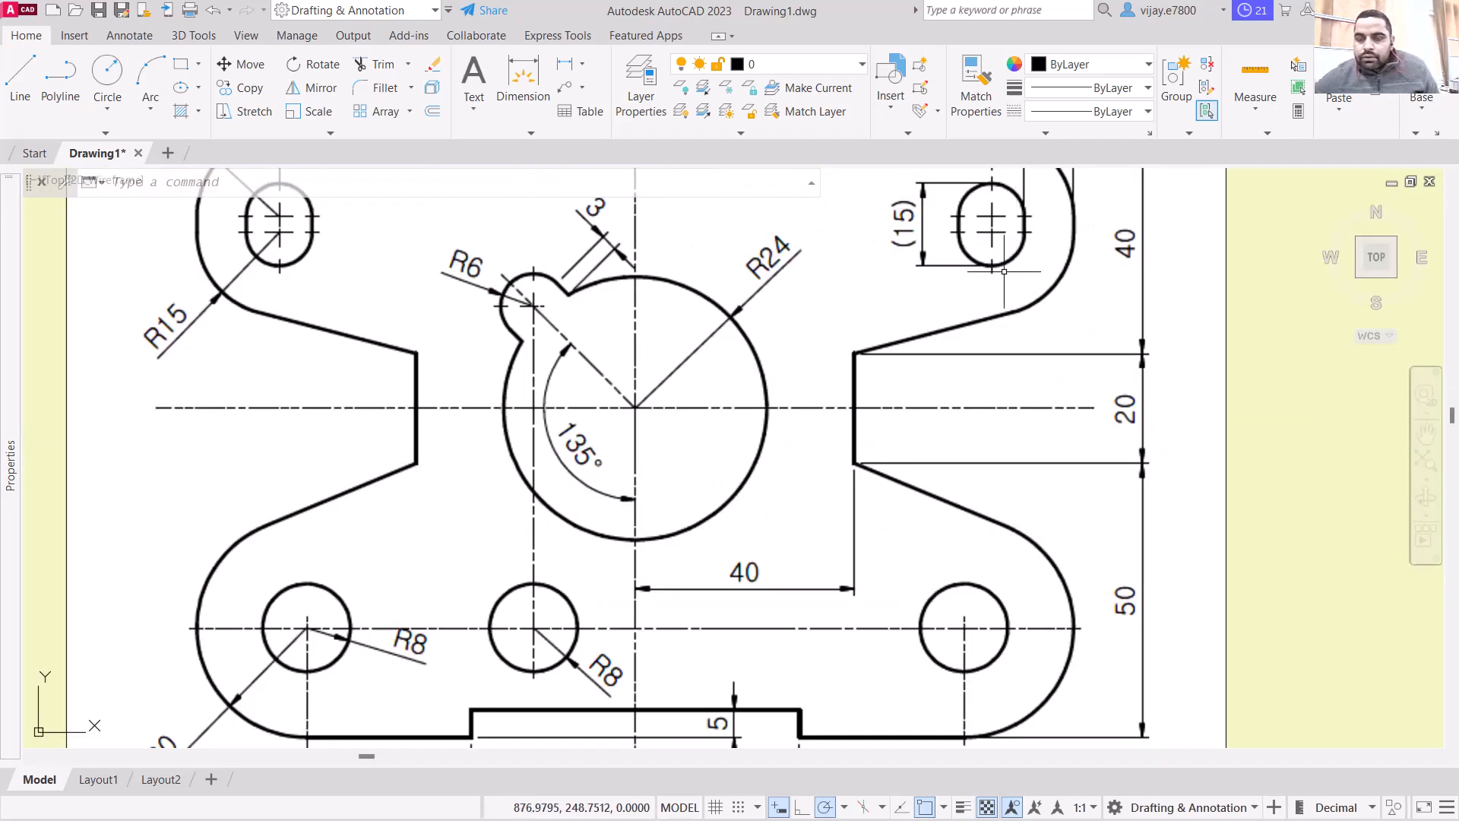
mouse_move(1003, 271)
middle_mouse_down()
mouse_move(946, 287)
mouse_move(896, 437)
middle_mouse_up()
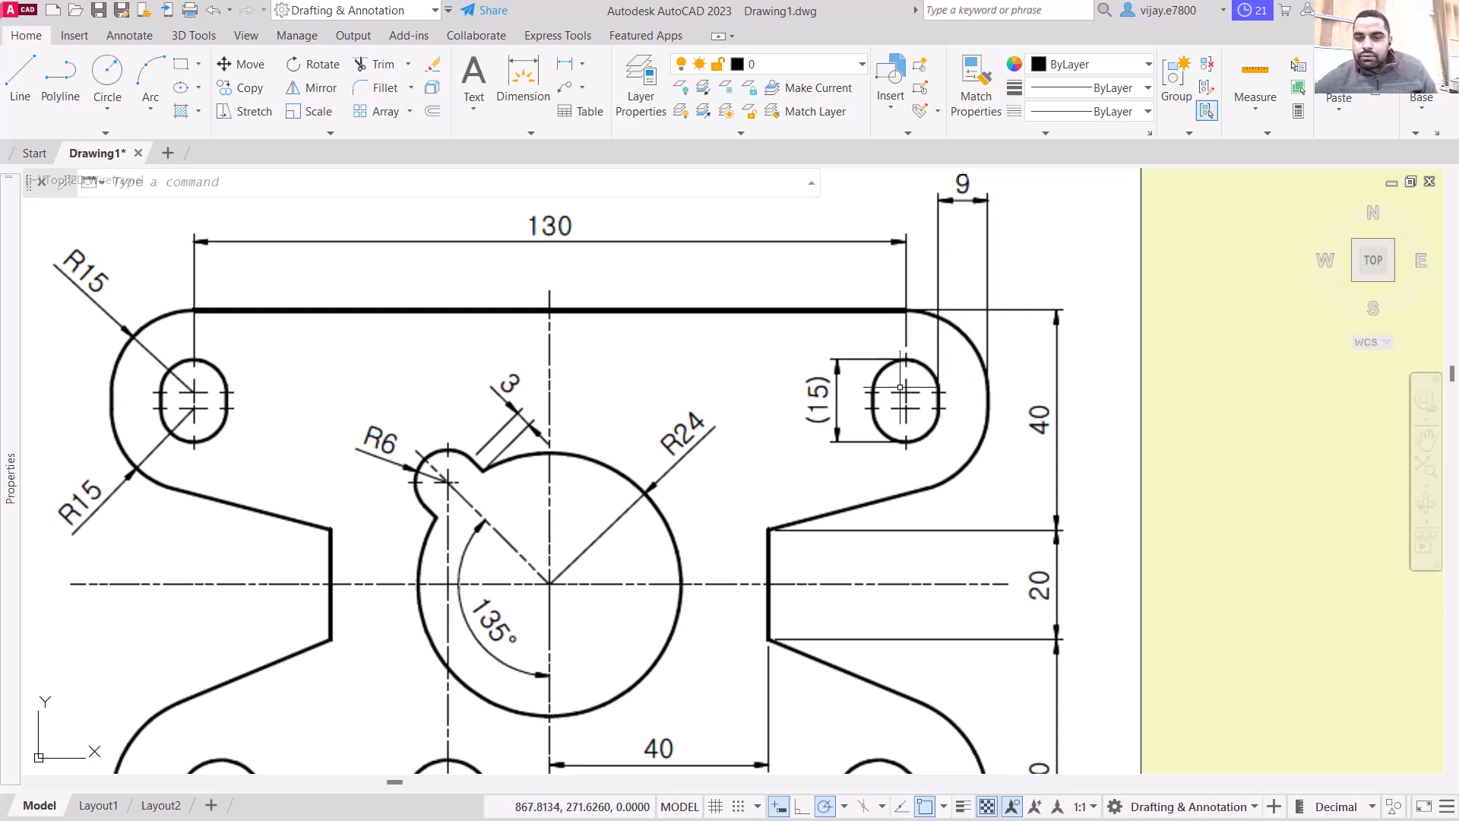
scroll(900, 388, "down", 3)
scroll(312, 547, "down", 2)
middle_click_drag(342, 496, 768, 378)
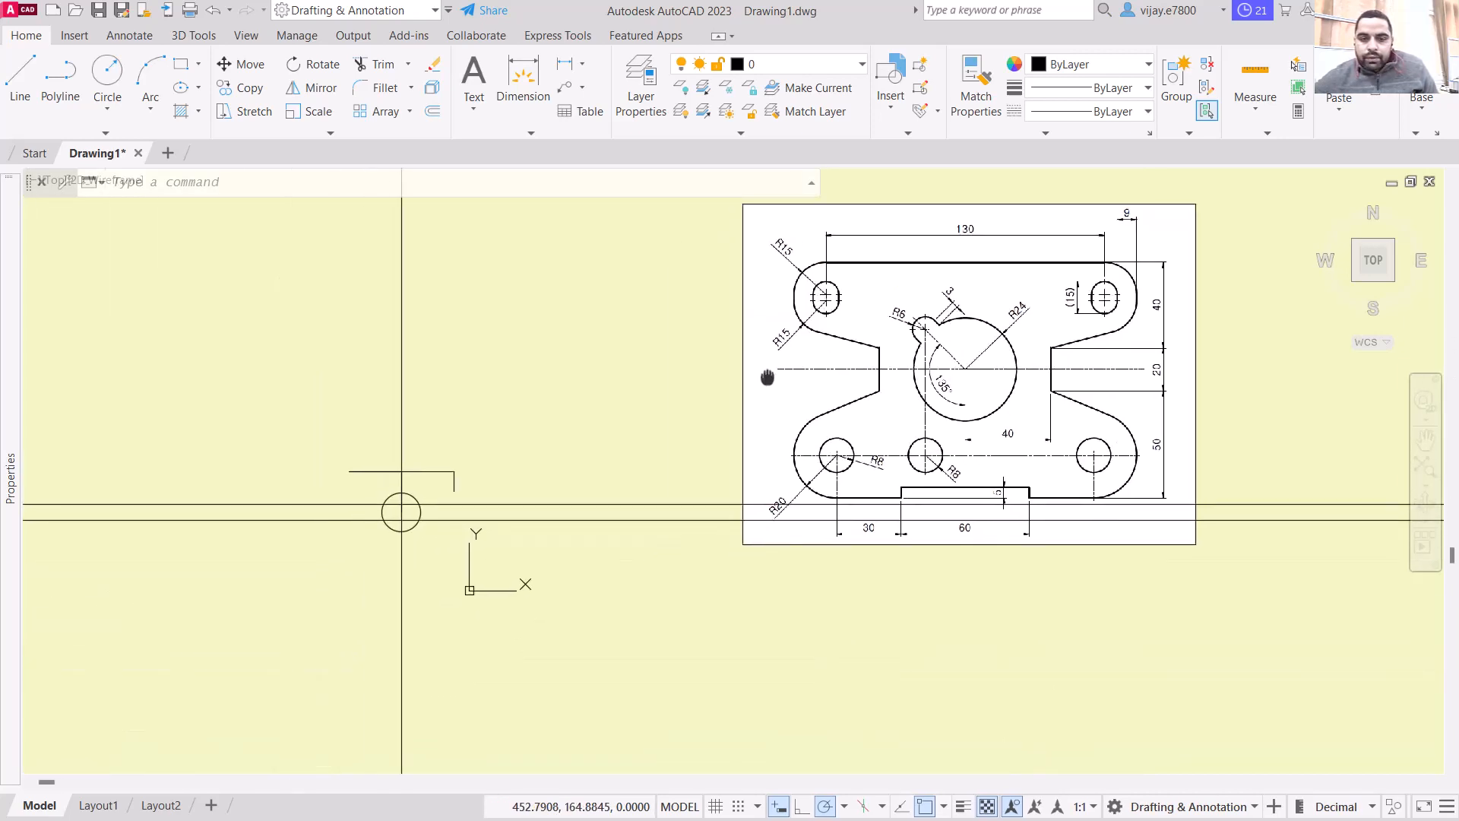
scroll(536, 419, "up", 5)
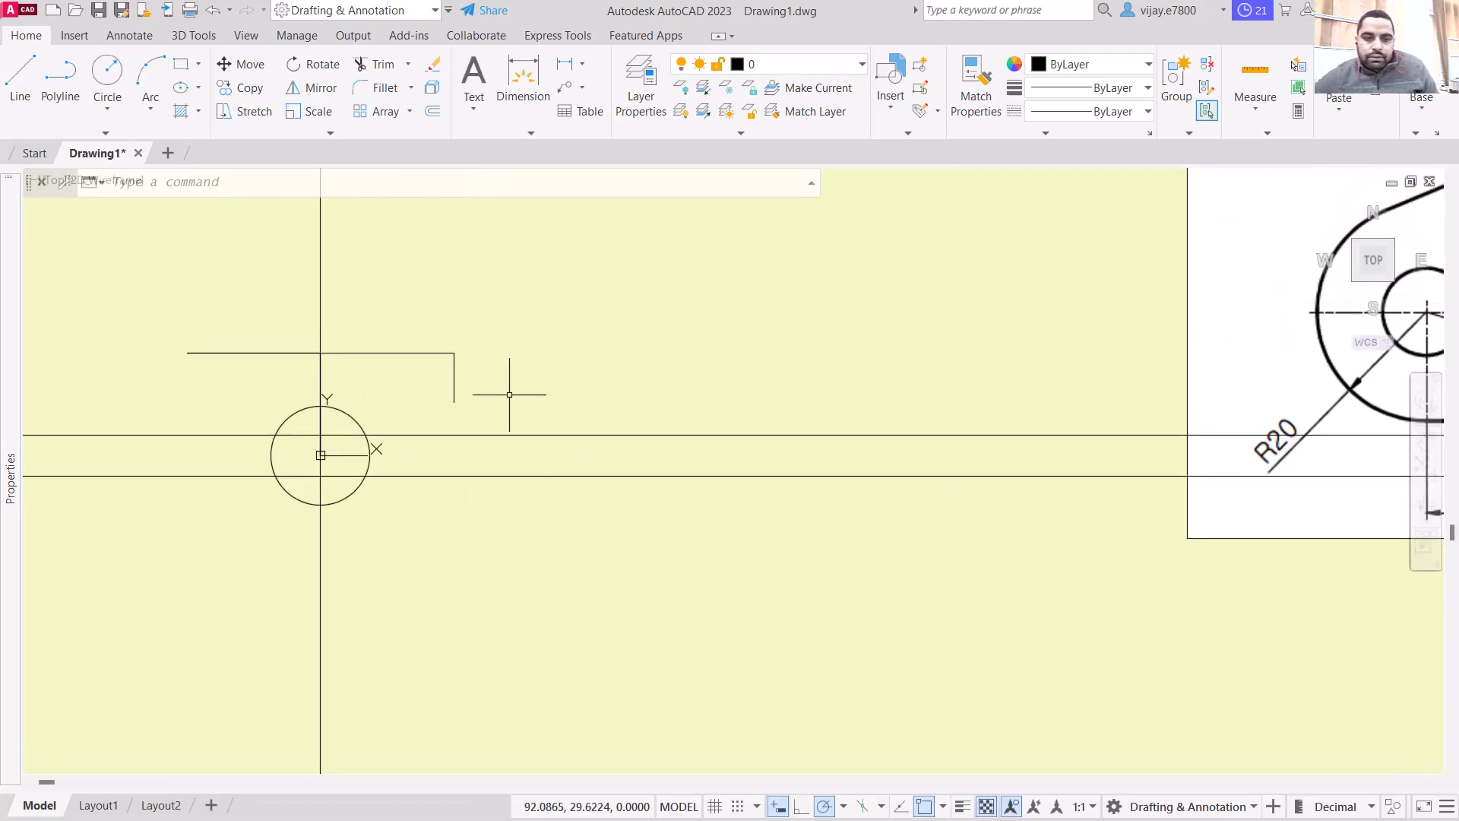
scroll(509, 394, "up", 2)
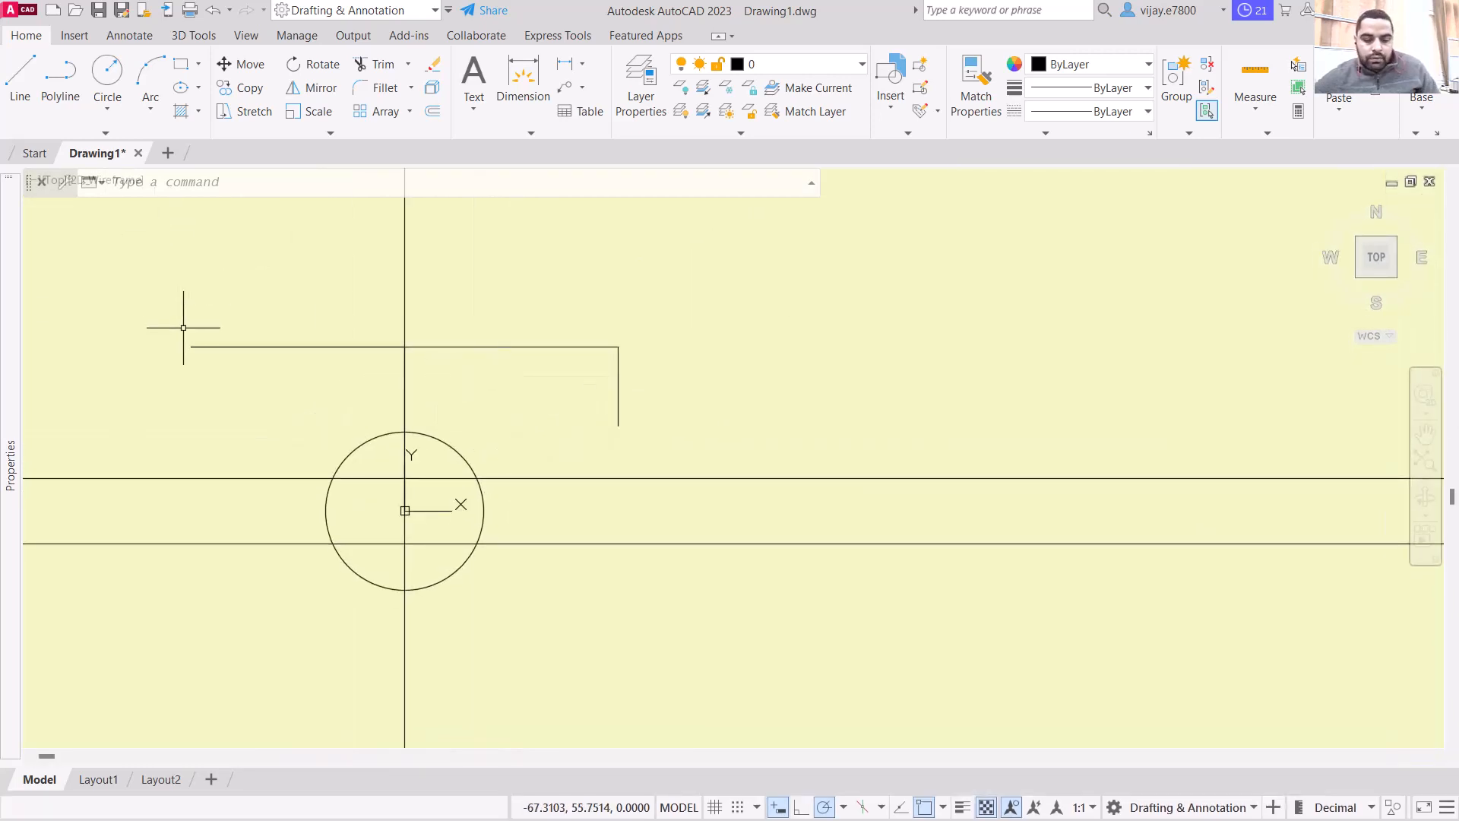
Step: Draw a 2-point circle 12 in diameter straight down from the junction of the 9 and 15 vertical segments
key("Return")
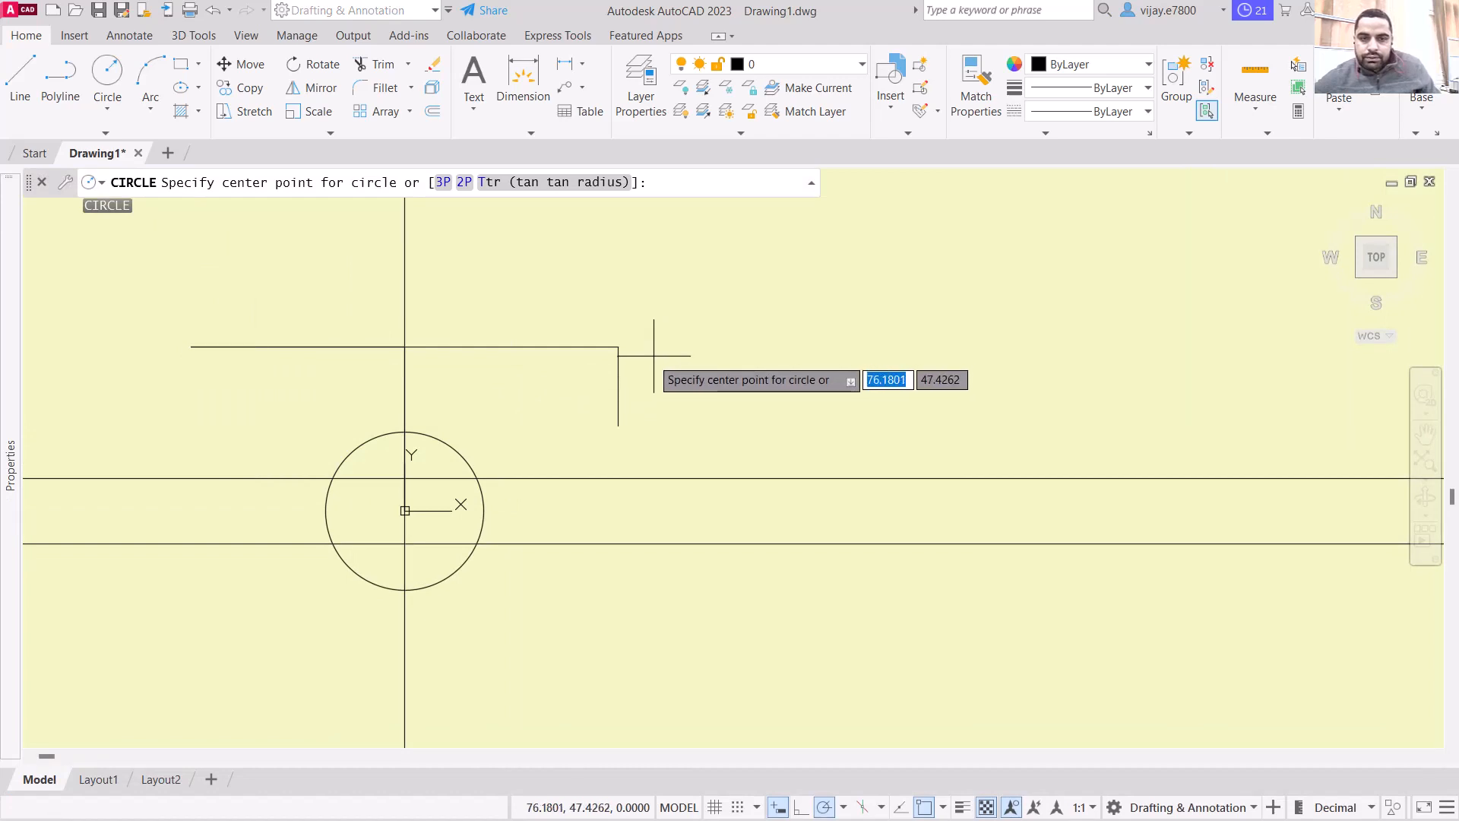
scroll(611, 376, "up", 3)
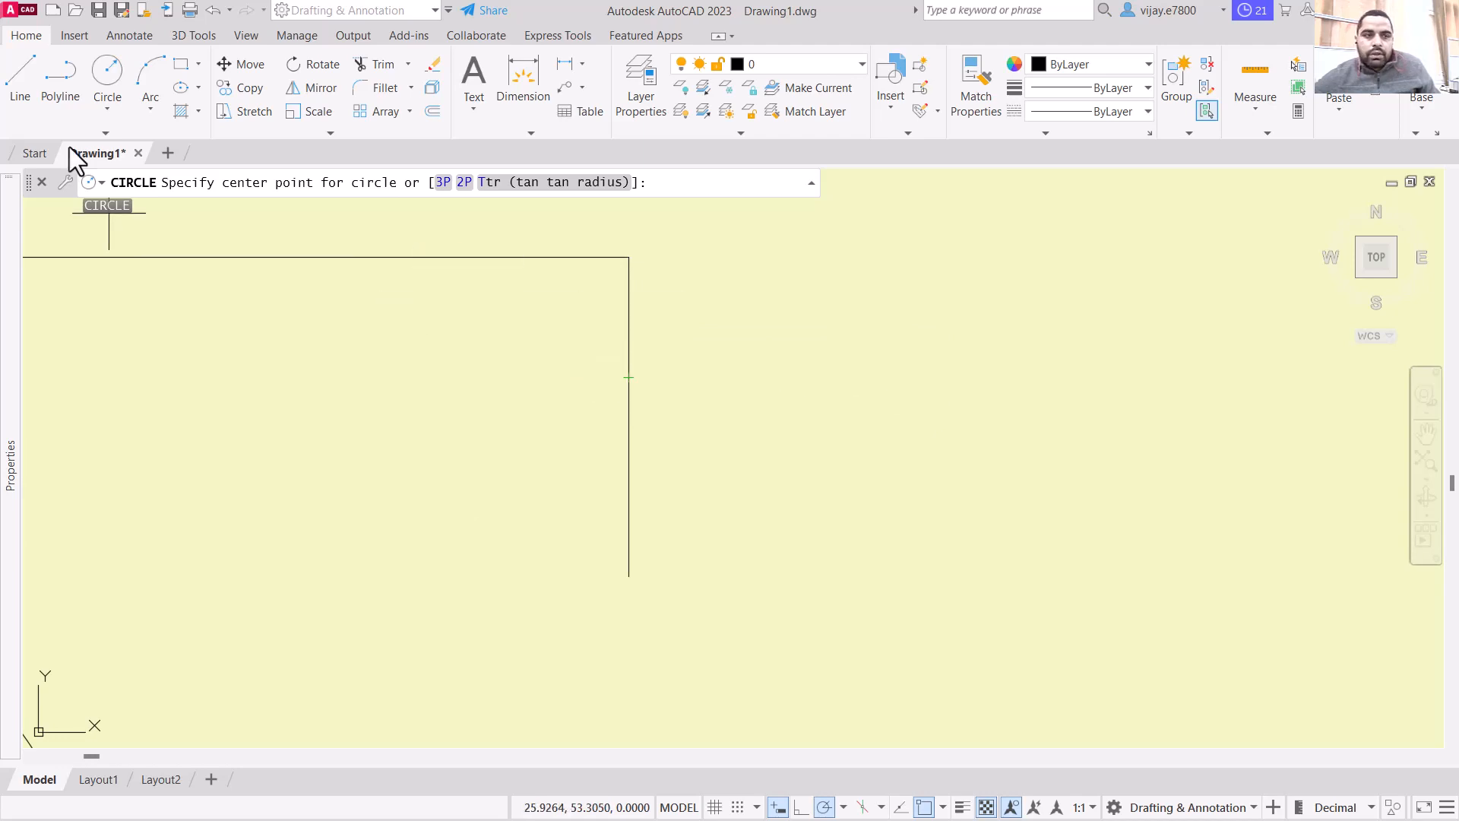
left_click(89, 104)
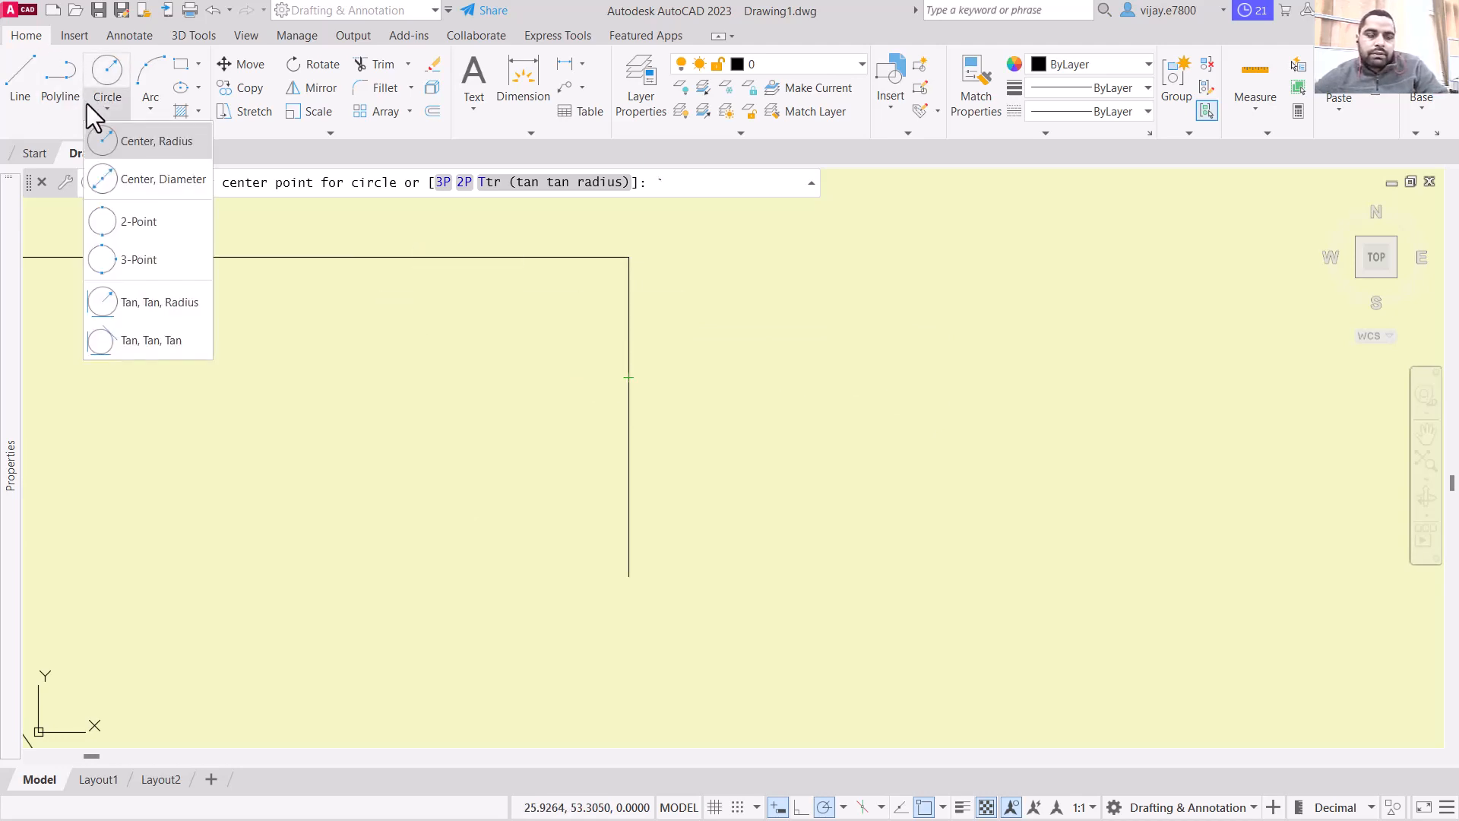
left_click(125, 228)
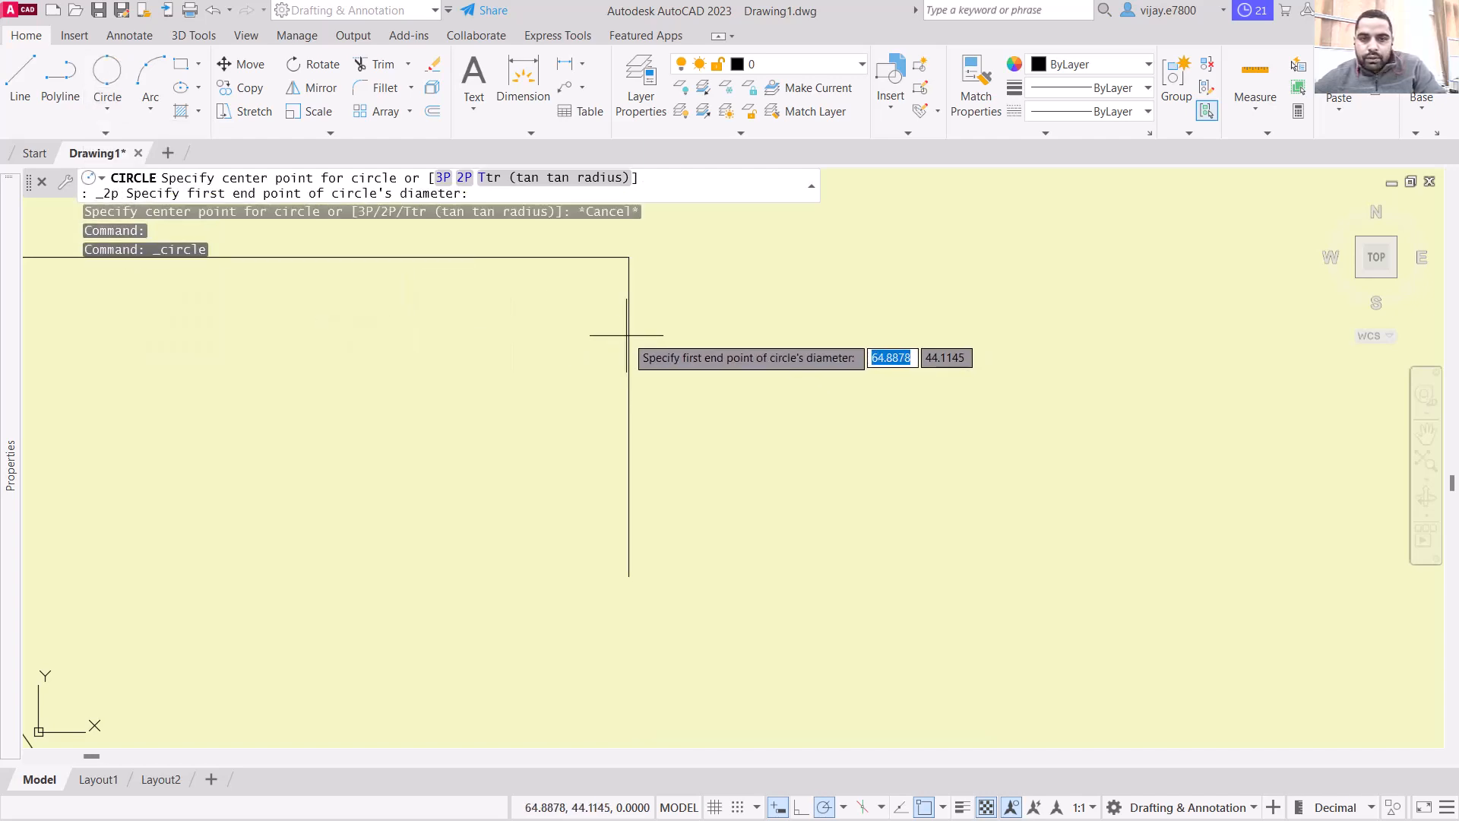
left_click(628, 377)
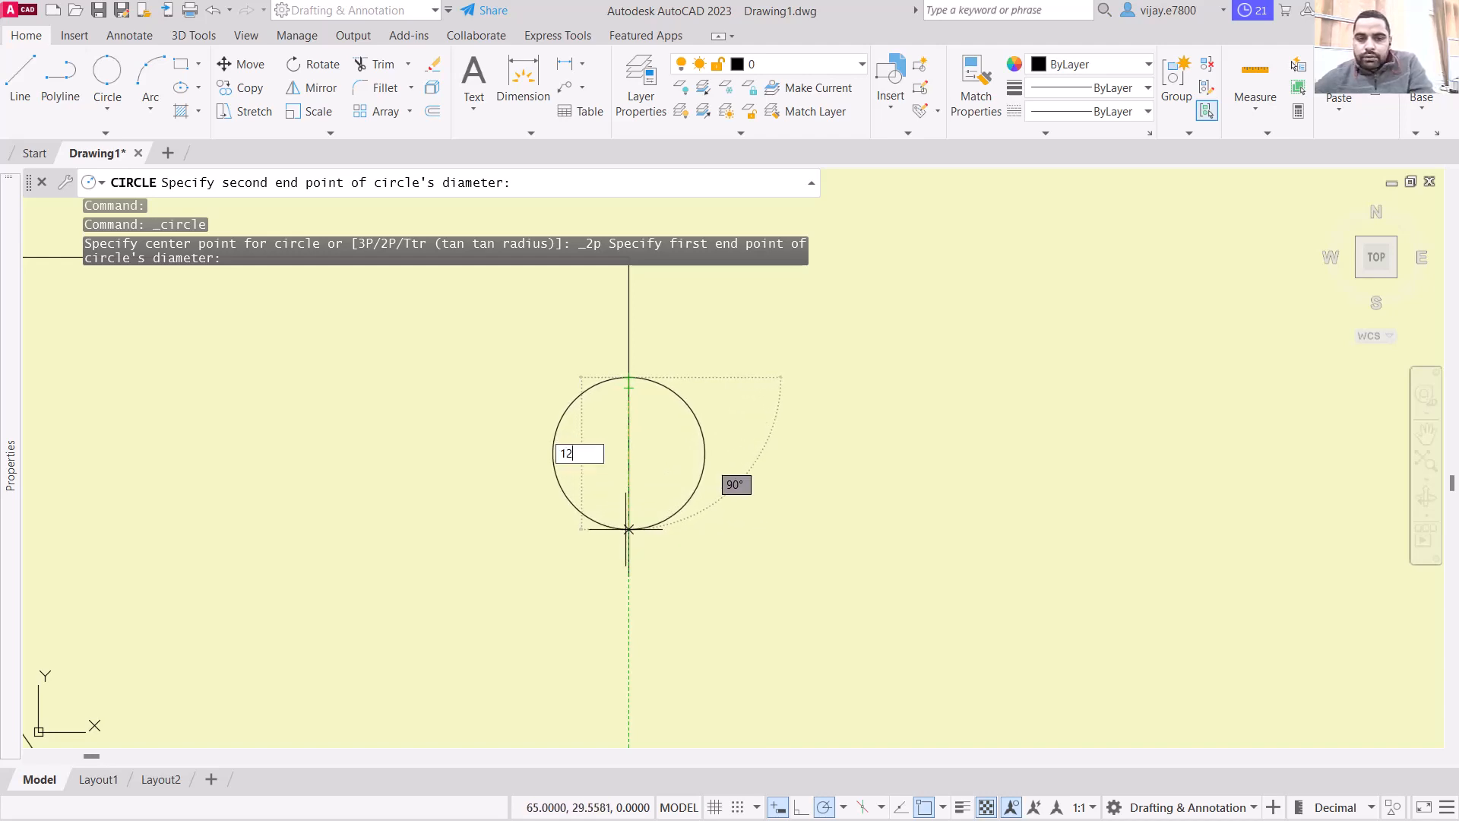
key("Return")
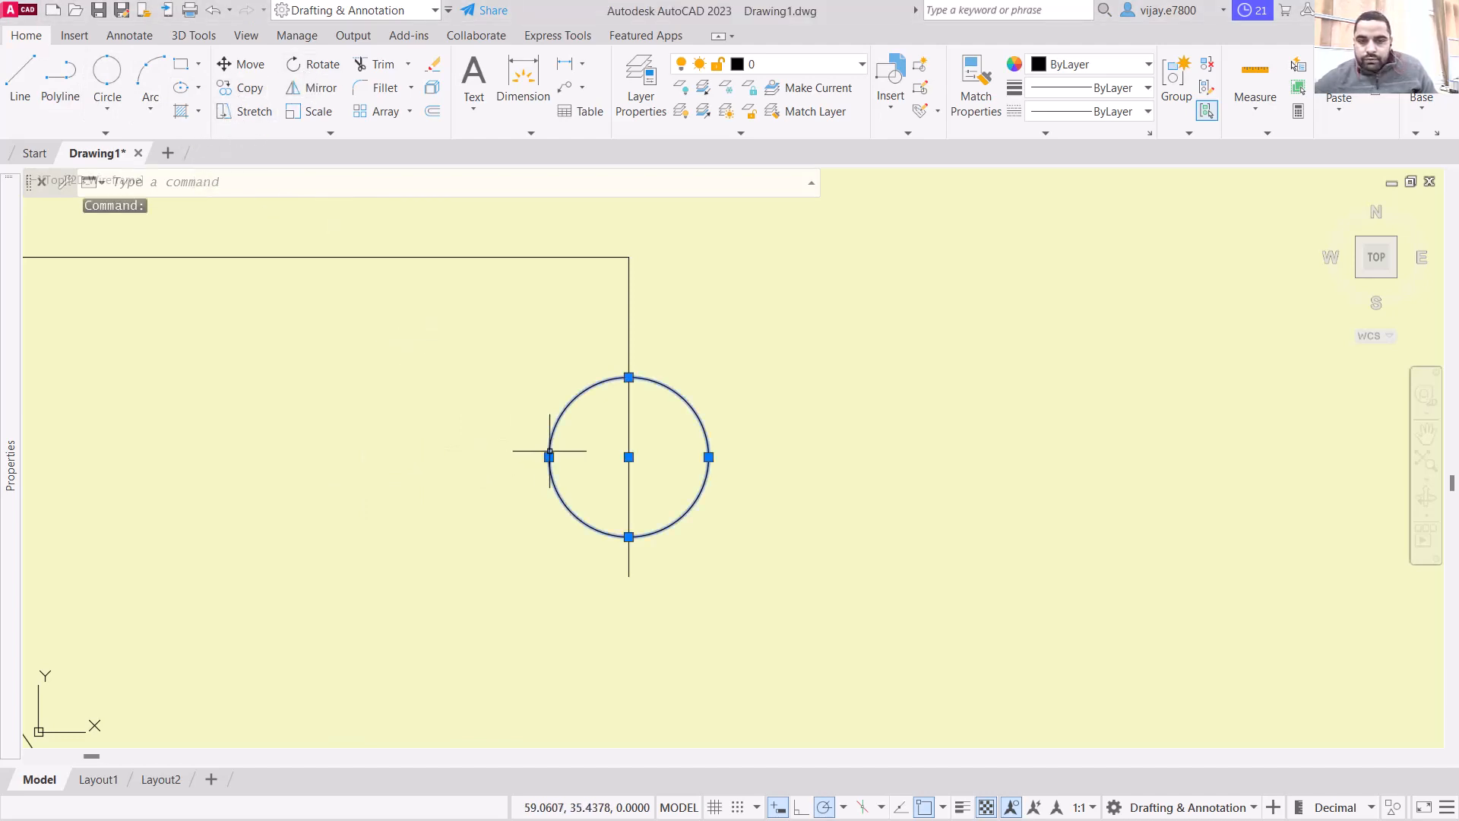
key("space")
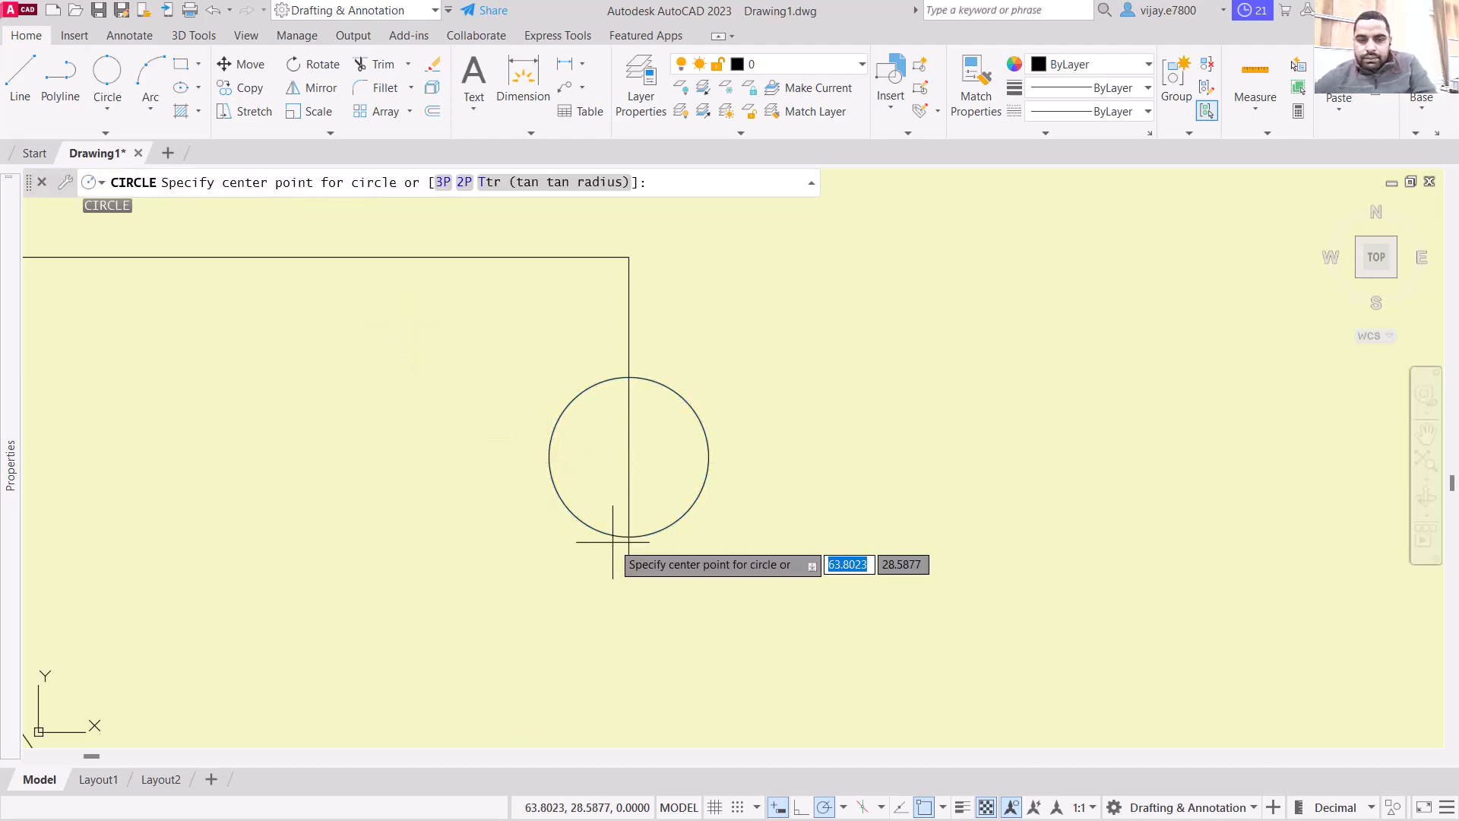
scroll(618, 539, "up", 4)
scroll(618, 540, "up", 2)
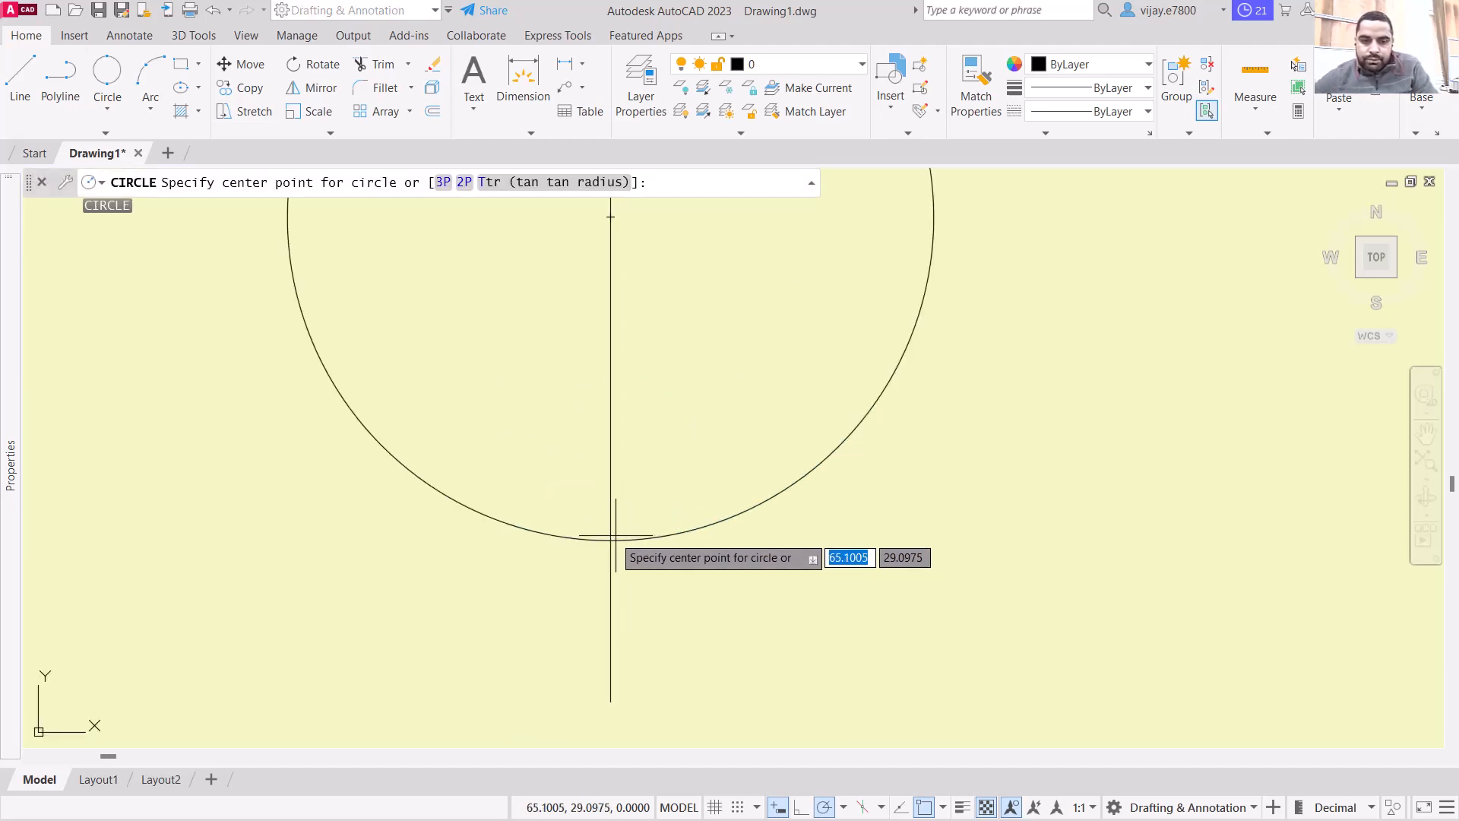
left_click(619, 537)
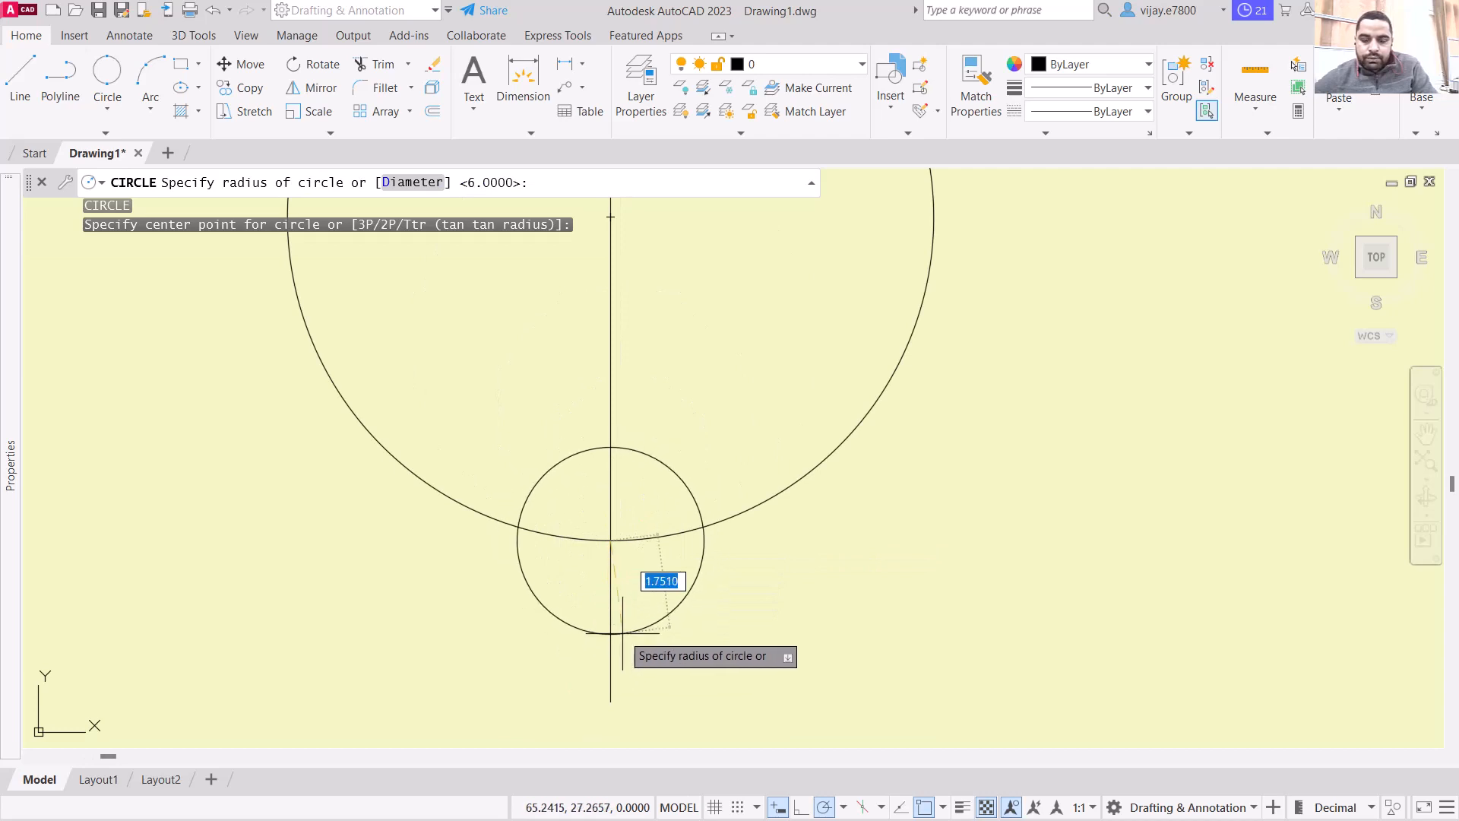
key("Escape")
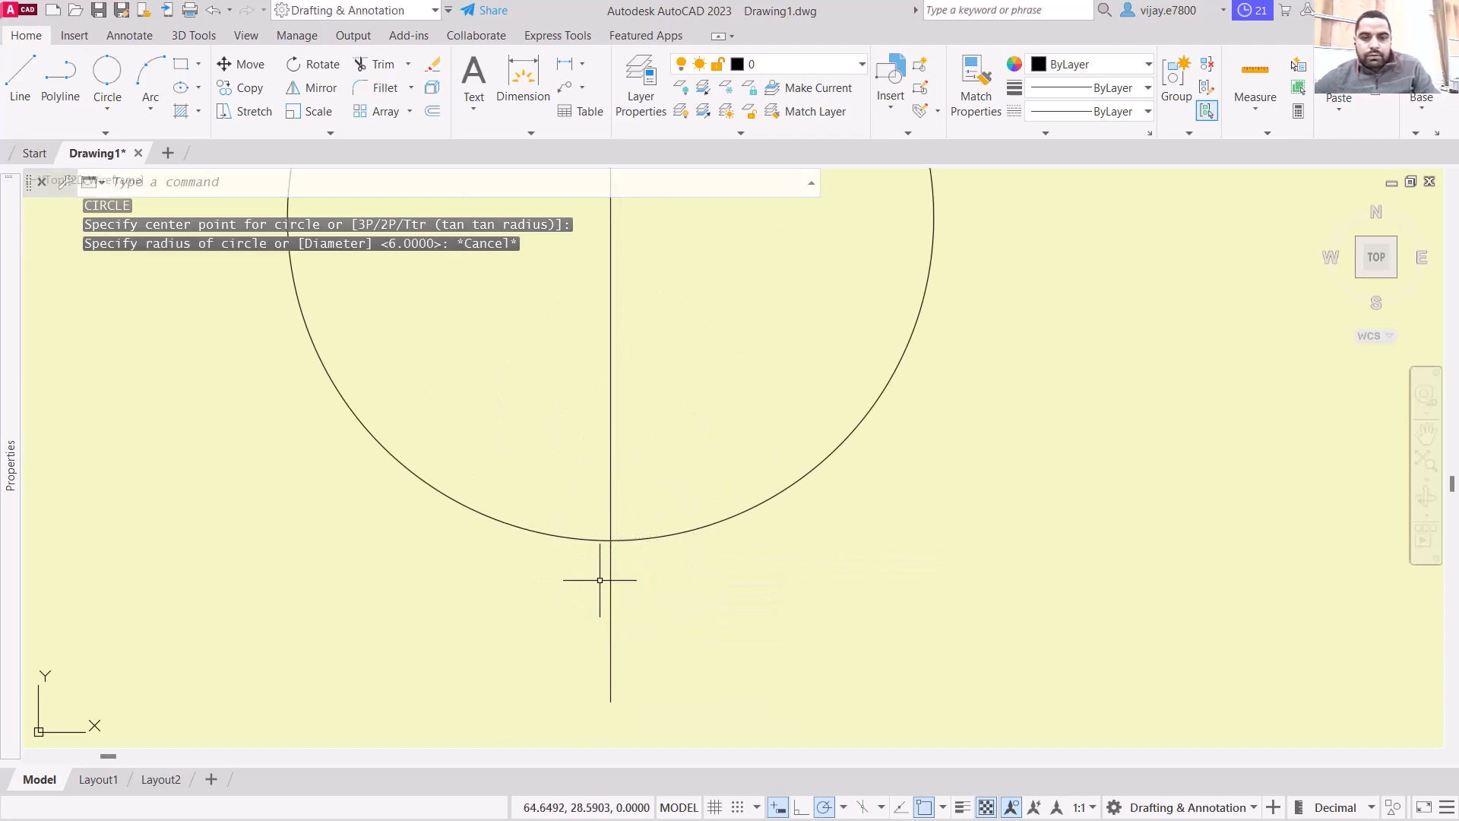
Step: Move the floating command line window to the lower part of the drawing area, clear of the circle
left_click(233, 89)
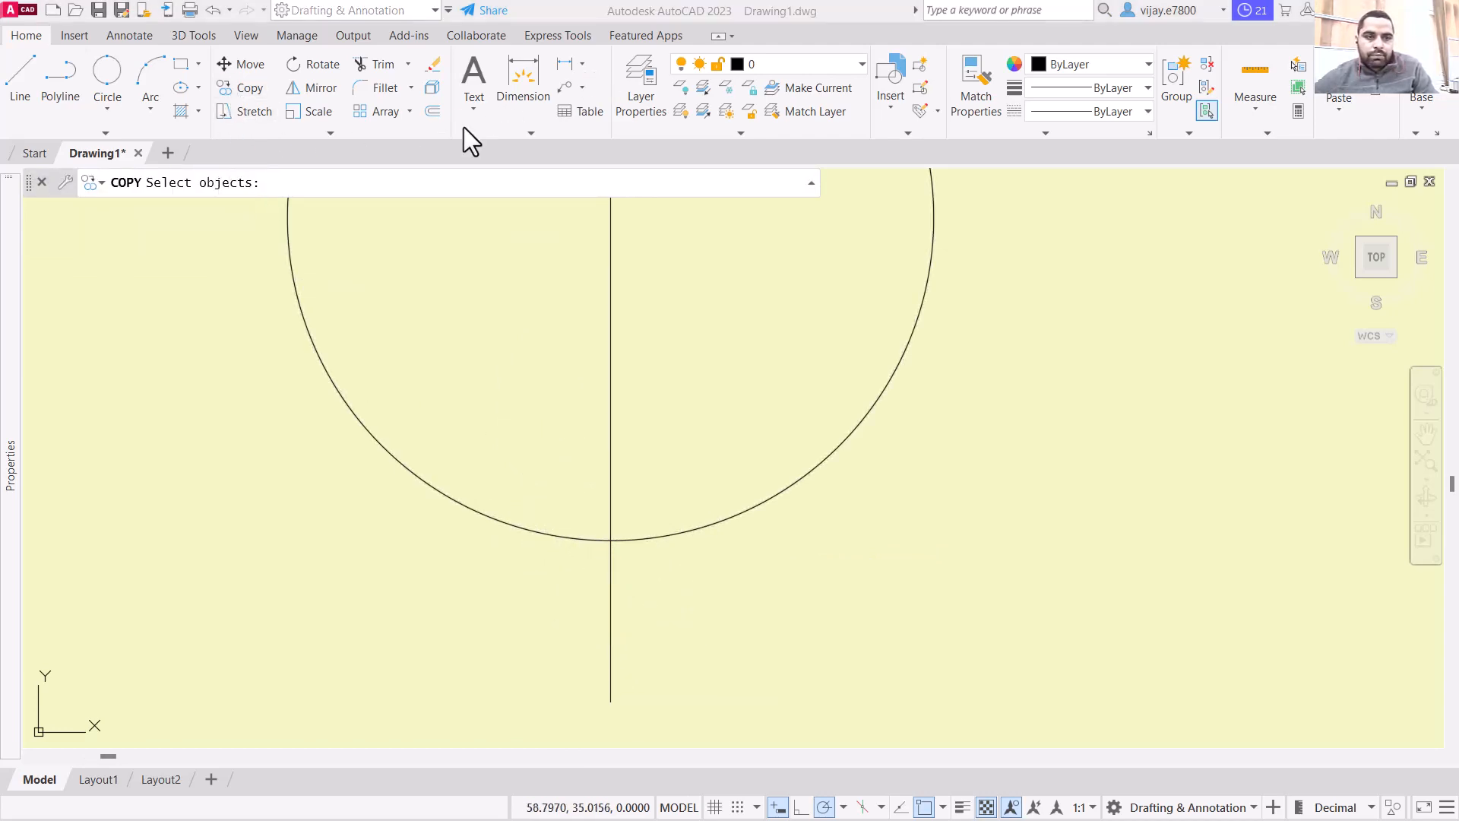
left_click_drag(32, 183, 280, 732)
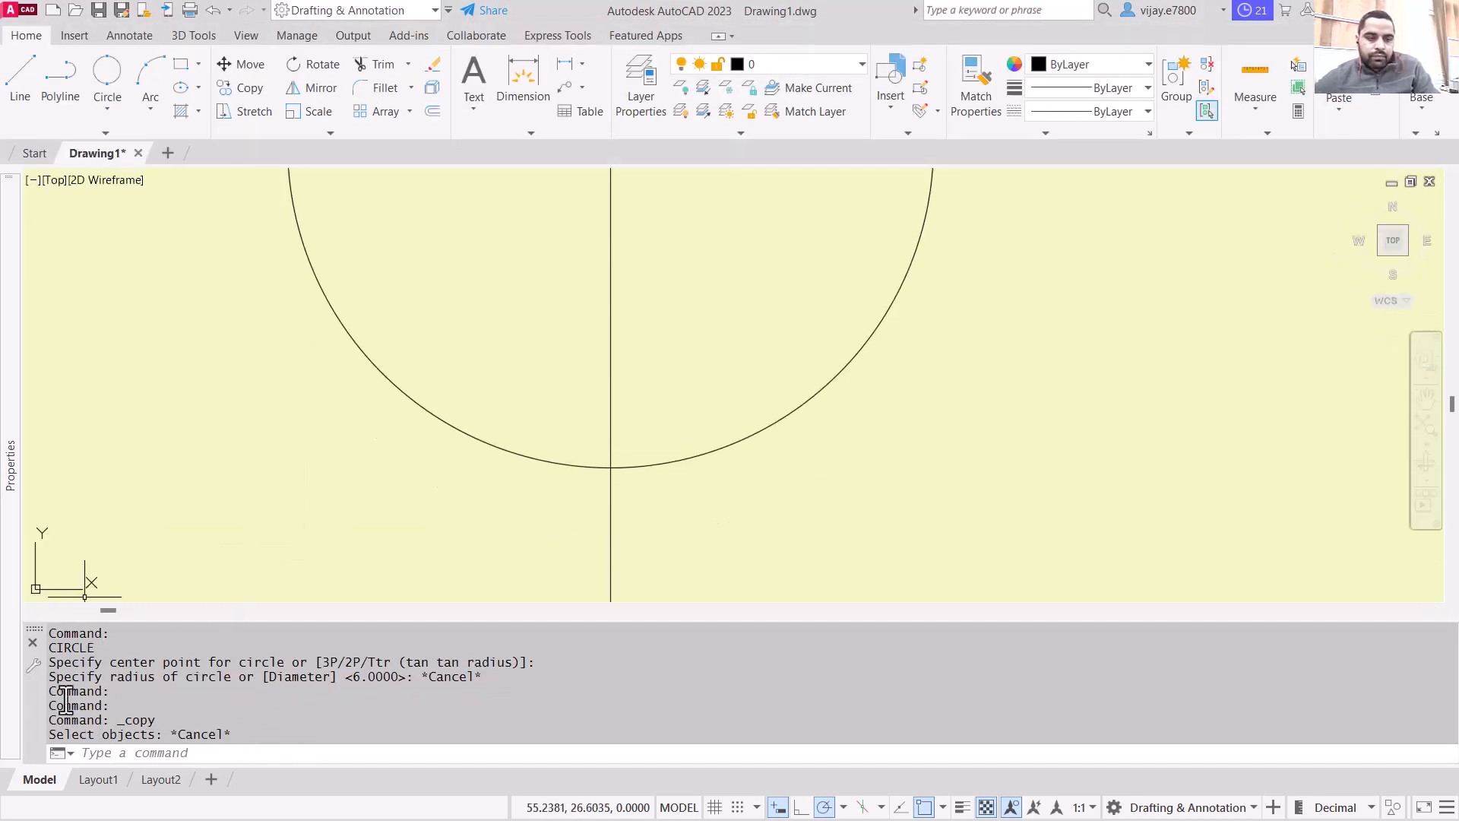
mouse_move(34, 622)
left_mouse_down()
mouse_move(64, 598)
mouse_move(145, 700)
mouse_move(234, 708)
left_mouse_up()
Step: Copy the 12-diameter circle from its bottom quadrant straight down to the lower end of the vertical line
scroll(515, 374, "down", 2)
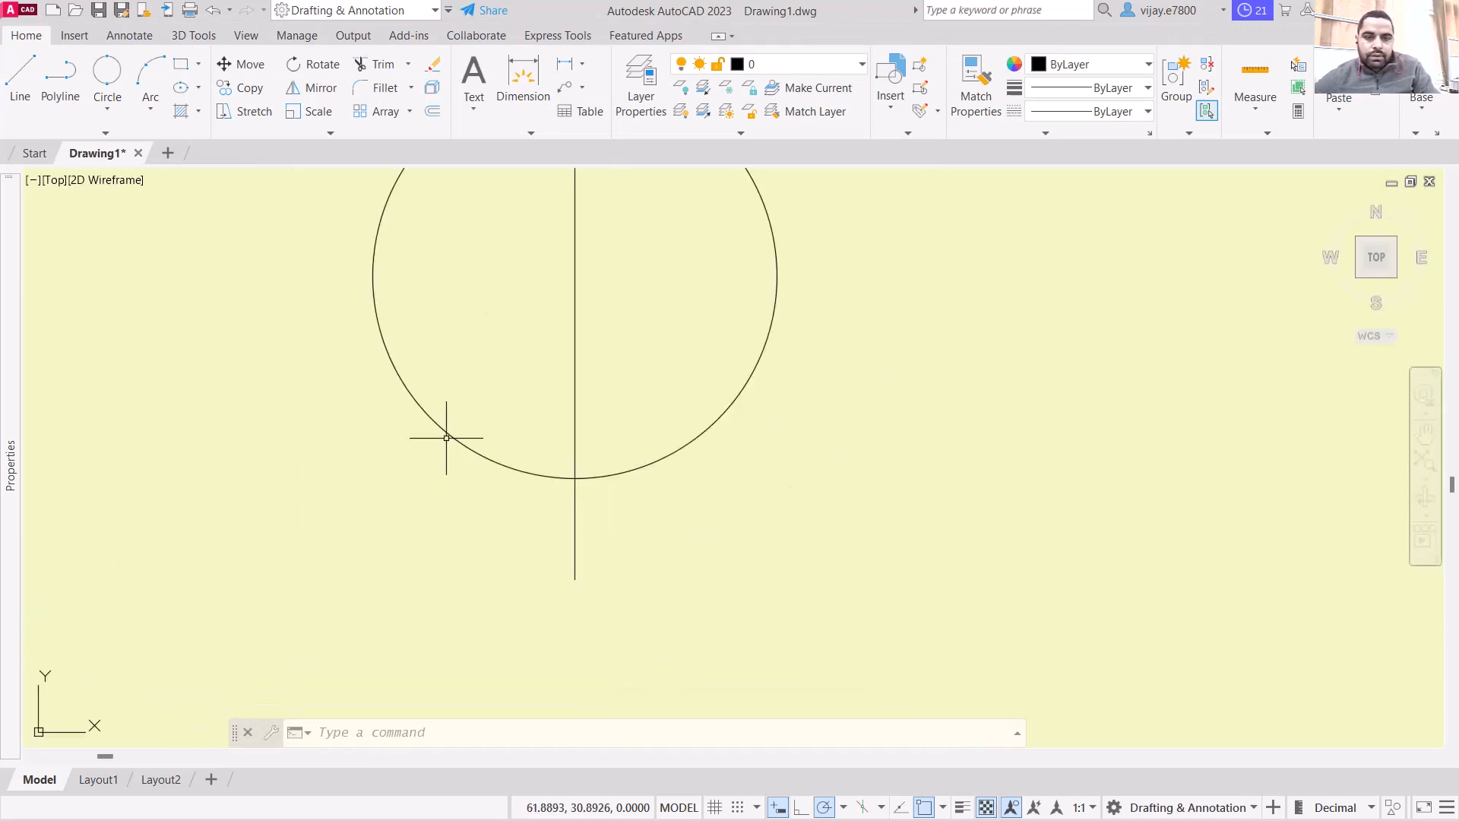
left_click(461, 434)
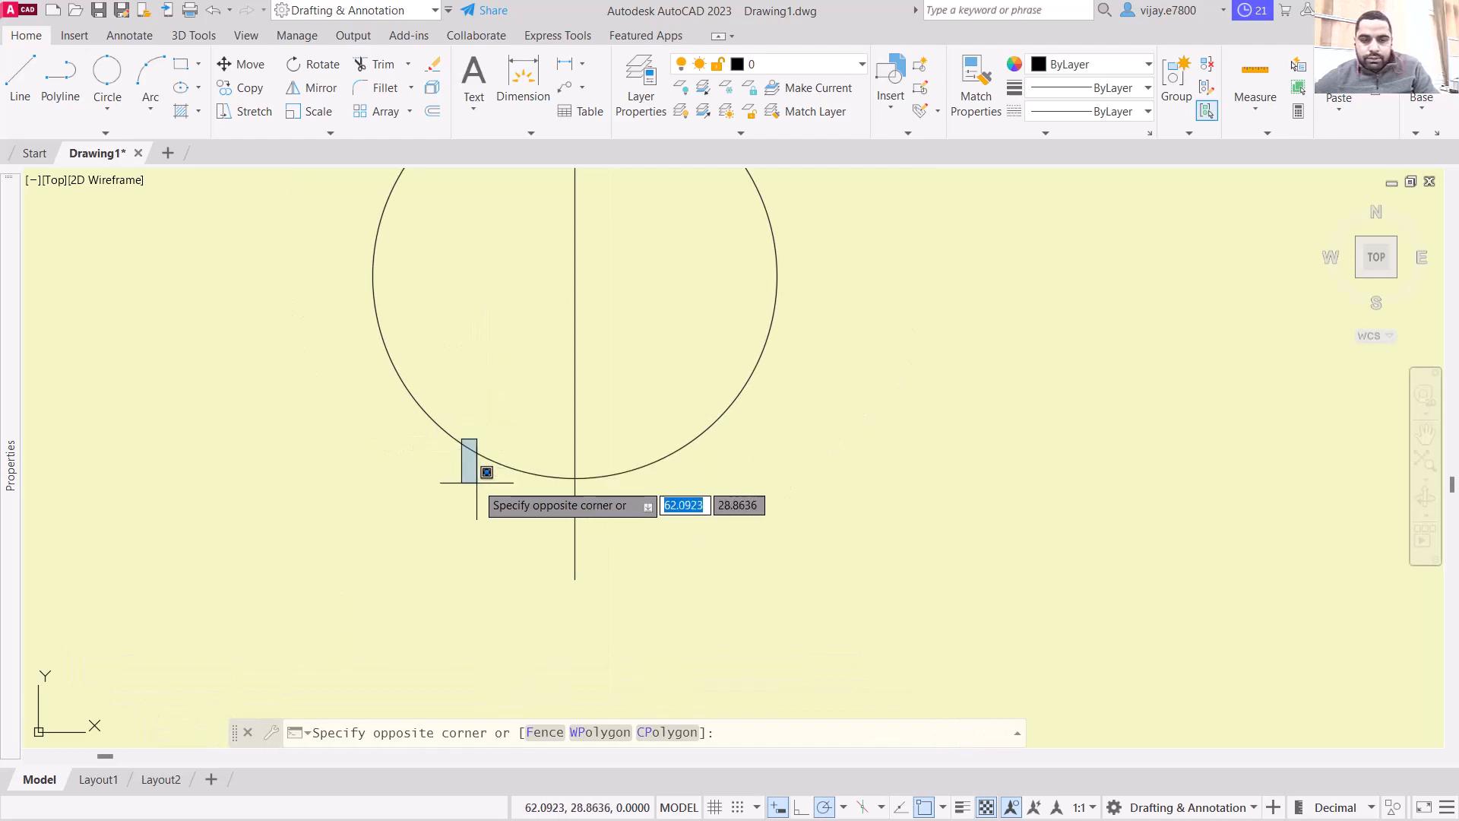
left_click(433, 456)
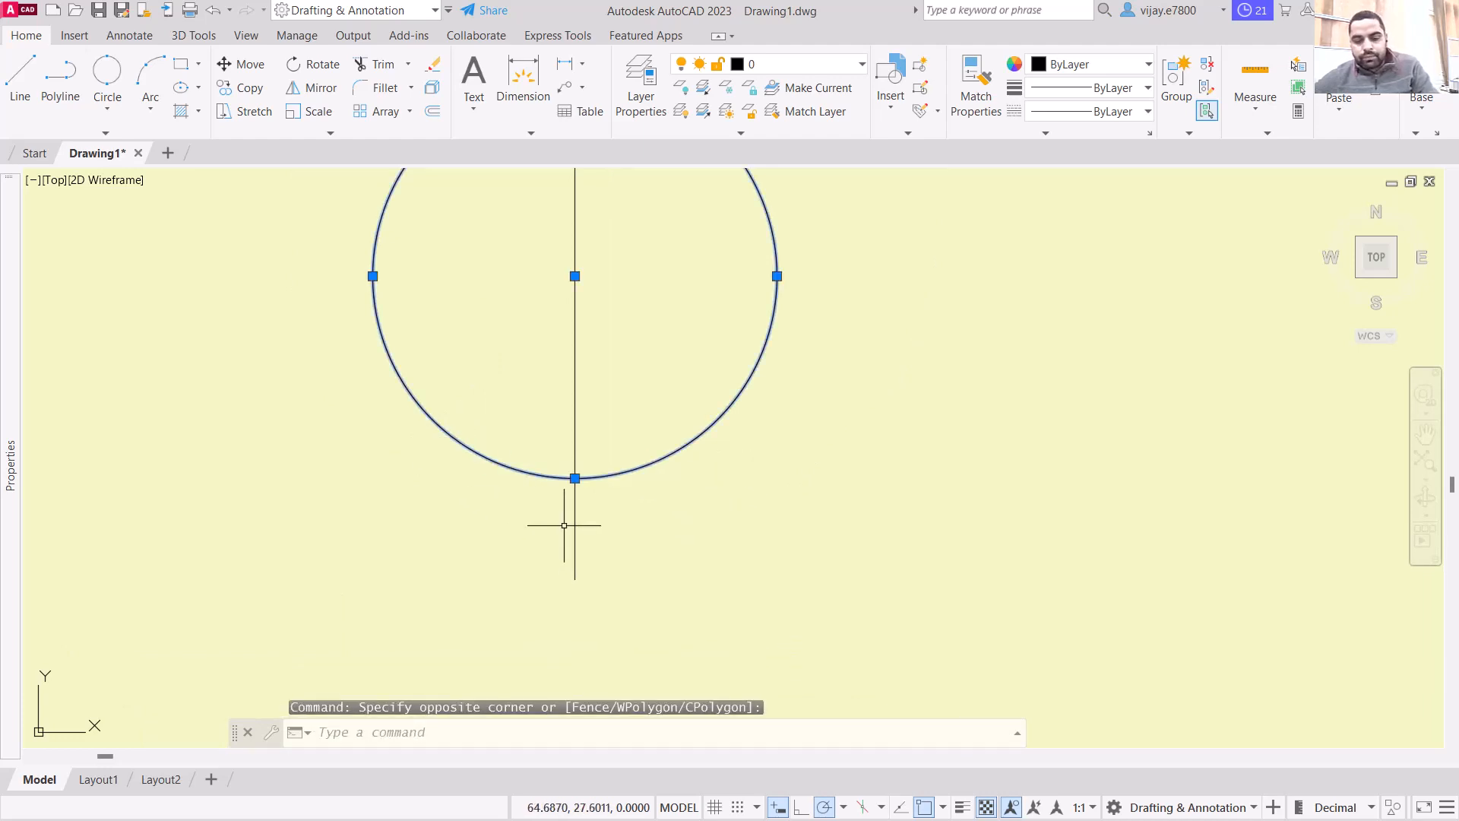
type("c")
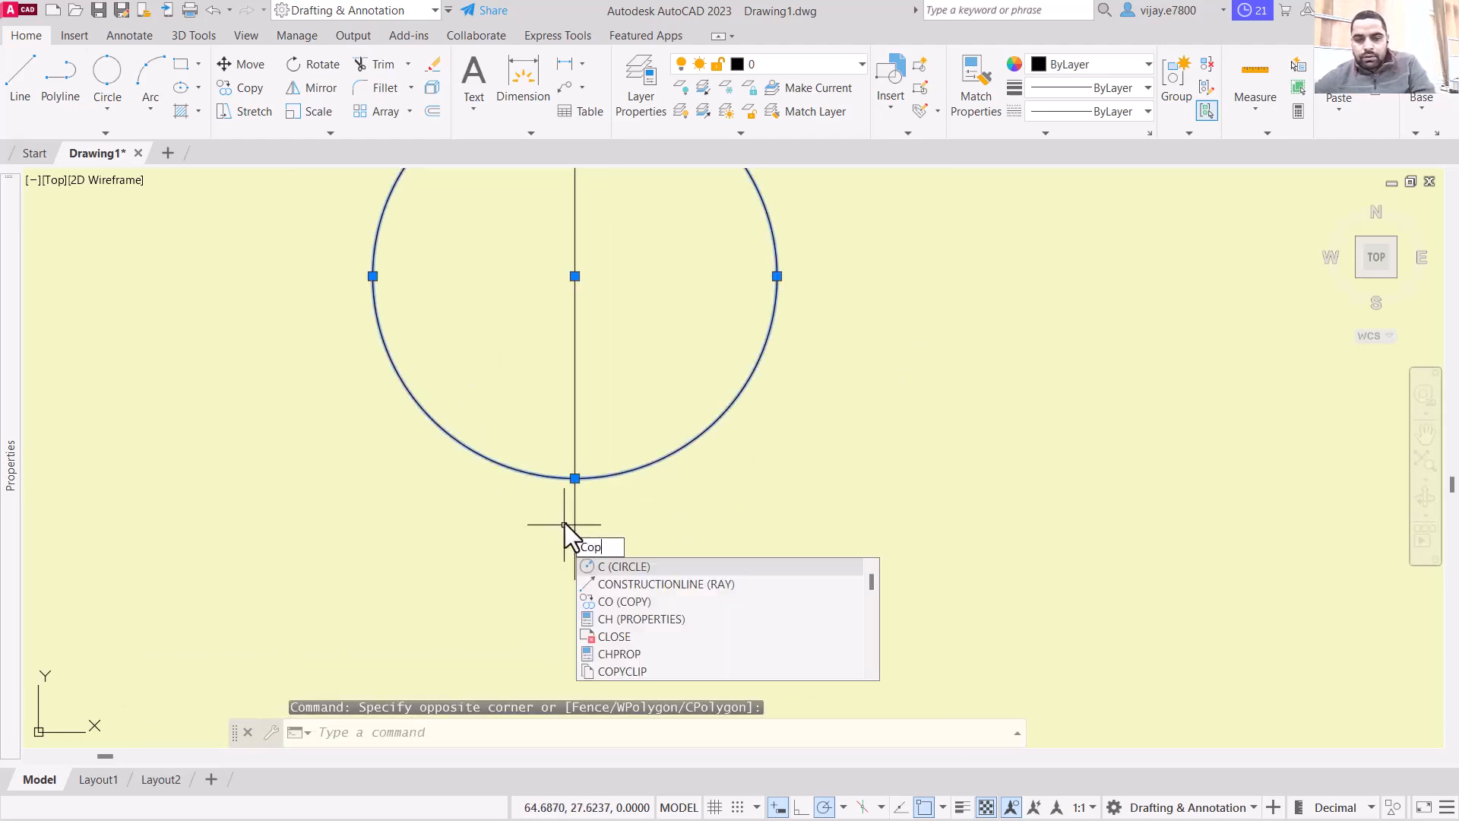
type("opy")
key("Return")
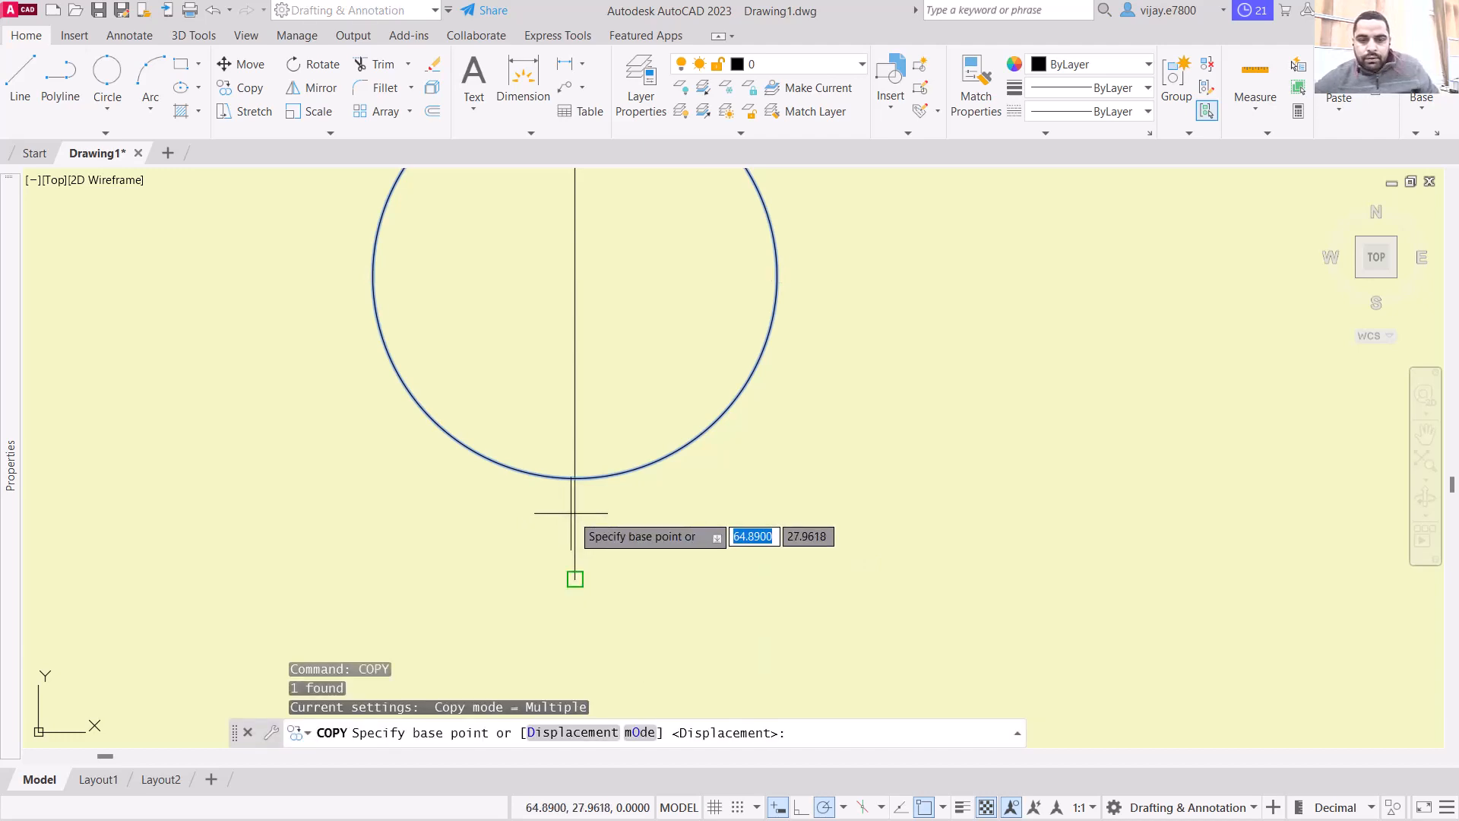
left_click(575, 478)
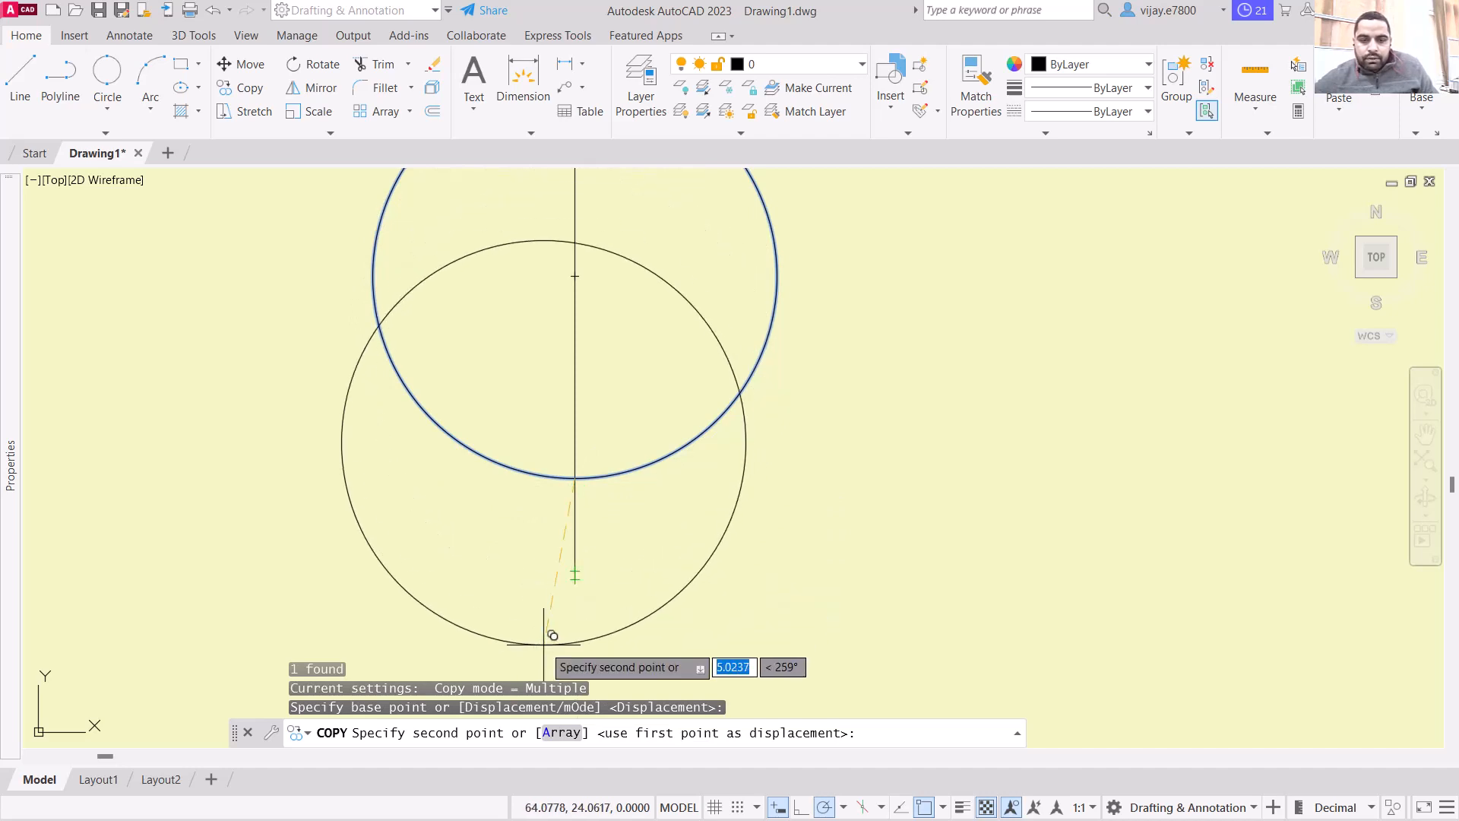
scroll(577, 600, "up", 5)
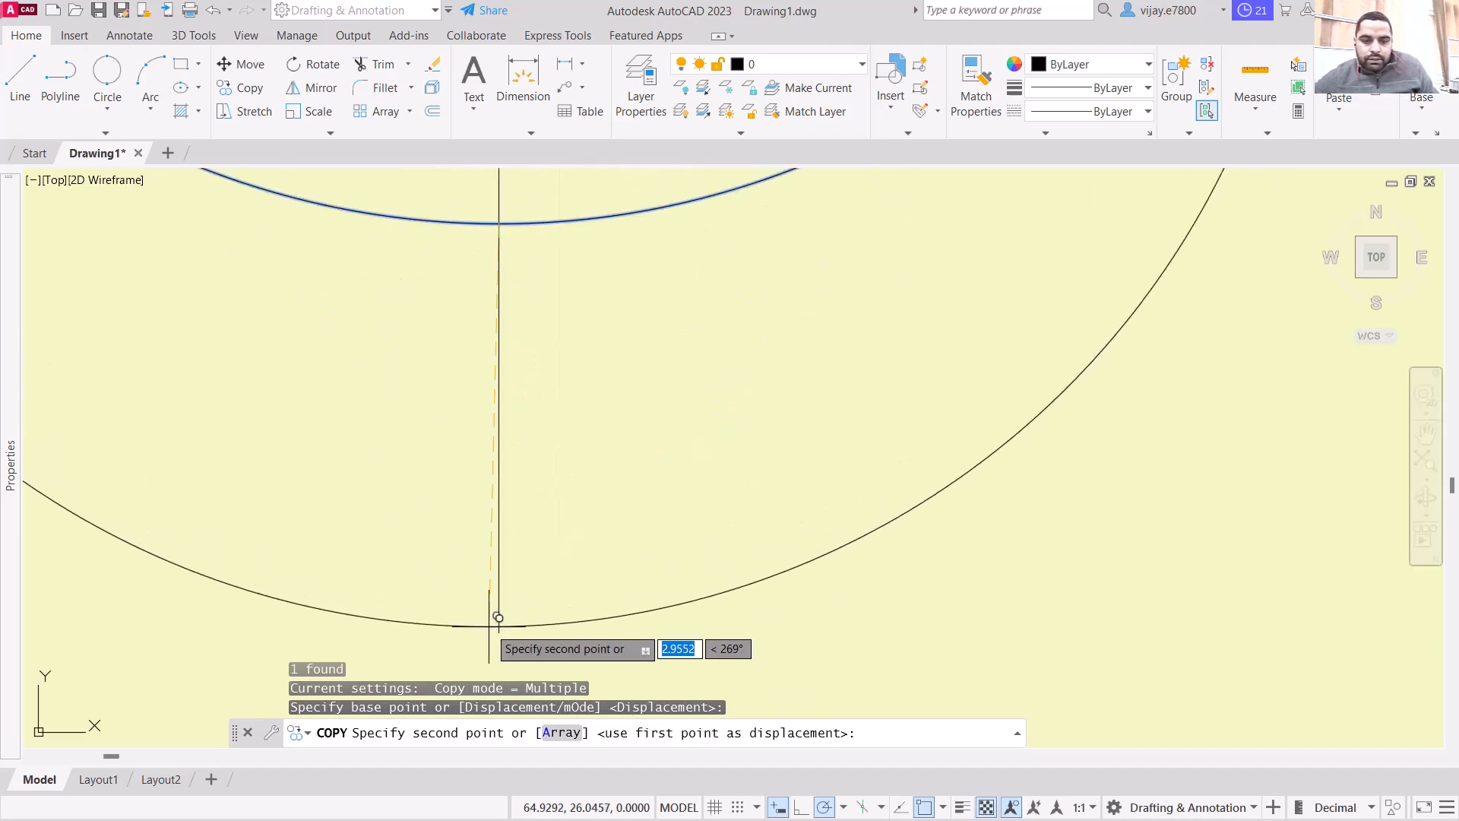
left_click(498, 617)
scroll(623, 501, "down", 4)
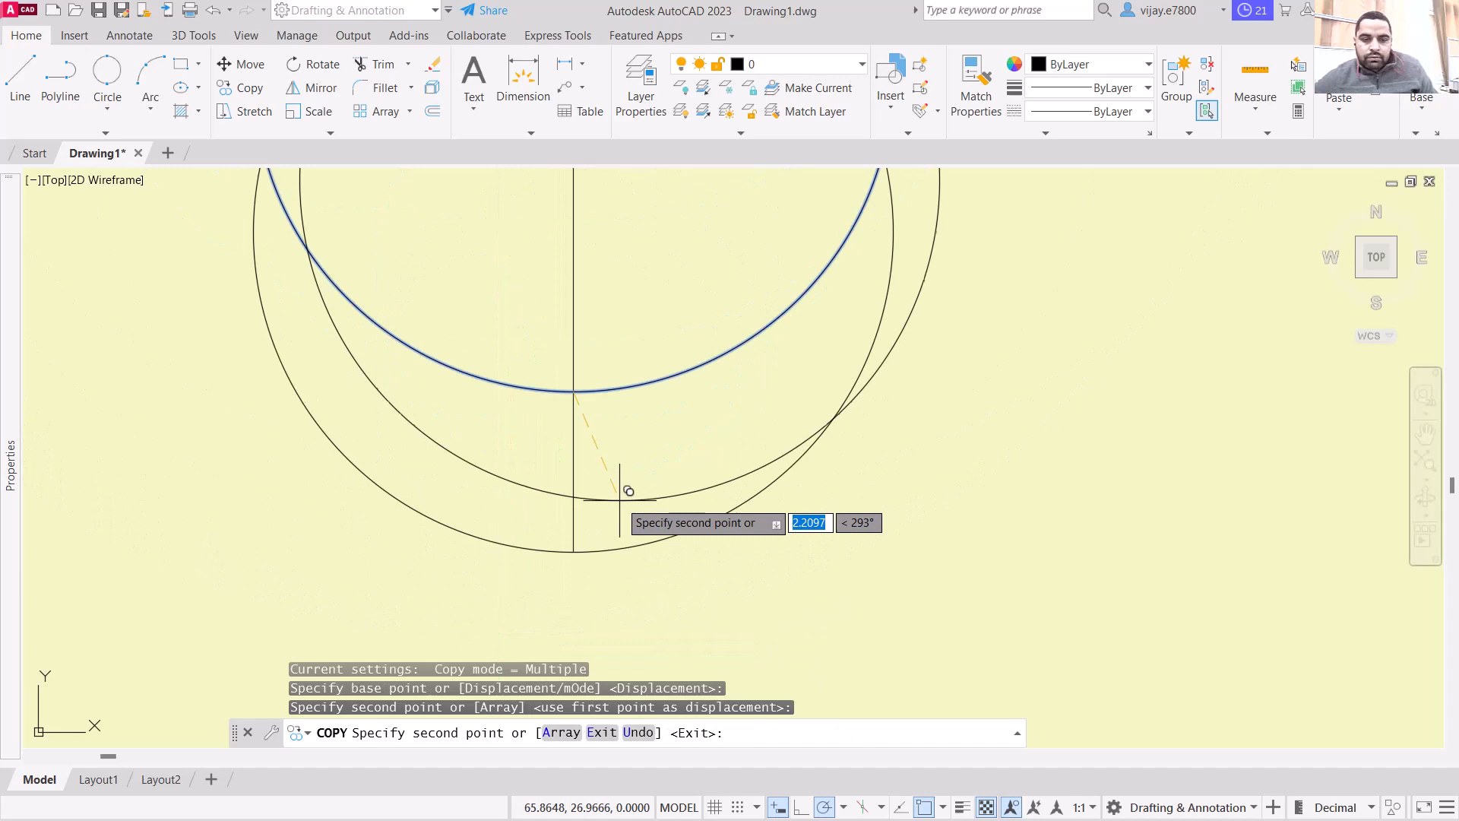
right_click(650, 463)
left_click(666, 483)
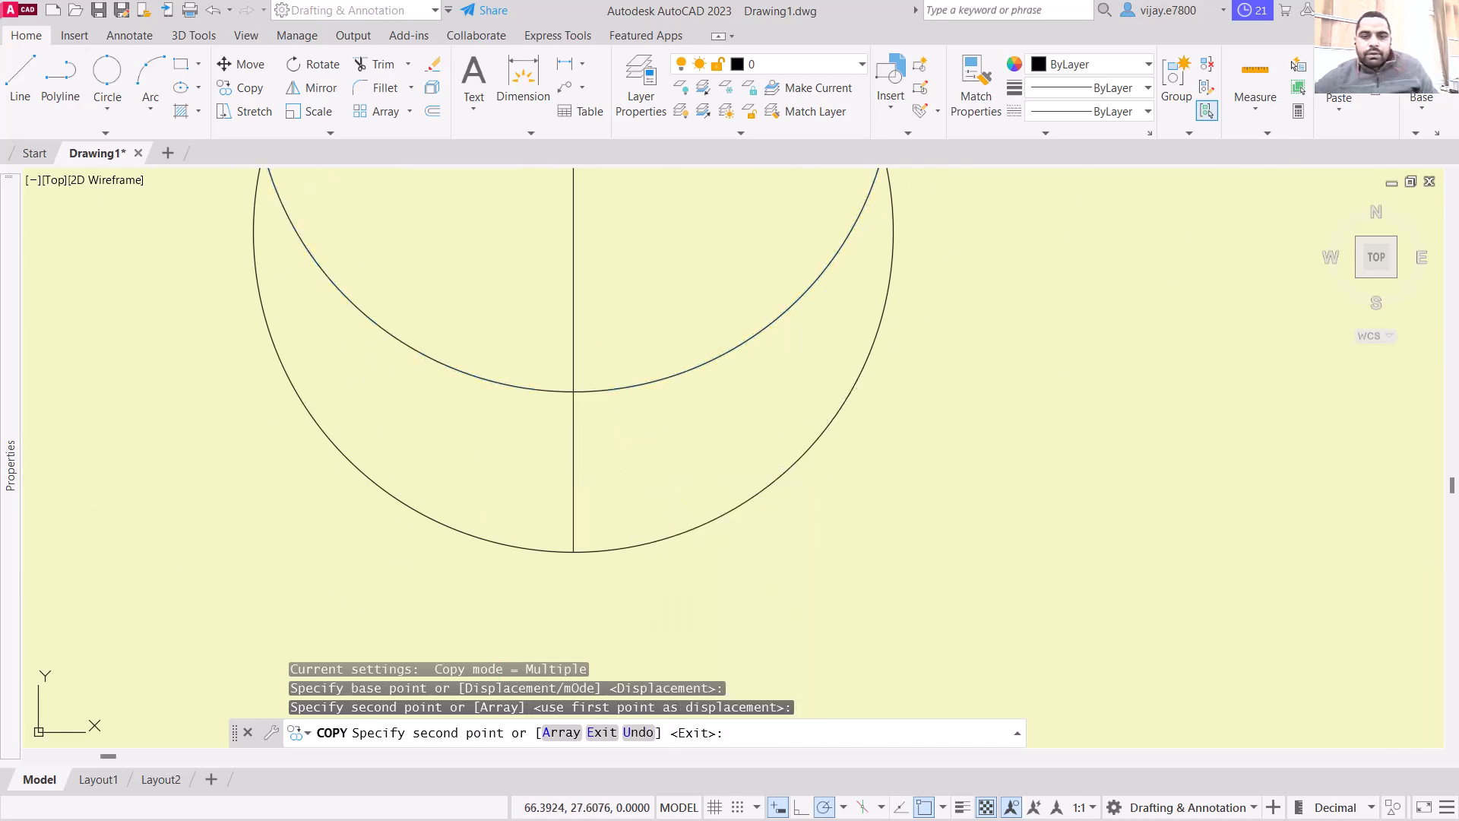
Step: Draw connected lines from the upper circle's center to its right quadrant, down to the lower circle's, across to its left quadrant and up
scroll(710, 352, "down", 6)
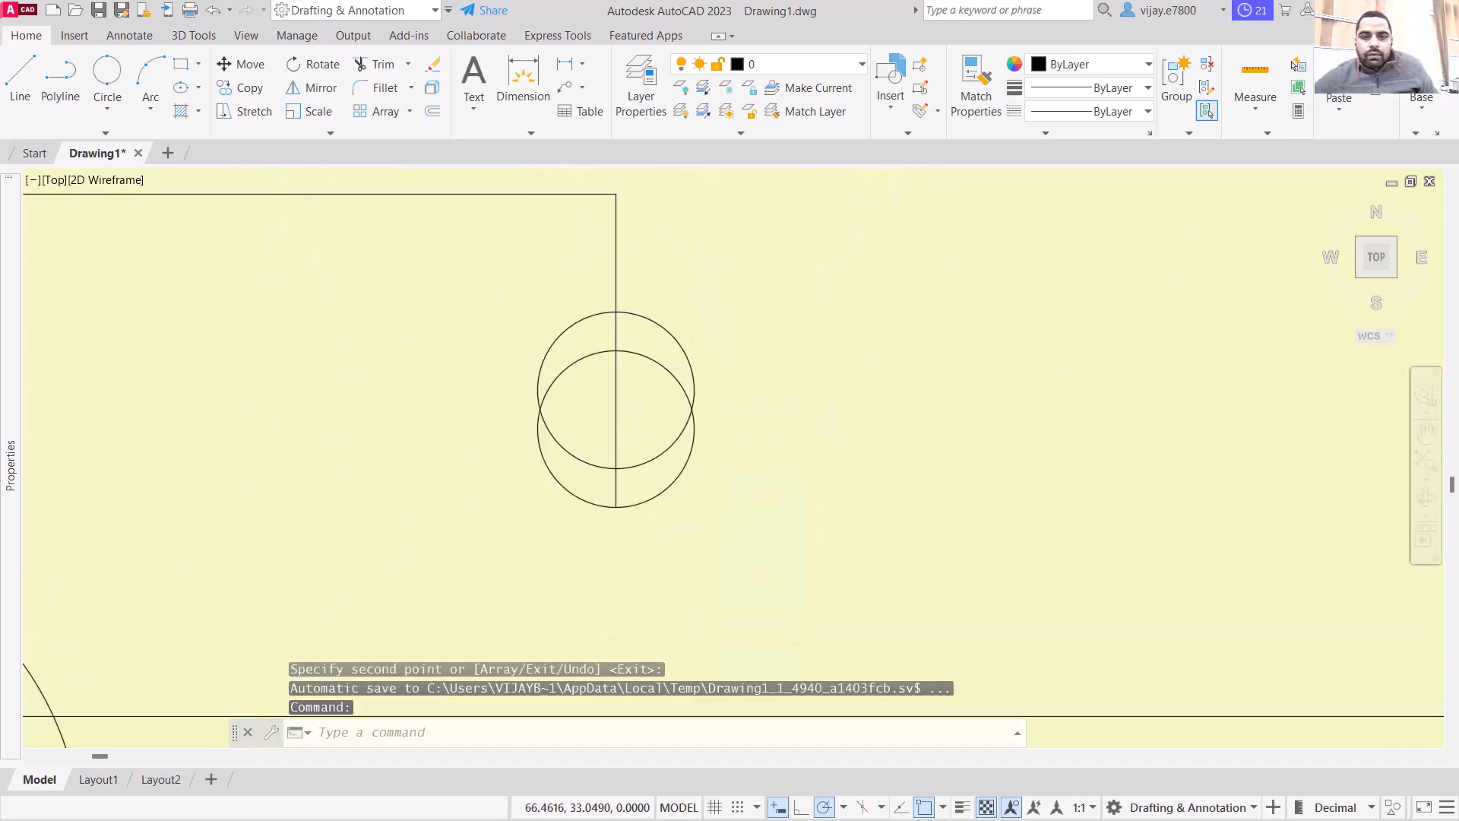
scroll(637, 416, "up", 2)
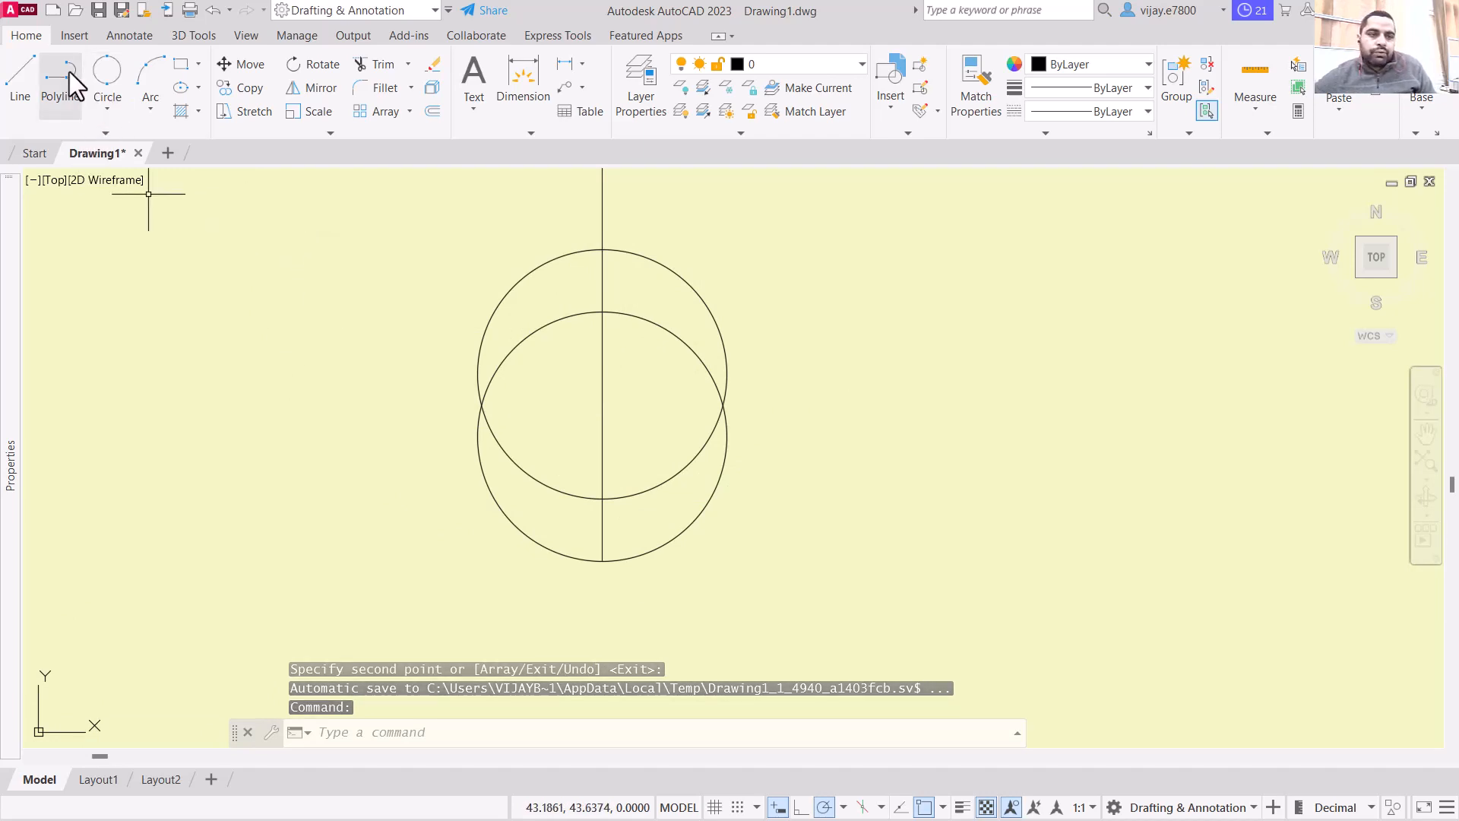
left_click(21, 80)
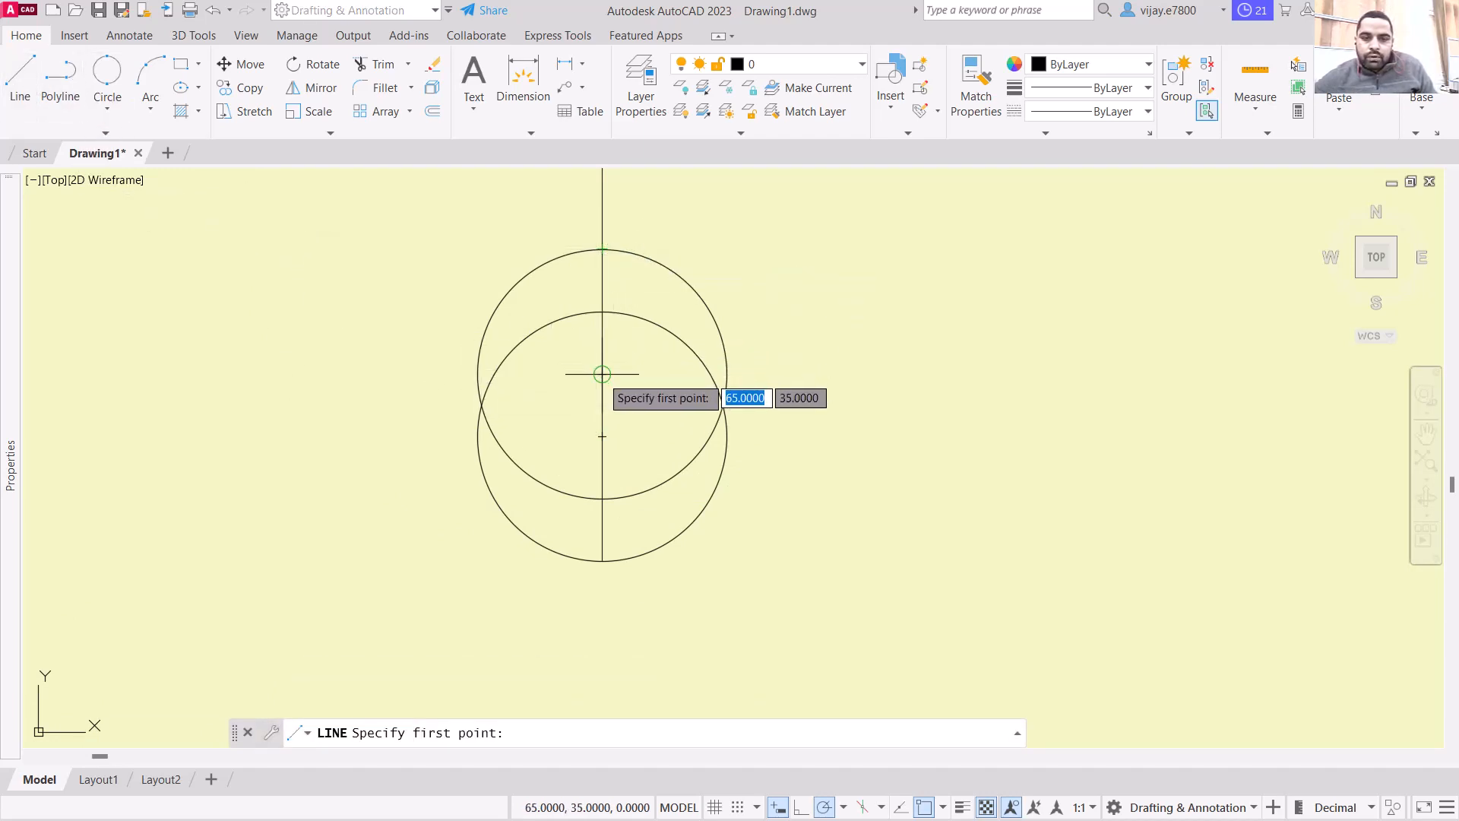
left_click(603, 374)
left_click(728, 374)
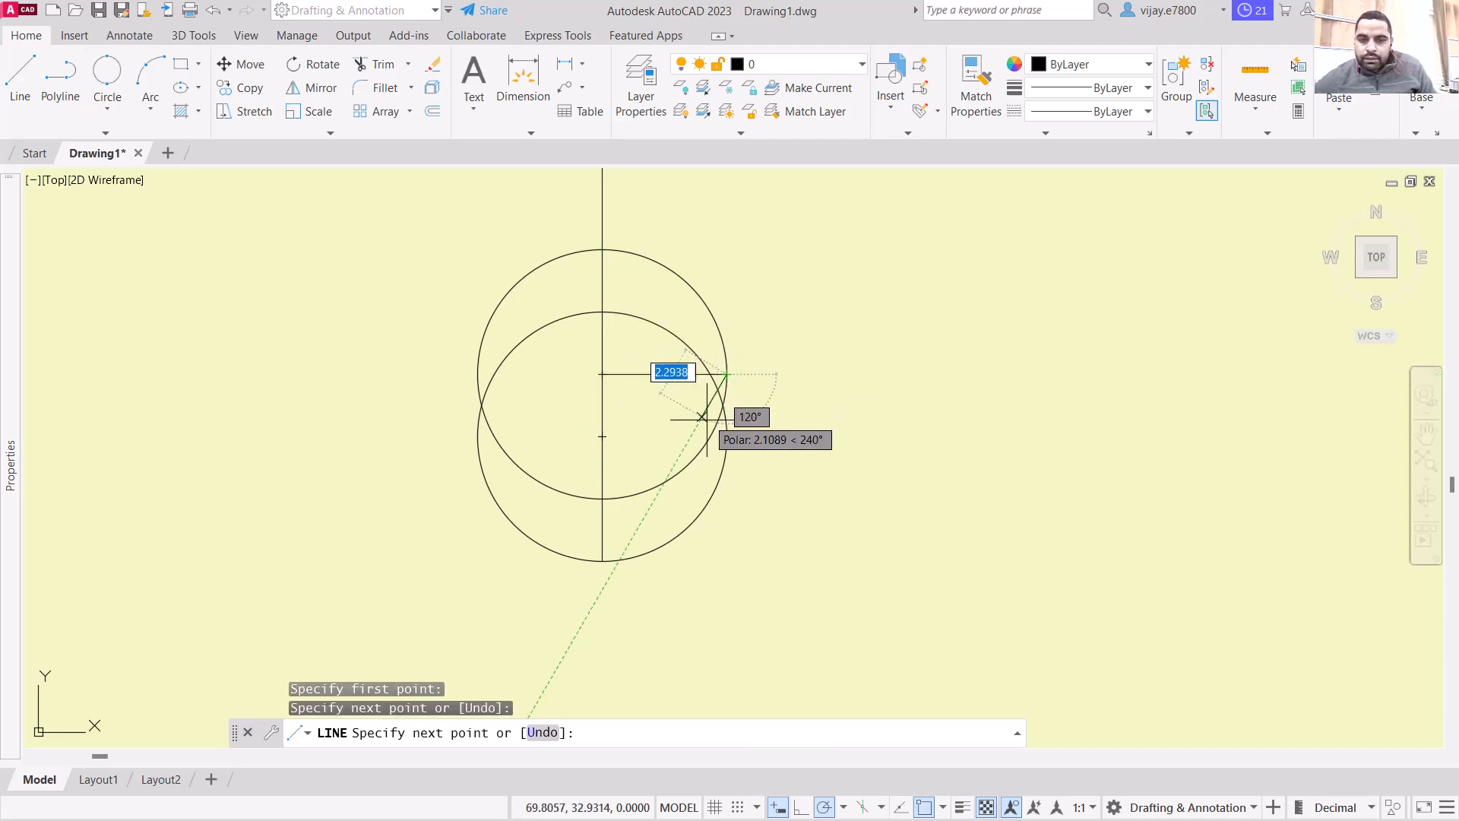
left_click(728, 437)
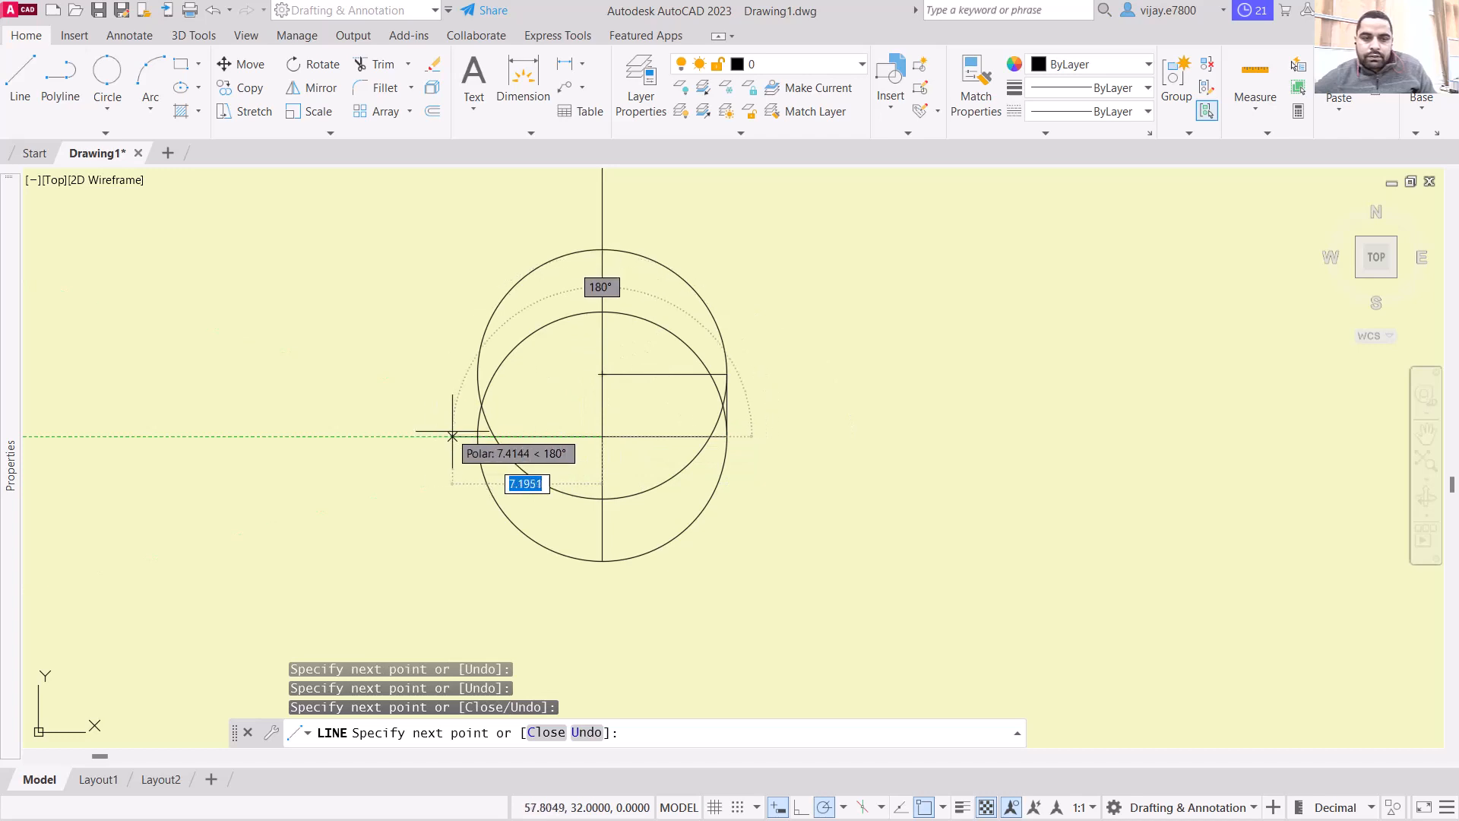
left_click(477, 436)
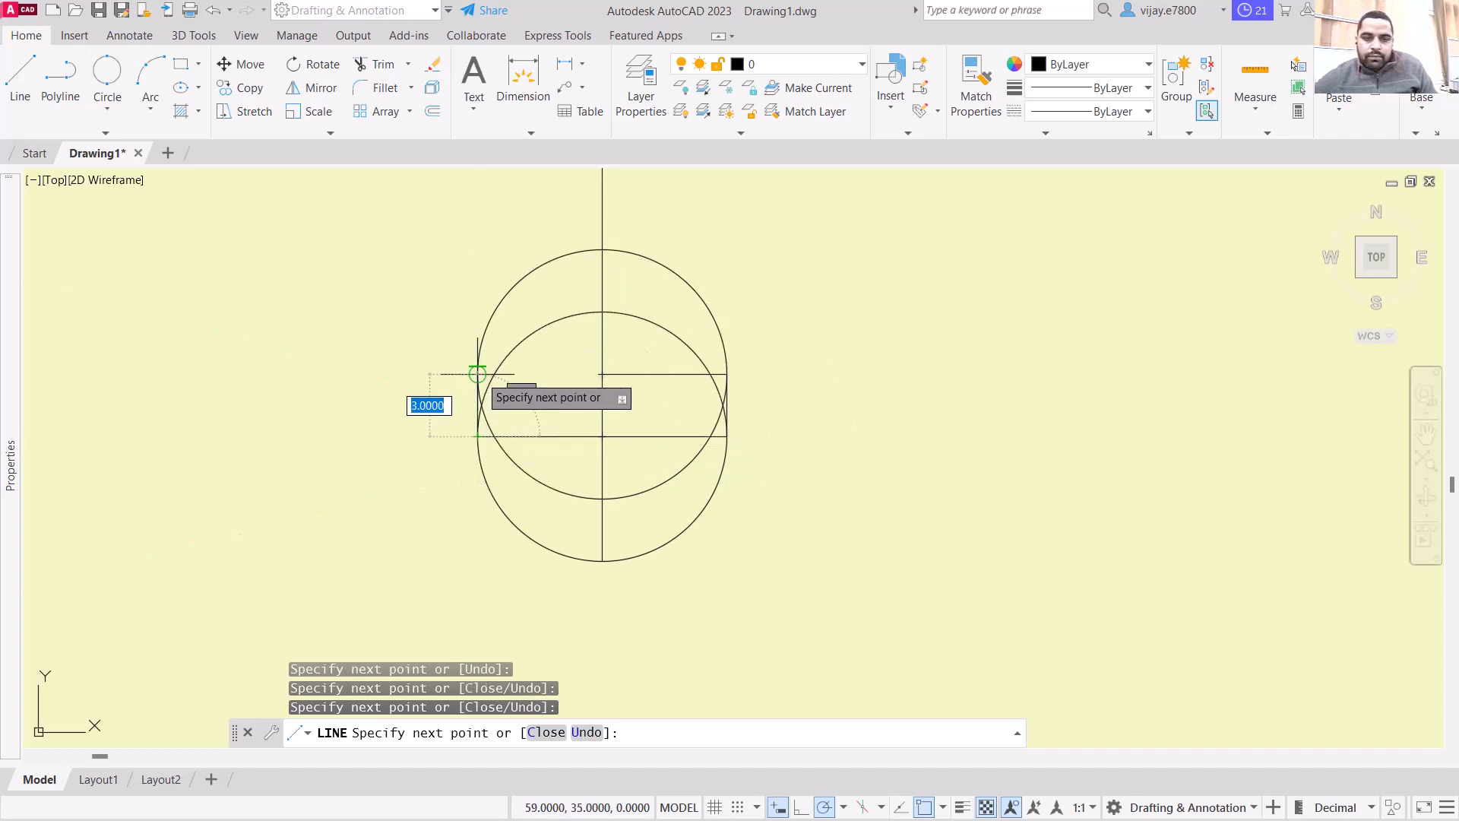
left_click(478, 374)
right_click(351, 358)
left_click(366, 377)
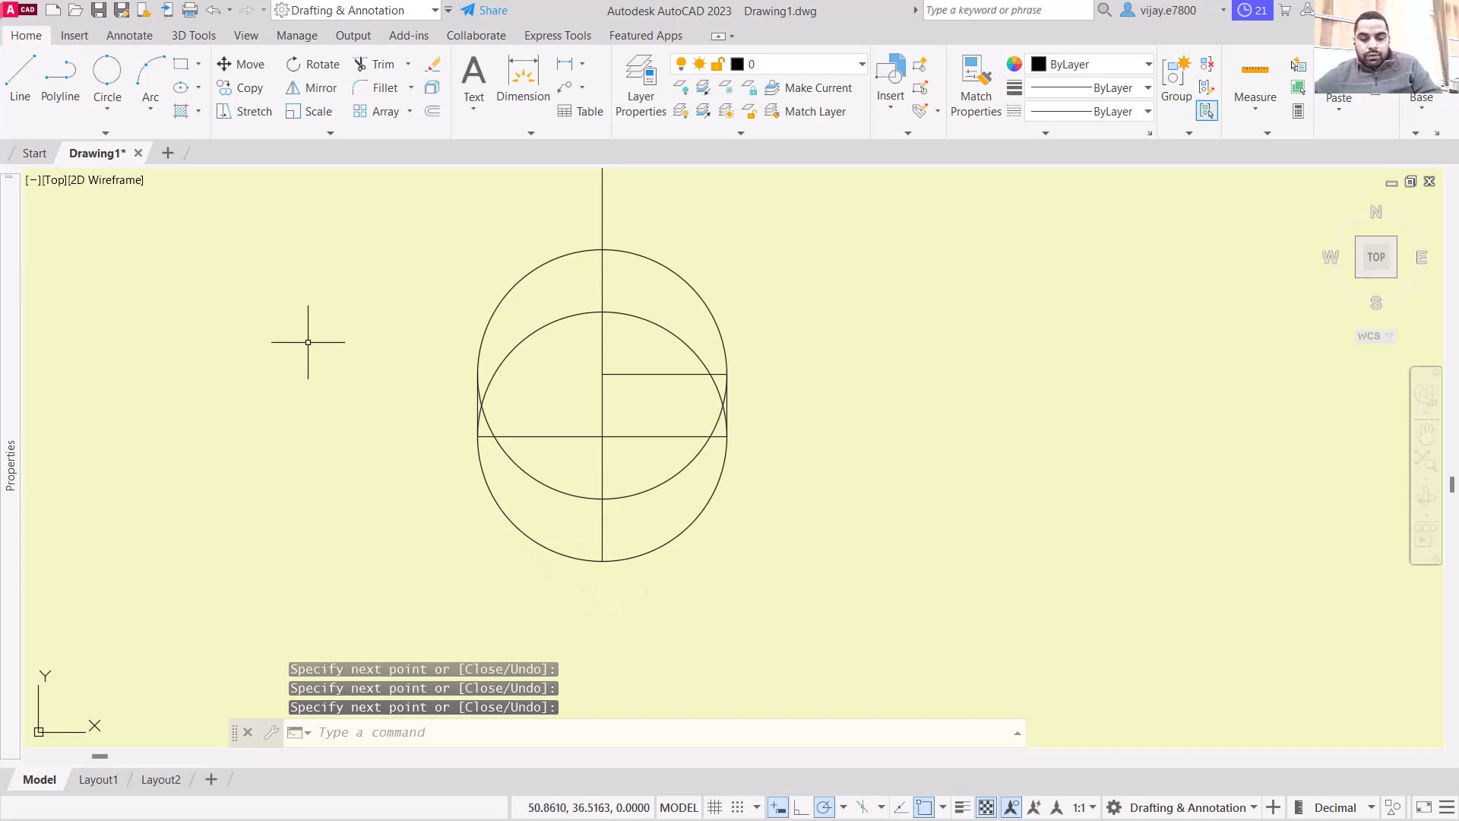
Step: Trim away the inner arcs and horizontal construction line in the left half of the slot
key("Return")
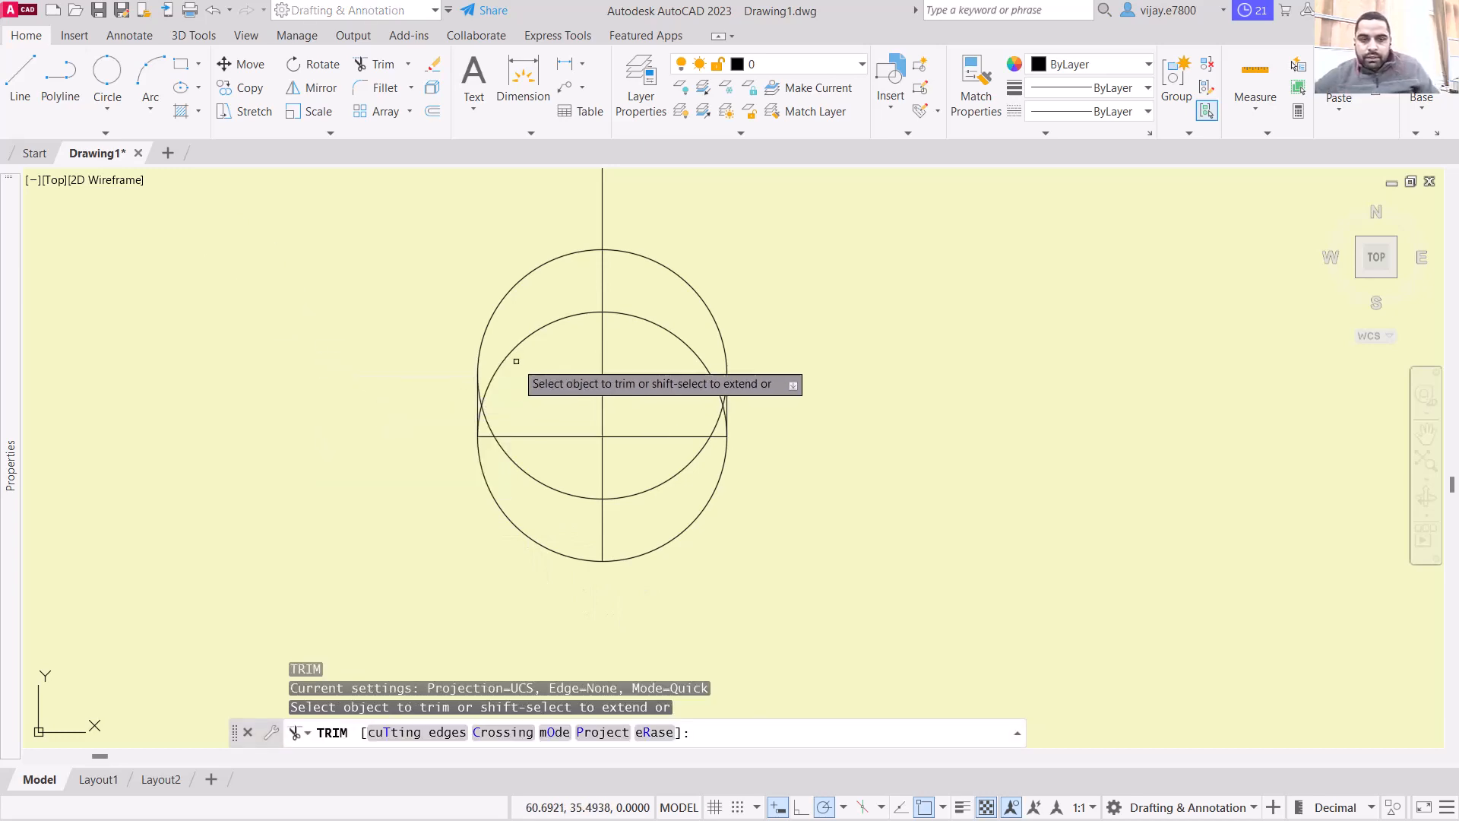
mouse_move(513, 329)
left_mouse_down()
mouse_move(521, 417)
mouse_move(499, 481)
left_mouse_up()
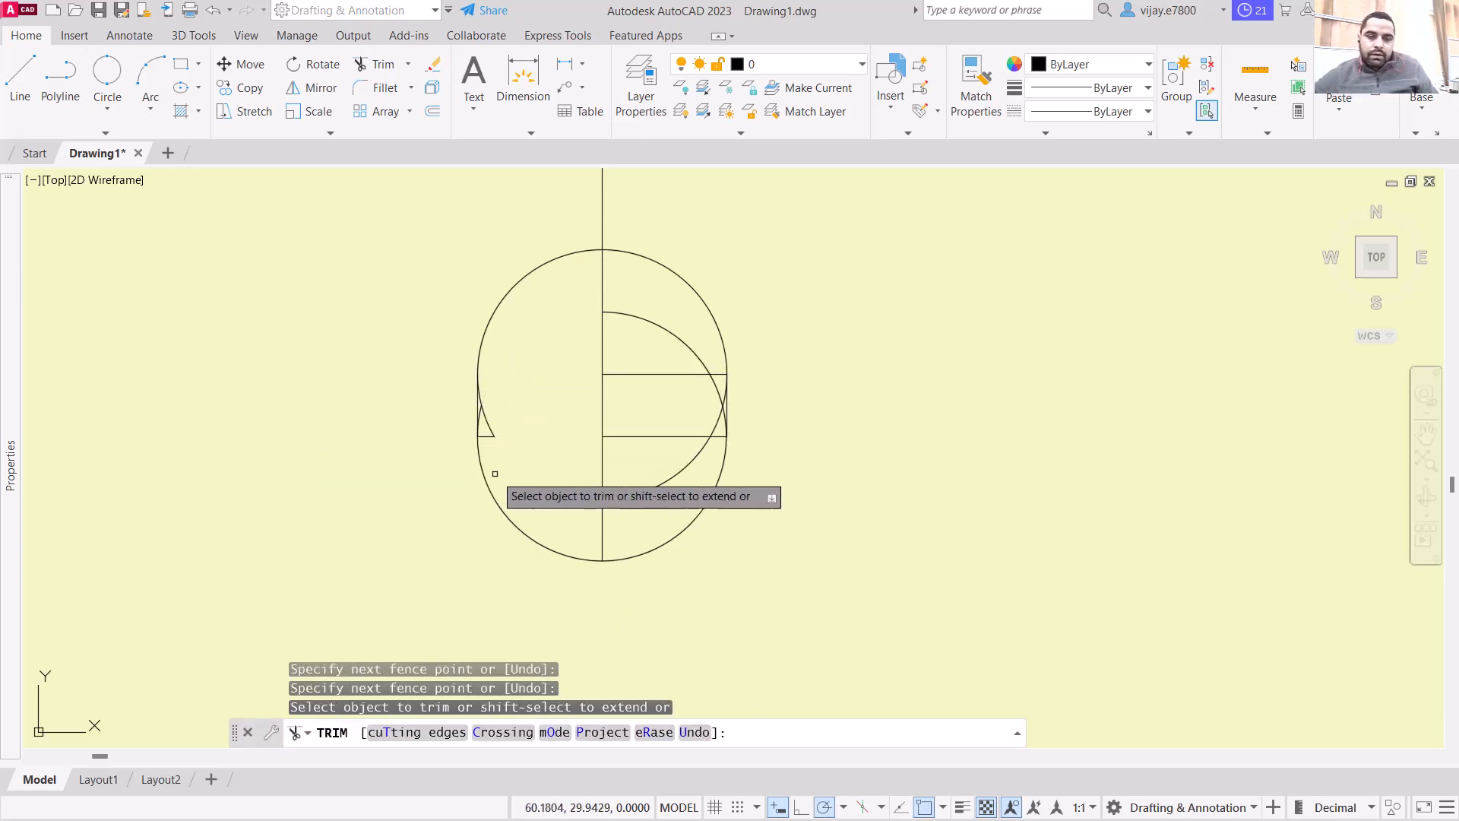
left_click(487, 430)
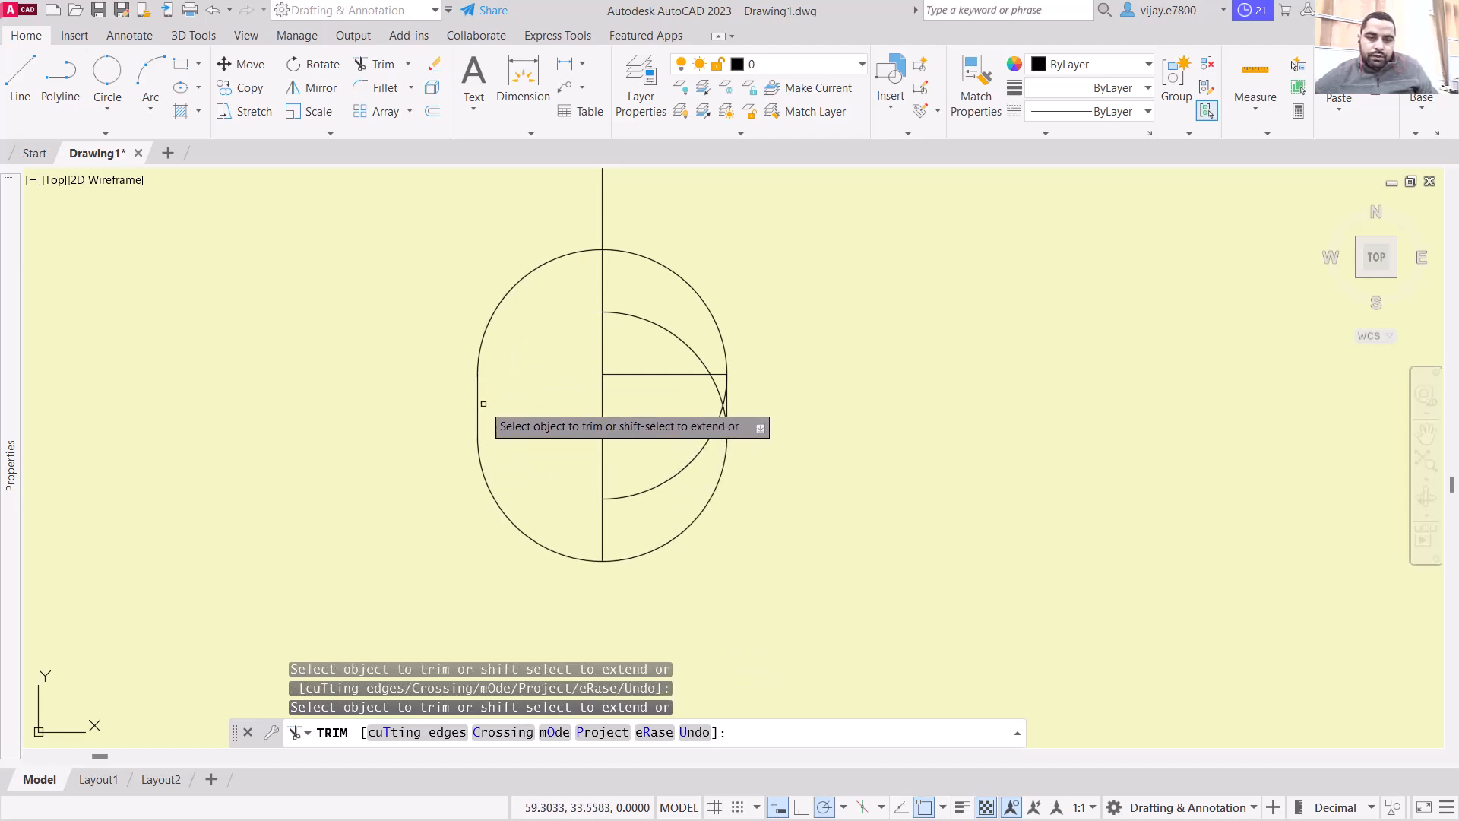
Step: Trim the remaining inner arcs and both horizontal construction lines from the slot's right half, leaving the vertical center line
mouse_move(651, 321)
left_mouse_down()
mouse_move(669, 482)
mouse_move(690, 462)
left_mouse_up()
scroll(690, 461, "up", 5)
mouse_move(788, 386)
left_mouse_down()
mouse_move(841, 275)
mouse_move(810, 228)
mouse_move(791, 267)
left_mouse_up()
scroll(791, 267, "down", 5)
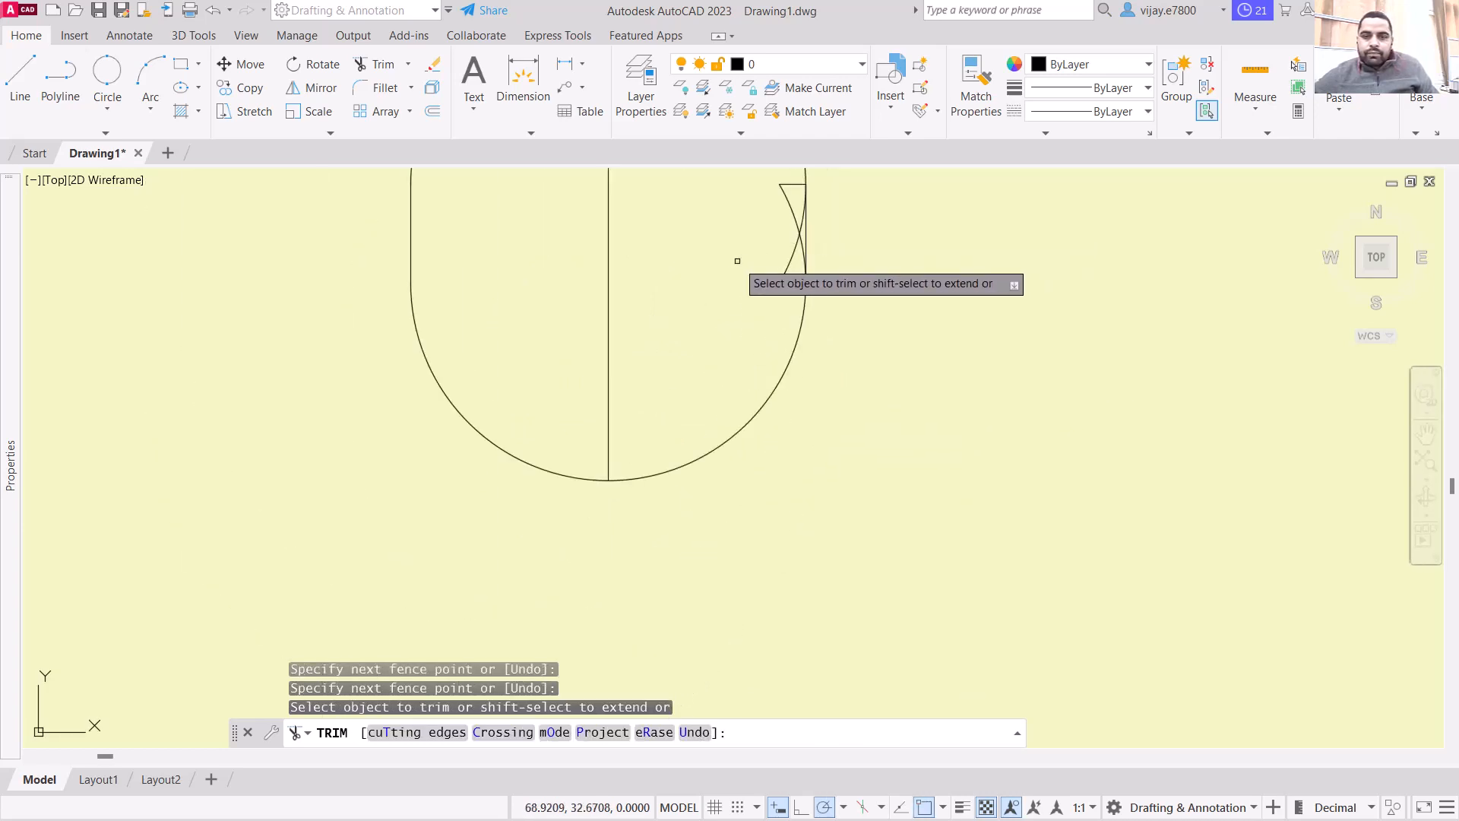
middle_click_drag(743, 261, 505, 433)
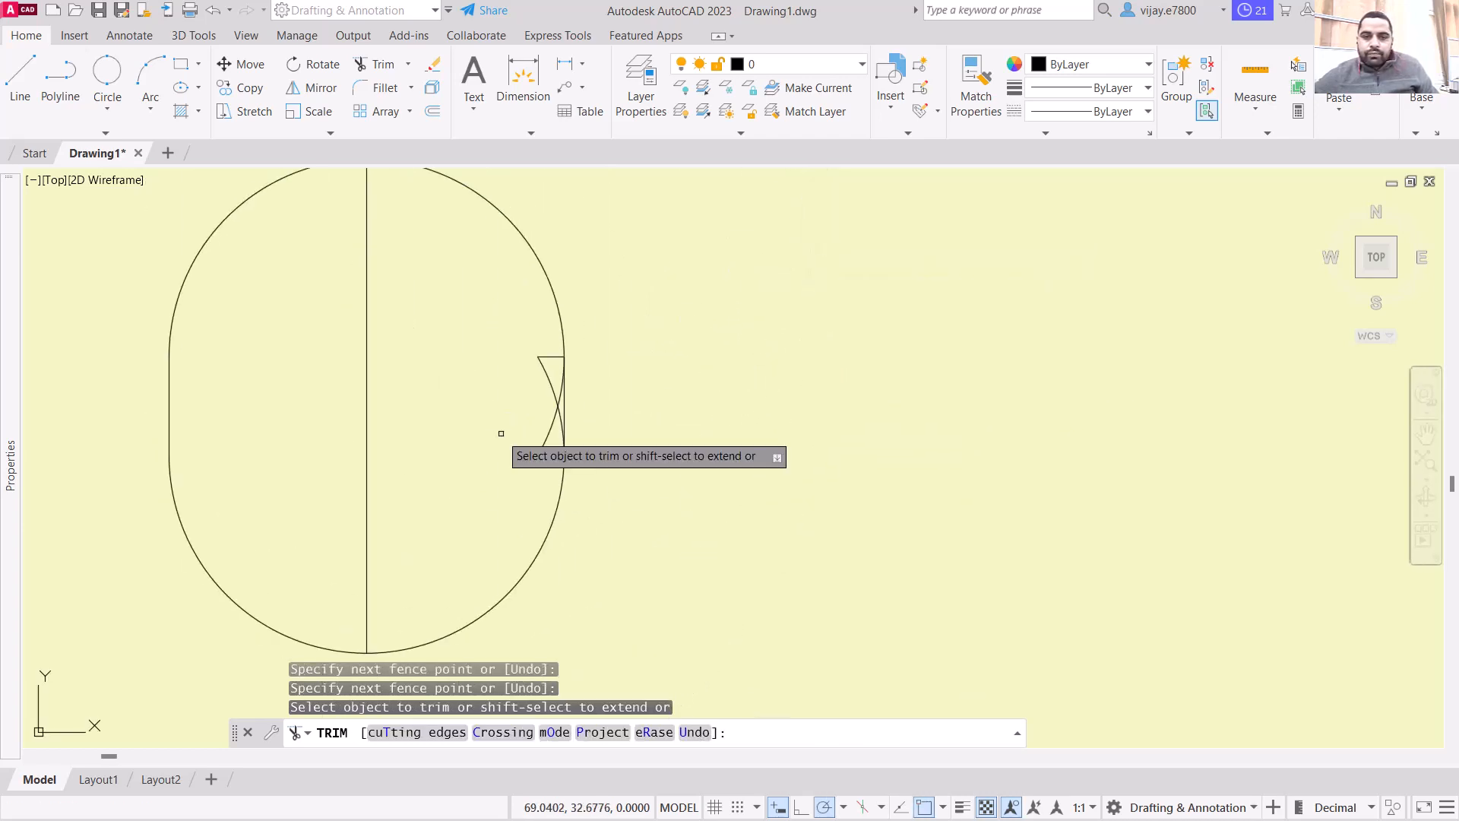
left_click(549, 430)
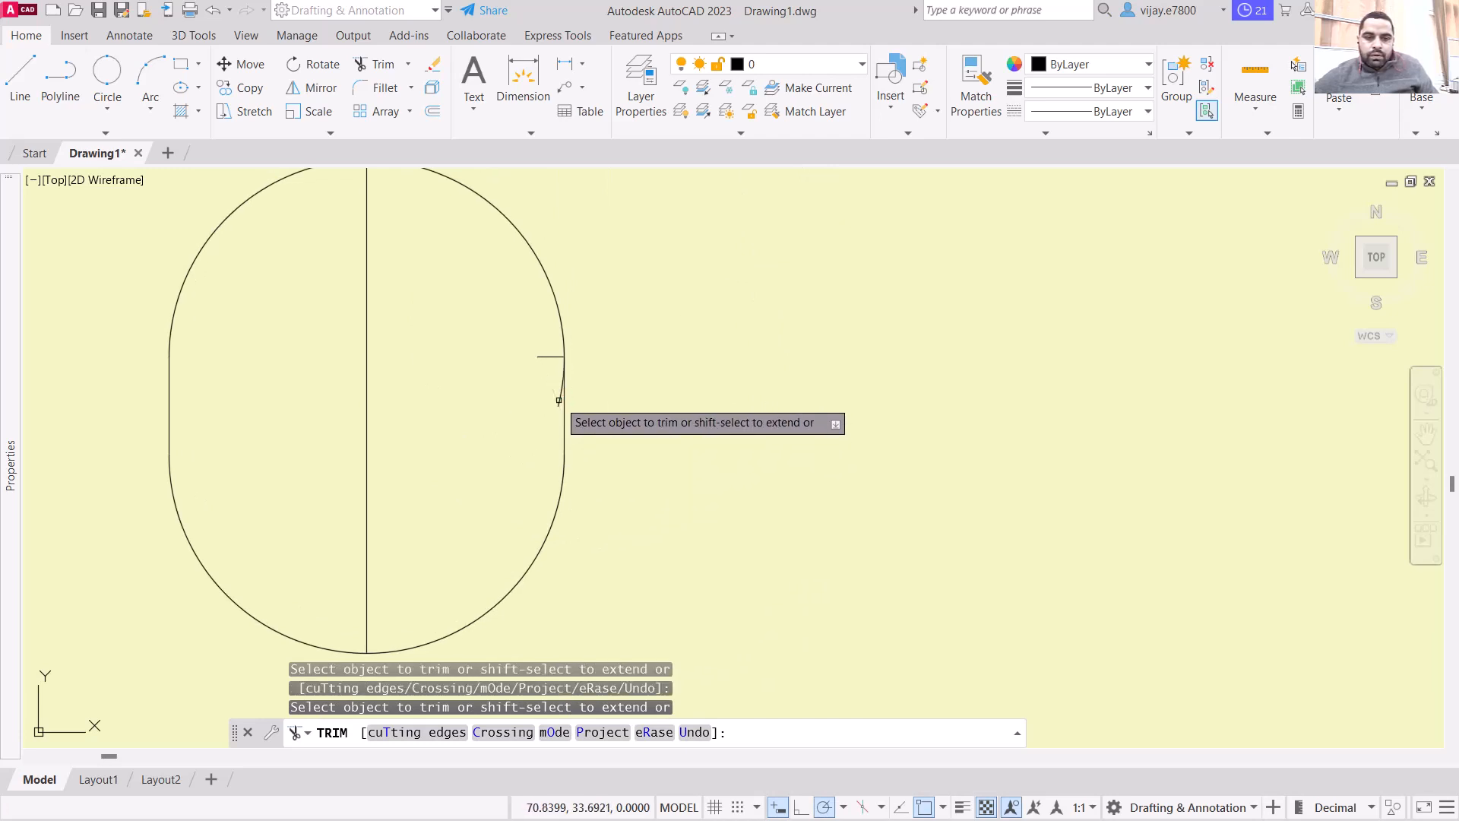
left_click(561, 395)
left_click(538, 358)
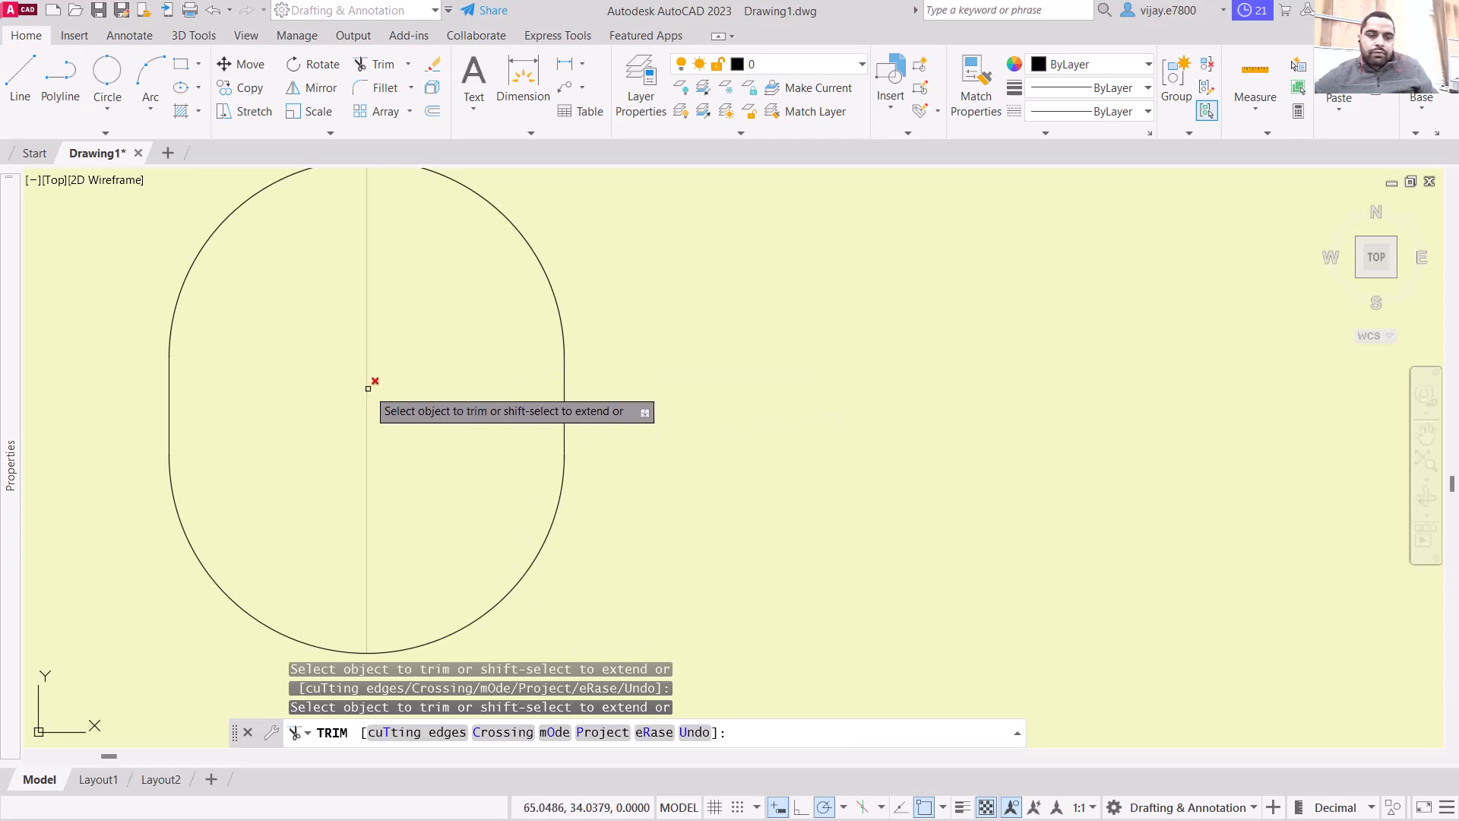
scroll(368, 389, "down", 6)
middle_click_drag(245, 408, 380, 465)
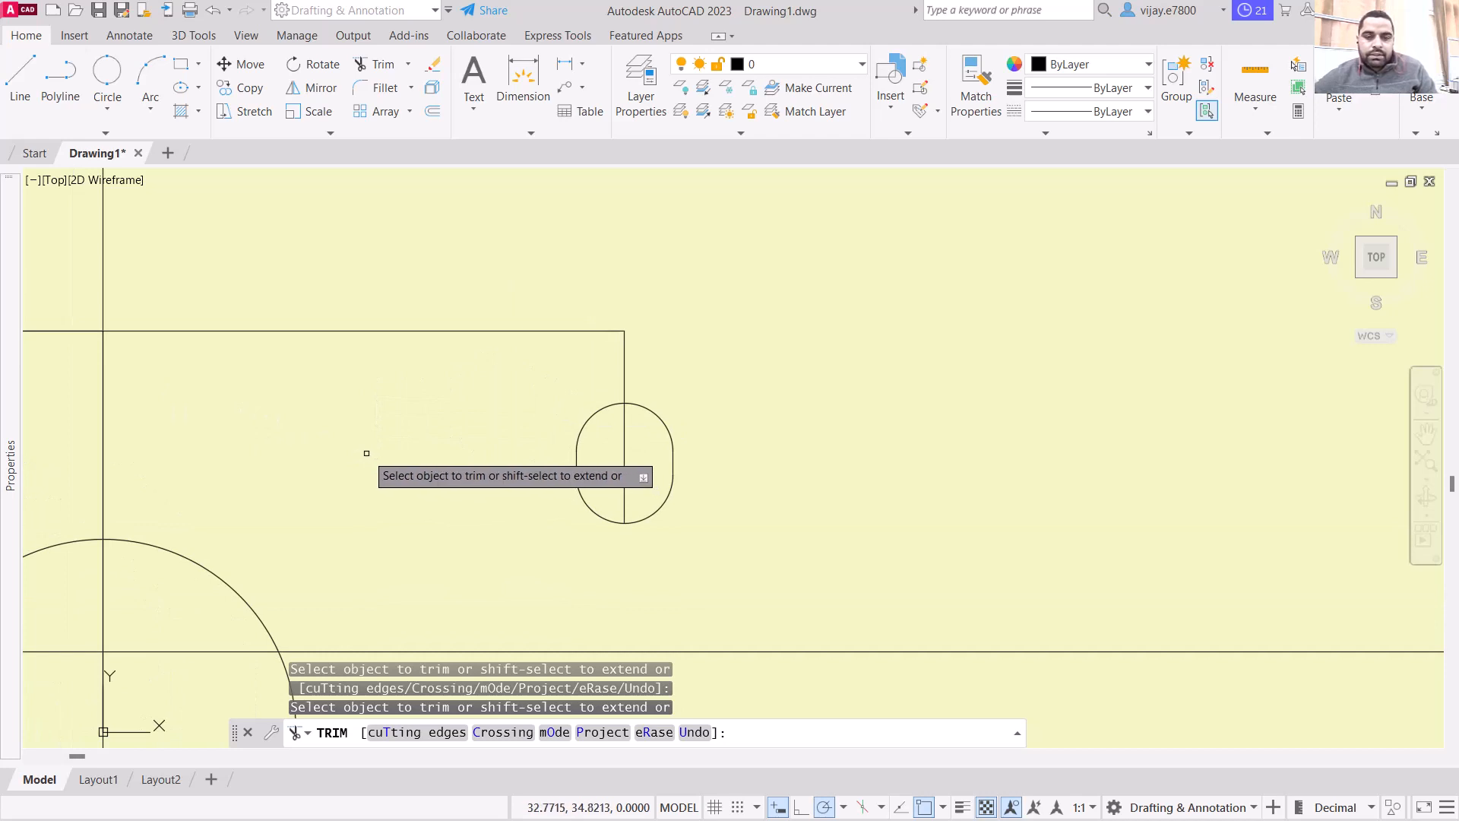
key("Escape")
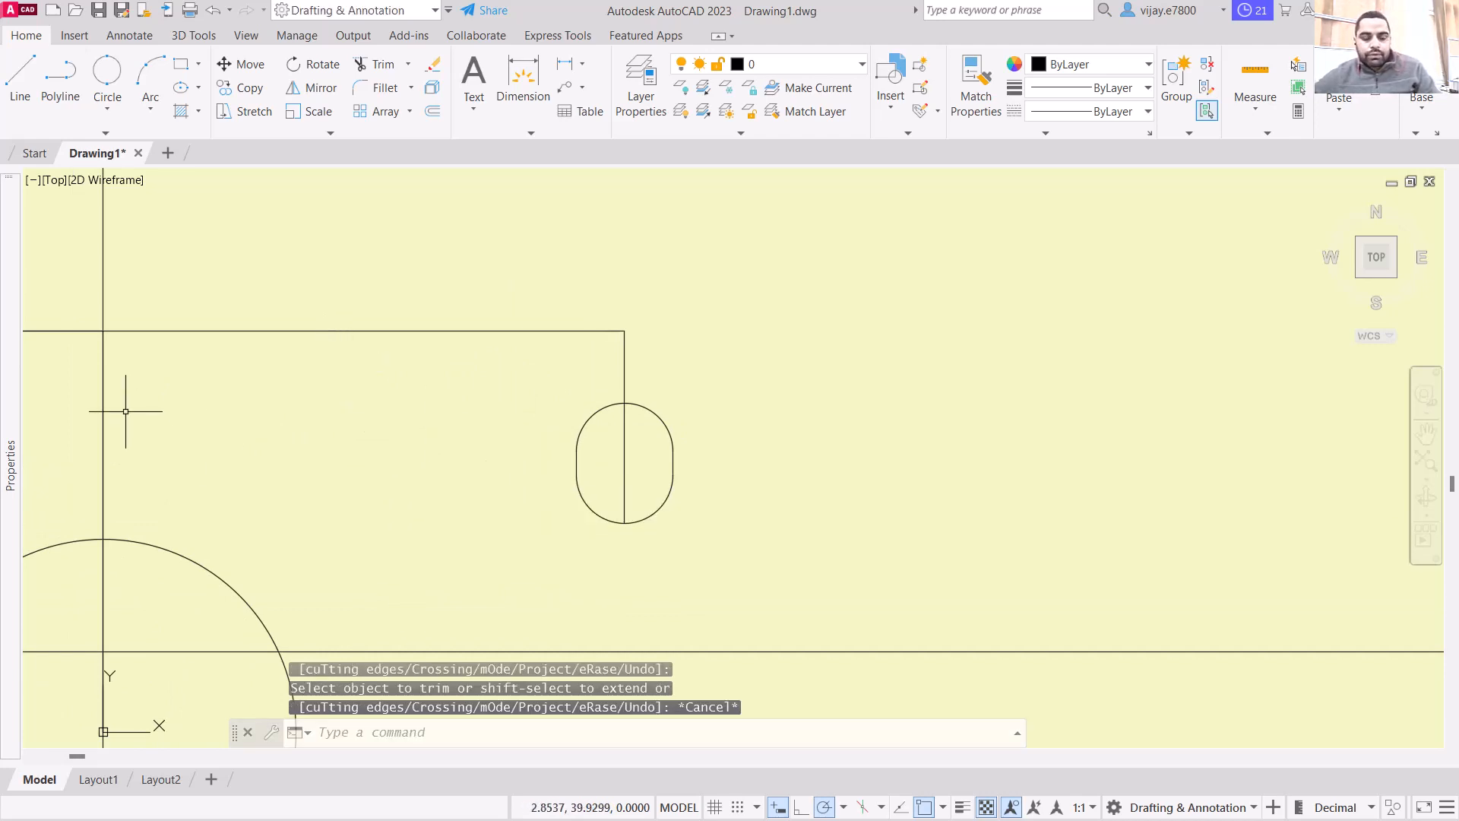
Step: Offset the slot's upper arc outward by 9
type("off")
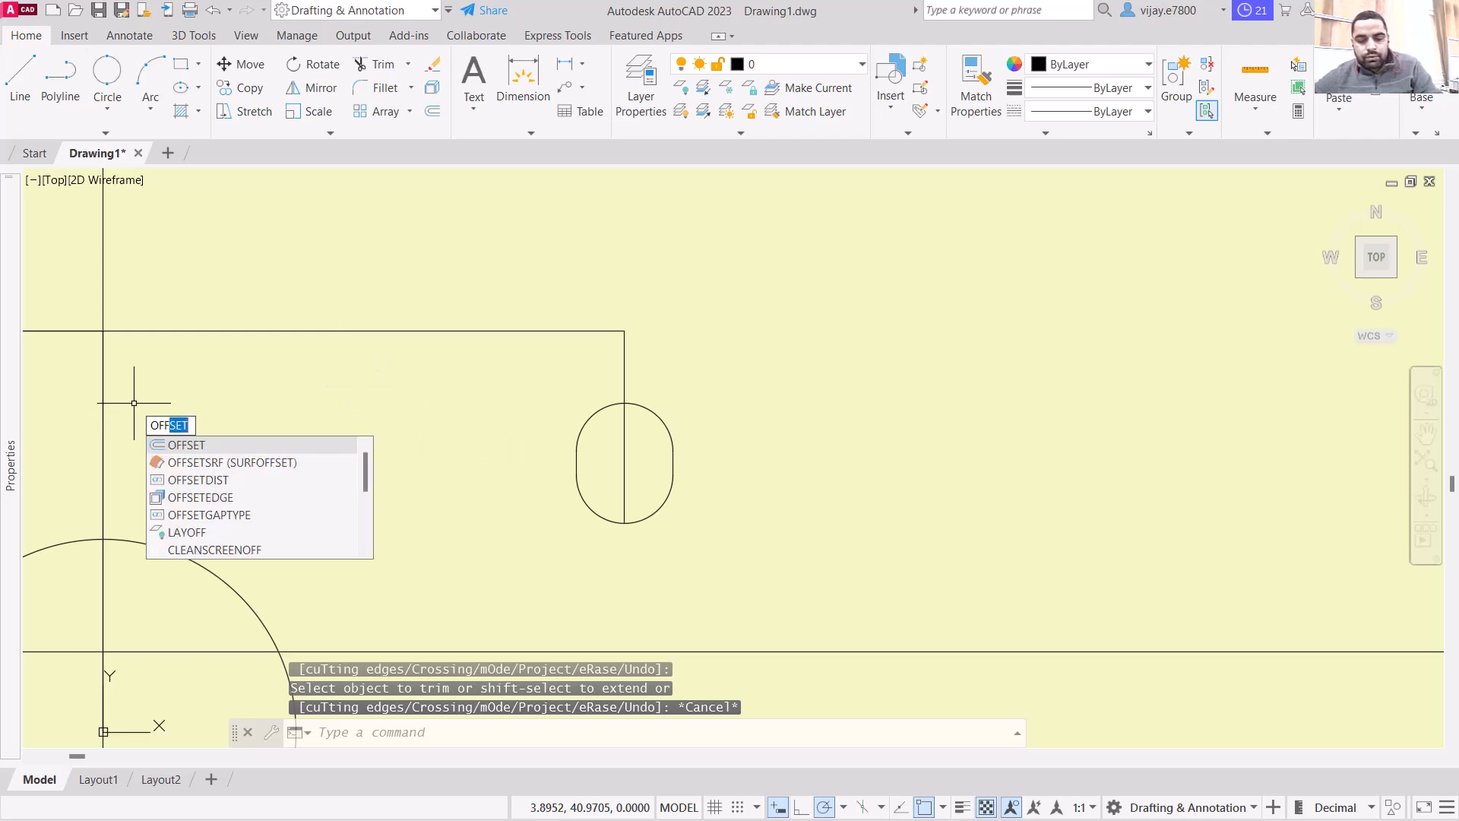
type("set")
key("Return")
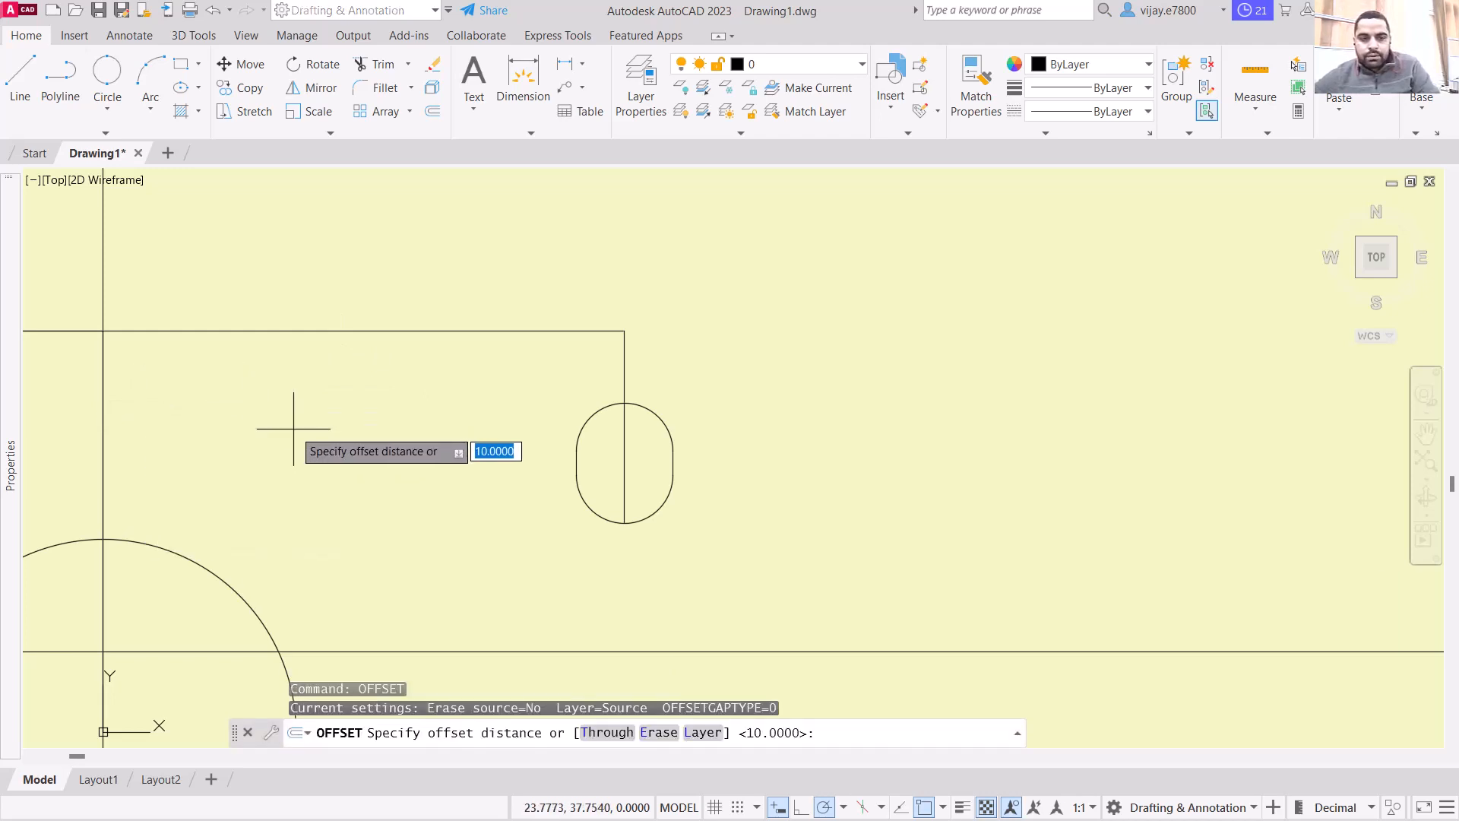
type("9")
key("Return")
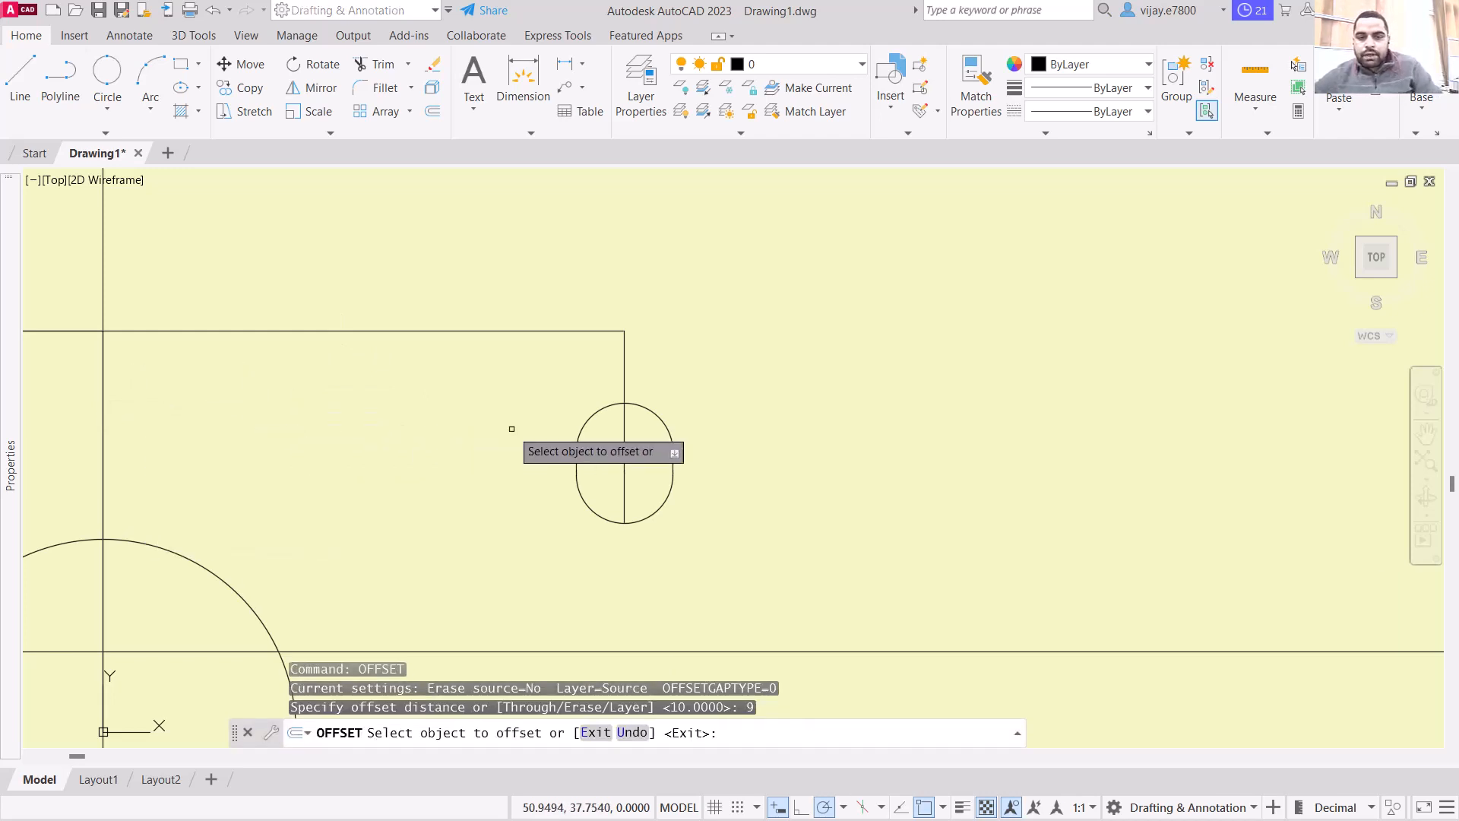
left_click(648, 412)
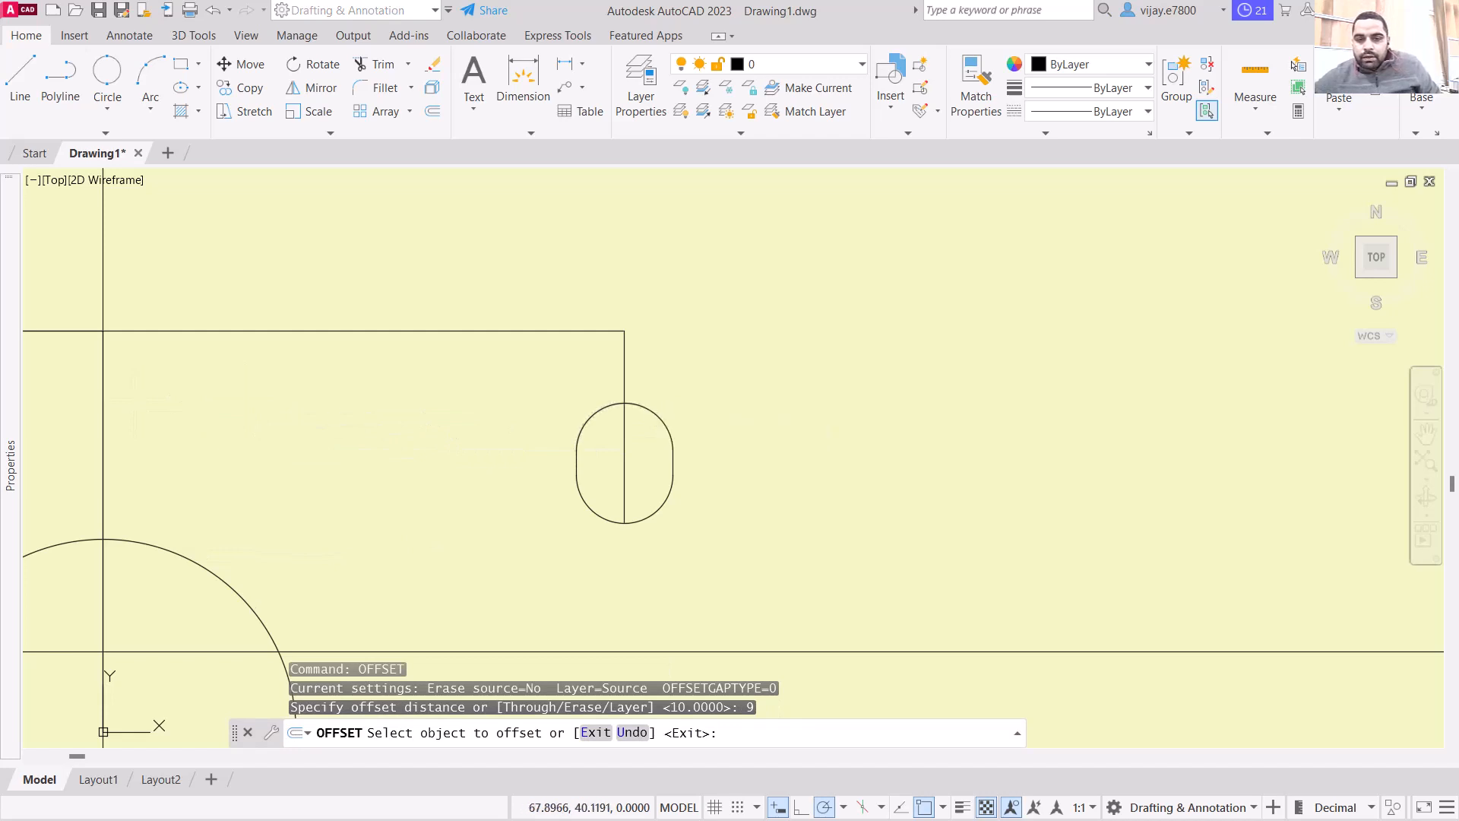
left_click(661, 380)
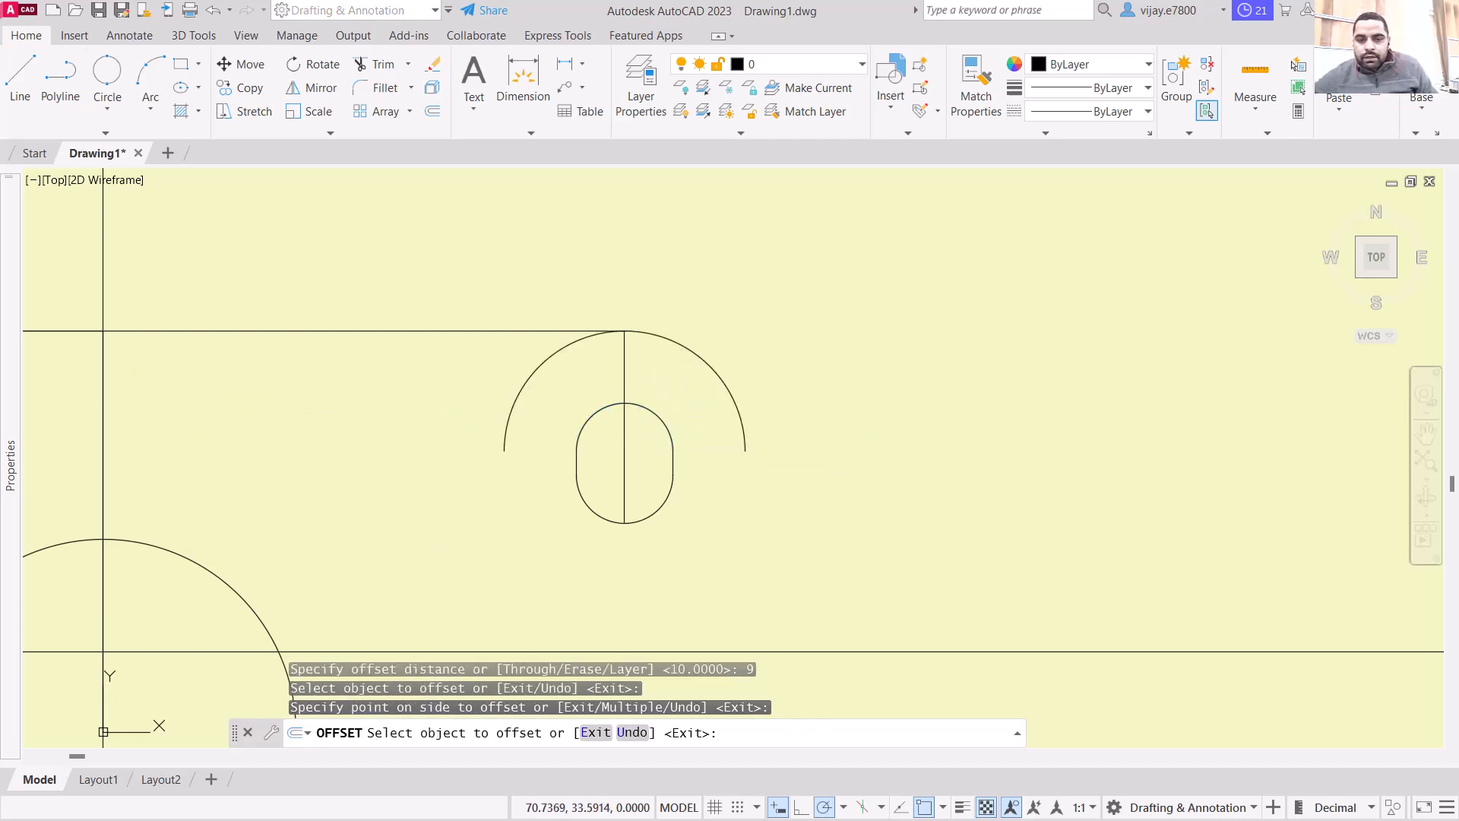
Step: Offset the slot's right straight side and lower arc outward by the same distance, and end the offset
left_click(673, 460)
left_click(688, 462)
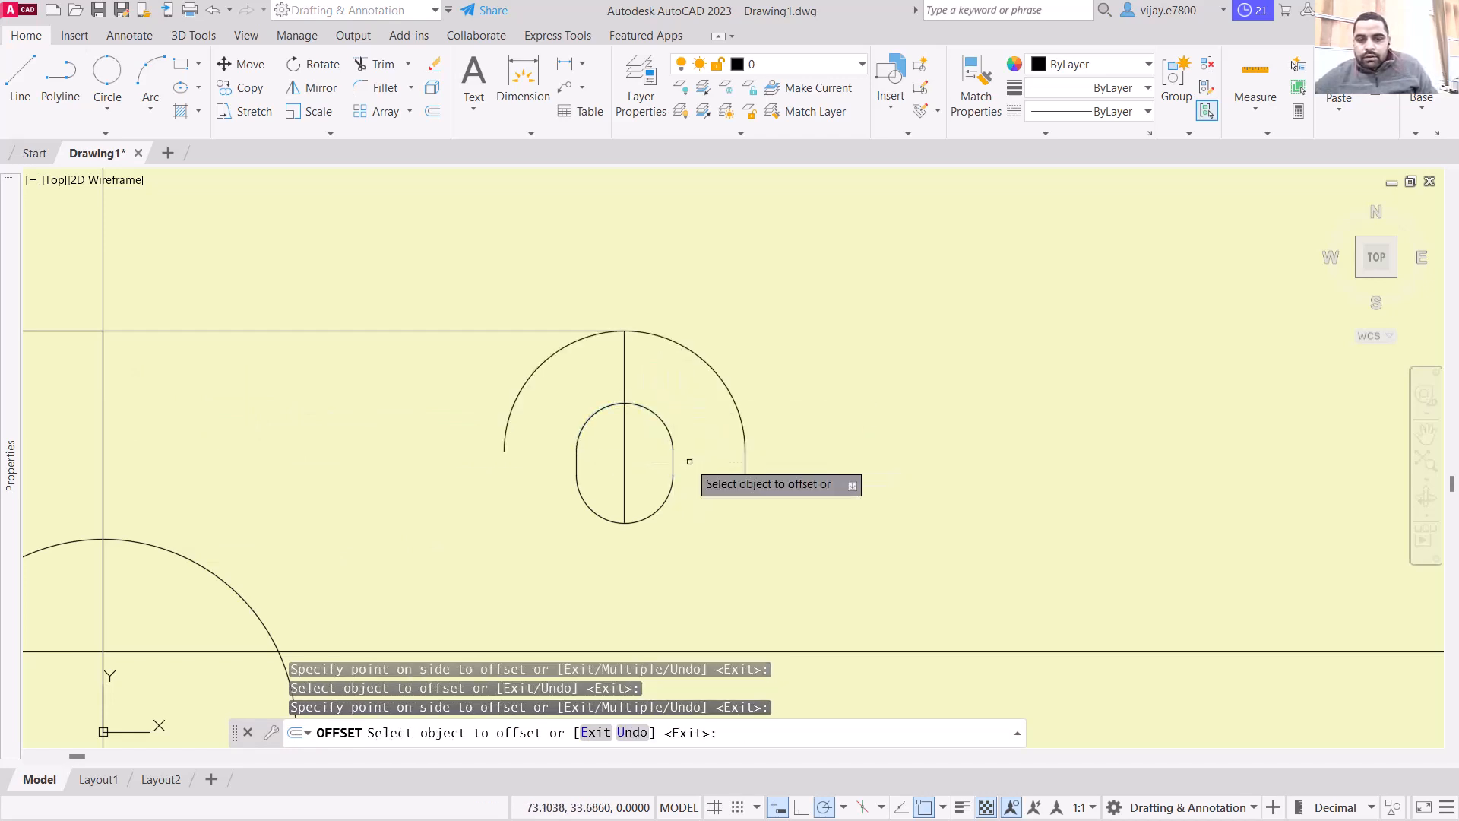
left_click(658, 510)
left_click(681, 523)
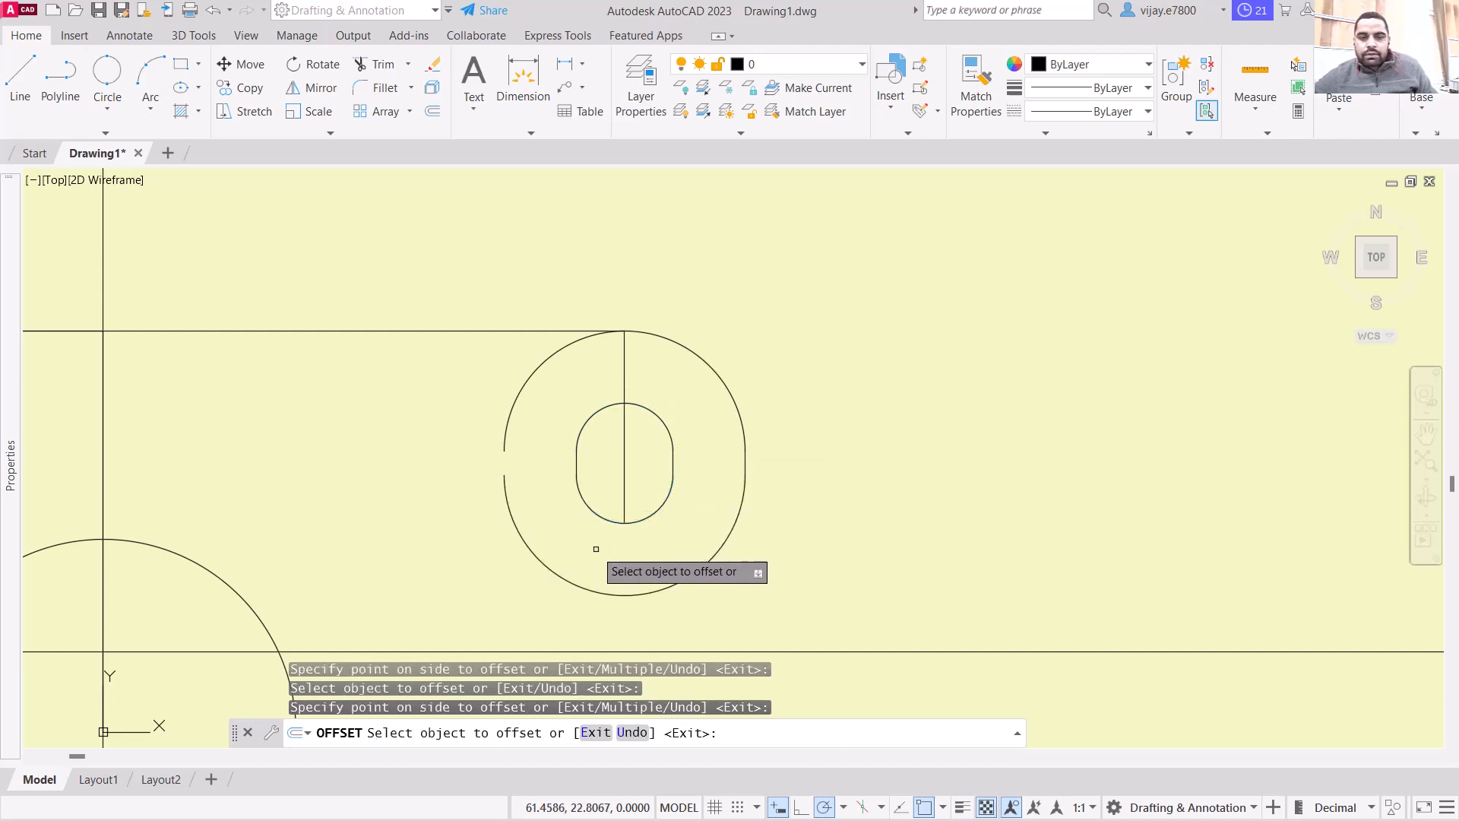
right_click(419, 426)
left_click(447, 448)
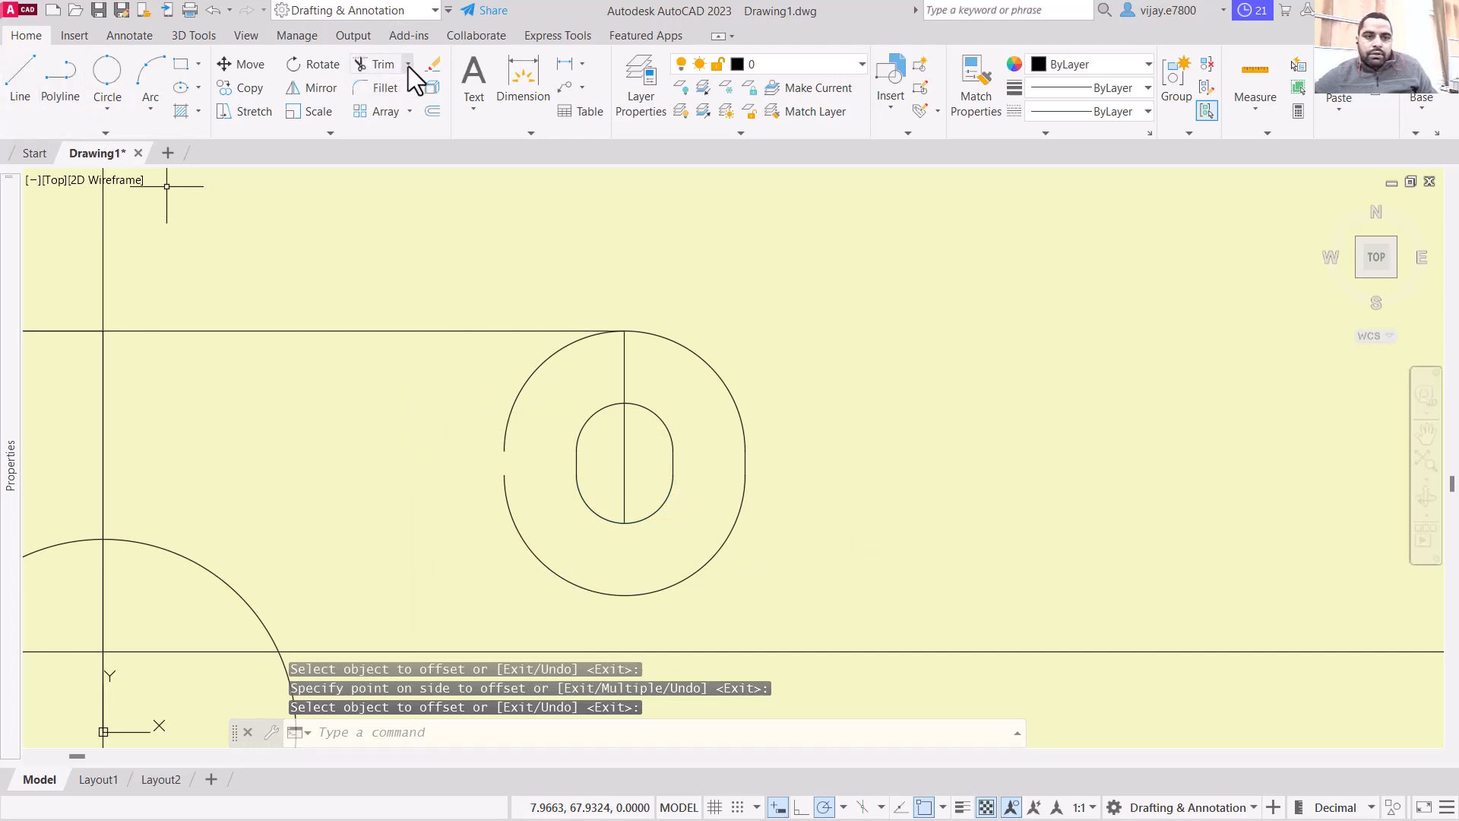
Step: Trim away the outer upper arc on the left side of the slot's vertical center line
left_click(385, 70)
left_click(522, 401)
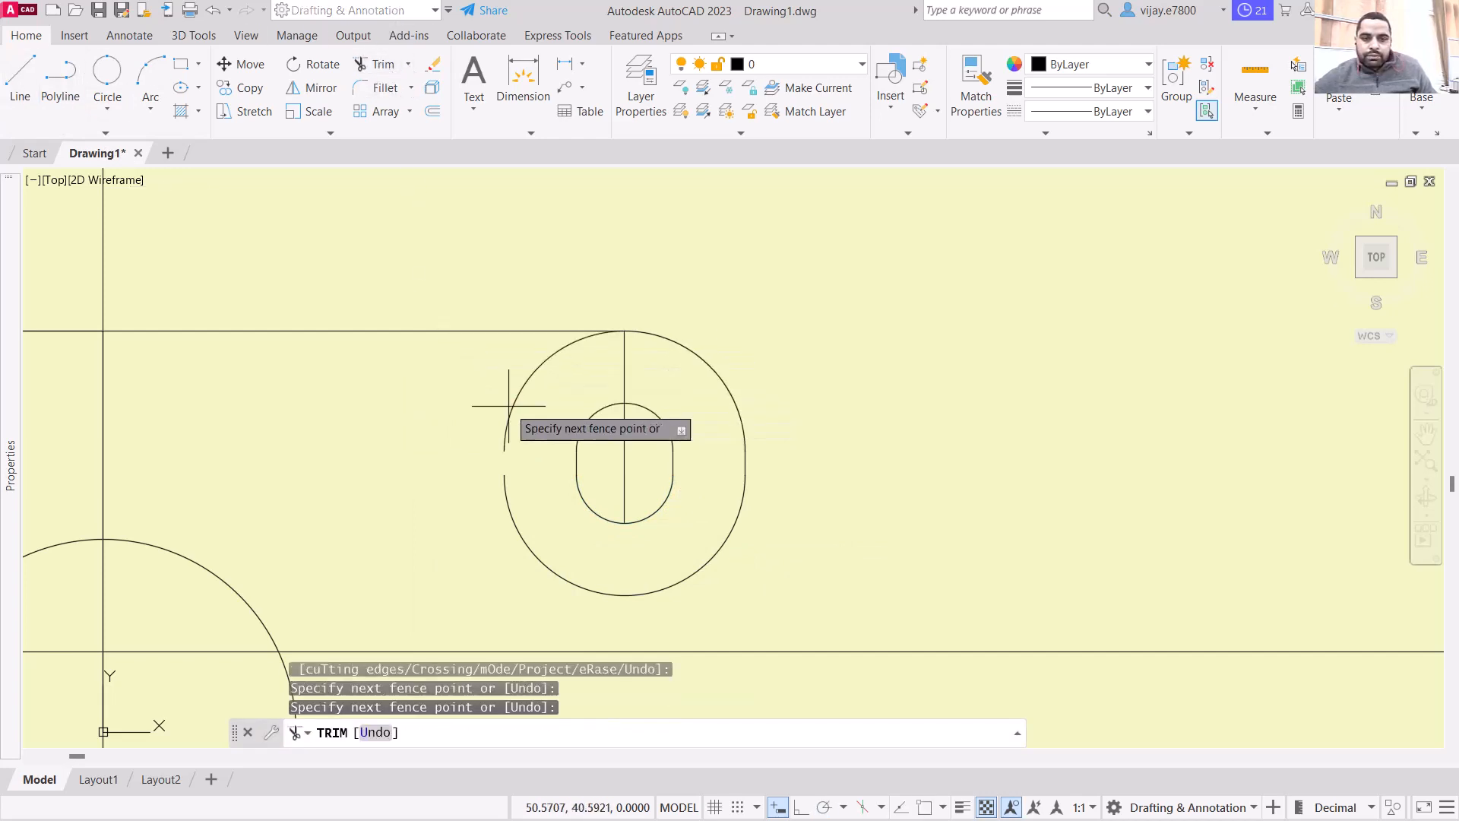
key("Return")
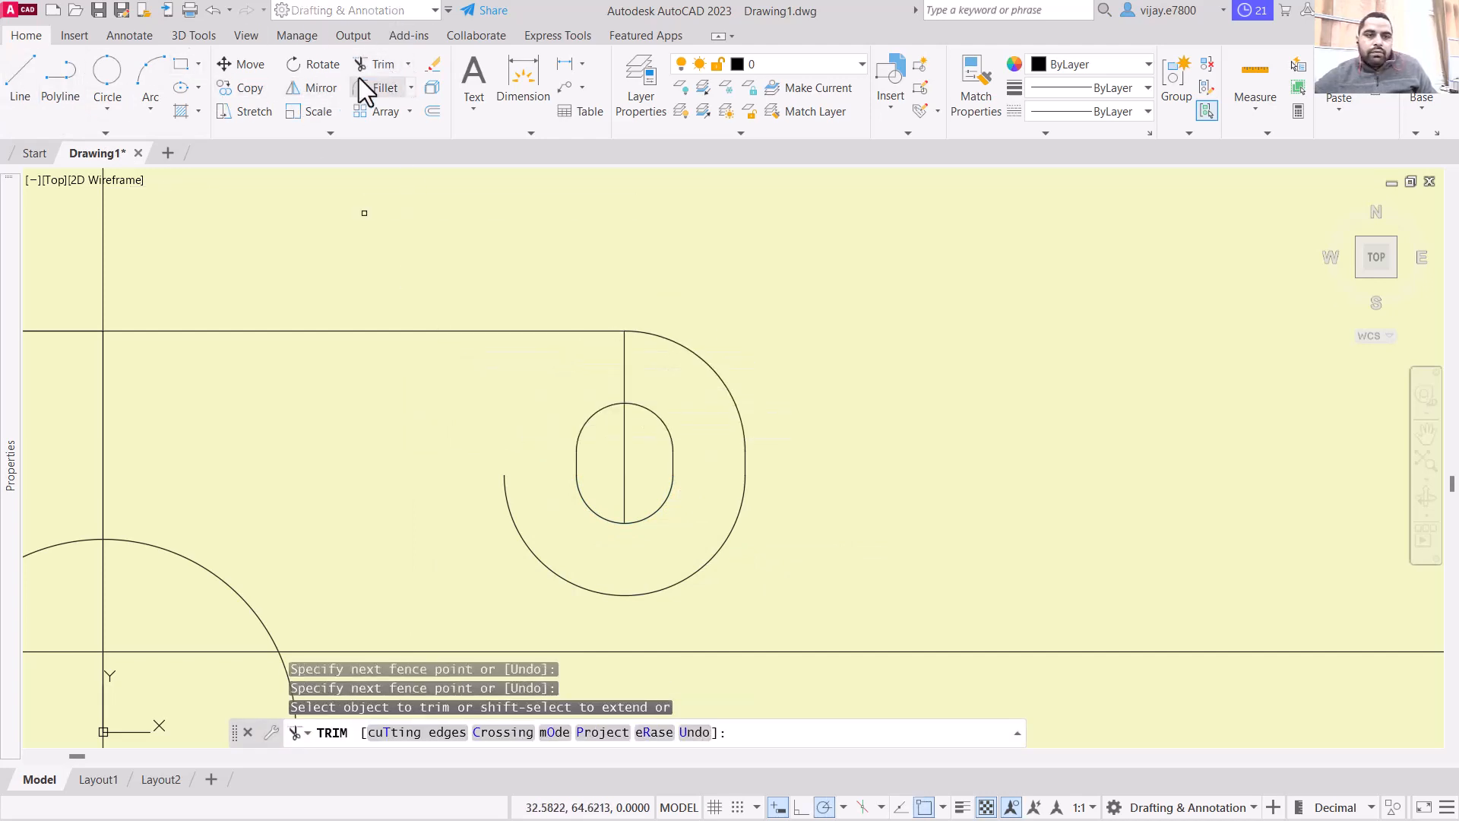
Step: Extend the slot's vertical center line down to the lower outer arc and trim that arc's part left of the line
left_click(409, 64)
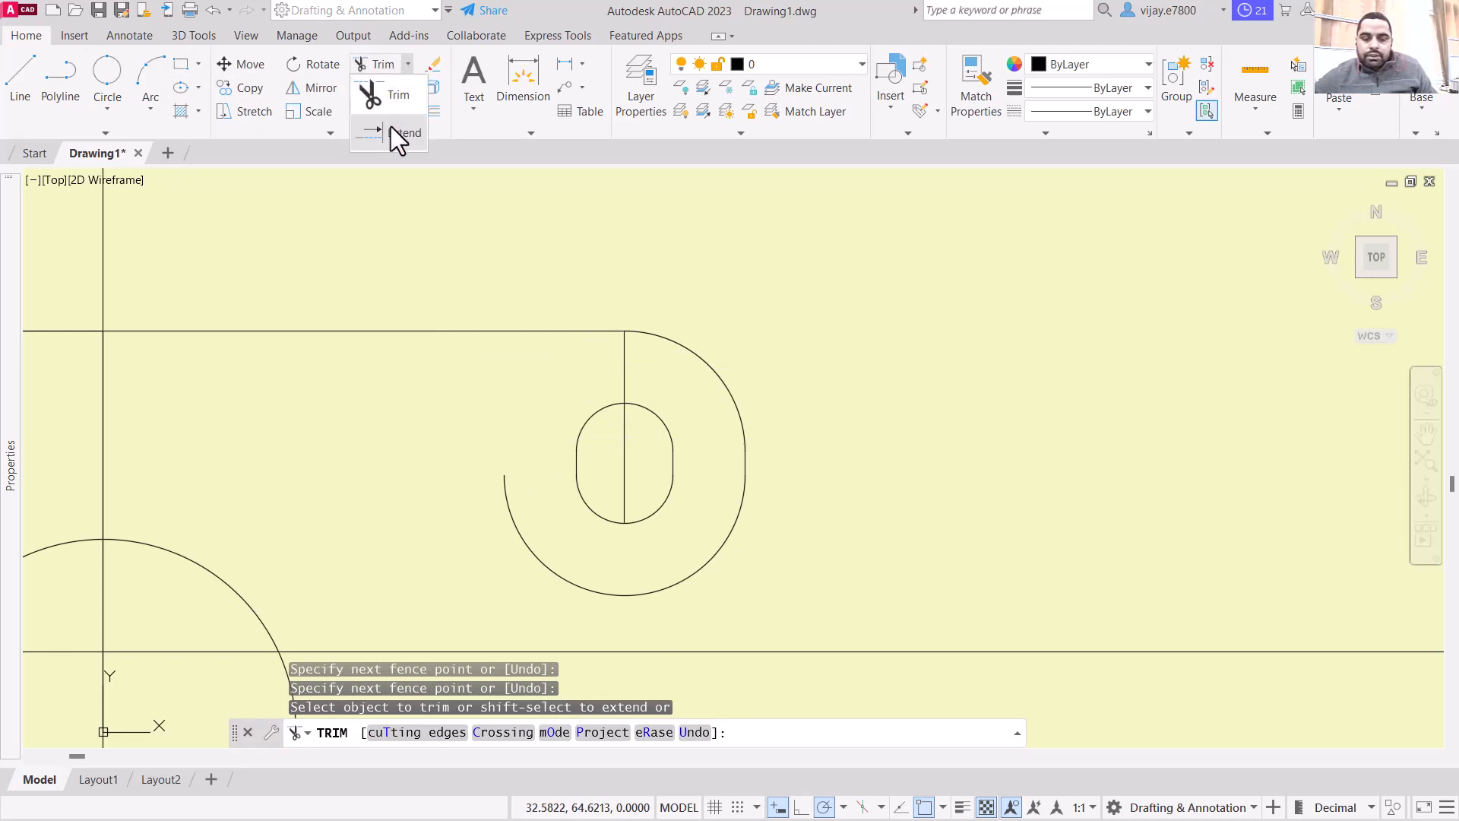
left_click(390, 126)
left_click(625, 479)
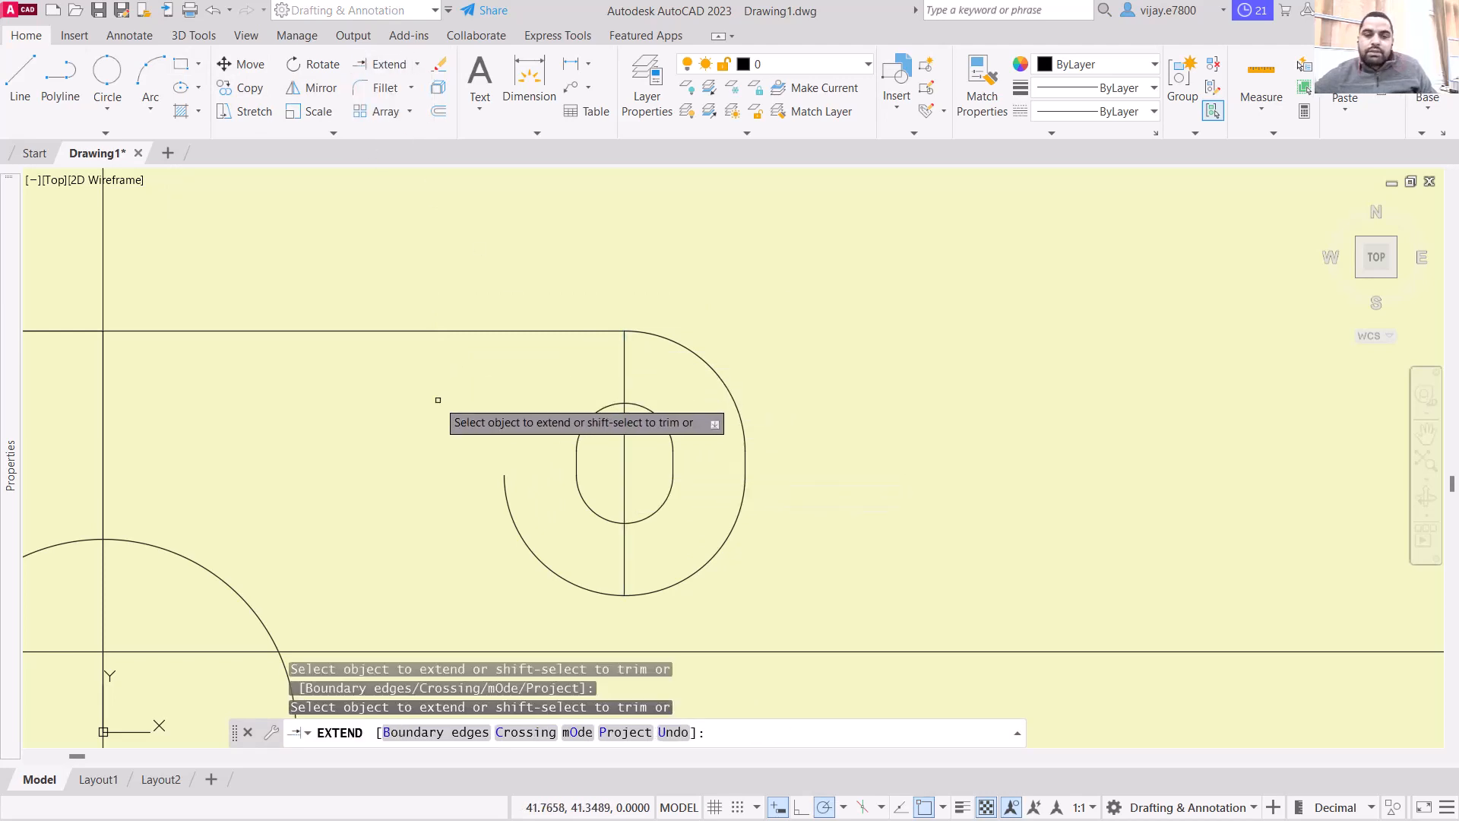
left_click(416, 64)
left_click(384, 98)
left_click(510, 554)
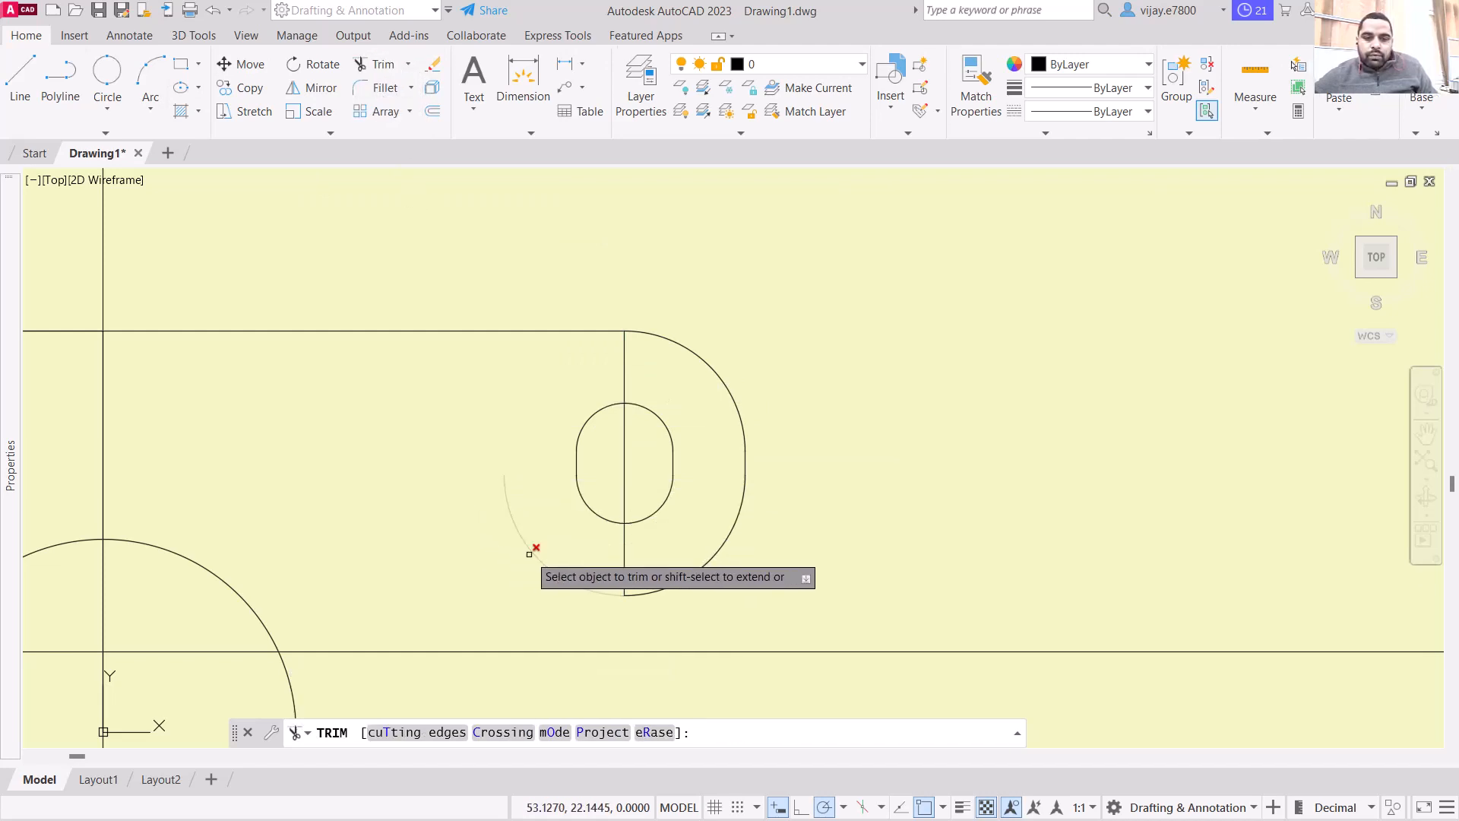
Step: Examine the reference image for the dimensions of the plate's right edge between the upper slot and the horizontal center line
scroll(602, 571, "down", 2)
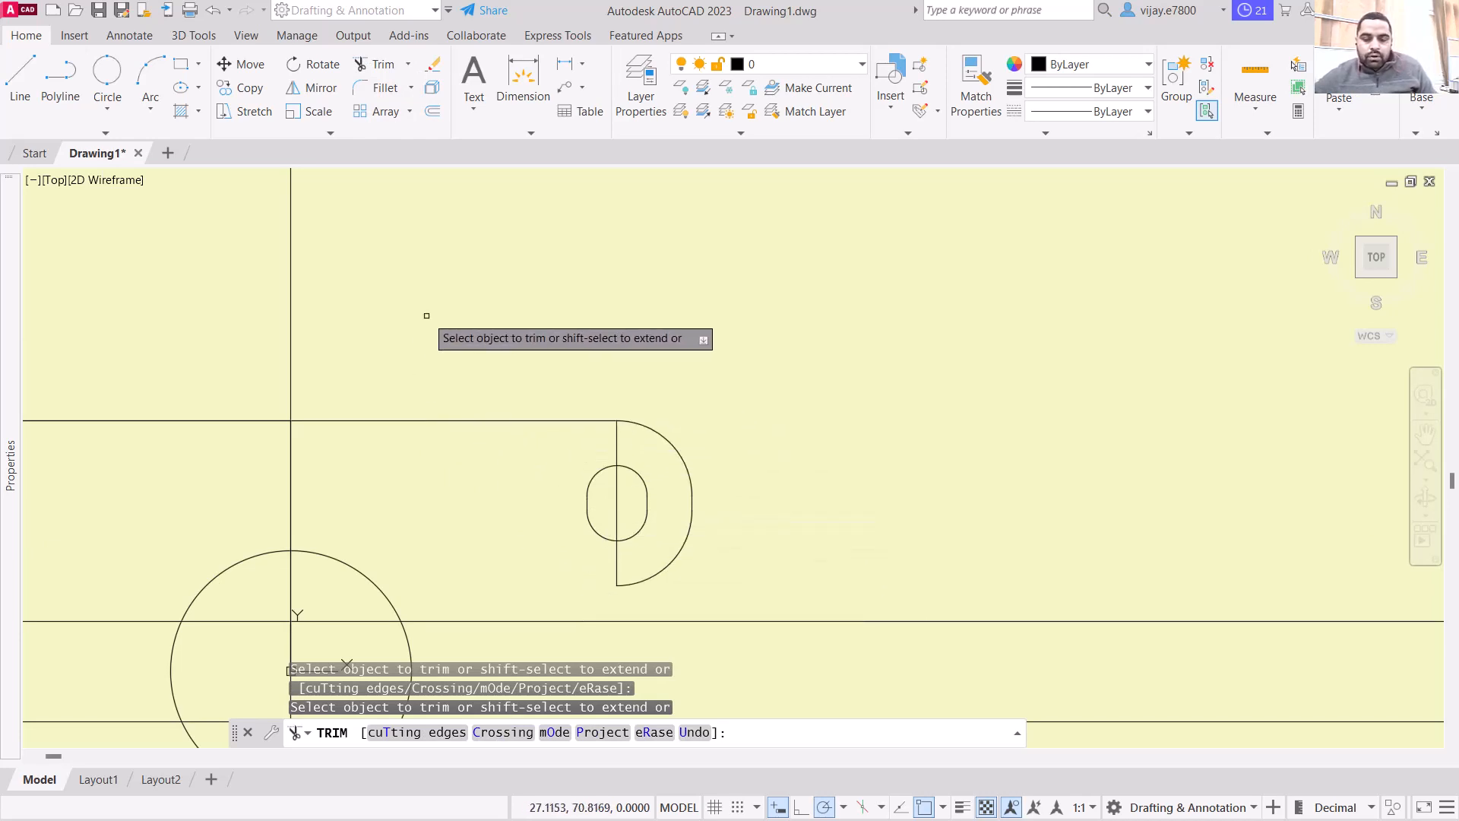
scroll(452, 380, "down", 1)
scroll(444, 313, "down", 1)
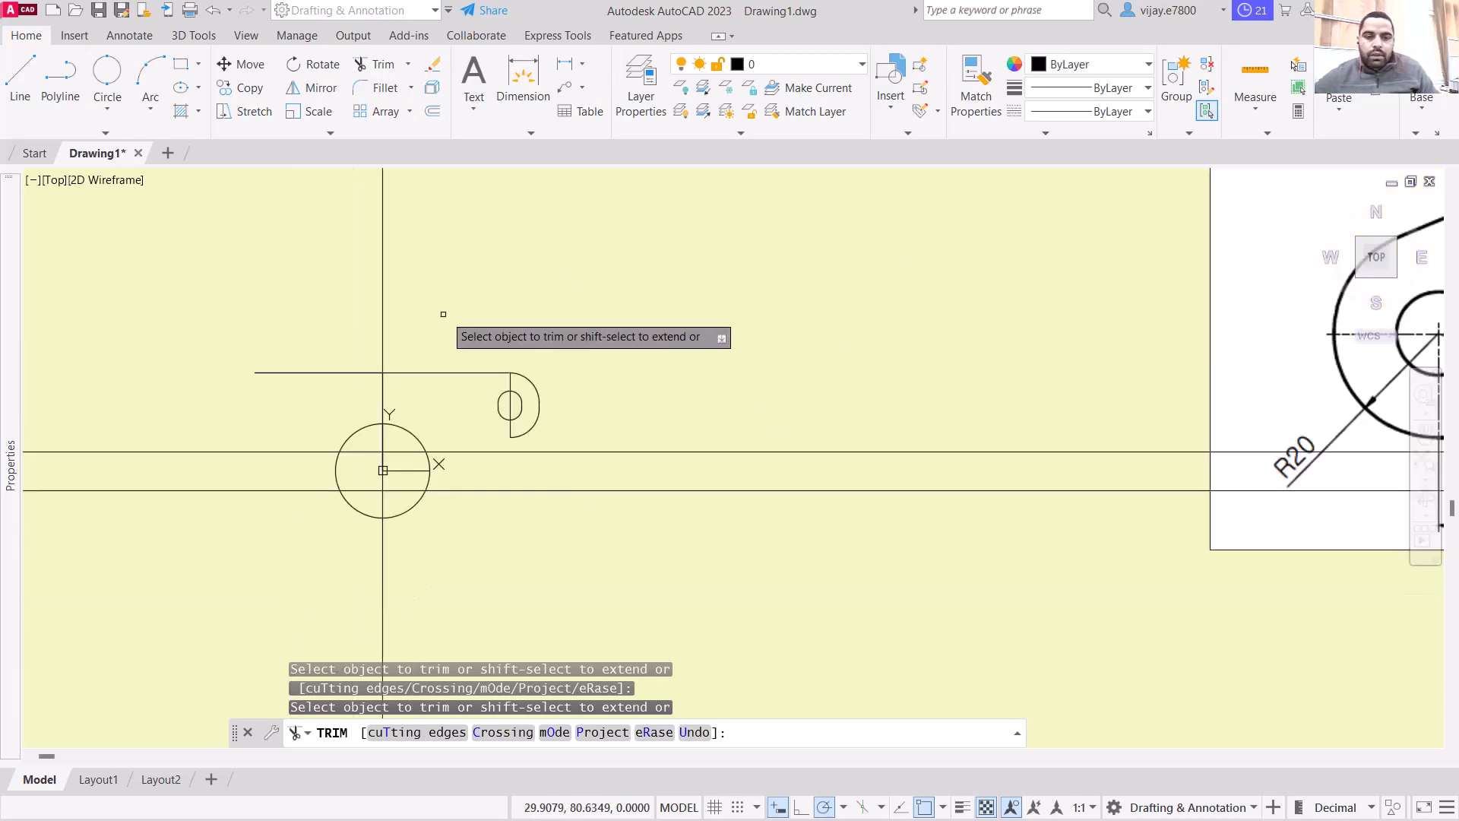
mouse_move(485, 323)
middle_mouse_down()
mouse_move(514, 322)
mouse_move(121, 326)
middle_mouse_up()
scroll(266, 349, "down", 2)
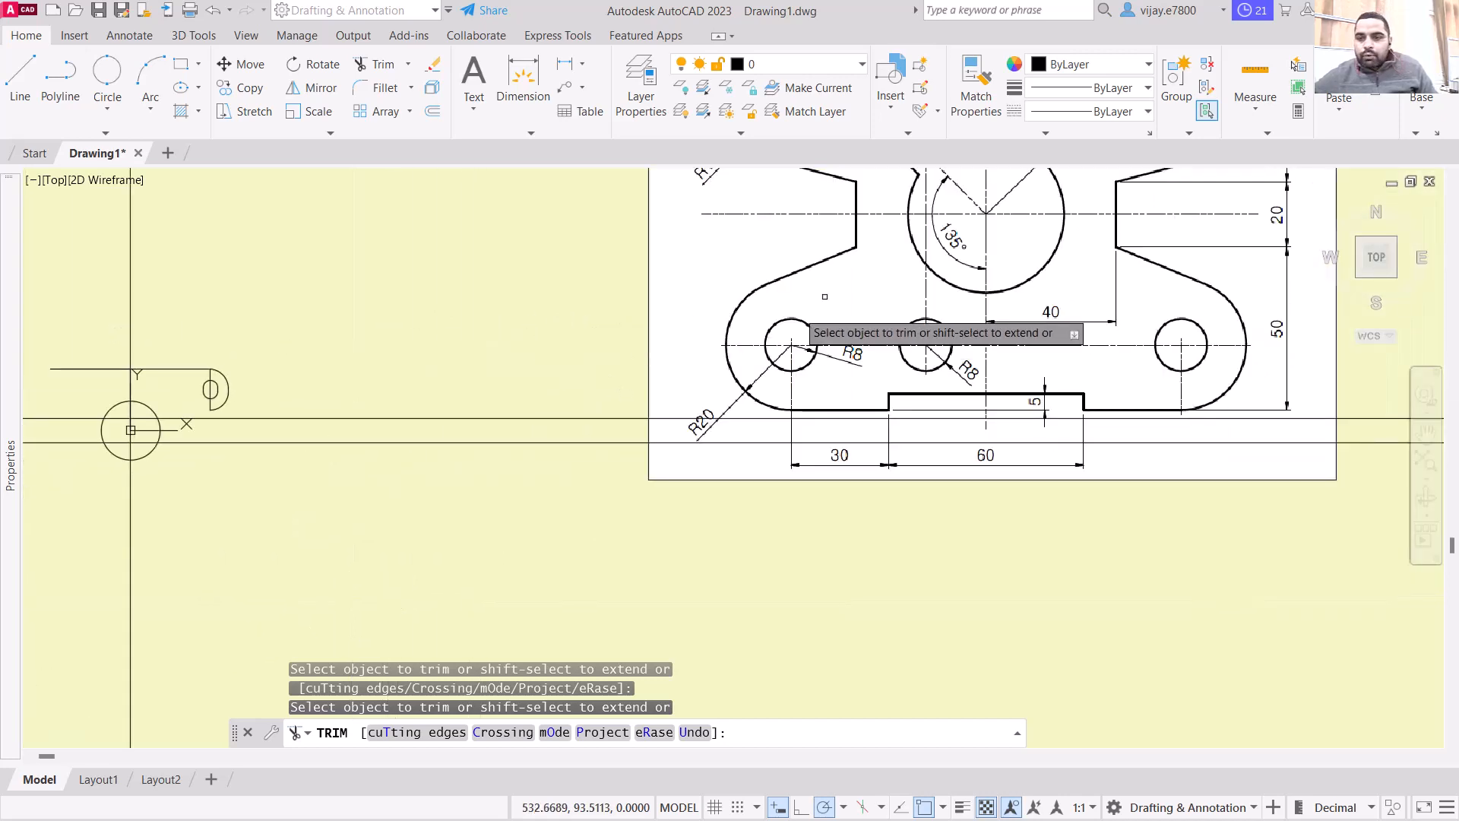
middle_click_drag(857, 326, 665, 502)
scroll(940, 356, "up", 4)
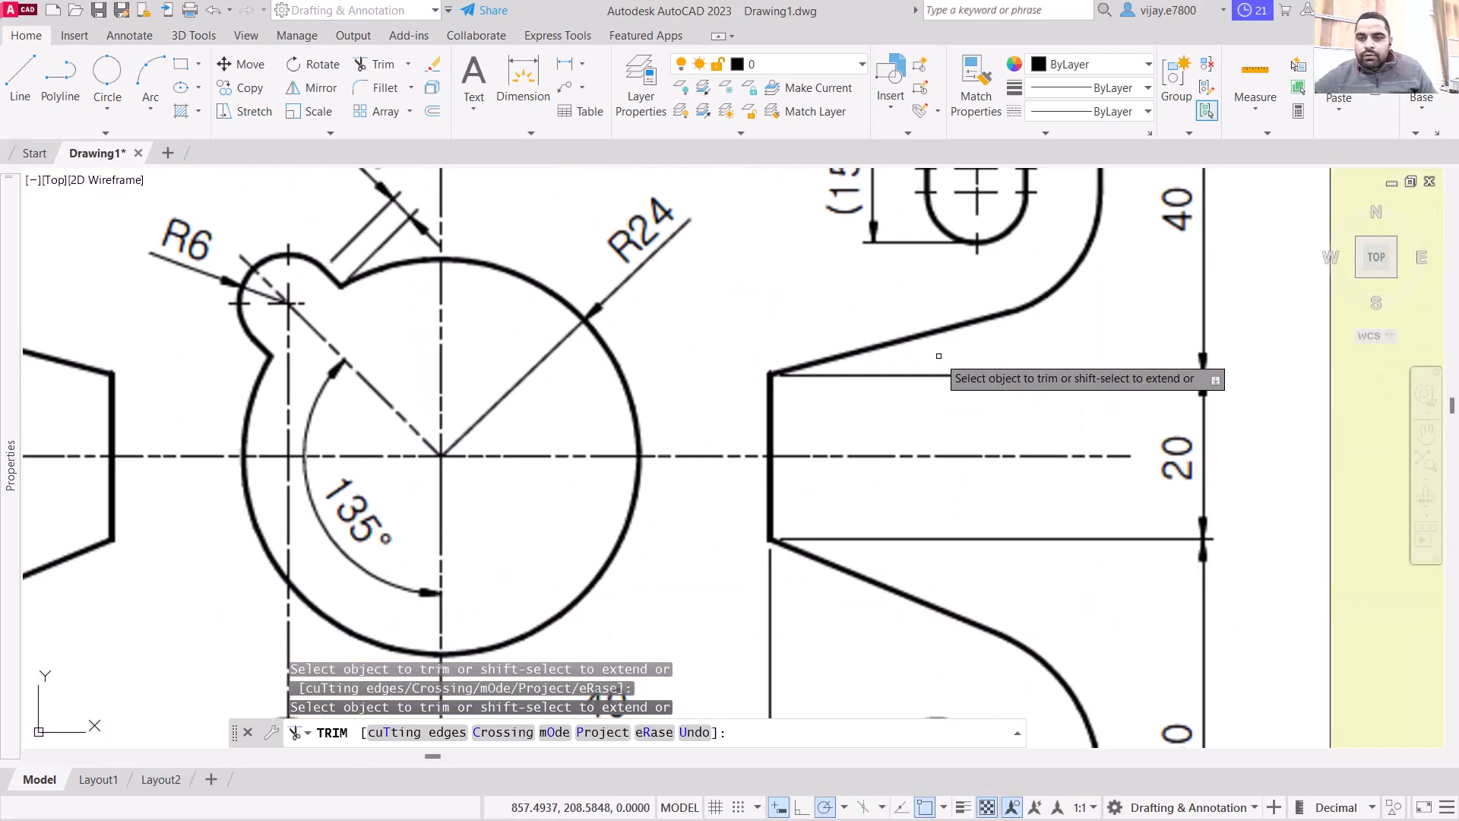
scroll(781, 394, "down", 4)
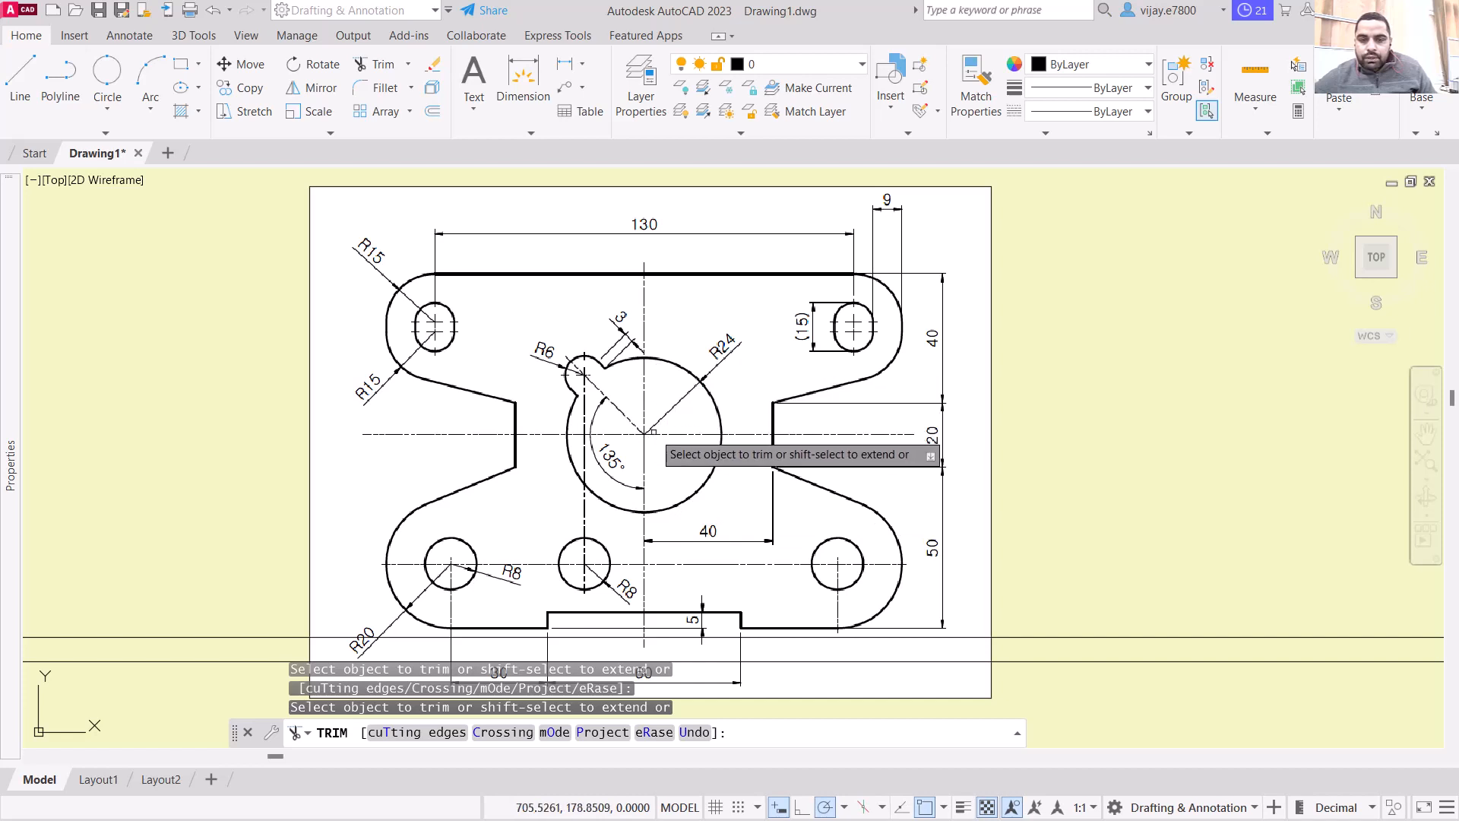
scroll(247, 517, "down", 2)
middle_click_drag(247, 517, 1369, 490)
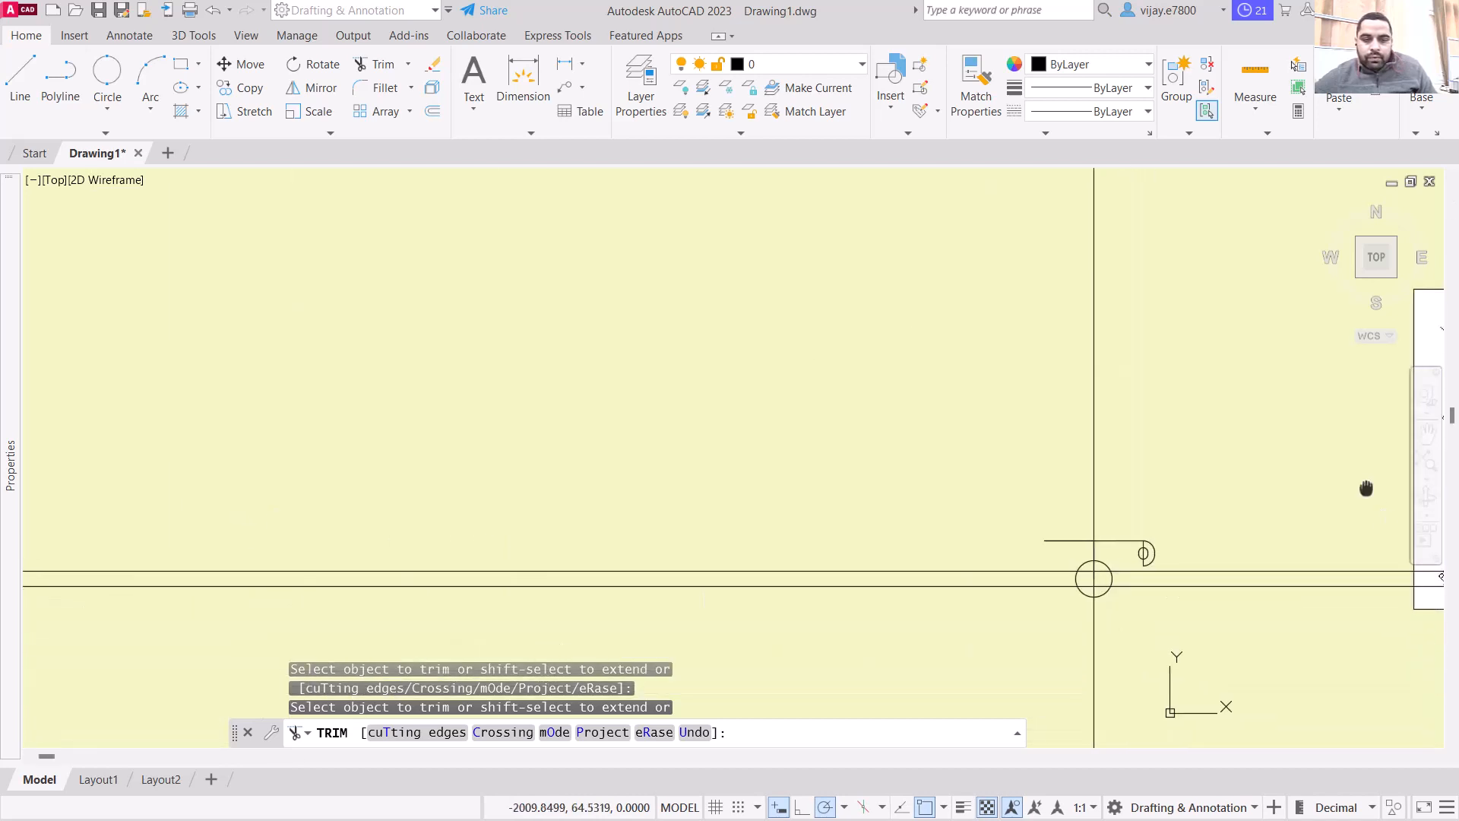
scroll(1065, 388, "down", 2)
scroll(1011, 418, "up", 4)
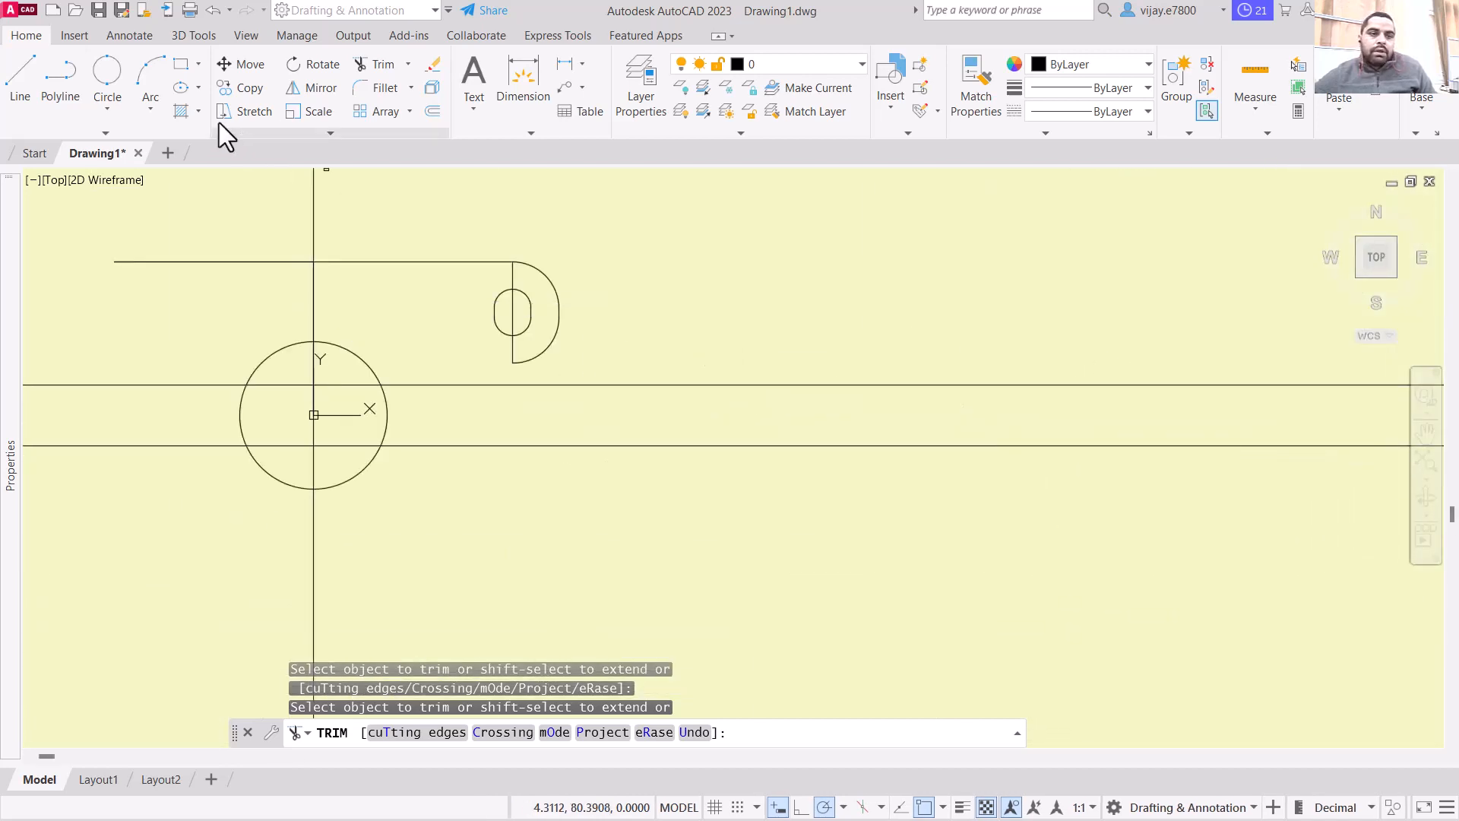
Step: Offset the vertical center line through the large circle by 40 to the right
left_click(435, 111)
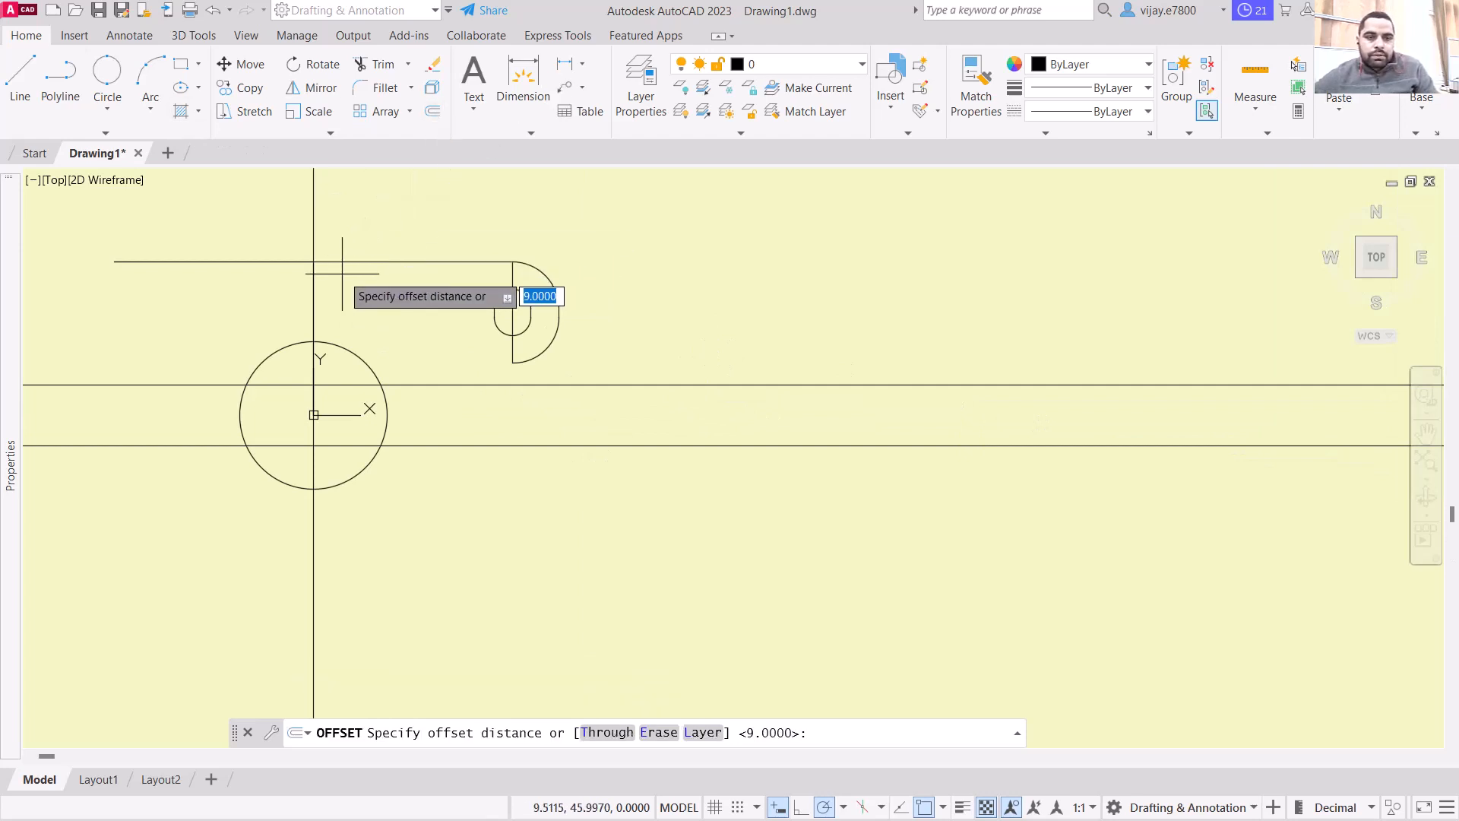
key("Return")
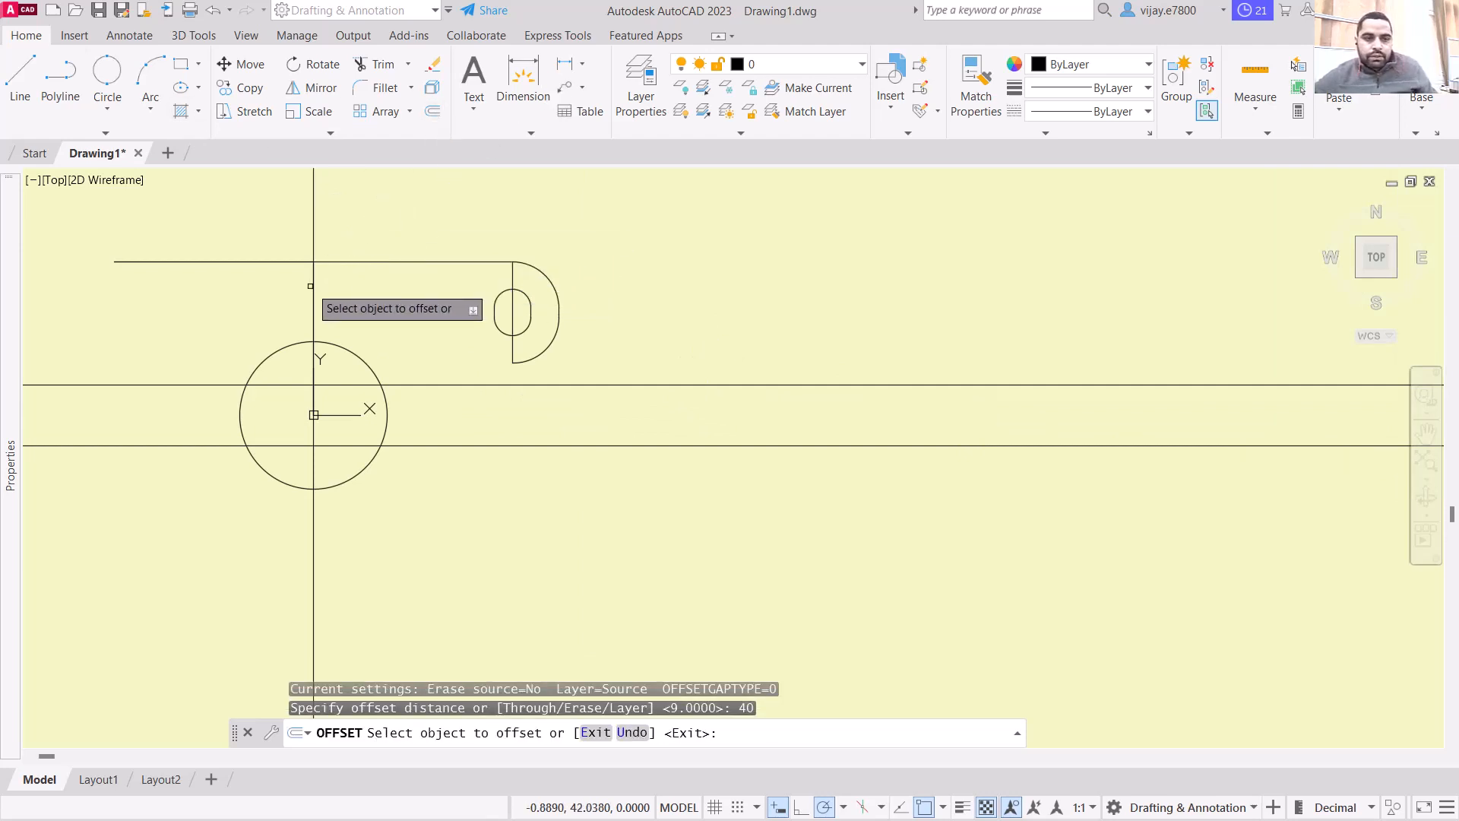
left_click(312, 286)
left_click(365, 297)
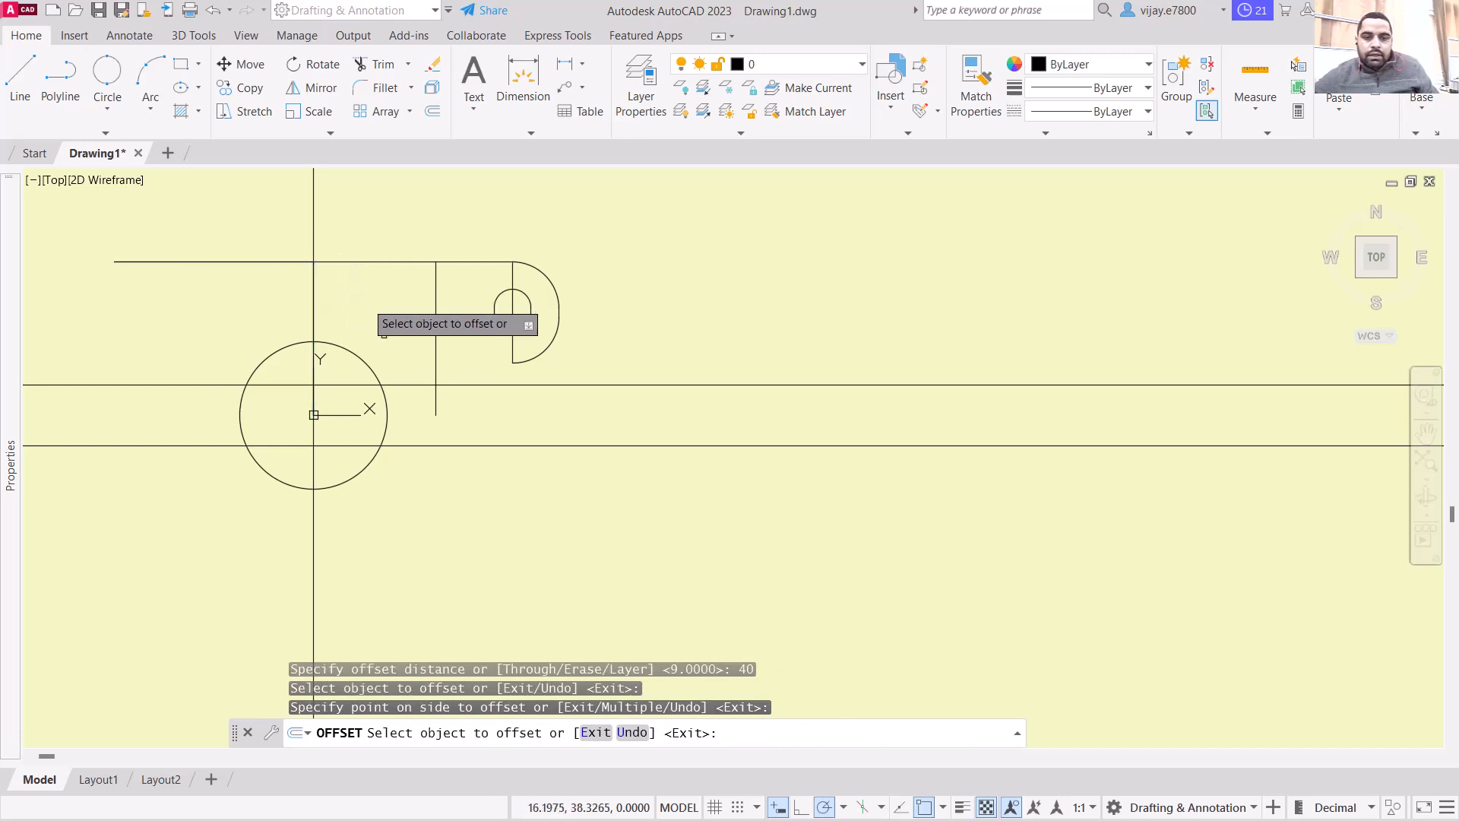
Step: Draw a line from the offset vertical line's intersection with the upper horizontal line, tangent to the slot's lower outer arc
scroll(393, 355, "up", 4)
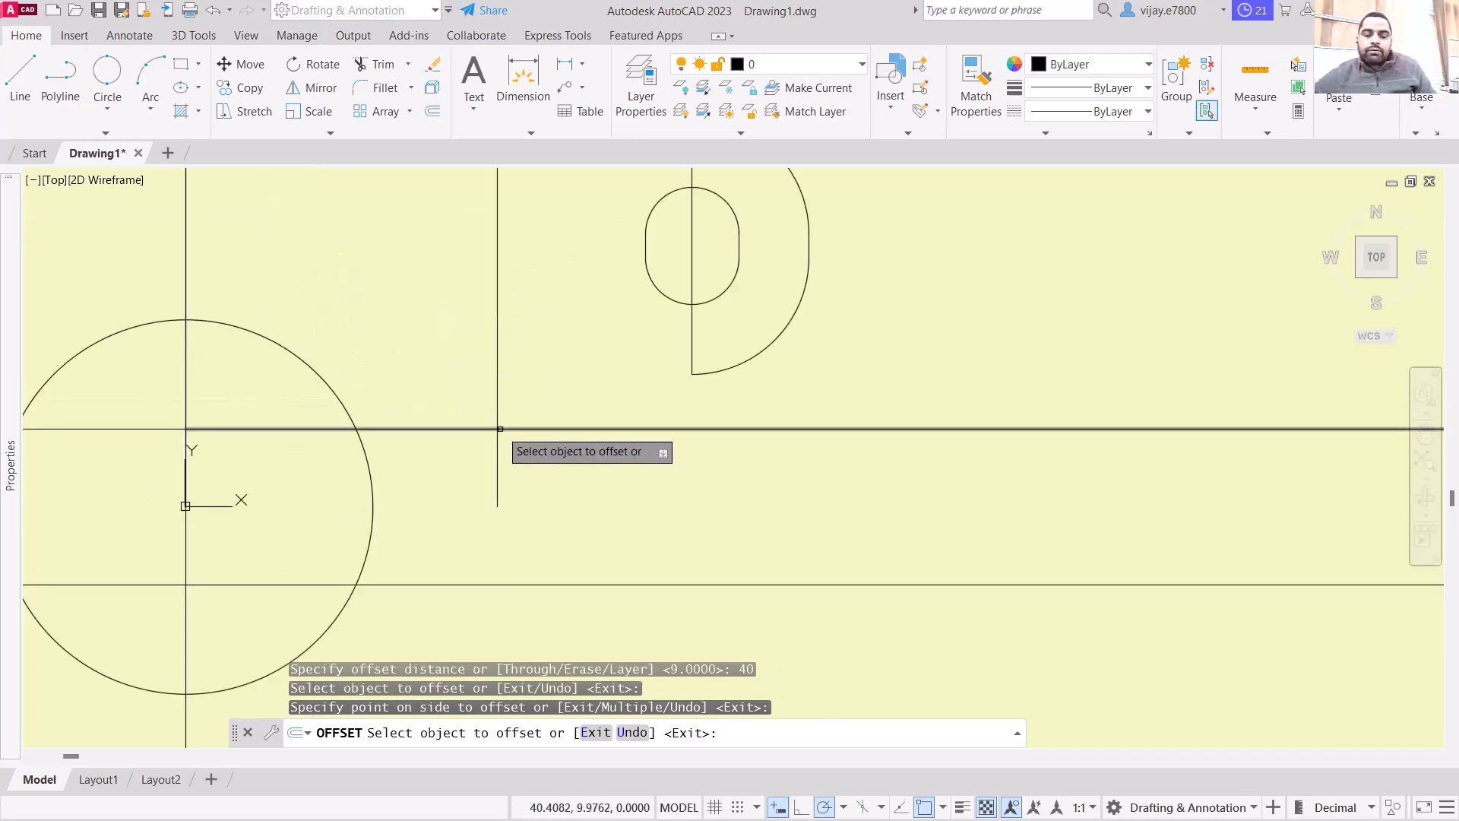
left_click(36, 70)
left_click(36, 70)
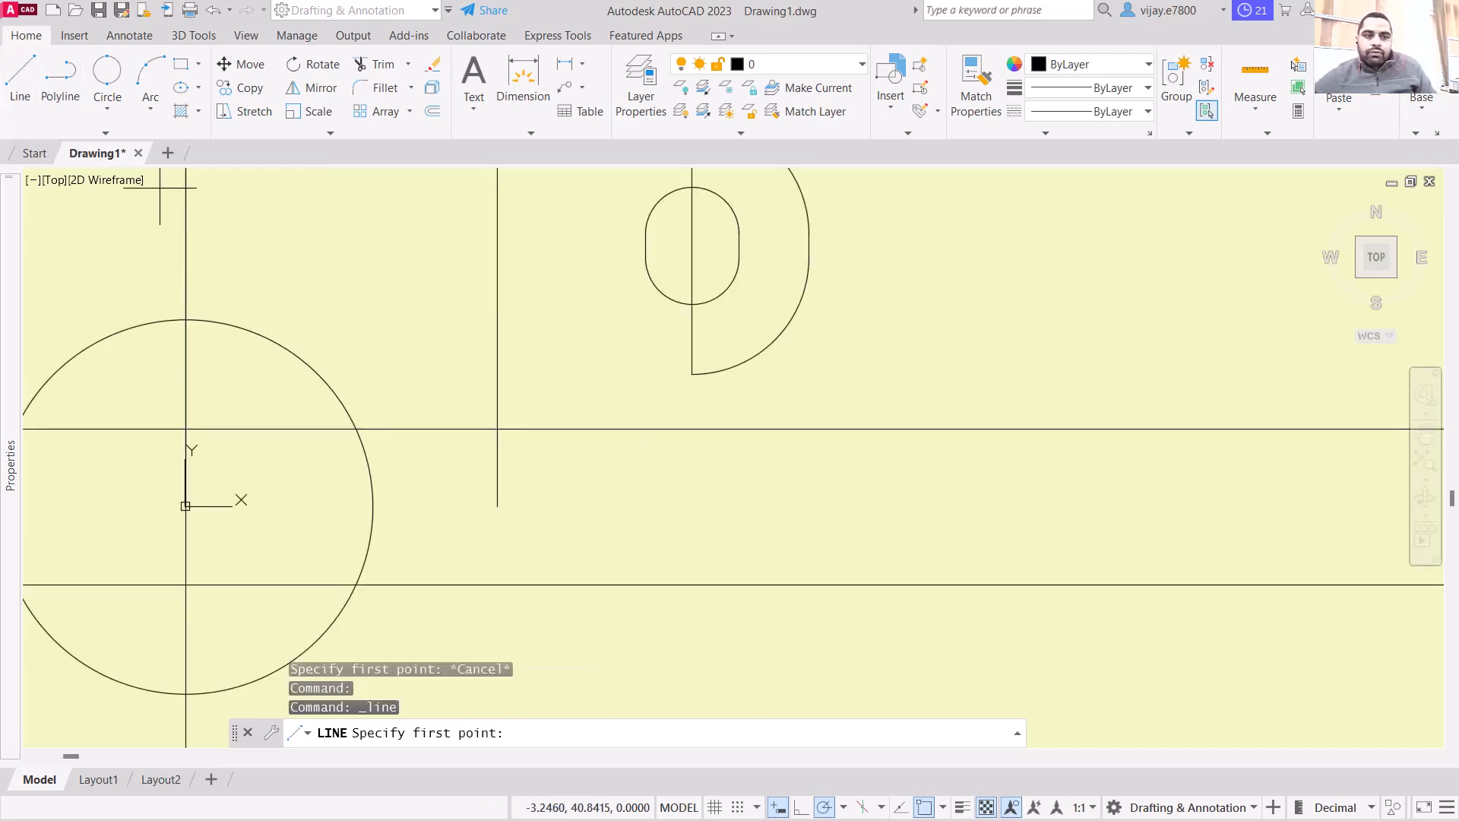
left_click(498, 429)
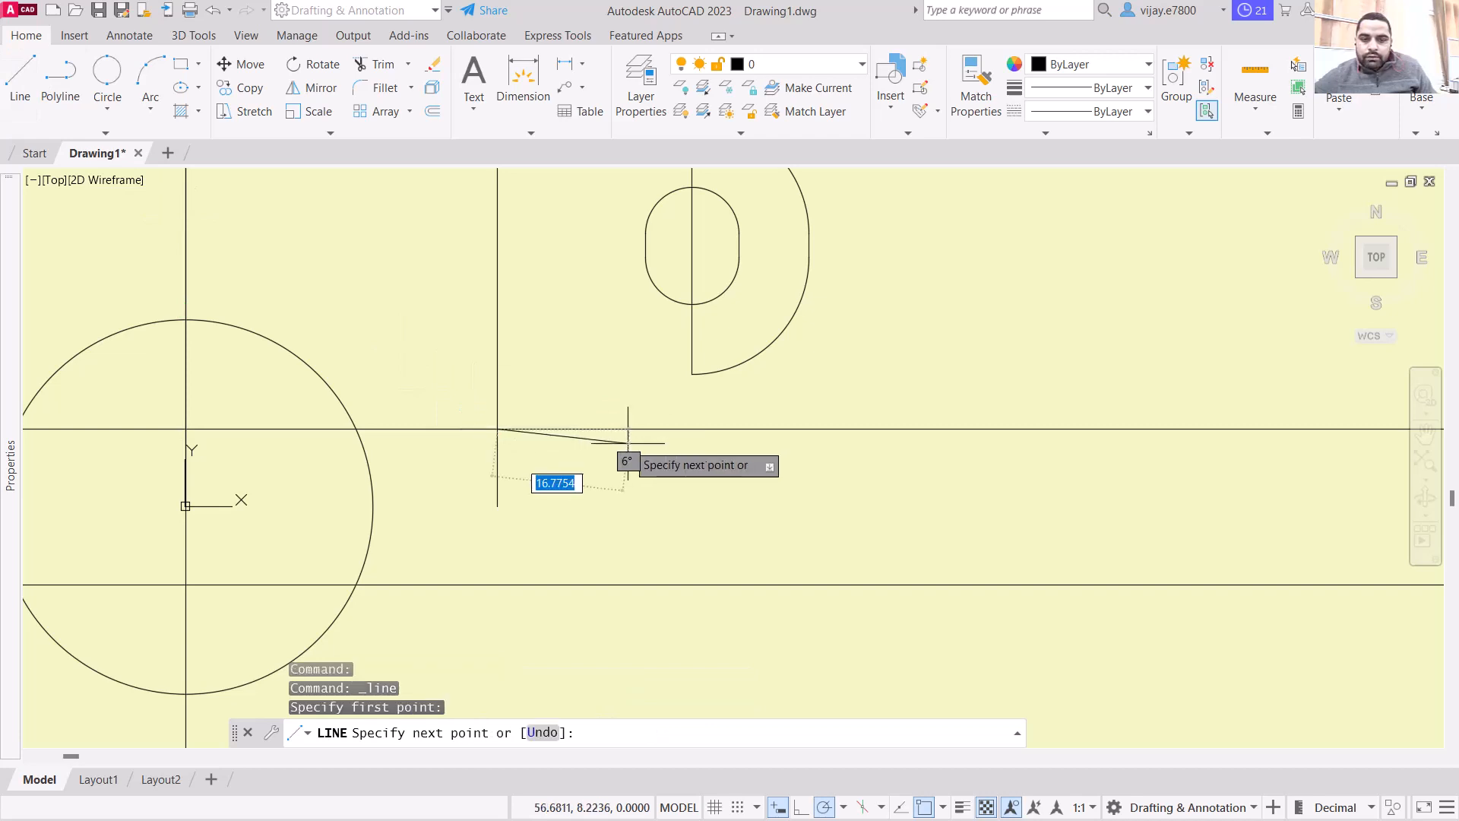
left_click(700, 374)
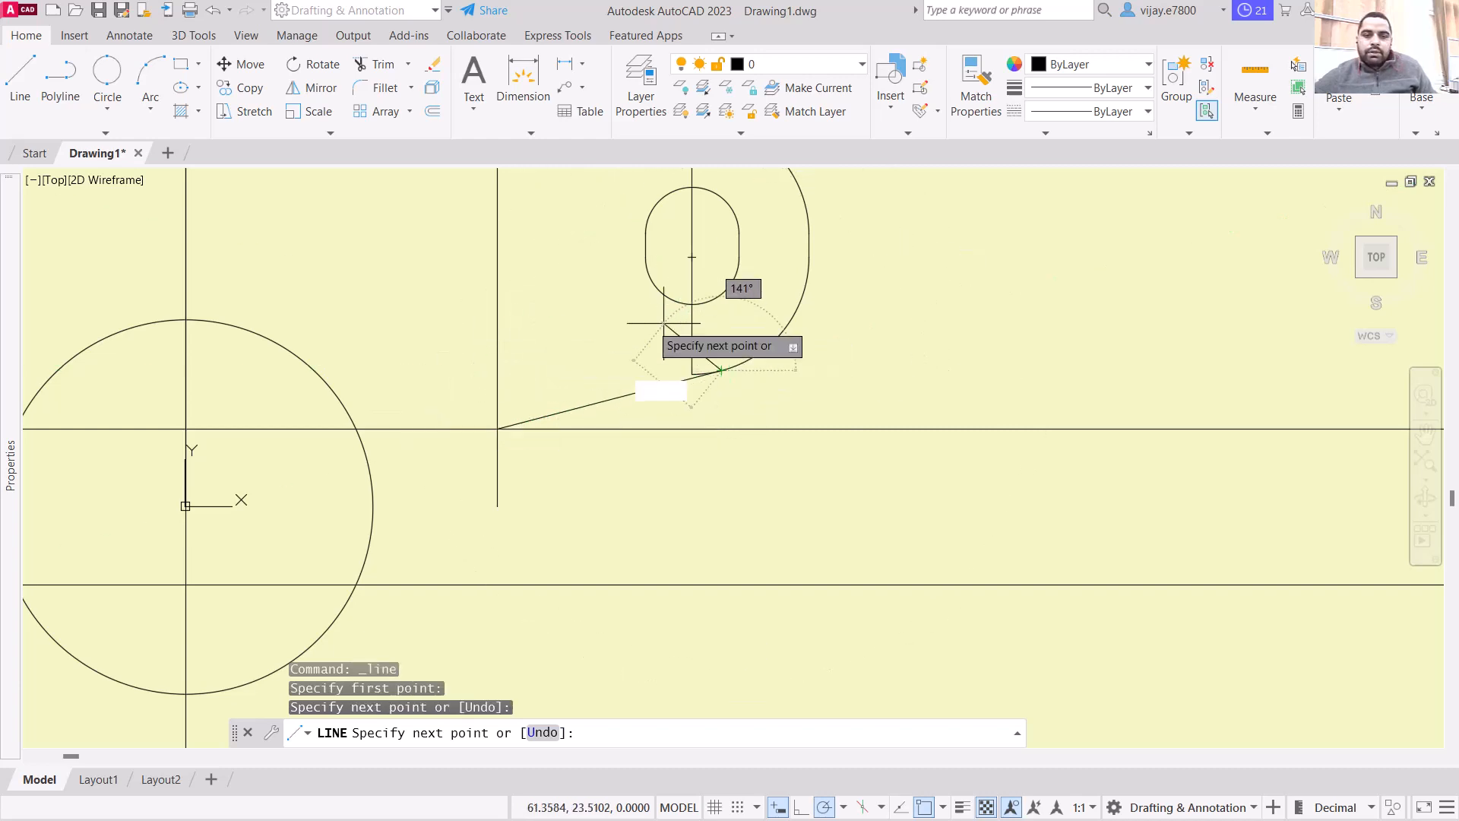
right_click(632, 328)
left_click(640, 331)
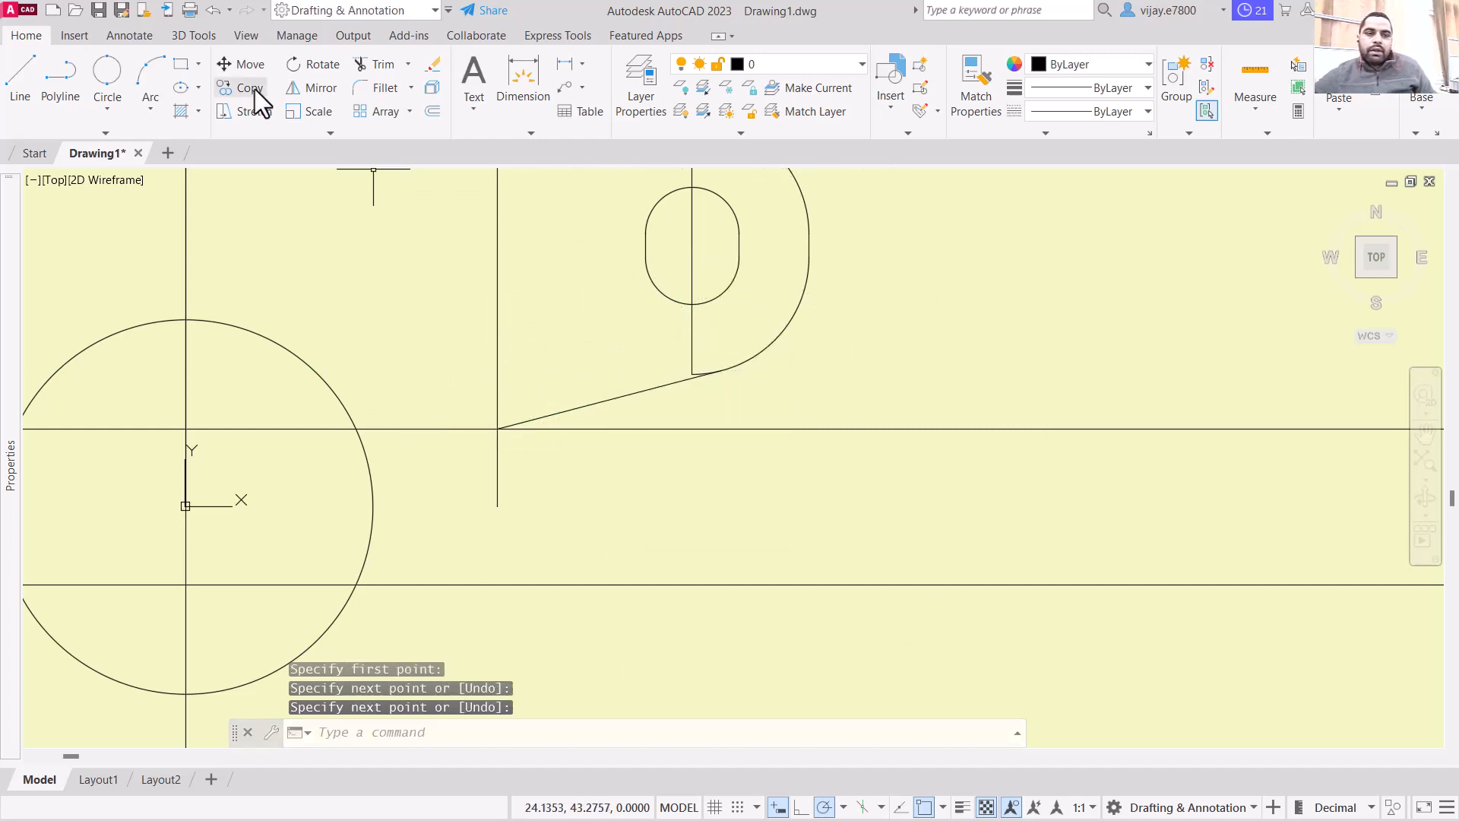
Step: Trim the slot's vertical center line, the leftover arc end below it, and the offset vertical line above the slanted edge
left_click(369, 66)
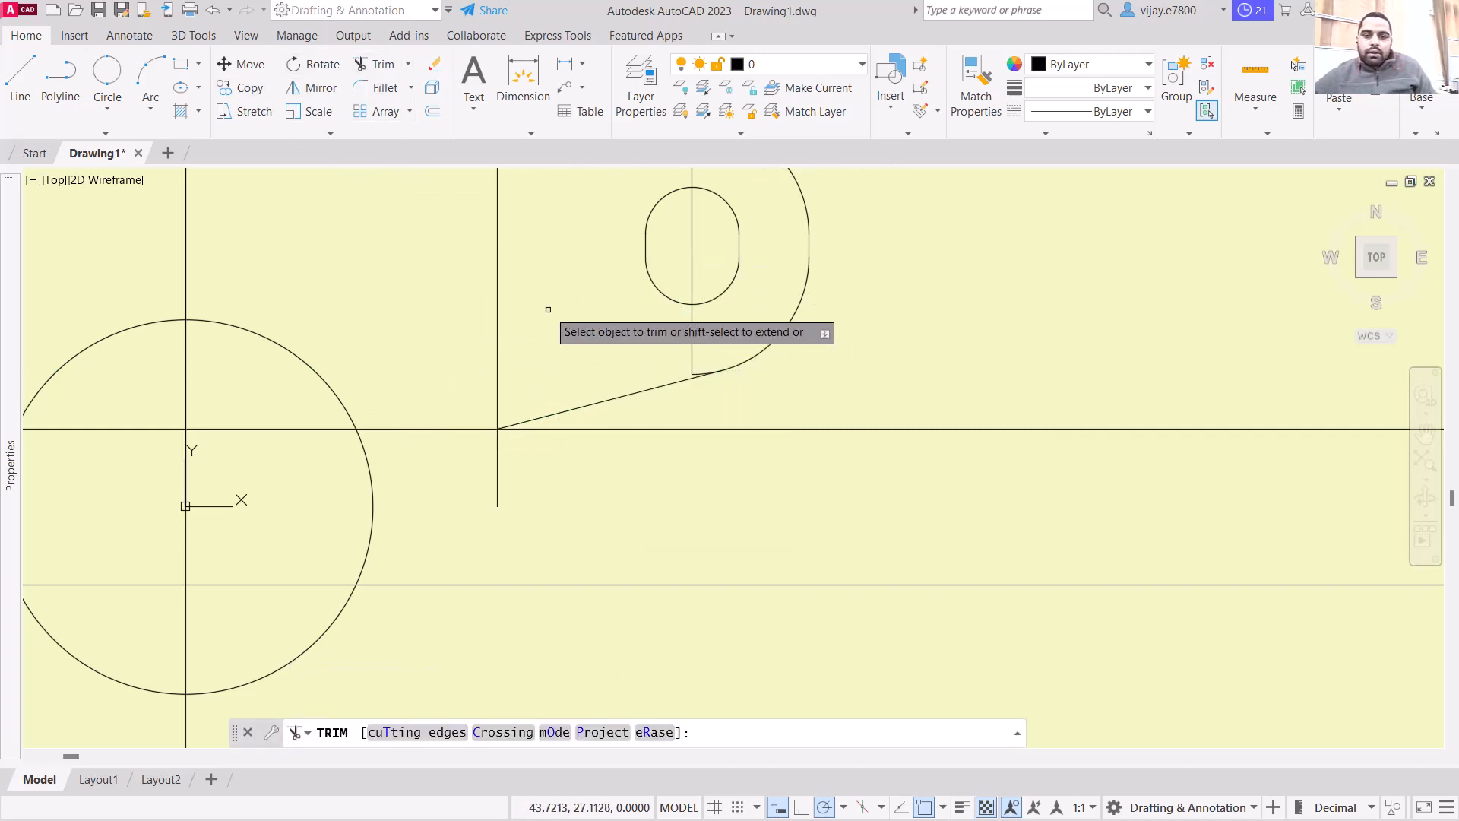
left_click(689, 351)
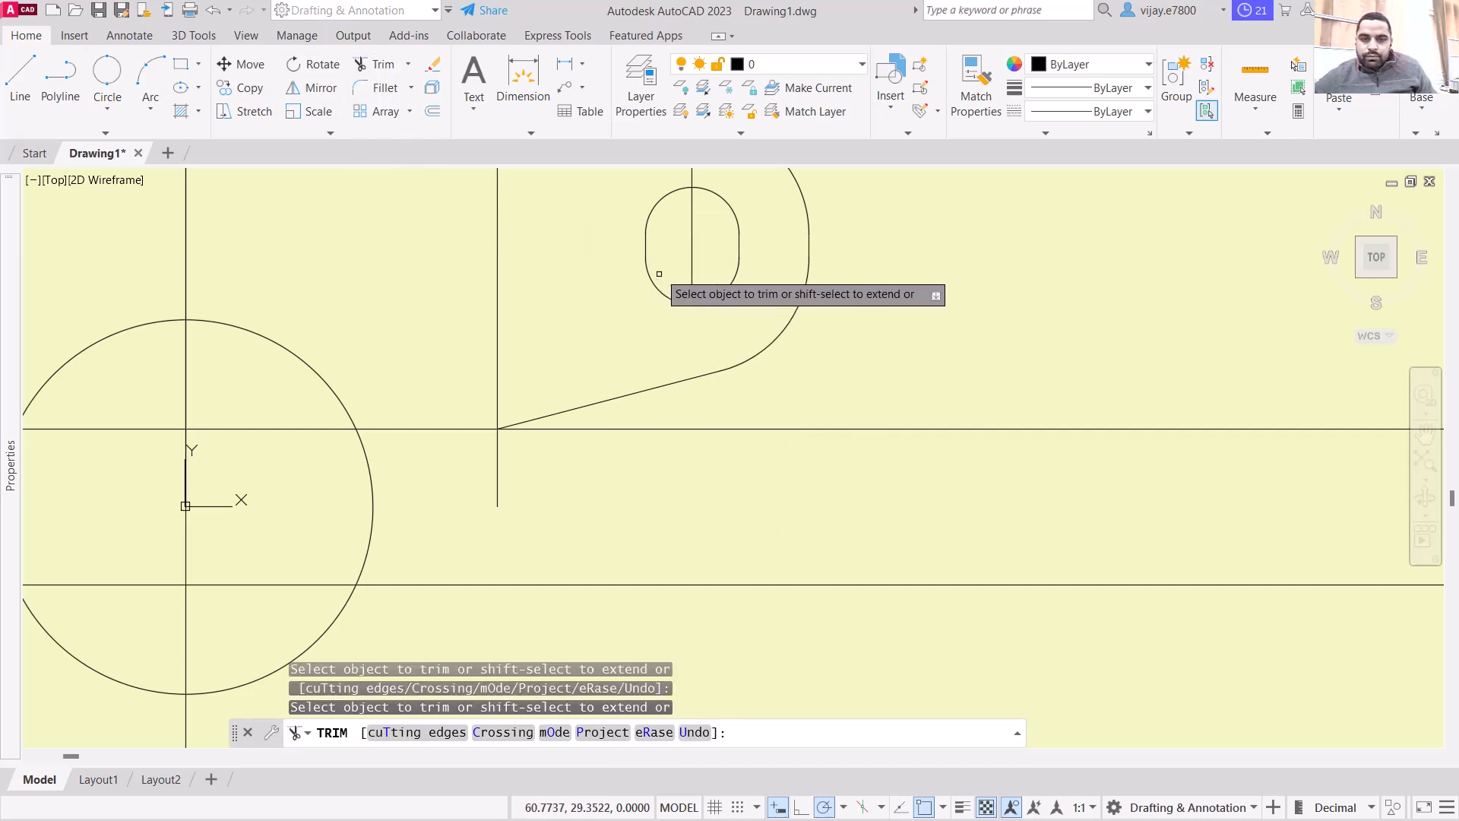
left_click(691, 270)
scroll(687, 239, "down", 2)
middle_click_drag(688, 238, 675, 302)
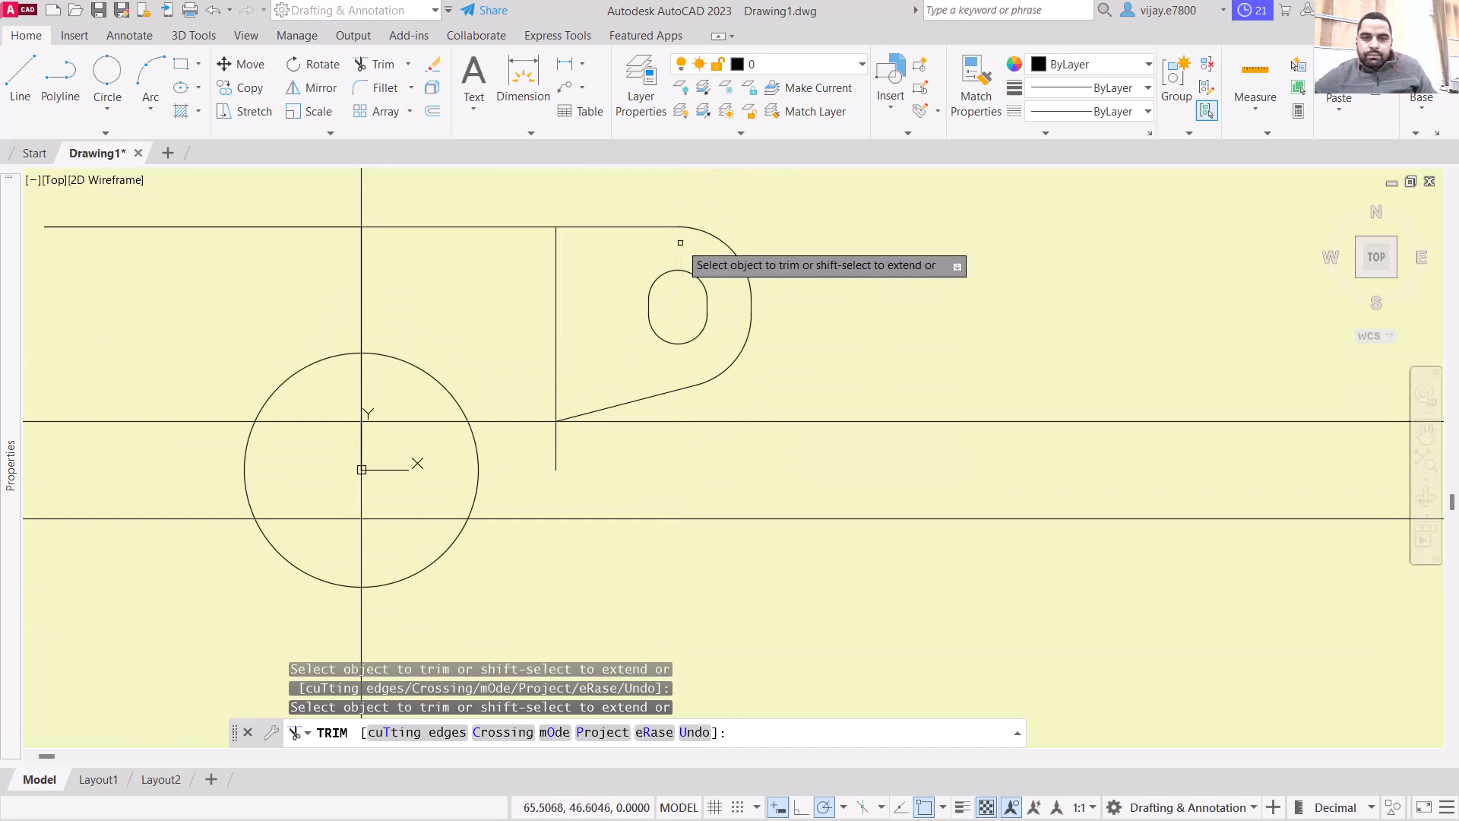
left_click(554, 283)
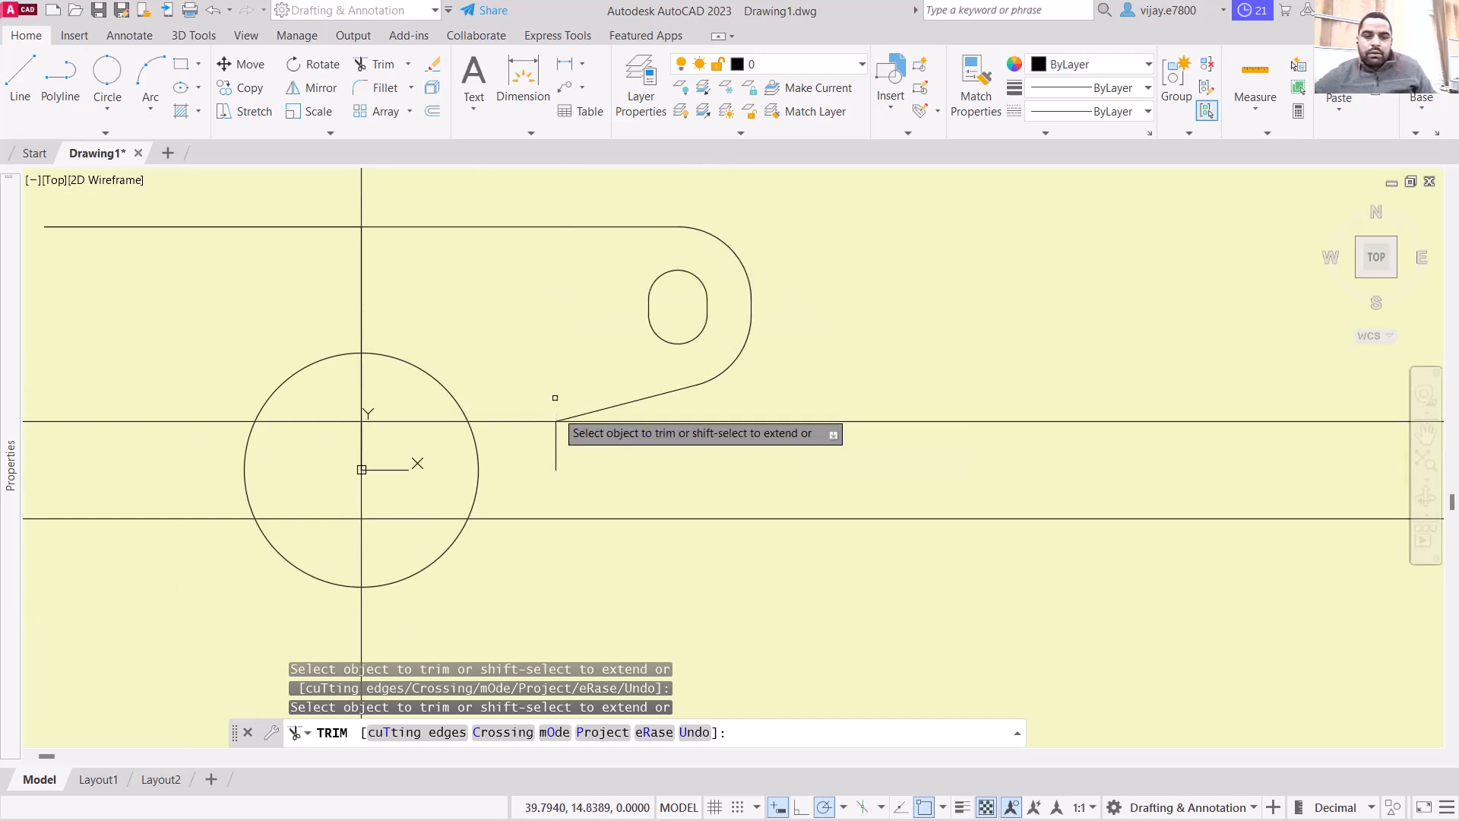
right_click(532, 324)
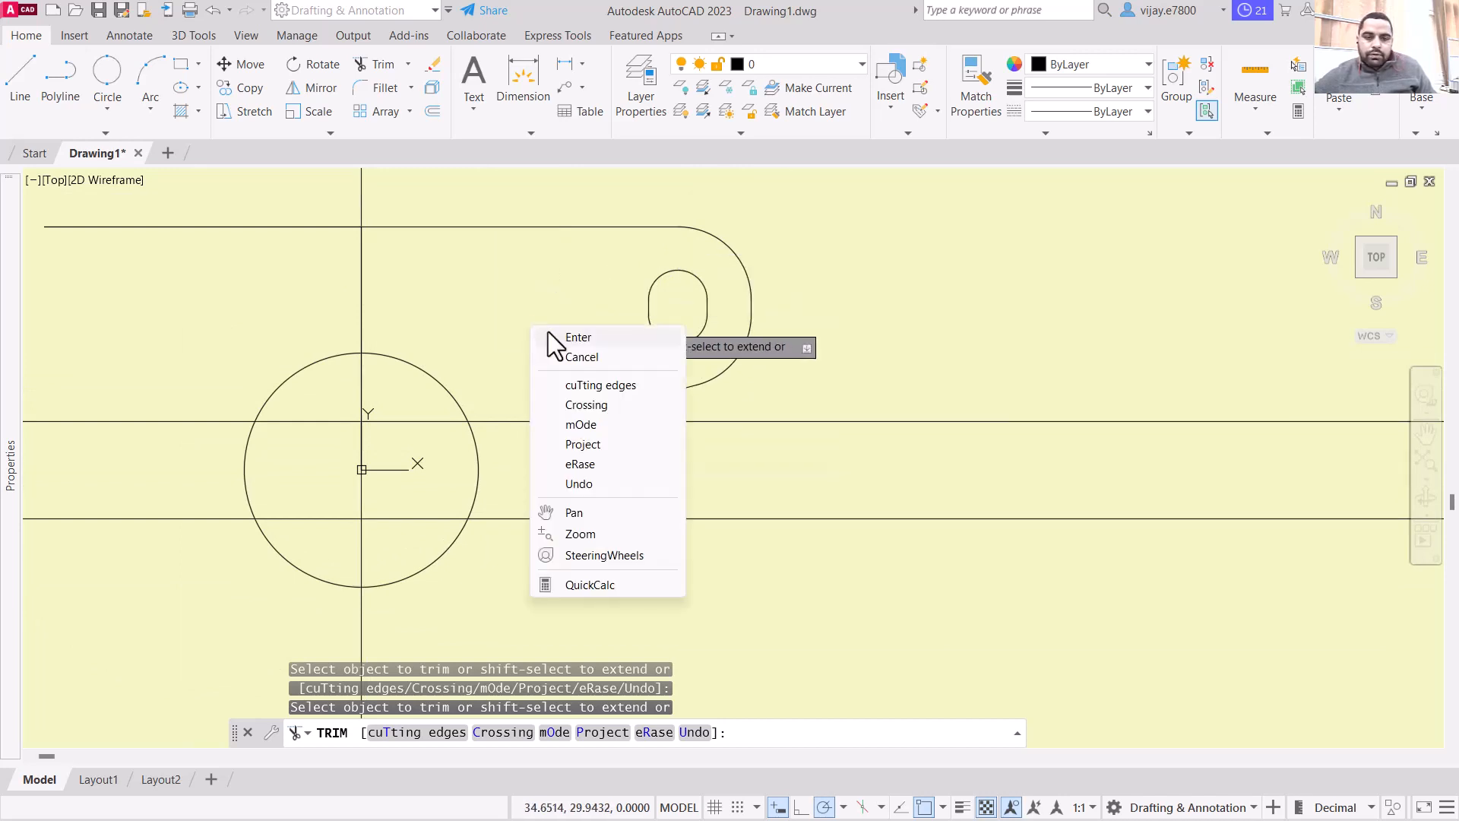
left_click(550, 333)
Step: Extend the short vertical edge below the slanted line down to the lower horizontal line
left_click(406, 64)
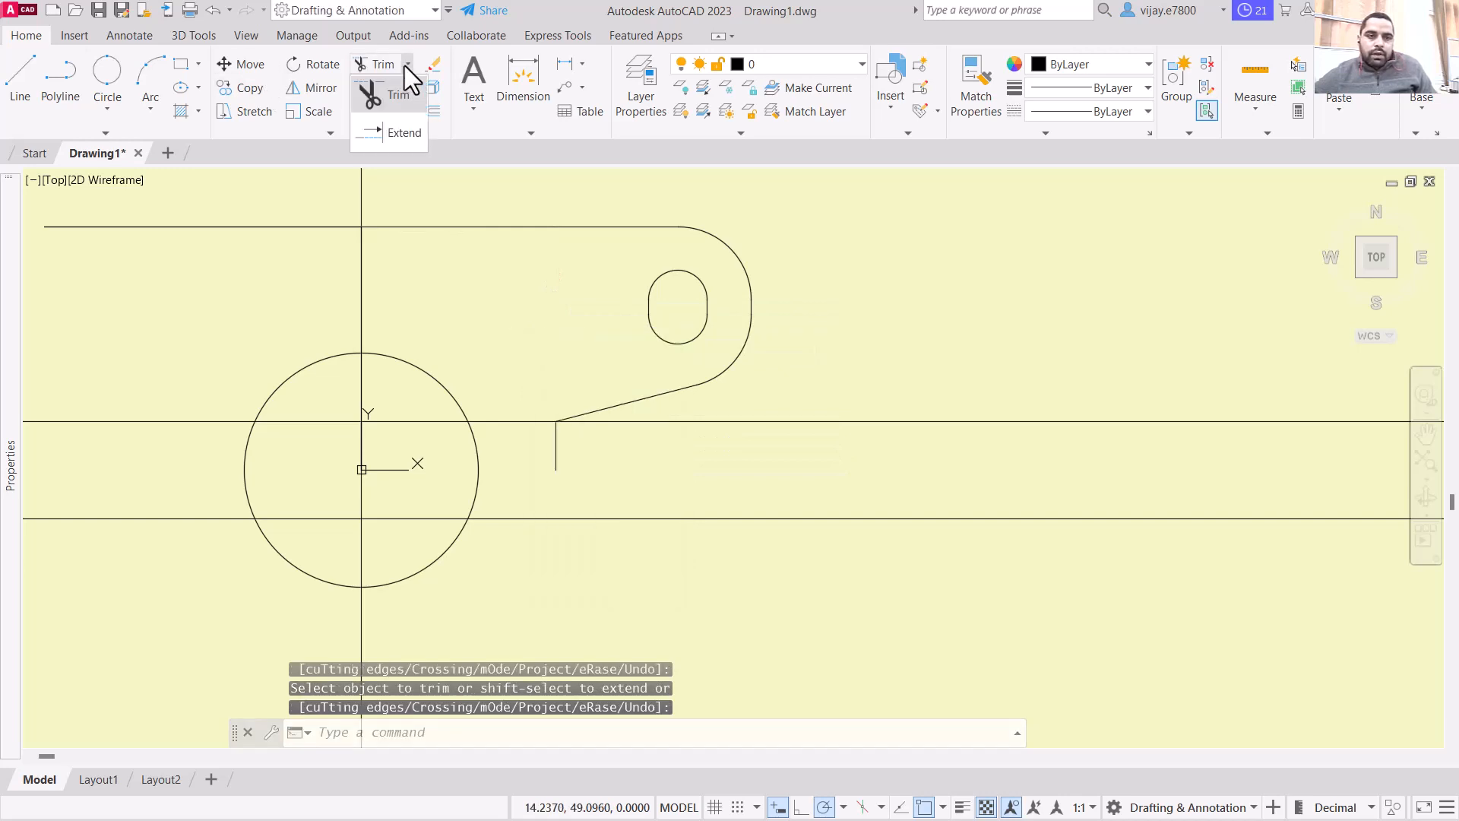
left_click(395, 133)
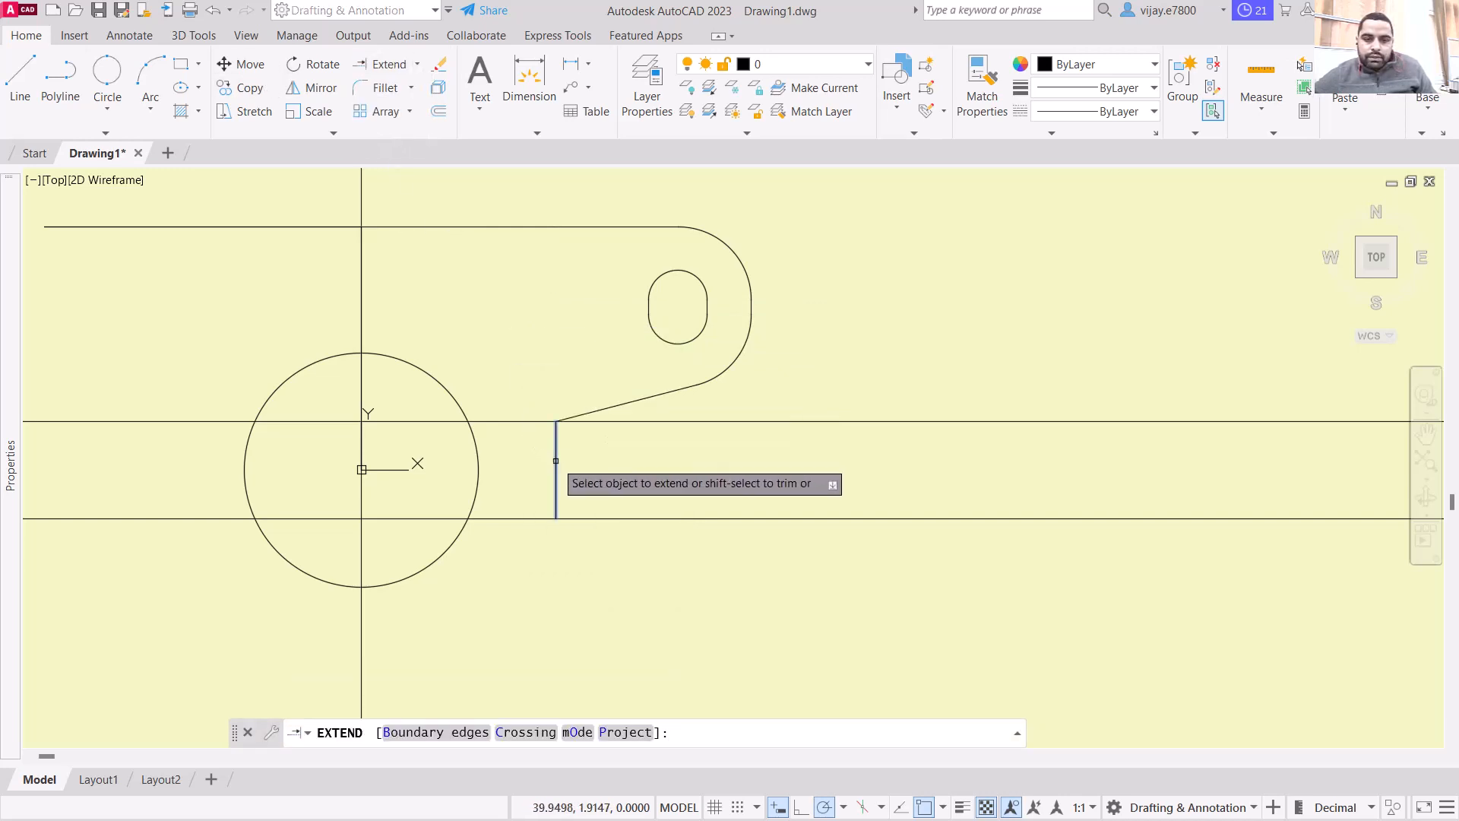
left_click(556, 460)
right_click(559, 336)
left_click(569, 336)
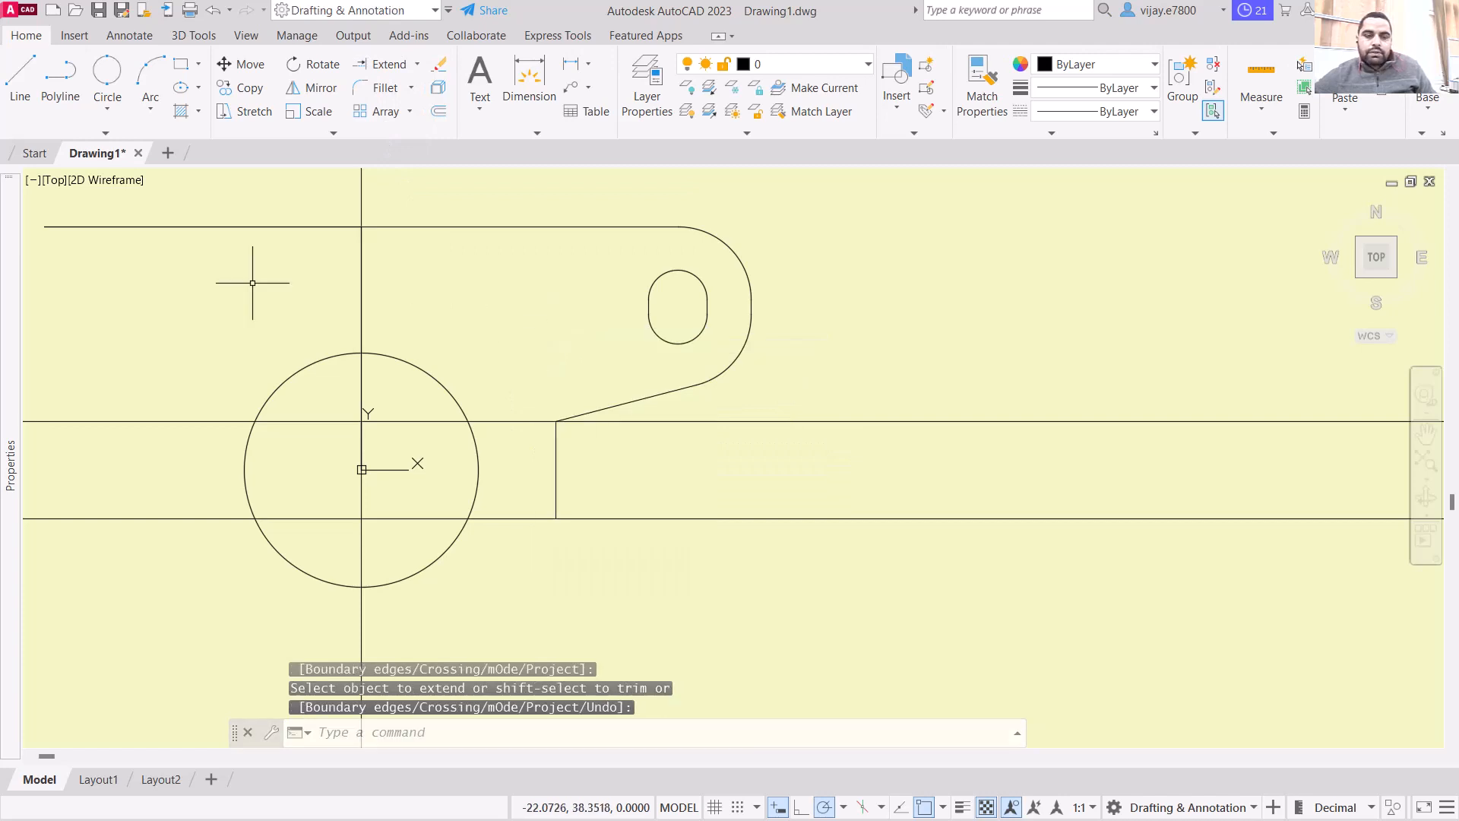
Step: Mirror the upper-right slot, its outer arcs, slanted edge and short vertical edge about the vertical center line, keeping the source objects
middle_click_drag(272, 295, 559, 327)
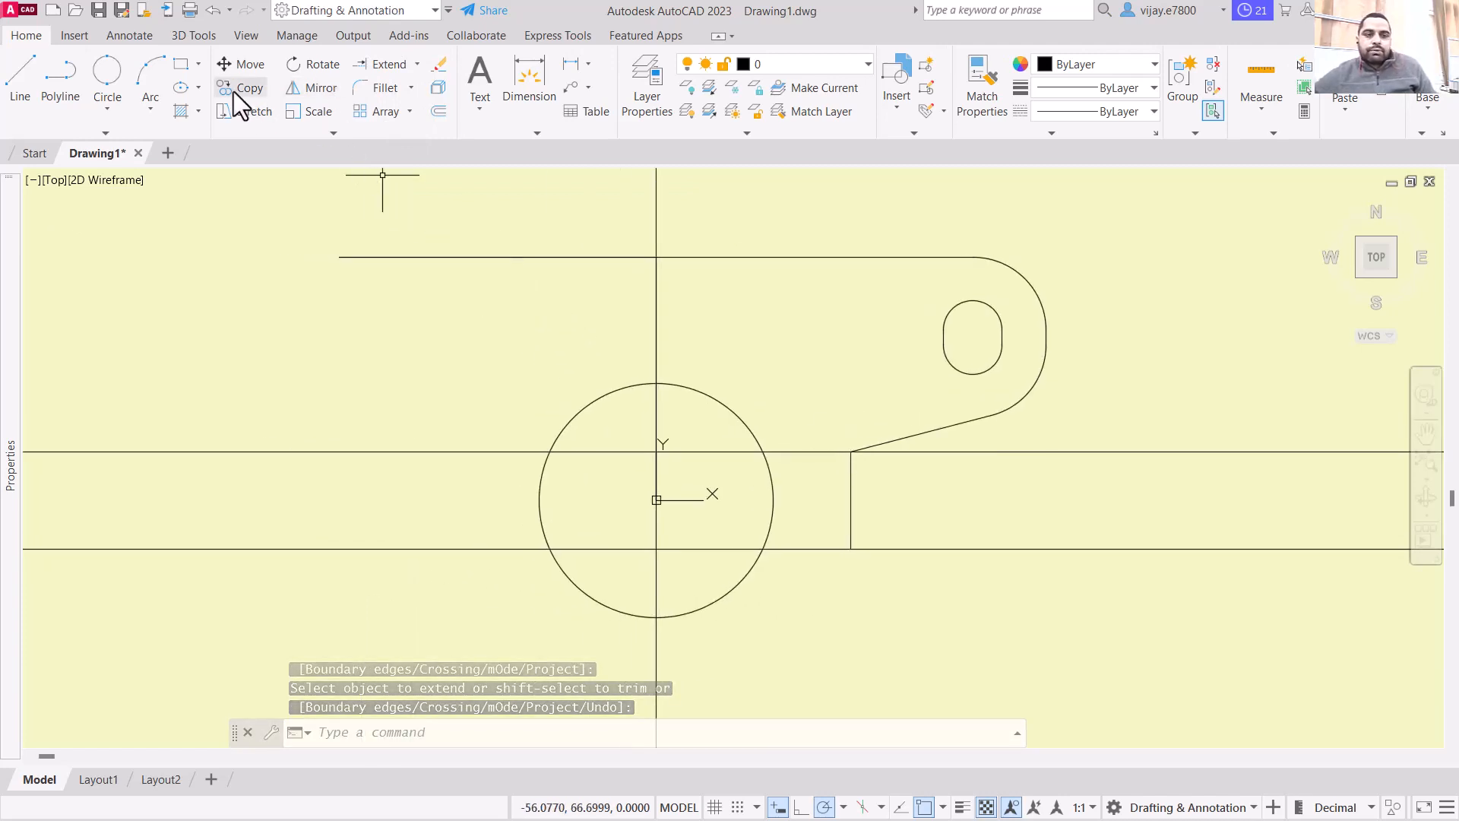
left_click(307, 91)
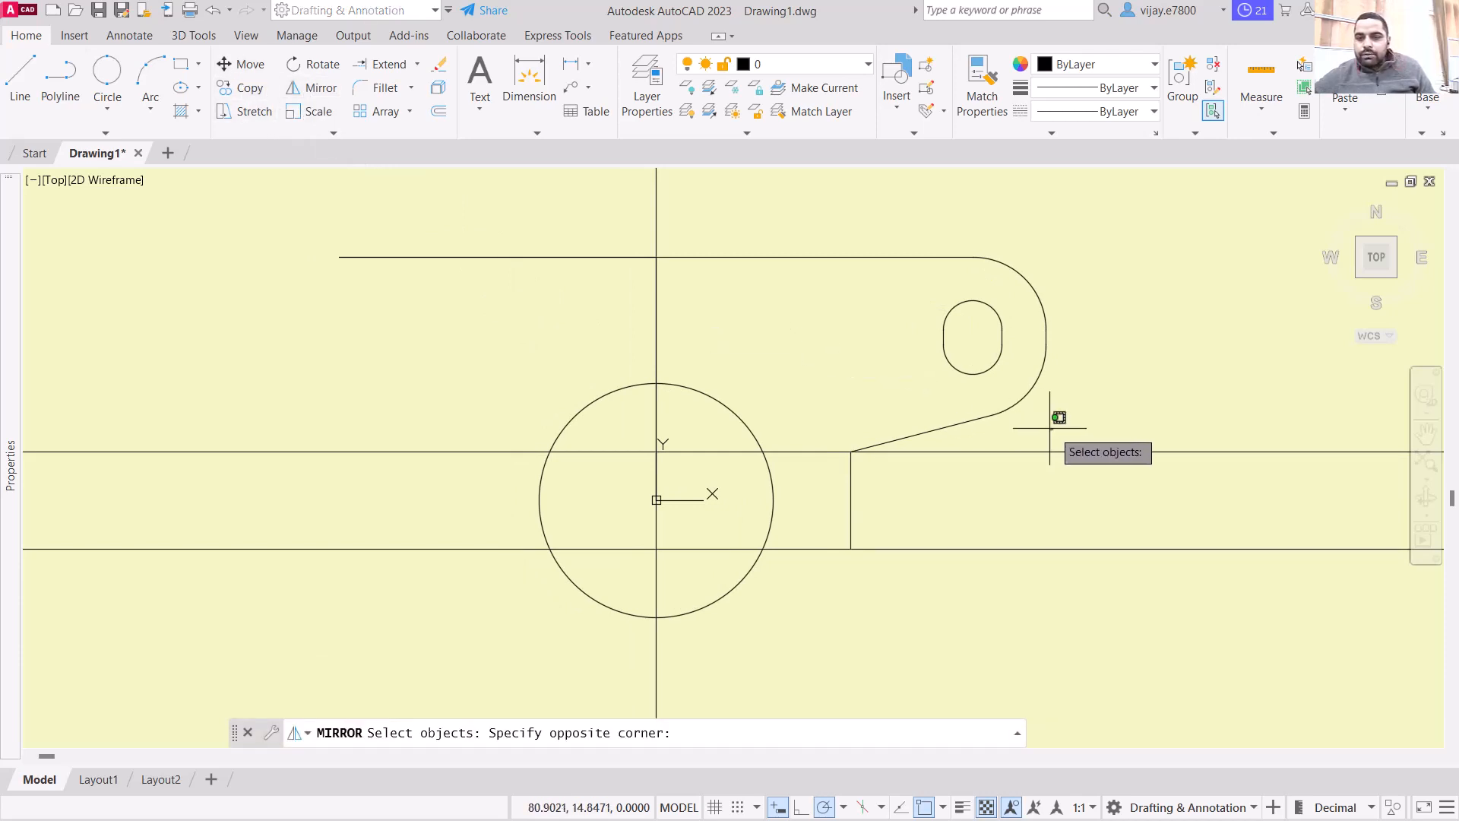
left_click(937, 310)
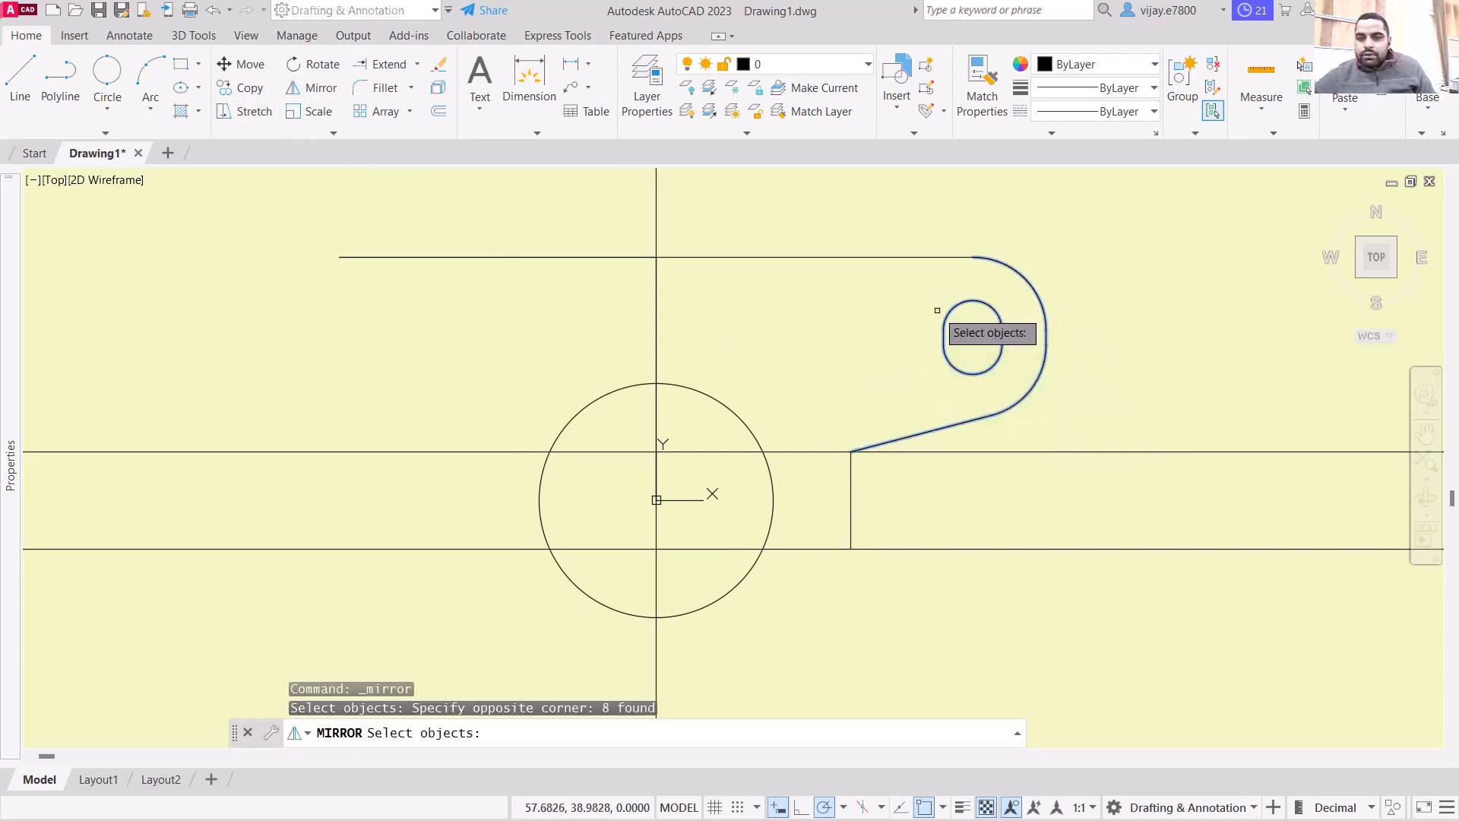
left_click(851, 520)
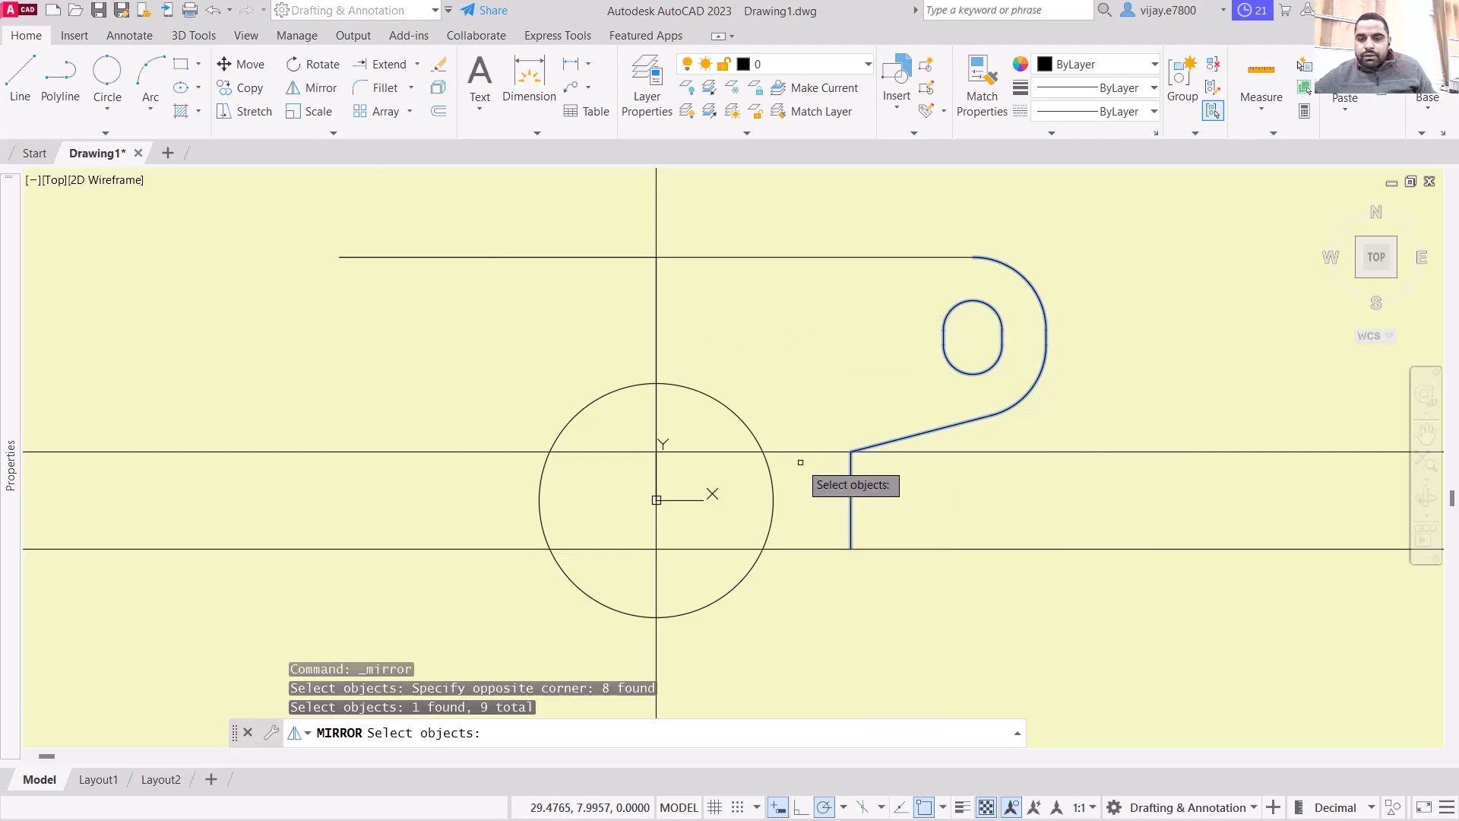
key("Return")
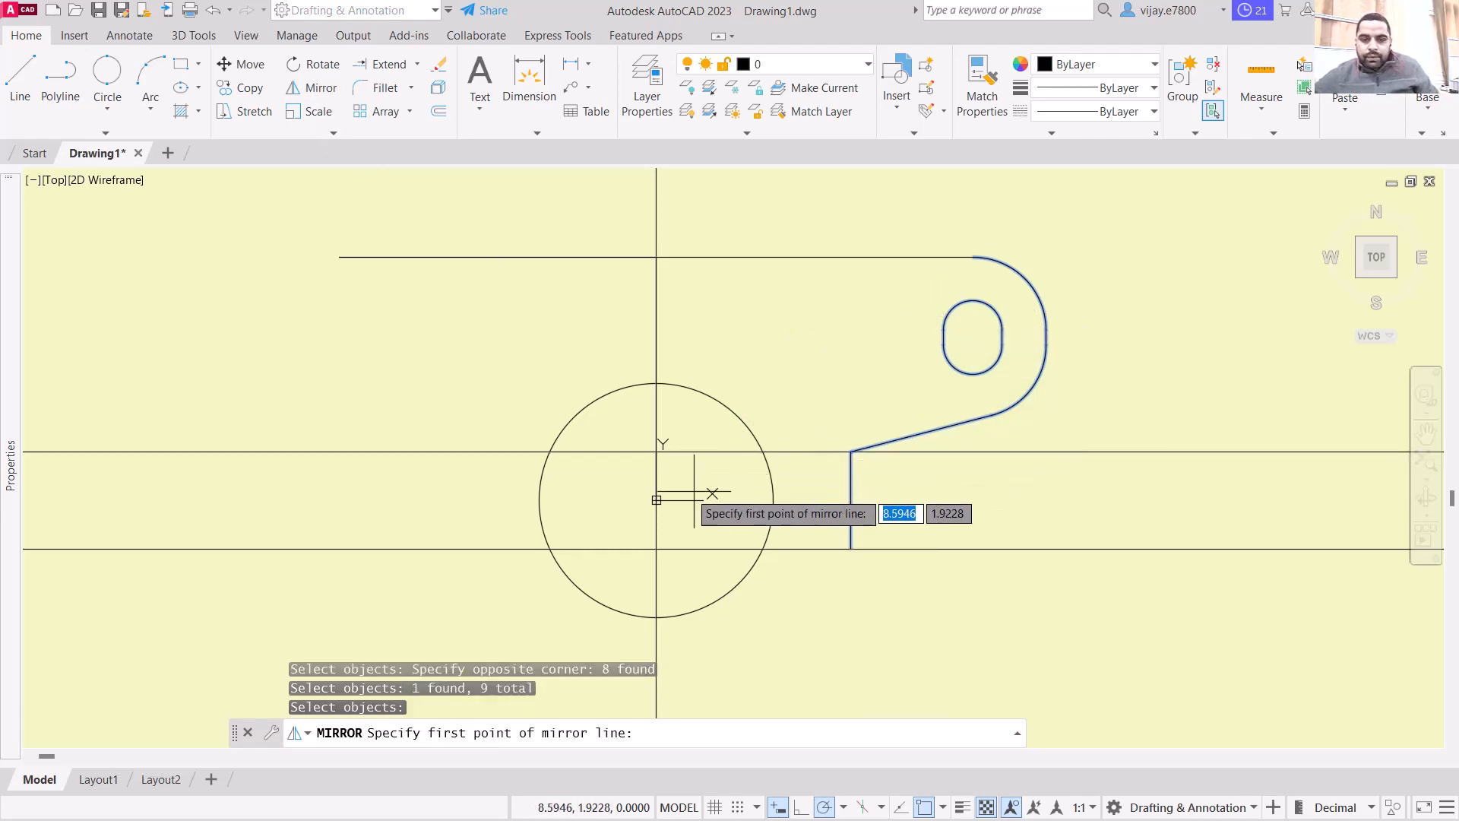
left_click(657, 500)
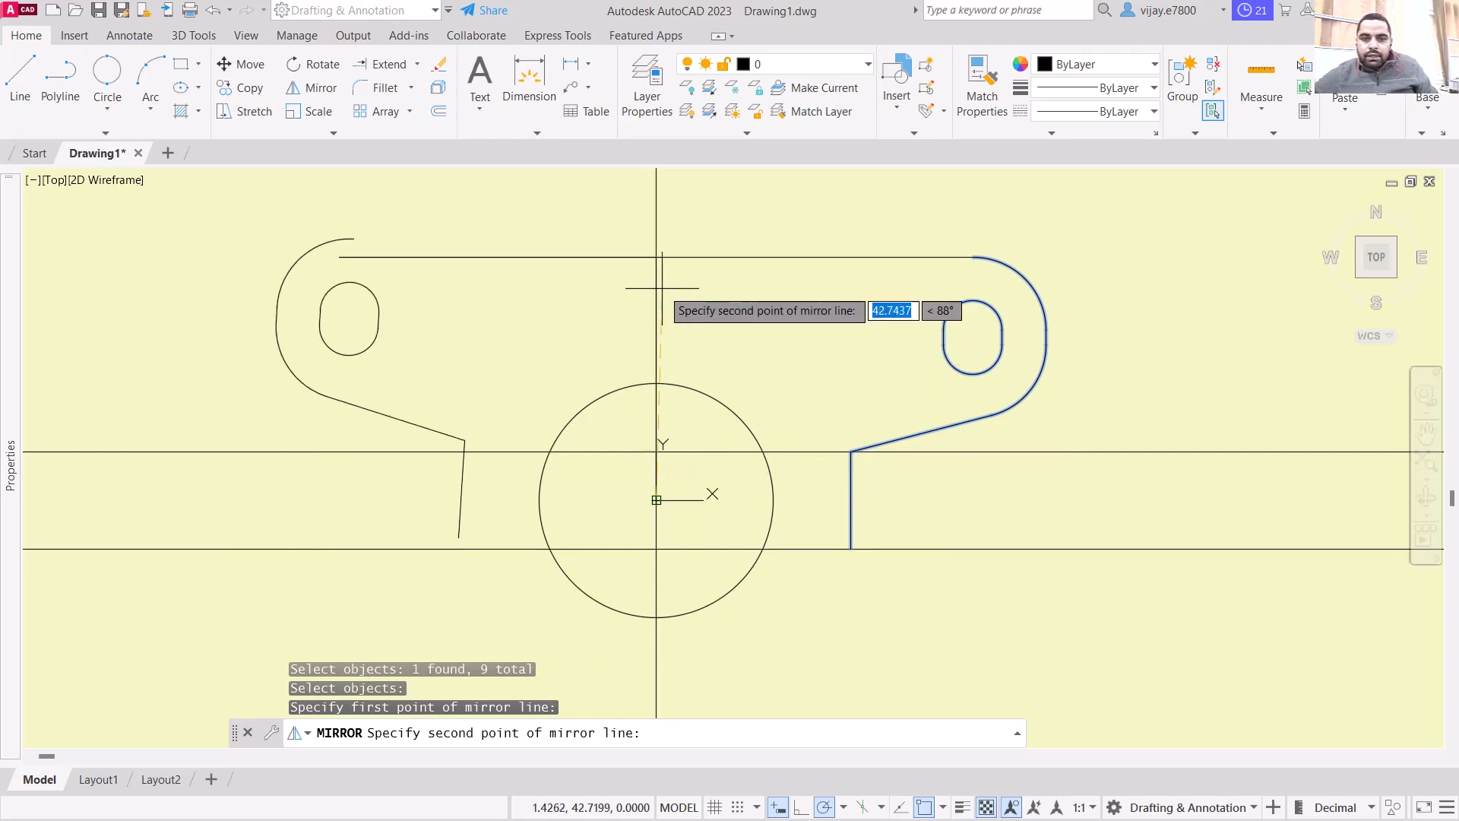
left_click(657, 257)
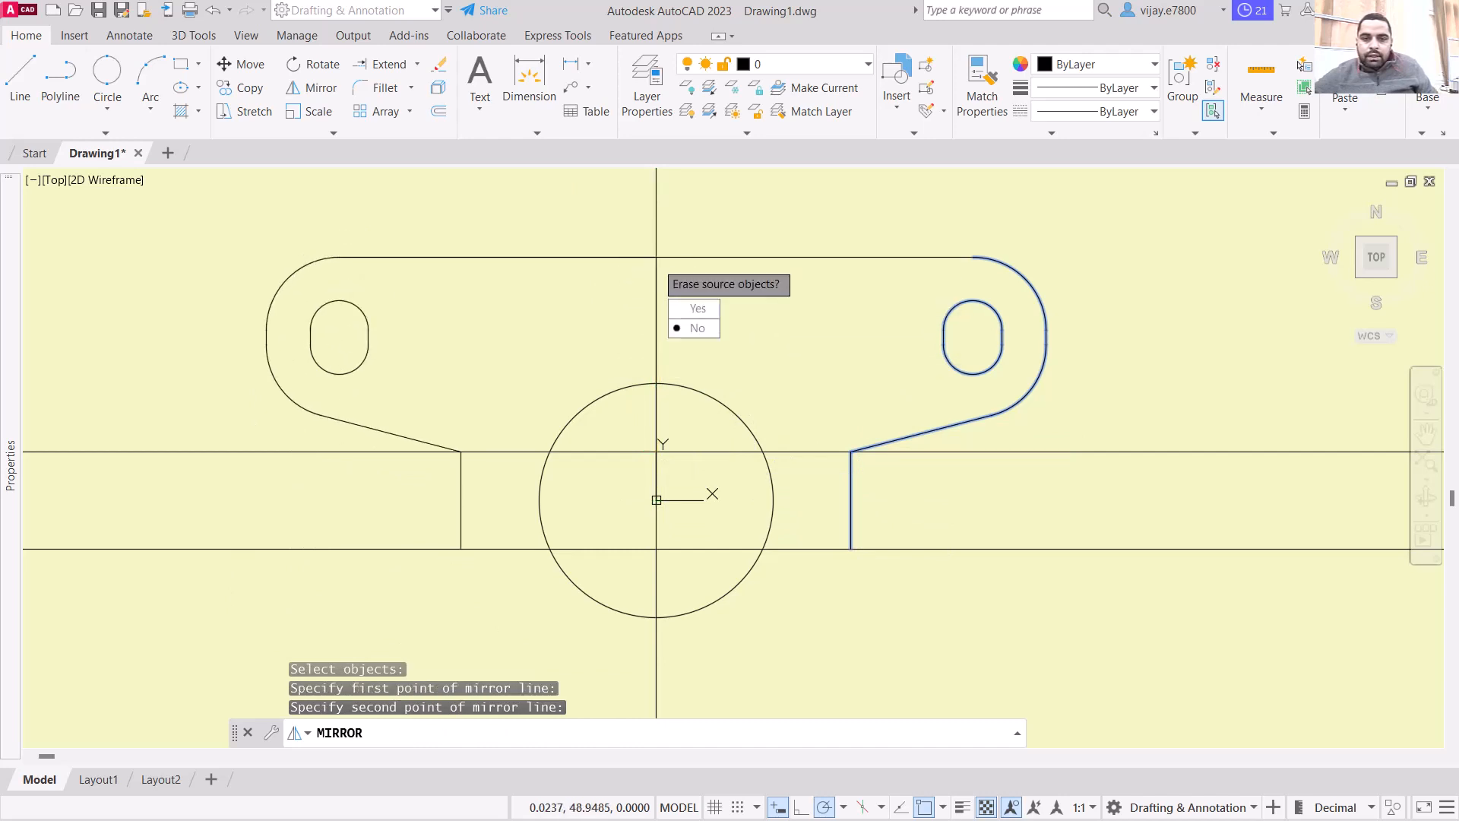
left_click(698, 327)
Step: Examine the reference drawing for the position and size of the small rounded notch on the large central circle
scroll(403, 377, "down", 2)
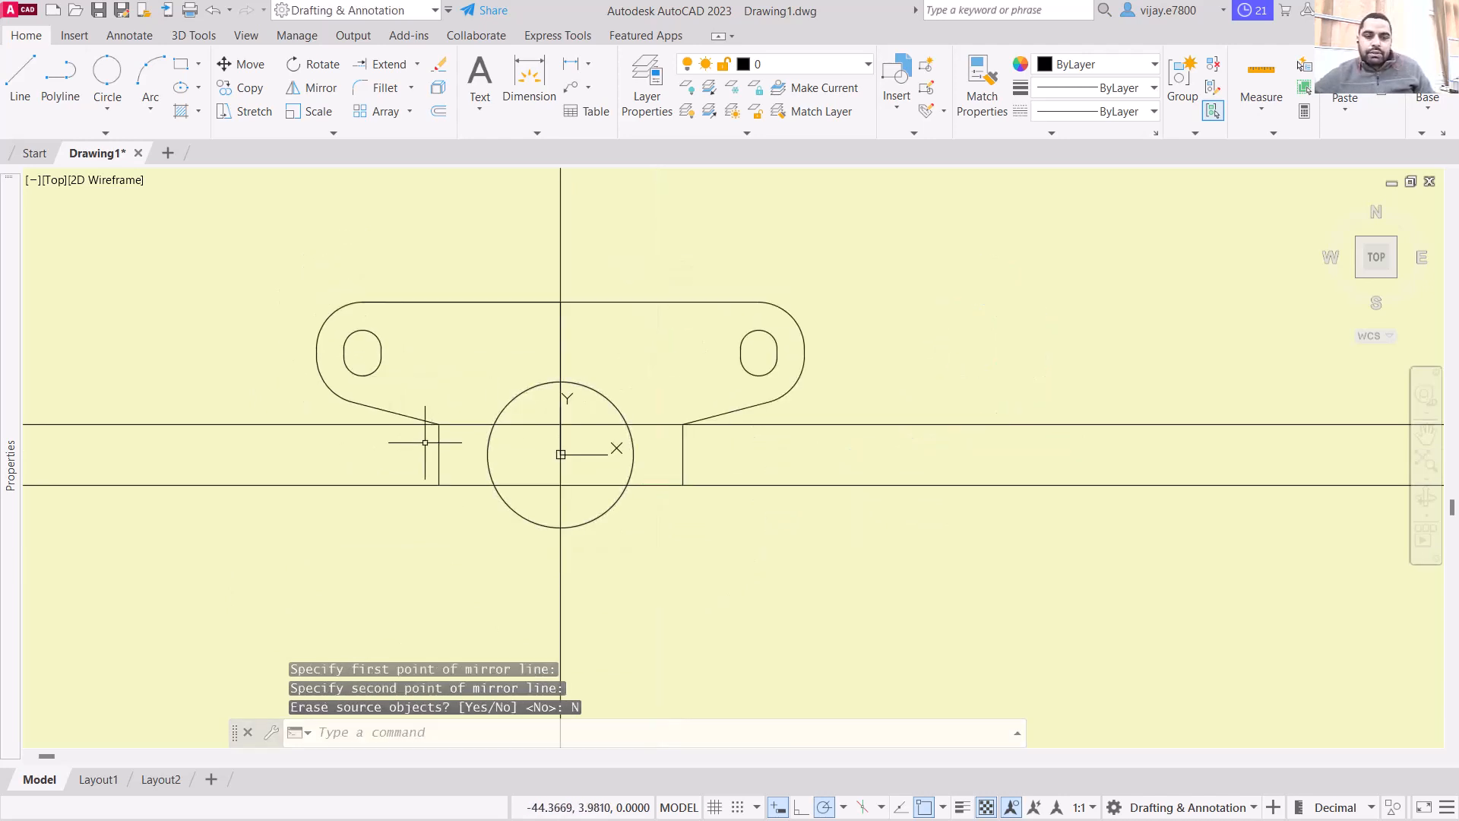
scroll(576, 371, "down", 2)
middle_click_drag(1049, 334, 293, 410)
scroll(877, 324, "down", 2)
middle_click_drag(847, 320, 625, 460)
scroll(625, 461, "up", 1)
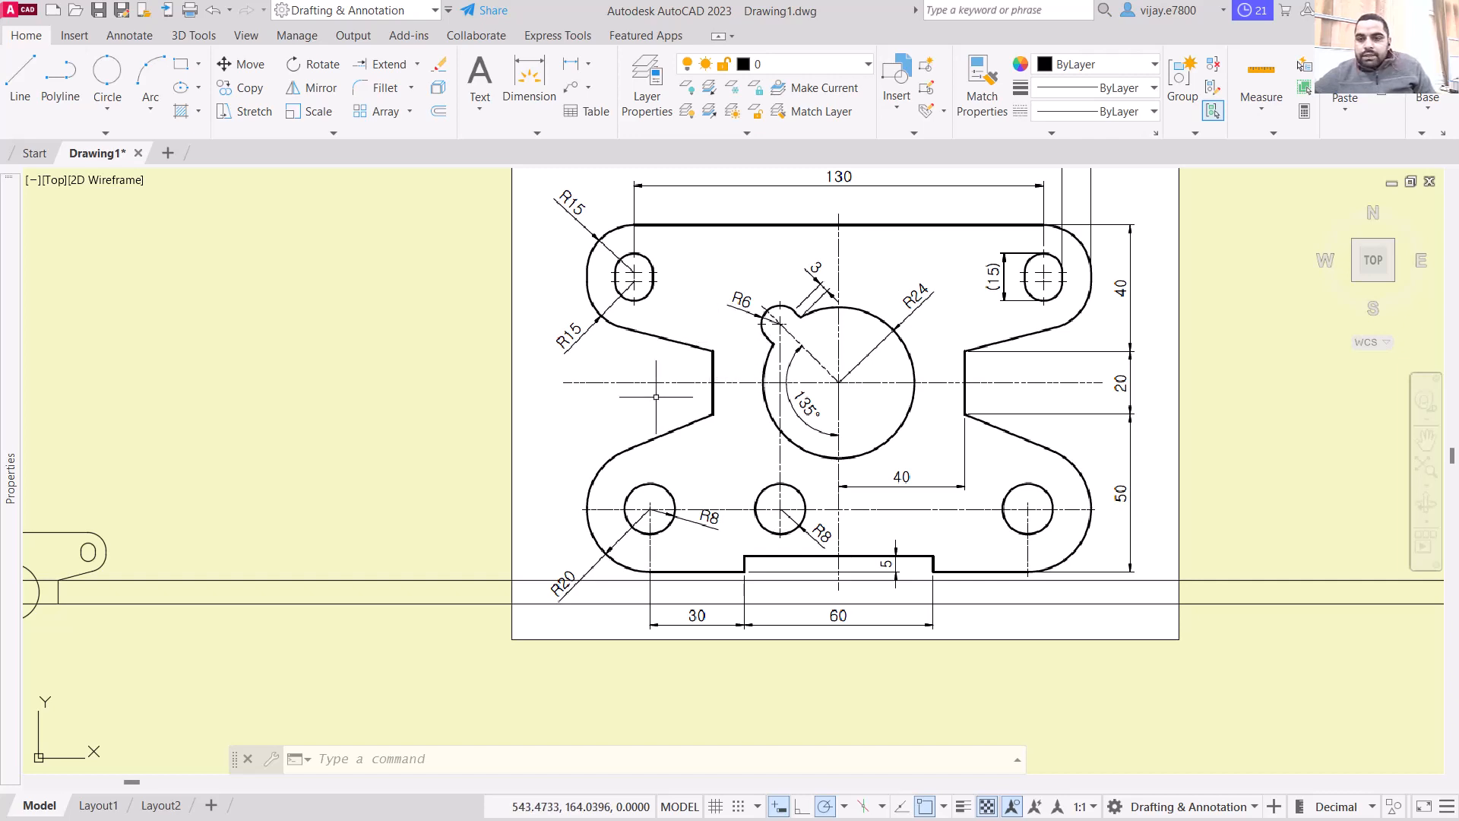
scroll(774, 357, "down", 2)
scroll(768, 360, "up", 2)
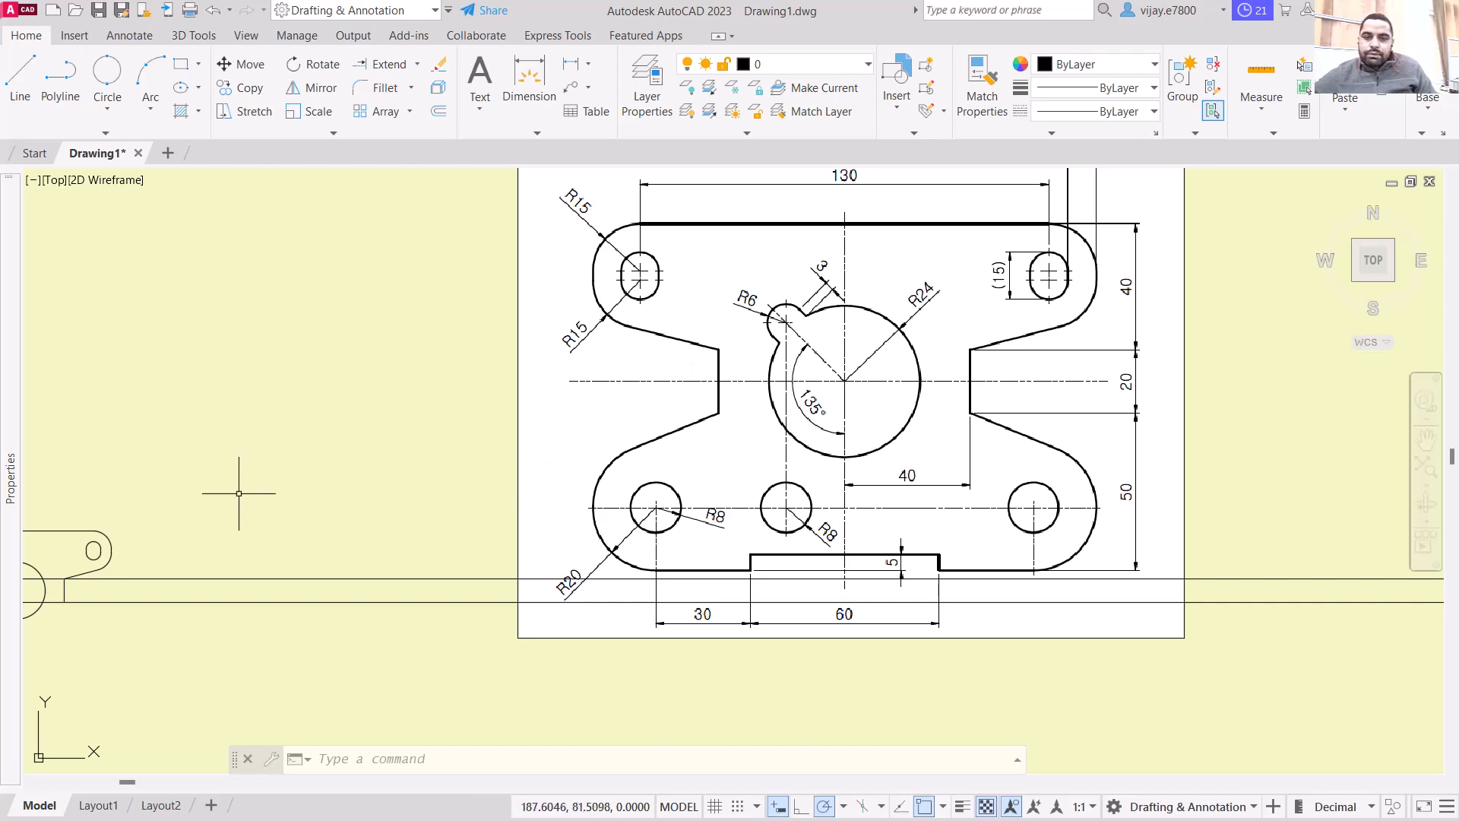
middle_click_drag(238, 493, 674, 394)
scroll(674, 395, "up", 2)
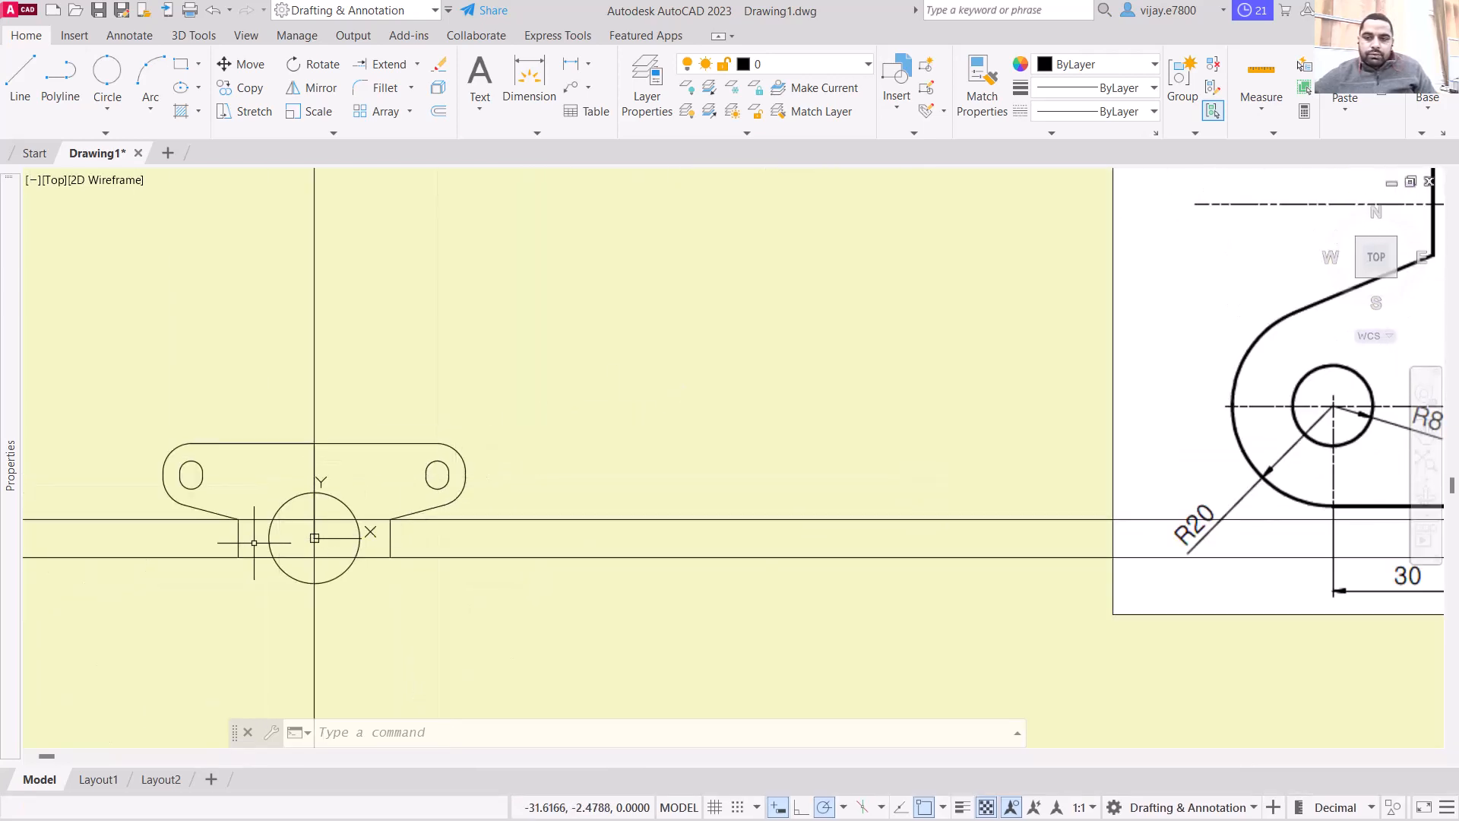
scroll(254, 543, "up", 4)
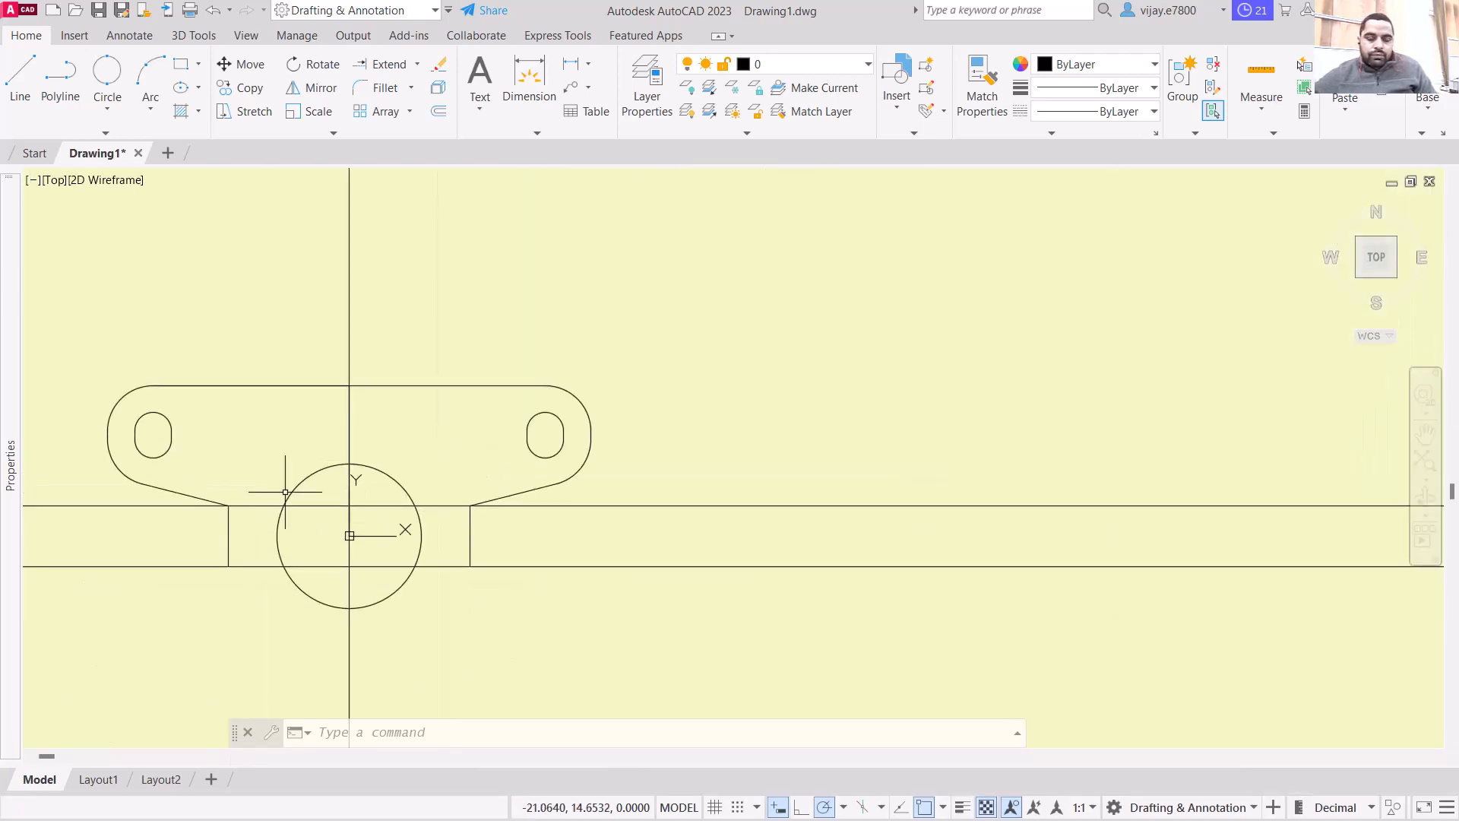
Step: Draw a line from the large circle's center, 27 long at an angle of 135°
left_click(19, 90)
left_click(400, 548)
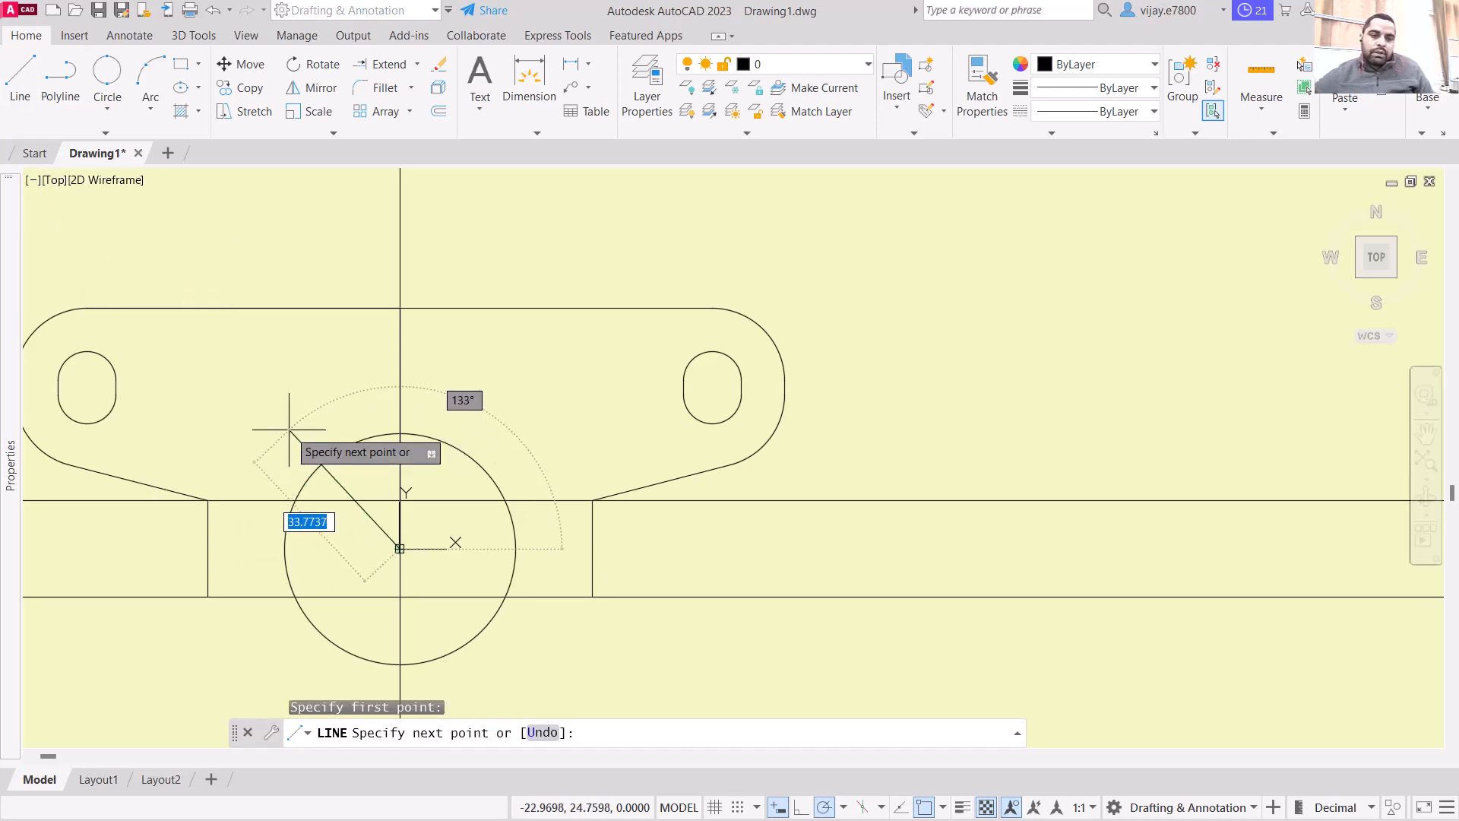
scroll(289, 430, "down", 5)
scroll(962, 326, "down", 4)
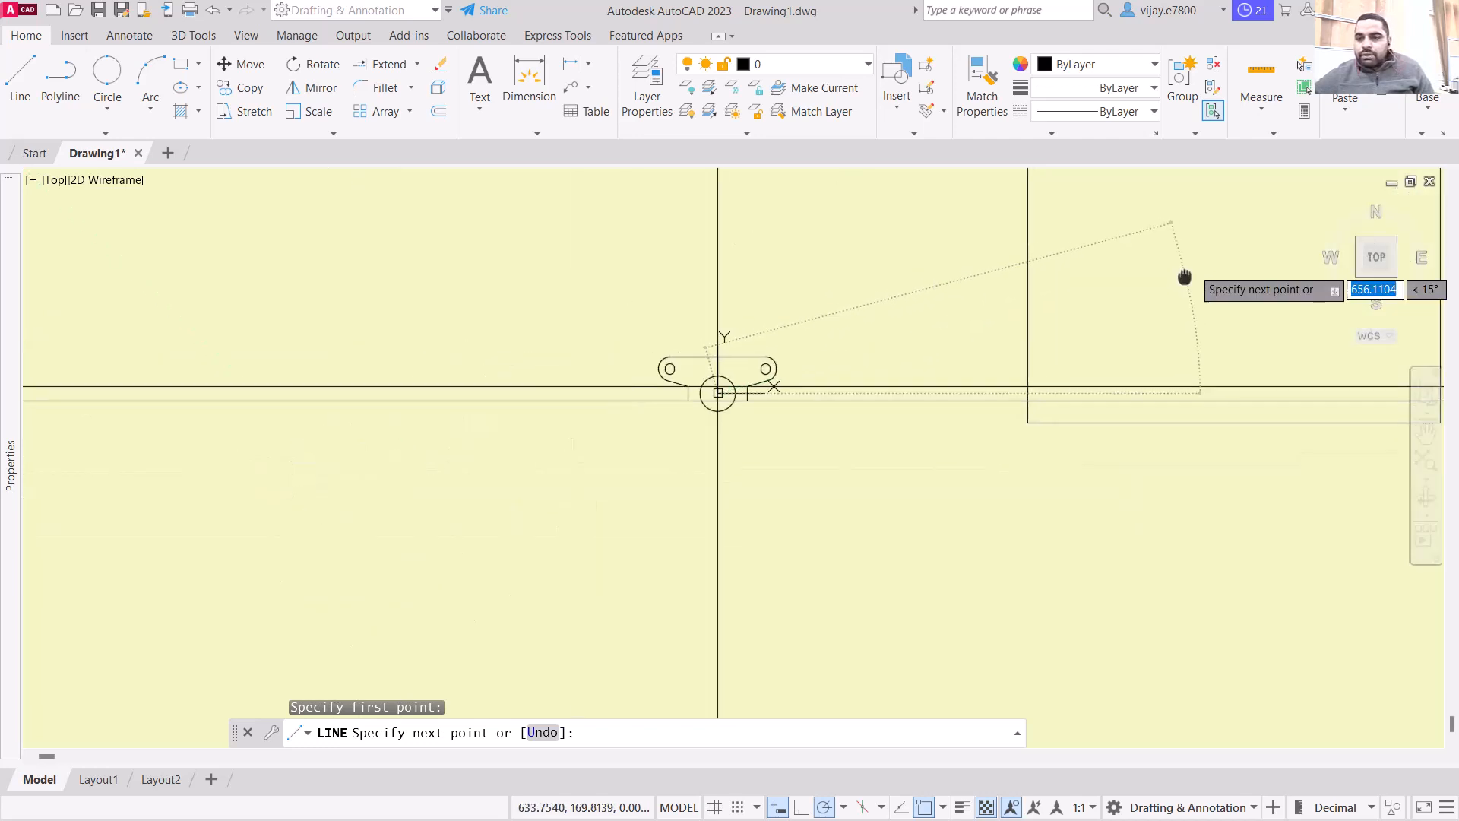
middle_click_drag(1184, 277, 848, 424)
scroll(874, 396, "up", 6)
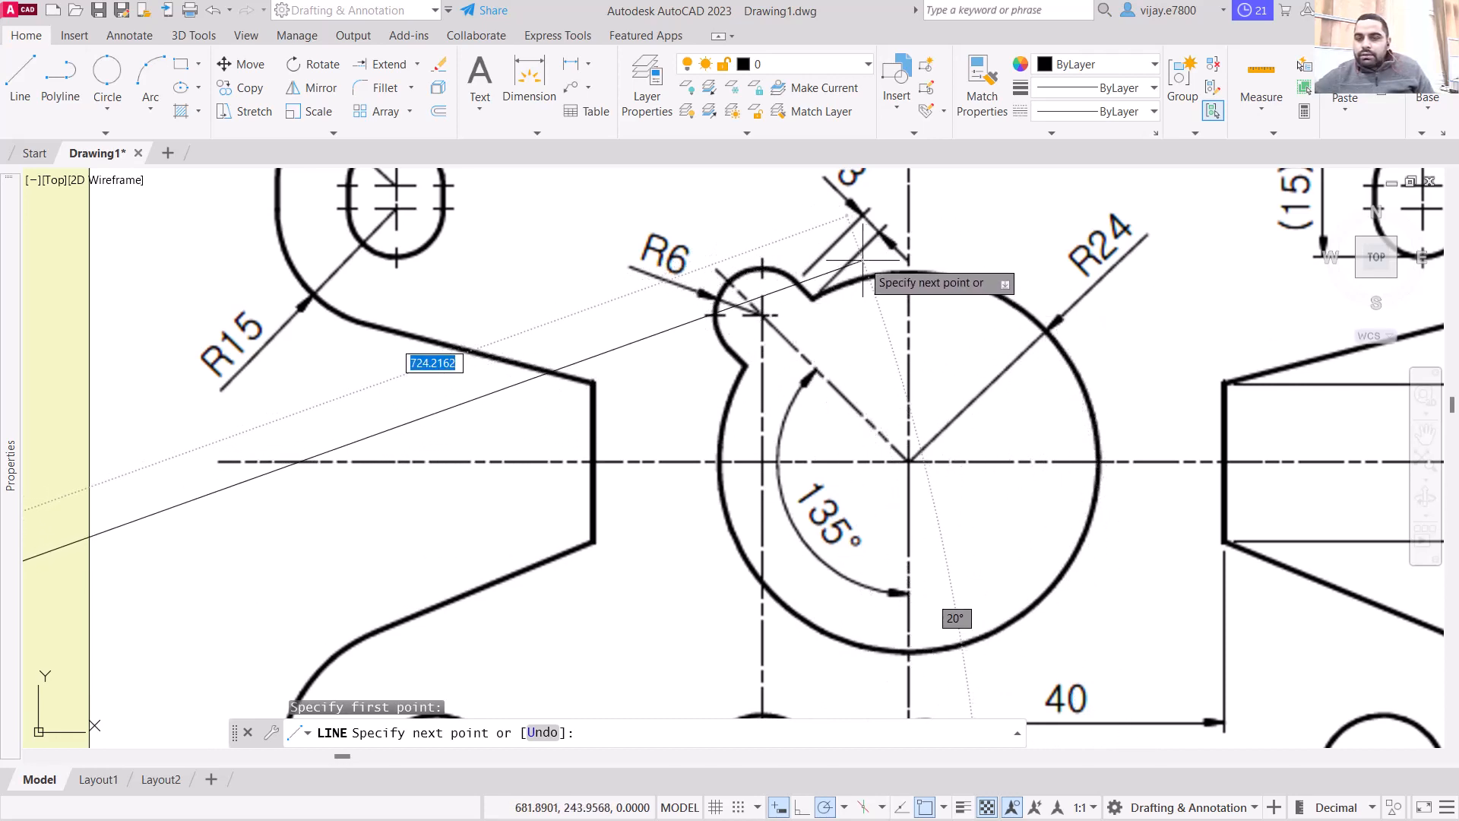
scroll(684, 384, "down", 5)
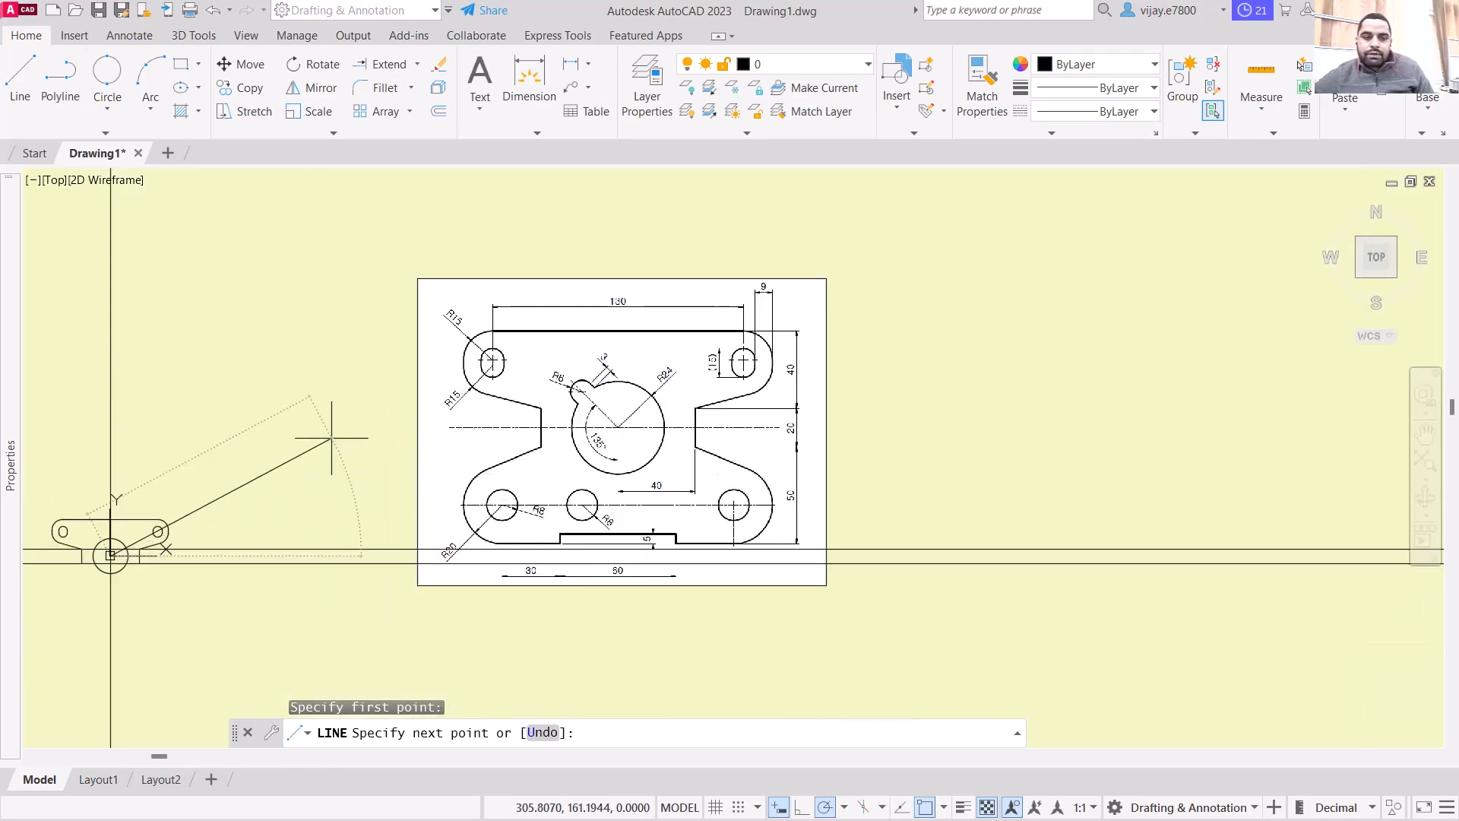
scroll(331, 438, "up", 2)
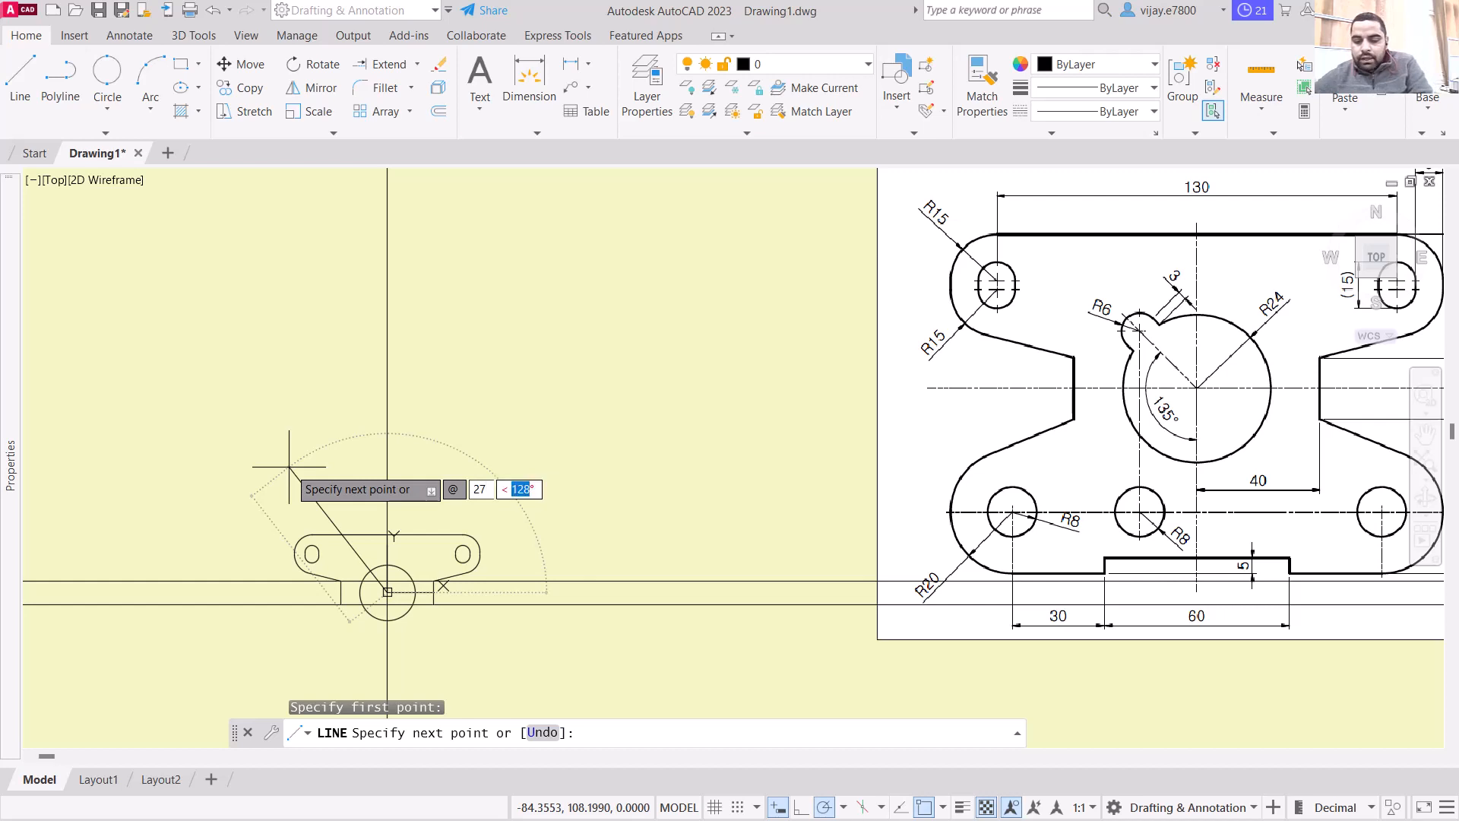
key("Return")
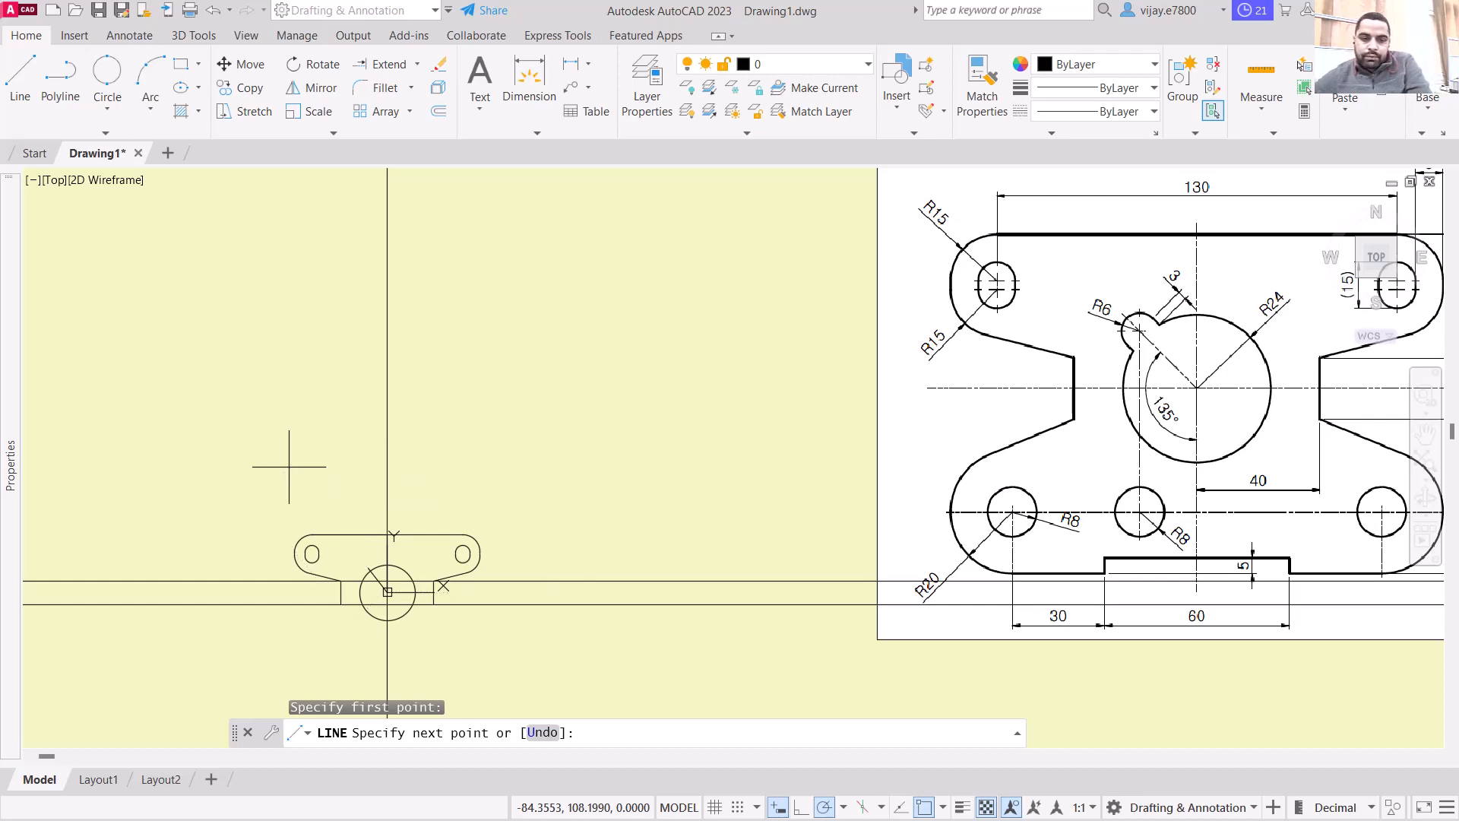
right_click(389, 477)
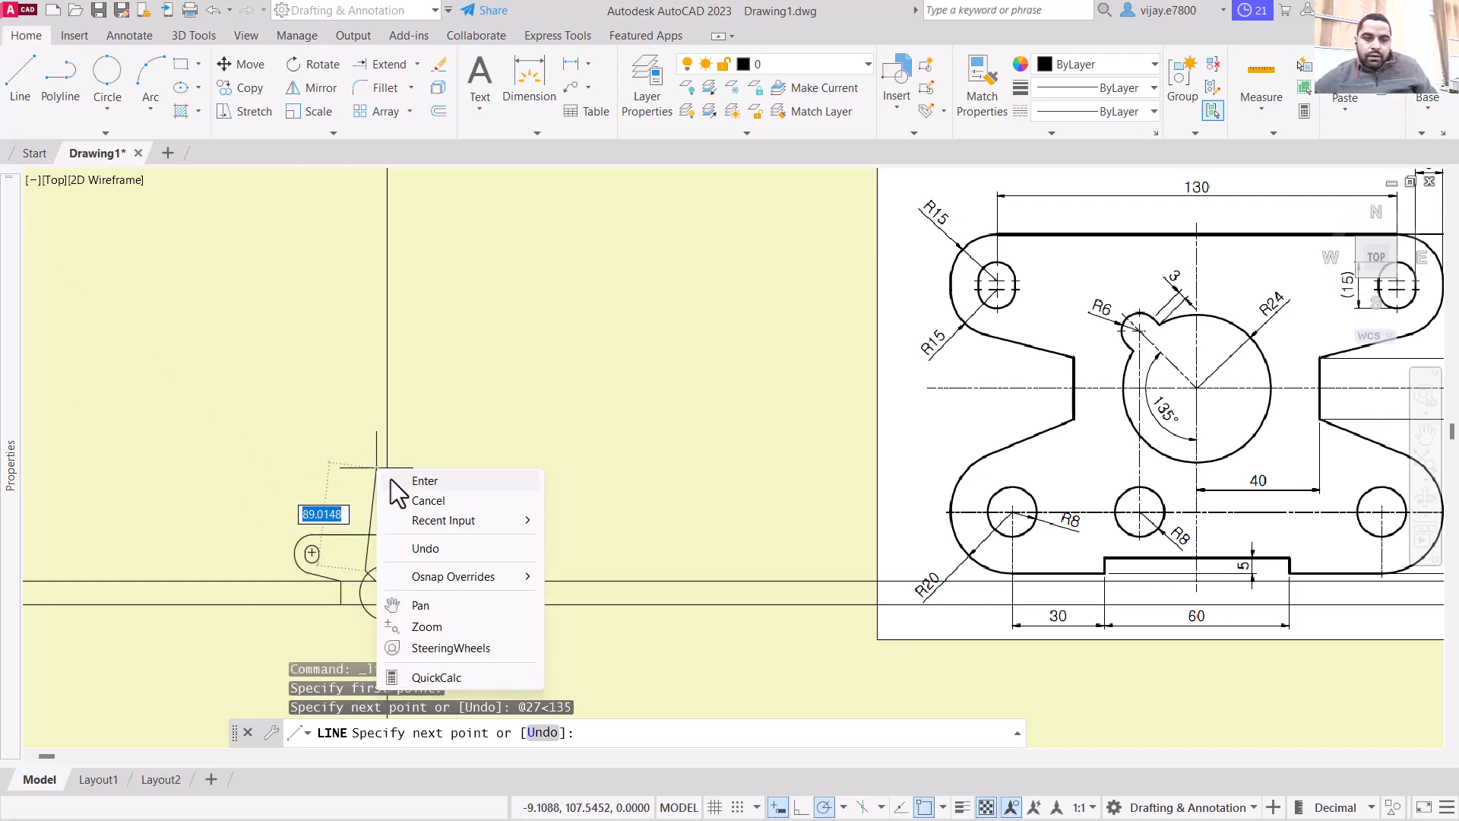
left_click(402, 482)
Step: Draw a circle of radius 6 centered on the outer end of the 135° line
scroll(367, 577, "up", 4)
scroll(791, 395, "down", 4)
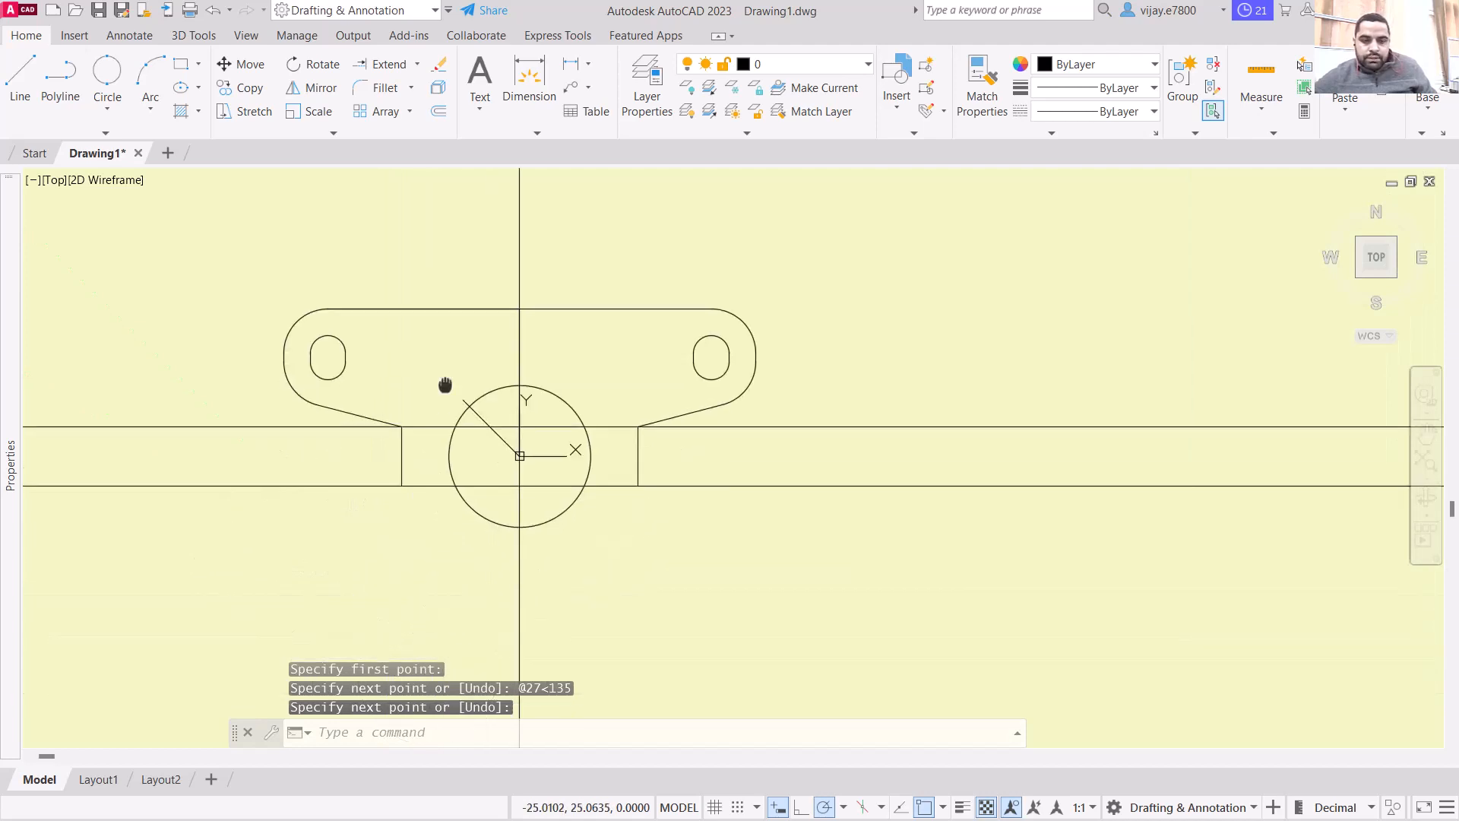
middle_click_drag(1091, 335, 391, 407)
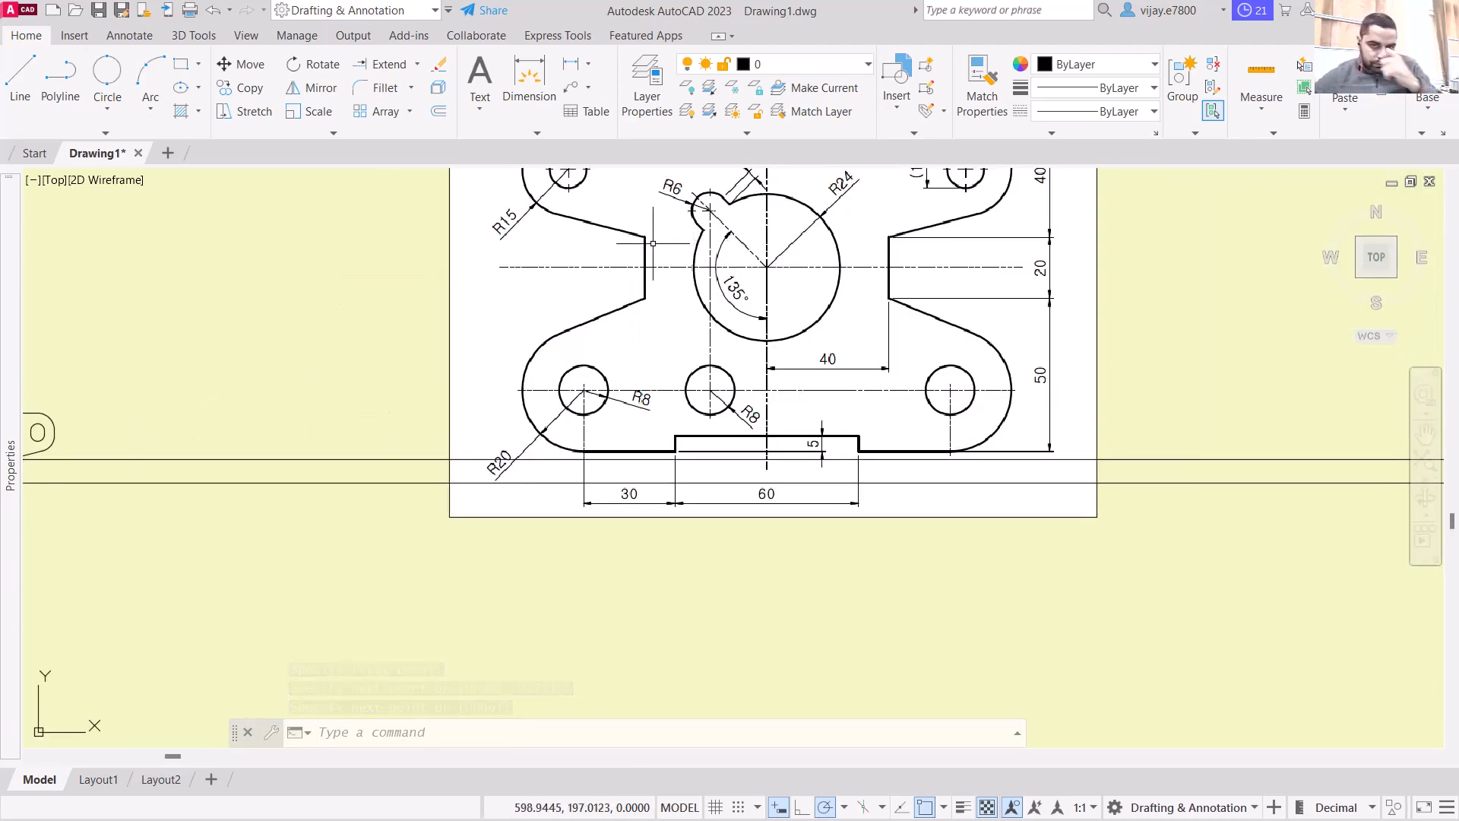
scroll(287, 325, "down", 2)
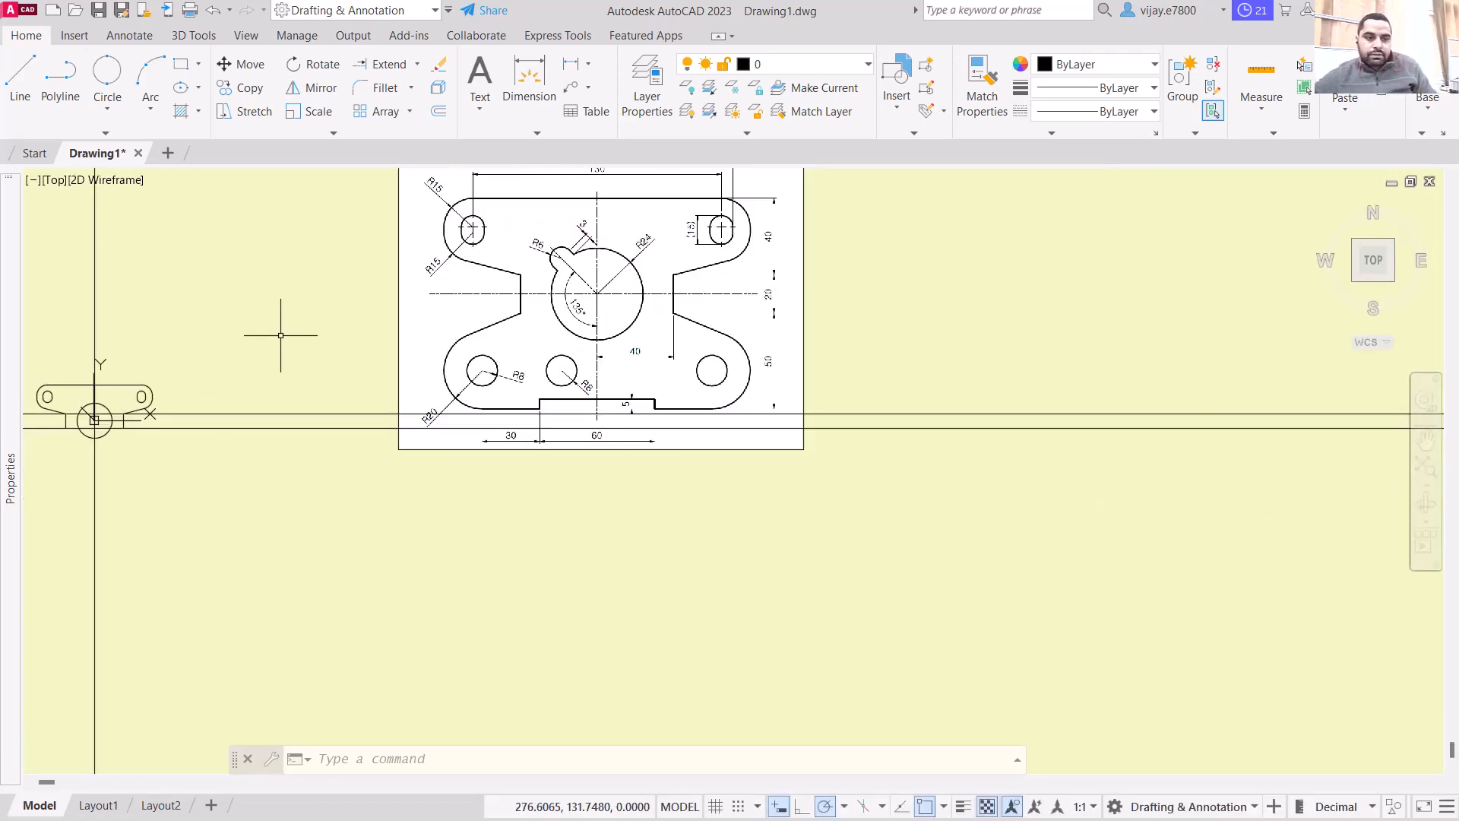
mouse_move(286, 325)
middle_mouse_down()
mouse_move(334, 377)
mouse_move(689, 326)
middle_mouse_up()
scroll(490, 384, "up", 5)
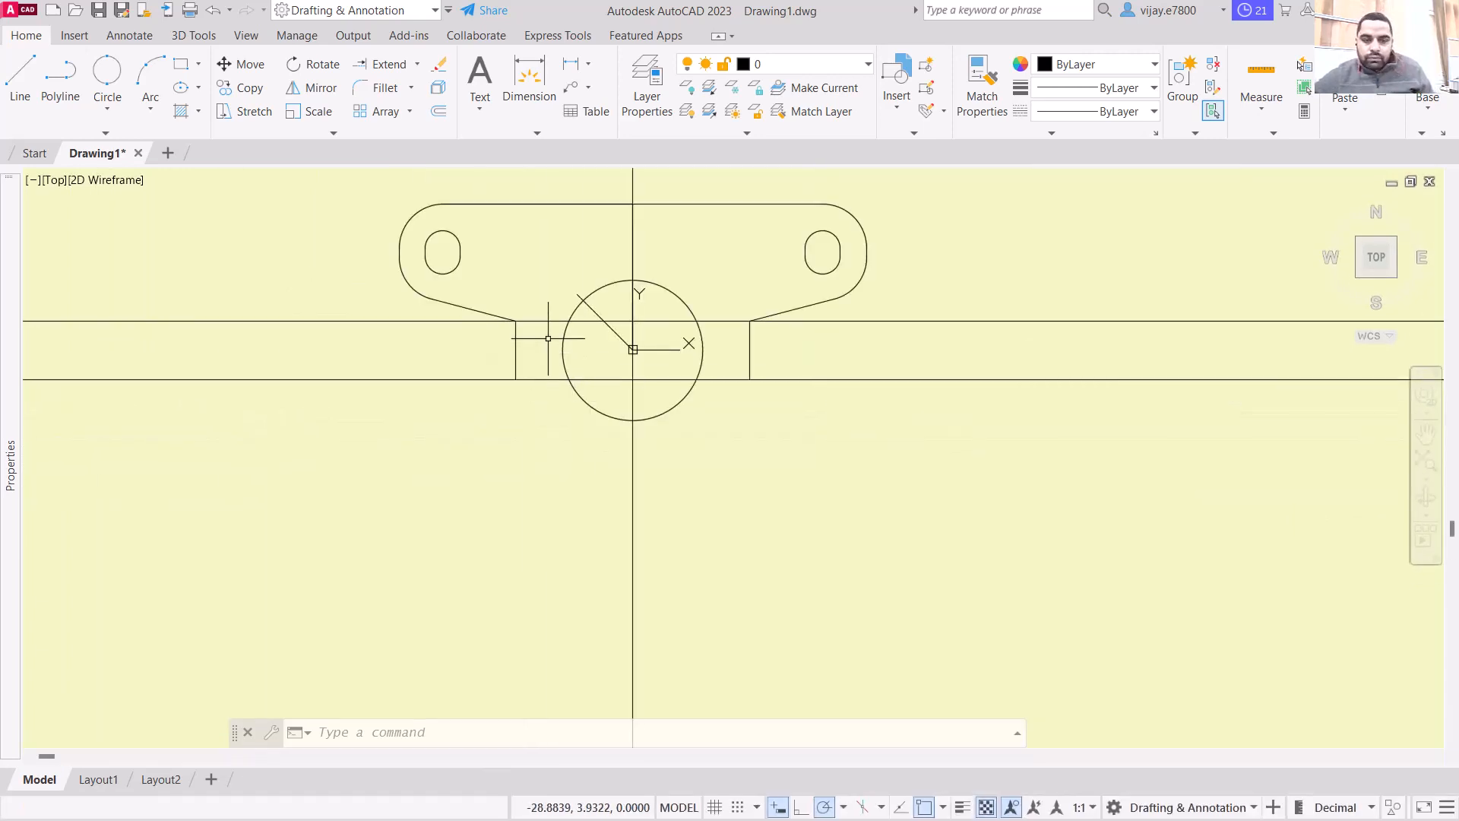
left_click(127, 108)
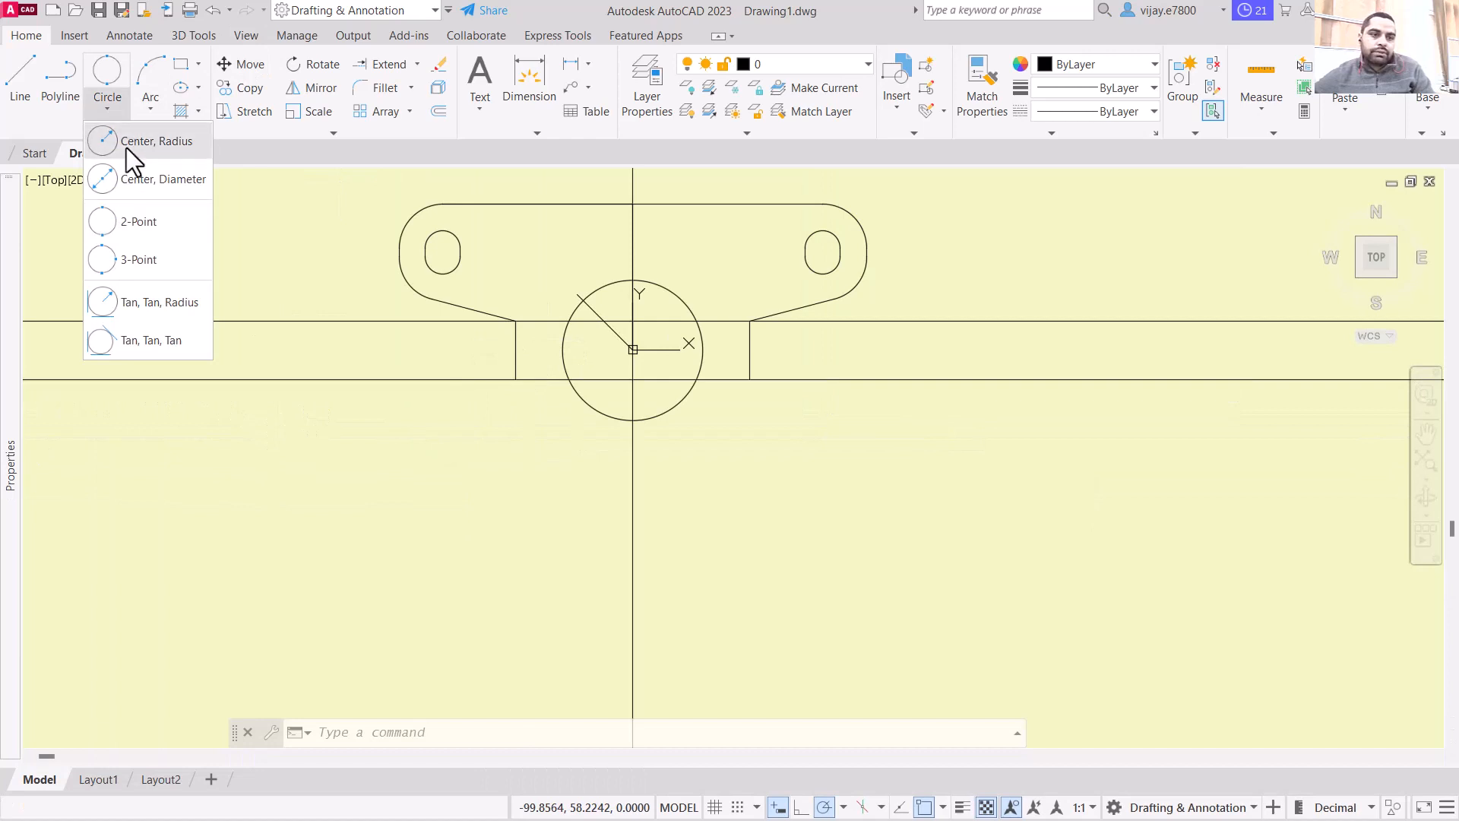
left_click(126, 143)
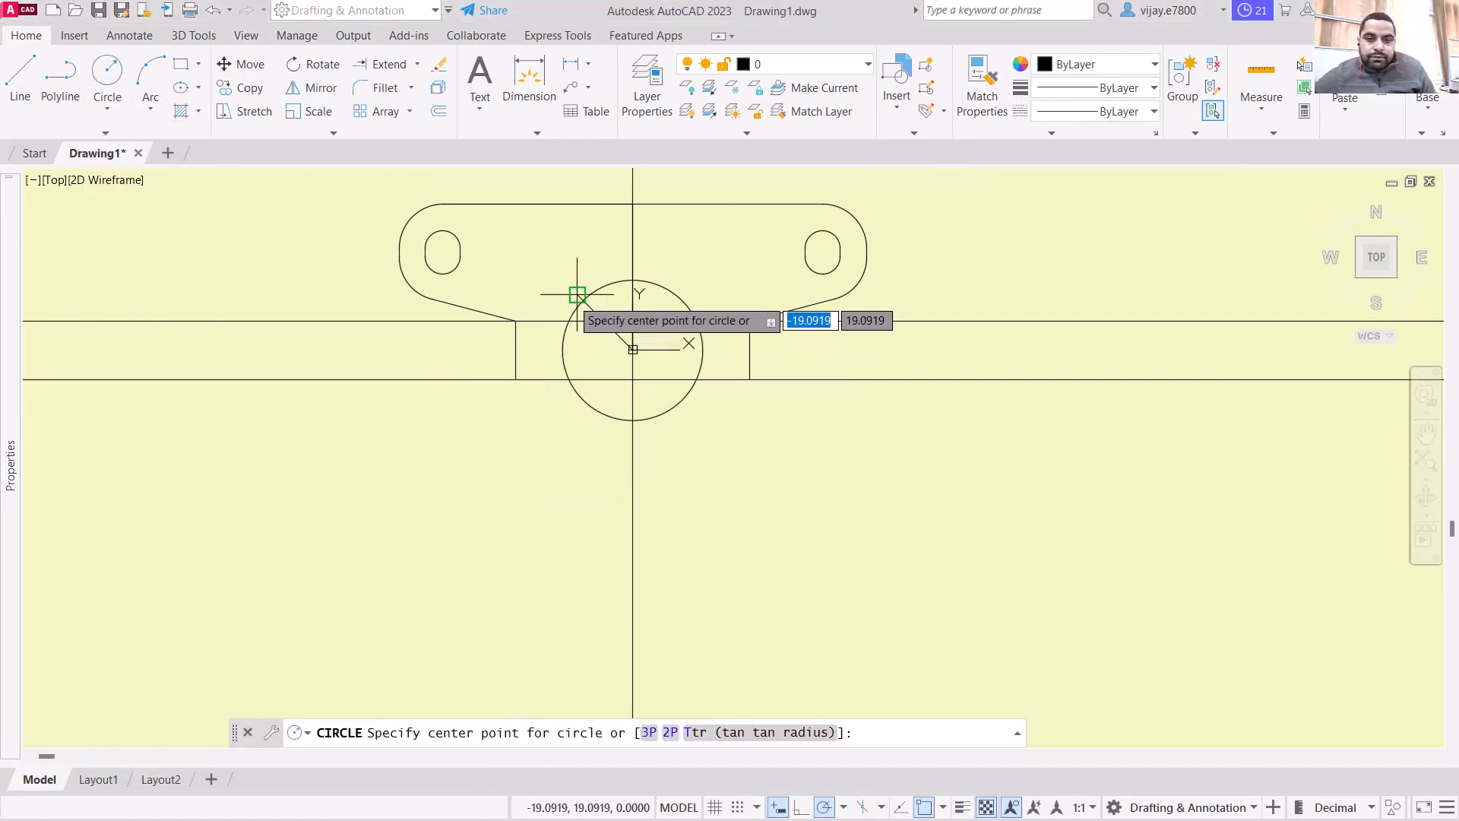
scroll(575, 296, "up", 8)
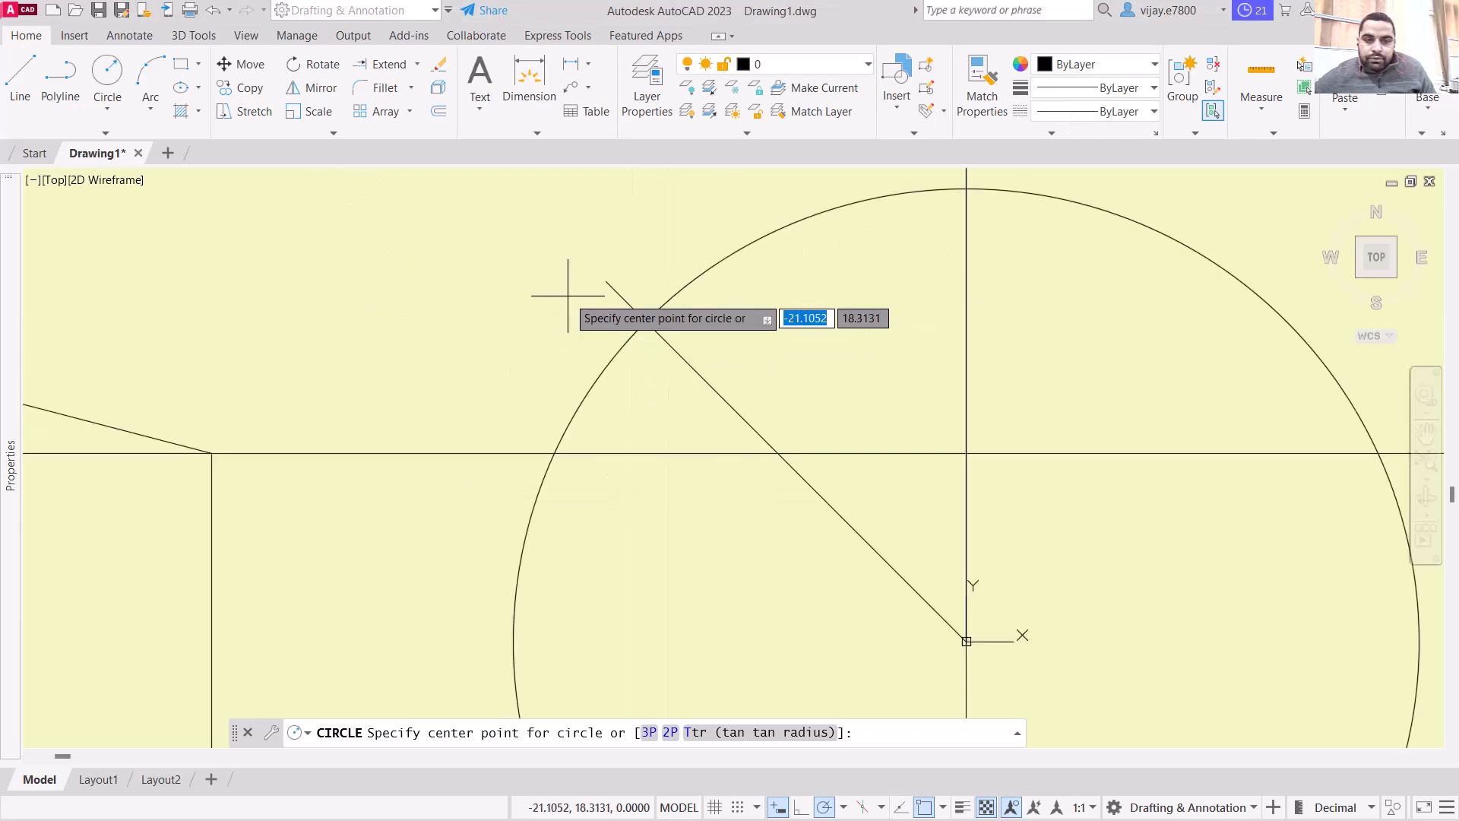
left_click(606, 282)
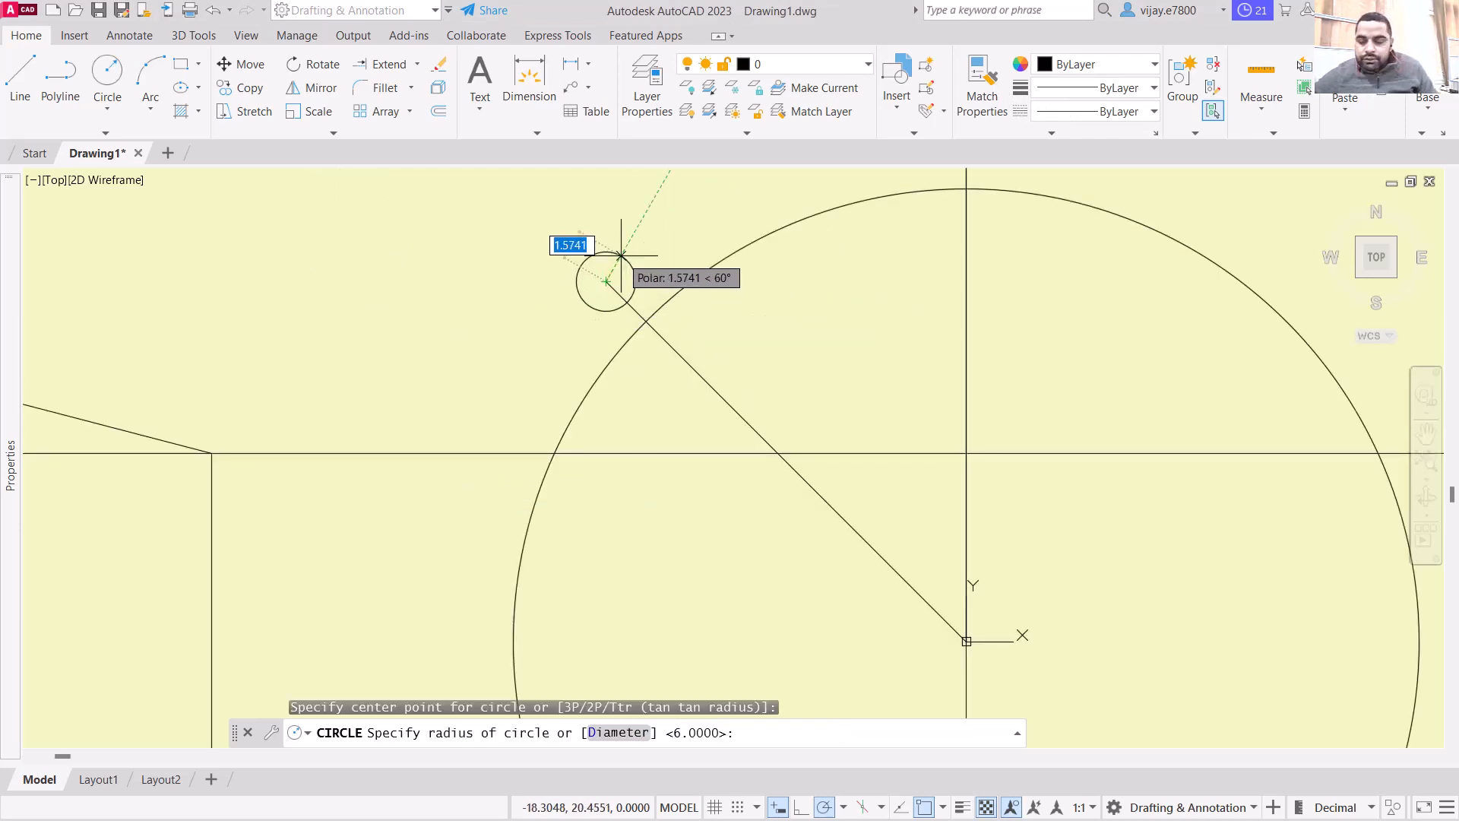
key("Return")
Step: Offset the 135° line by 6 to both sides
scroll(621, 256, "down", 2)
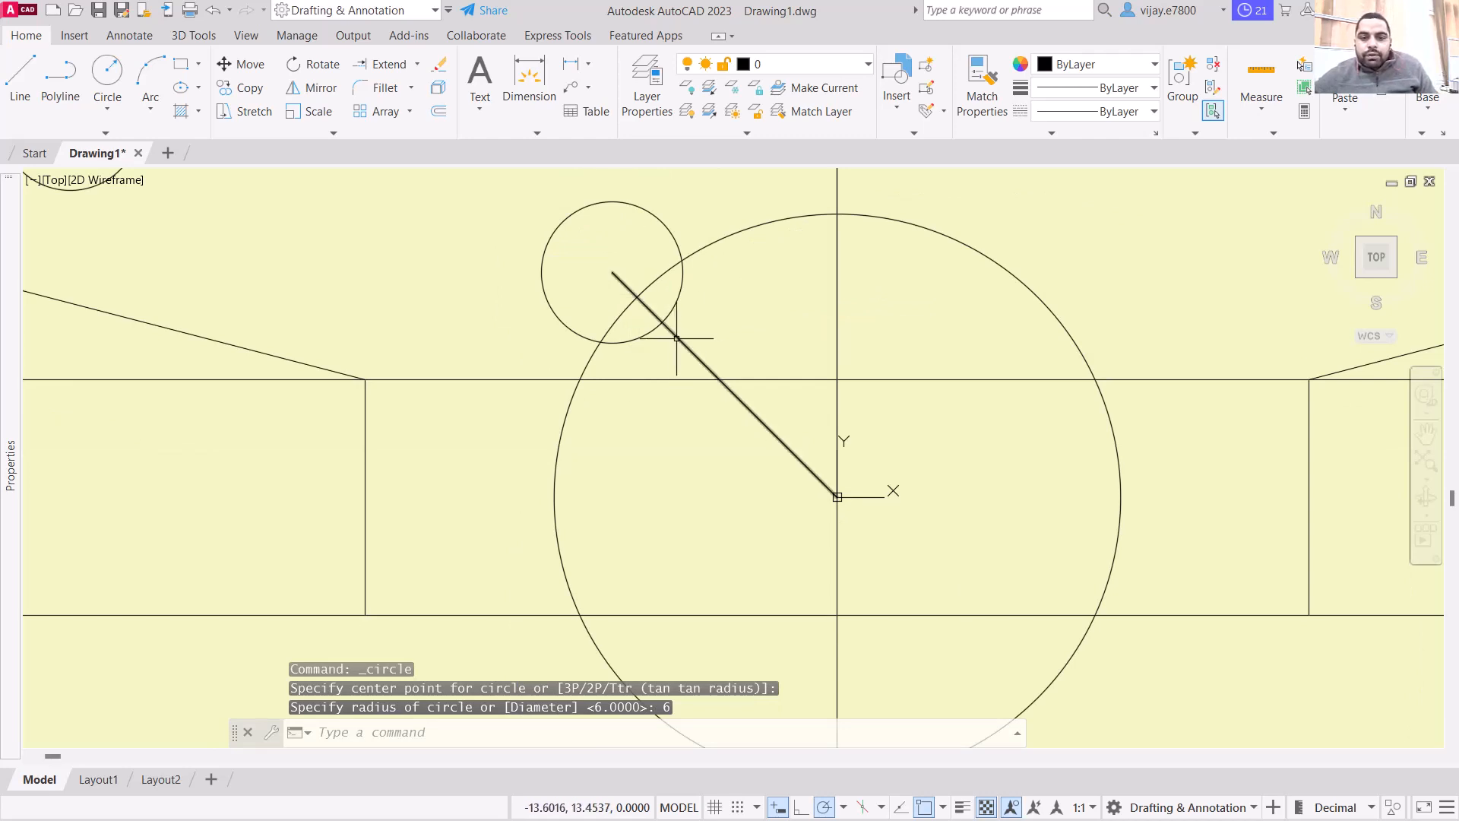
type("o")
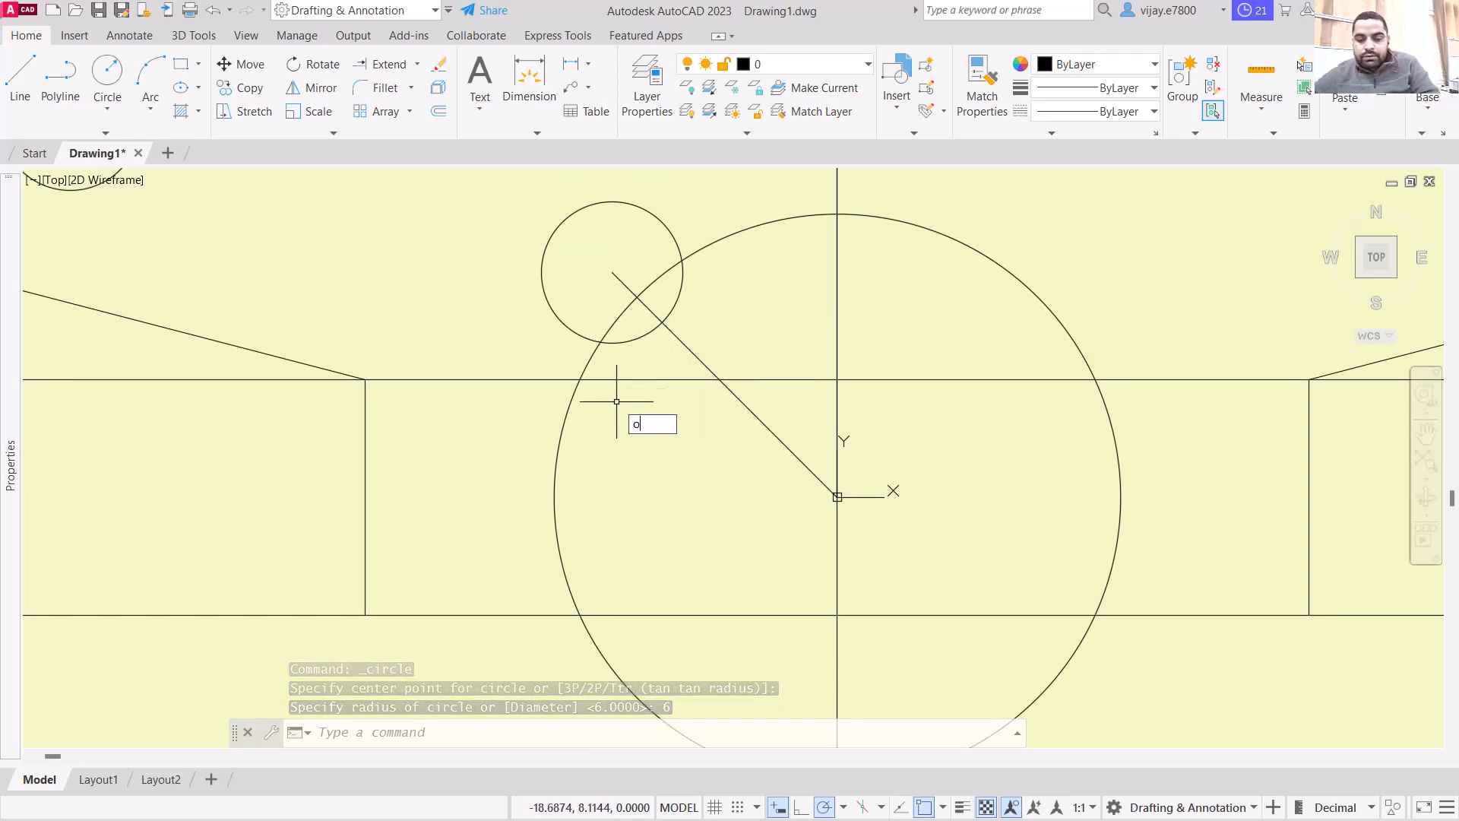
type("ffset")
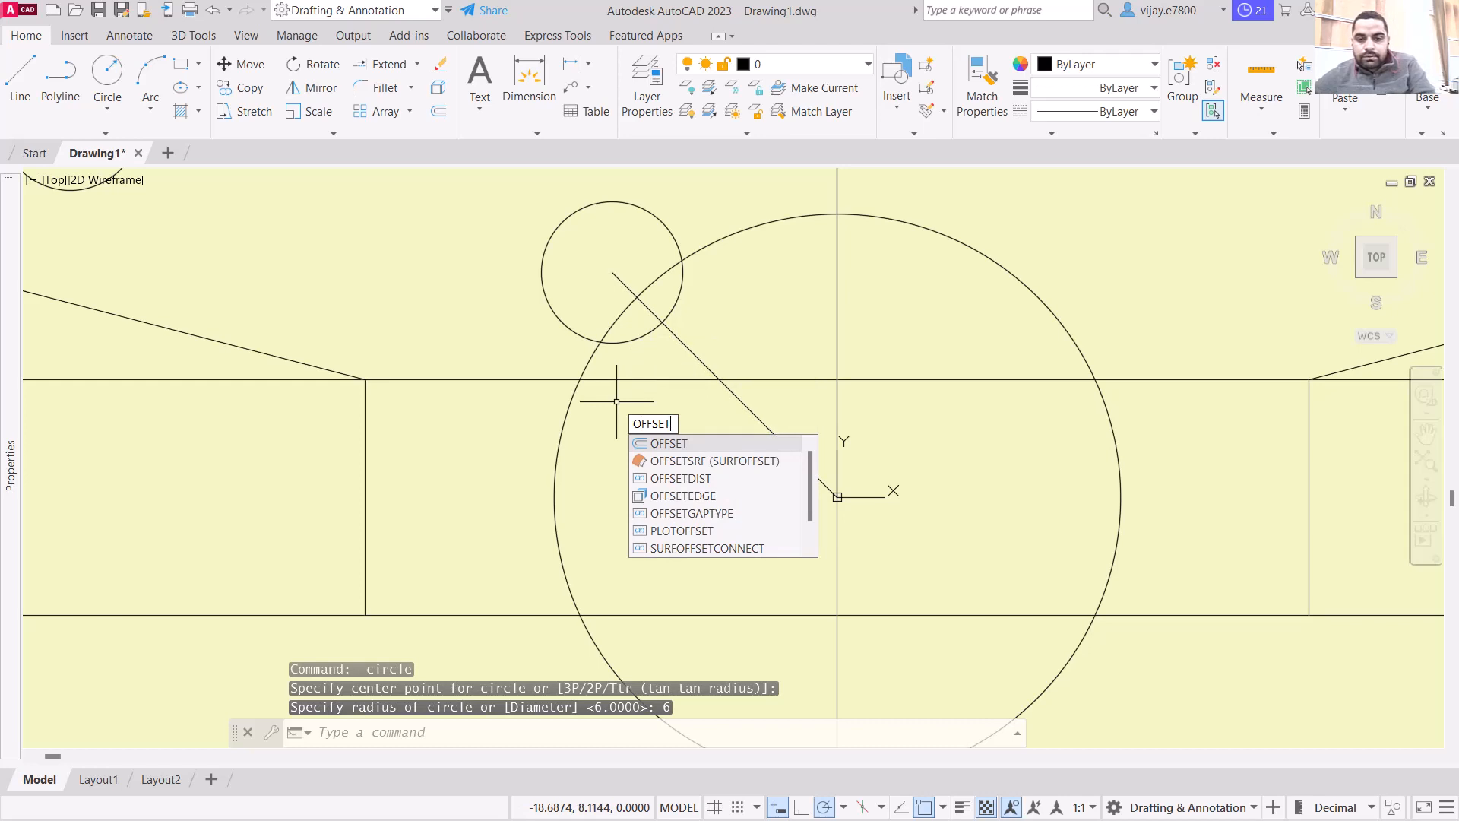
key("Return")
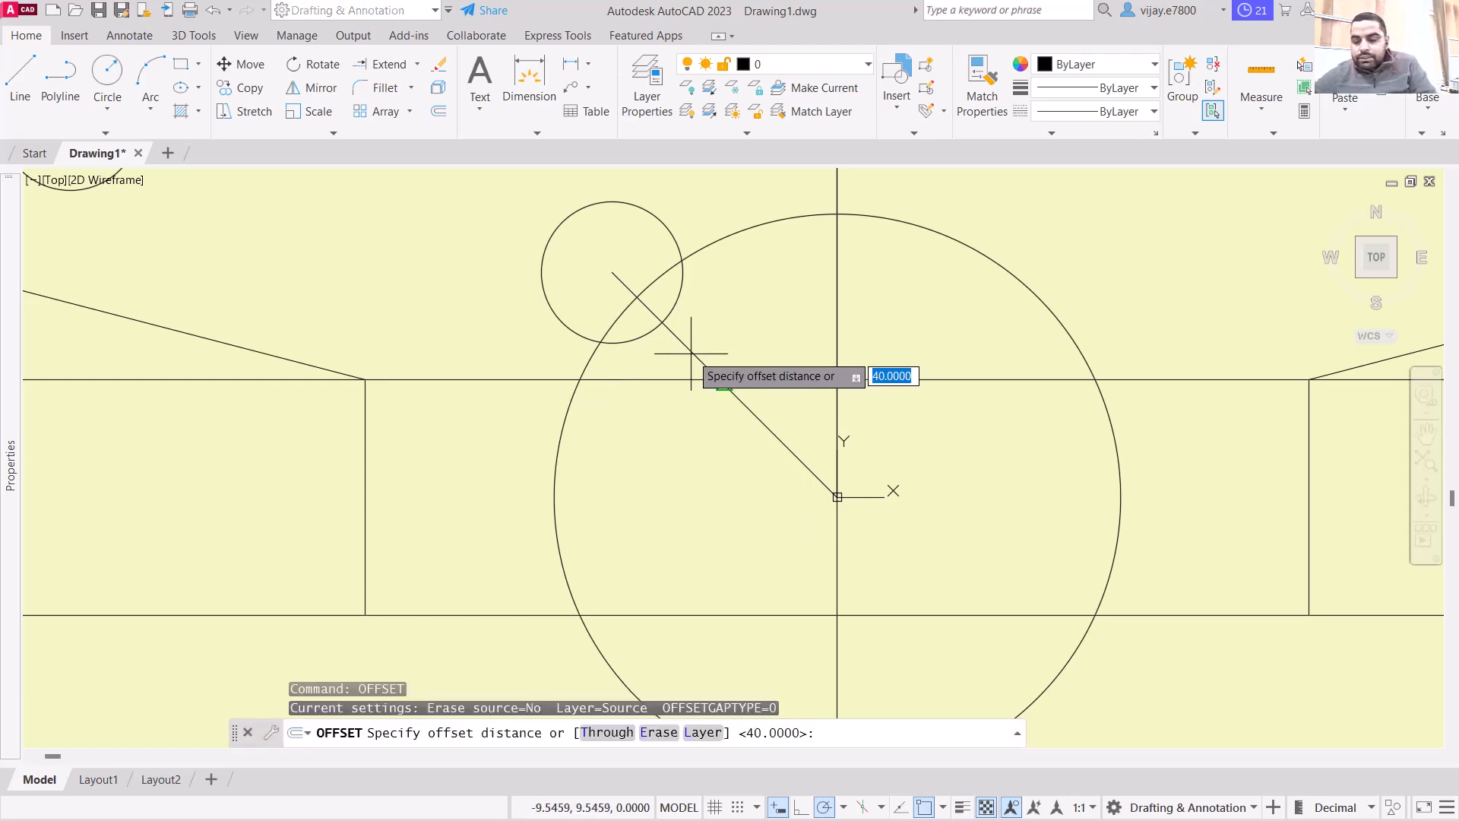
type("6")
key("Return")
left_click(691, 352)
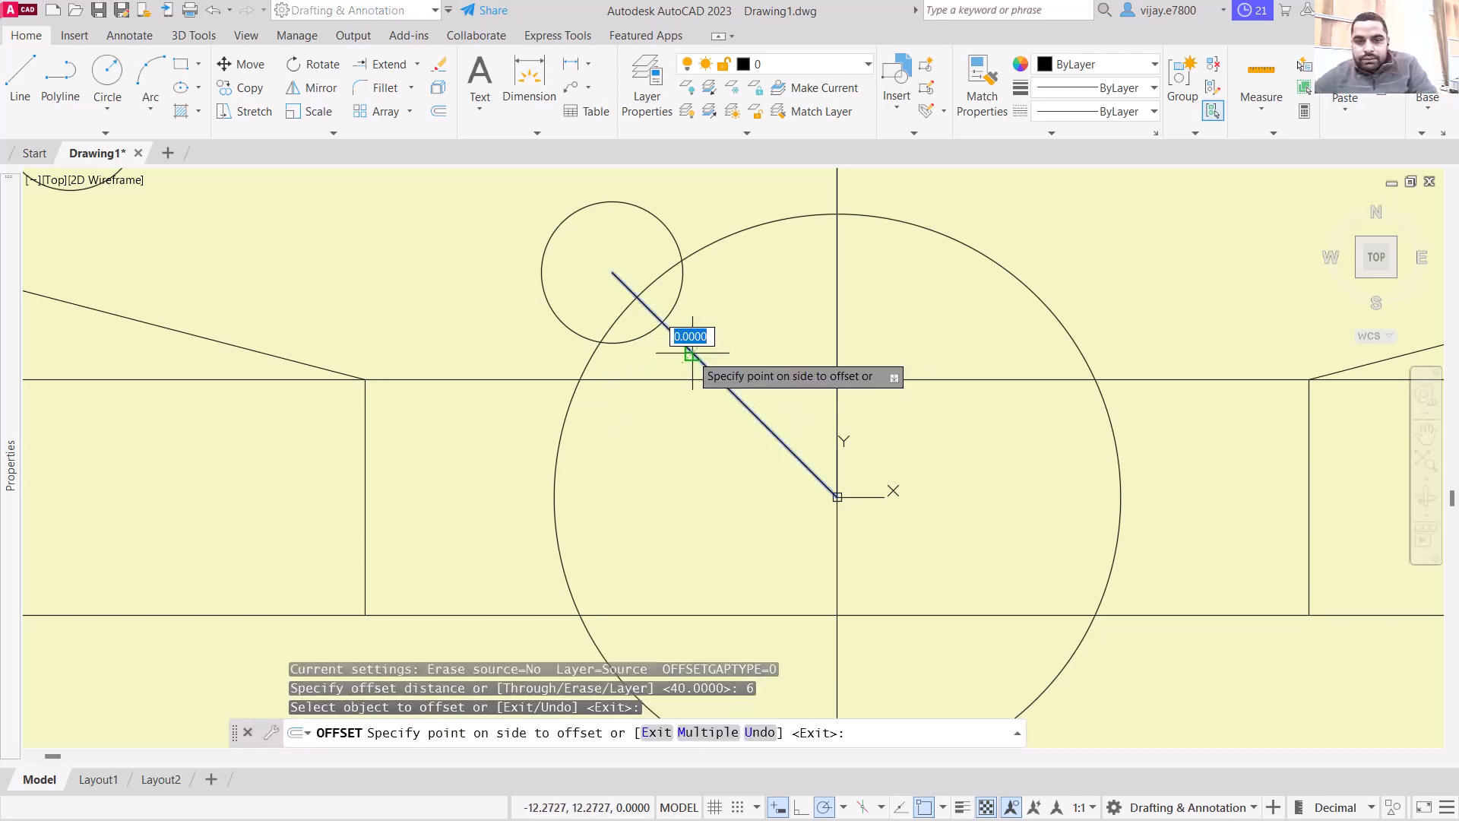
left_click(715, 329)
left_click(685, 346)
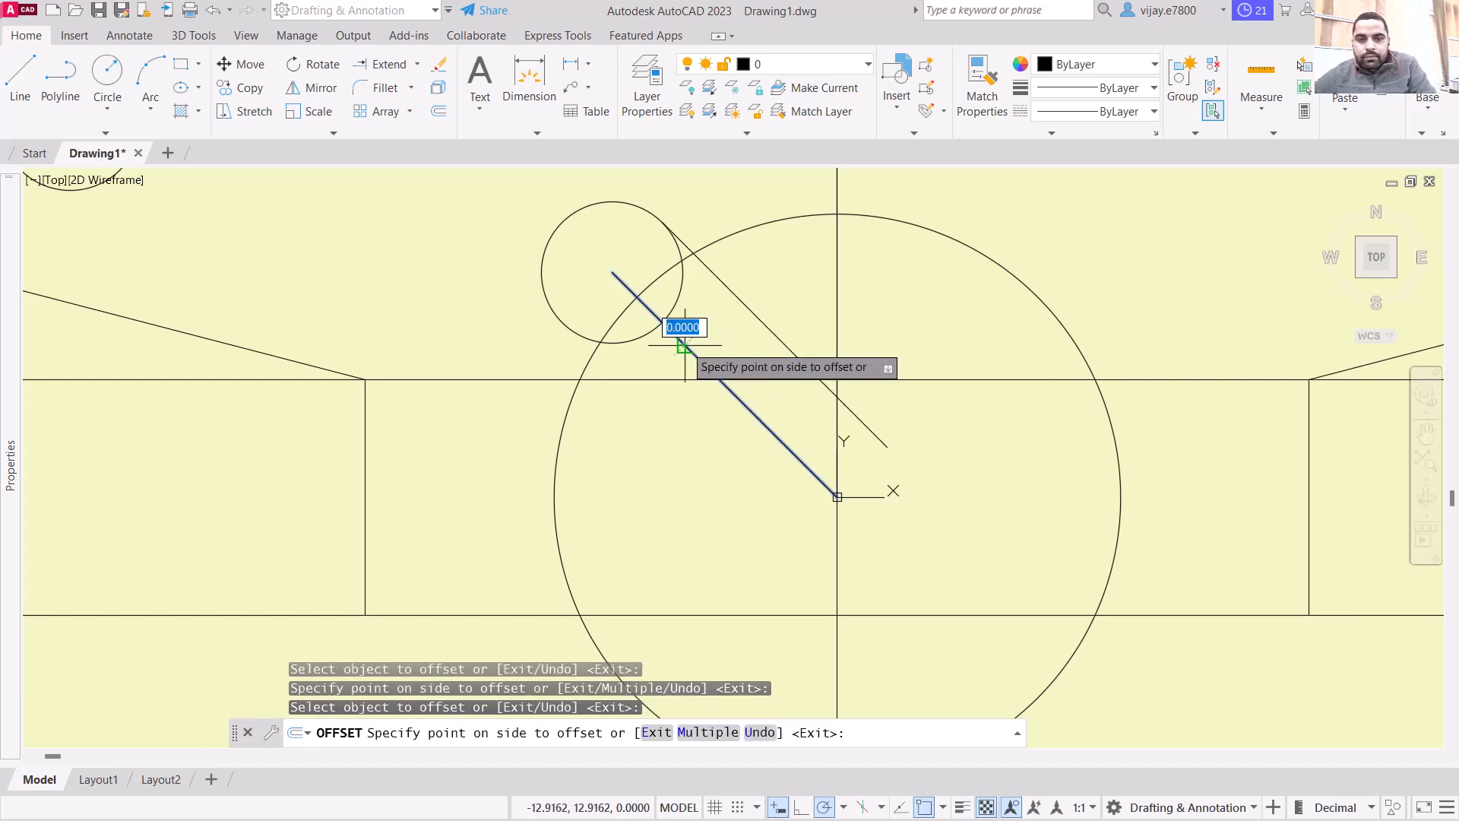
left_click(646, 364)
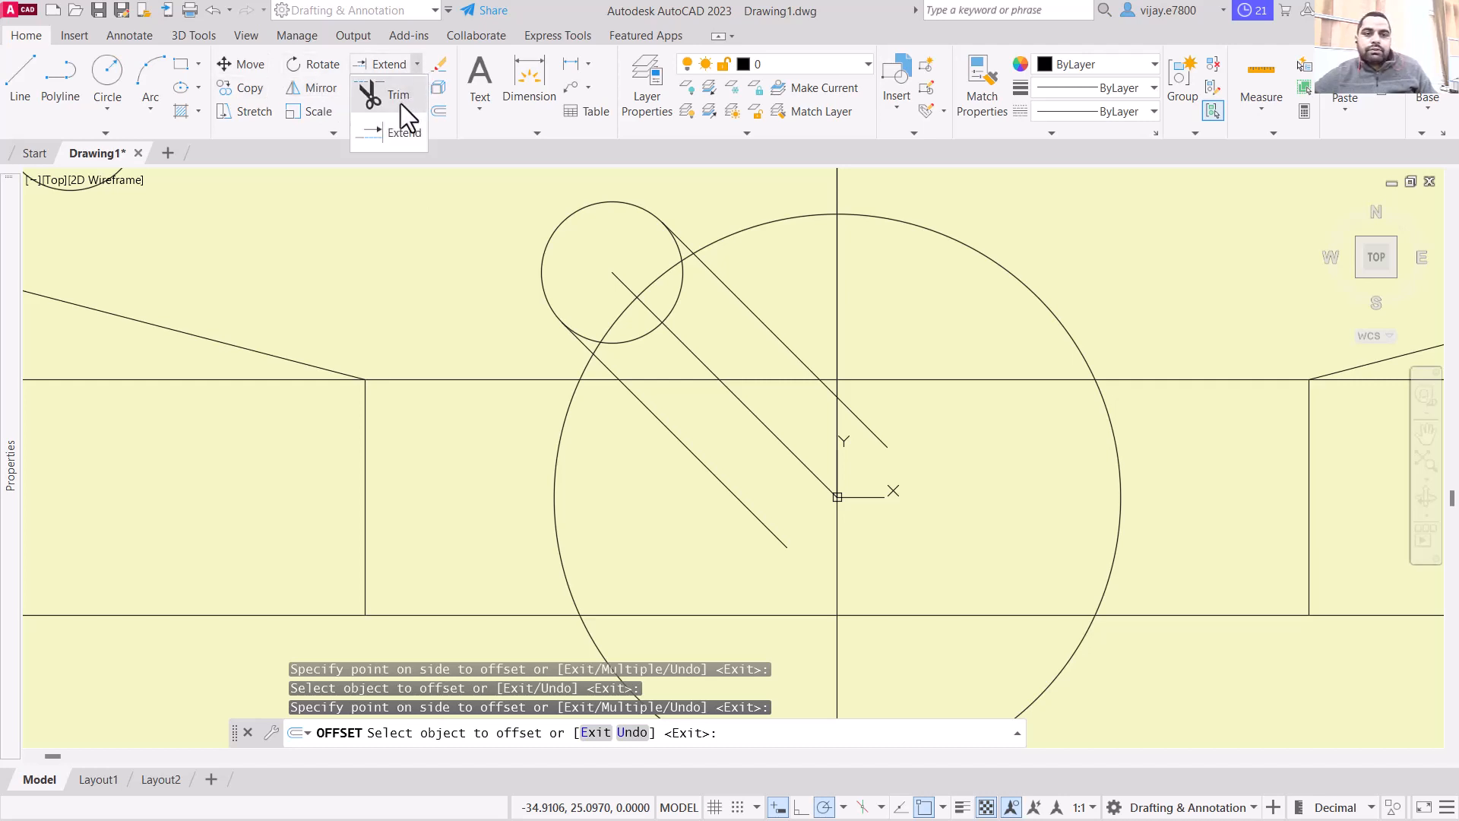
Step: Trim the large circle's arc across the notch, part of the R6 circle's inner arc and the outer part of the 135° line
left_click(398, 97)
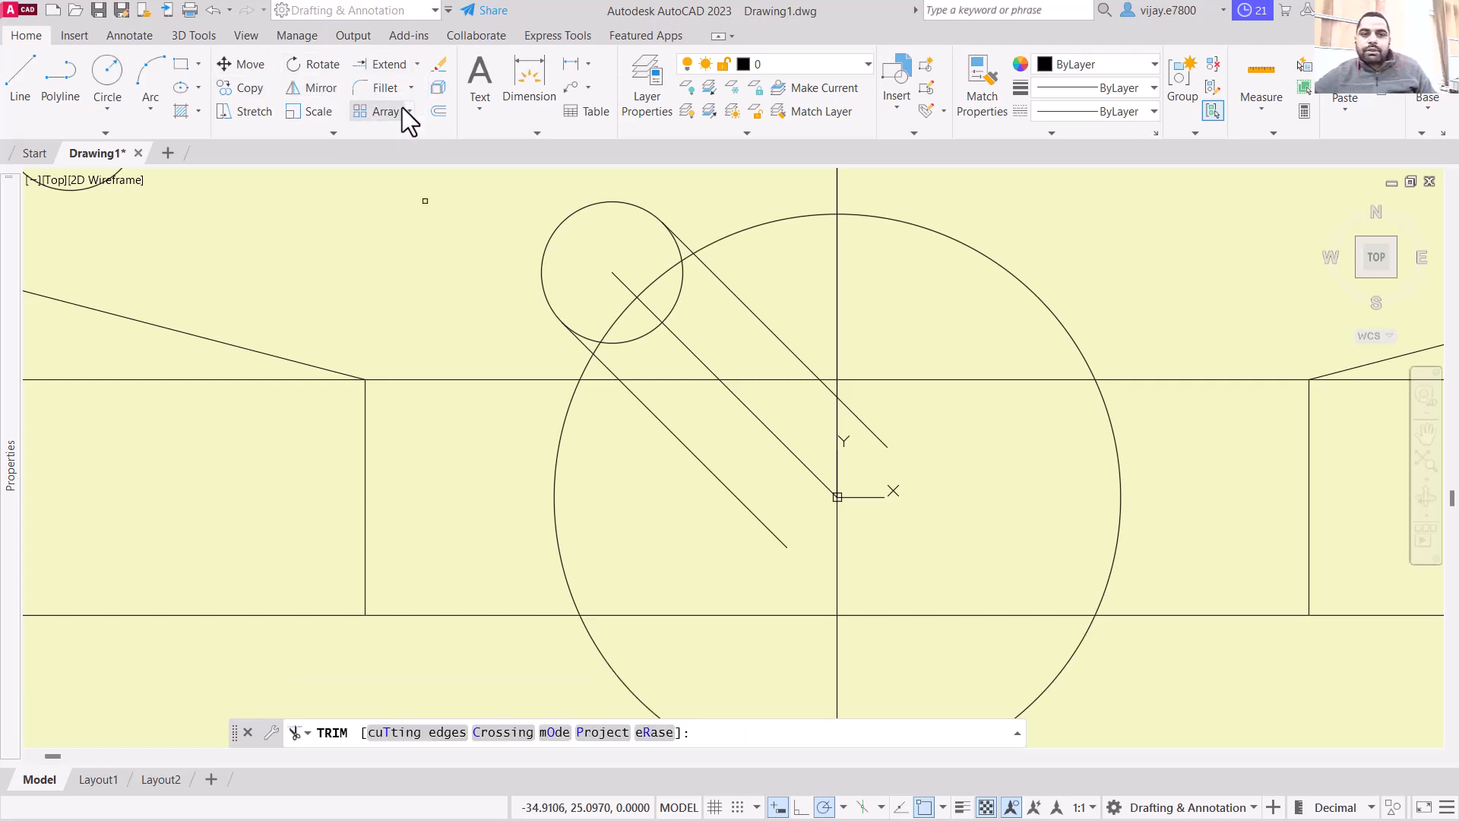
left_click(667, 274)
left_click(678, 256)
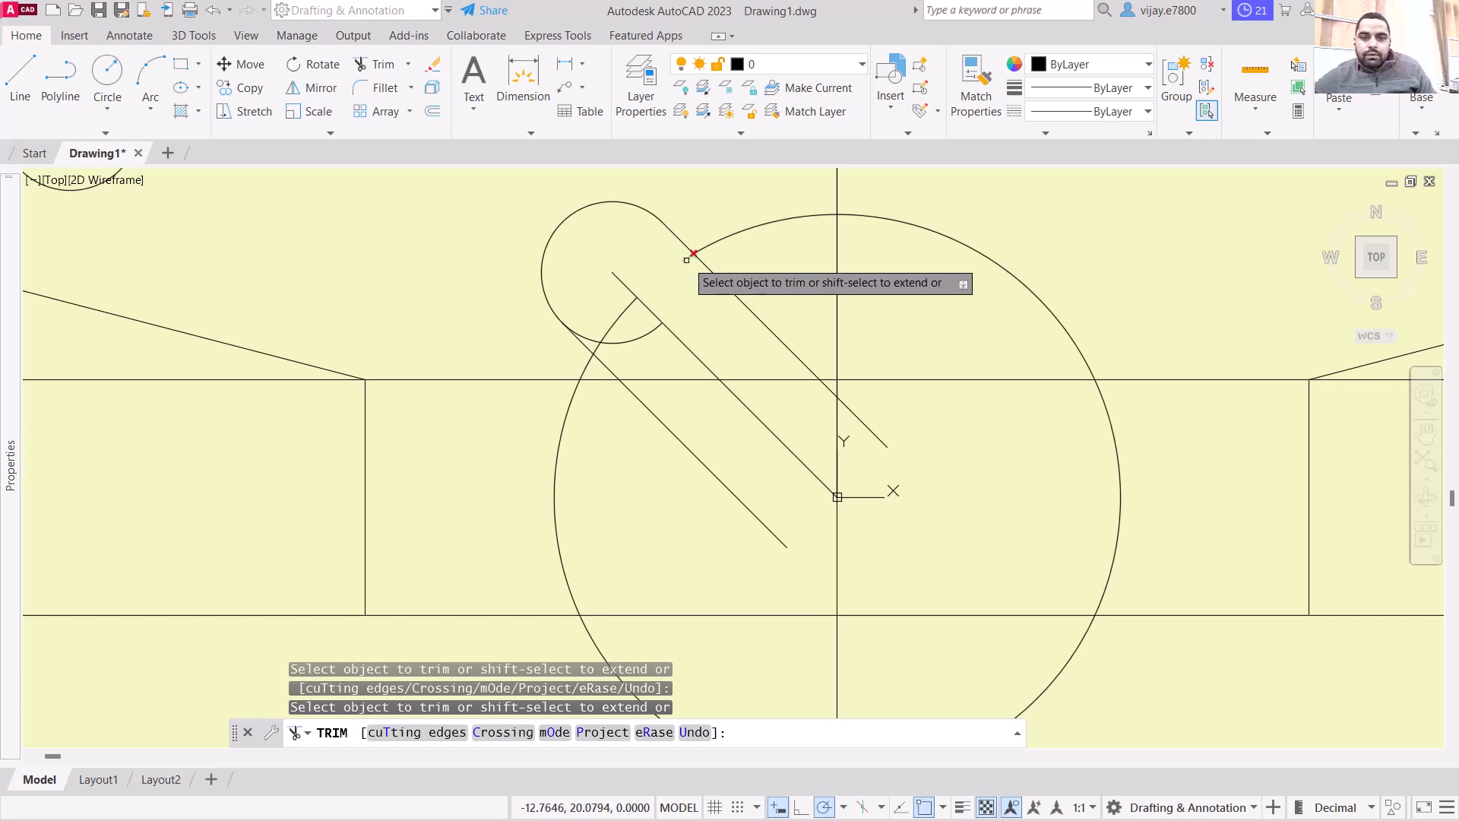
left_click(599, 292)
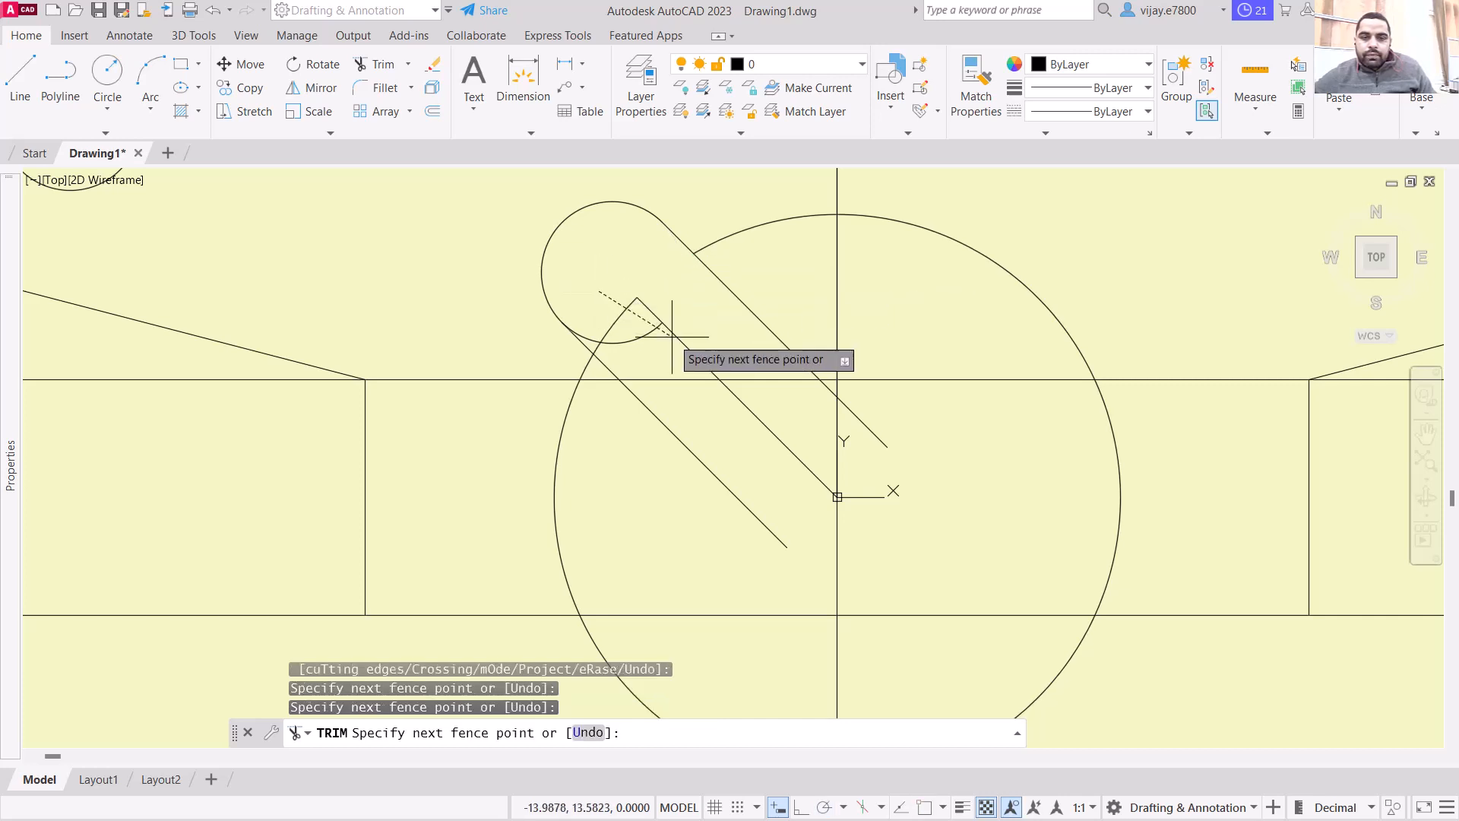
left_click(702, 407)
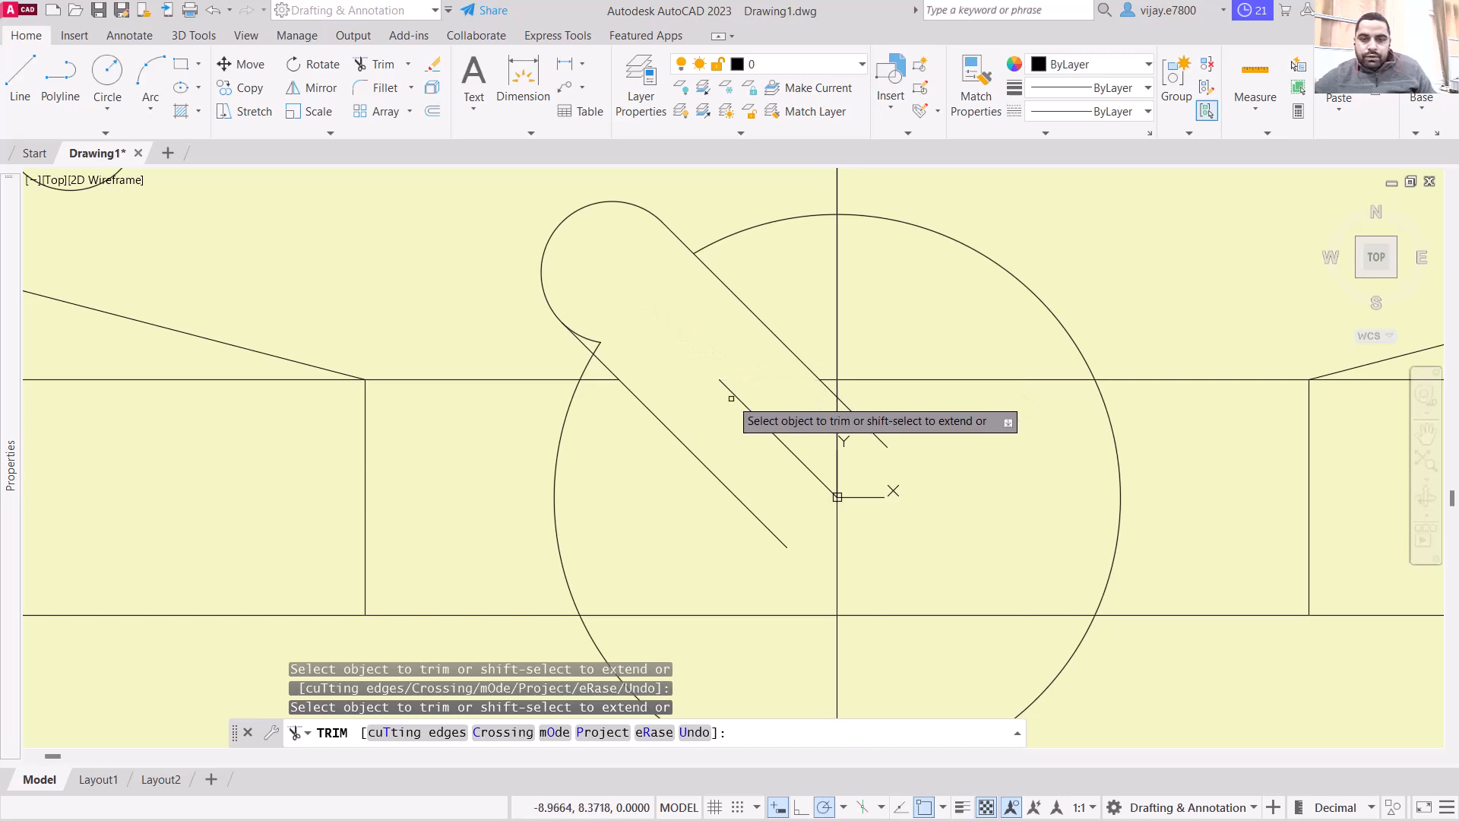
Step: Trim the leftover R6 arc and the parts of the notch's two offset lines lying inside the large circle
left_click(588, 336)
left_click(595, 347)
left_click(615, 366)
left_click(592, 391)
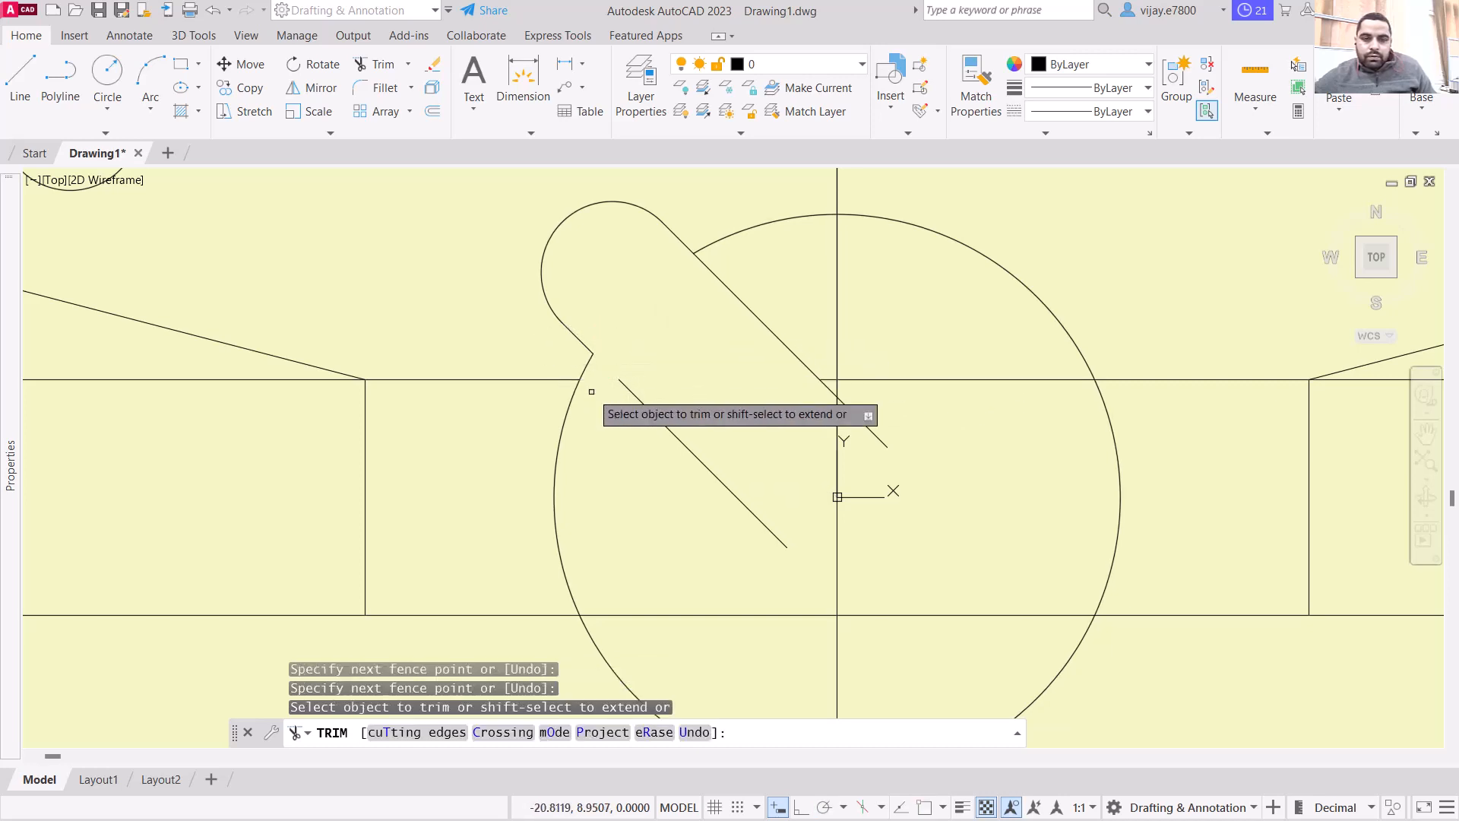
left_click(630, 394)
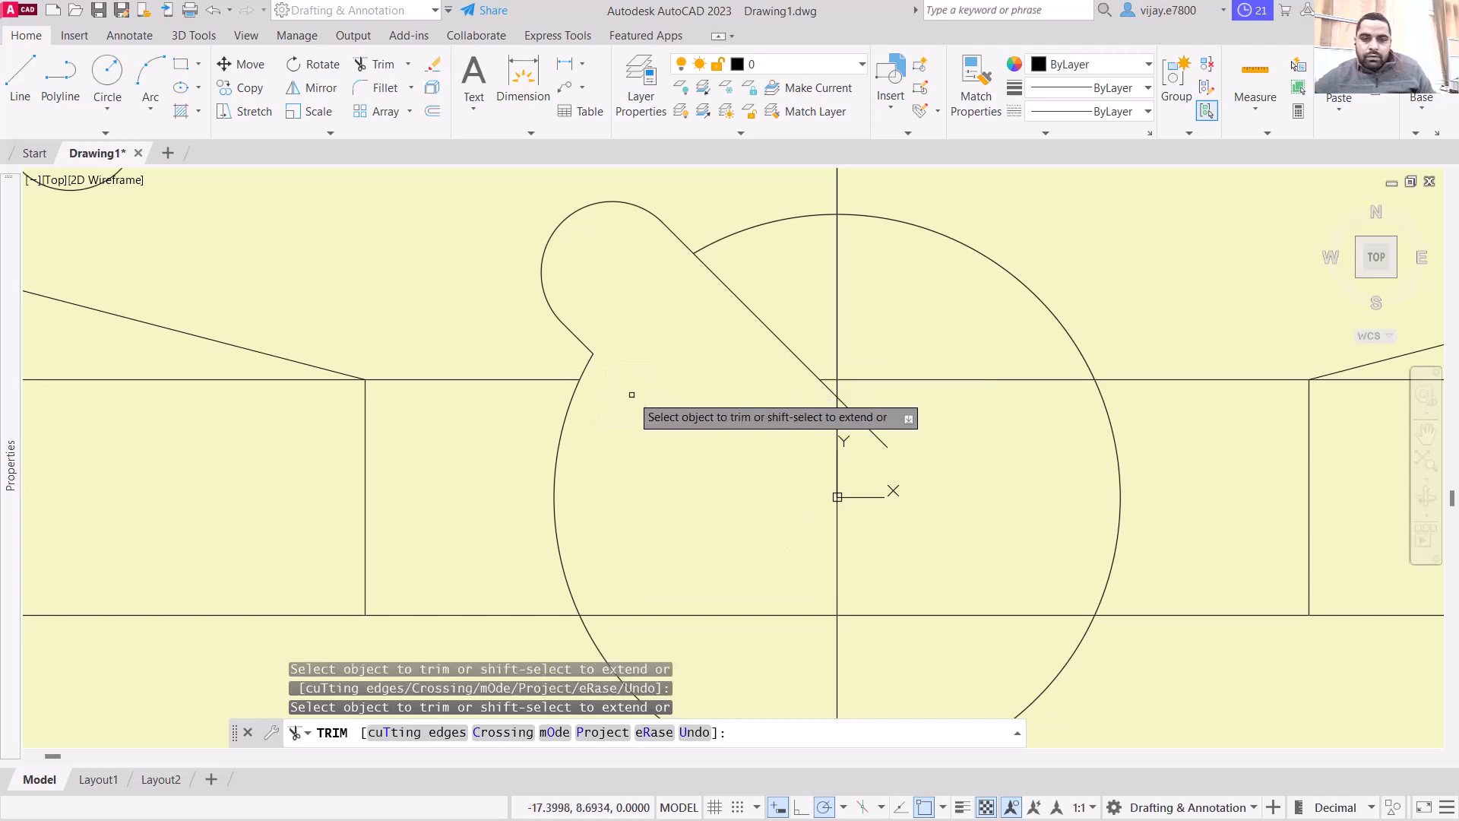
left_click(756, 319)
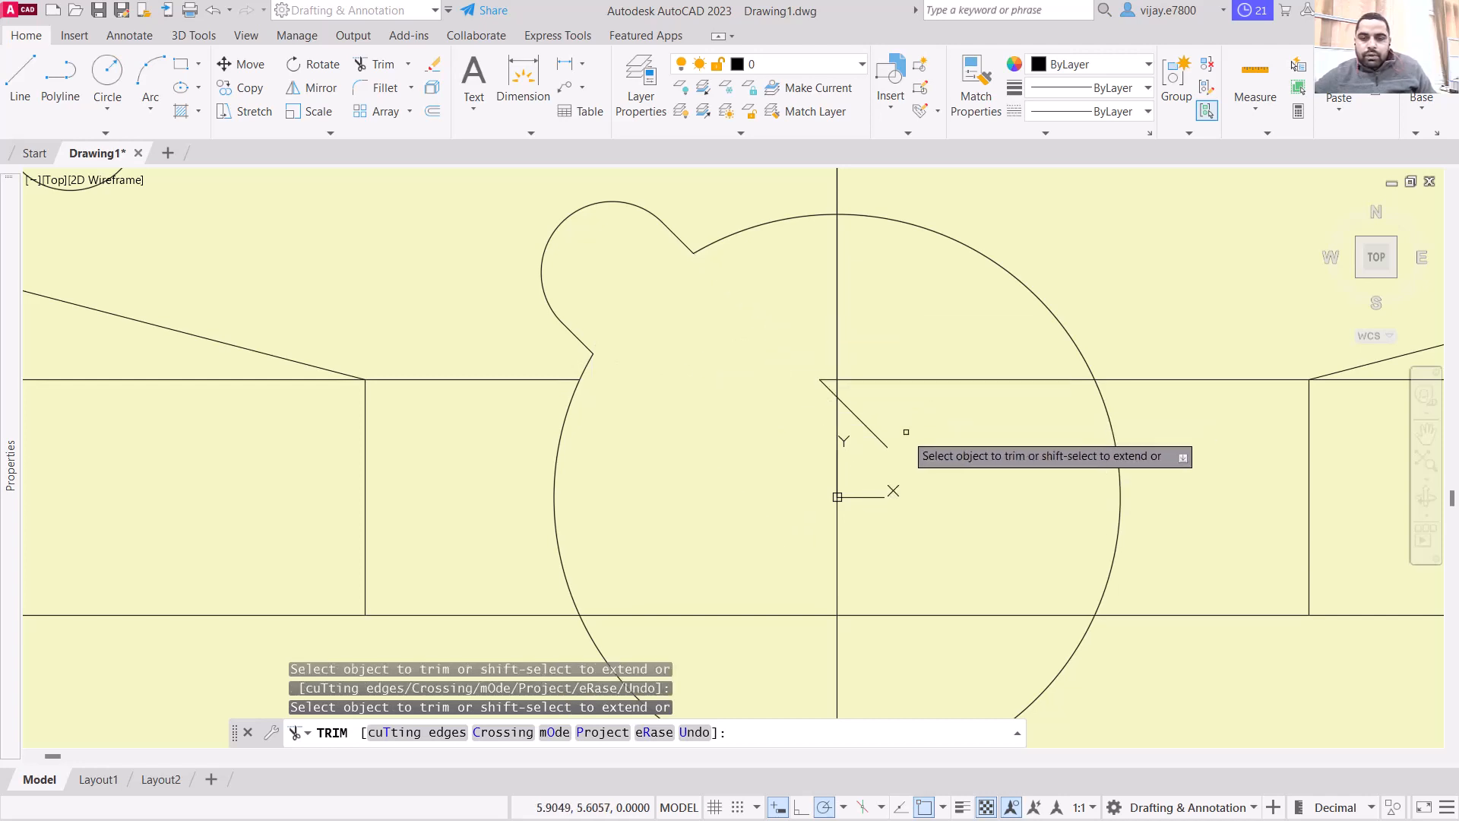
Step: Trim the vertical centerline, the remaining diagonal piece and the horizontal construction lines inside the large circle
left_click(843, 440)
left_click(861, 331)
left_click(811, 405)
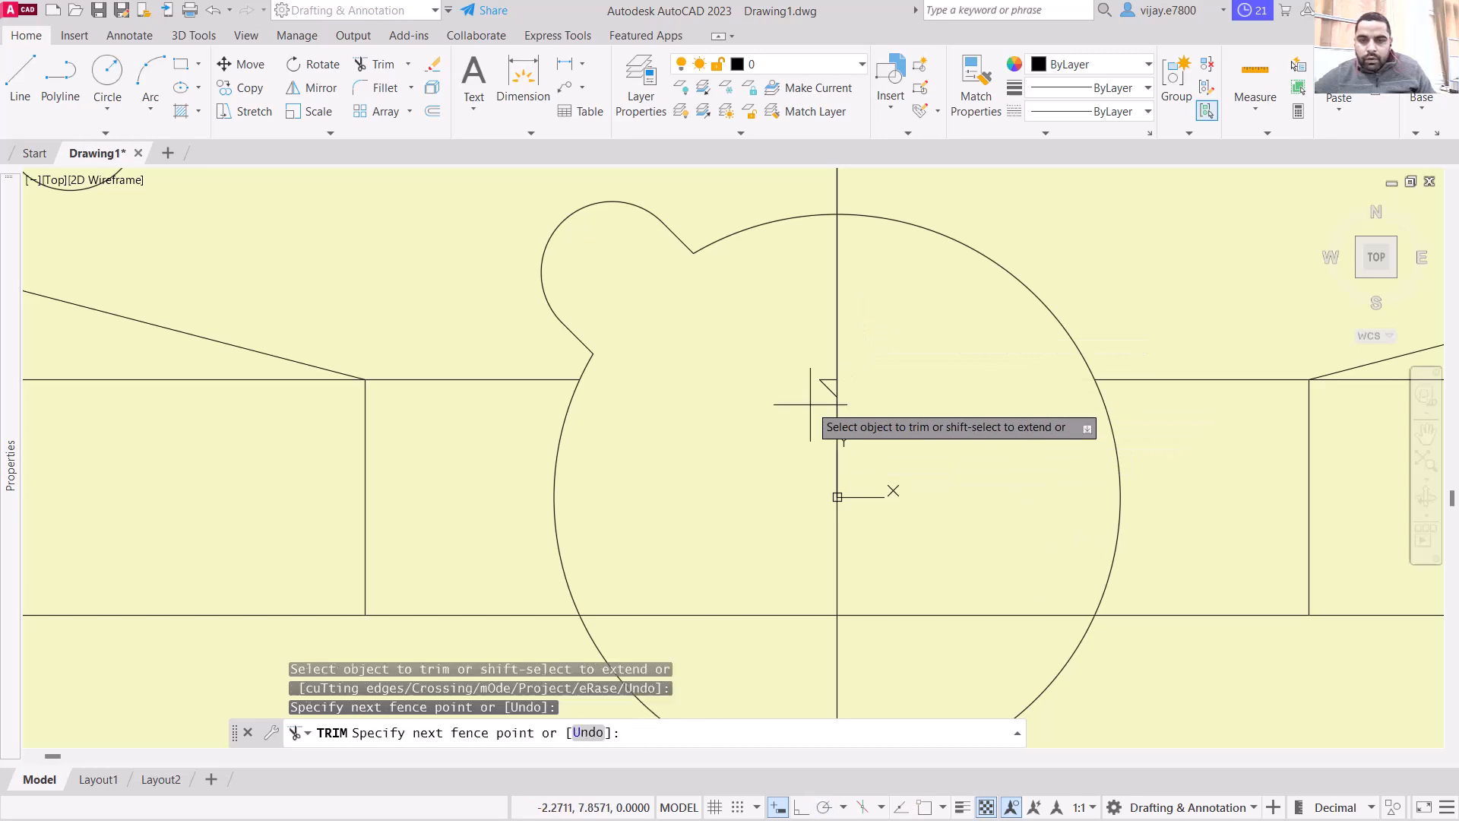
key("Return")
scroll(812, 419, "down", 4)
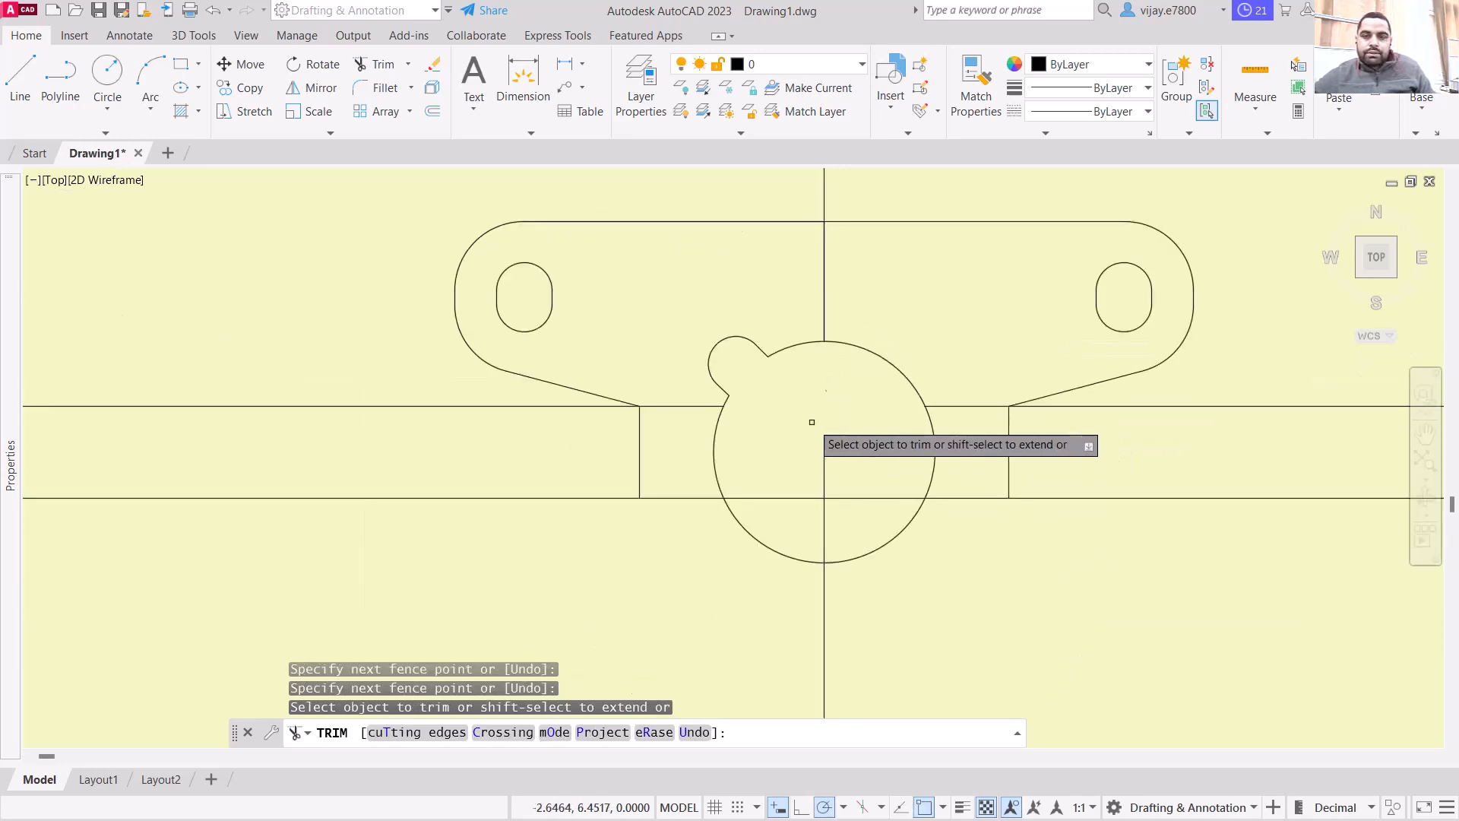
left_click(822, 466)
mouse_move(829, 532)
left_mouse_down()
mouse_move(780, 486)
mouse_move(782, 461)
left_mouse_up()
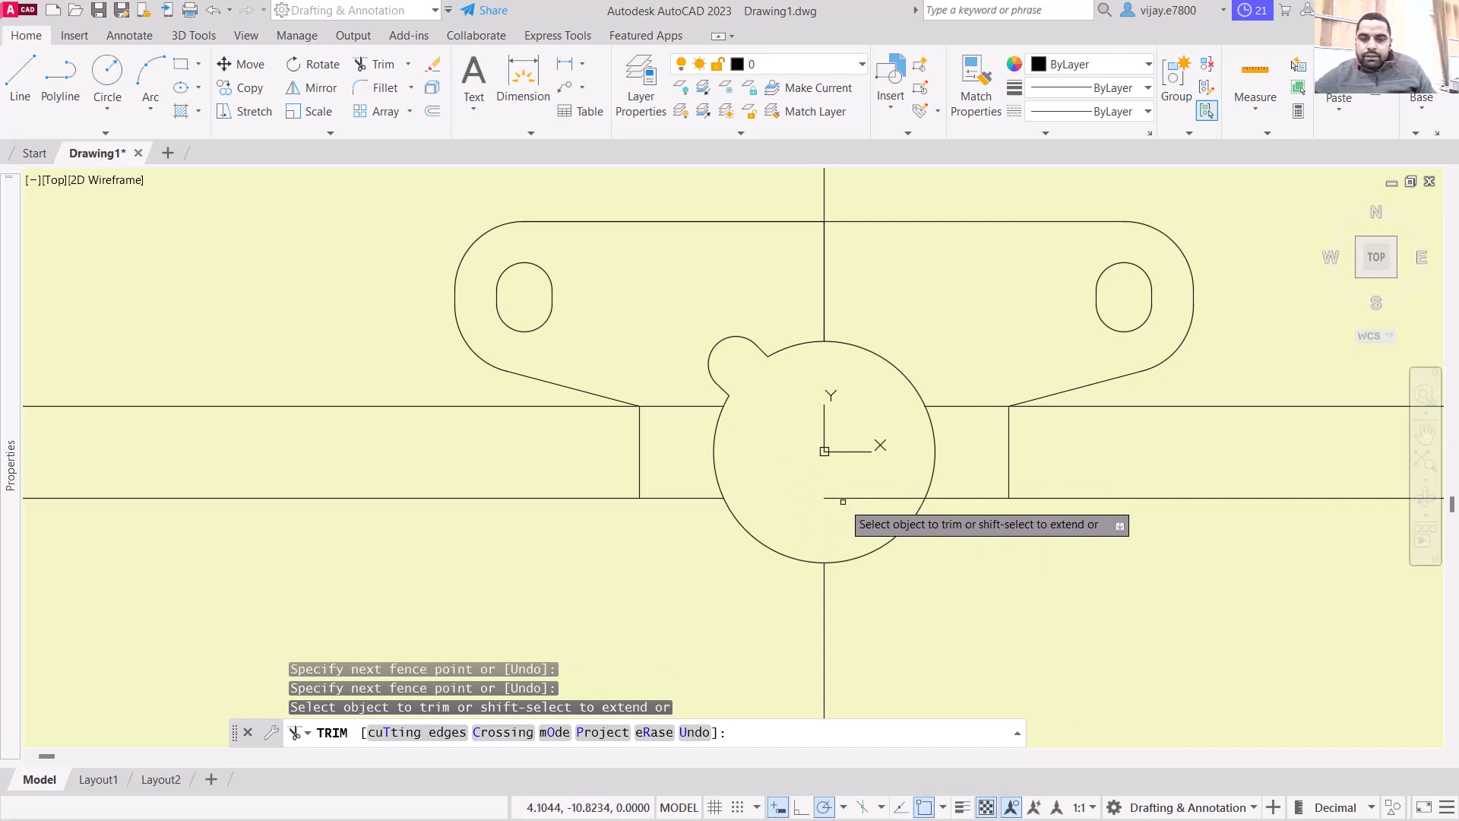
left_click(836, 497)
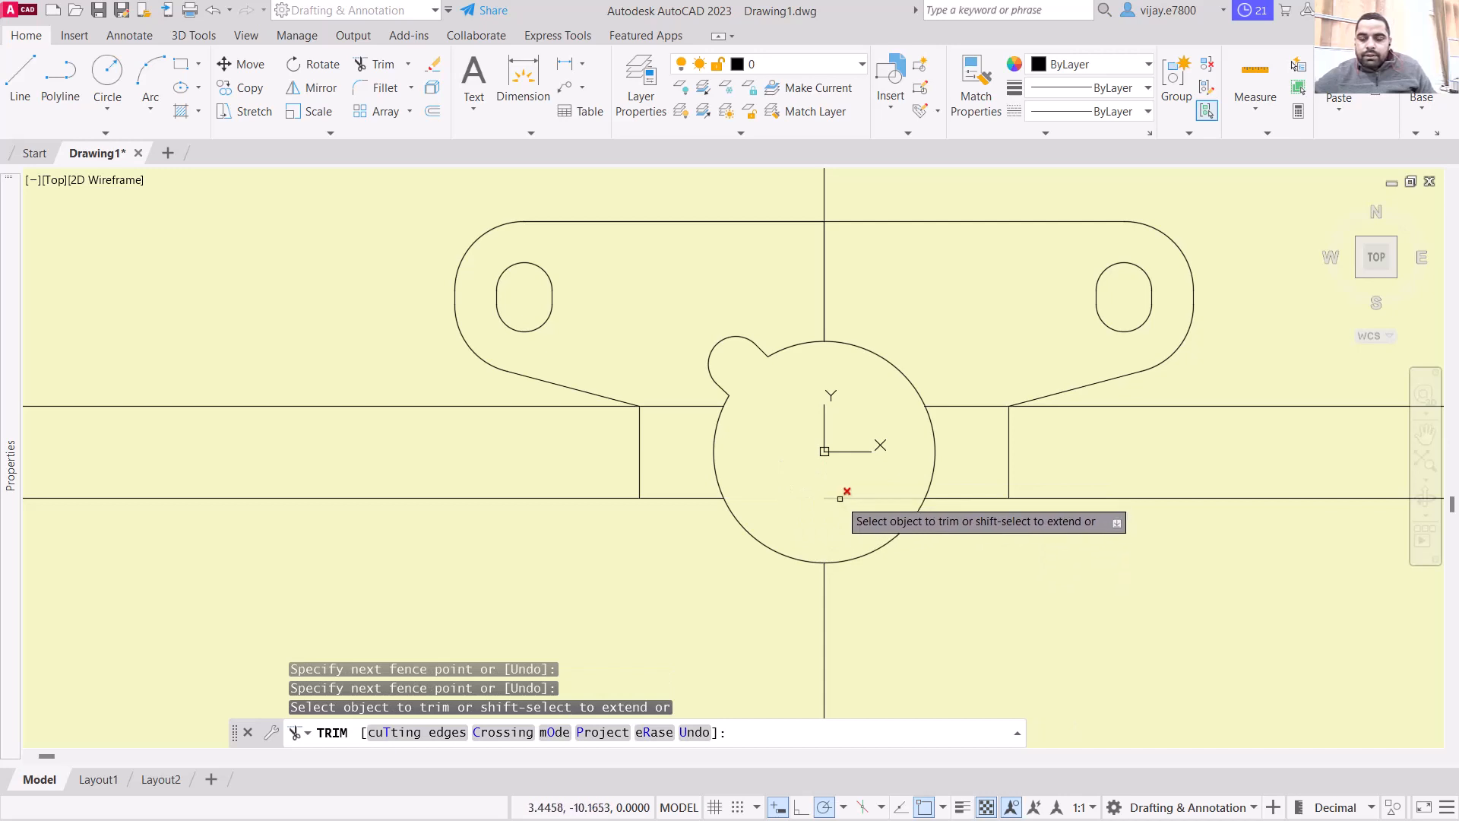
Step: Remove the upper horizontal construction line outside the neck and between the neck's edges and the large circle
left_click(561, 406)
left_click(1114, 407)
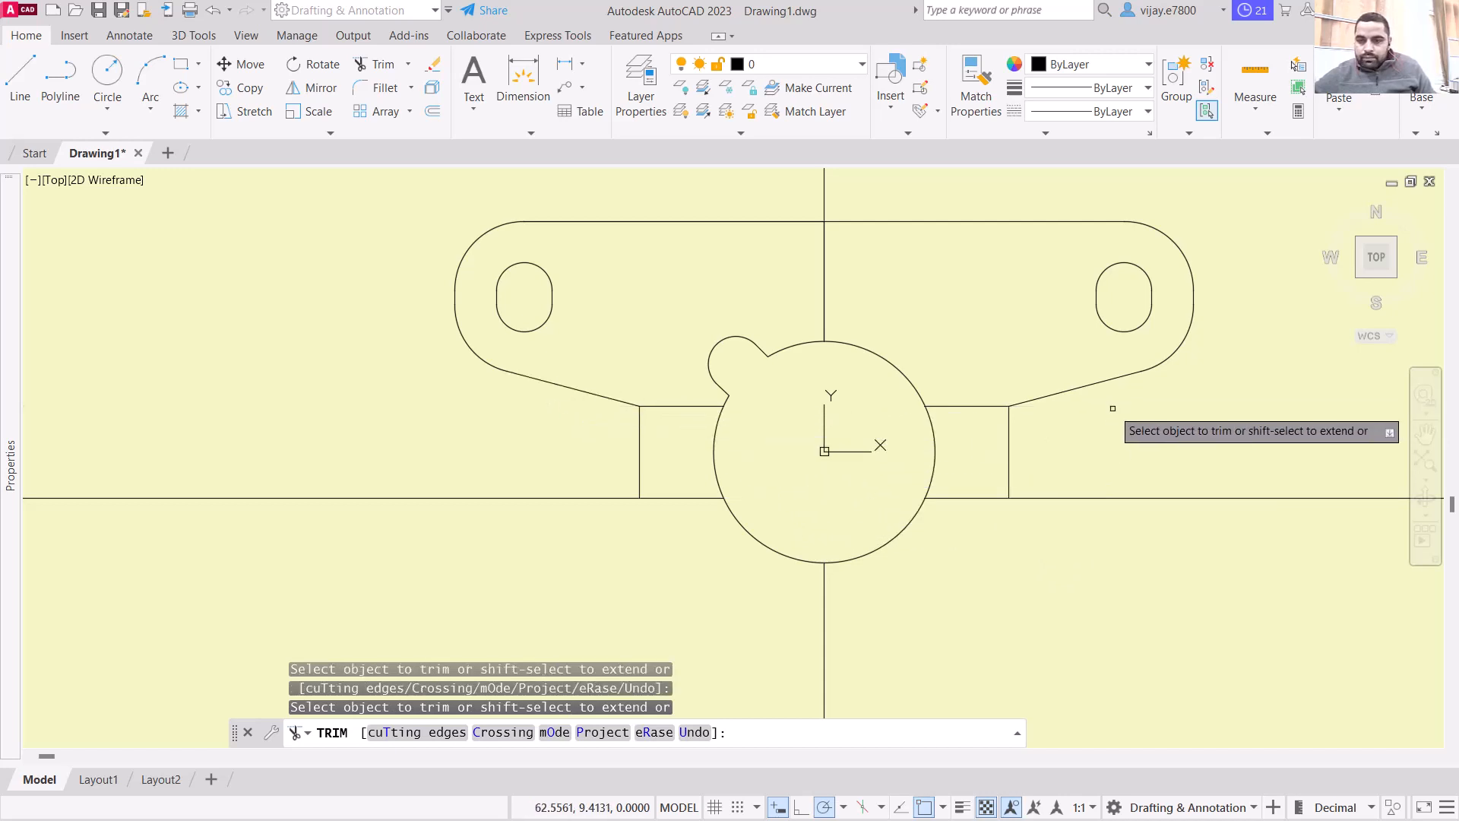
left_click(951, 408)
left_click_drag(951, 409, 958, 388)
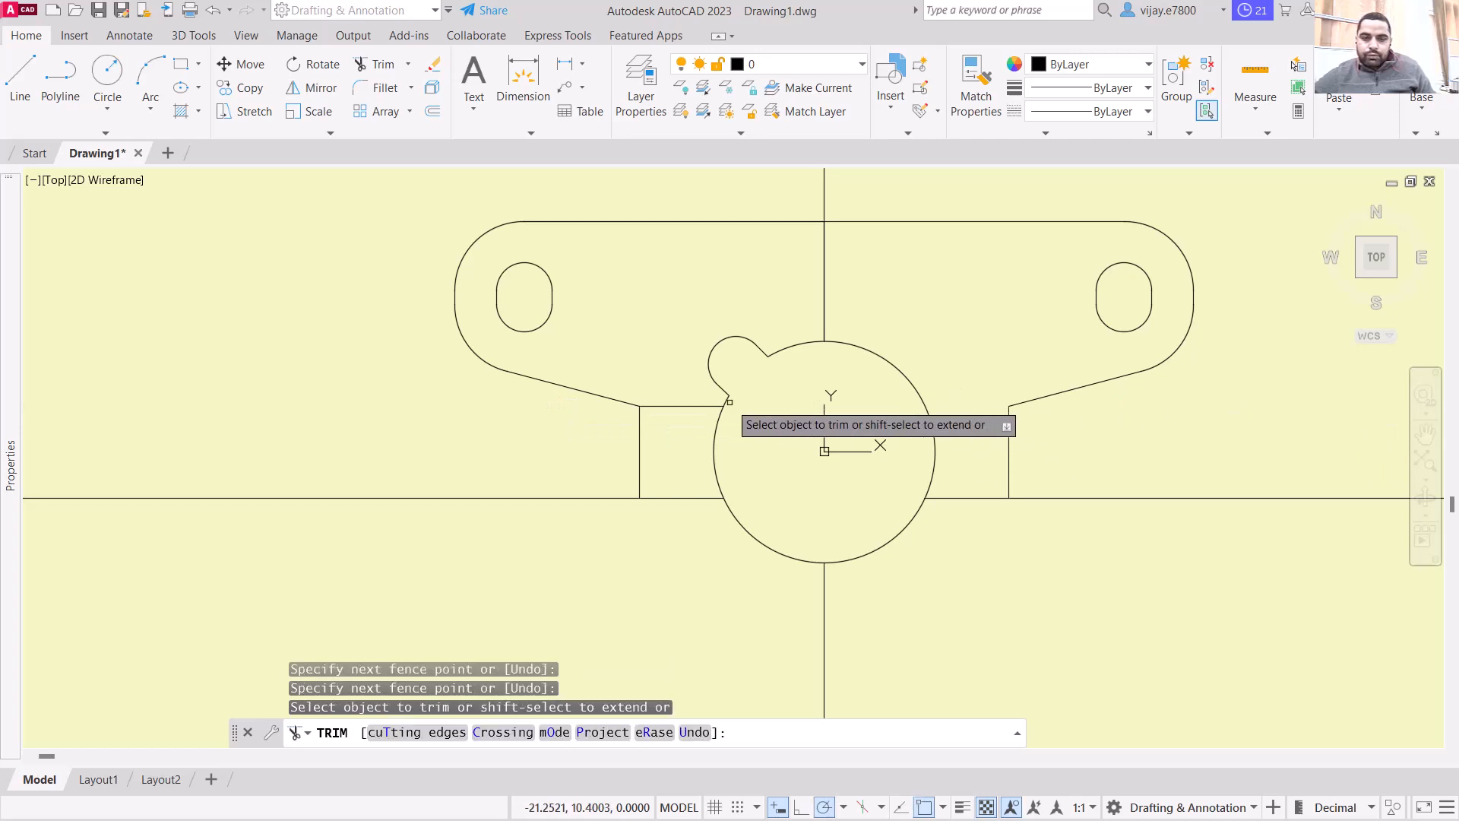
left_click(700, 405)
scroll(988, 353, "down", 2)
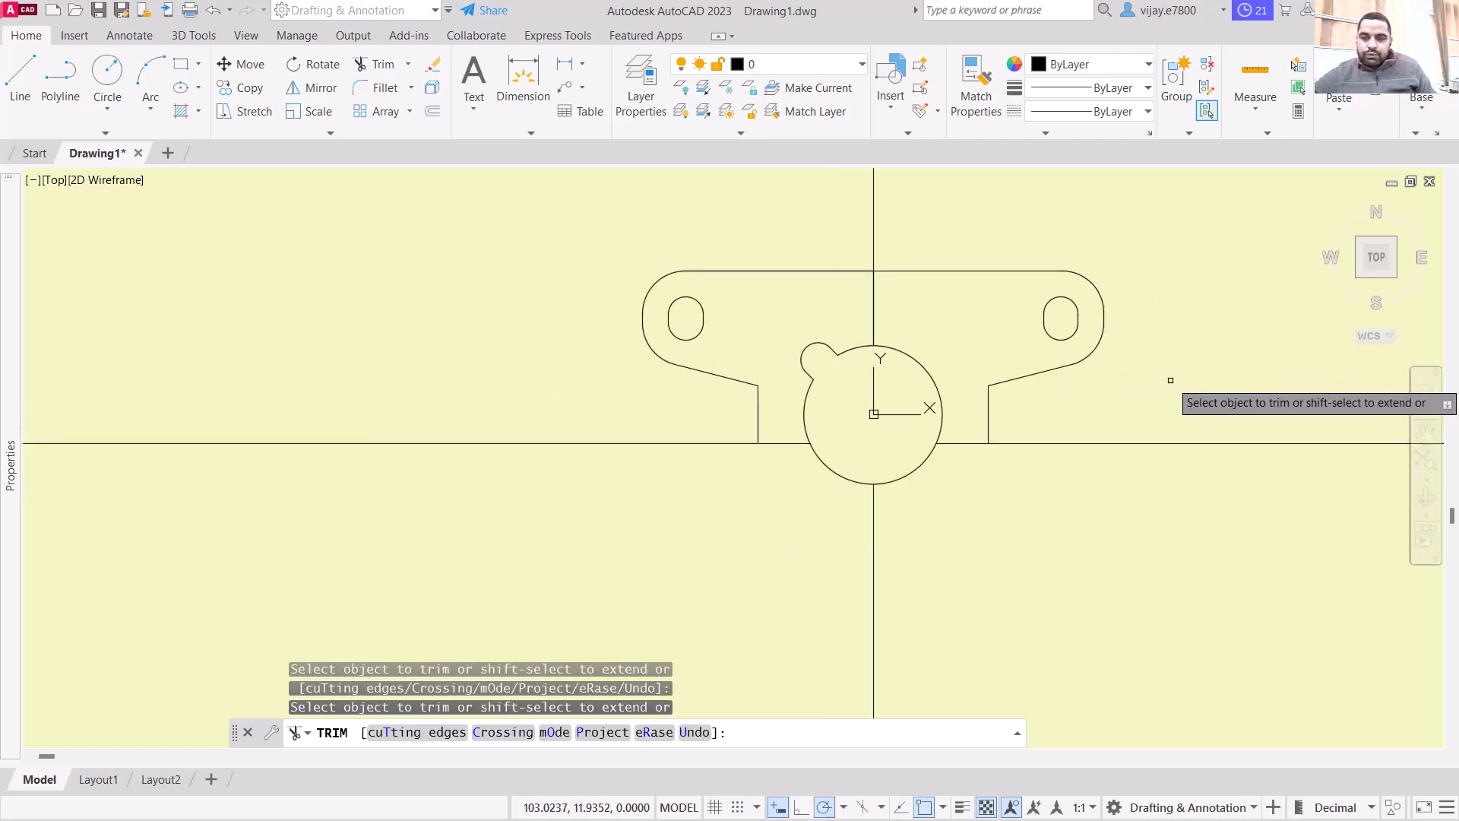
Step: Examine the reference drawing for the alignment of the middle R8 hole with the notch's center
mouse_move(1173, 381)
middle_mouse_down()
mouse_move(1136, 398)
mouse_move(485, 402)
middle_mouse_up()
scroll(621, 389, "down", 2)
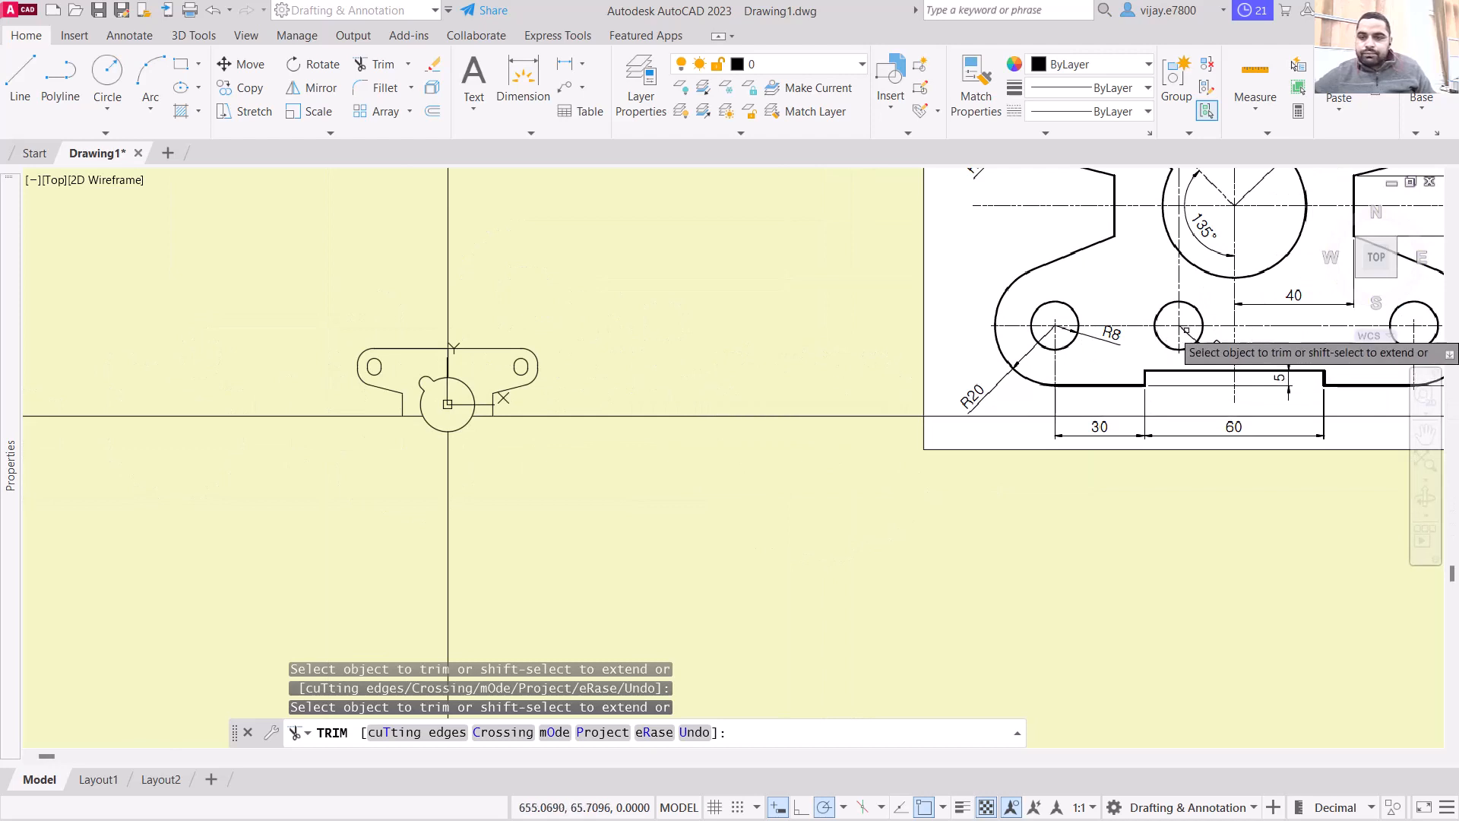
scroll(1175, 335, "up", 1)
middle_click_drag(1174, 335, 861, 411)
scroll(862, 408, "down", 1)
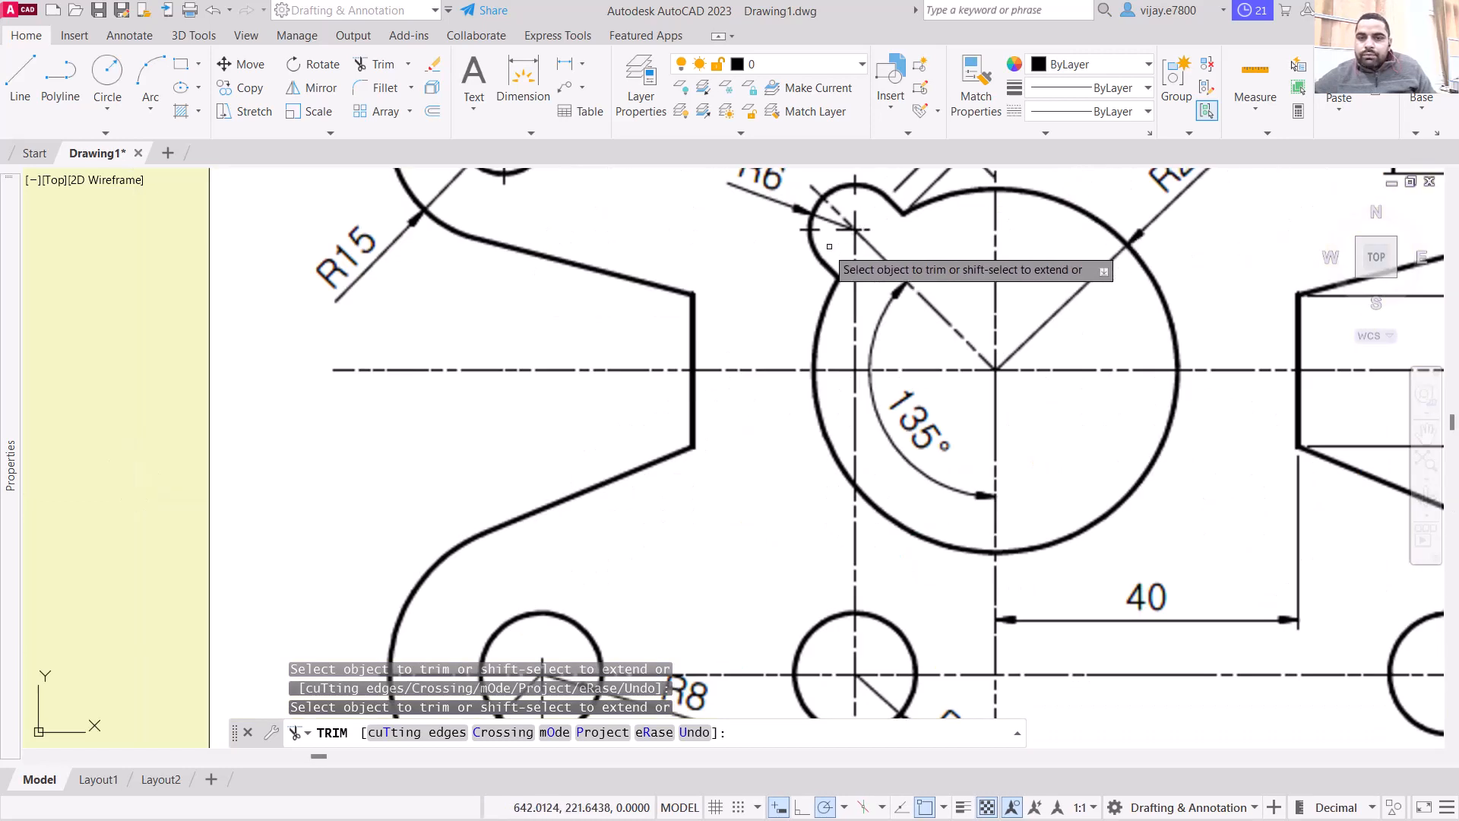
scroll(562, 305, "down", 5)
middle_click_drag(382, 381, 941, 331)
scroll(585, 466, "up", 5)
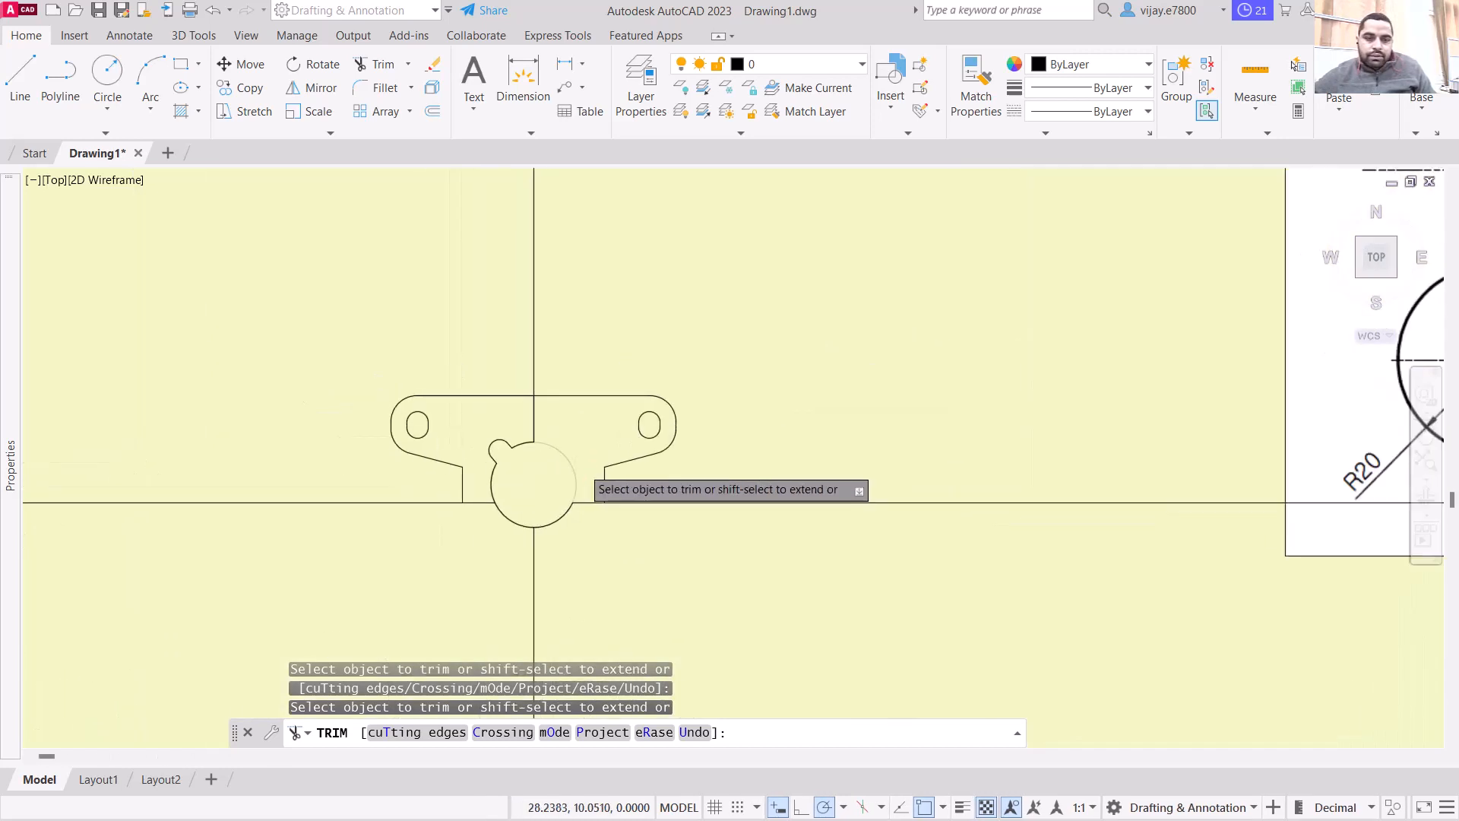
Step: Draw a vertical line from the R6 notch's center straight down past the lower horizontal construction line
left_click(22, 93)
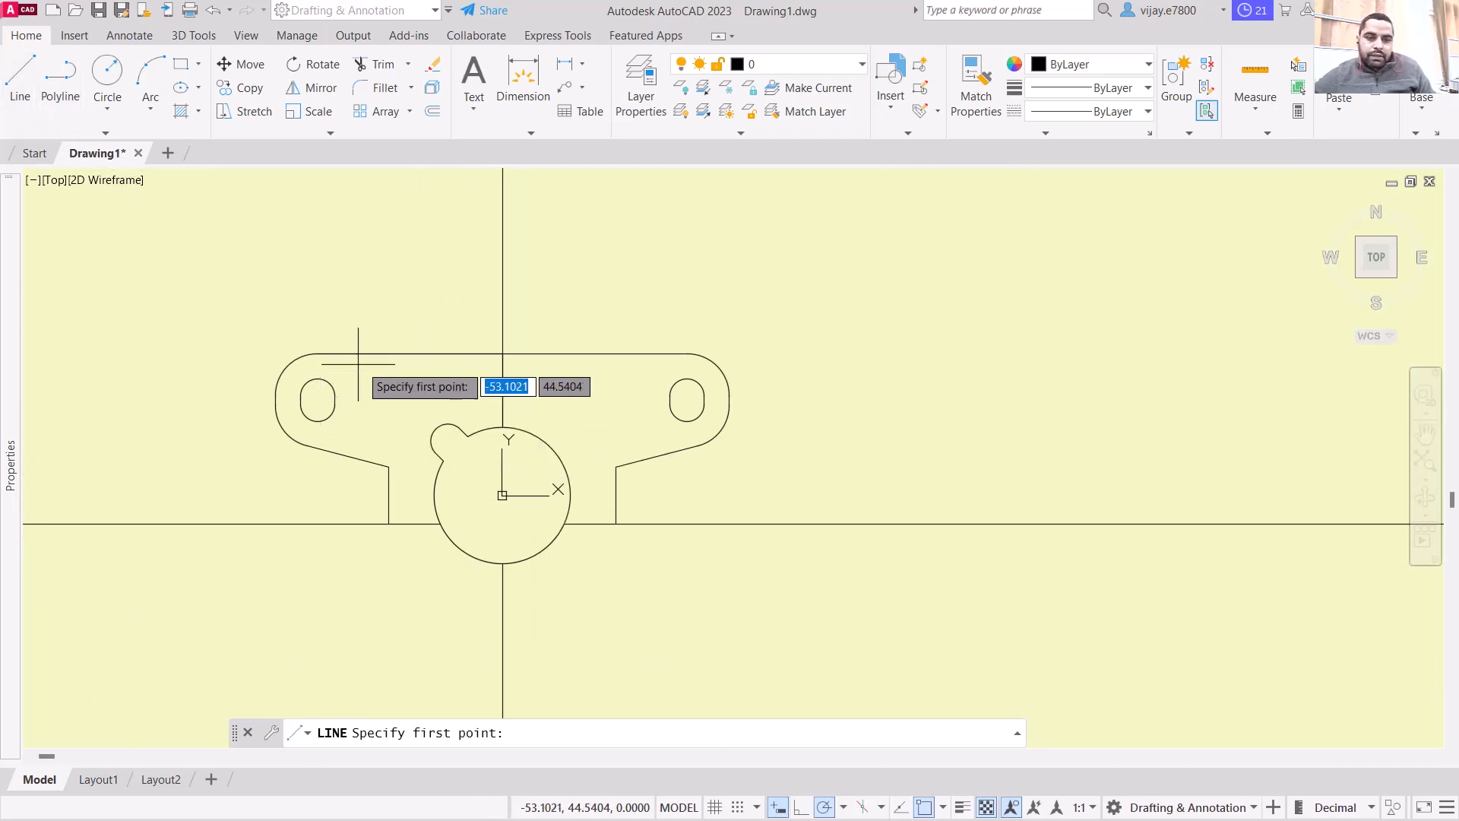
scroll(372, 396, "up", 6)
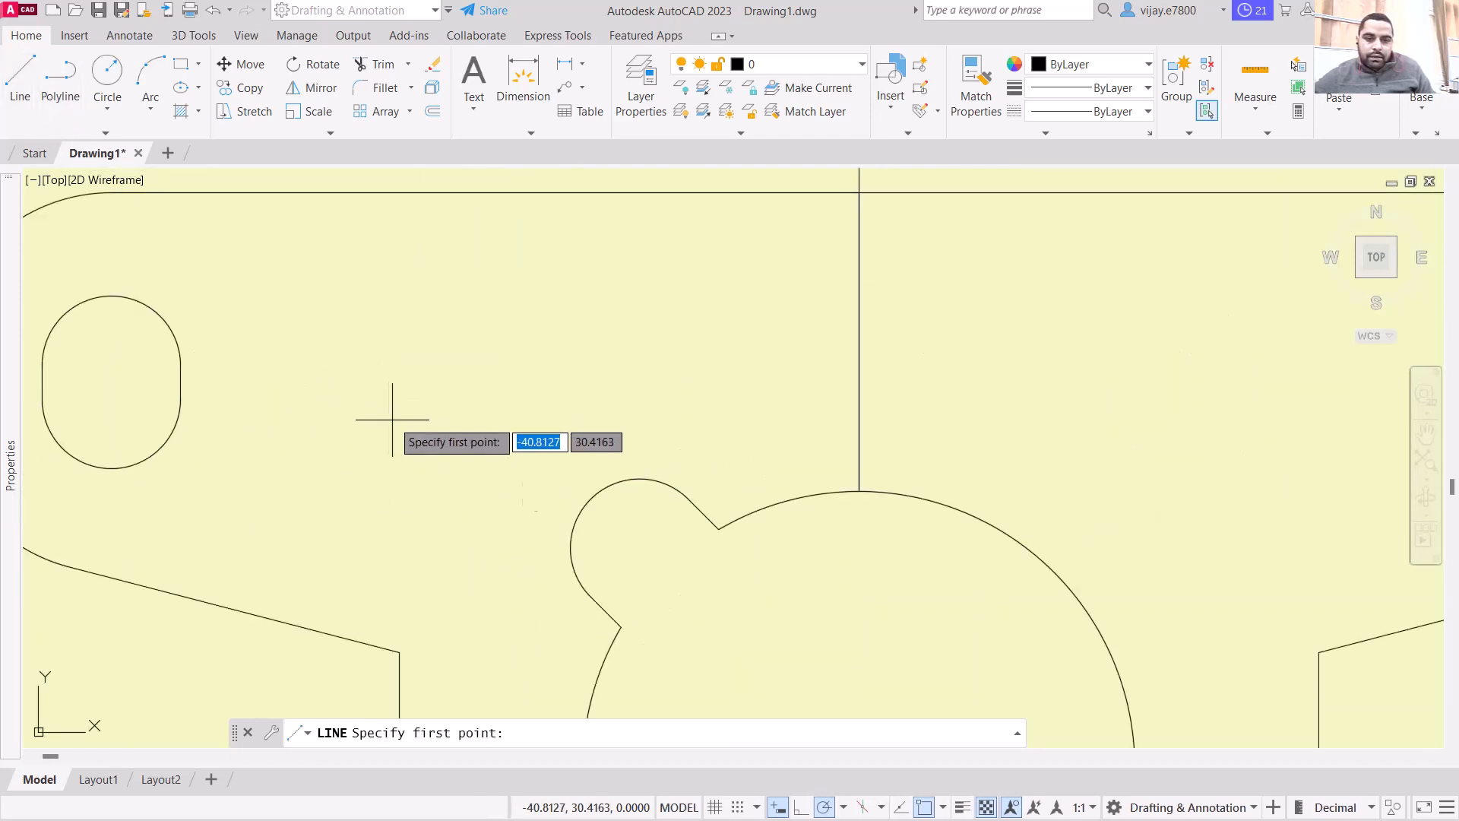
left_click(639, 548)
scroll(631, 594, "down", 4)
middle_click_drag(666, 618, 700, 345)
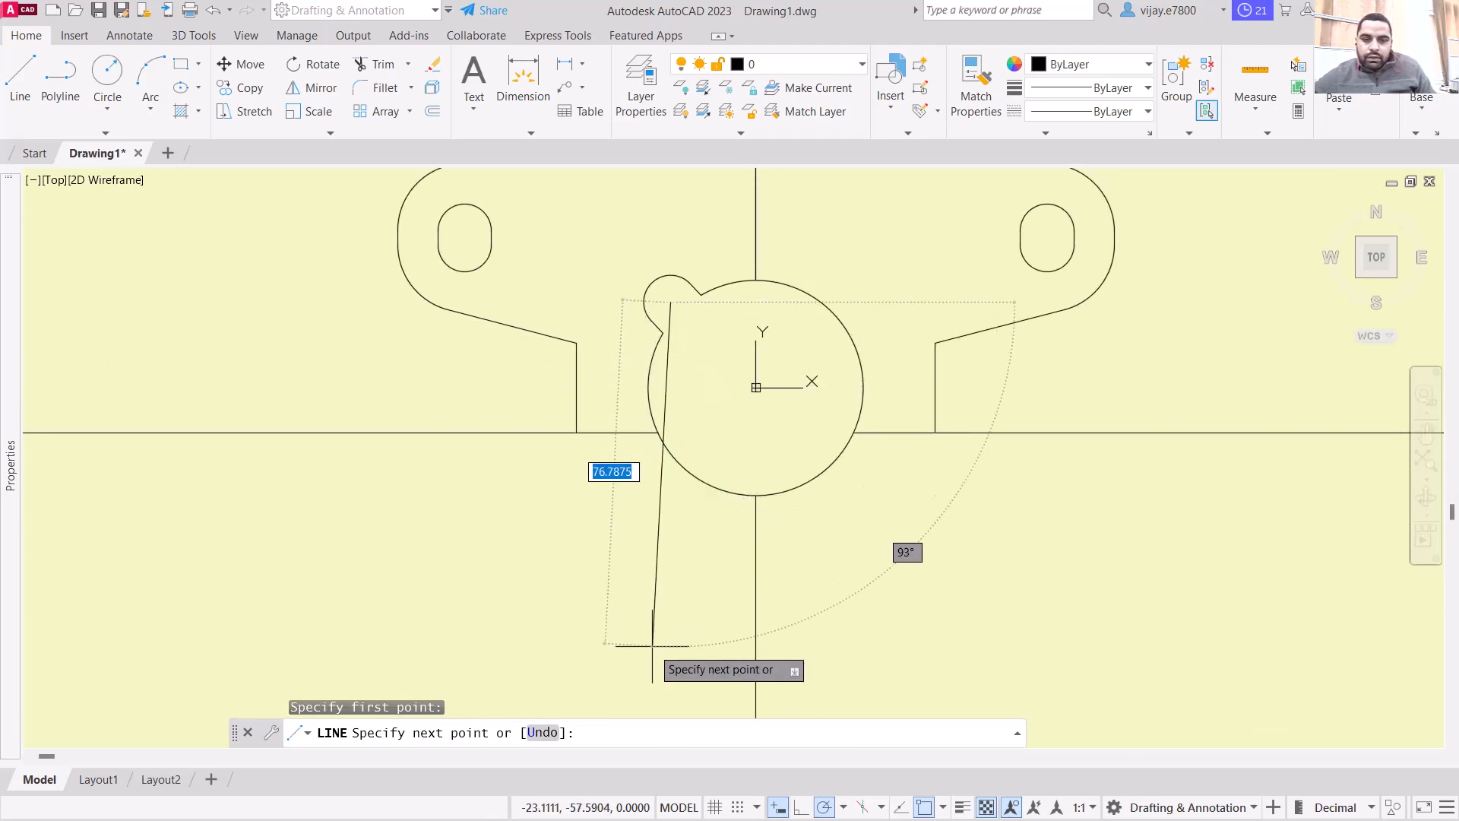
scroll(684, 654, "down", 3)
middle_click_drag(674, 653, 688, 458)
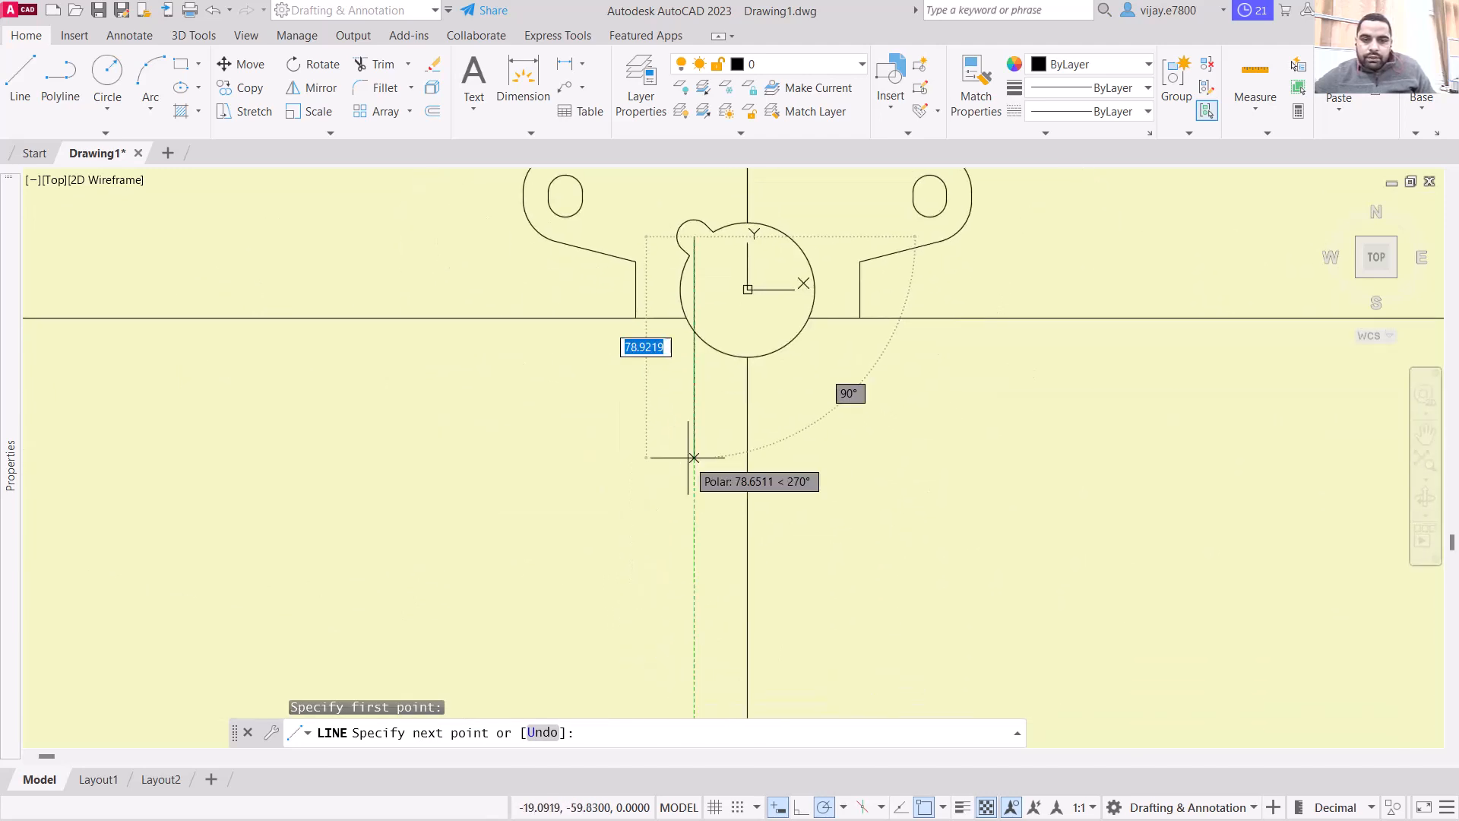
left_click(694, 611)
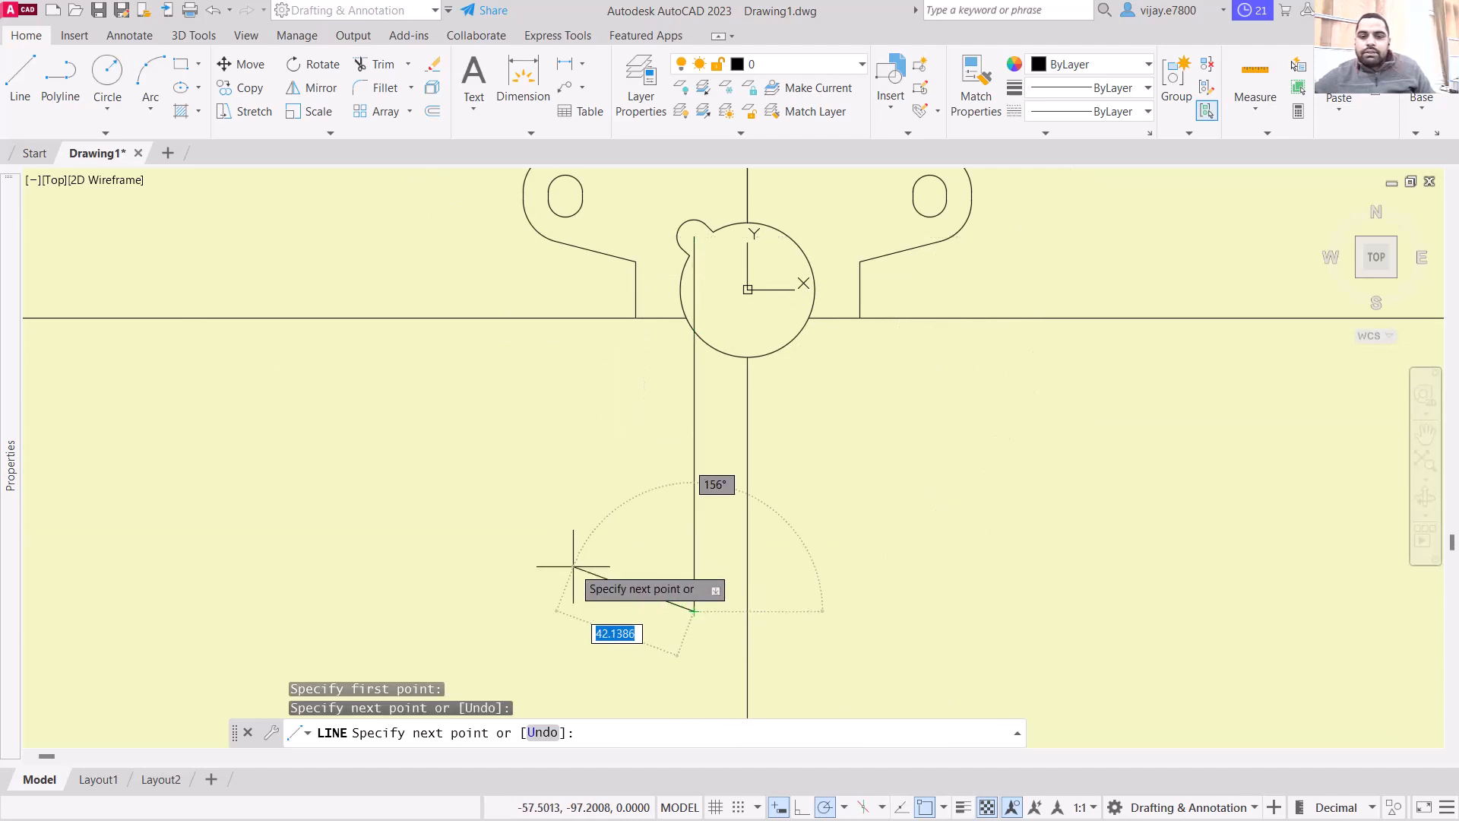
right_click(569, 569)
left_click(632, 591)
scroll(883, 479, "down", 1)
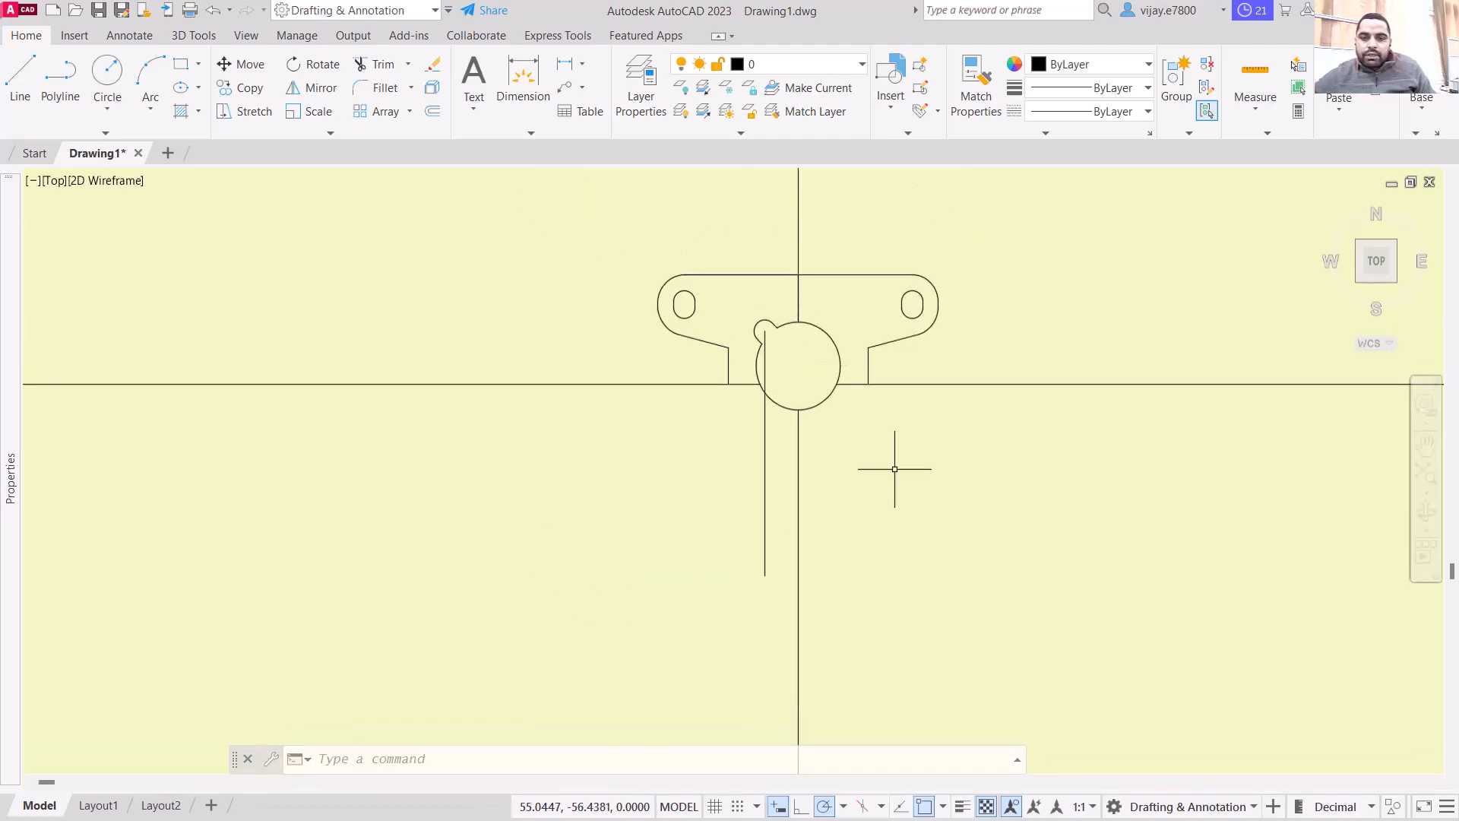
Step: Consult the reference dimensions and offset both halves of the horizontal construction line downward by 50
middle_click_drag(1070, 390, 612, 502)
scroll(1036, 394, "down", 1)
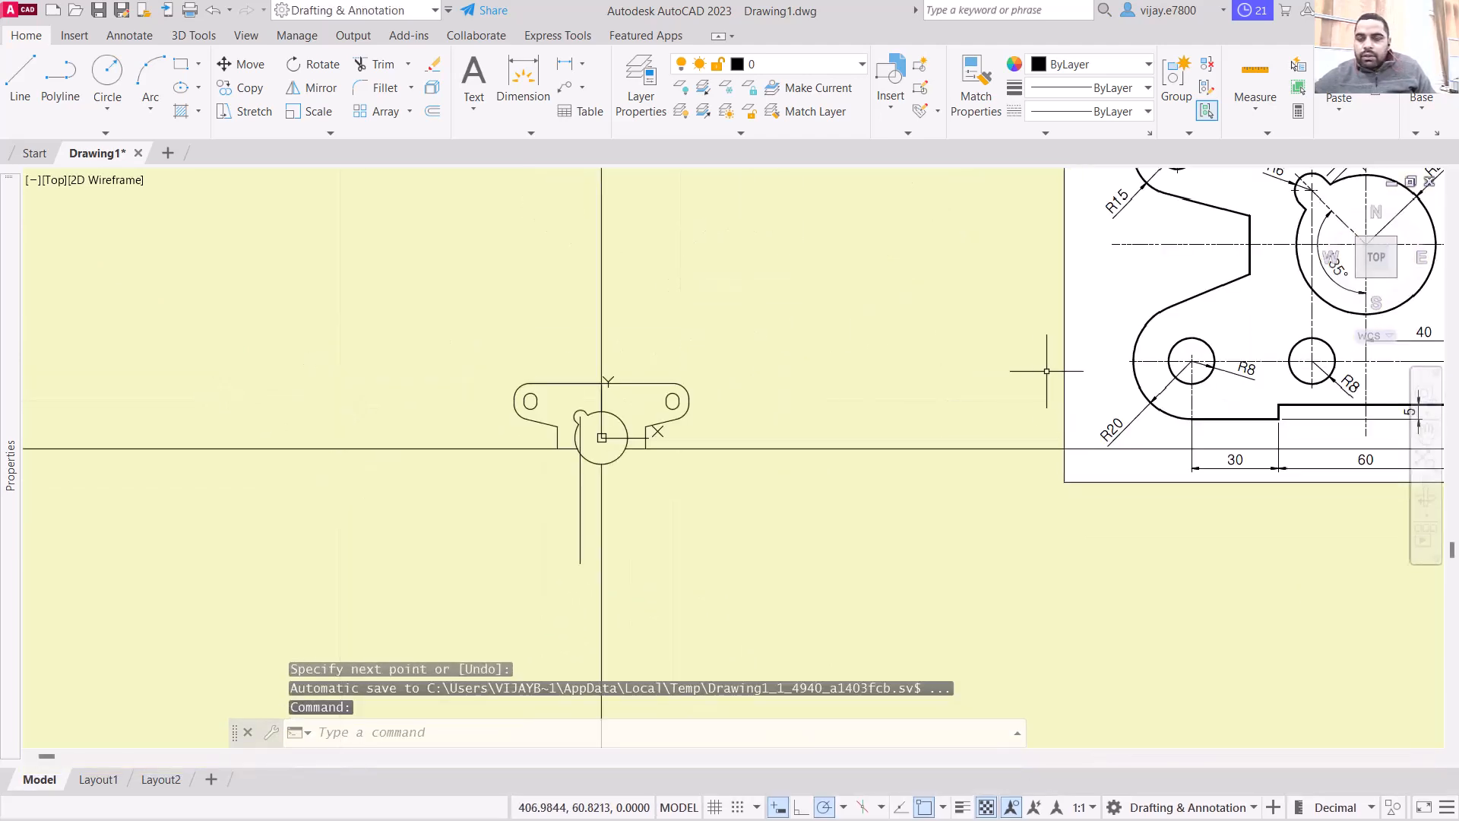
middle_click_drag(1014, 378, 694, 477)
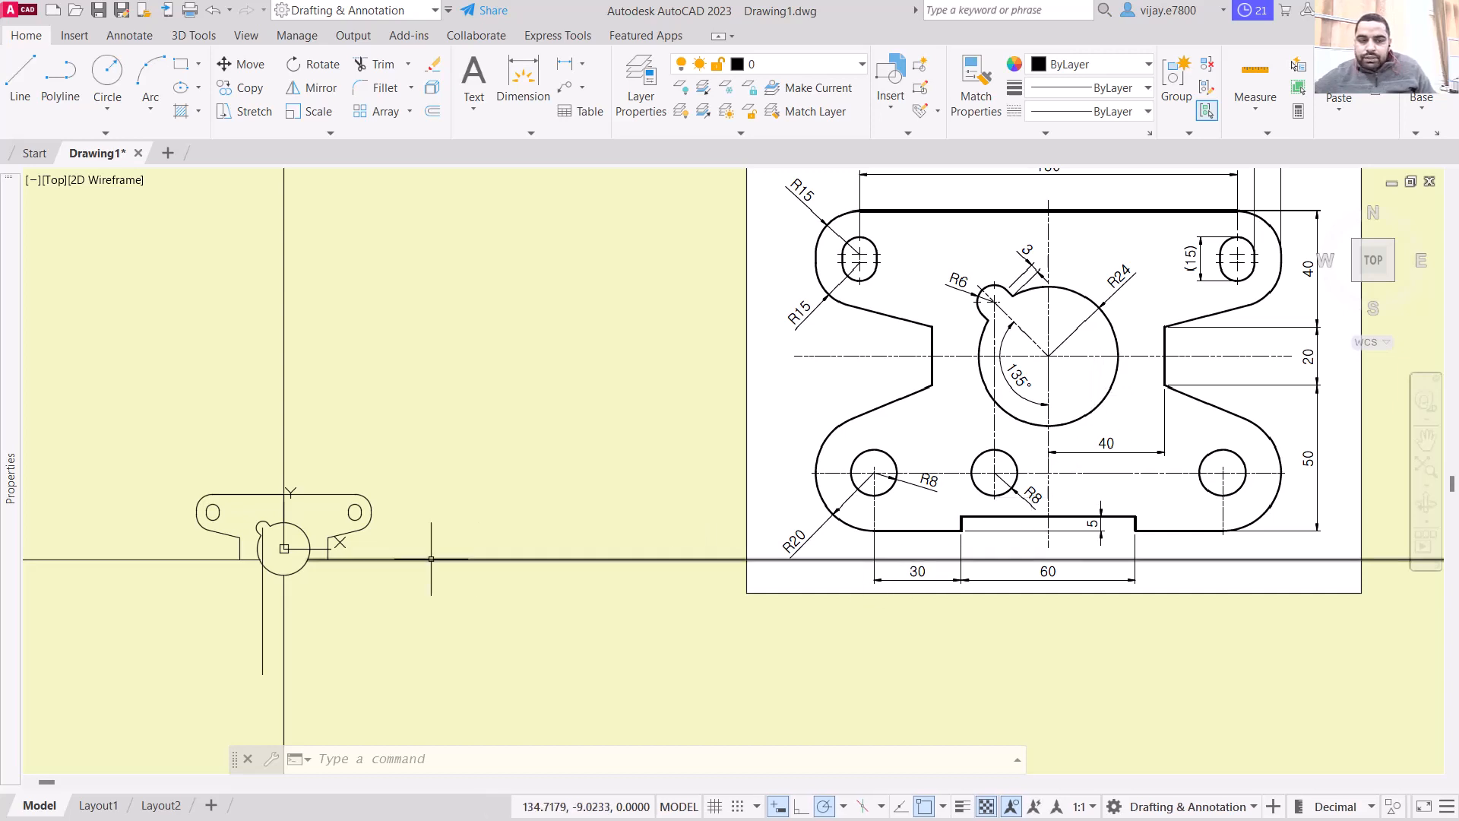
scroll(304, 544, "up", 4)
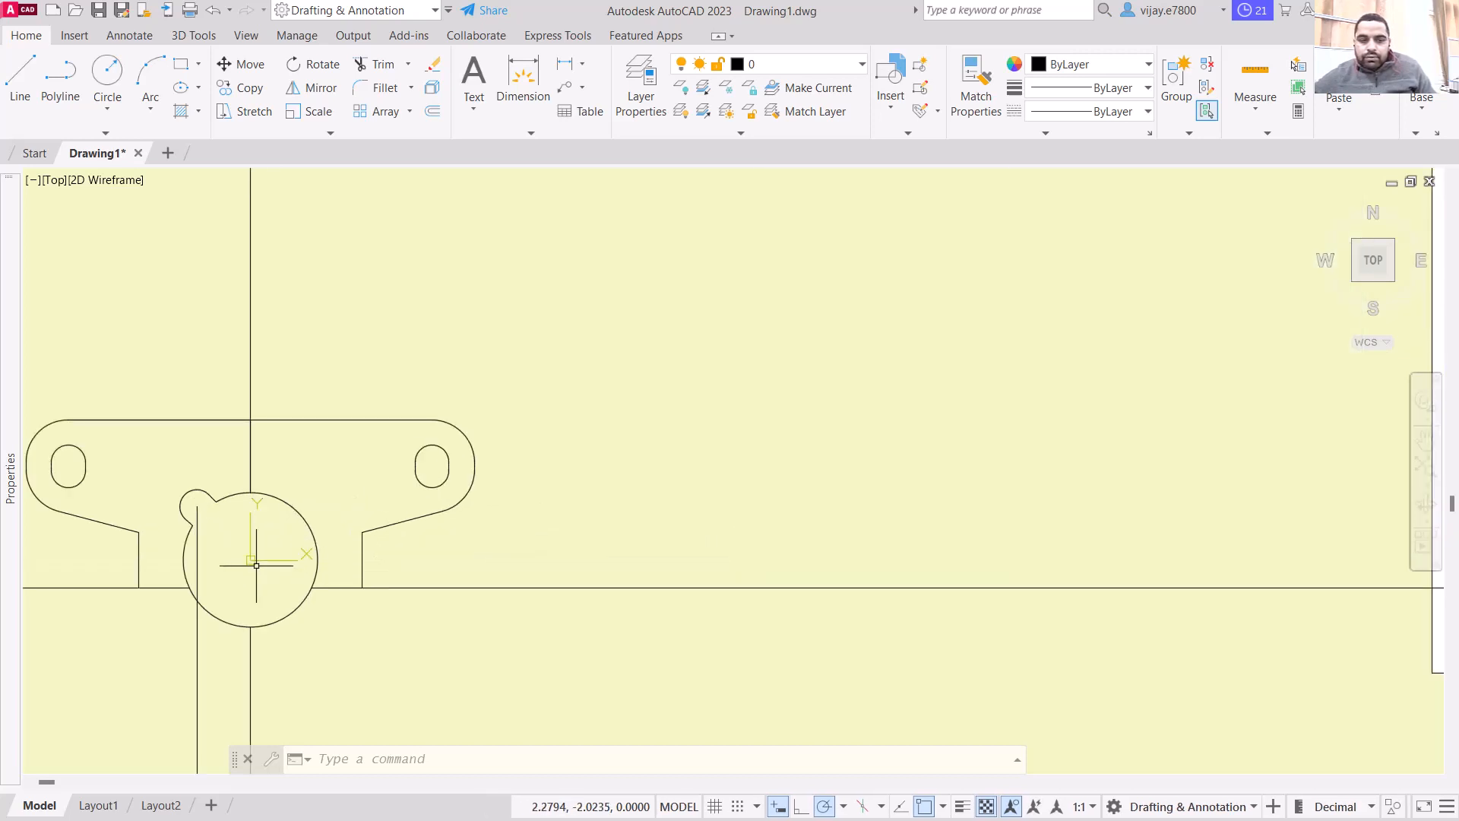
scroll(256, 565, "down", 4)
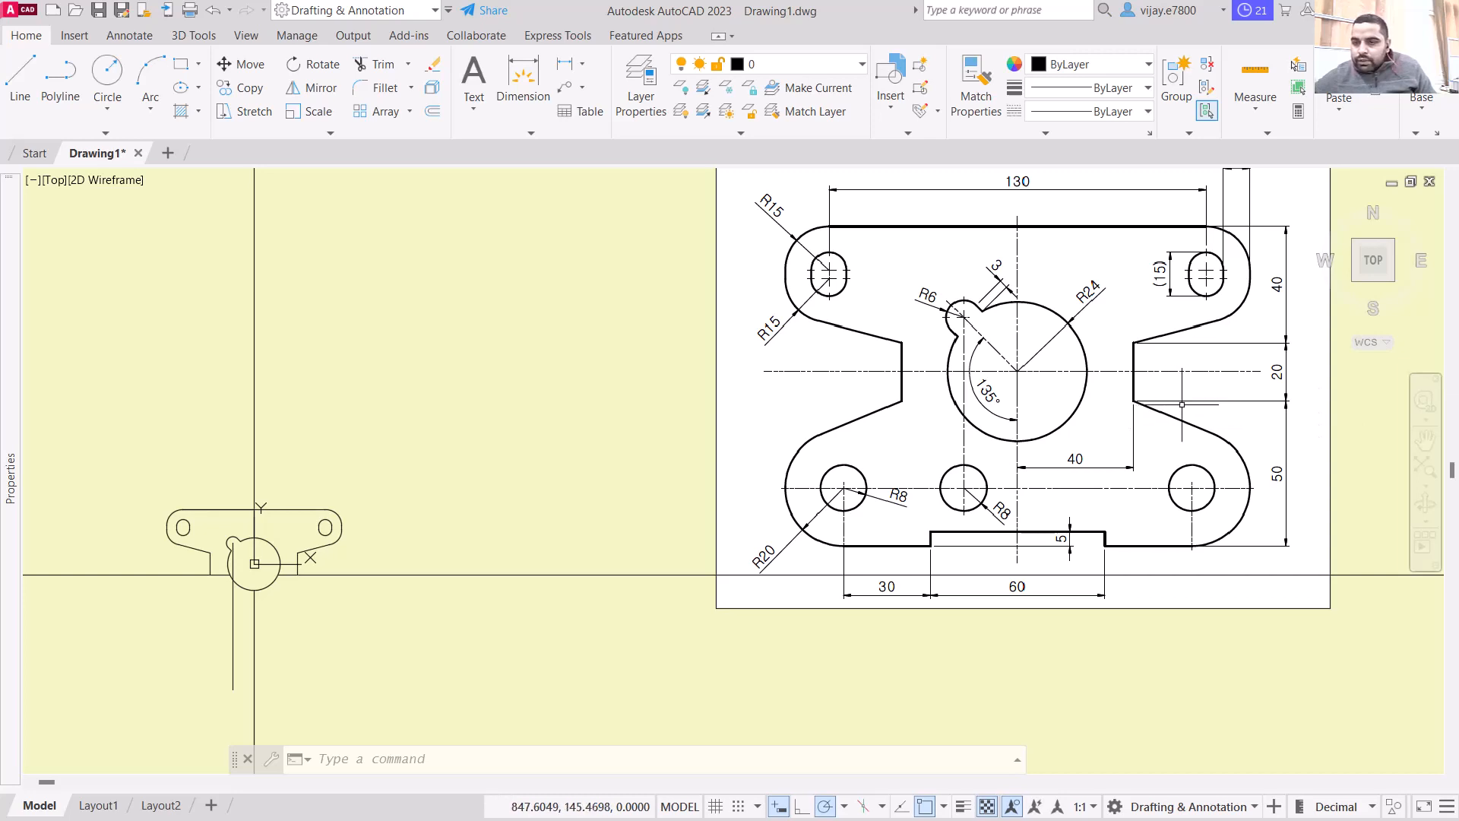
middle_click_drag(432, 621, 779, 397)
type("O")
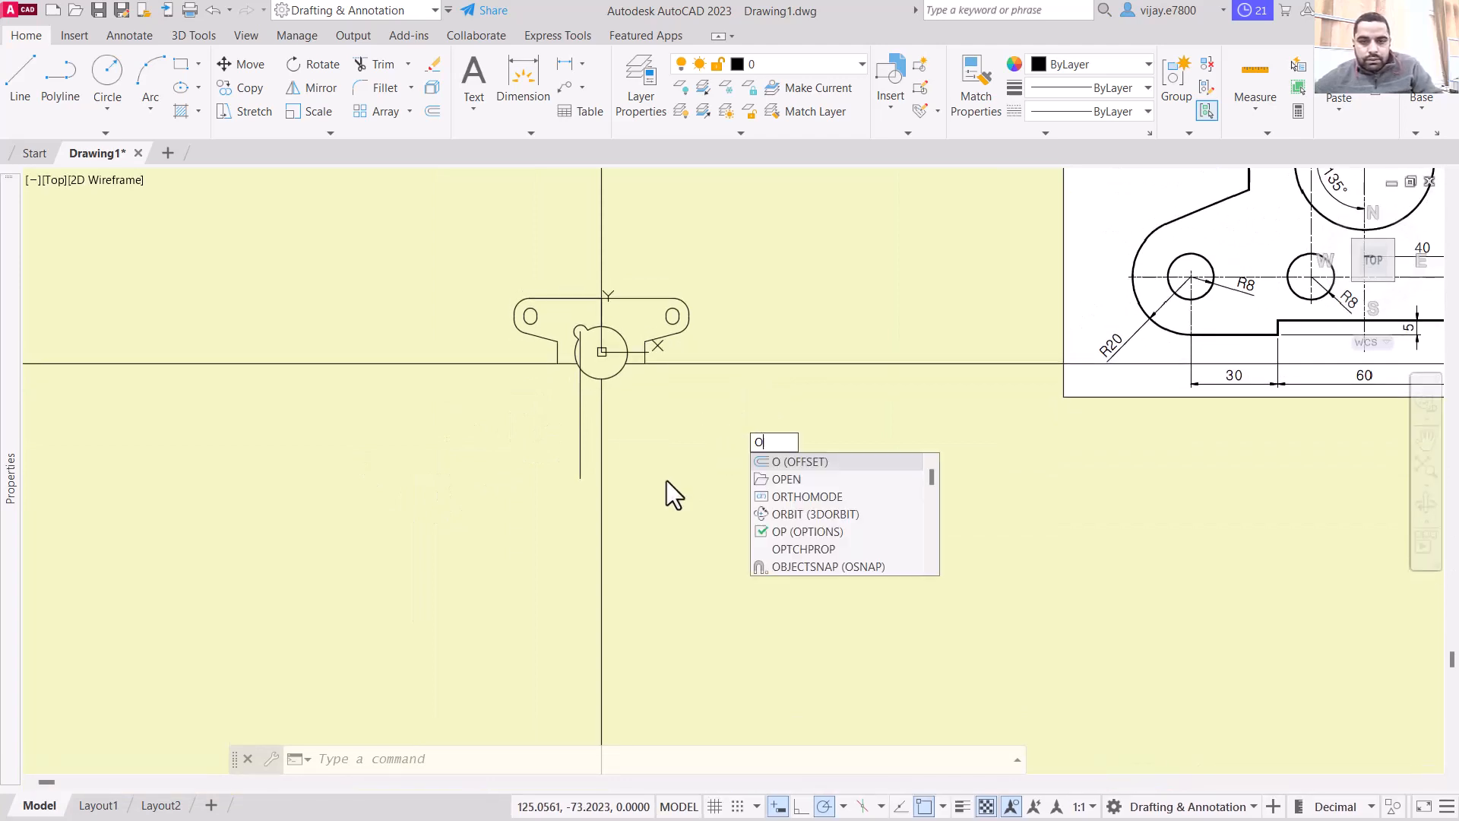
type("FFes")
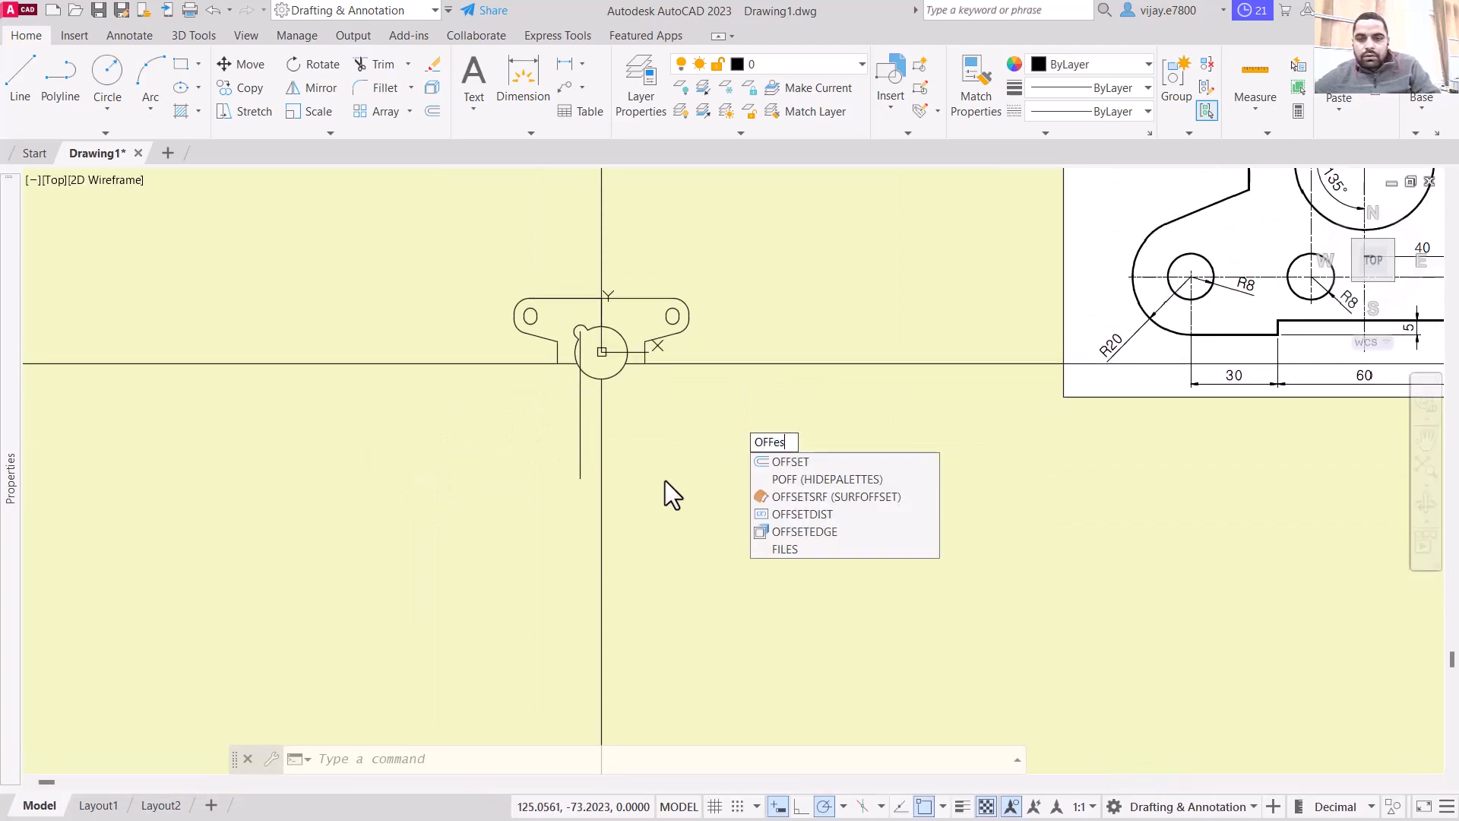
left_click(790, 461)
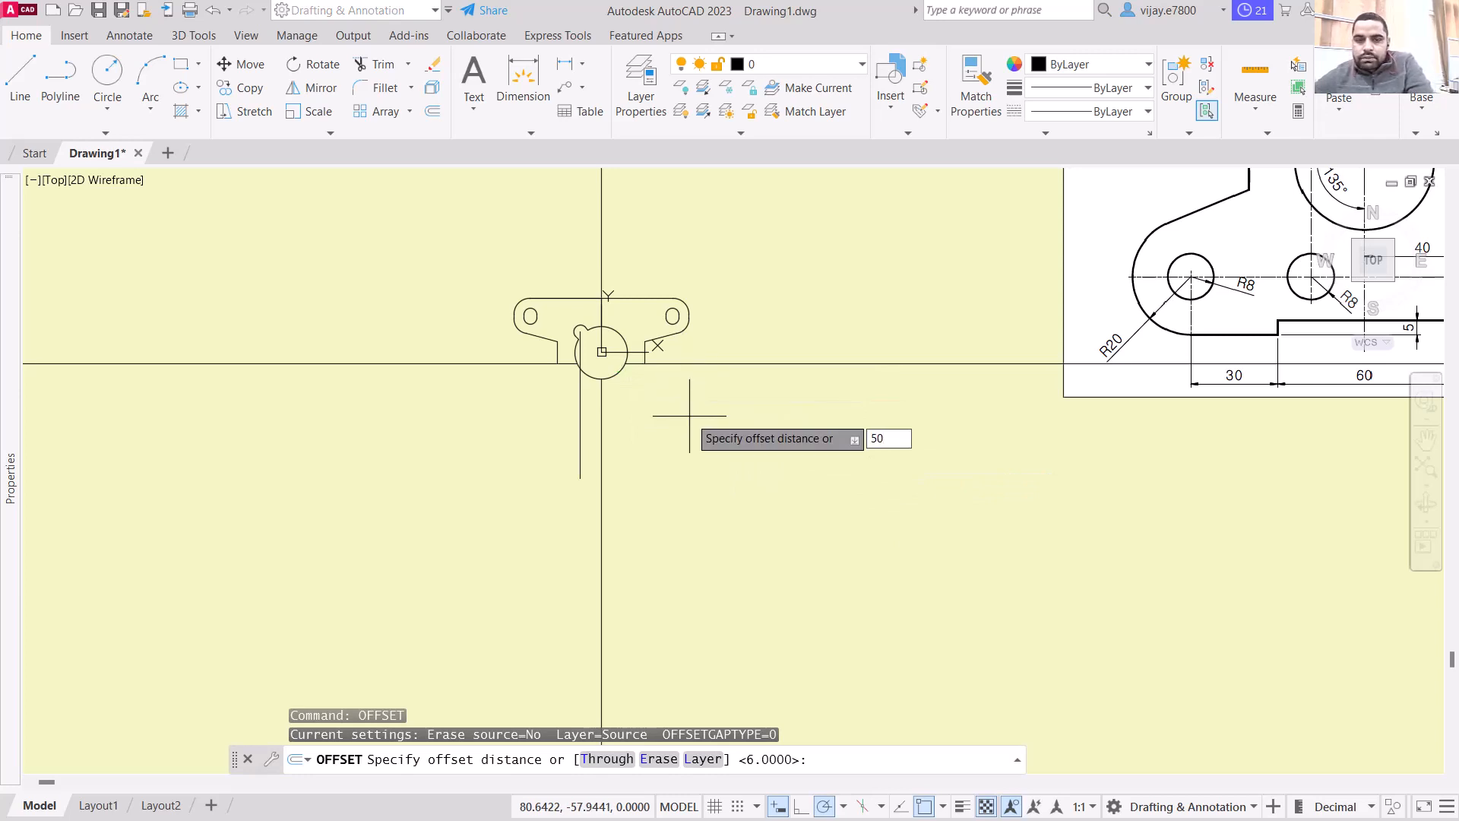
key("Return")
left_click(661, 364)
left_click(595, 378)
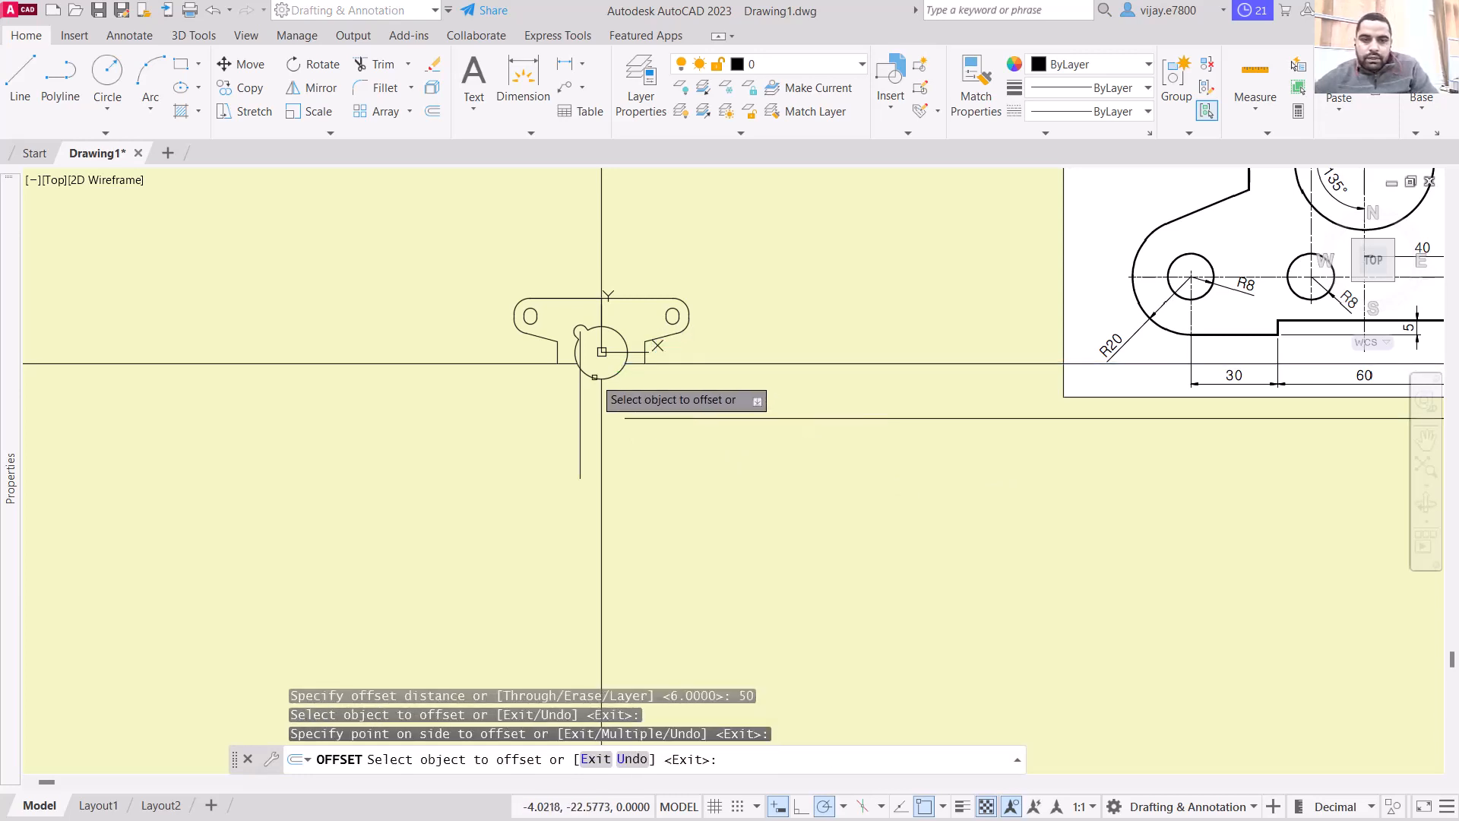
left_click(534, 364)
left_click(529, 395)
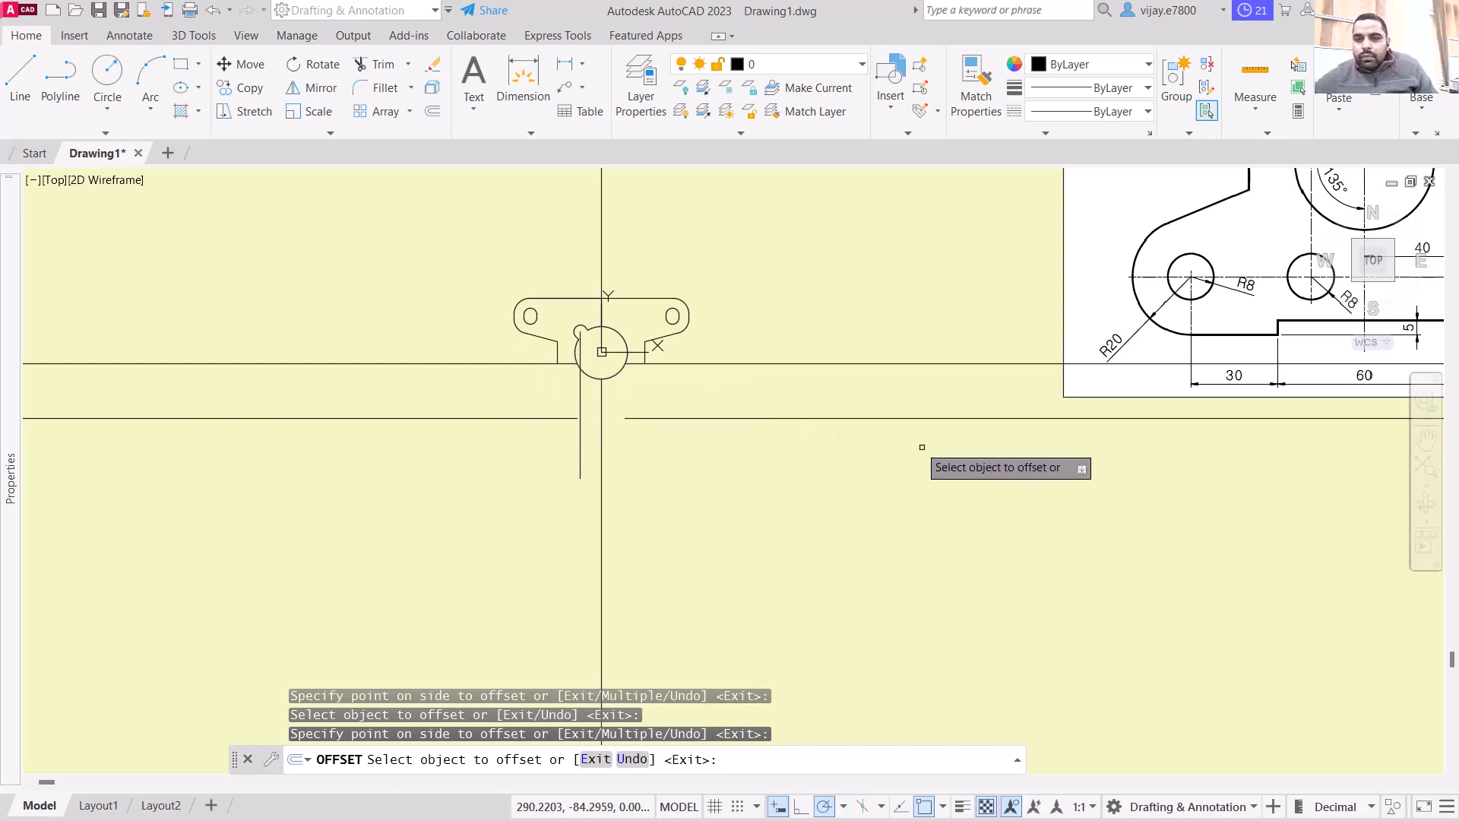
Step: Extend both halves of the lowest horizontal construction line inward to meet the vertical centerline
scroll(631, 430, "up", 2)
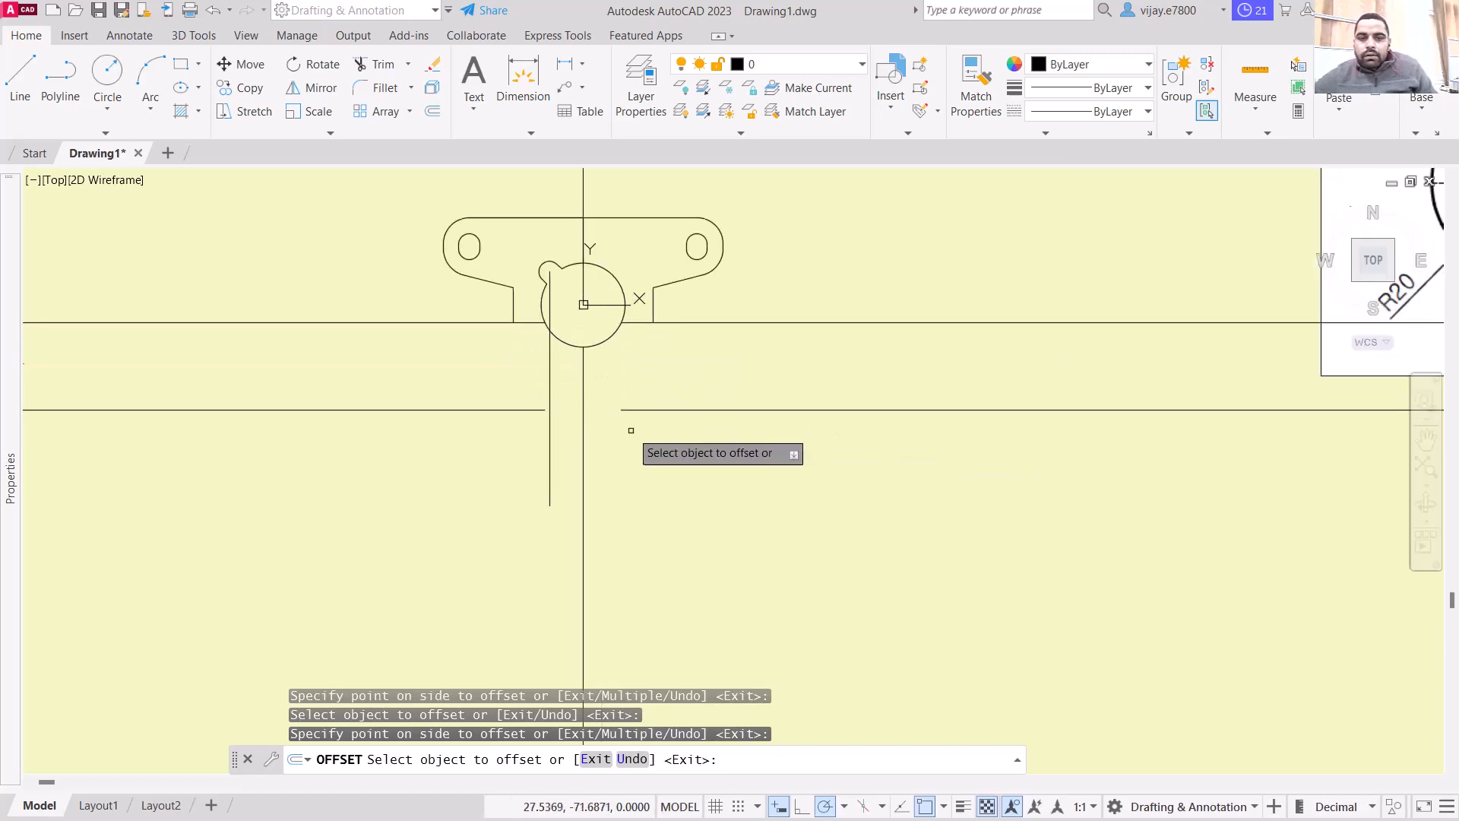
left_click(408, 66)
left_click(389, 137)
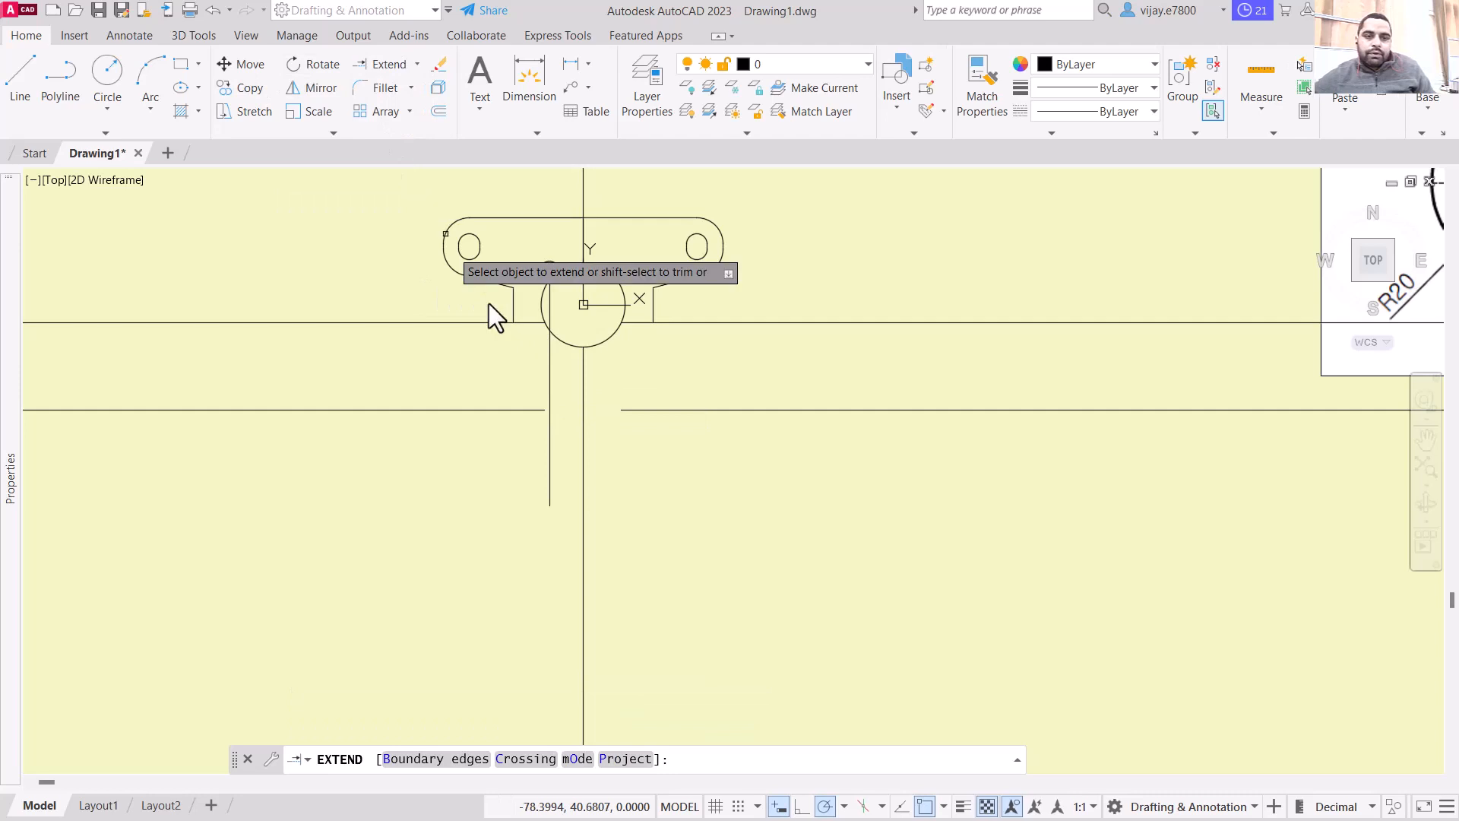
left_click(505, 411)
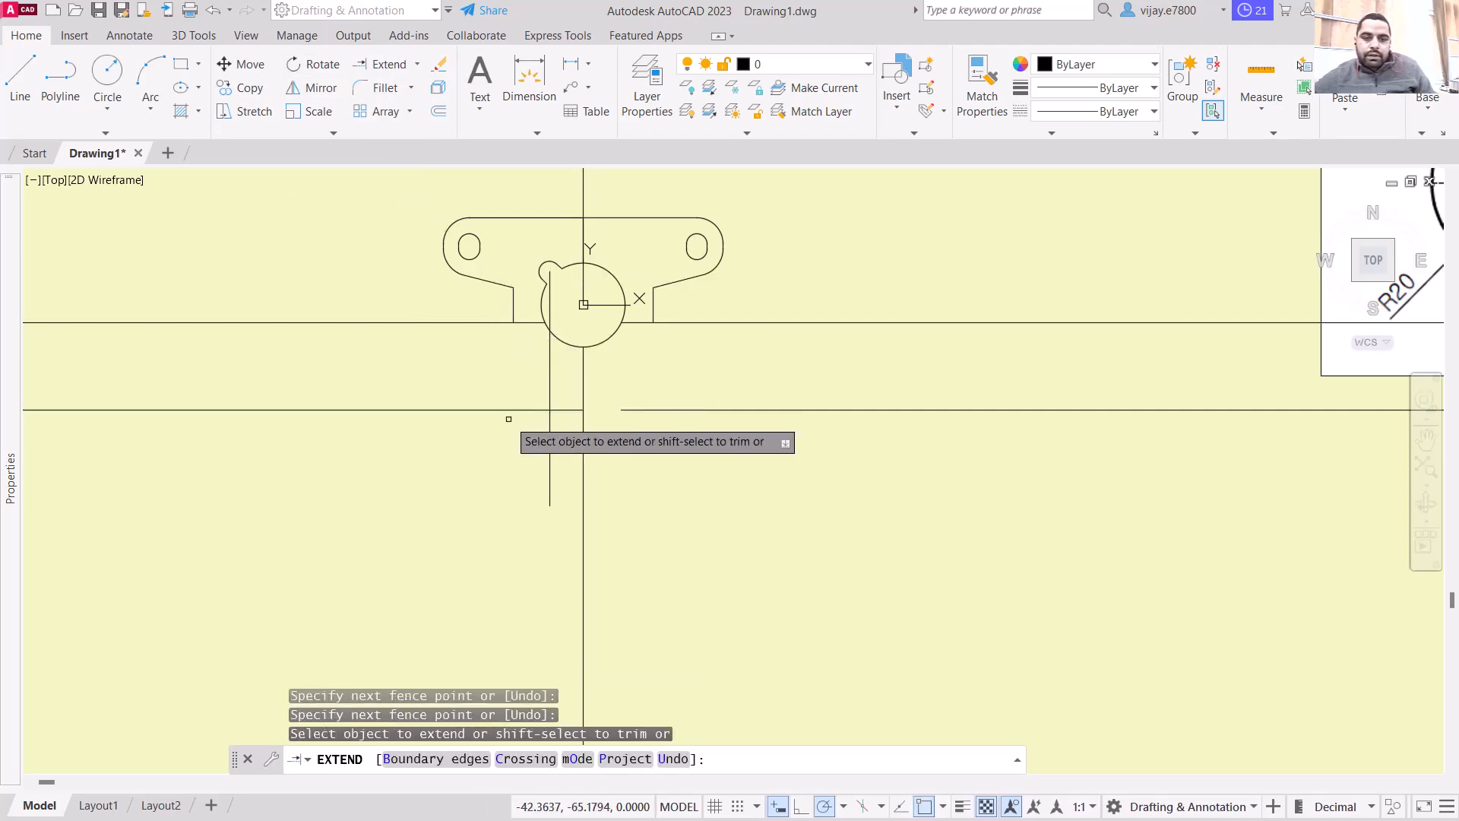
left_click(619, 408)
right_click(909, 299)
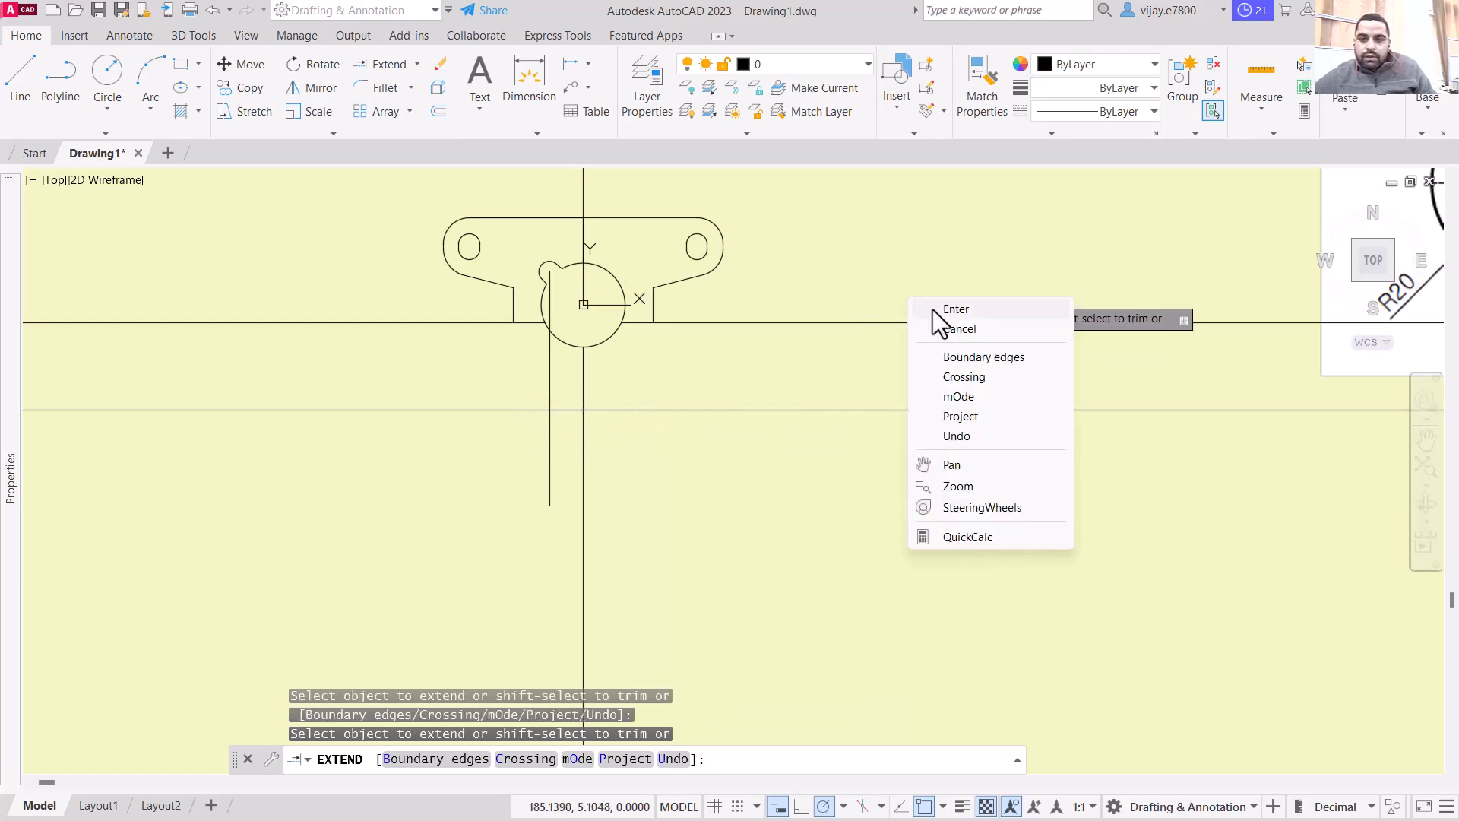
left_click(955, 310)
Step: Consult the reference's base recess and draw a line on the base line from the centerline 30 to the right and 60 back to the left
middle_click_drag(892, 378, 453, 414)
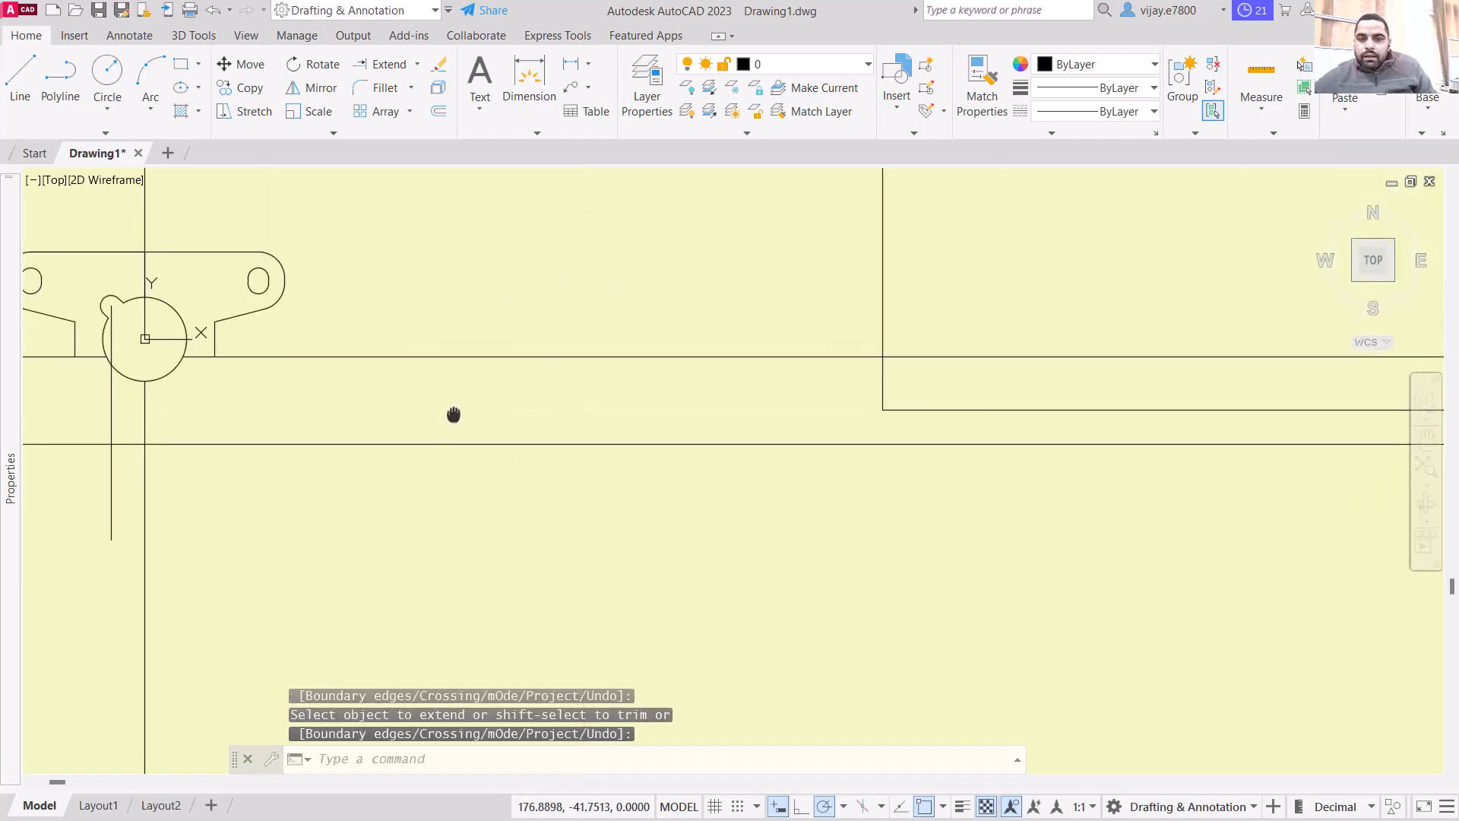
scroll(935, 433, "down", 4)
scroll(1078, 525, "up", 6)
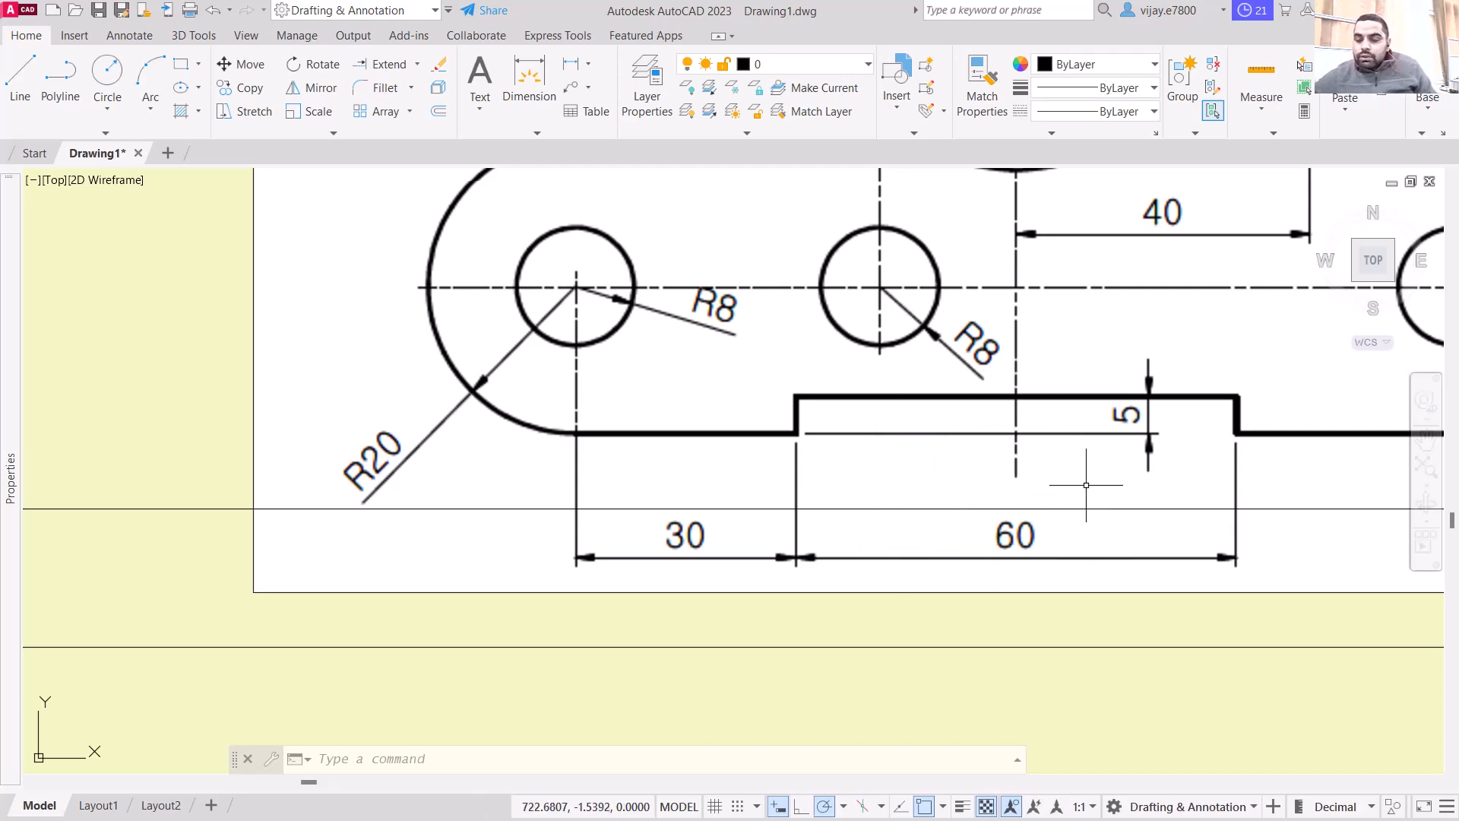
scroll(1087, 485, "down", 2)
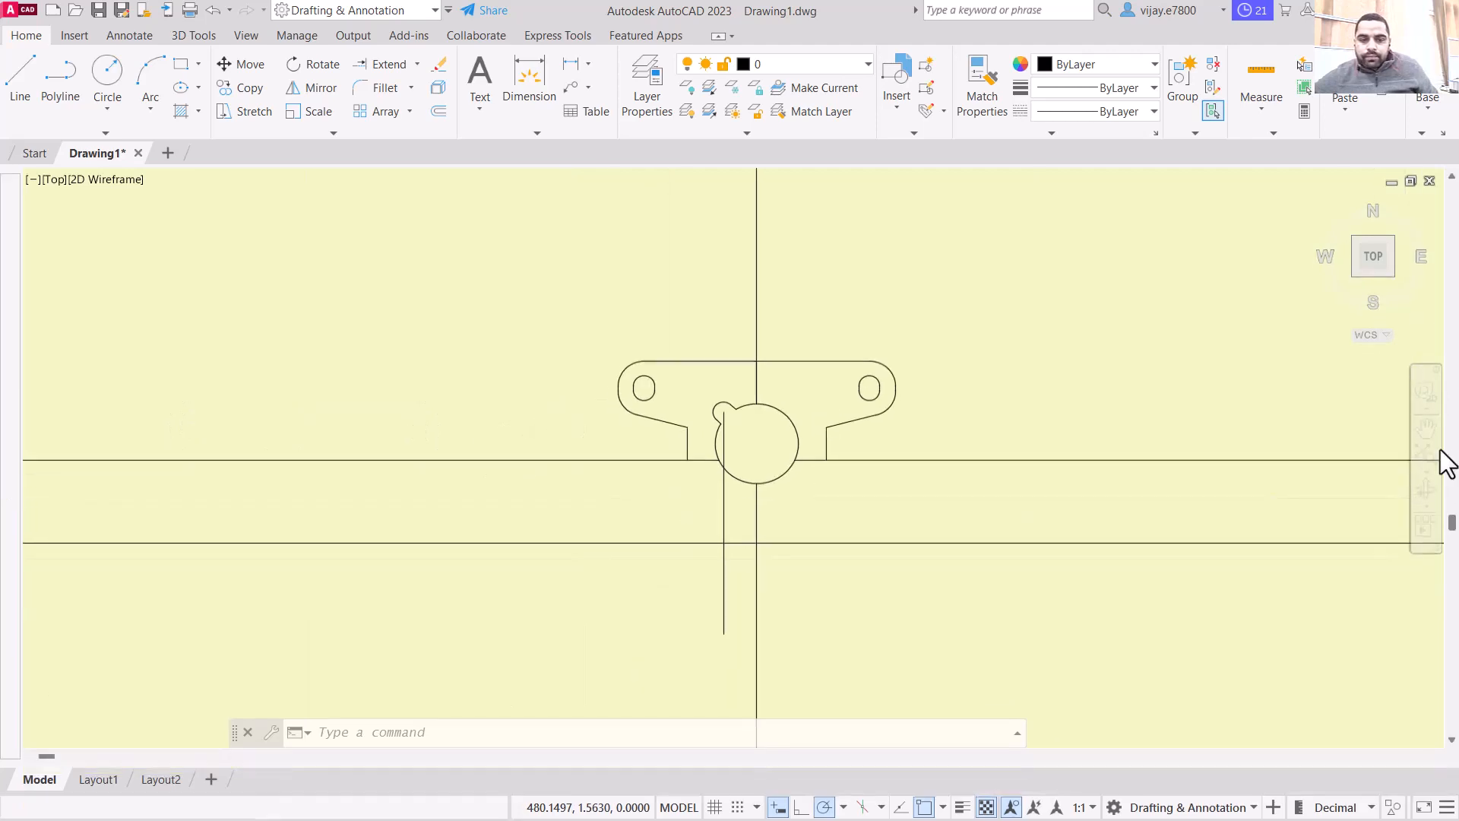
scroll(836, 536, "up", 4)
scroll(518, 482, "down", 2)
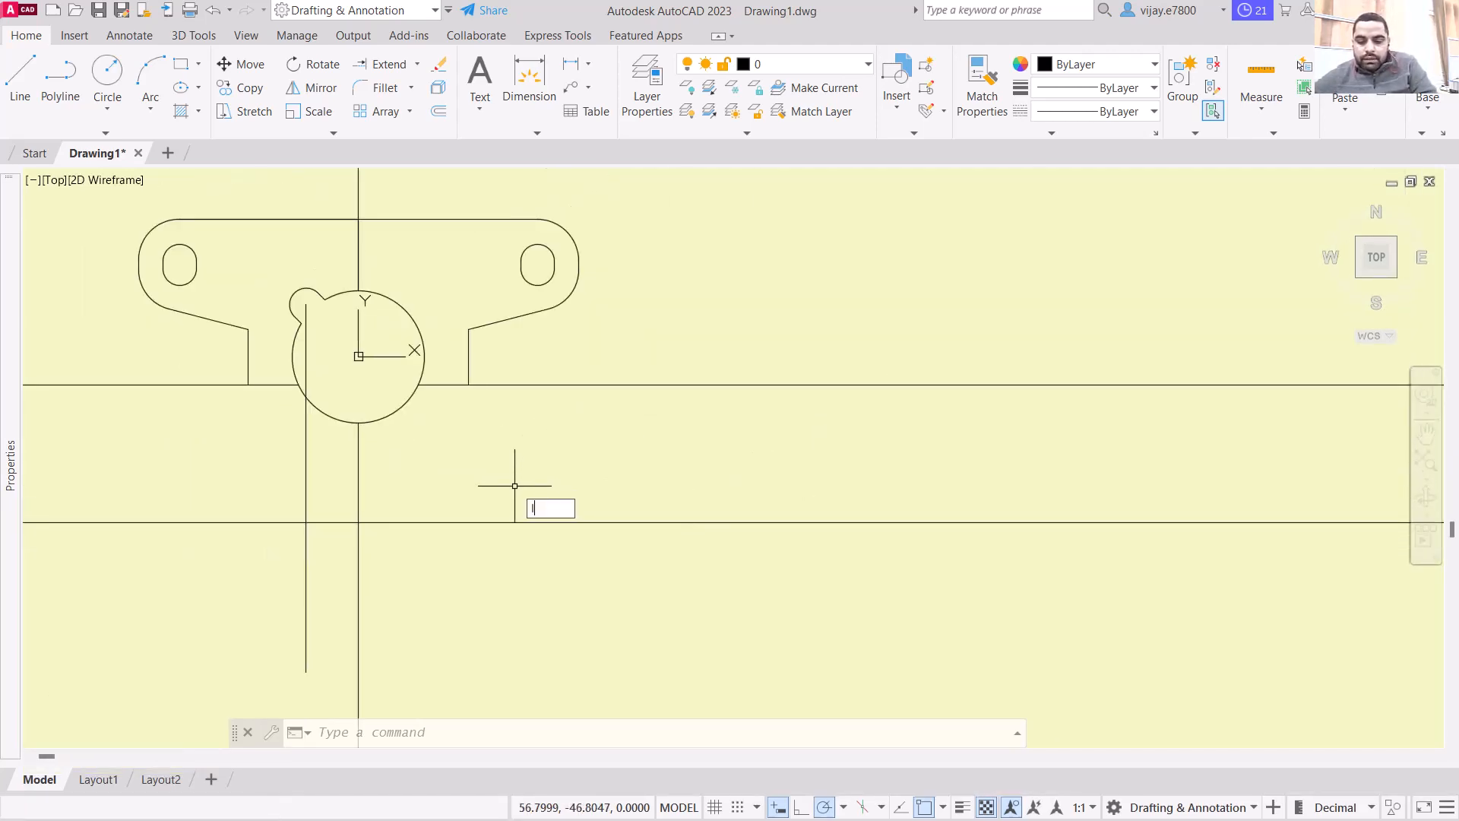
type("l")
key("Return")
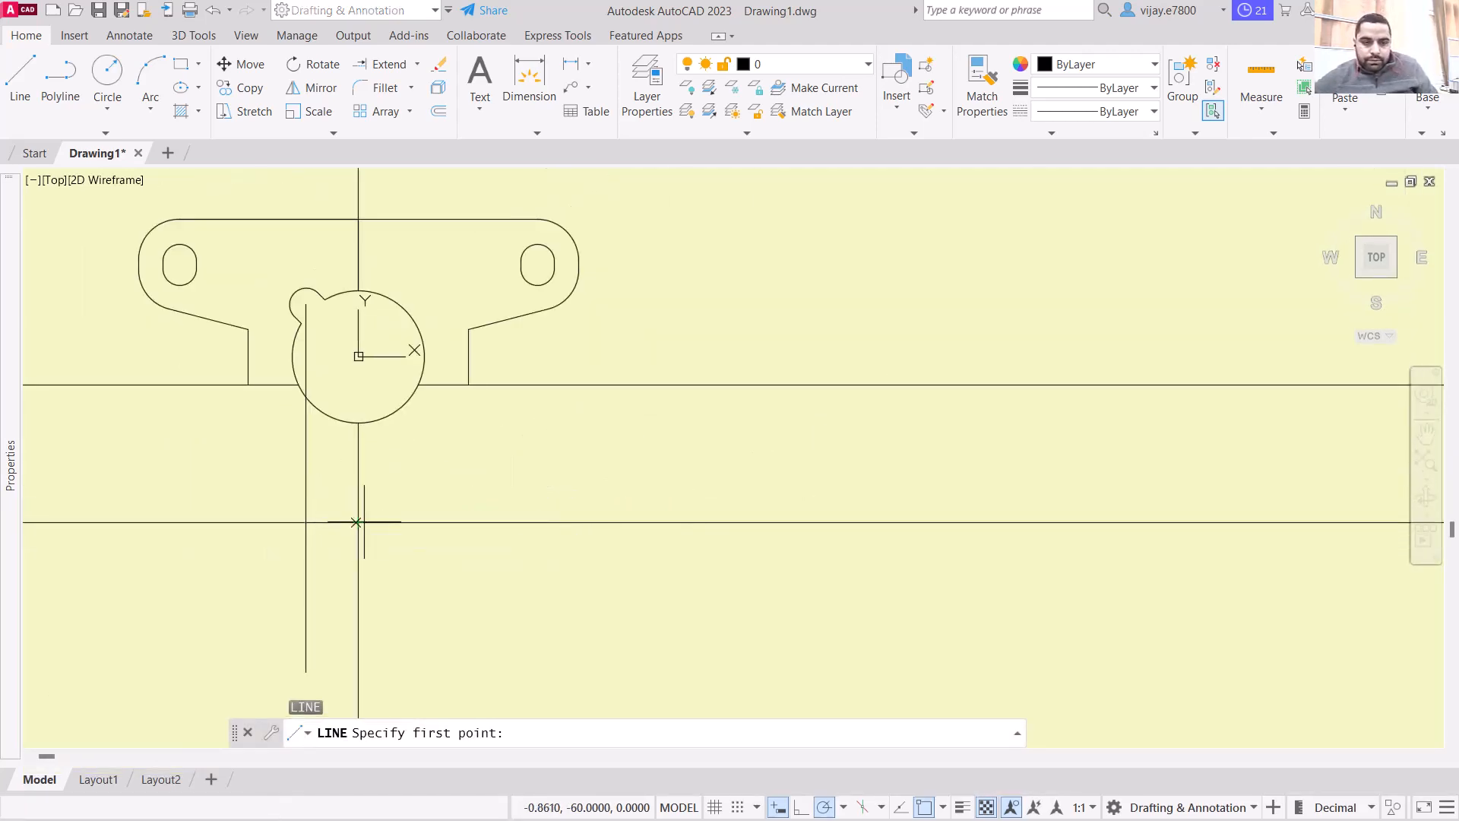
left_click(358, 522)
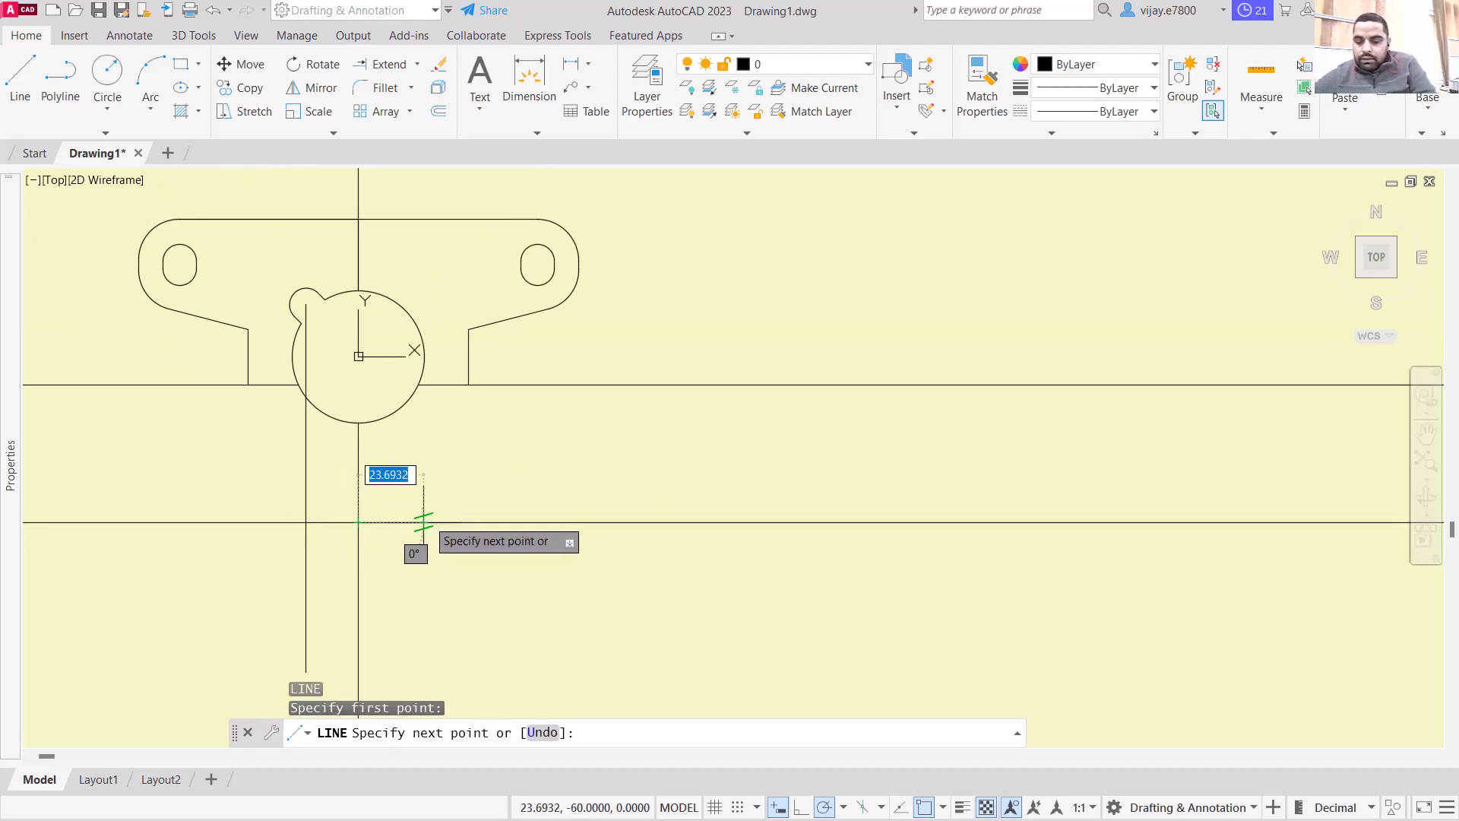
type("30")
key("Return")
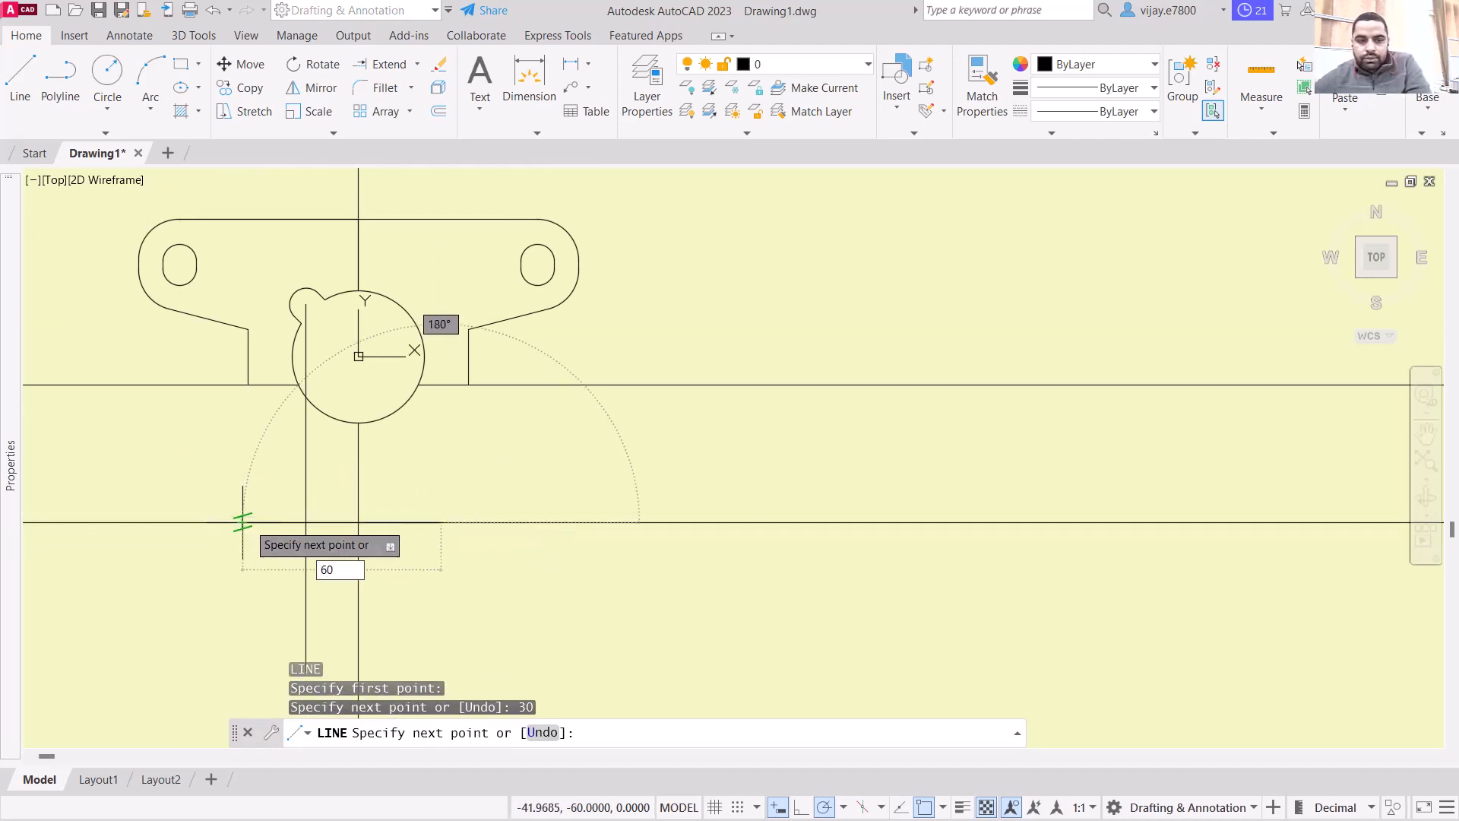
key("Return")
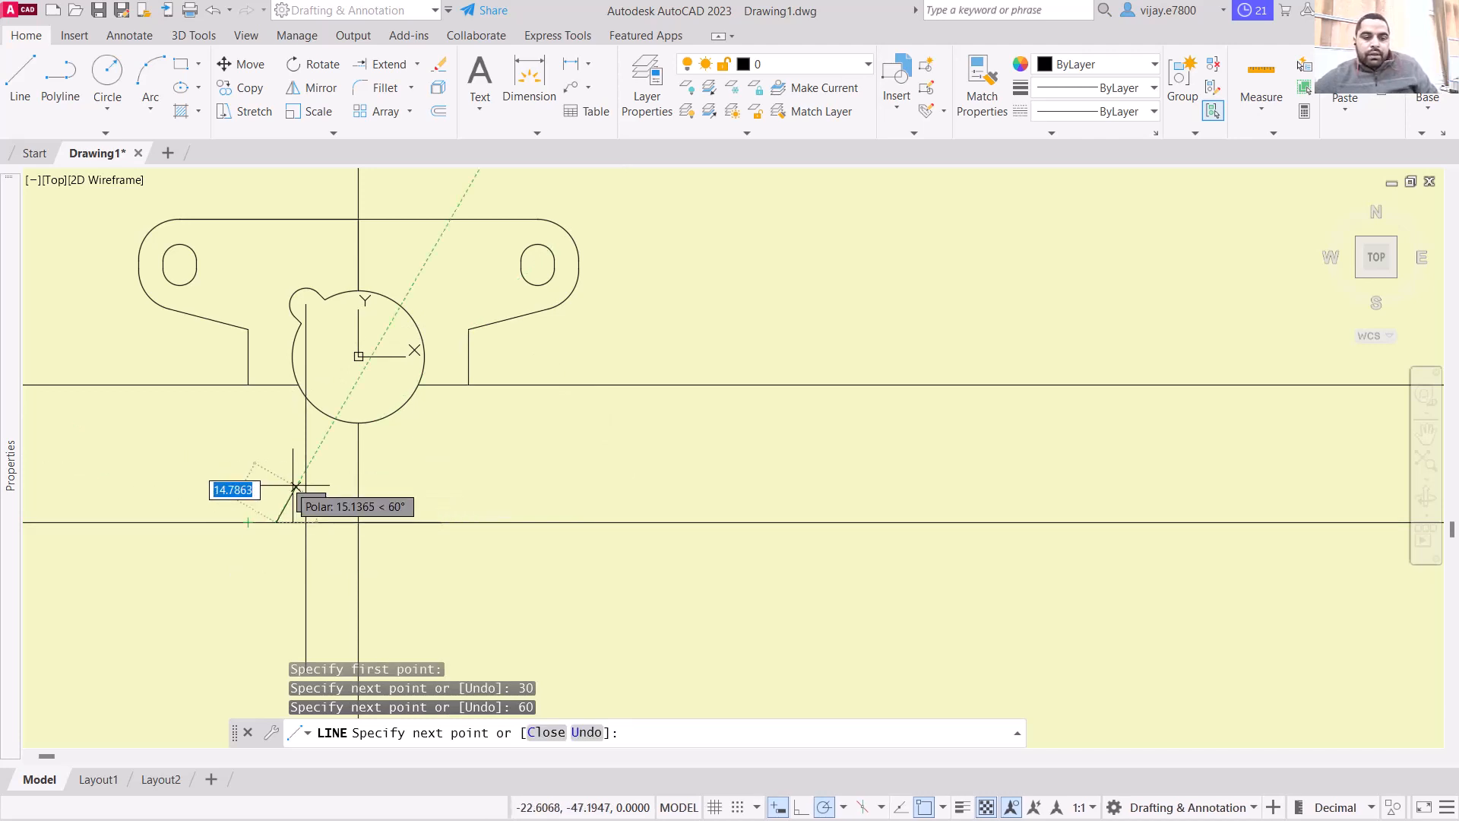
key("Return")
Step: Offset the 60-long base recess line upward by 5
type("o")
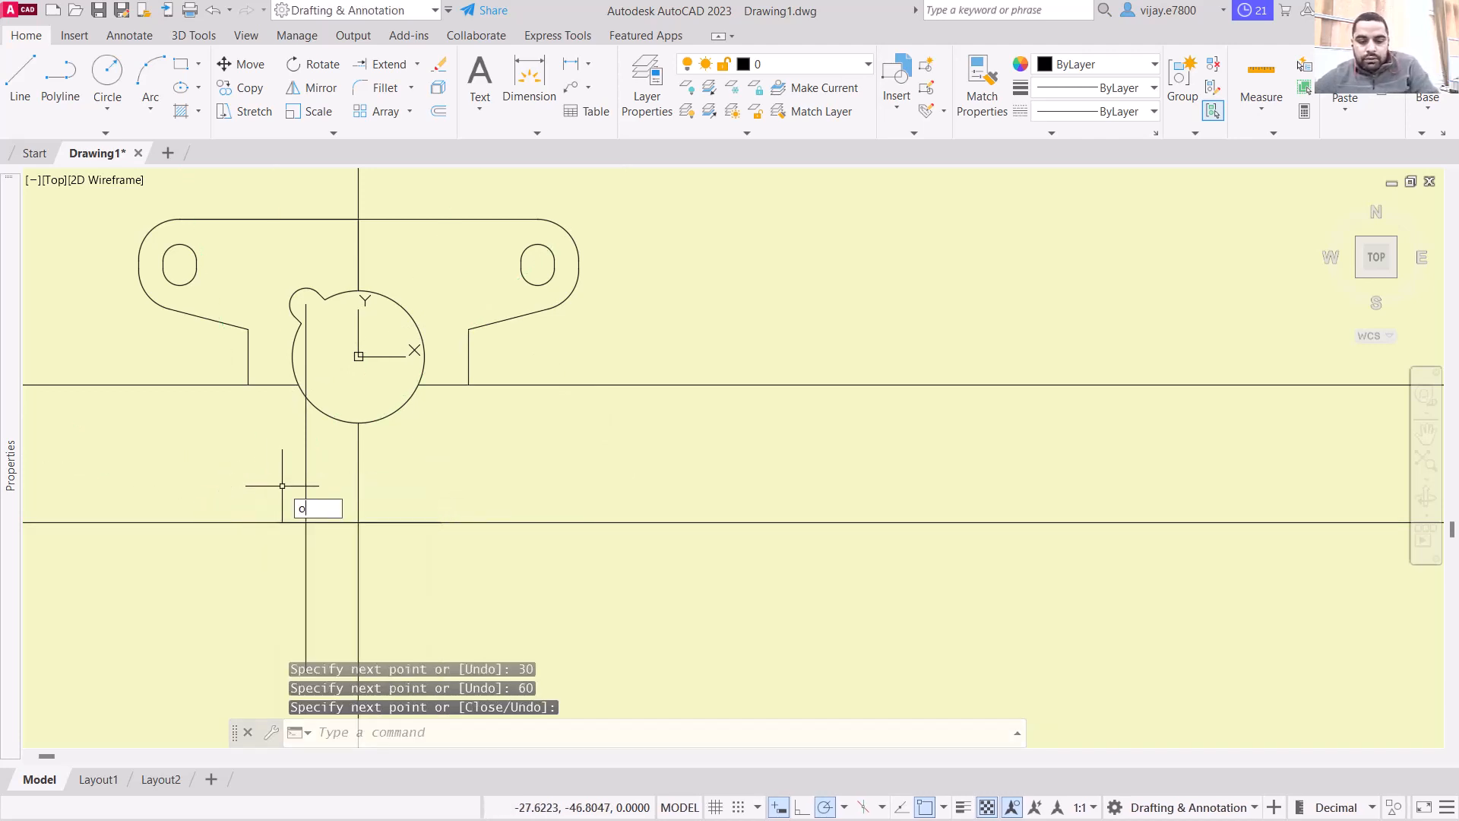
type("ffset")
key("Return")
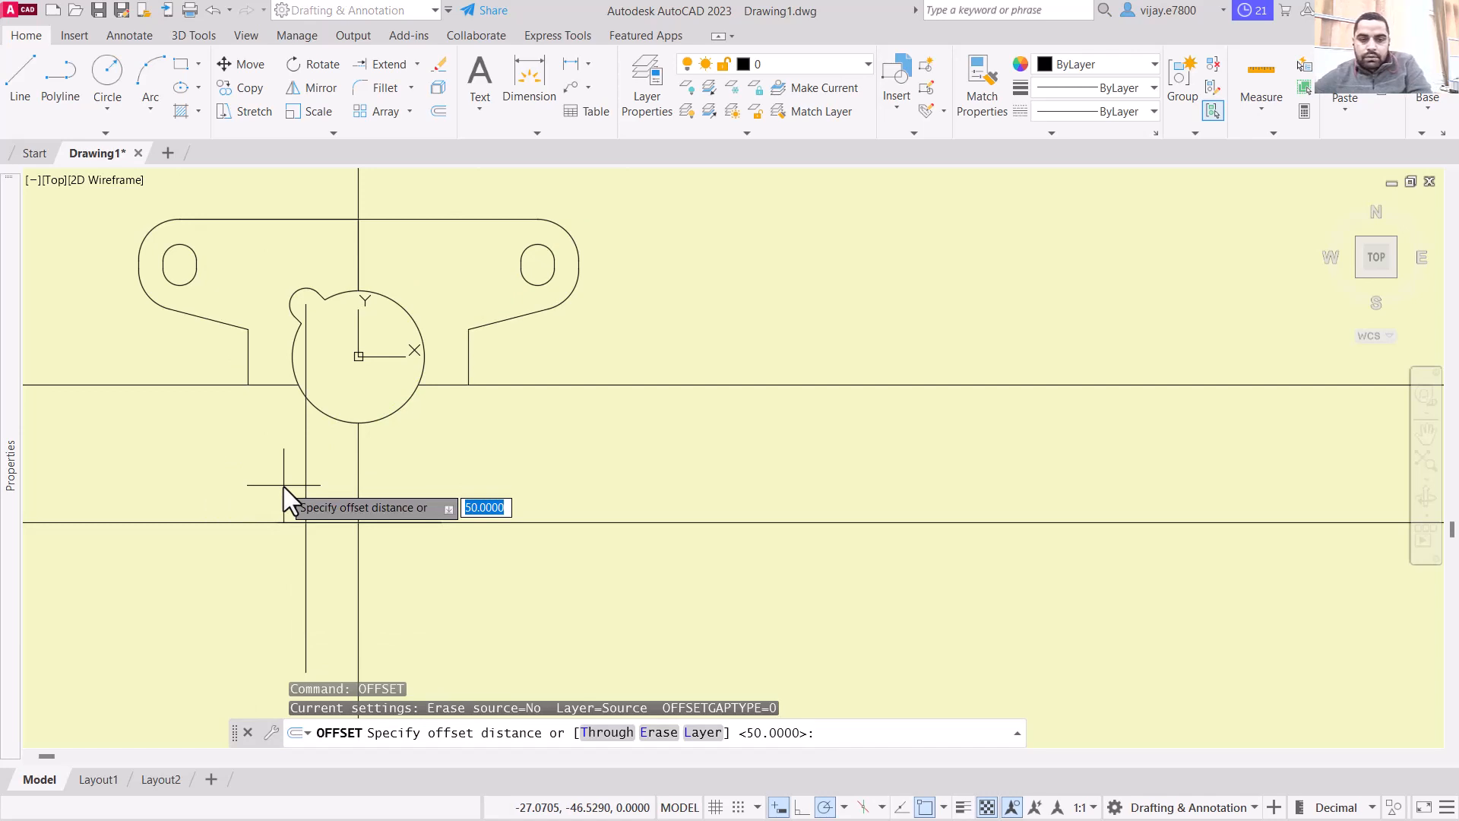
type("5")
key("Return")
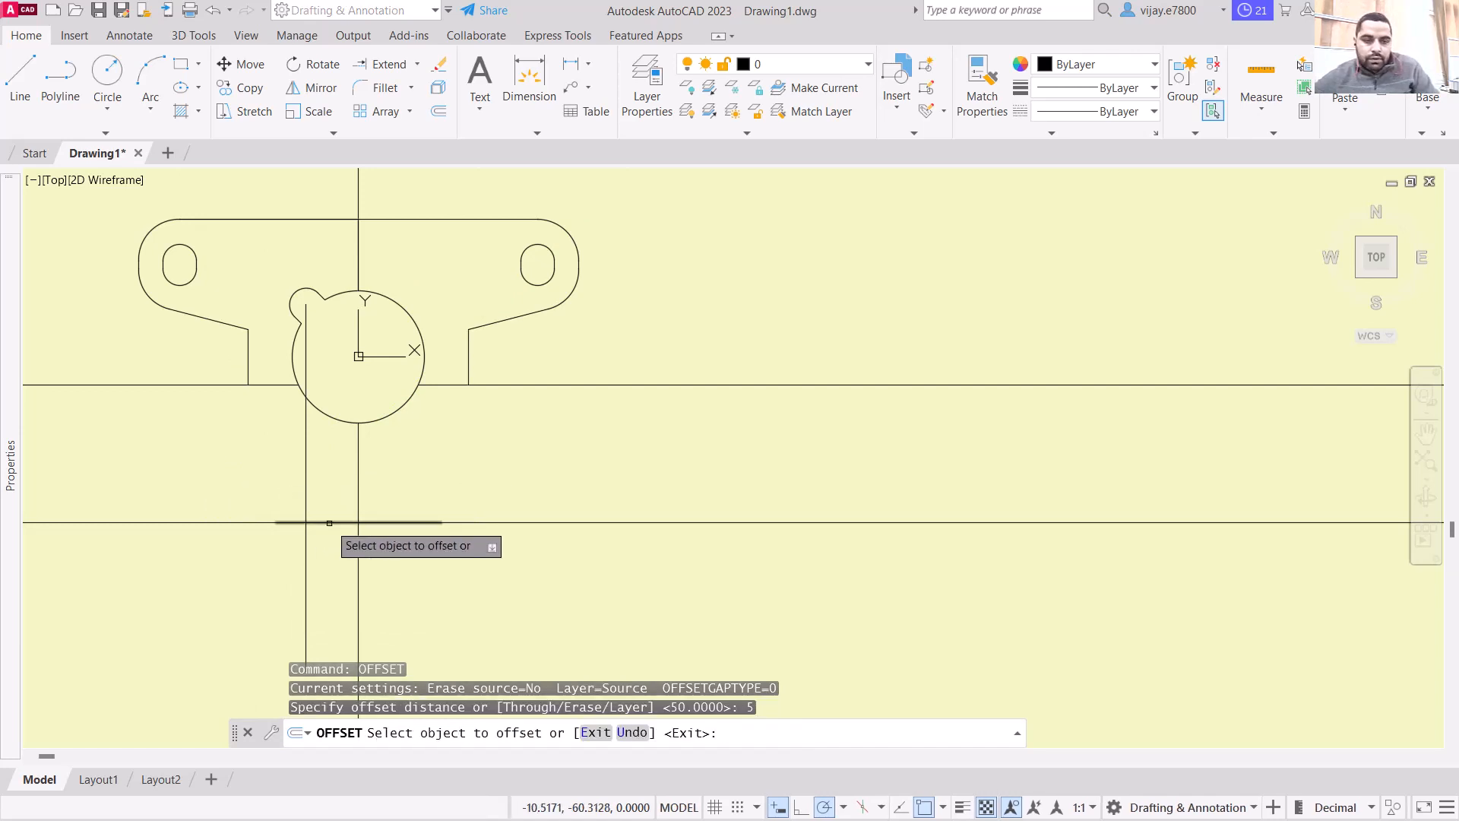
left_click(329, 523)
left_click(304, 505)
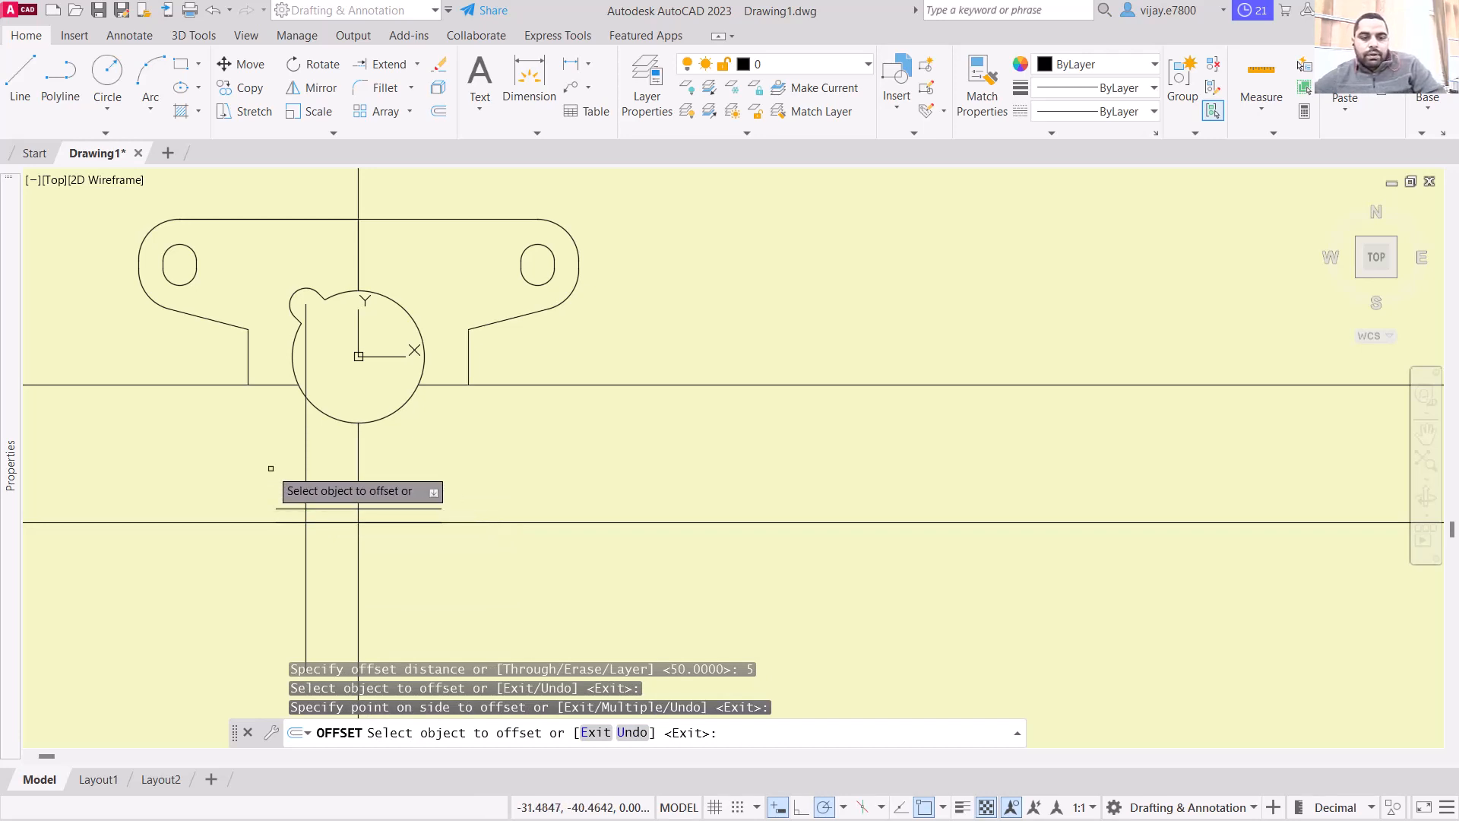
scroll(504, 434, "down", 4)
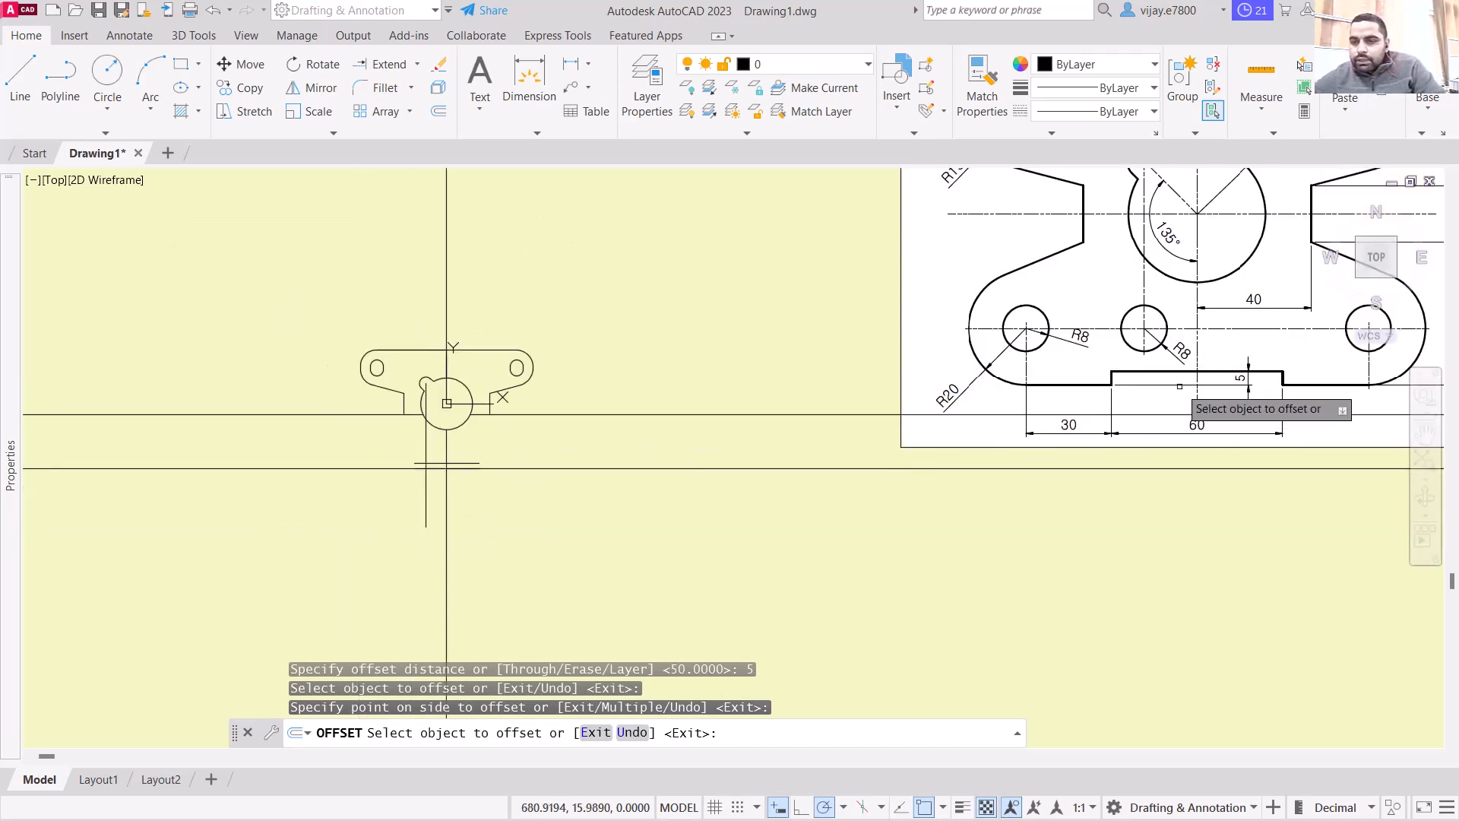
mouse_move(805, 384)
middle_mouse_down()
mouse_move(603, 413)
mouse_move(565, 437)
middle_mouse_up()
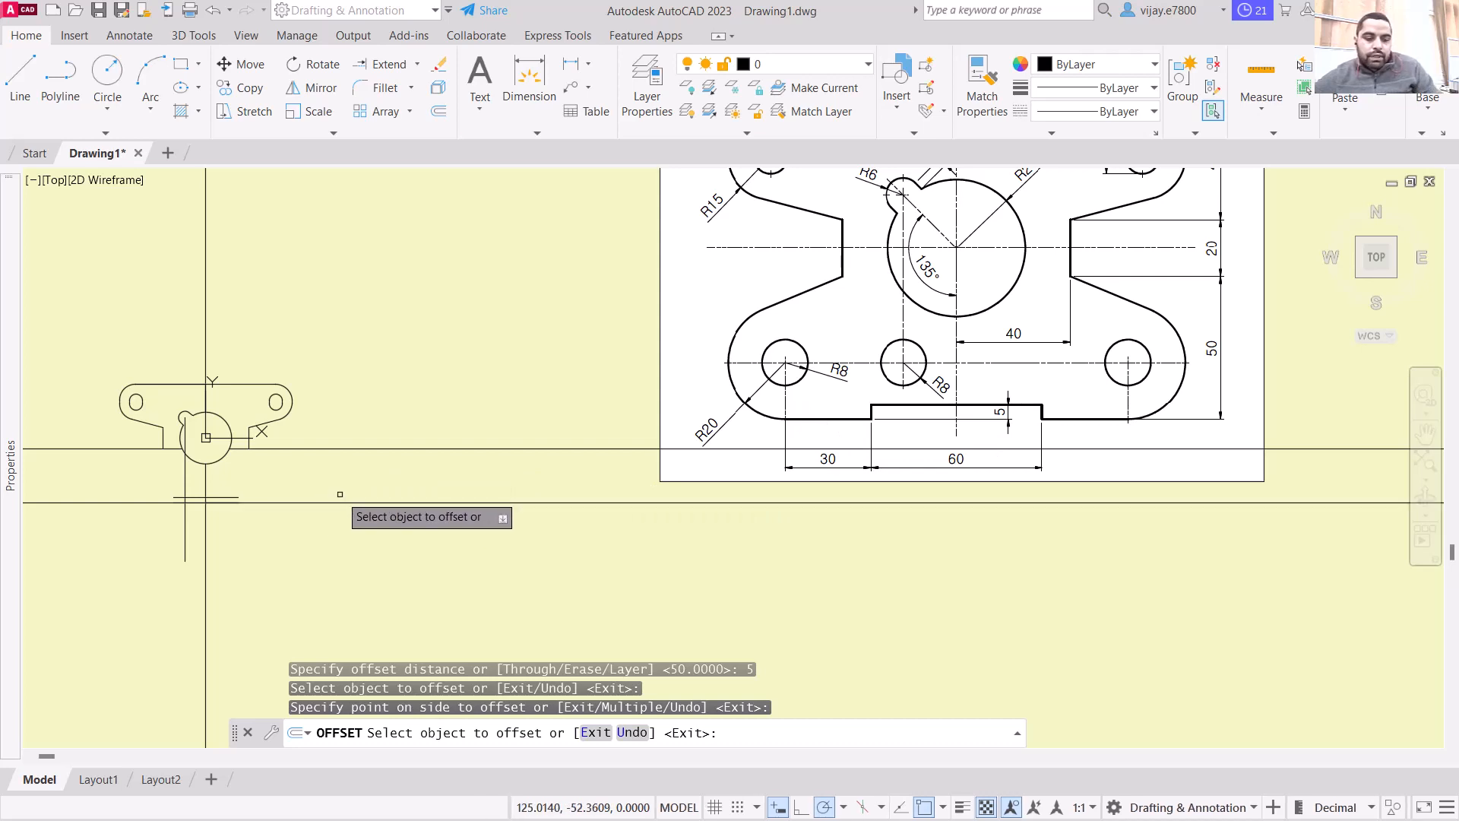
key("Escape")
Step: Offset both halves of the base construction line upward by 20 for the R8 holes' center height
middle_click_drag(312, 549, 469, 568)
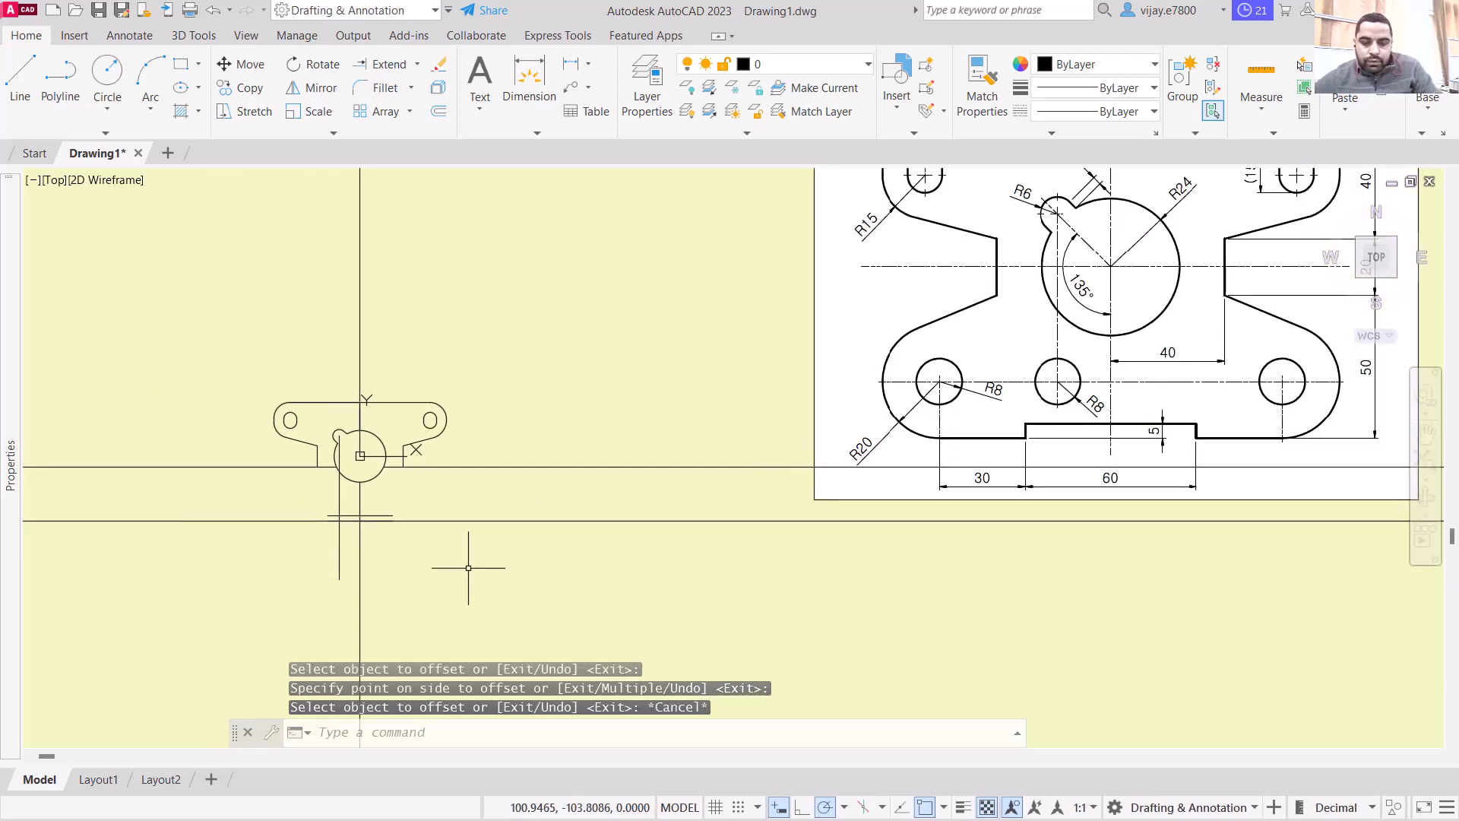
type("off")
key("Return")
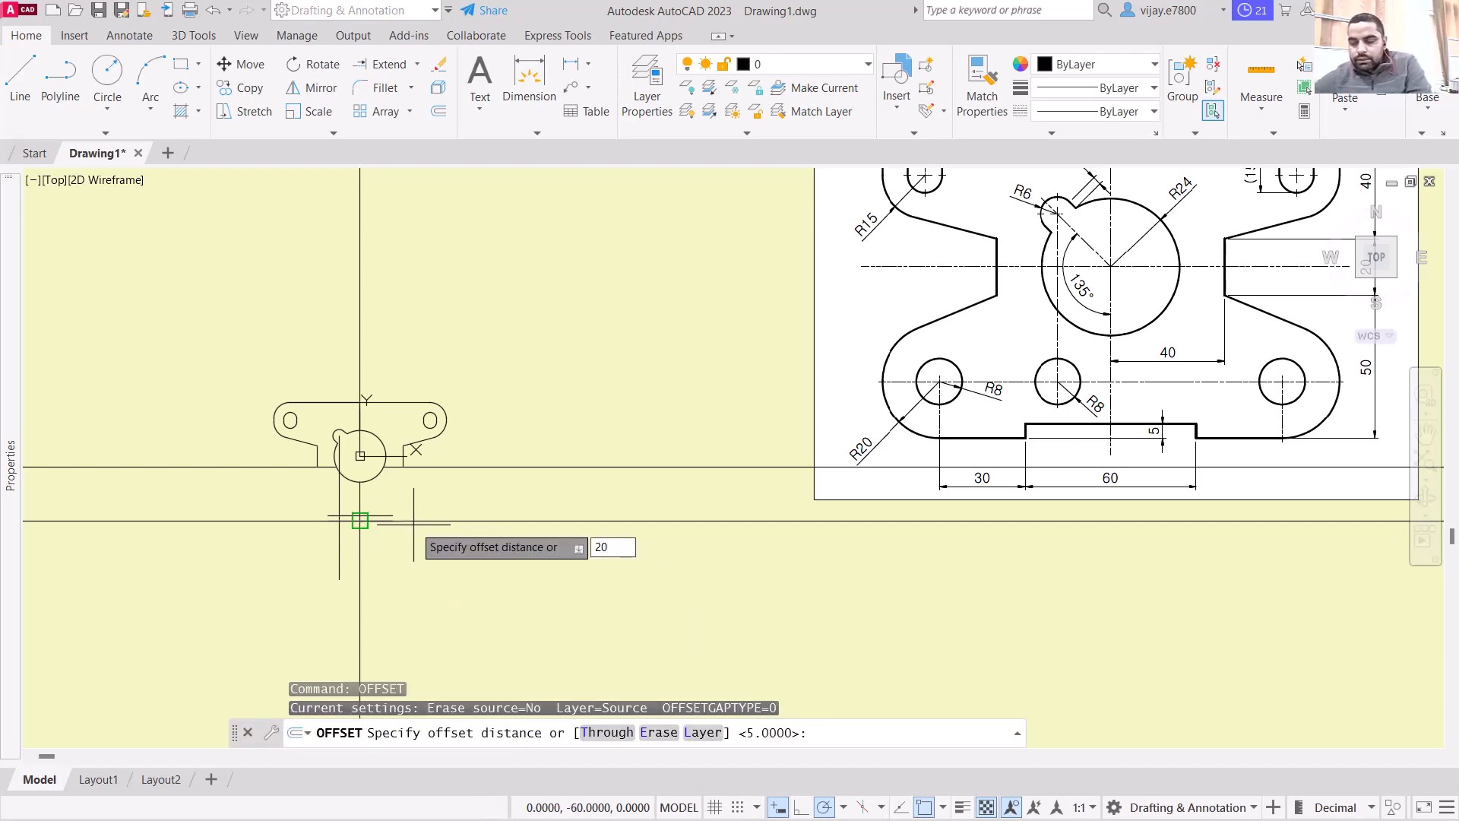
key("Return")
left_click(439, 521)
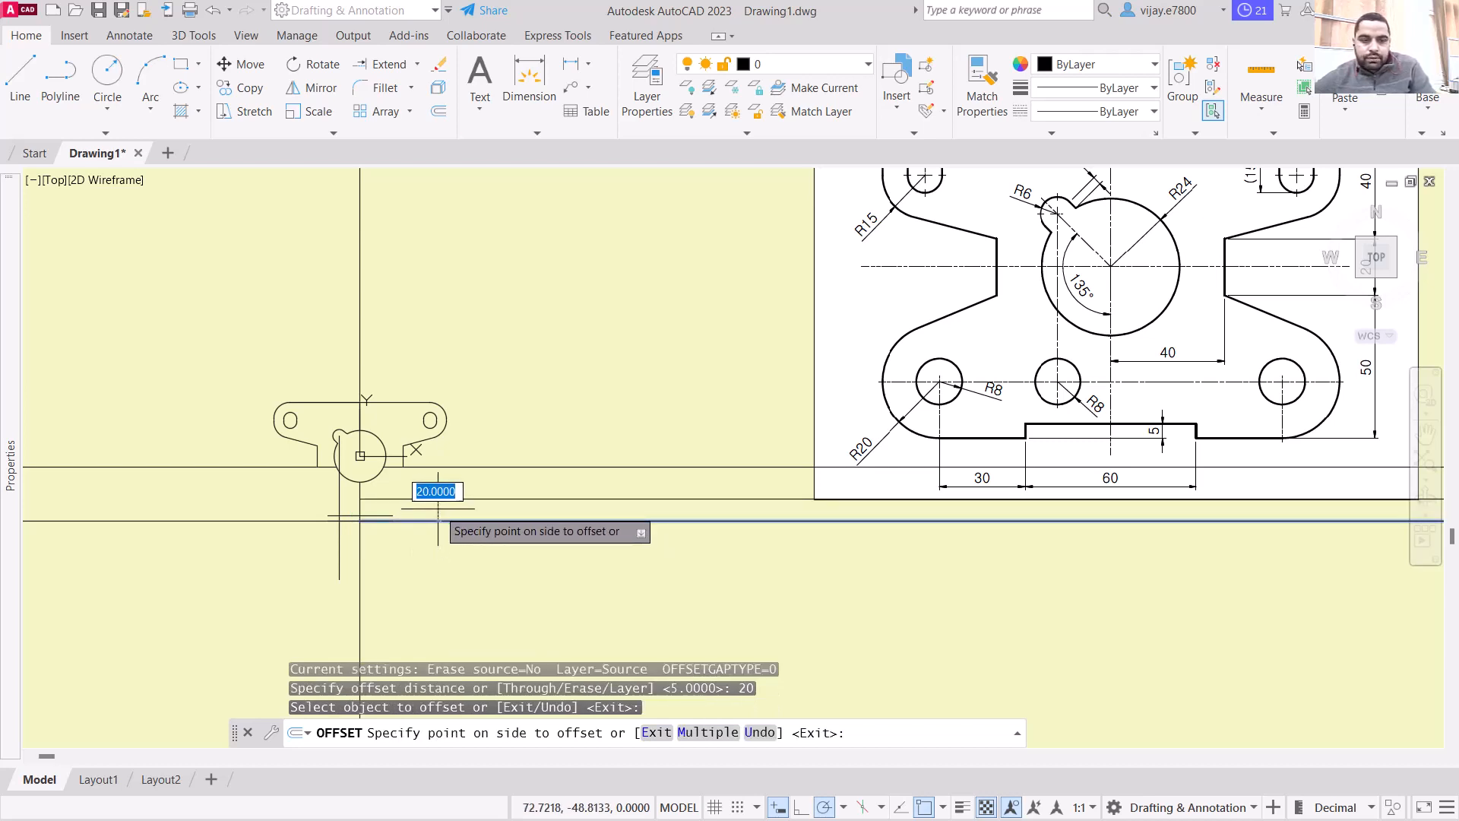
left_click(438, 508)
left_click(297, 521)
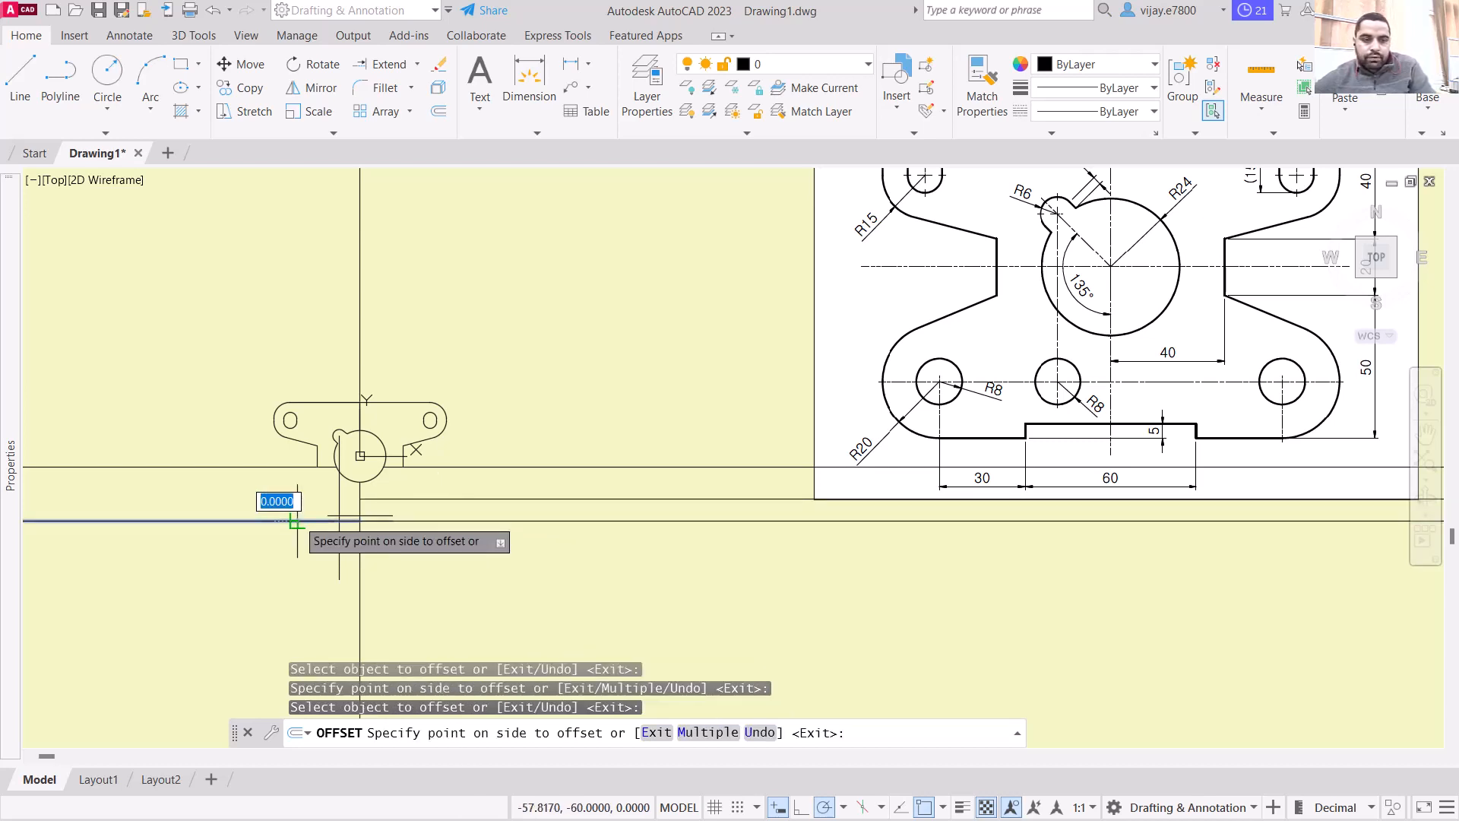
left_click(298, 511)
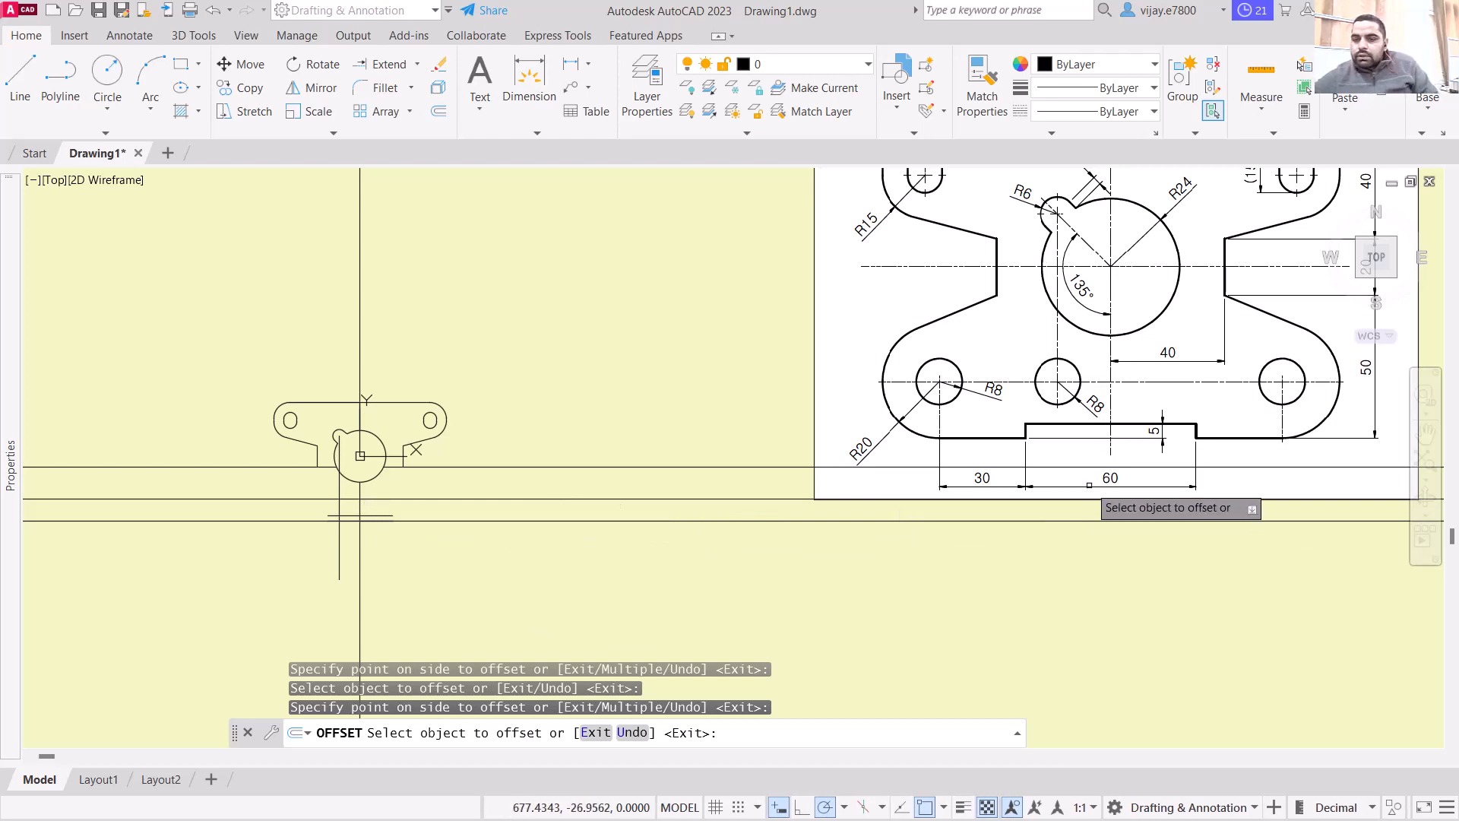
Step: Draw a 60-long line leftward along the hole-center line, starting at its intersection with the vertical centerline
scroll(255, 490, "up", 4)
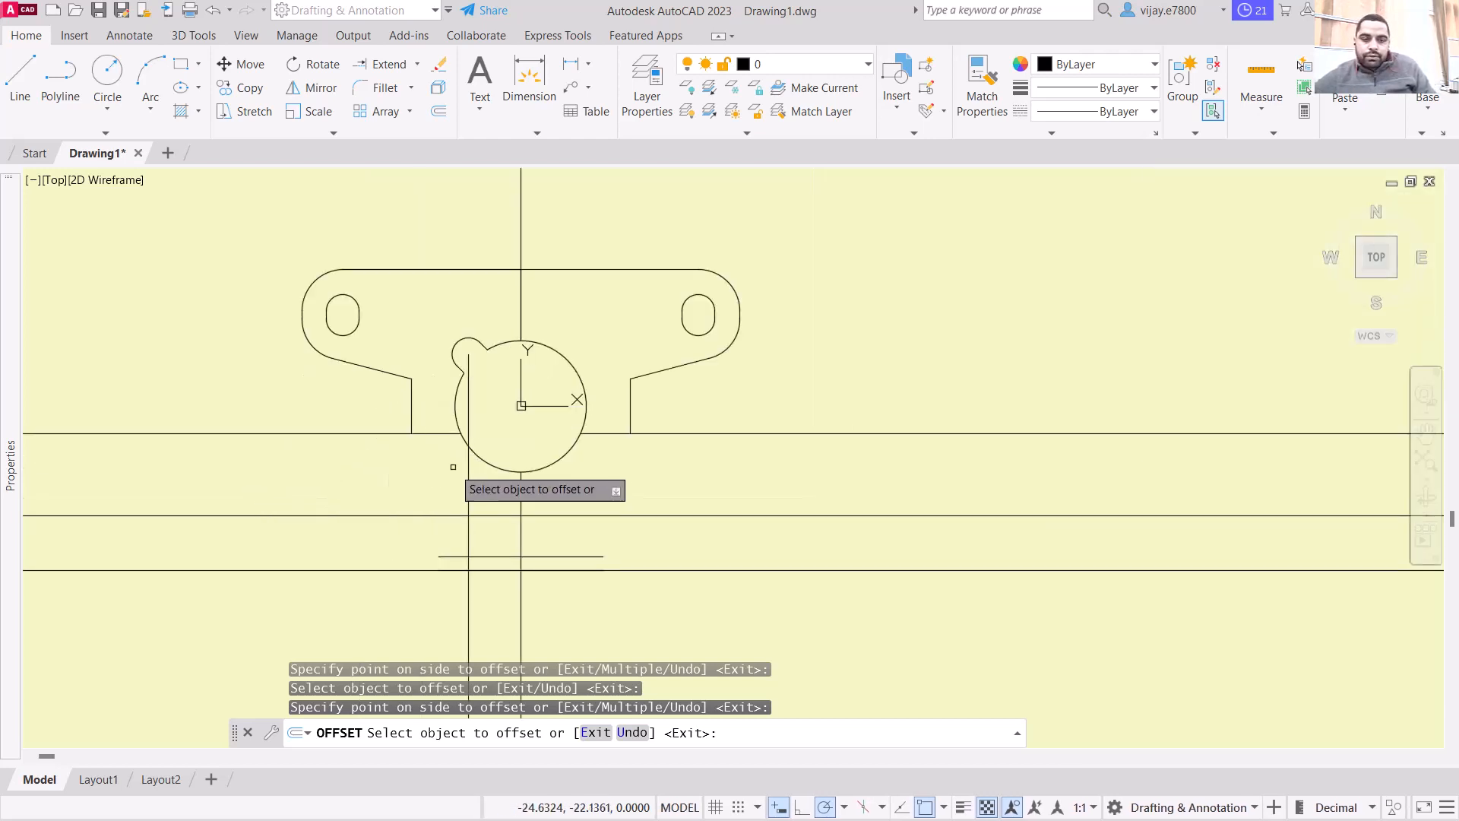
left_click(22, 86)
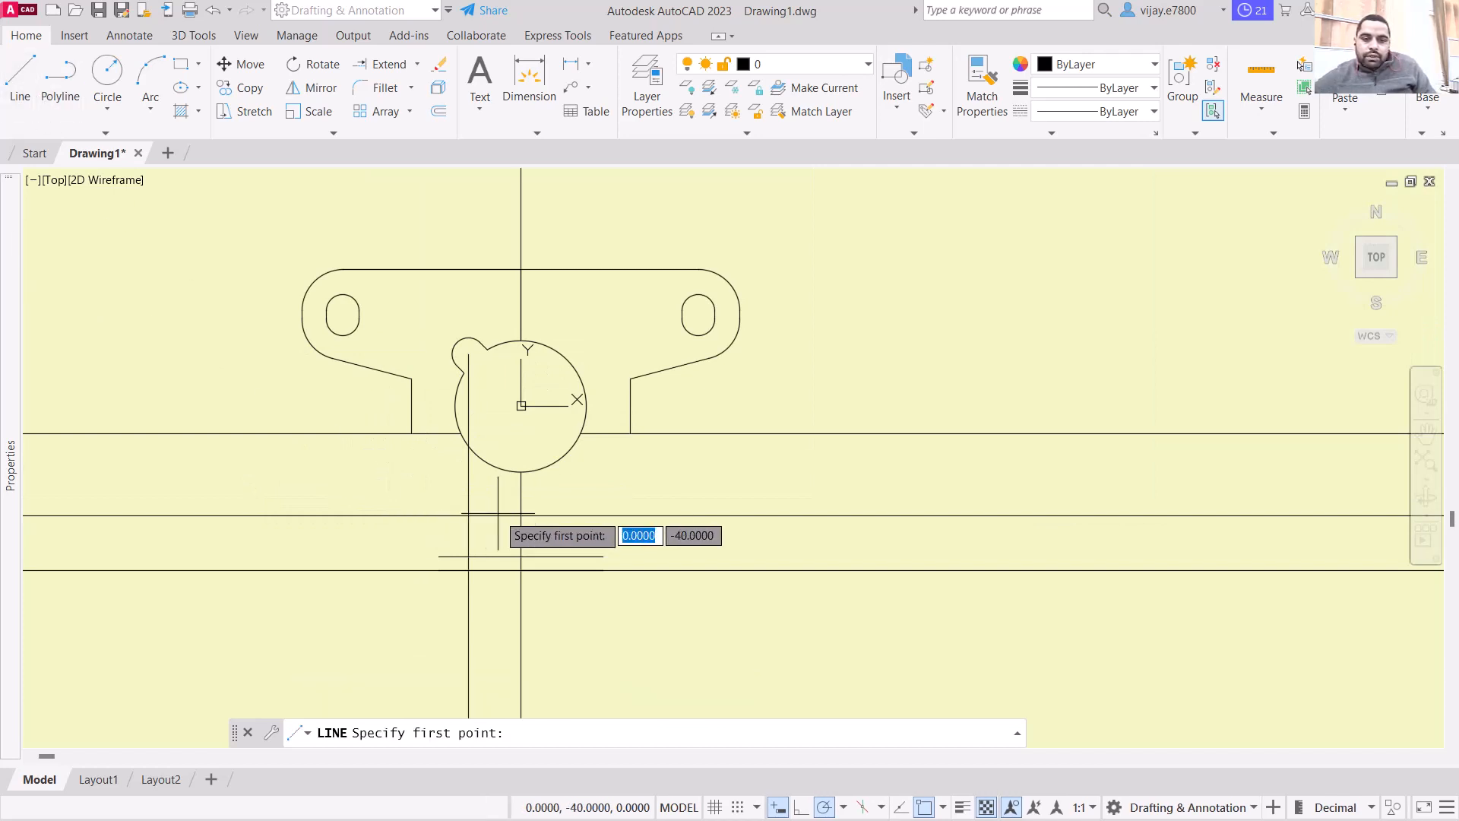
left_click(521, 516)
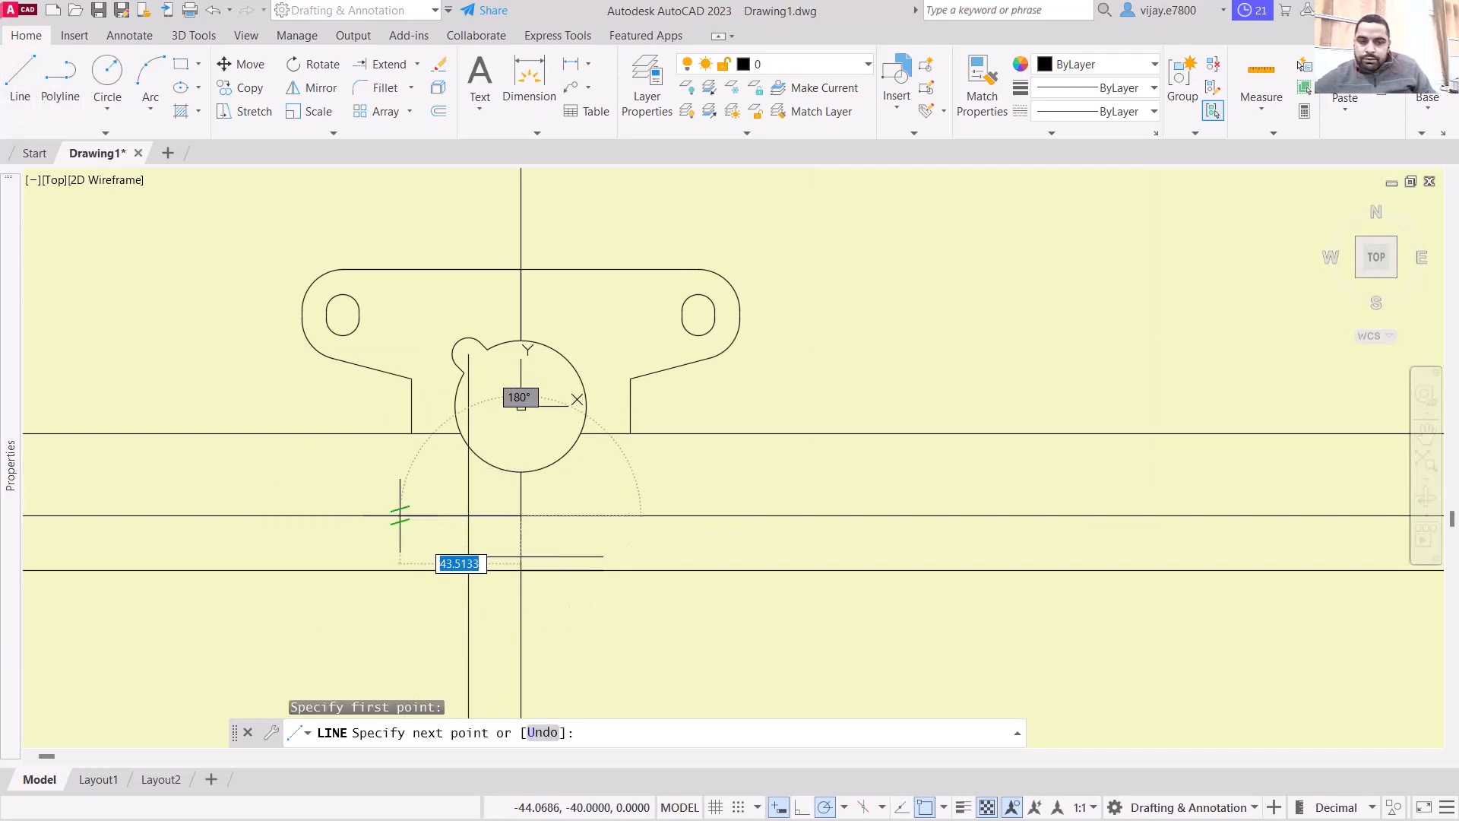
type("60")
key("Return")
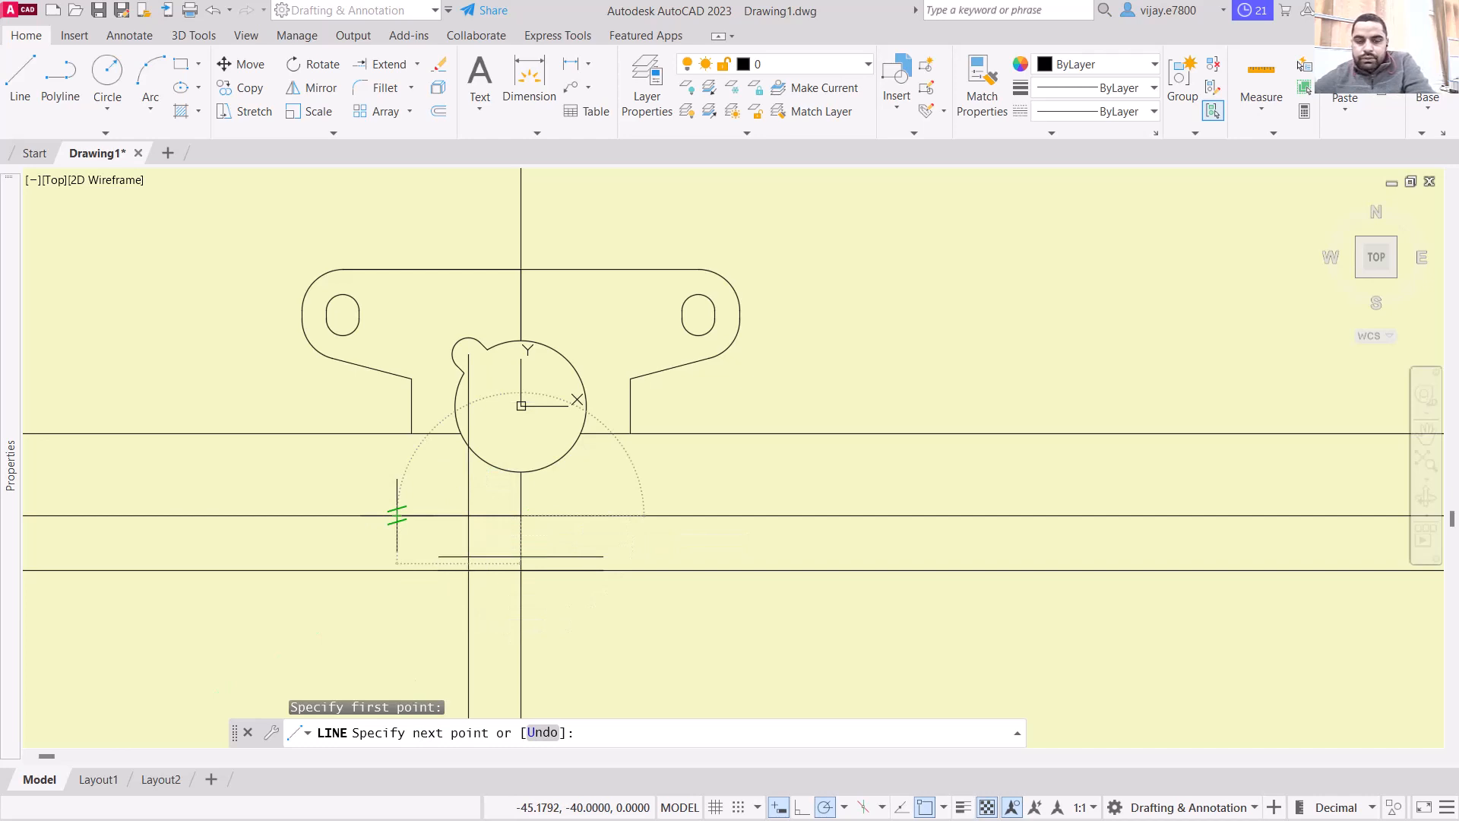
right_click(388, 491)
left_click(437, 504)
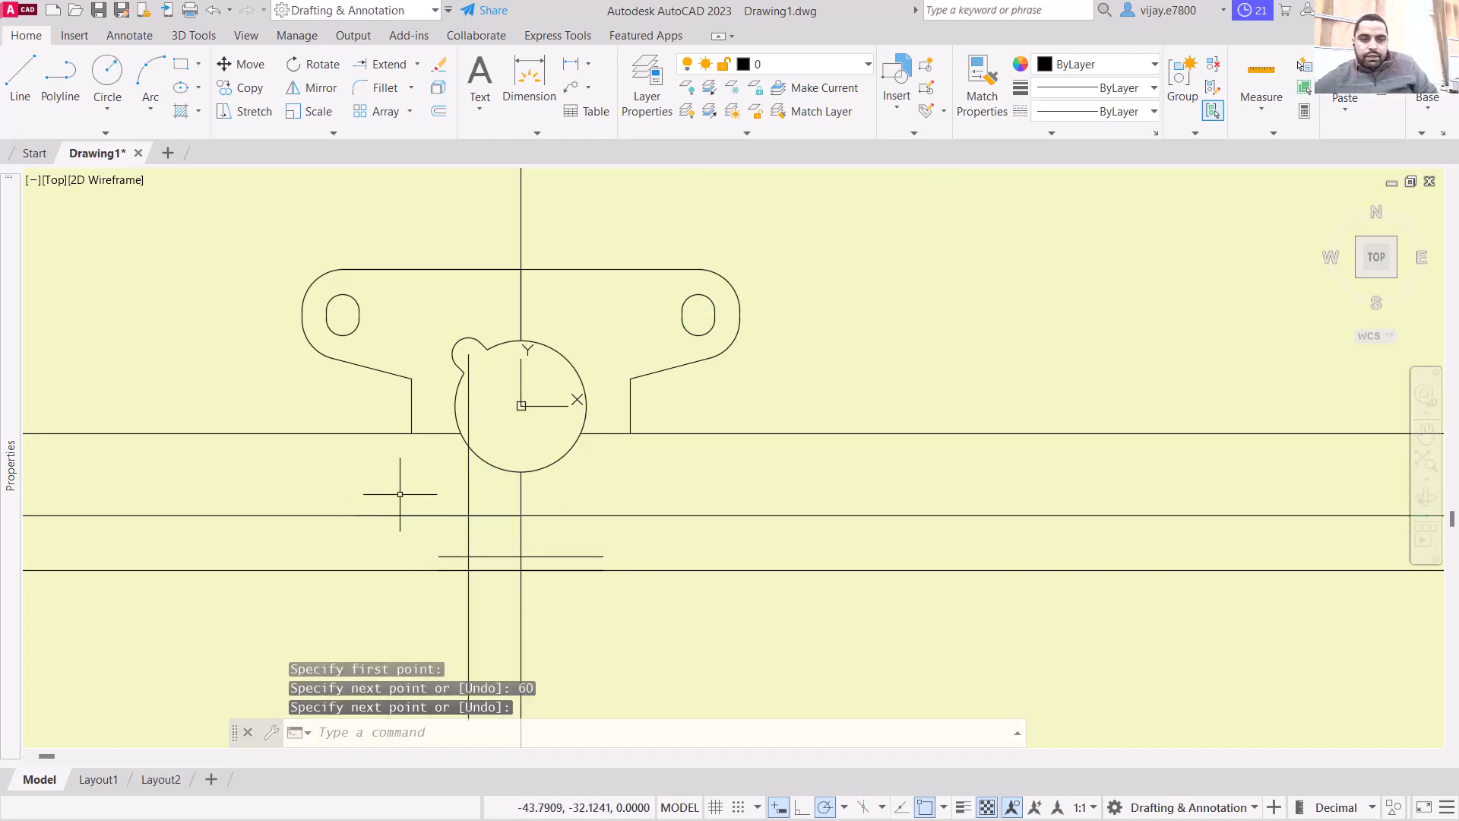
left_click(106, 84)
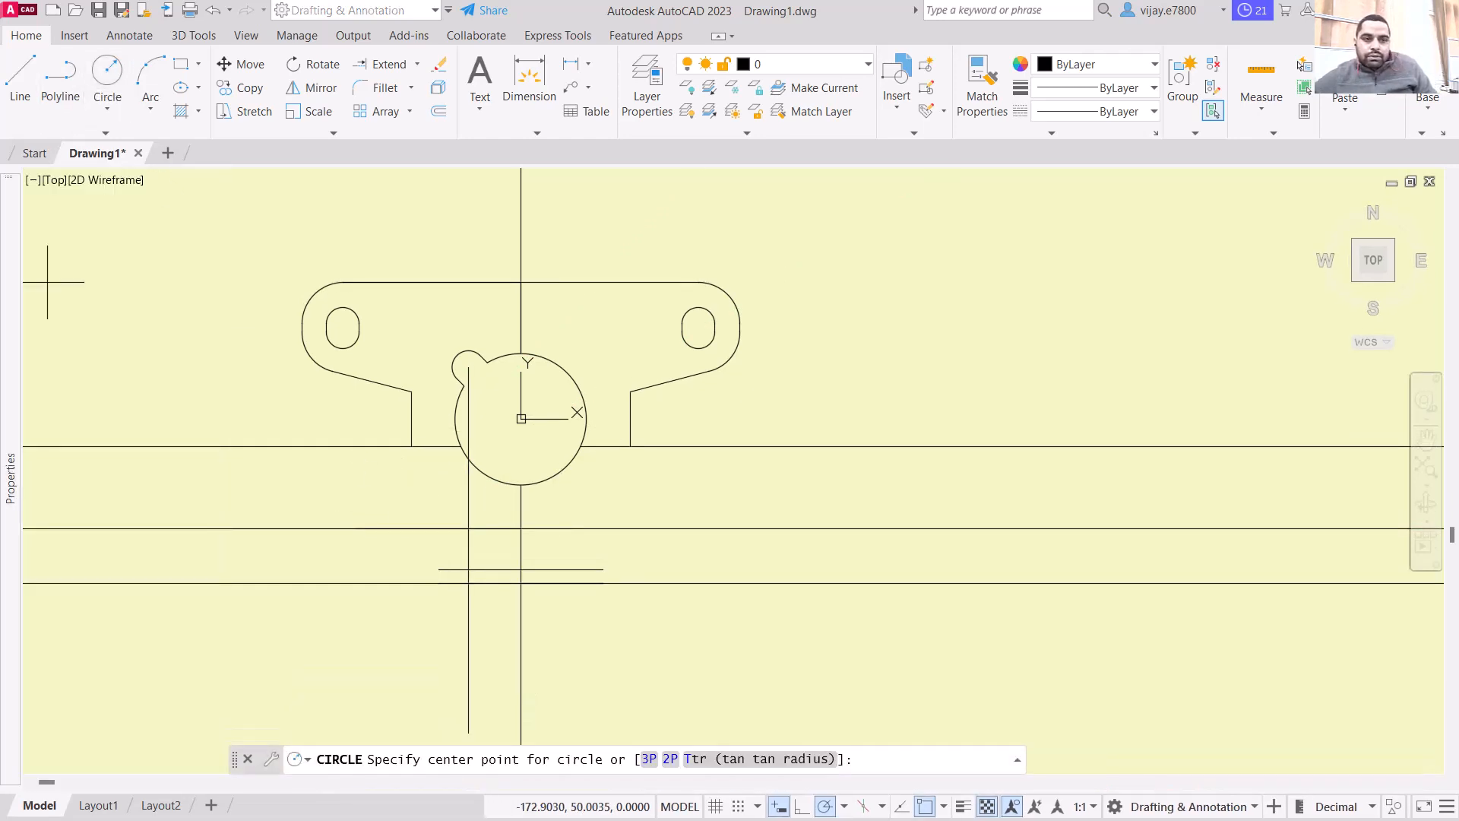
scroll(314, 535, "up", 4)
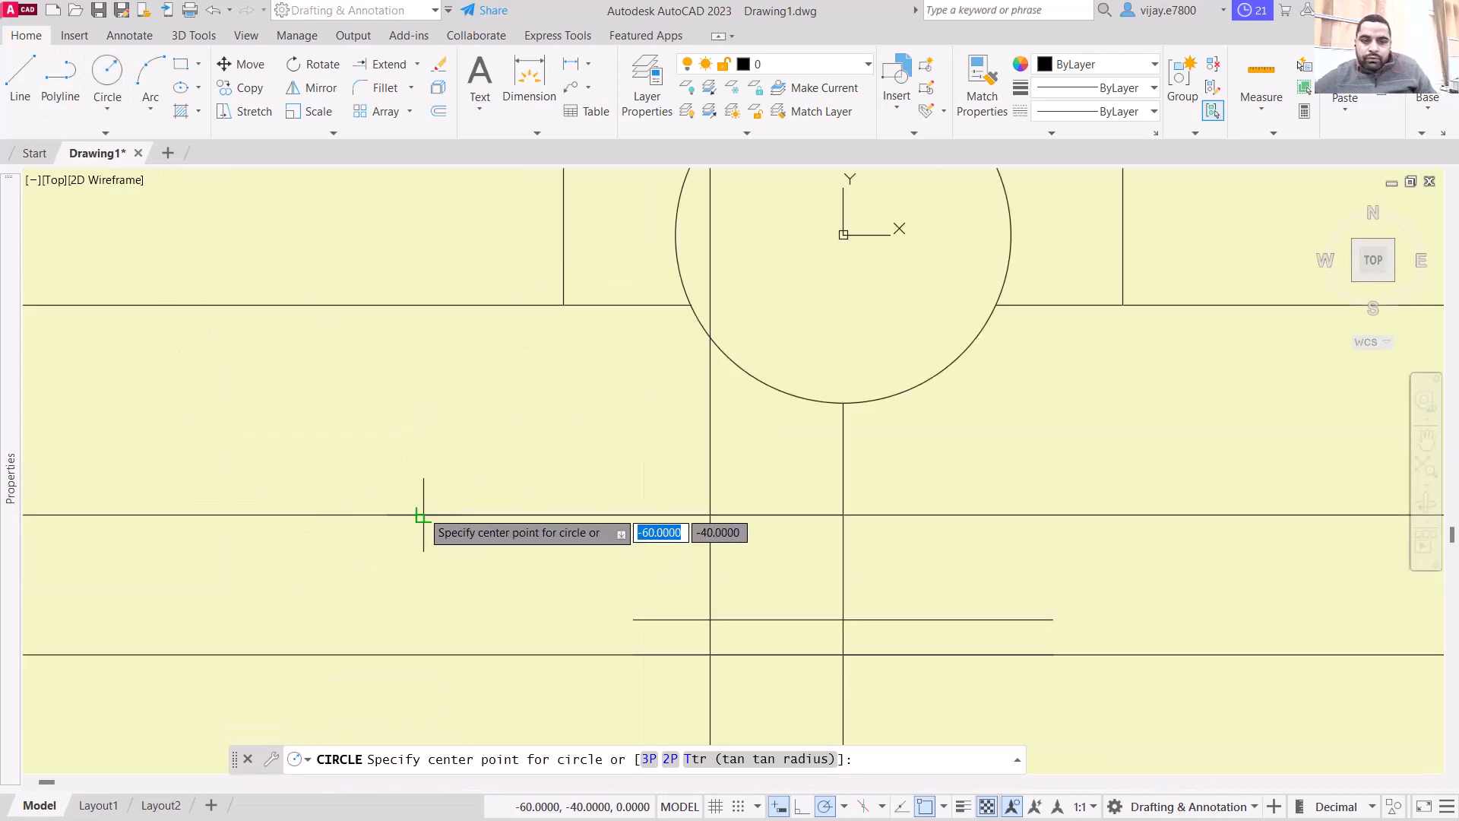
scroll(190, 546, "down", 2)
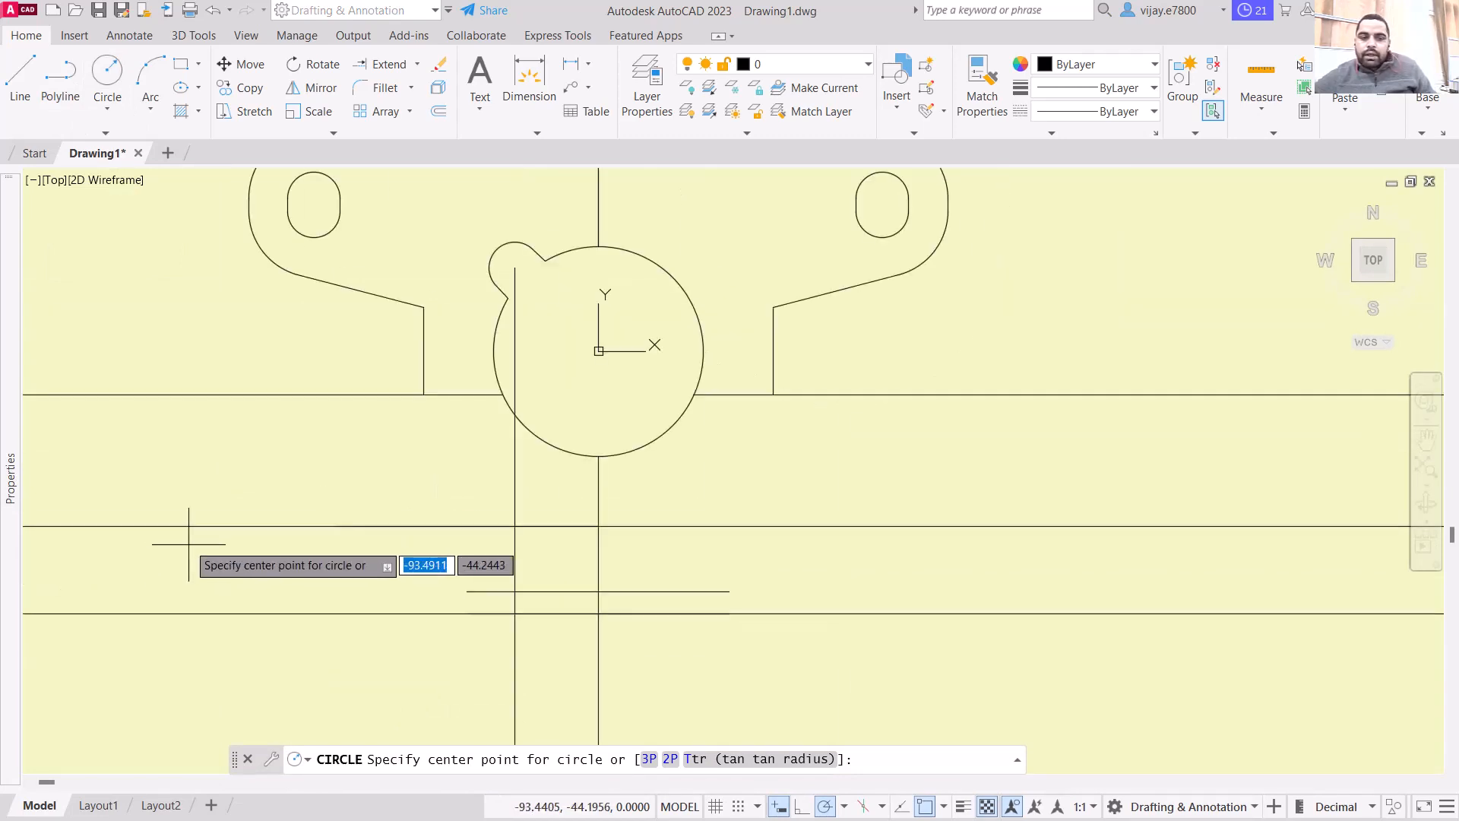
key("Escape")
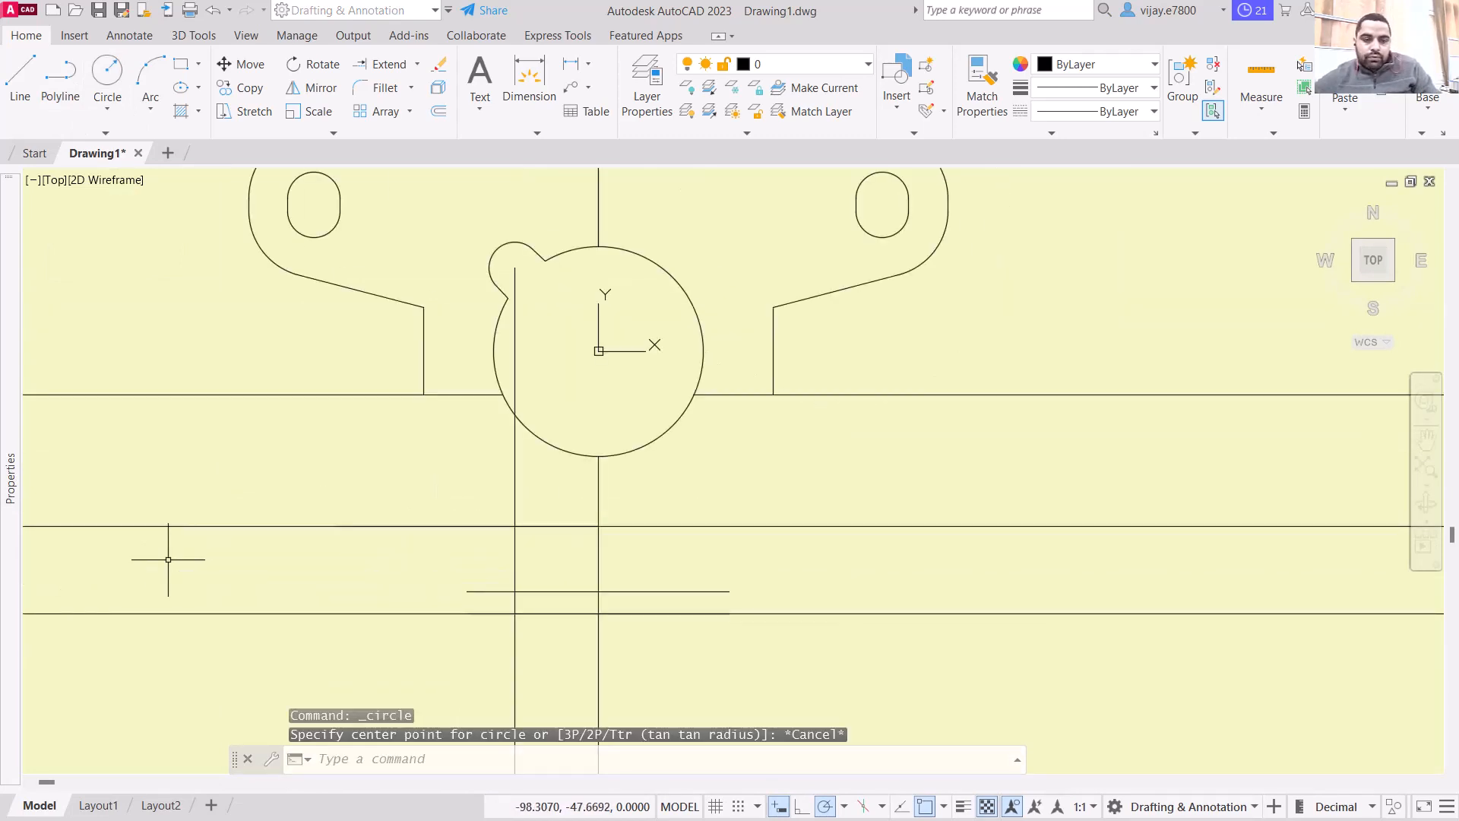
Step: Erase the long left half of the hole-center construction line, keeping the 60-long line on it
left_click(168, 560)
left_click(141, 511)
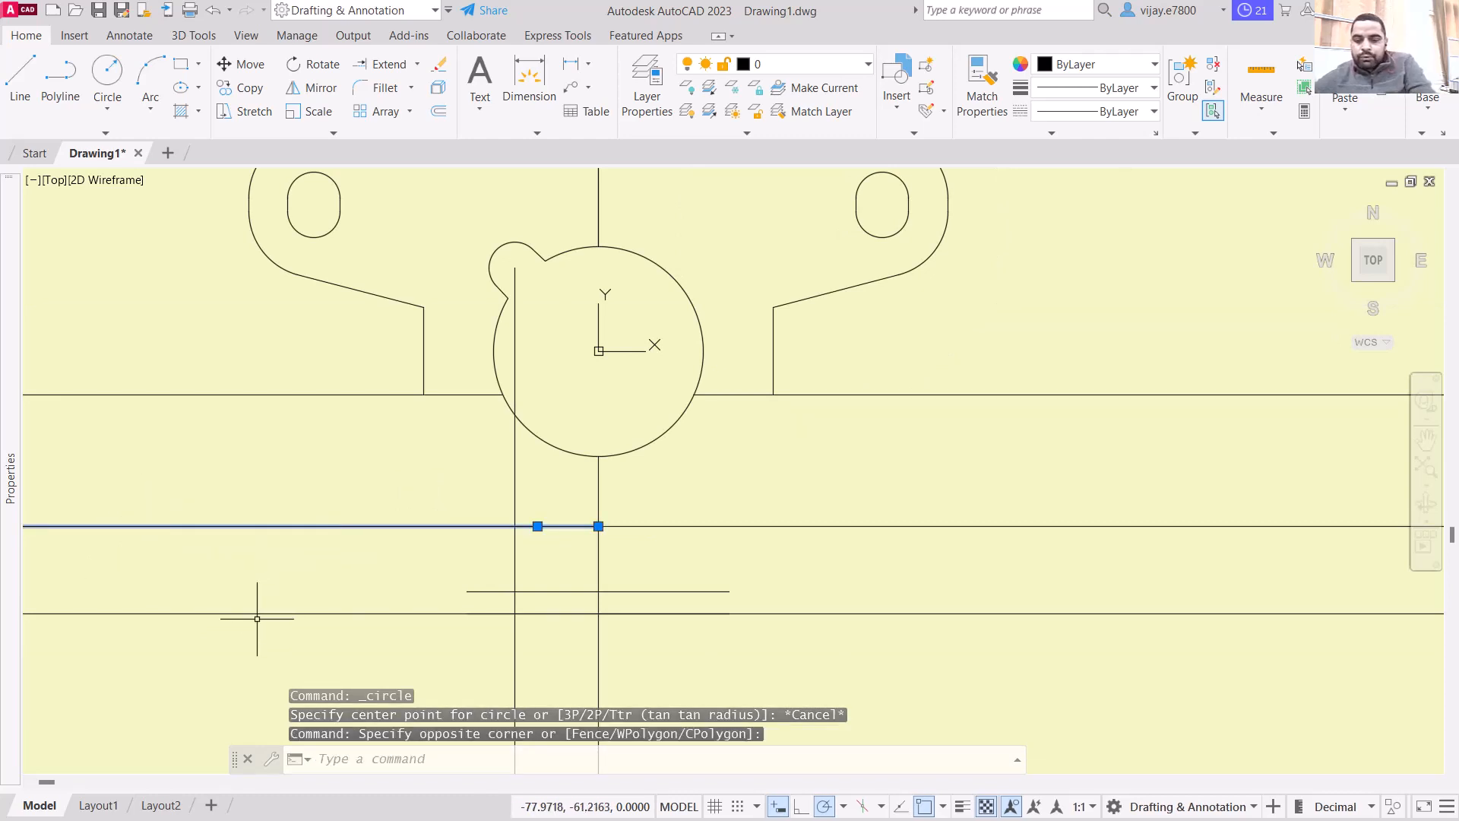
key("Delete")
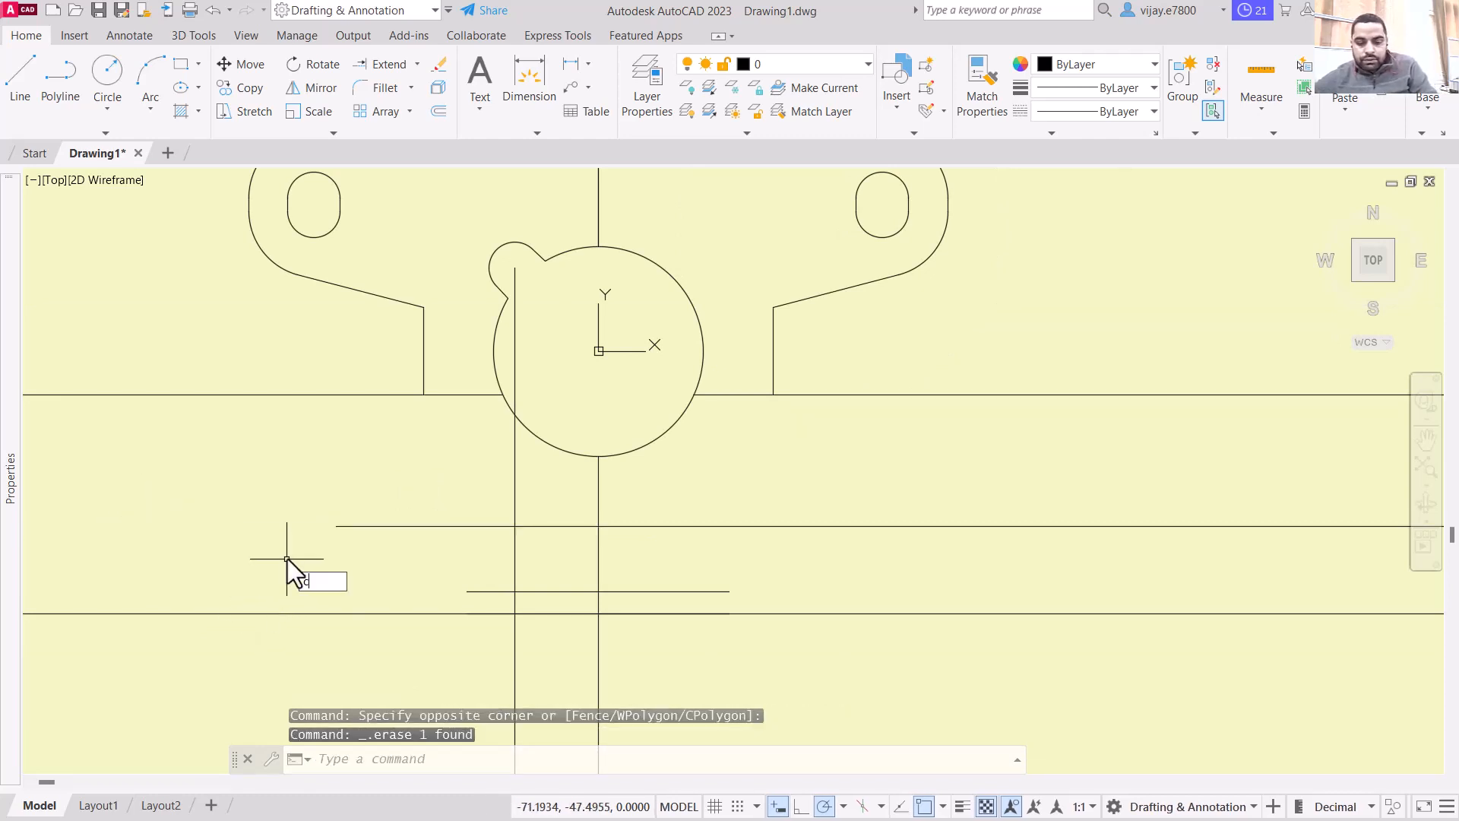
Step: Draw a circle of radius 8 centered on the left end of the hole-center line
type("c")
key("Return")
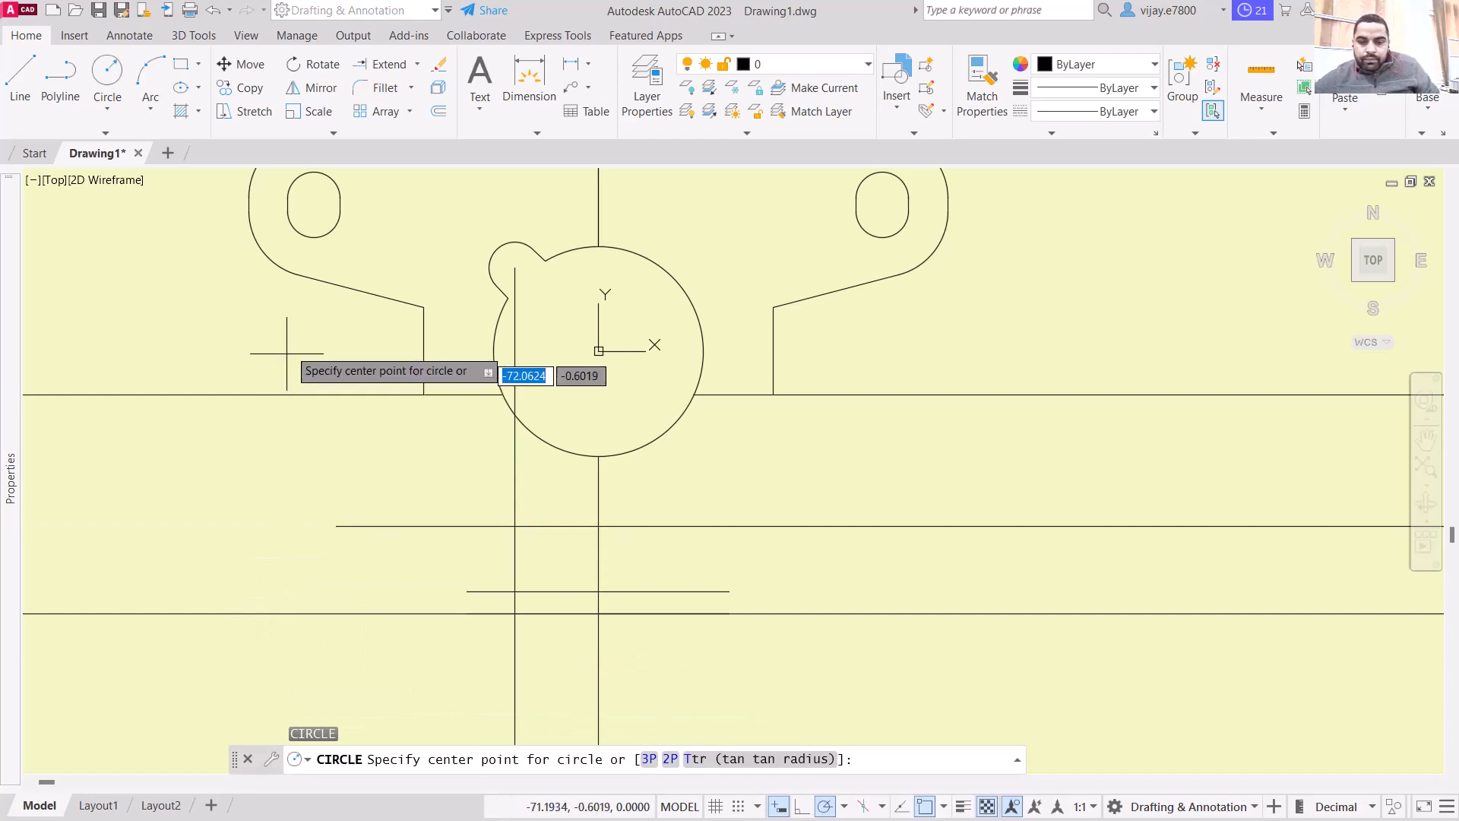
left_click(336, 526)
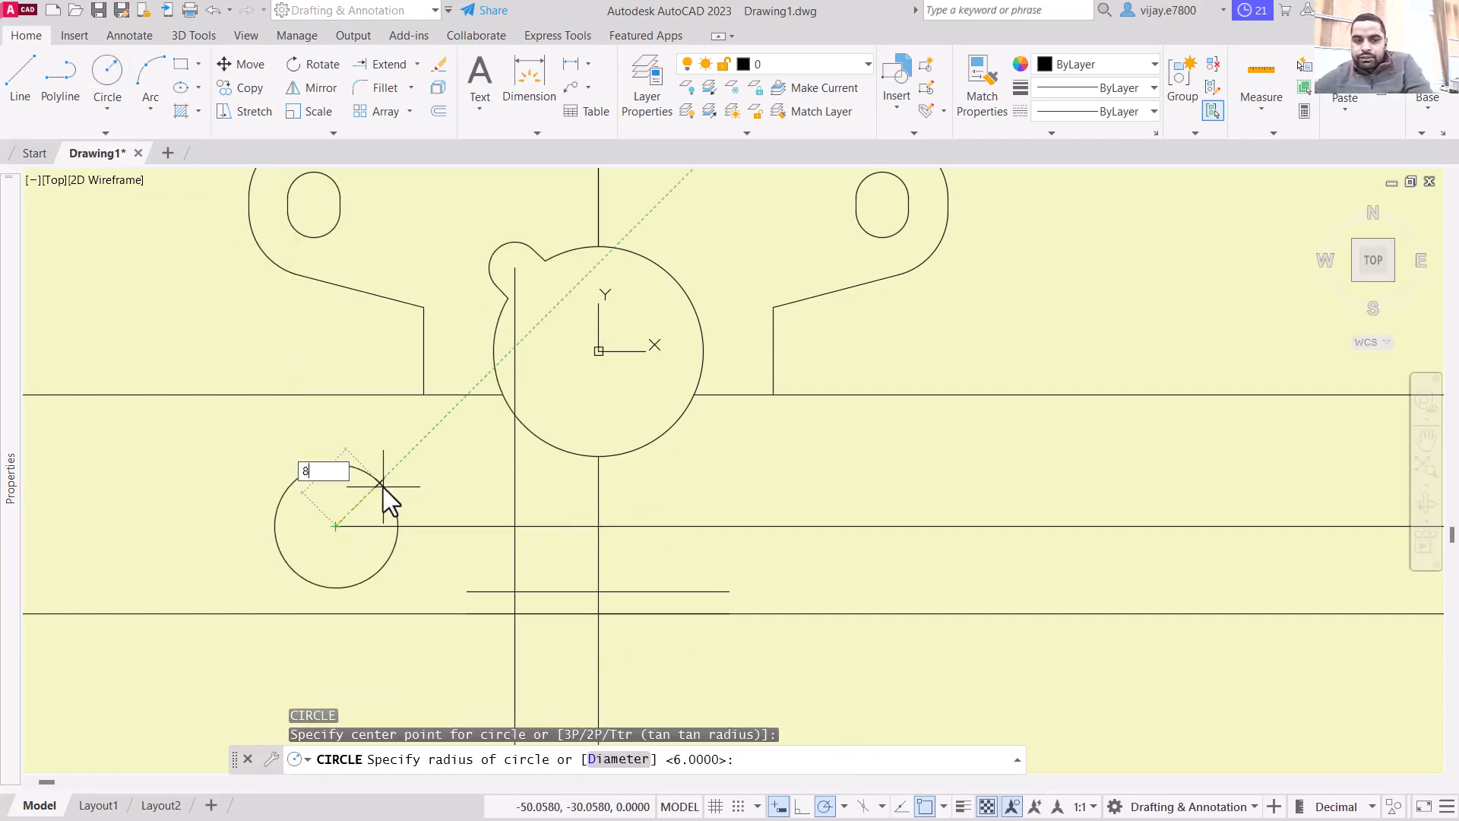
key("Return")
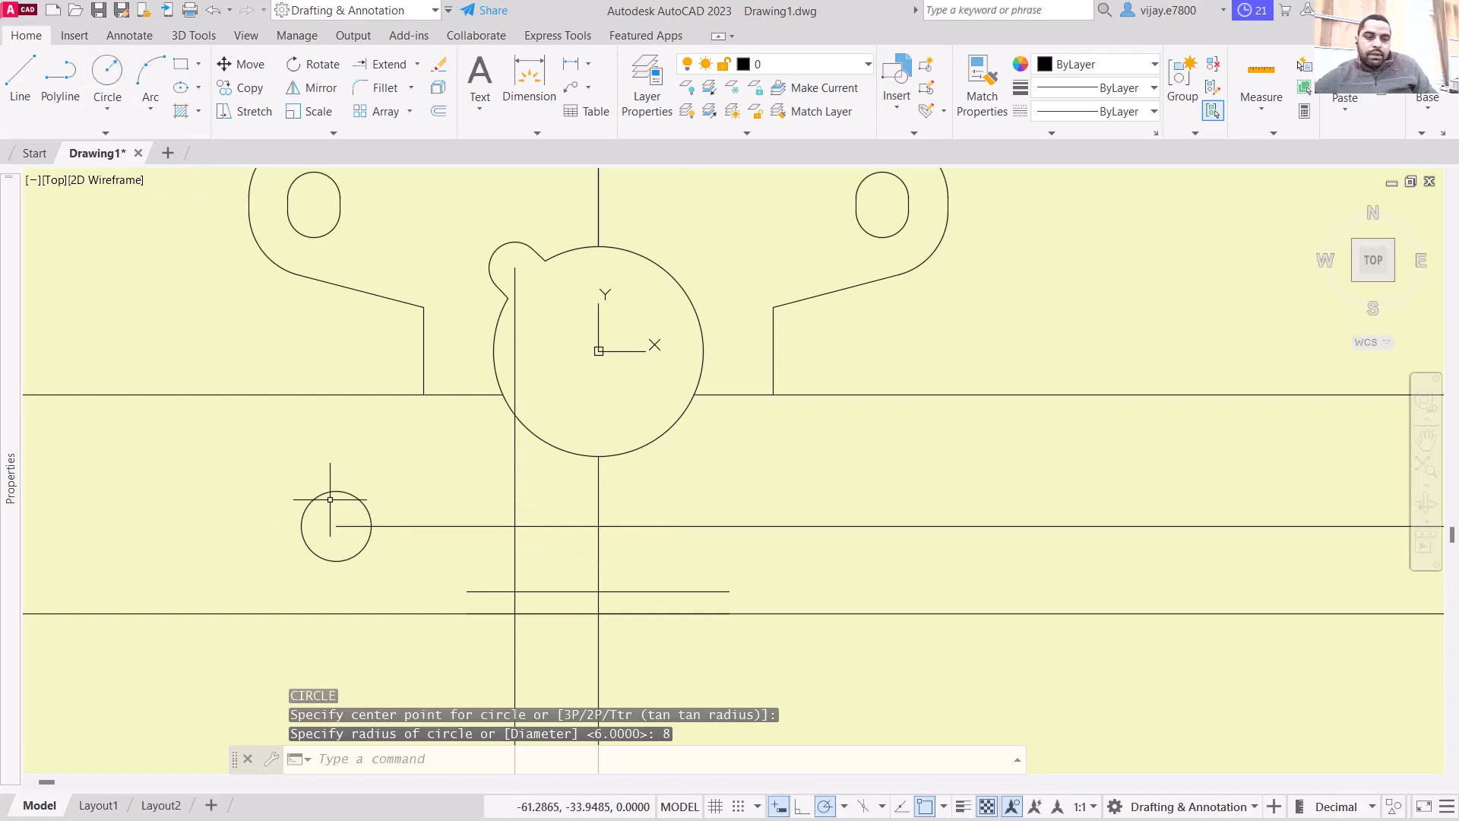
Step: Copy the R8 circle from its center to the intersection of the hole-center line and the vertical line through the R6 lobe, after checking the reference image
scroll(323, 487, "down", 2)
scroll(623, 537, "down", 4)
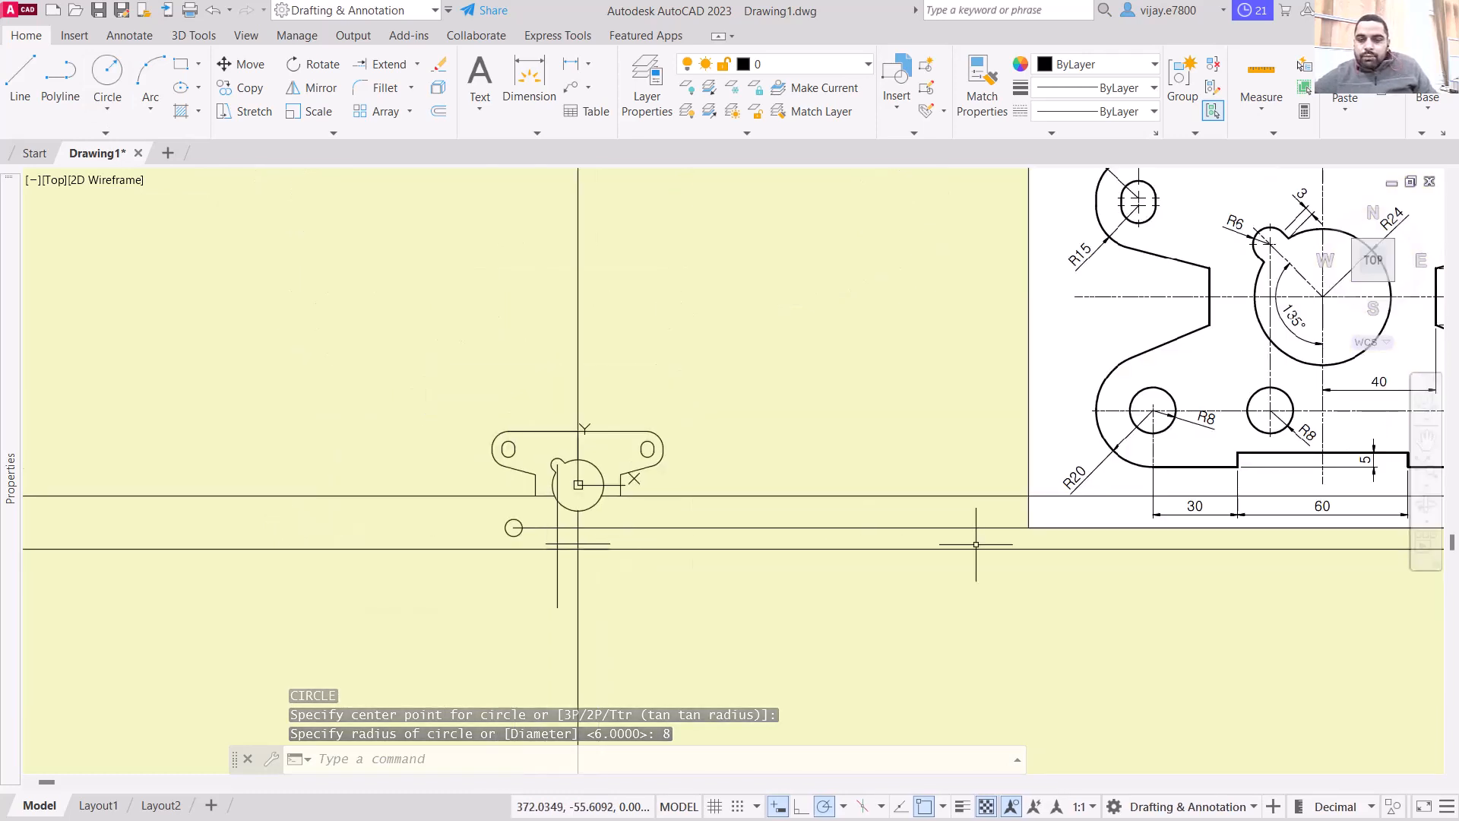
mouse_move(904, 414)
middle_mouse_down()
mouse_move(561, 429)
mouse_move(570, 415)
middle_mouse_up()
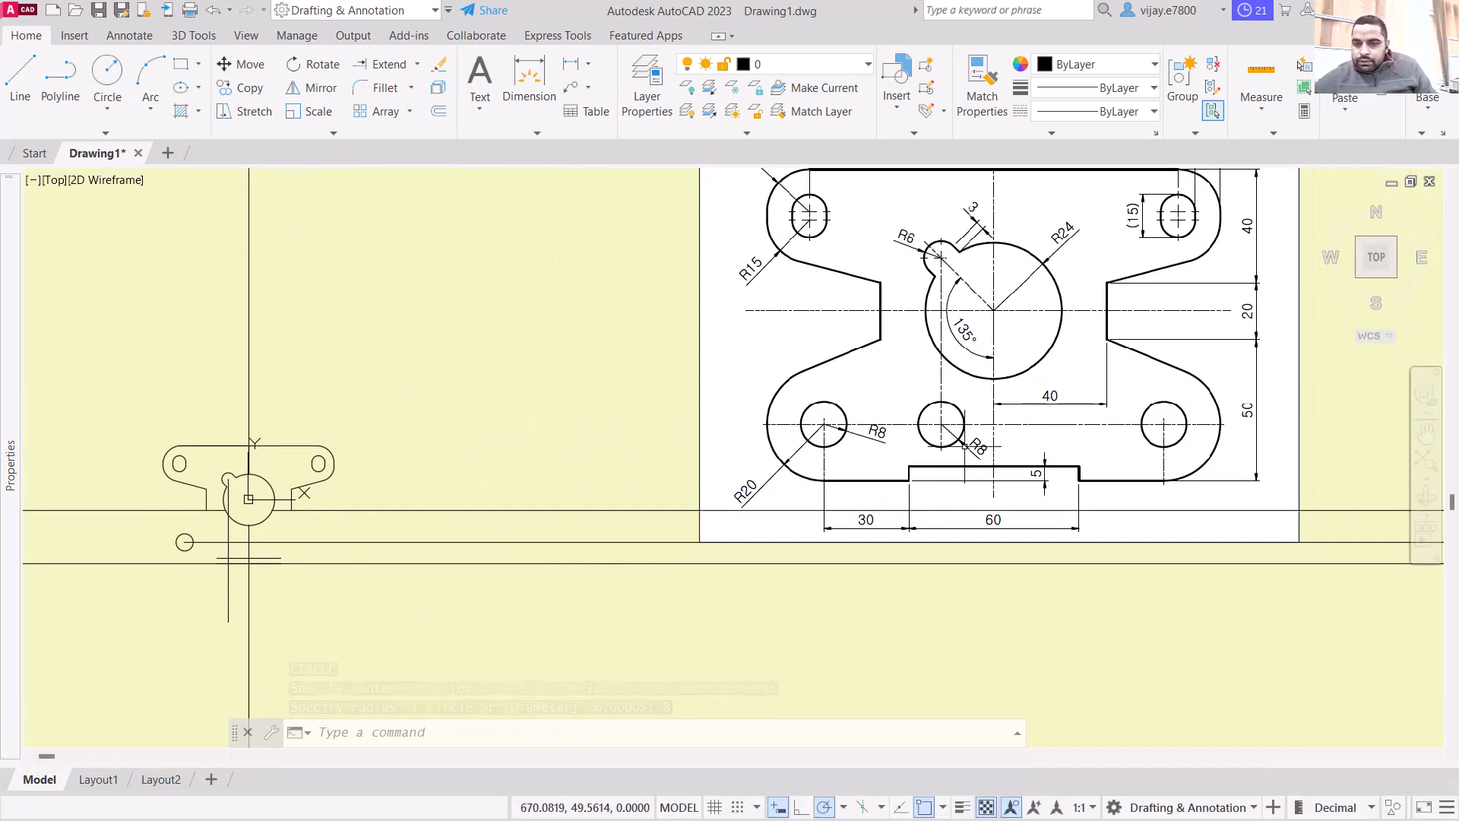
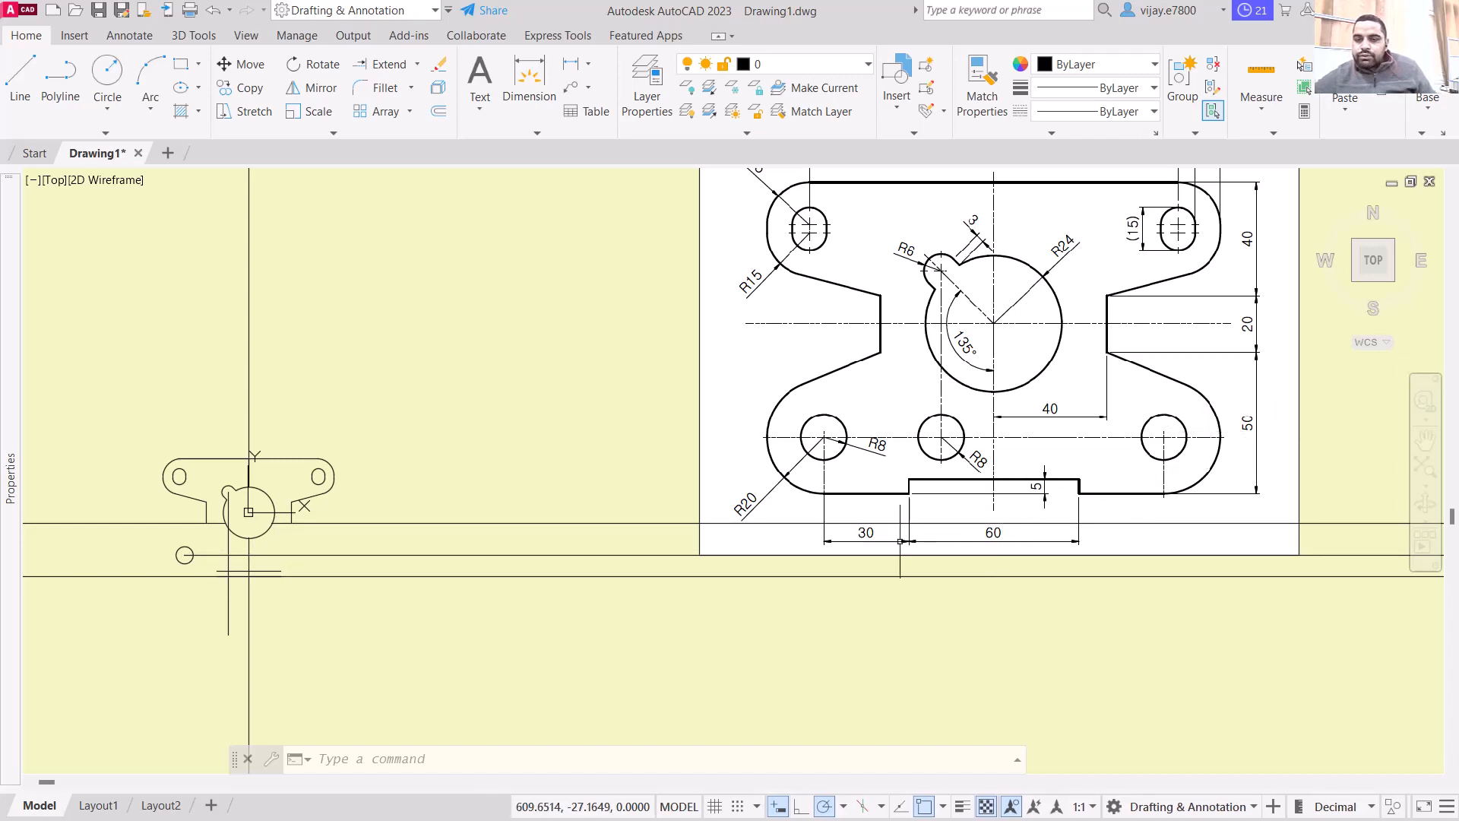
middle_click_drag(340, 633, 603, 610)
scroll(531, 596, "up", 5)
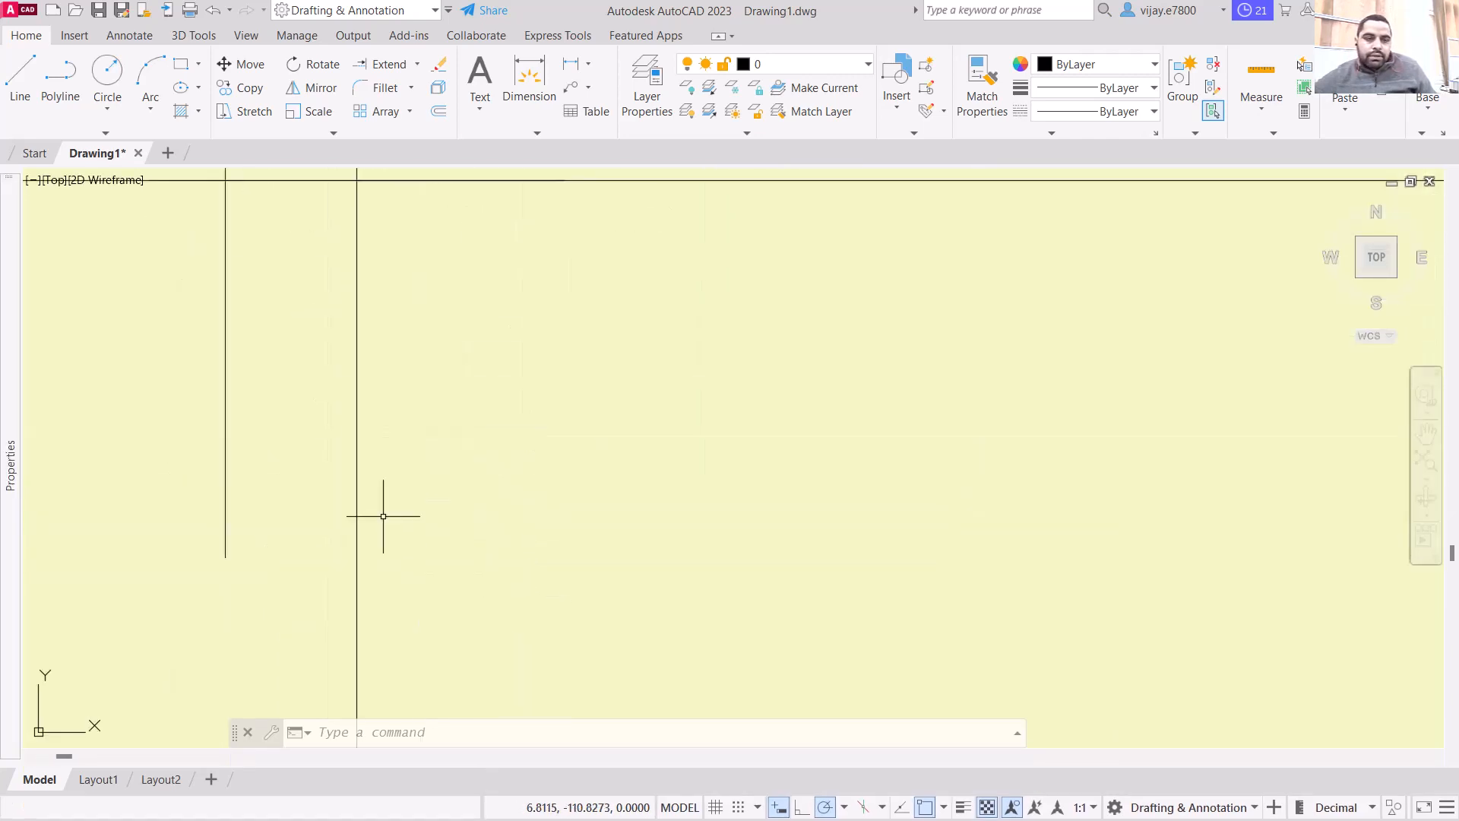
scroll(383, 517, "down", 5)
middle_click_drag(202, 446, 216, 592)
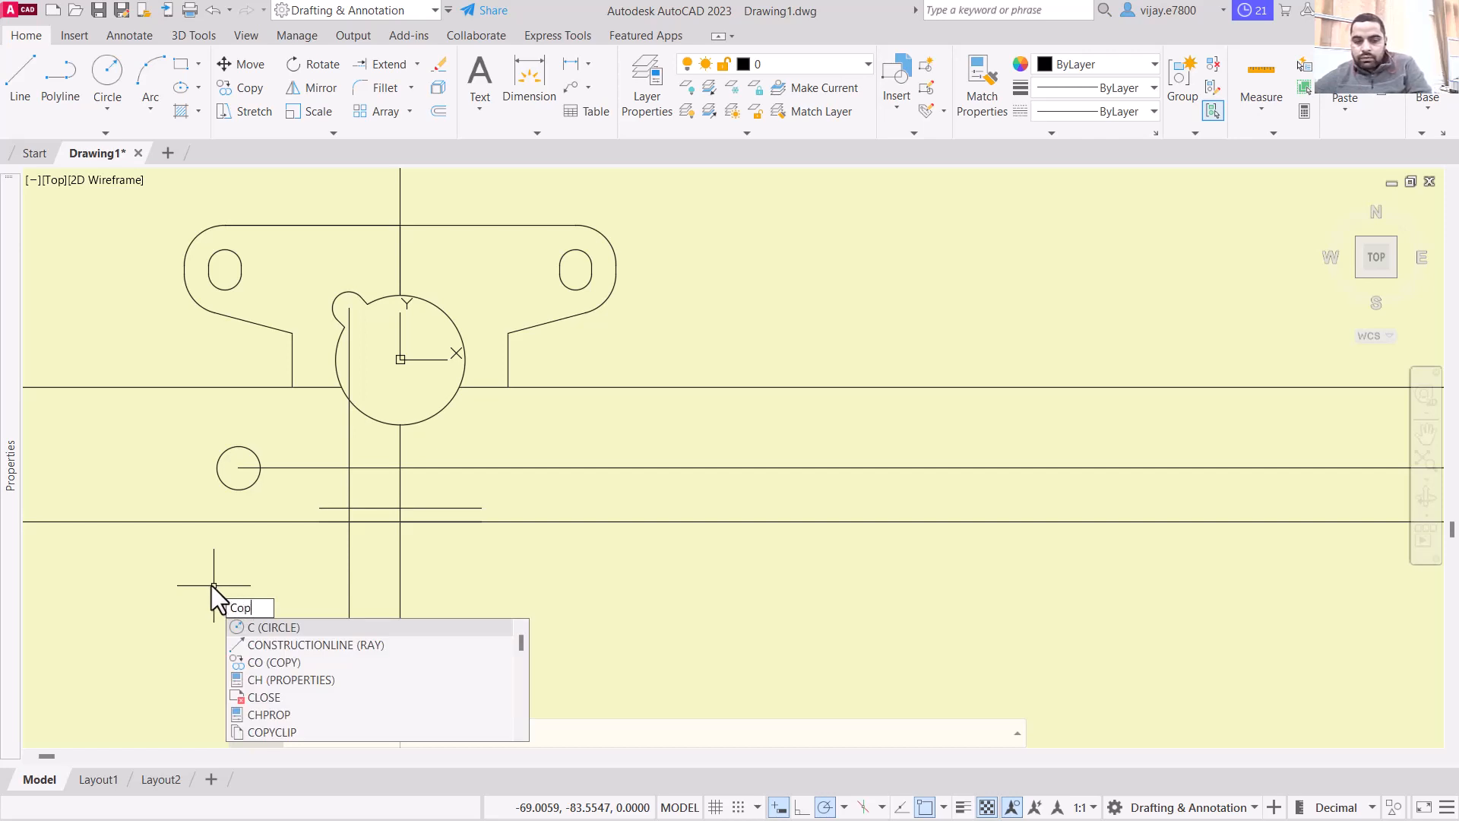
type("opy")
key("Return")
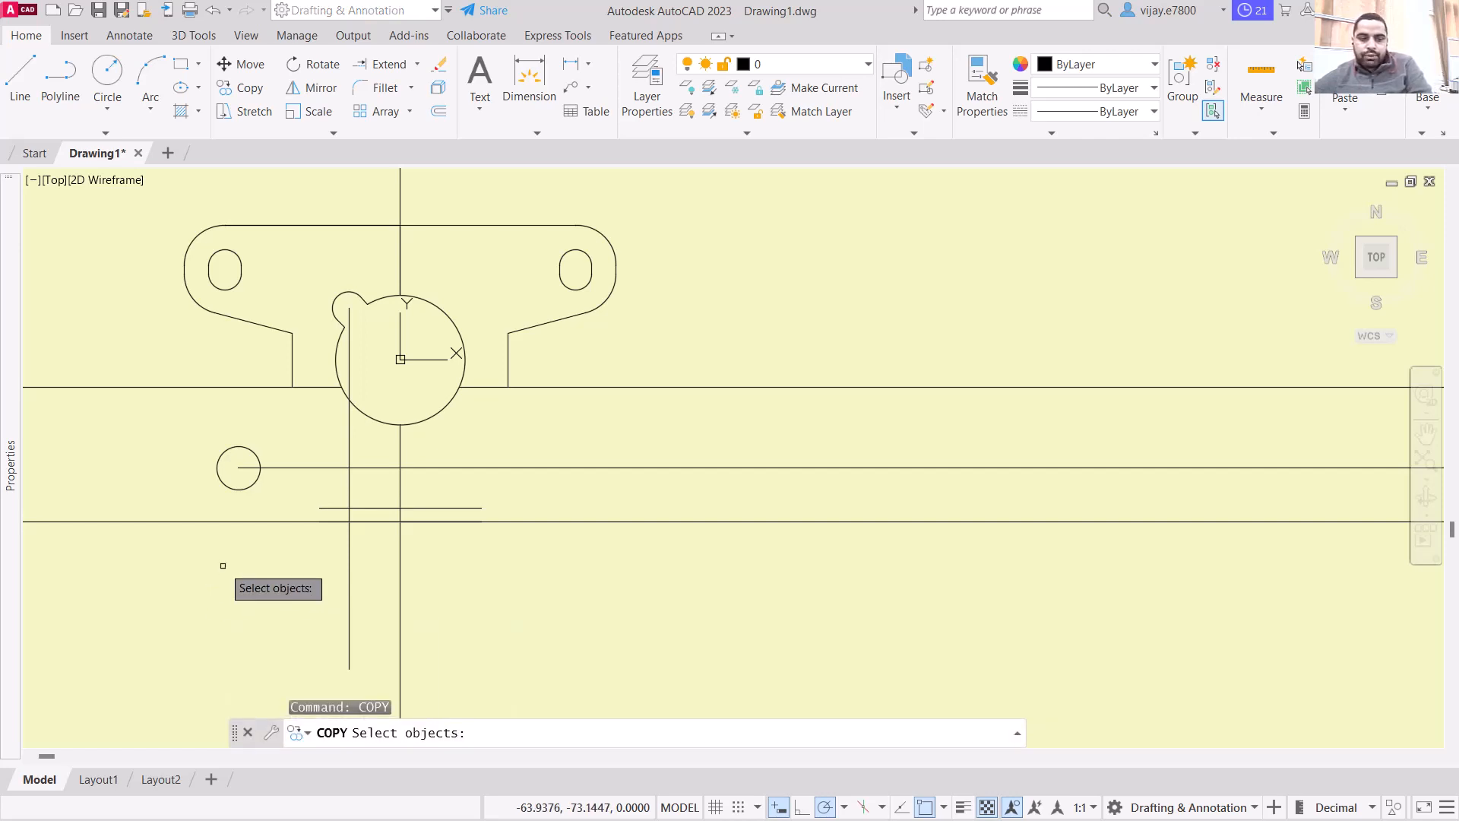
left_click(222, 471)
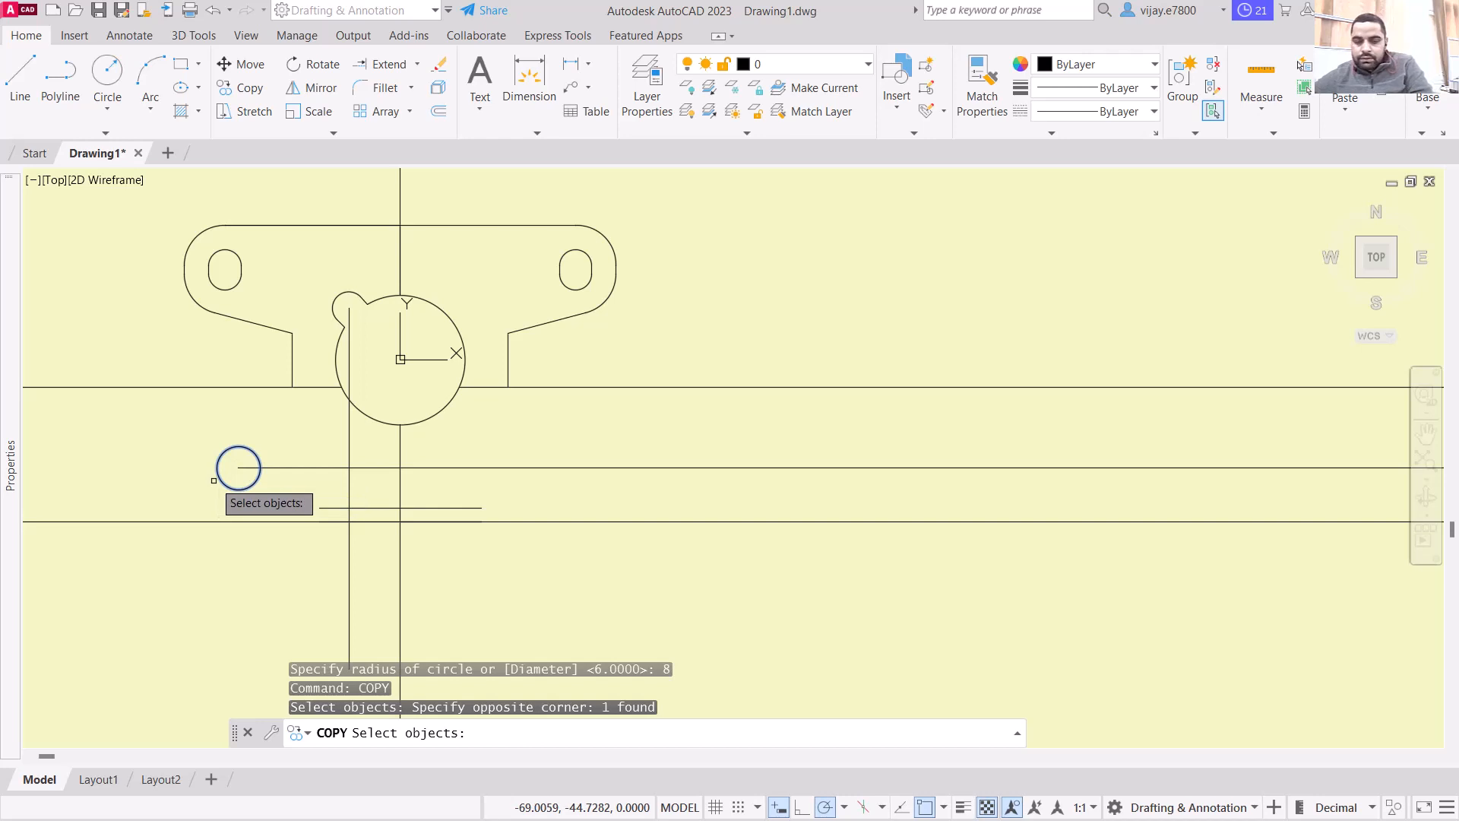
key("Return")
left_click(238, 467)
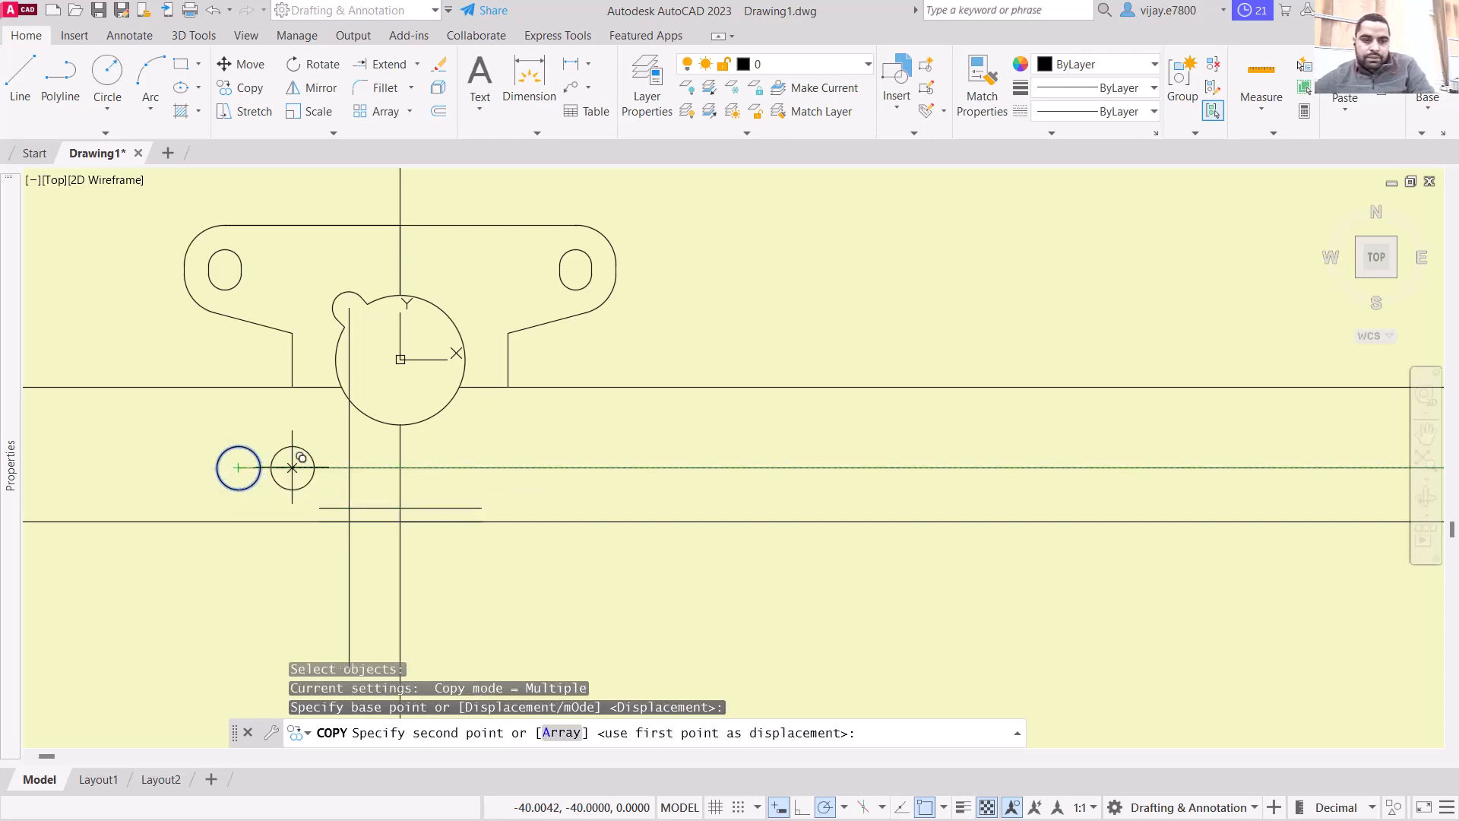
scroll(344, 465, "up", 10)
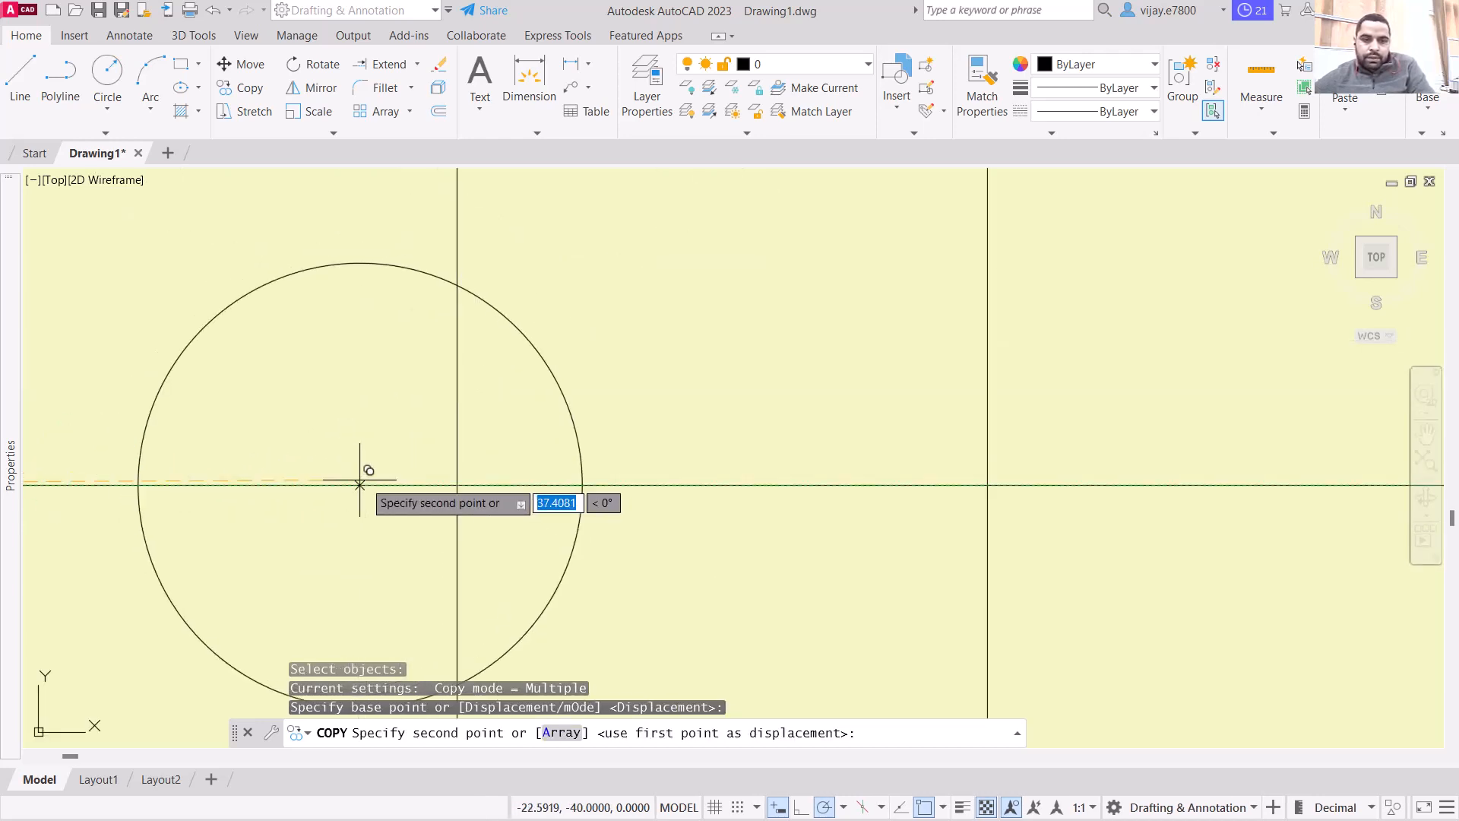
left_click(457, 484)
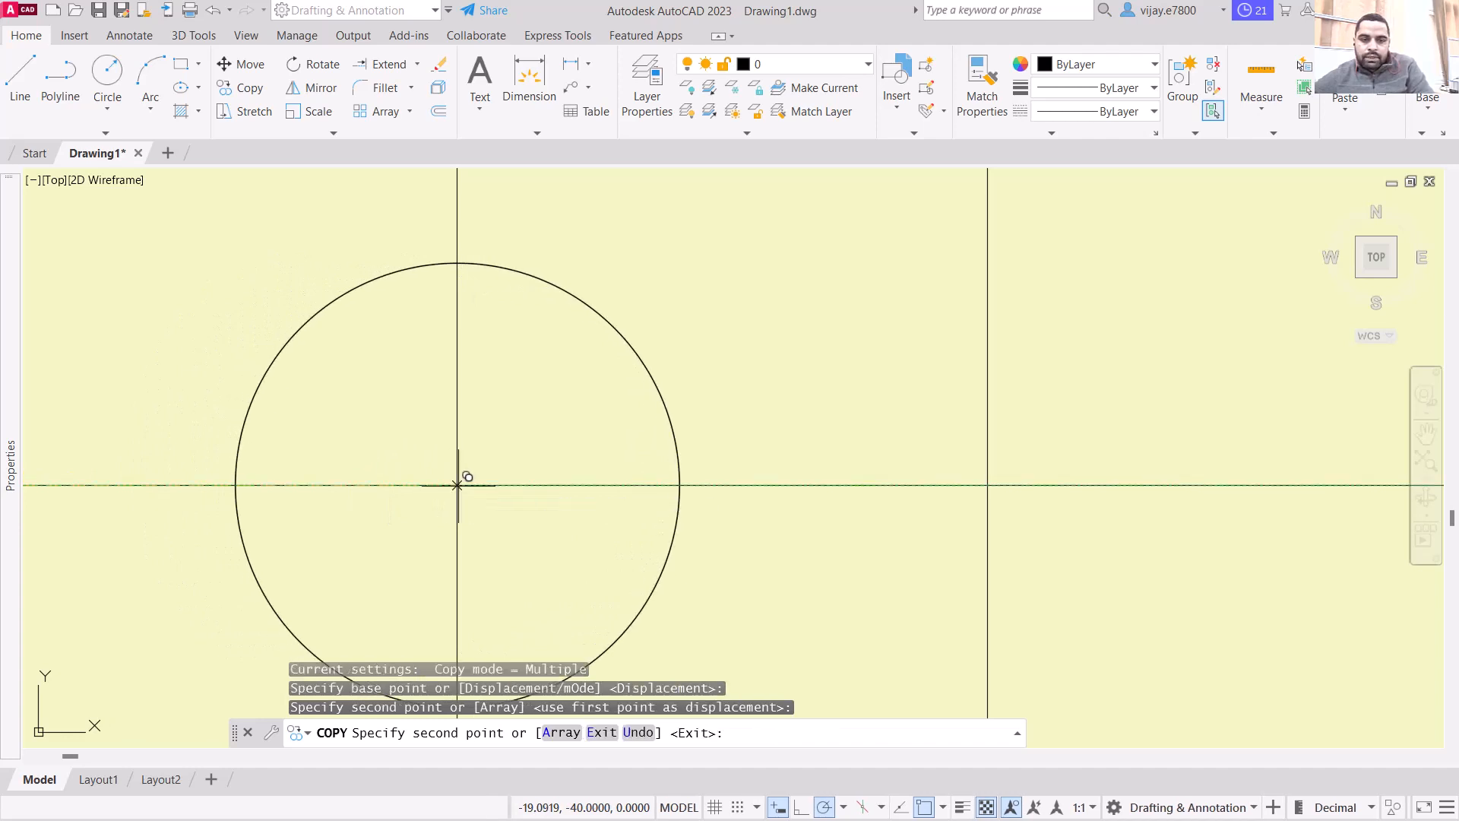
scroll(466, 476, "down", 8)
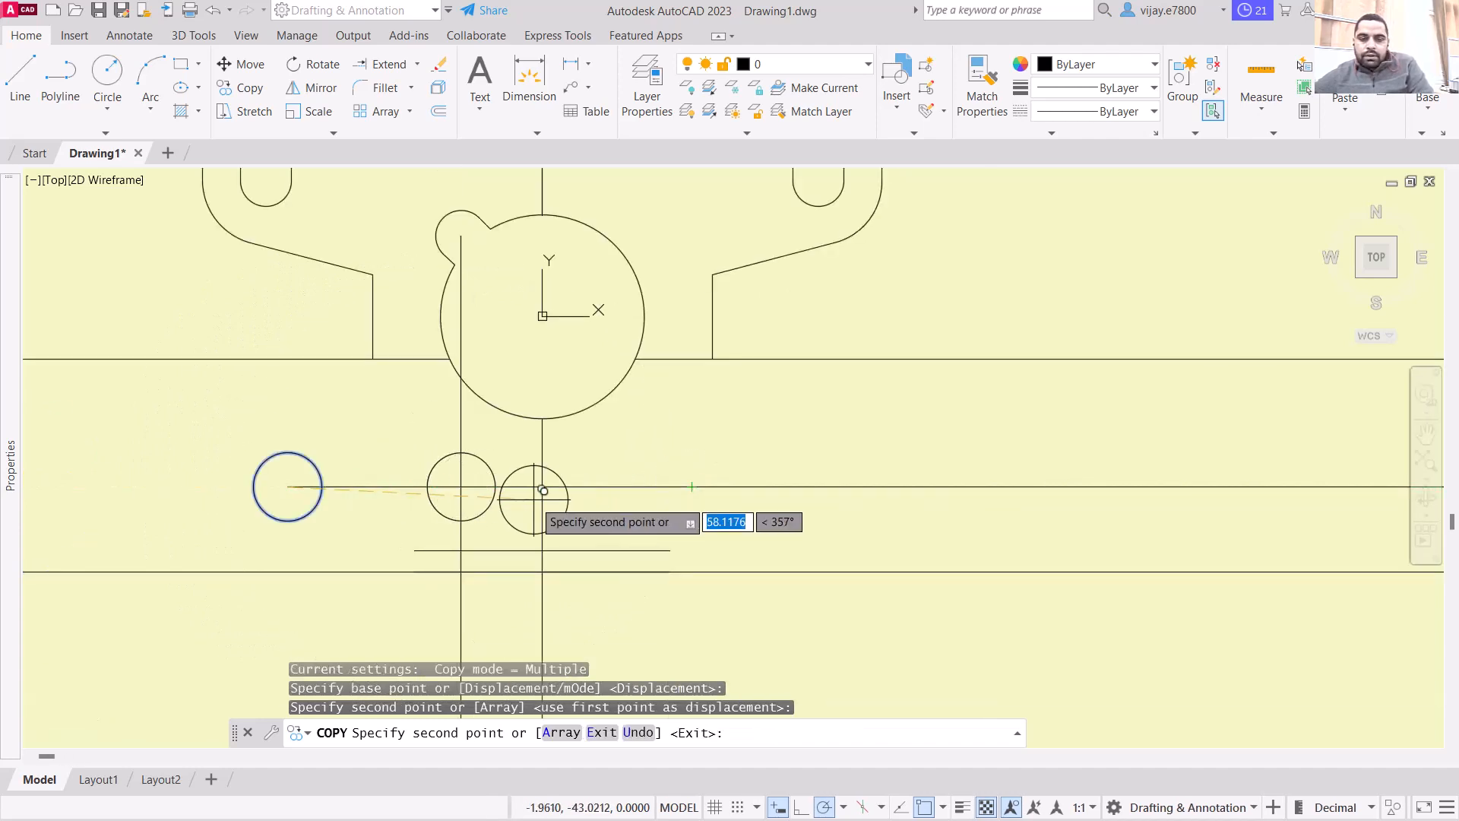
key("Escape")
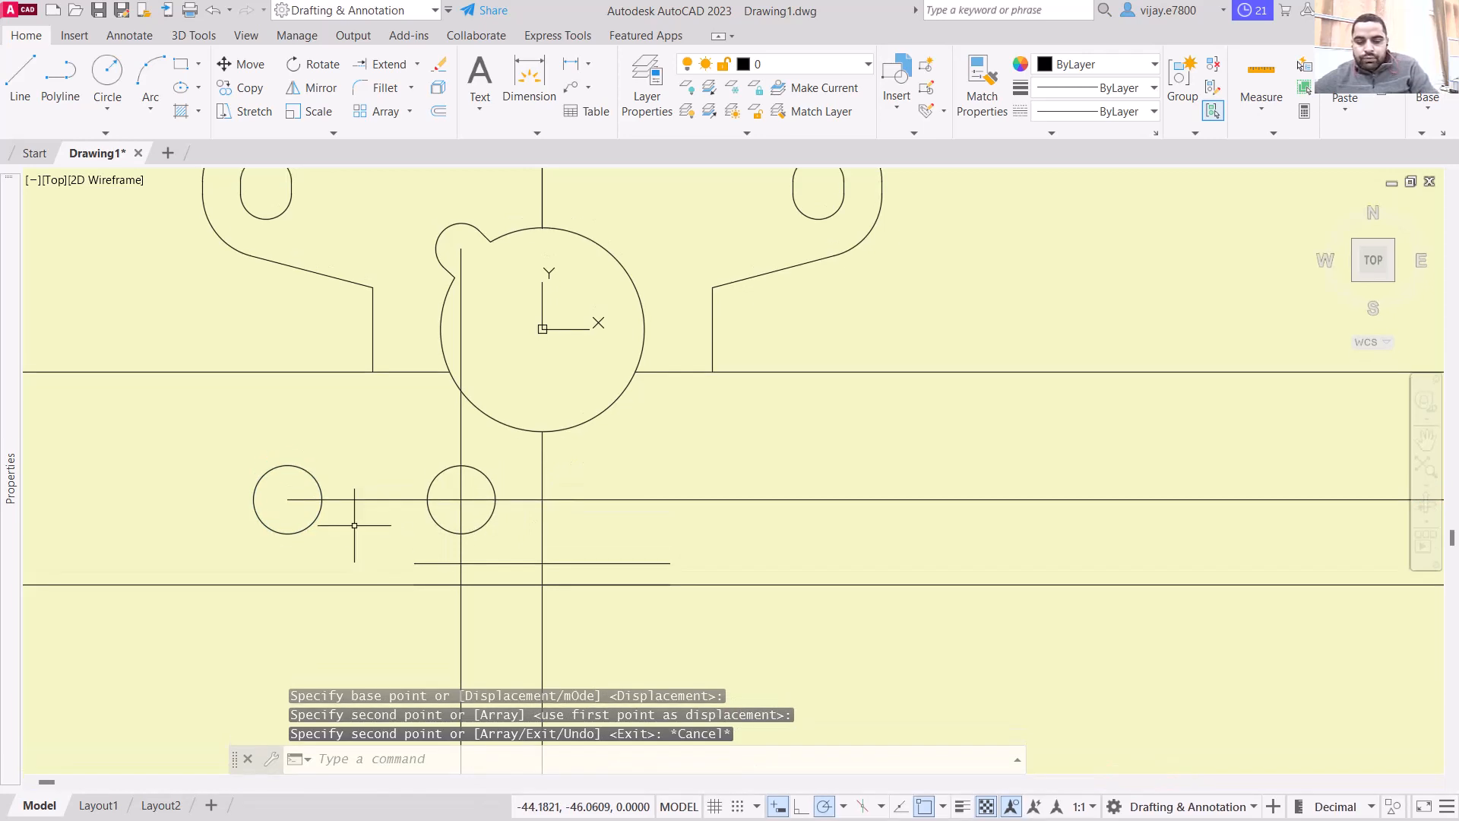
Step: Mirror the leftmost R8 circle across the vertical centerline, keeping the source circle
type("mirr")
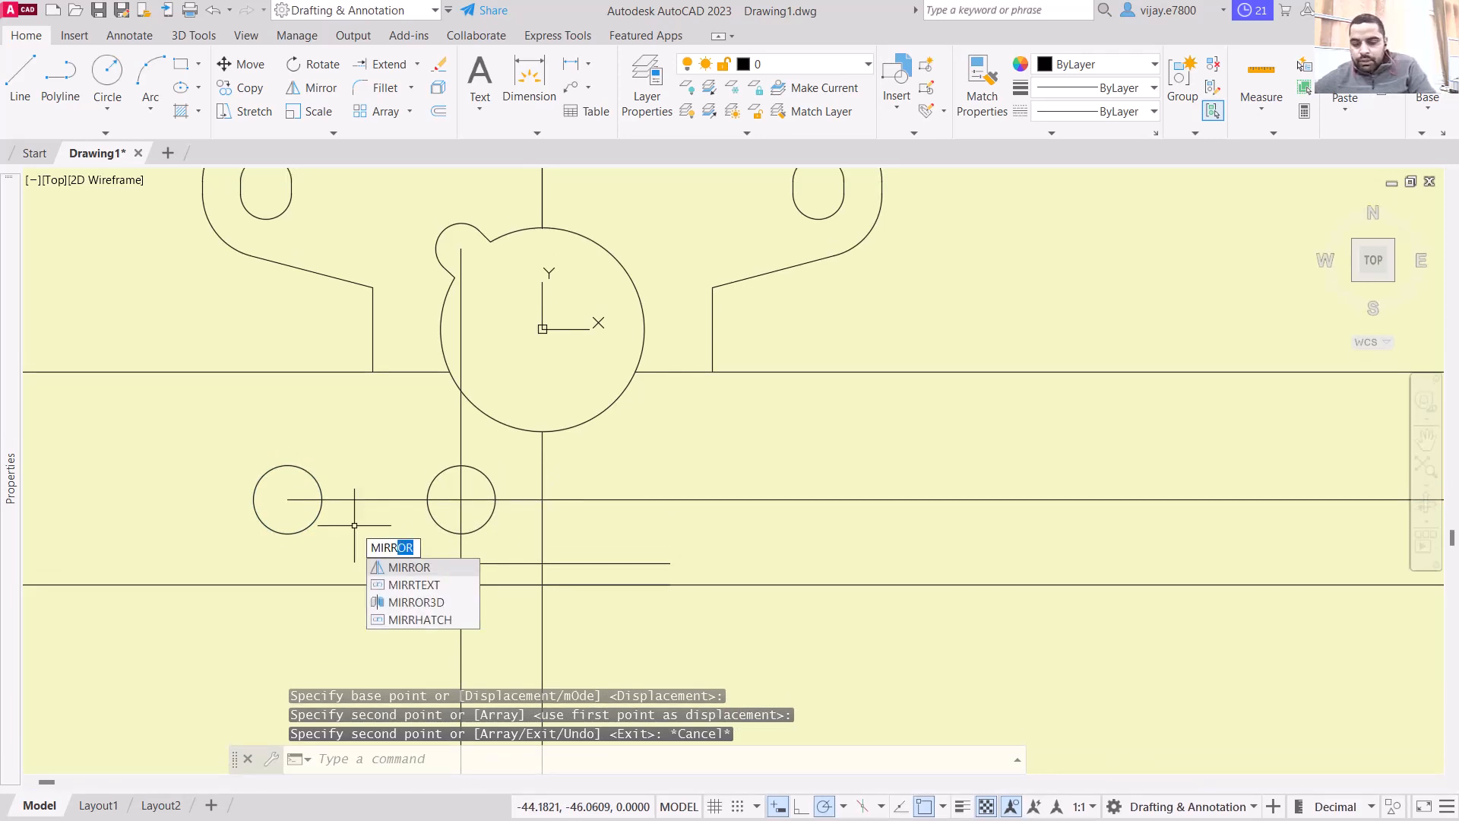
key("Return")
left_click(301, 534)
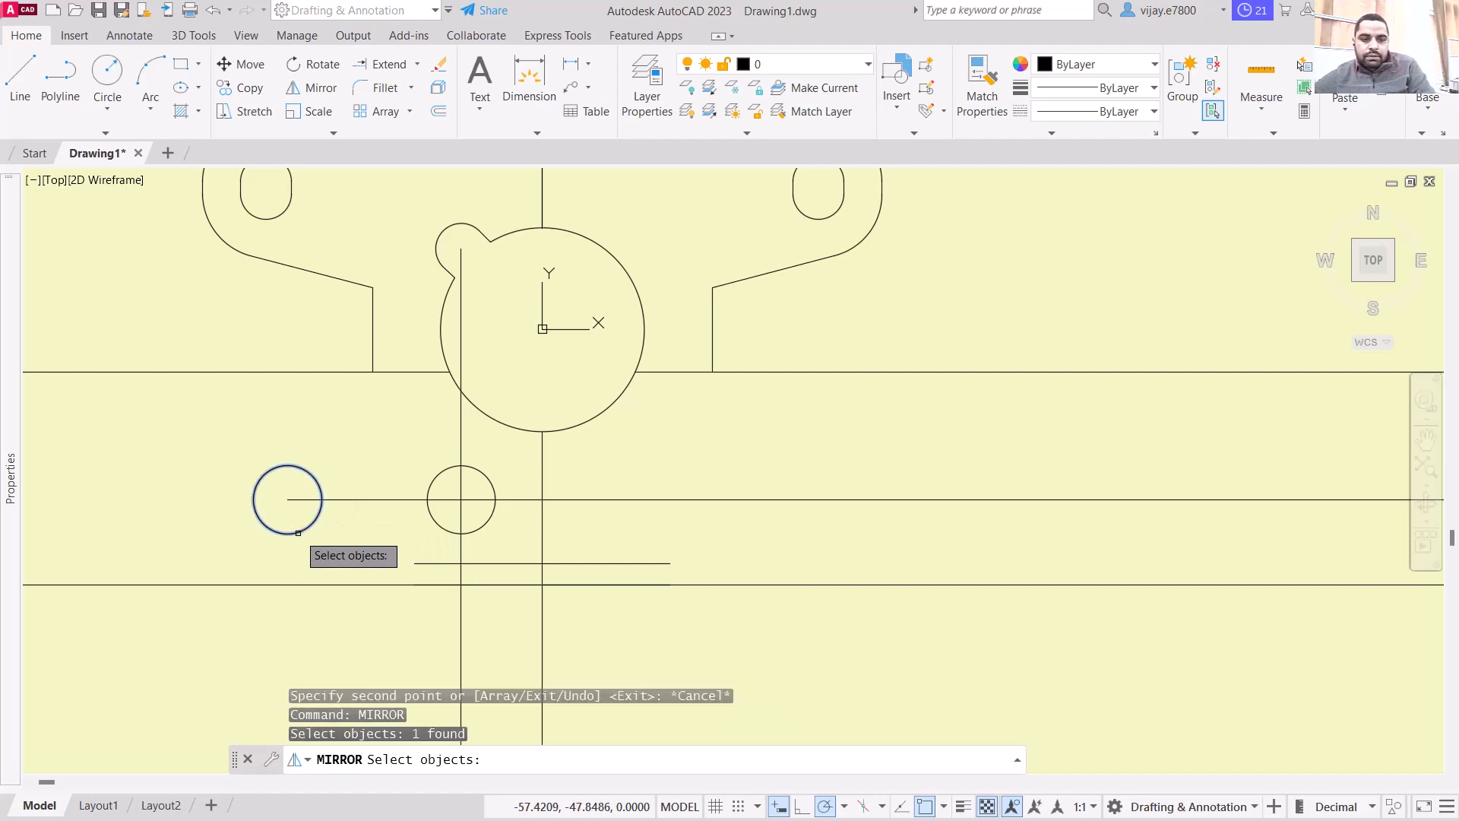
key("Return")
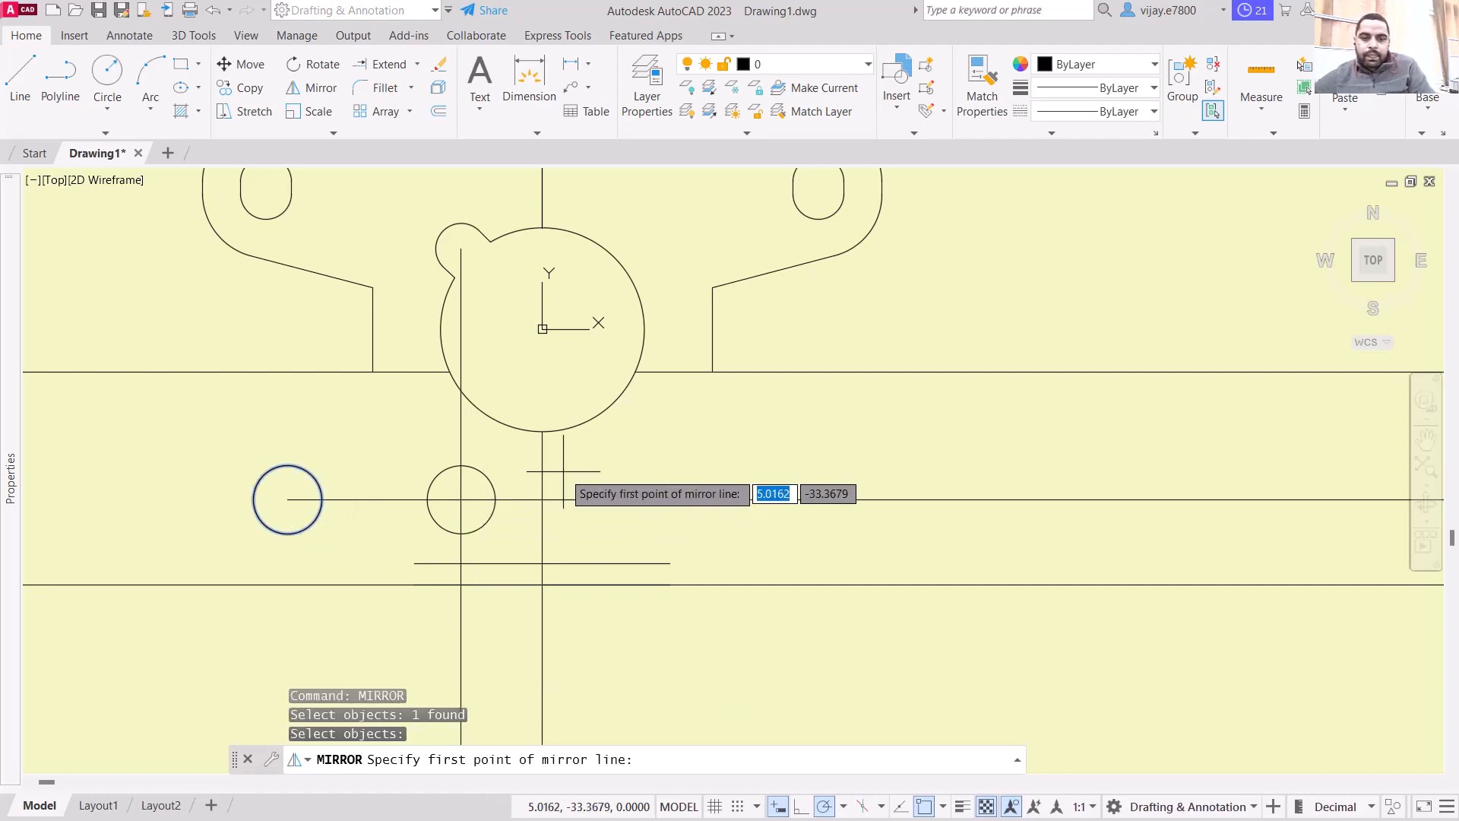
left_click(542, 500)
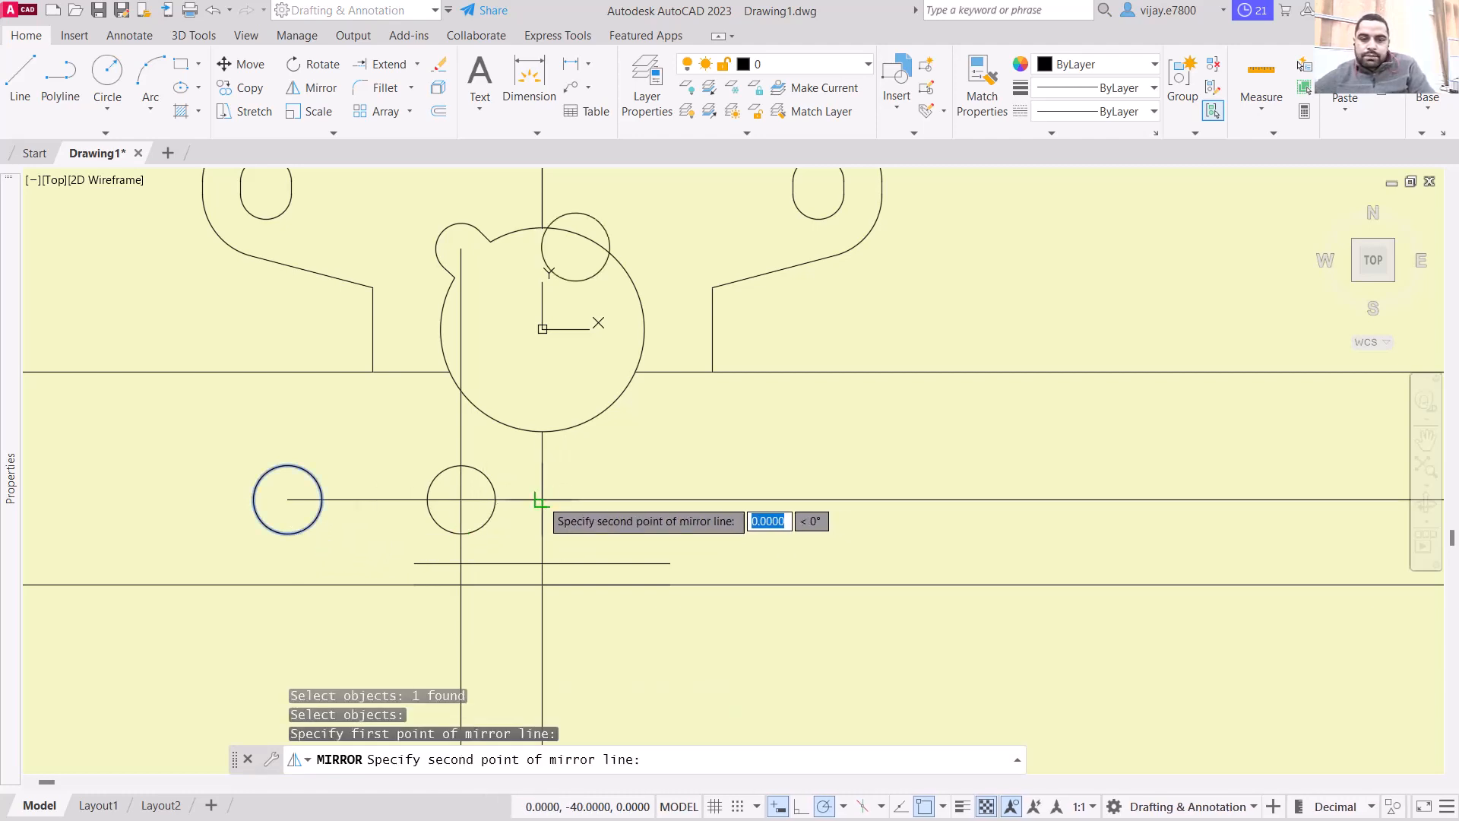
left_click(542, 461)
left_click(576, 526)
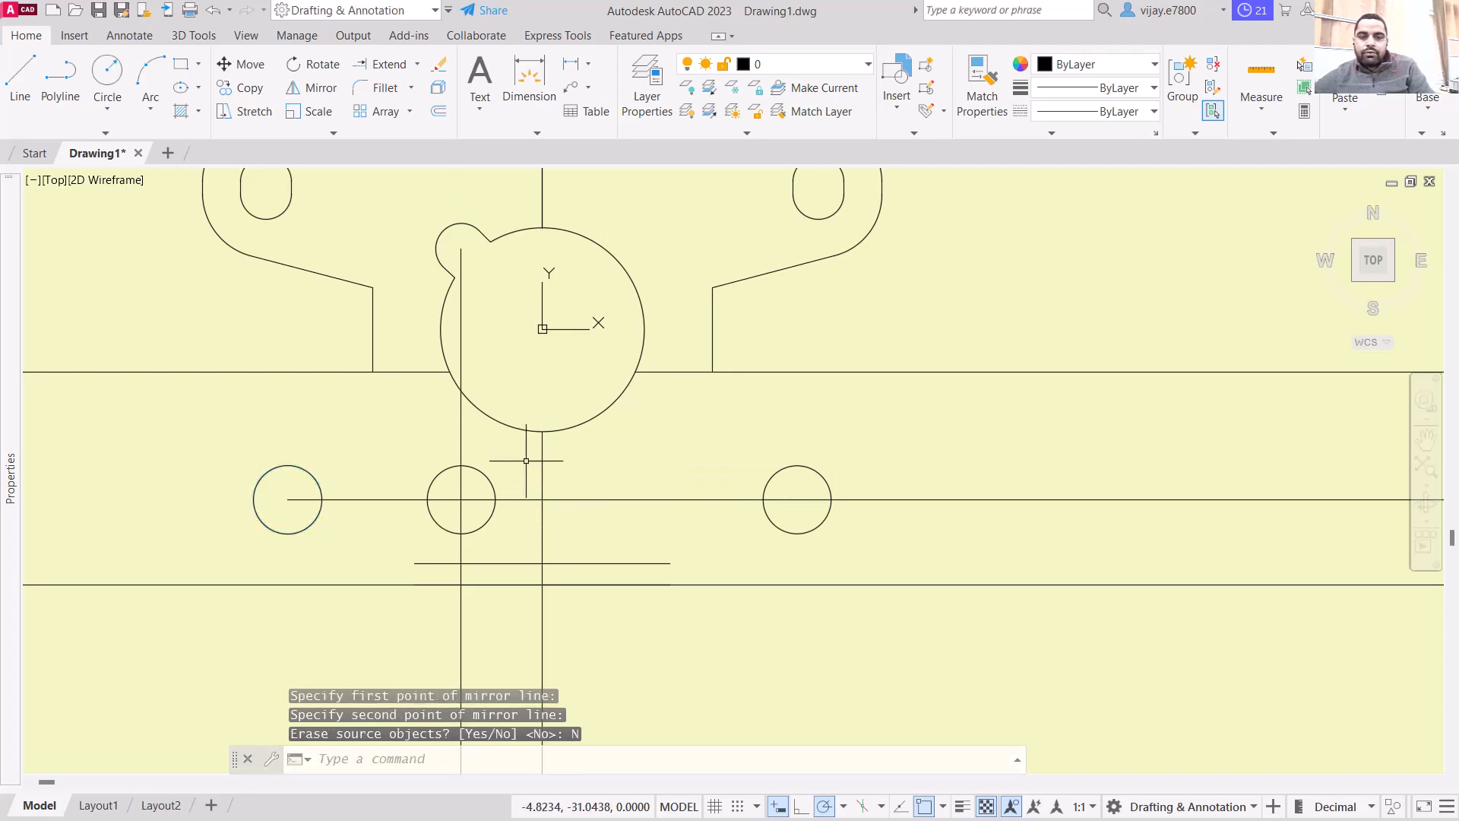
Step: Draw the recess's left side as a vertical line from the recess top line's left end down to the base line
scroll(506, 466, "down", 2)
scroll(483, 538, "up", 4)
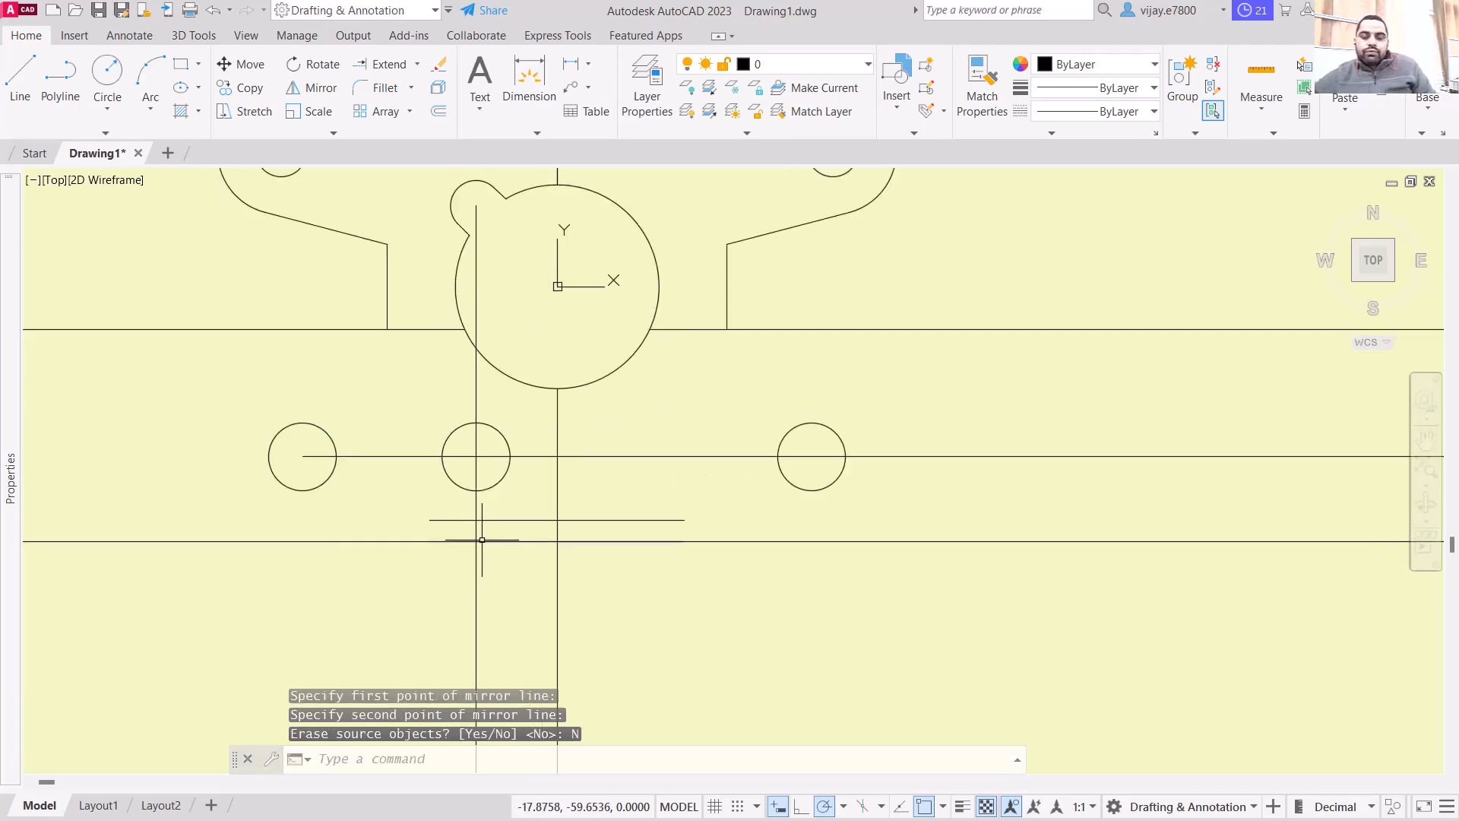
left_click(19, 90)
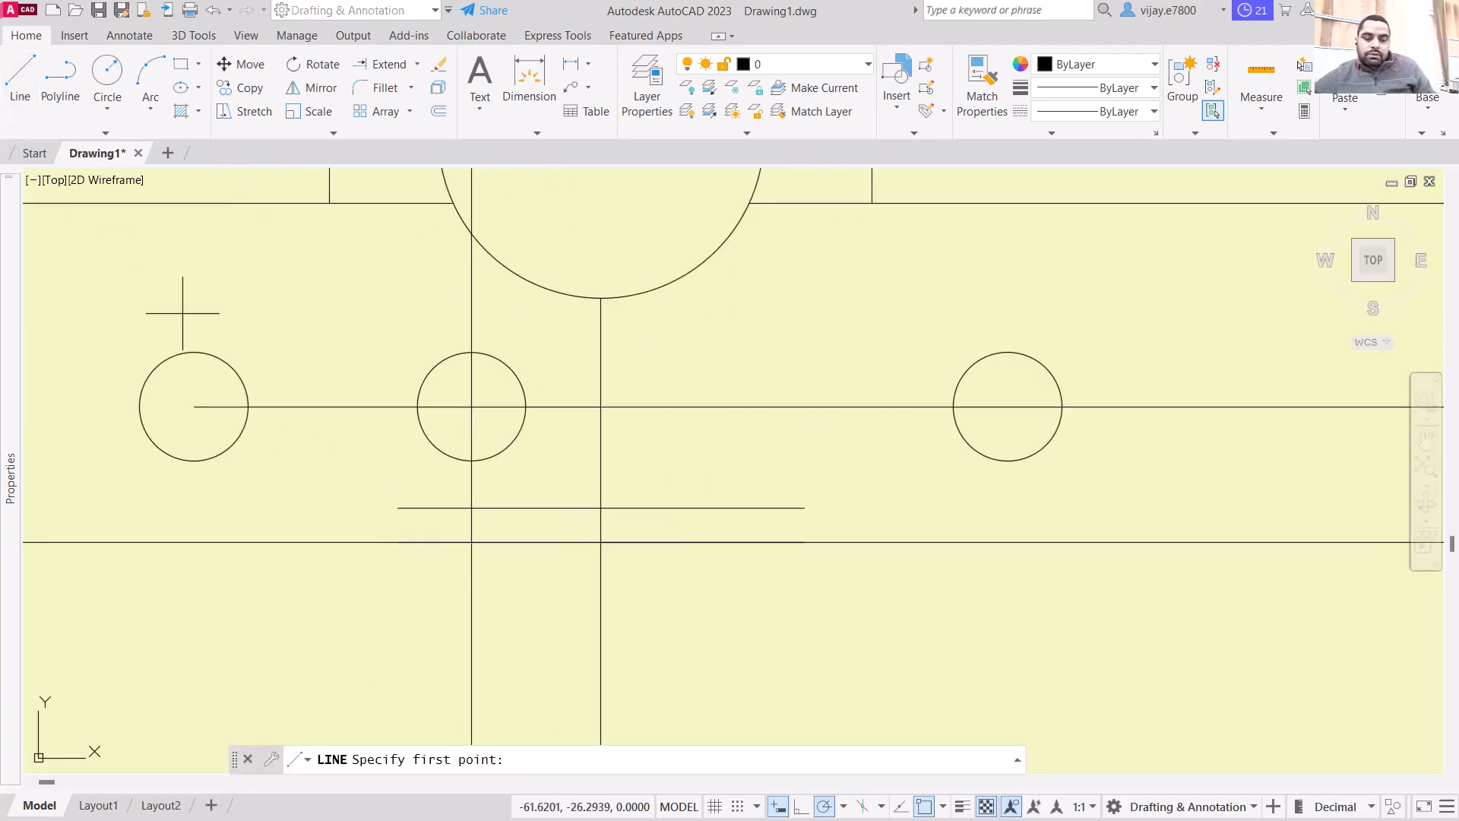
left_click(398, 508)
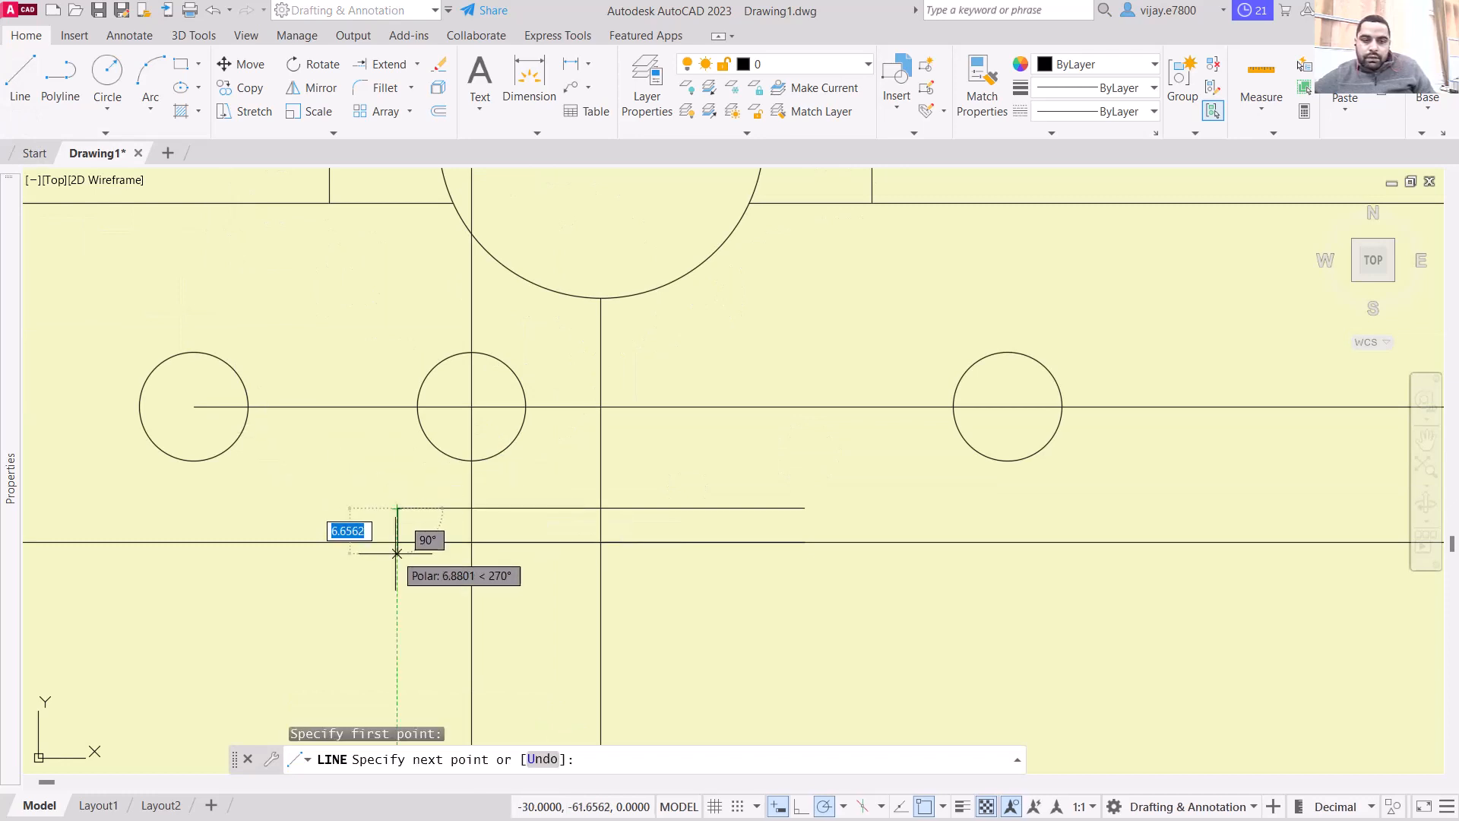
left_click(398, 542)
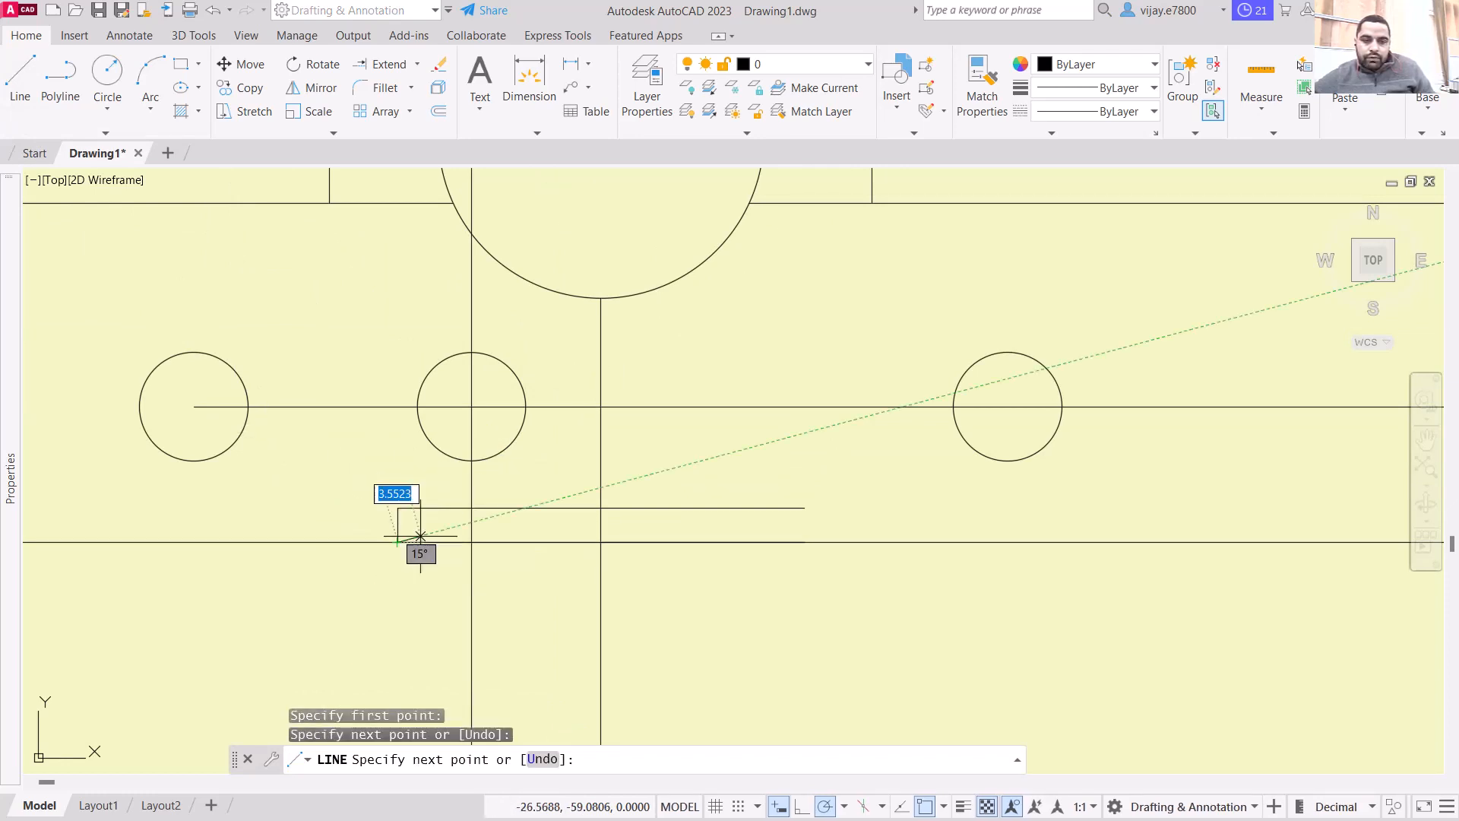
right_click(513, 491)
left_click(608, 503)
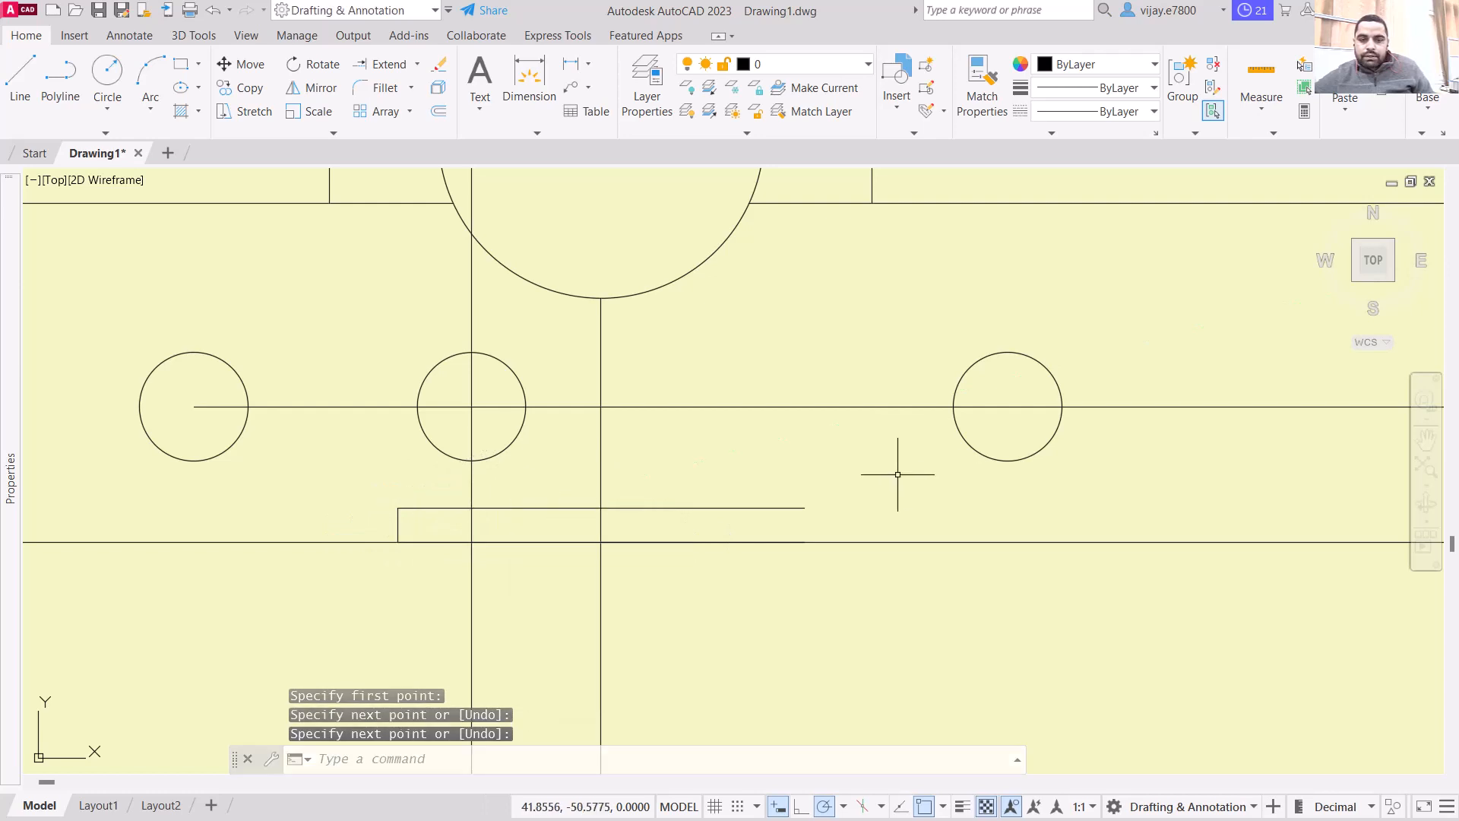
Step: Draw the recess's right side as a vertical line between the recess top line's right end and the base line
right_click(889, 488)
right_click(1018, 688)
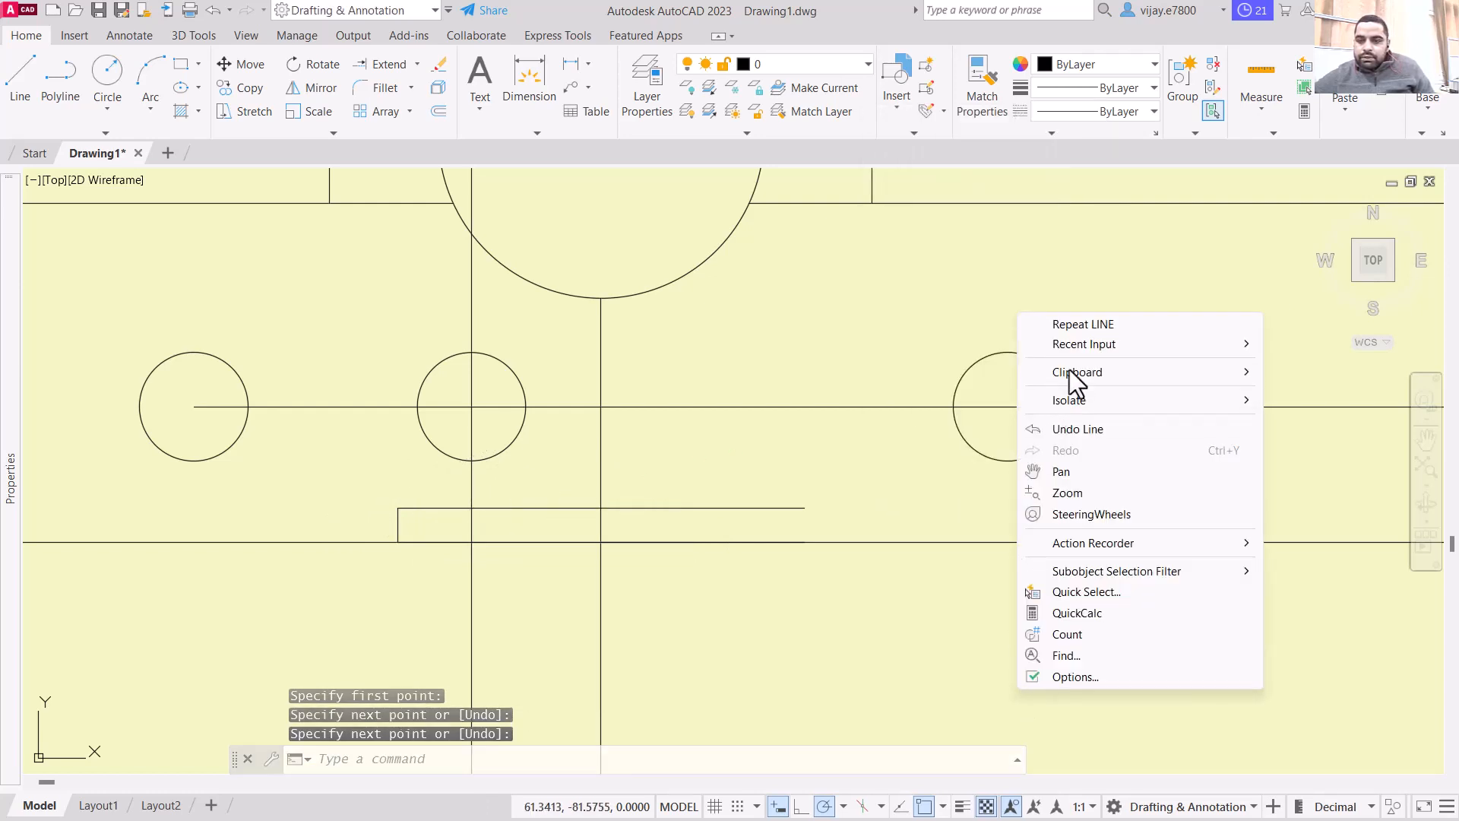
left_click(1091, 333)
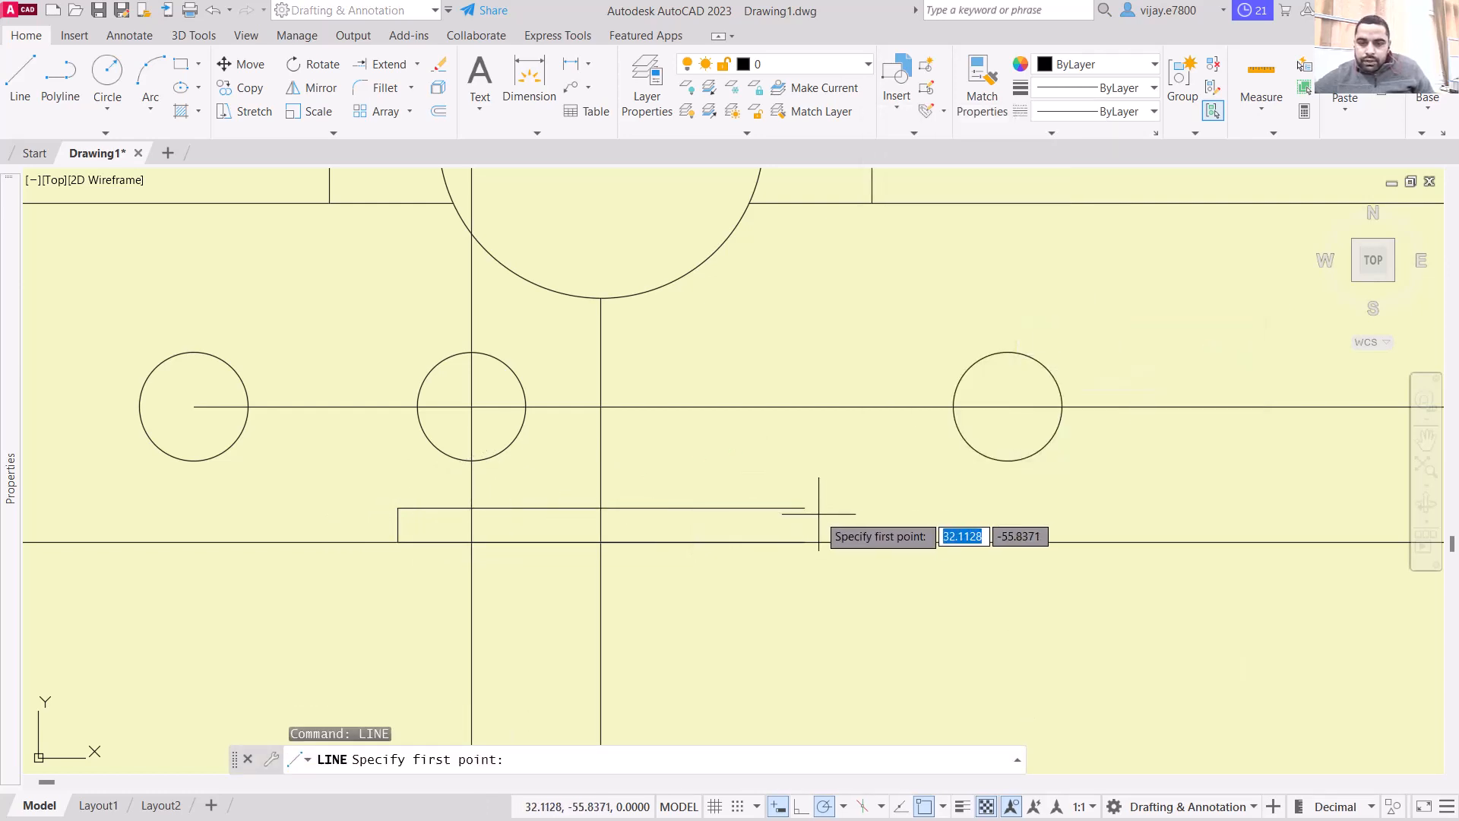
left_click(804, 543)
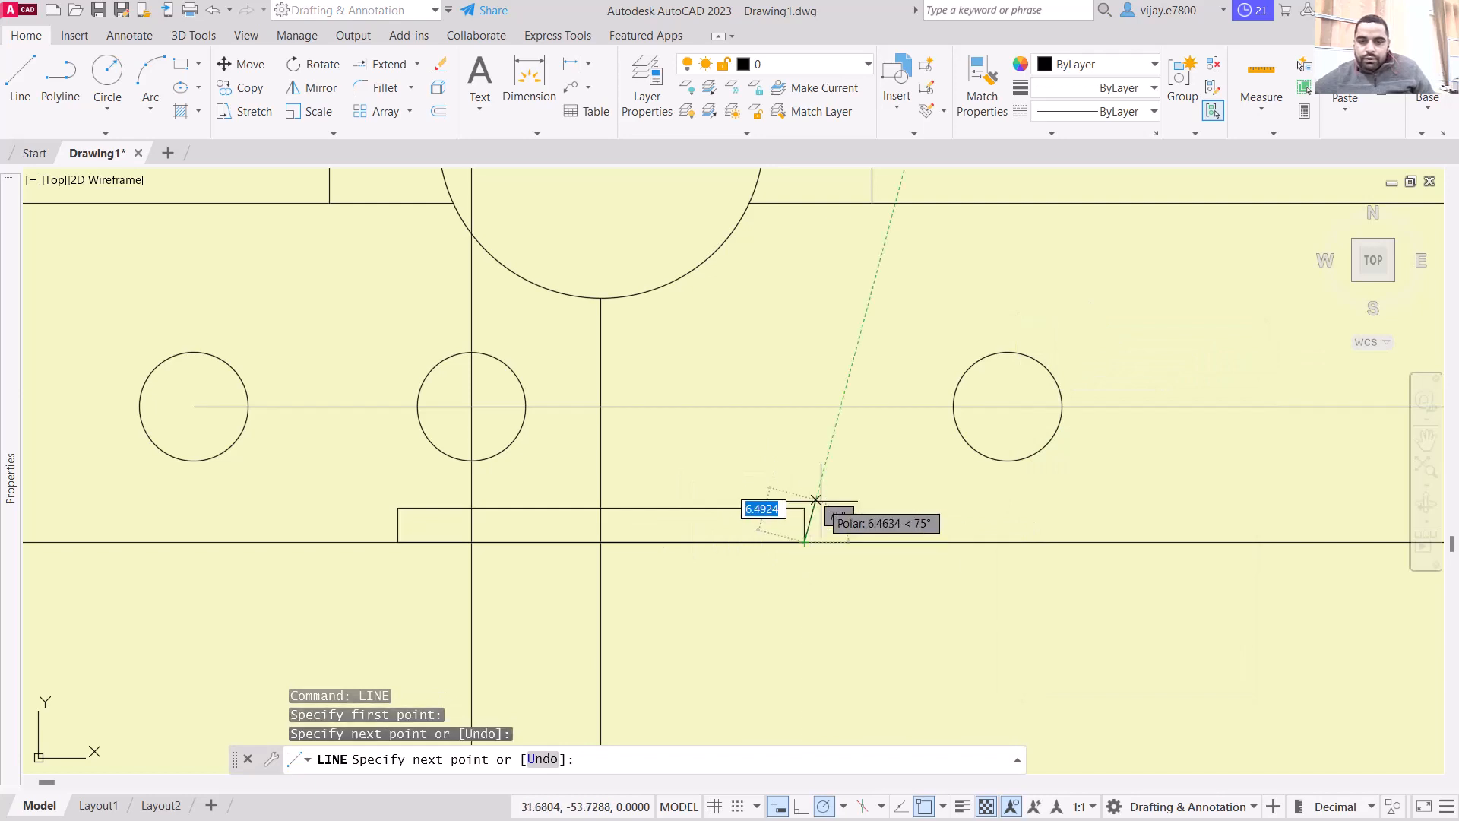
right_click(816, 500)
left_click(866, 534)
Step: Erase the overlapping base lines under the recess with the base line's right half, and the vertical centerline below the R24 circle
scroll(532, 624, "up", 2)
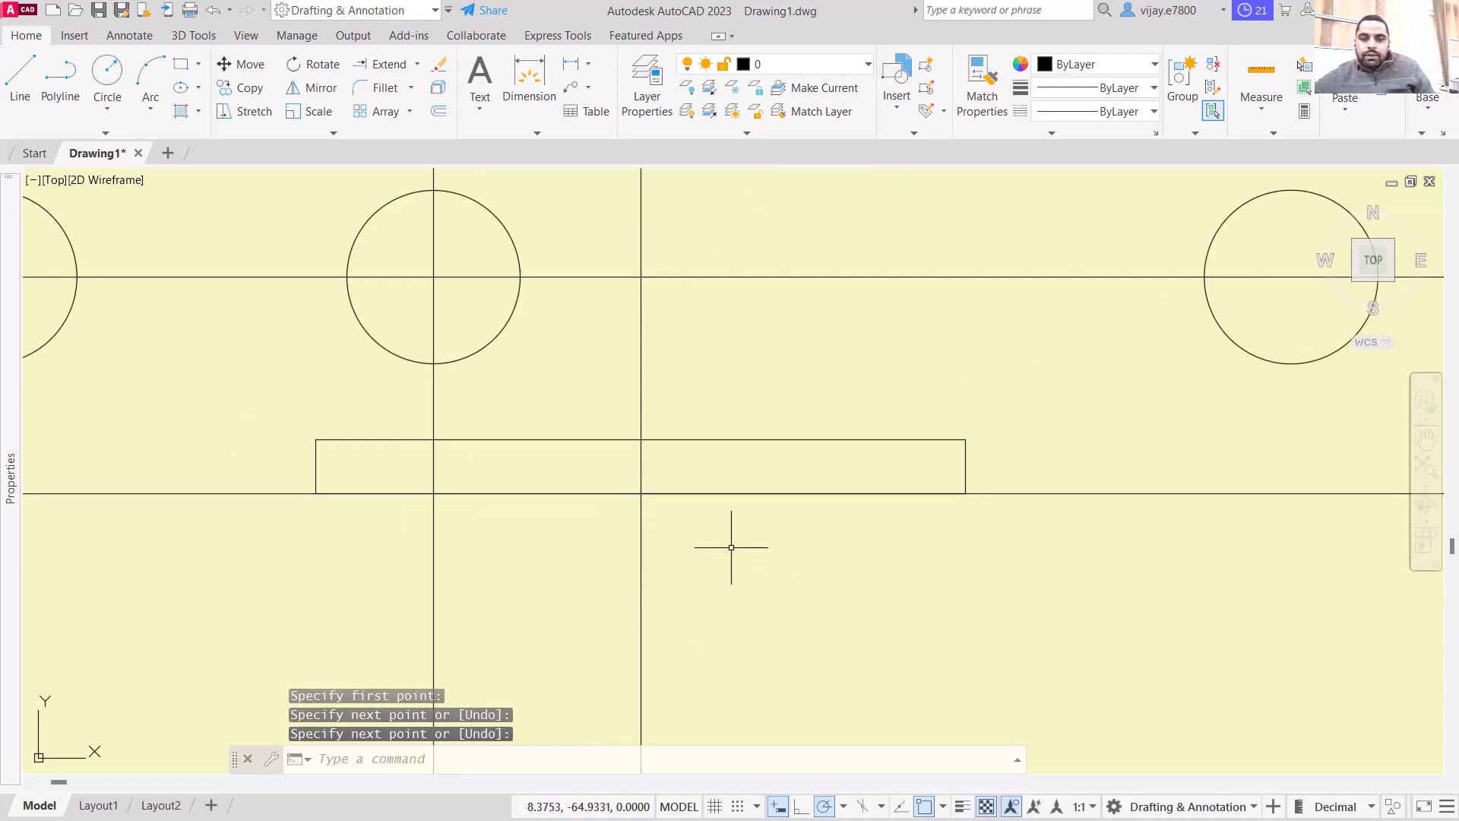
left_click(753, 521)
left_click(699, 491)
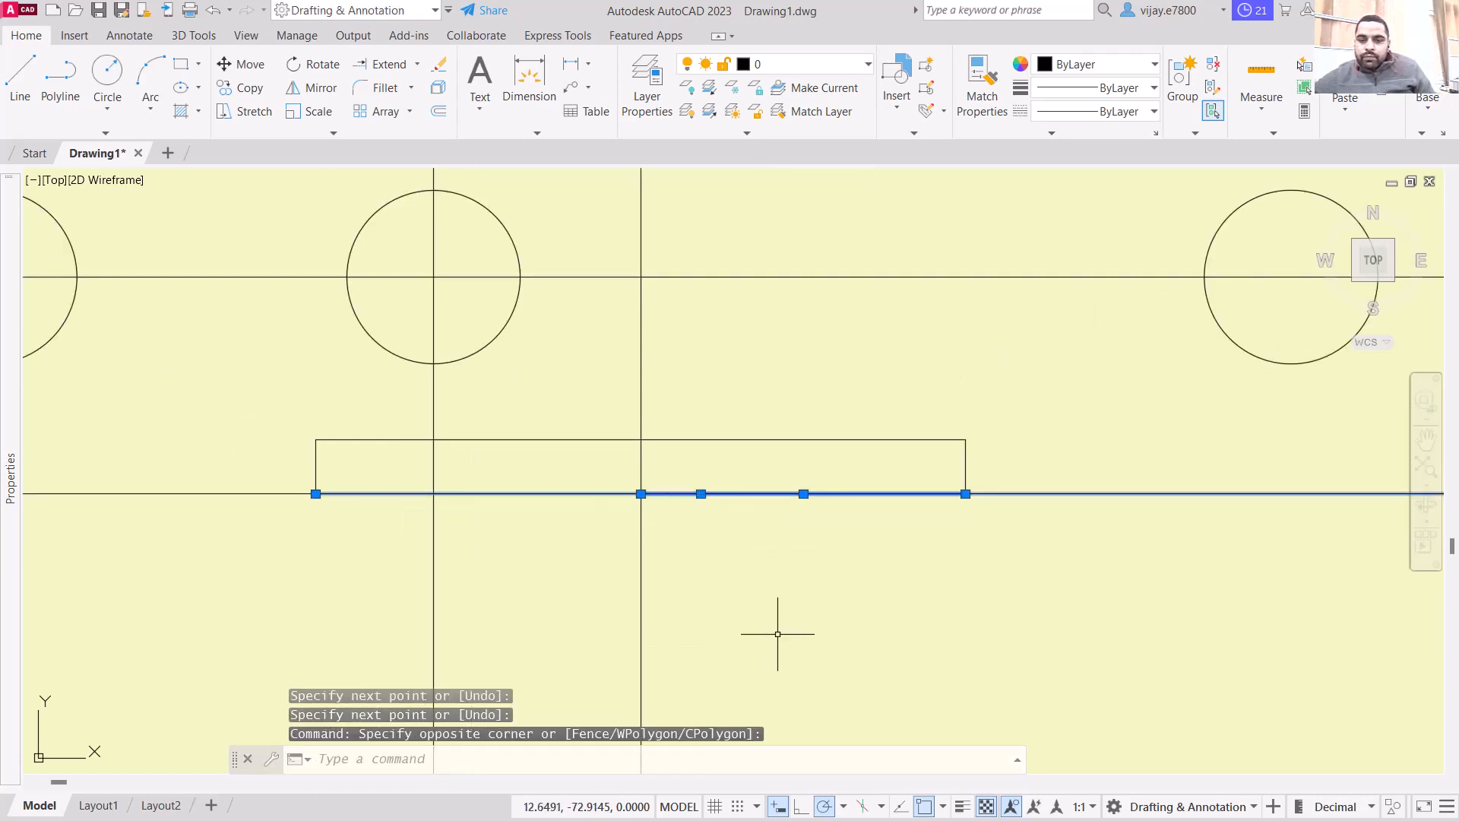
key("Delete")
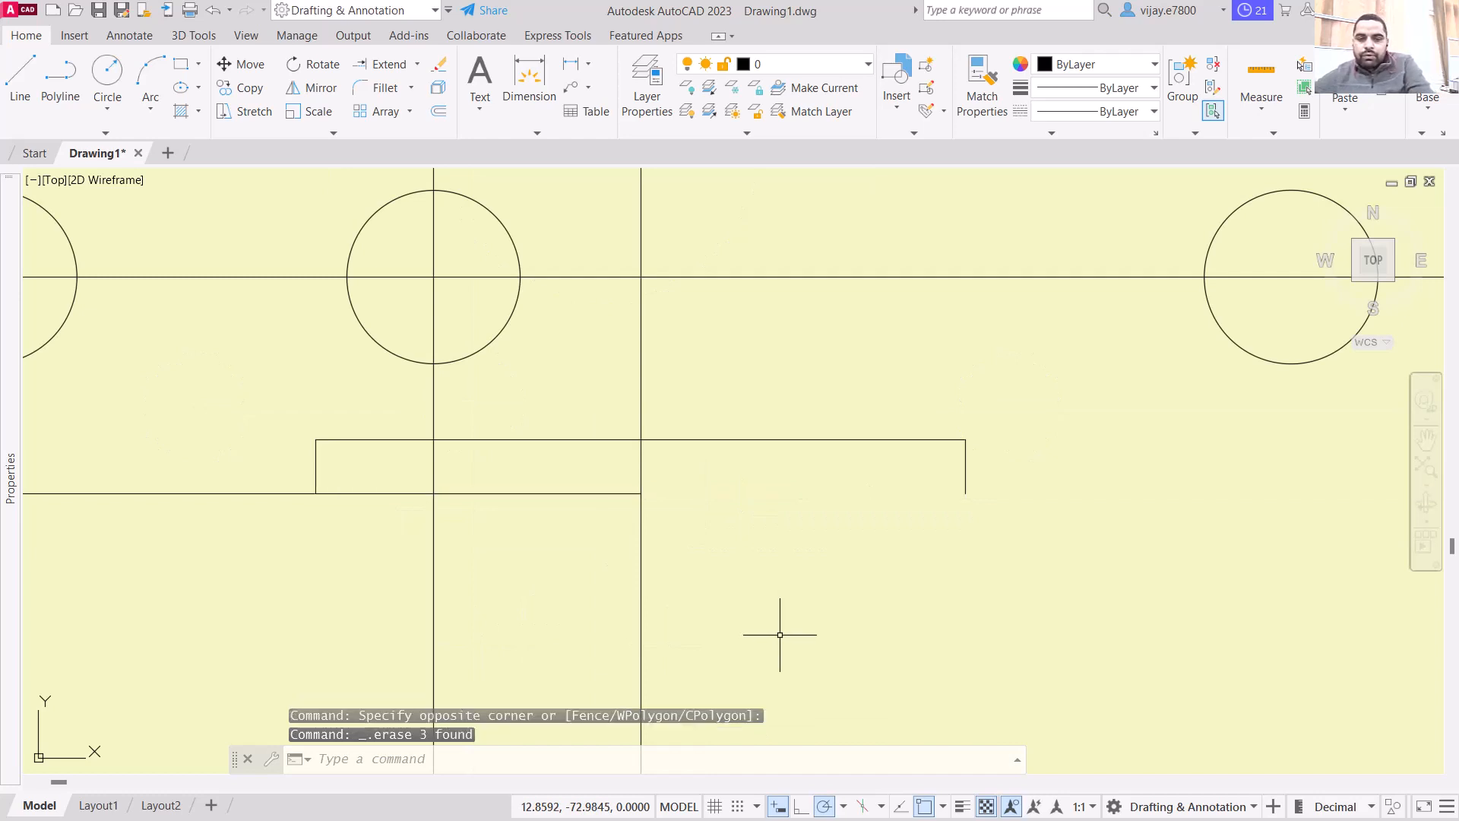
left_click(638, 553)
key("Delete")
Step: Erase the remaining left half of the base line and the vertical construction line through the middle R8 hole
left_click(675, 581)
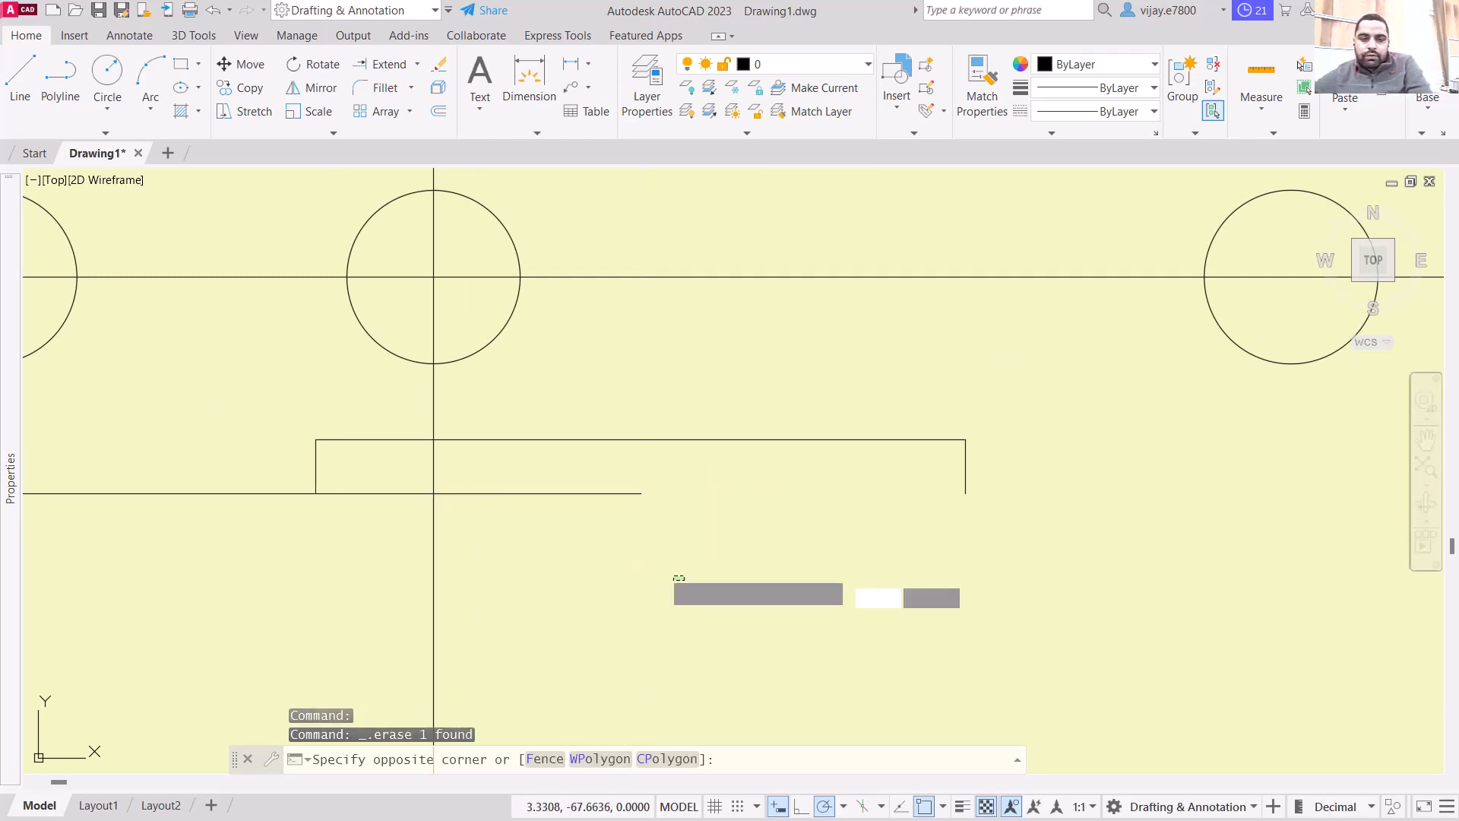
left_click(587, 485)
left_click(586, 484)
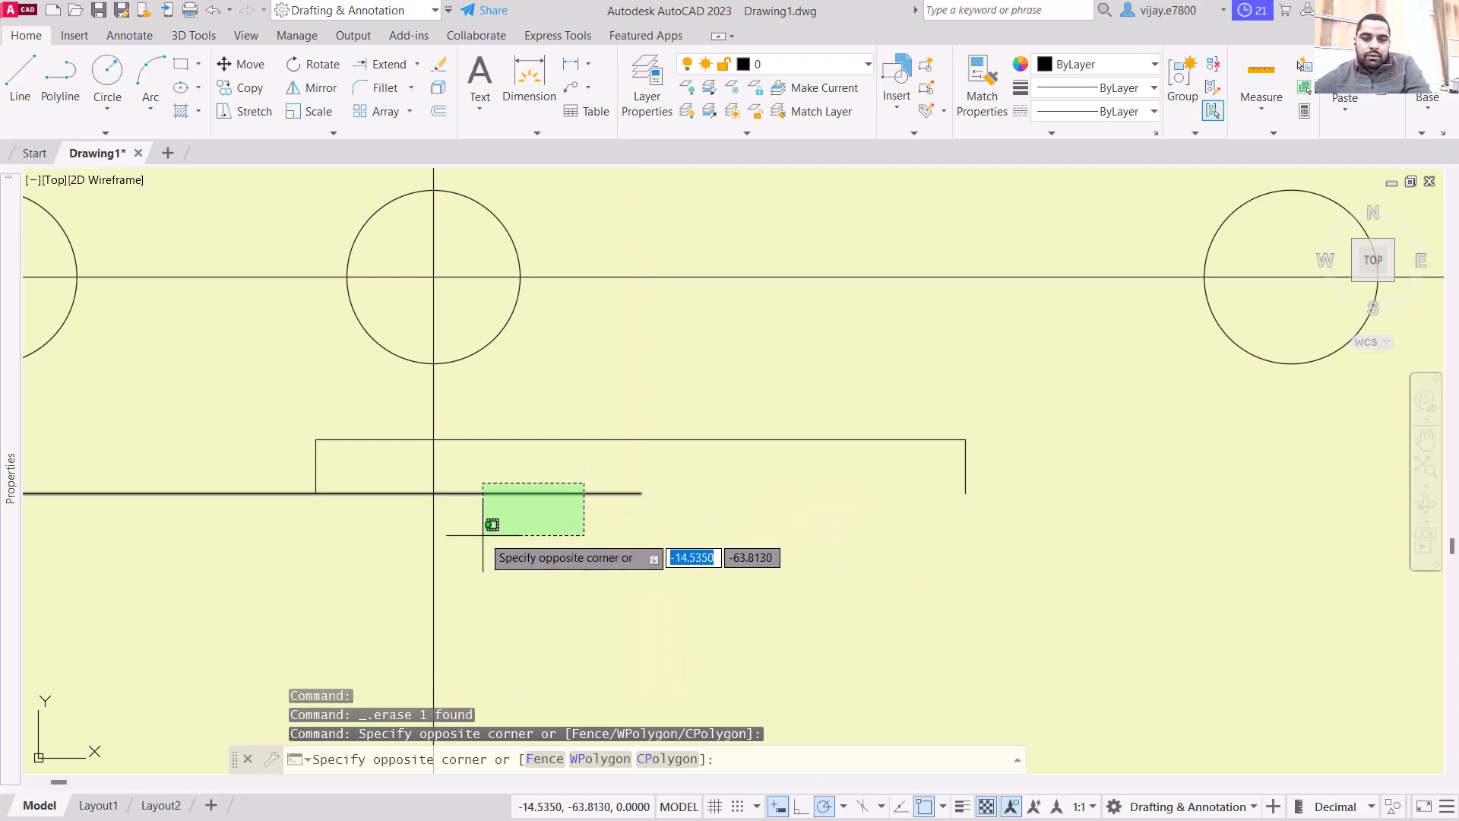
left_click(457, 538)
key("Delete")
left_click(403, 508)
key("Delete")
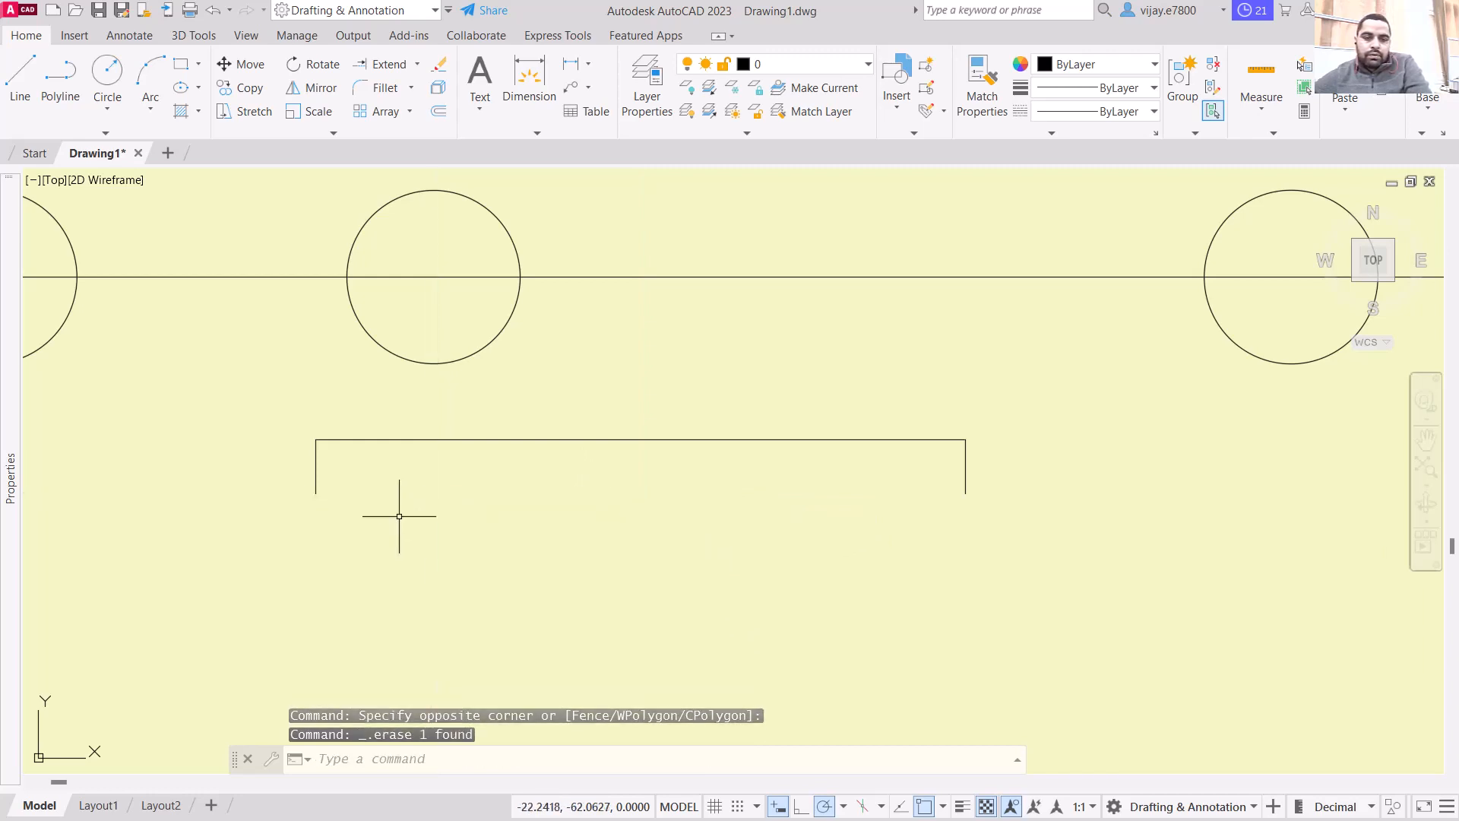
scroll(411, 517, "down", 4)
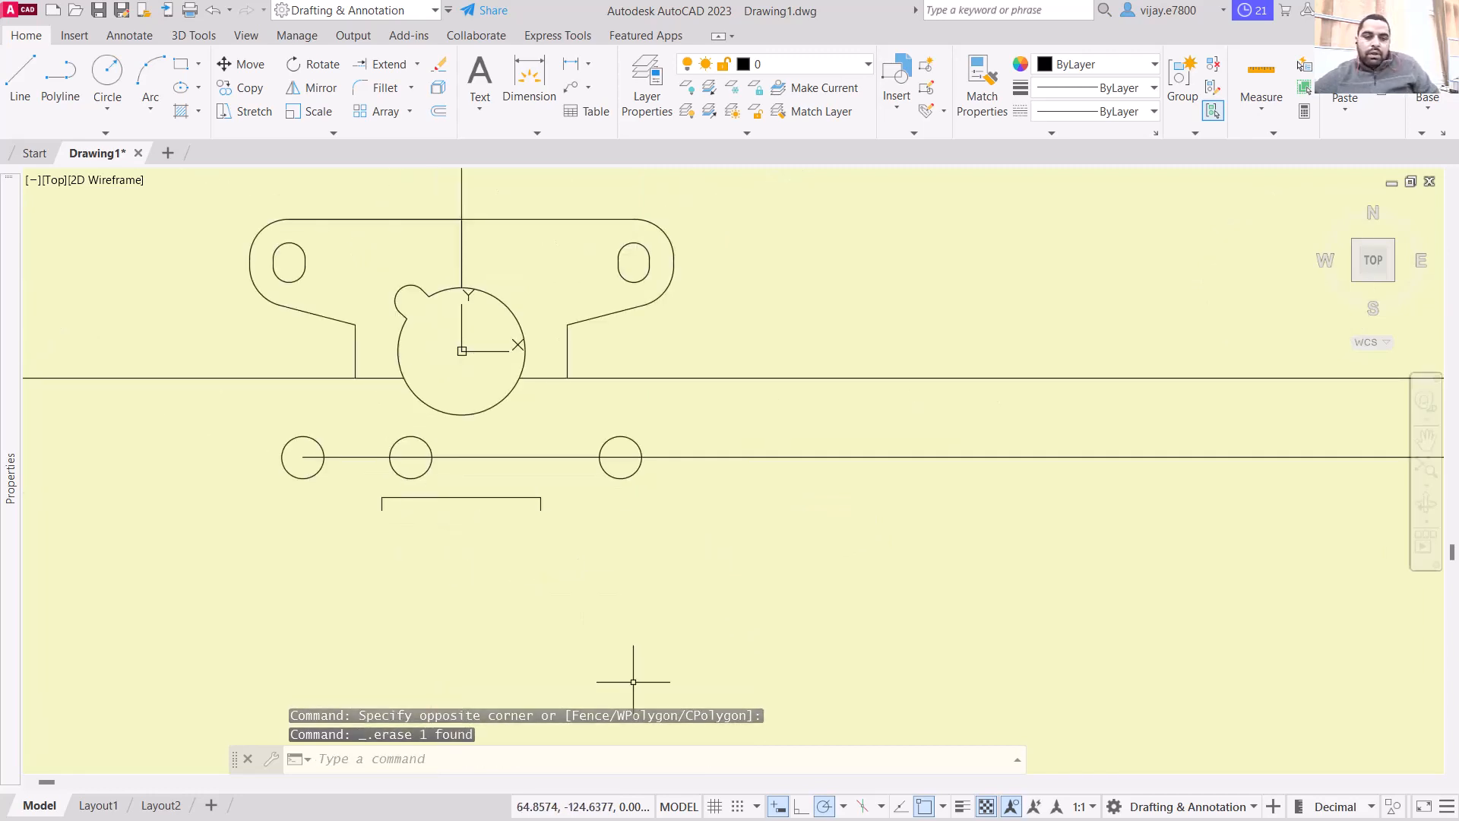
Step: Draw a horizontal base line 30 units long, running left from the lower end of the recess's left side
scroll(372, 513, "up", 2)
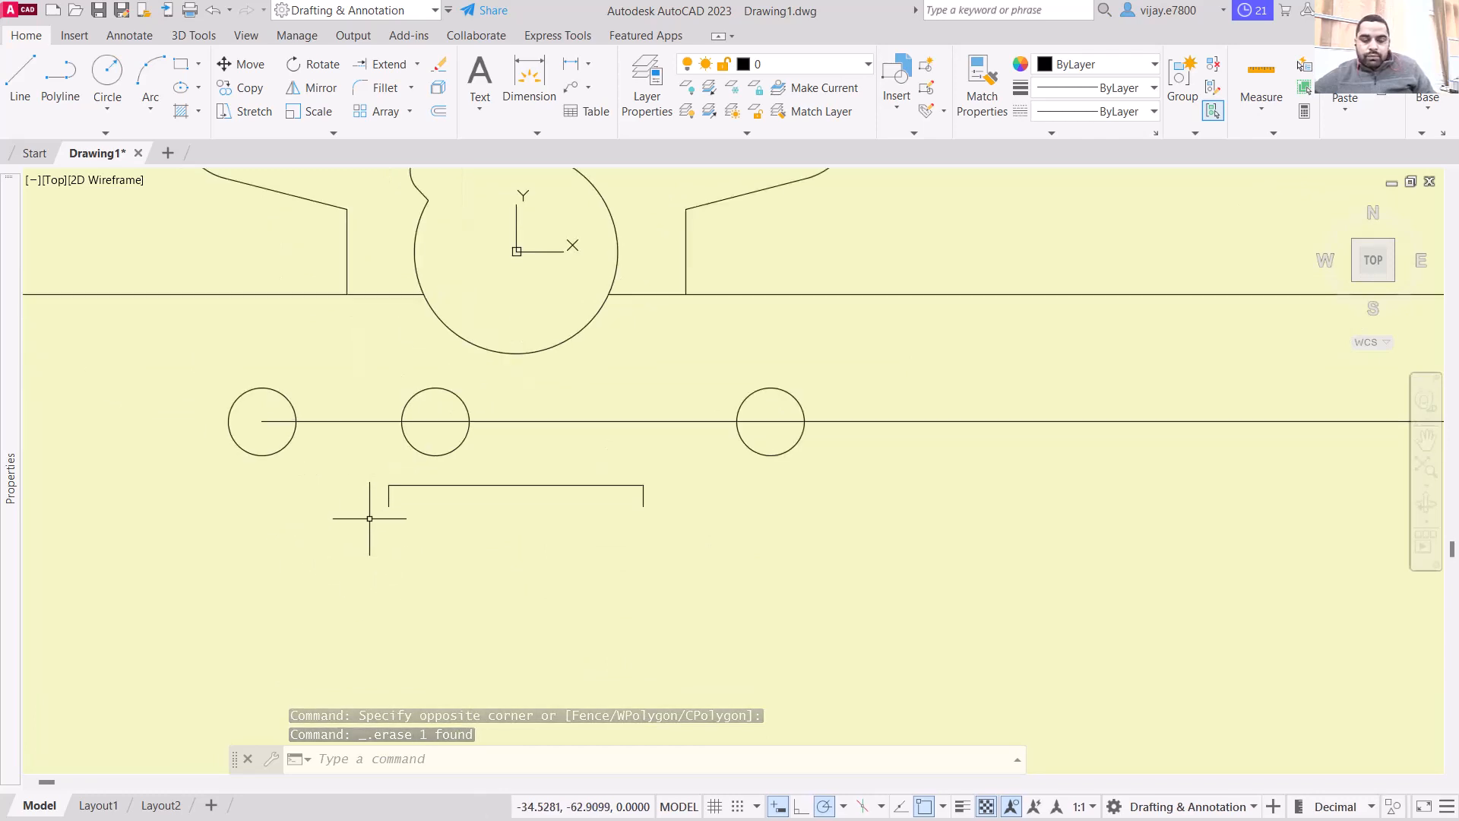
scroll(682, 484, "down", 4)
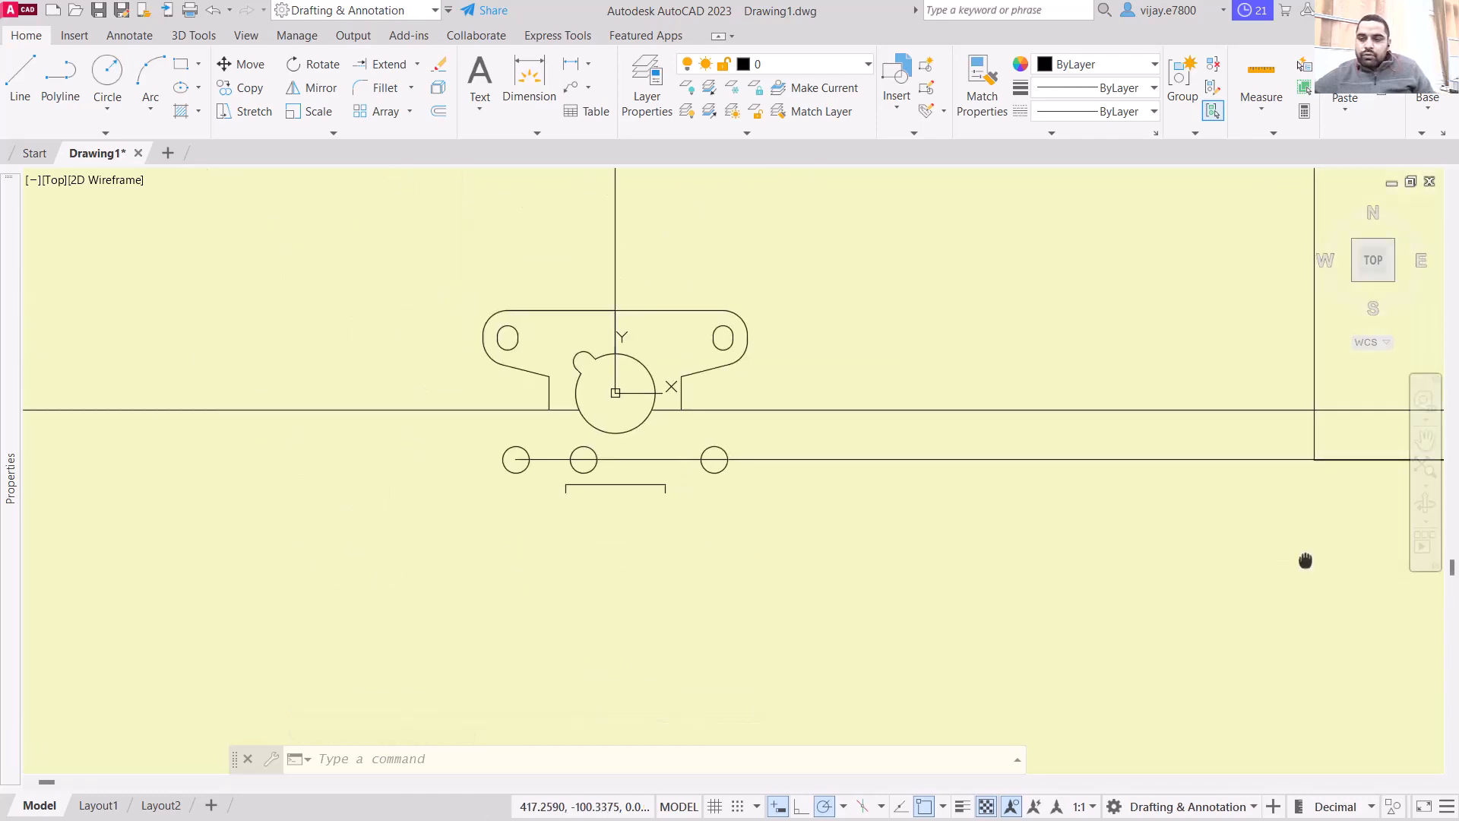
middle_click_drag(1306, 560, 593, 603)
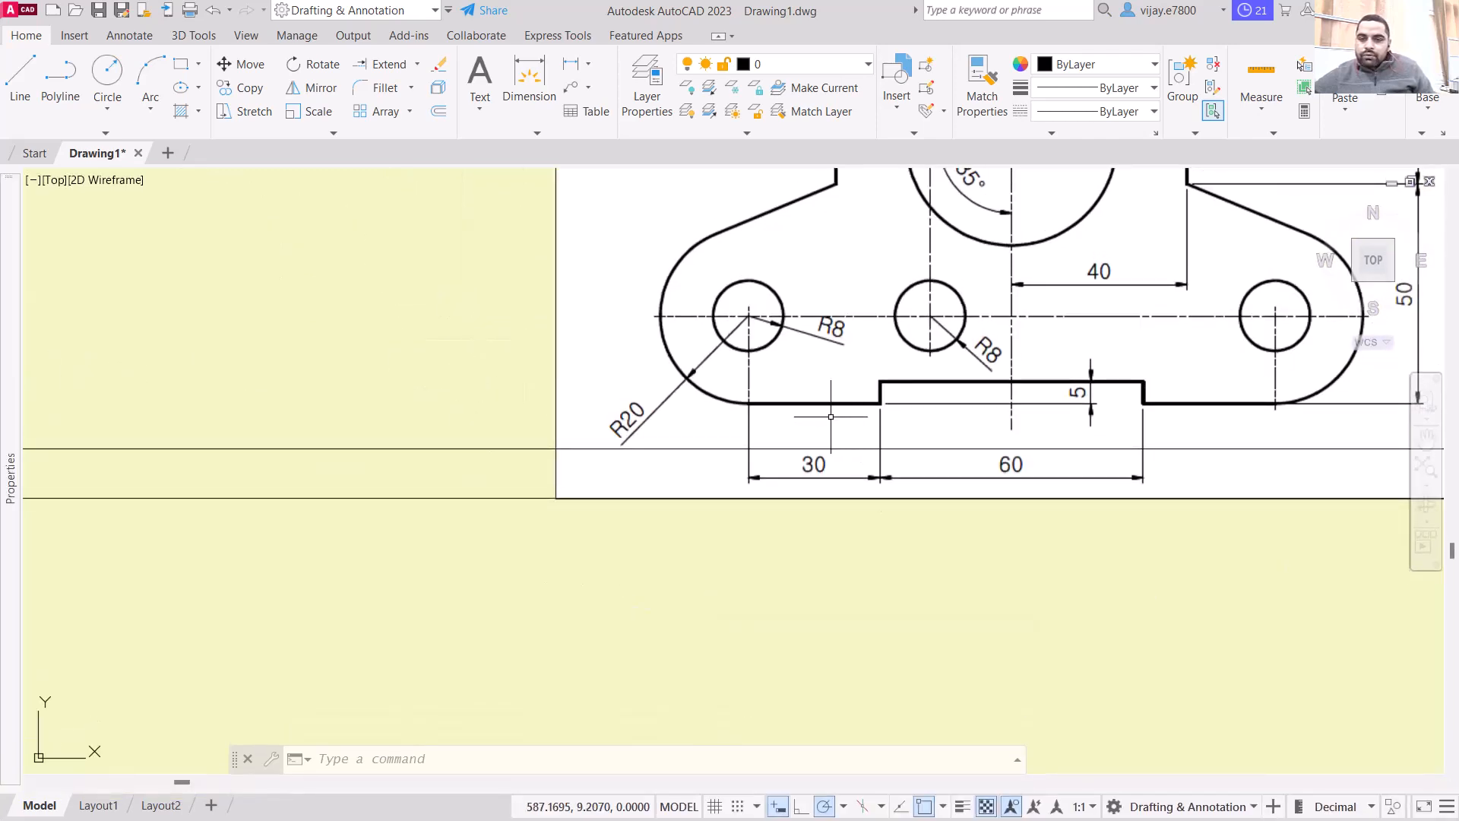
scroll(560, 554, "down", 4)
middle_click_drag(370, 611, 622, 629)
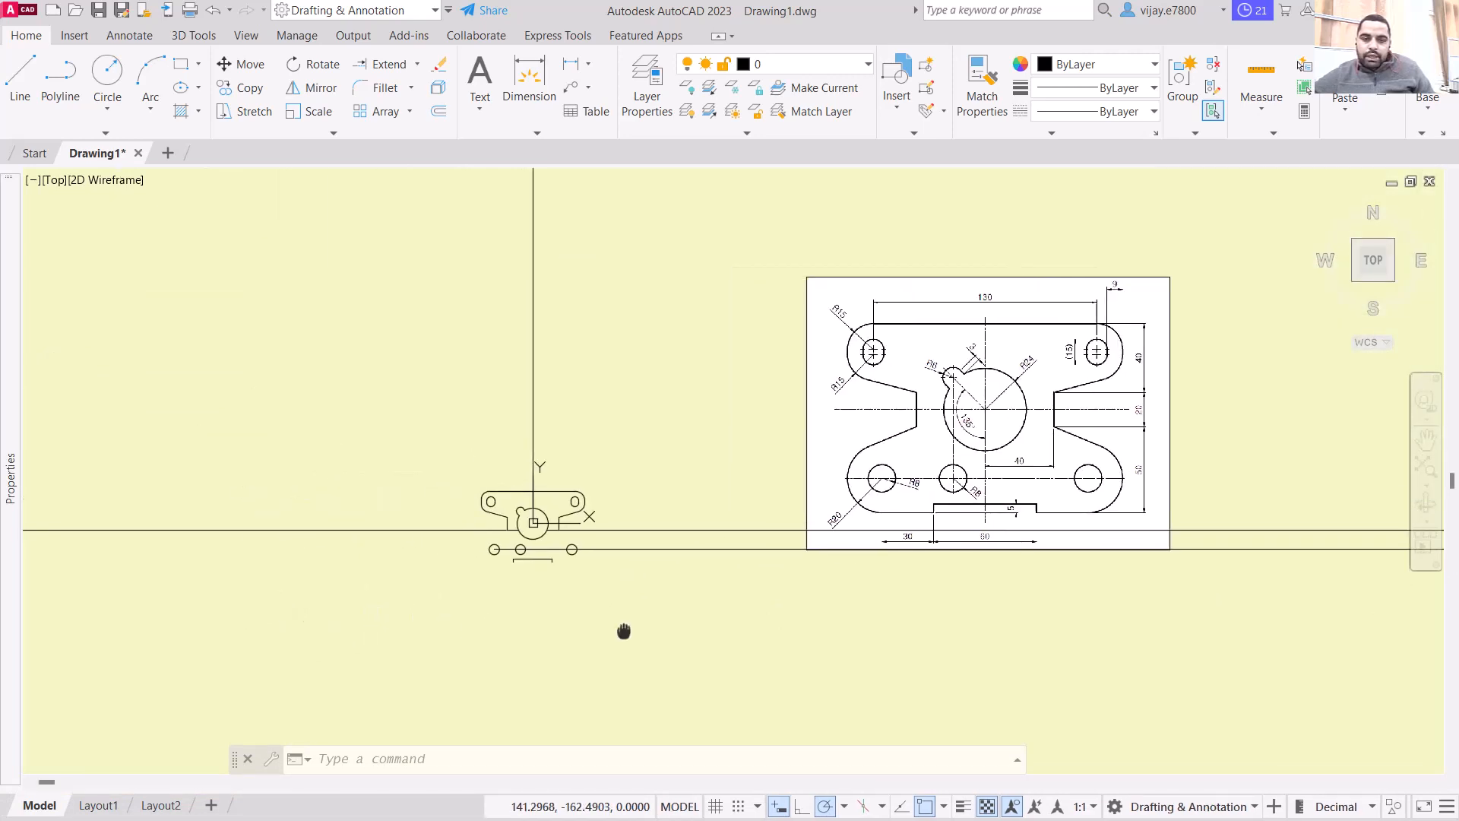
scroll(536, 586, "up", 2)
scroll(560, 533, "up", 3)
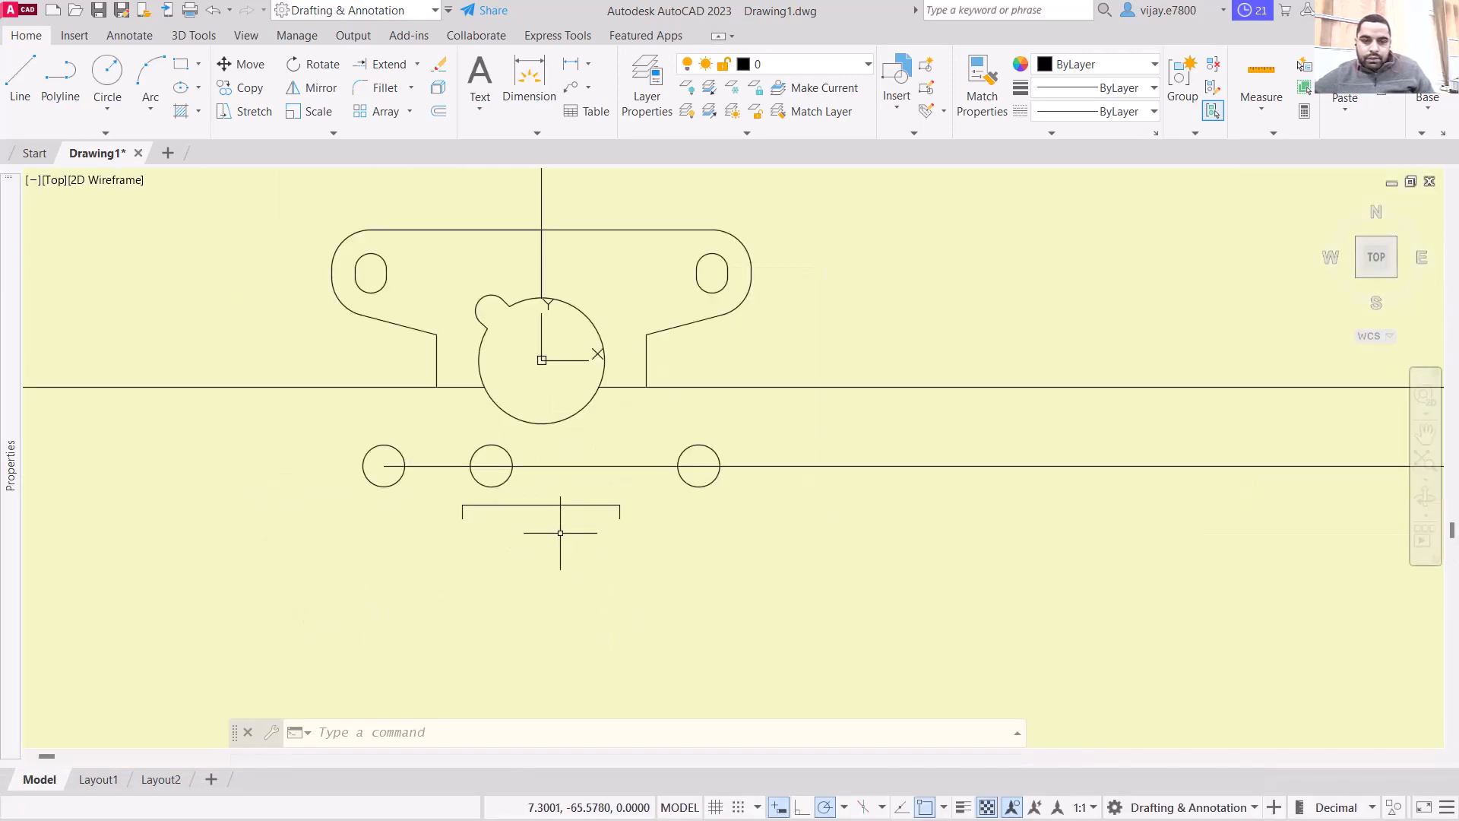
type("l")
key("Return")
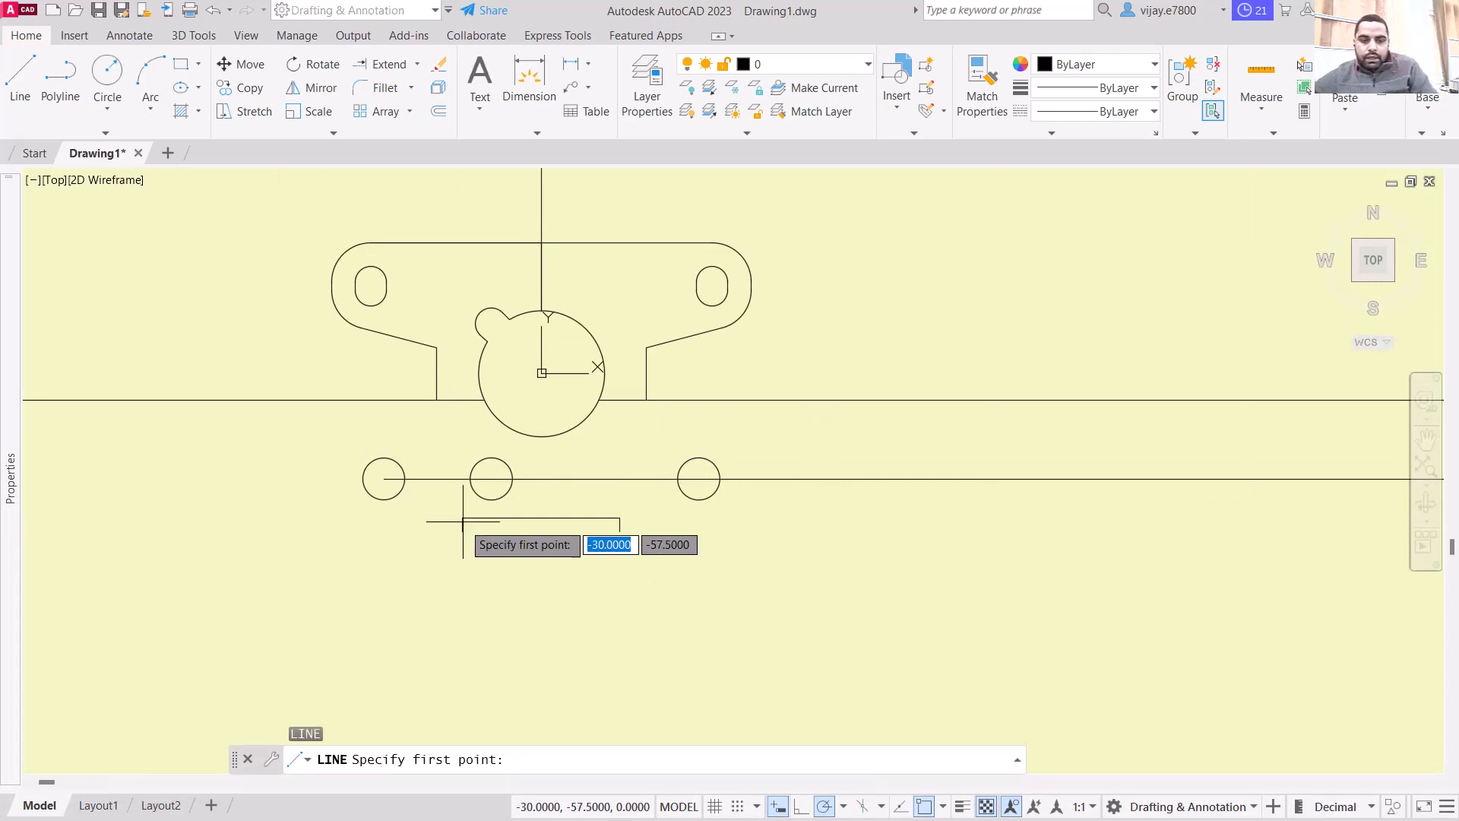
left_click(463, 532)
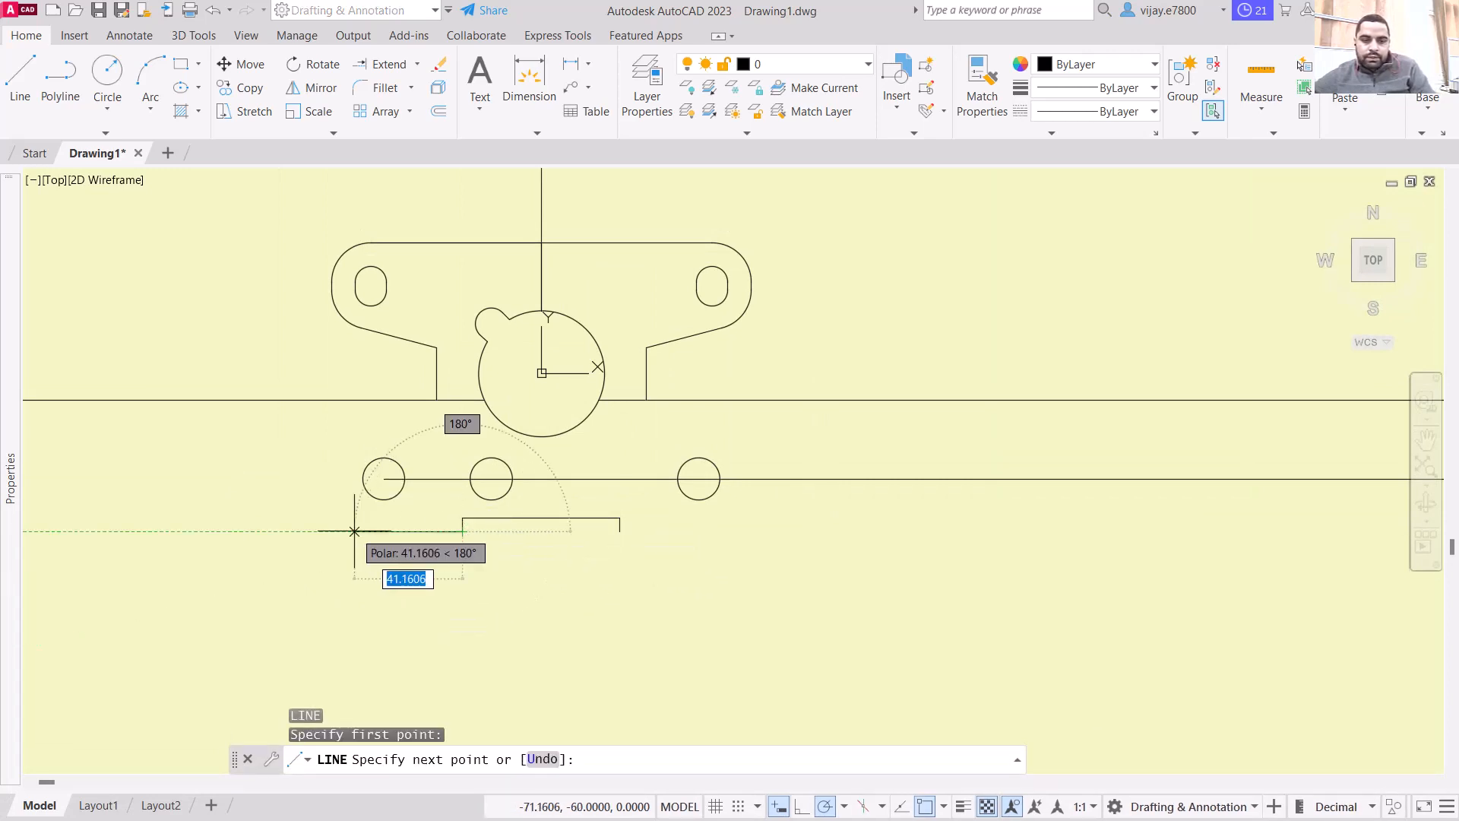
key("Return")
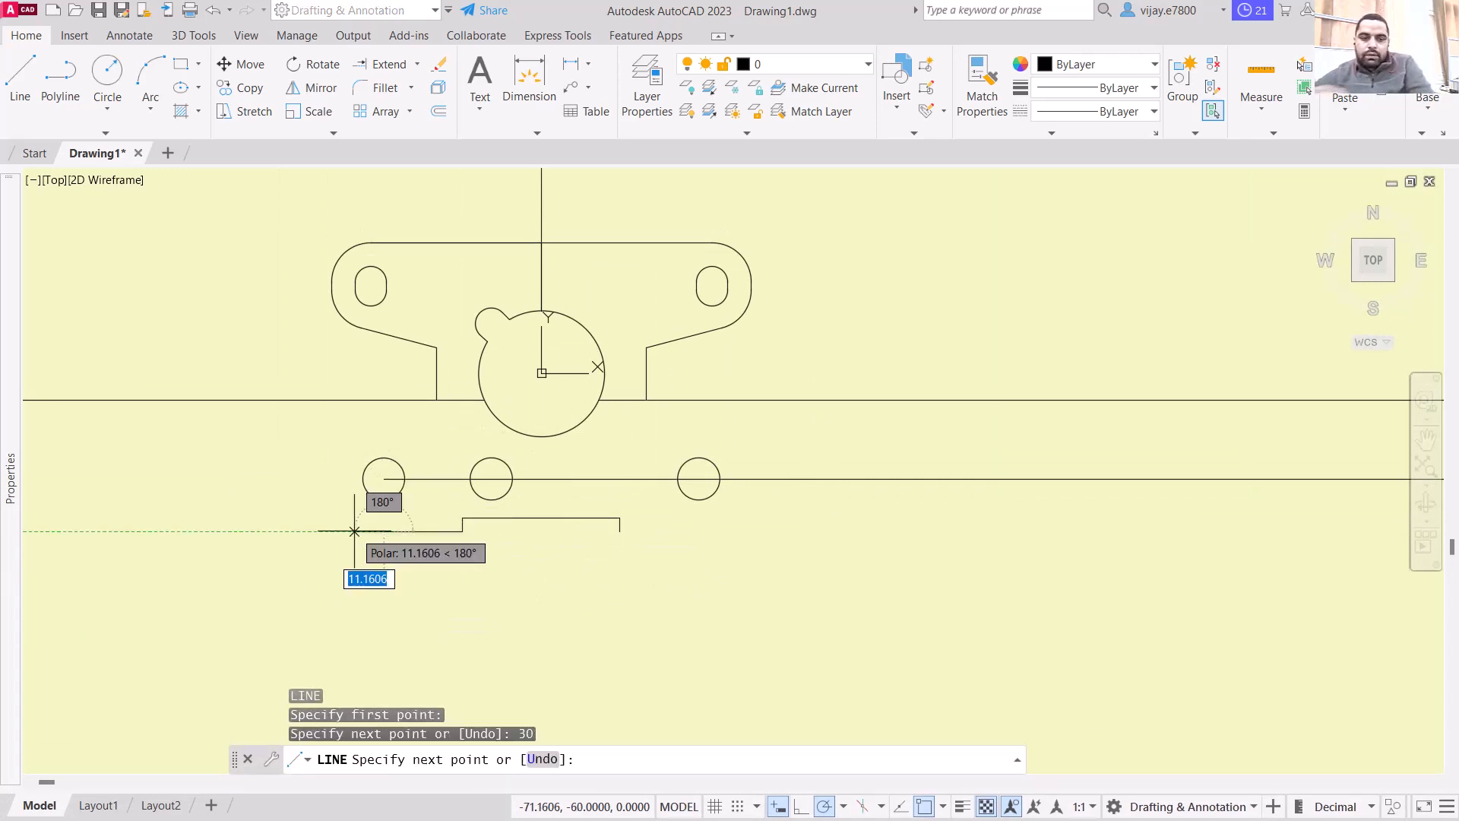
right_click(422, 592)
left_click(476, 605)
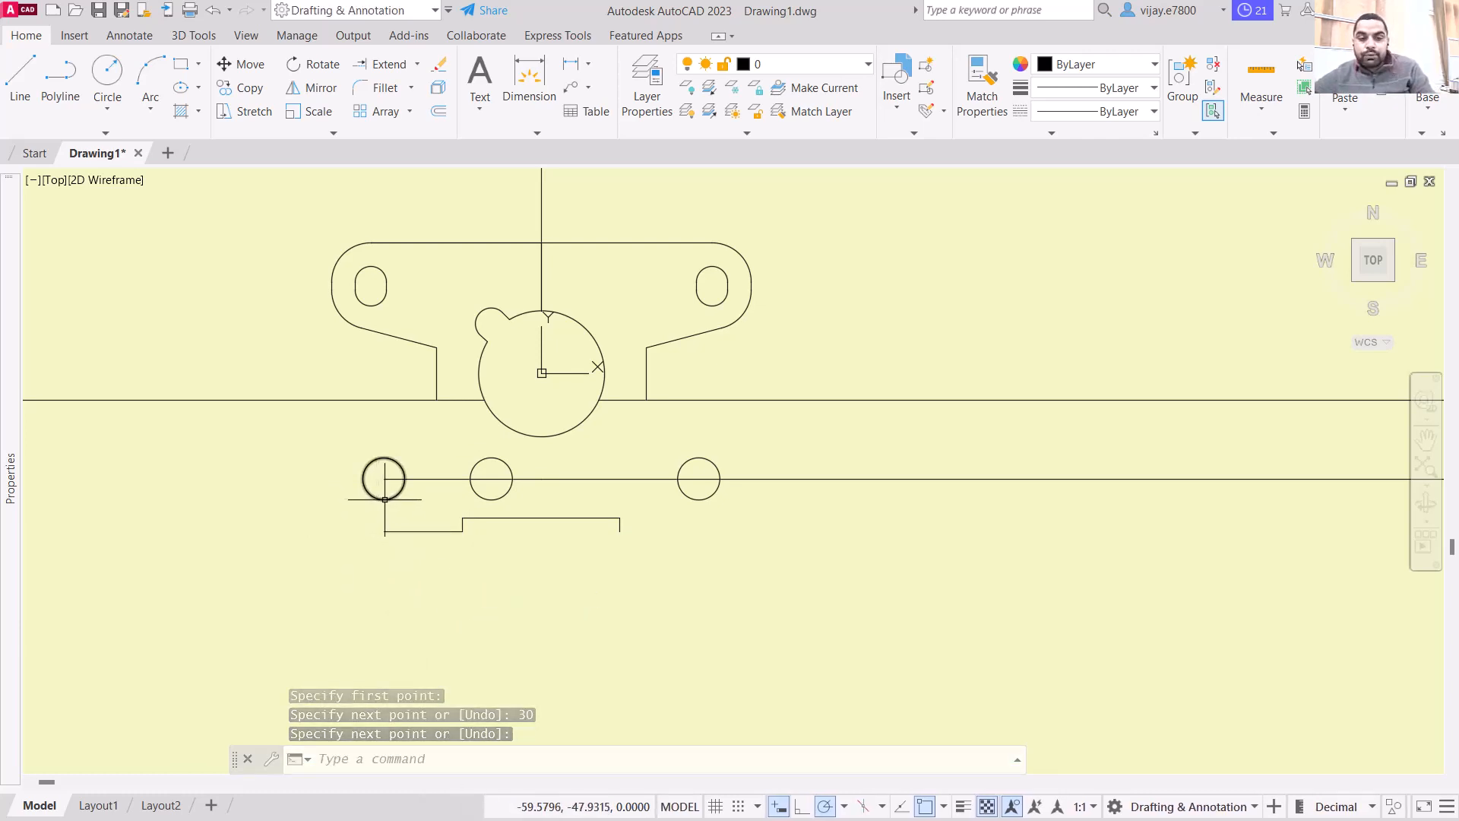
Step: Offset the left R8 hole outward by 12 to create the concentric R20 circle
type("off")
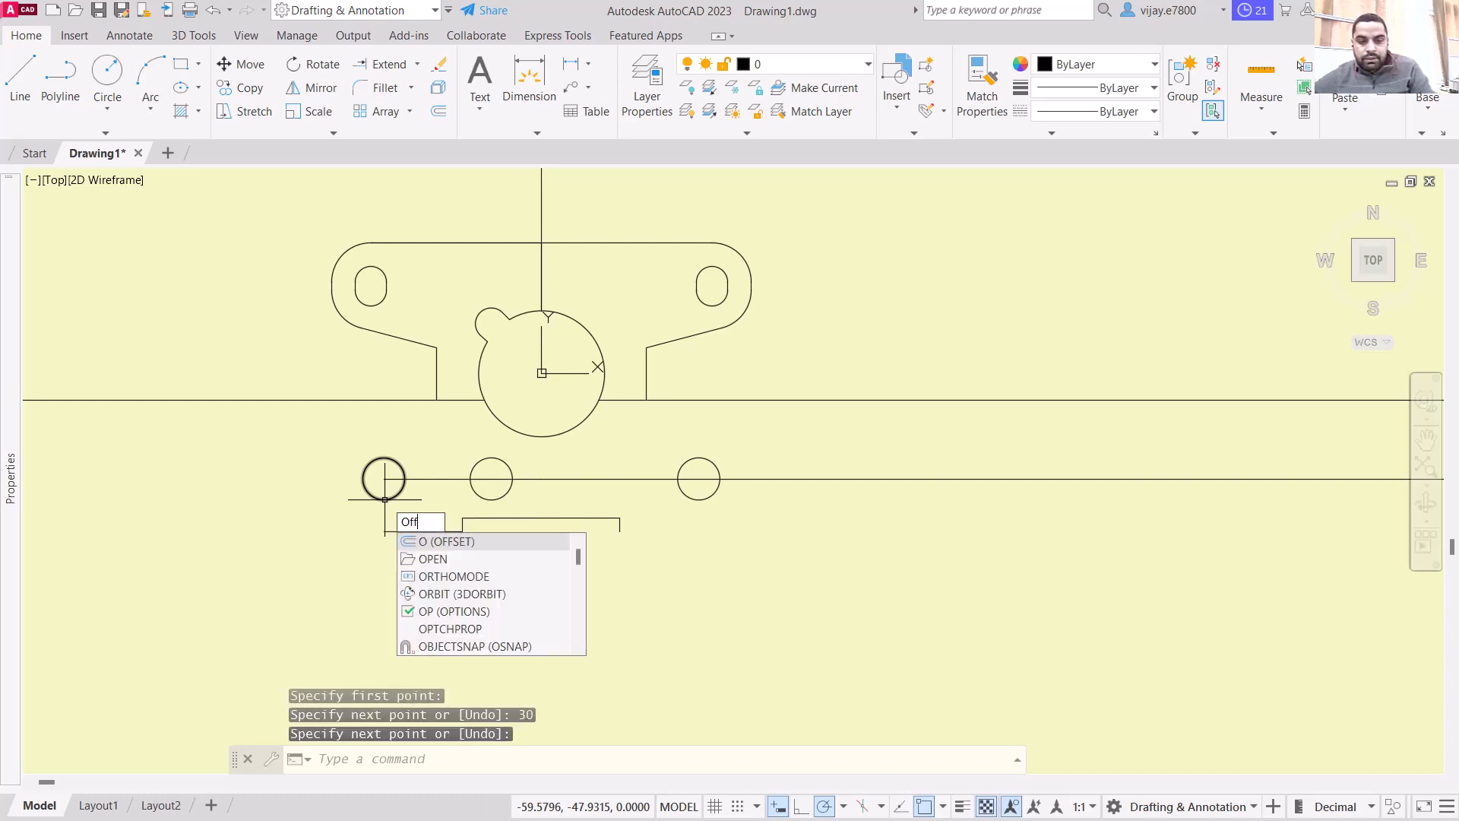
key("Return")
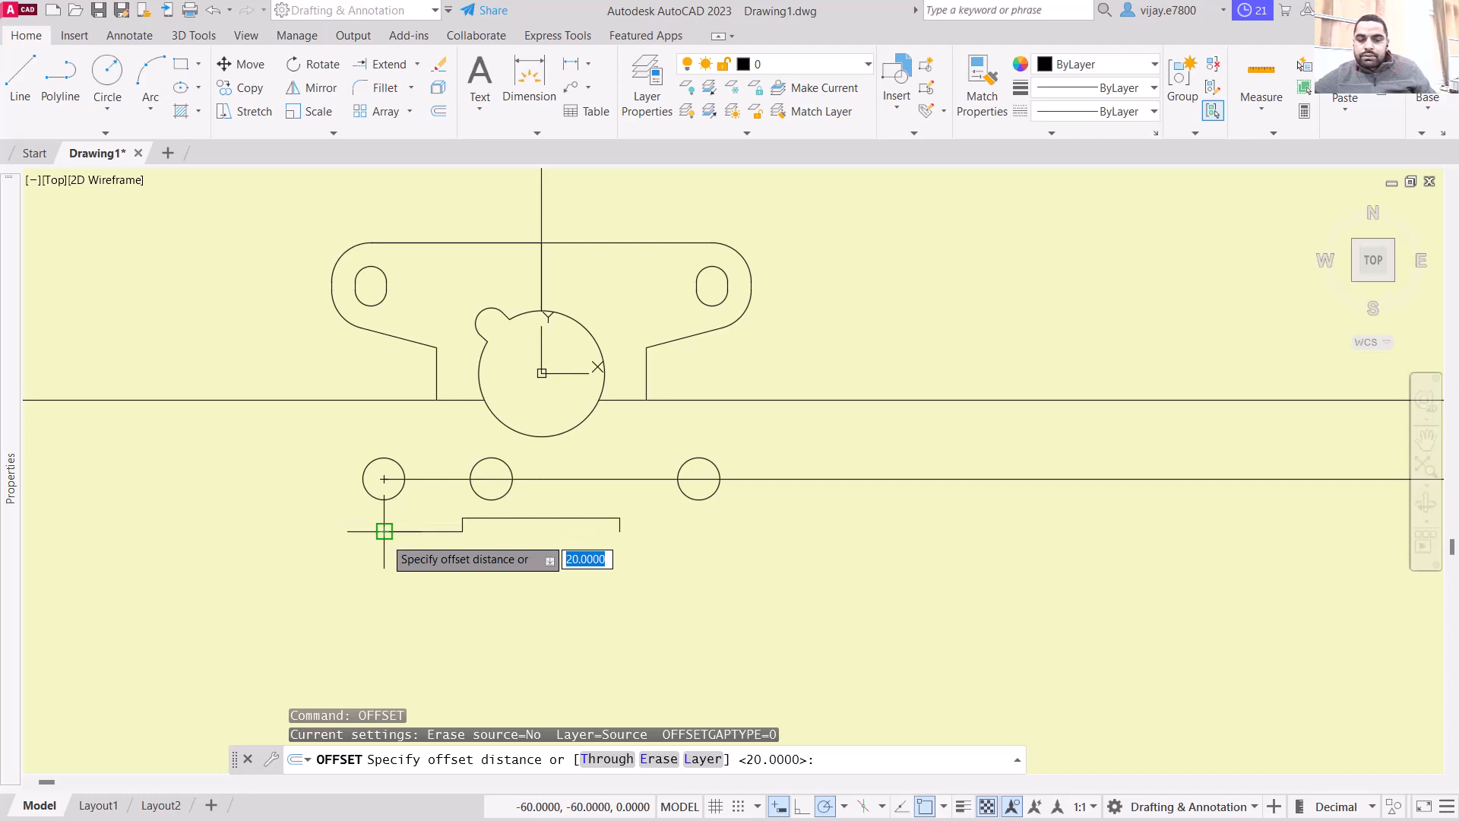
scroll(617, 517, "down", 4)
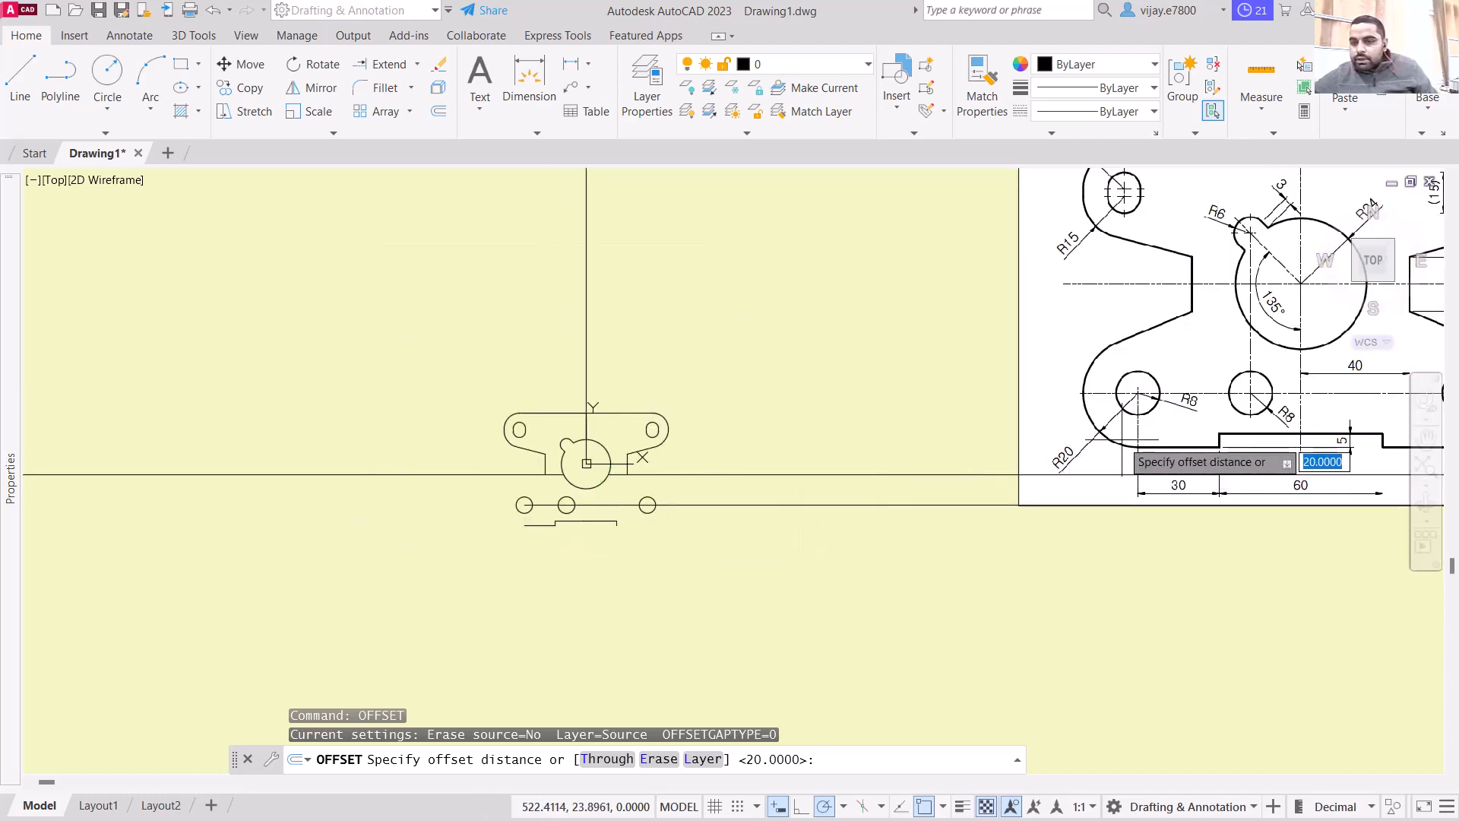
scroll(536, 524, "up", 4)
type("1")
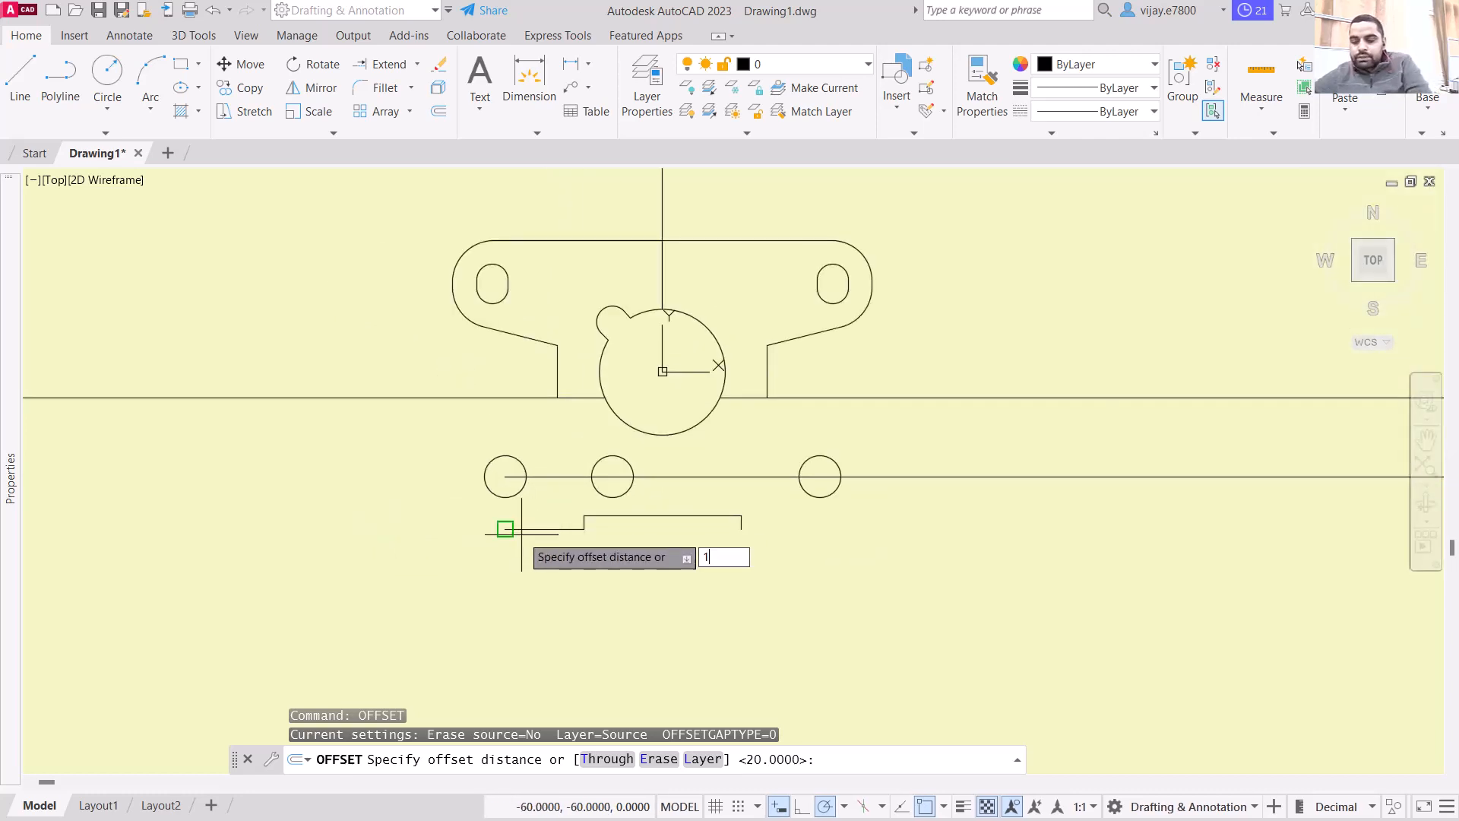
type("2")
key("Return")
left_click(505, 495)
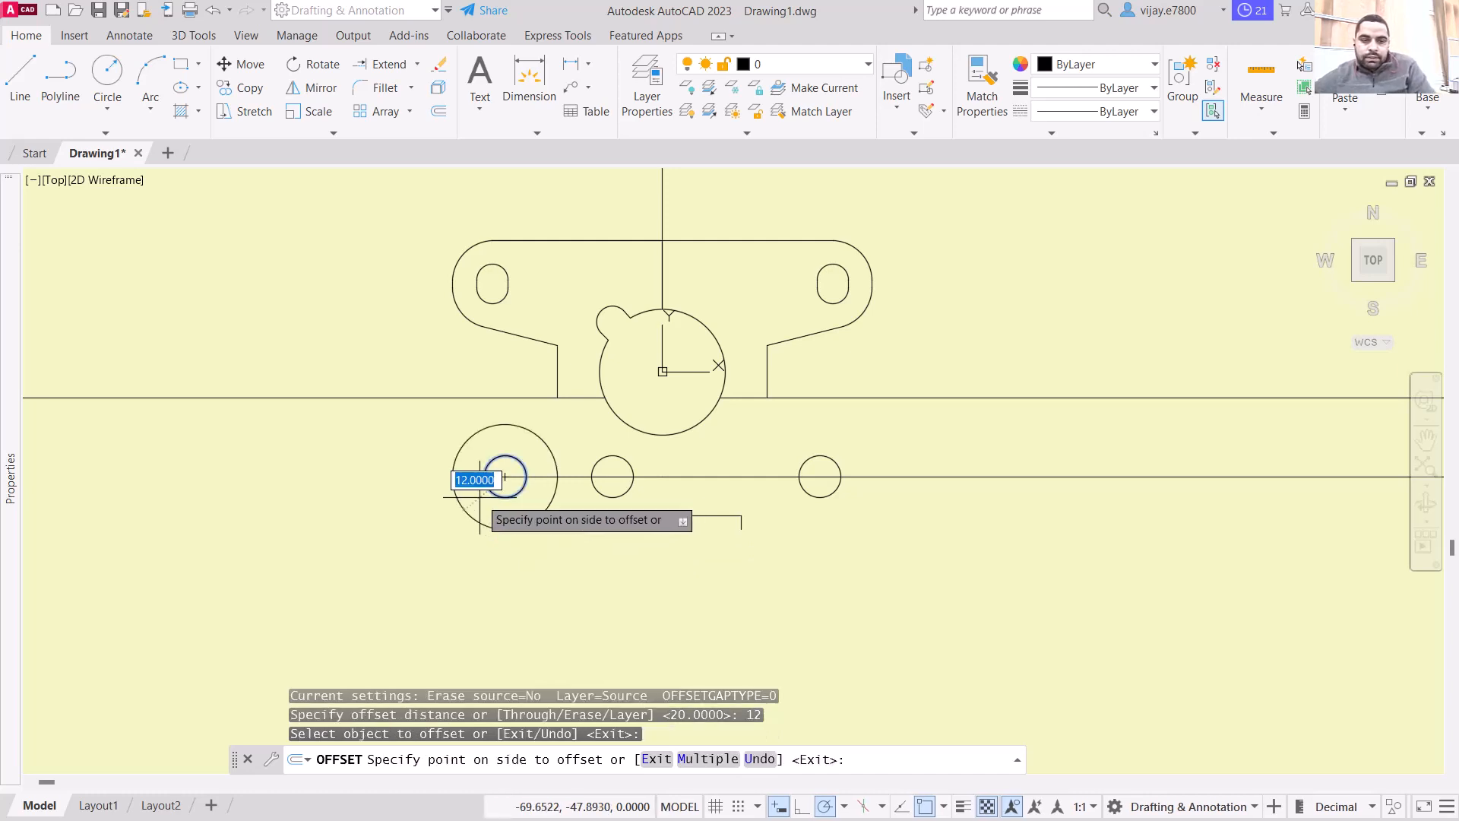
left_click(465, 511)
scroll(499, 550, "up", 2)
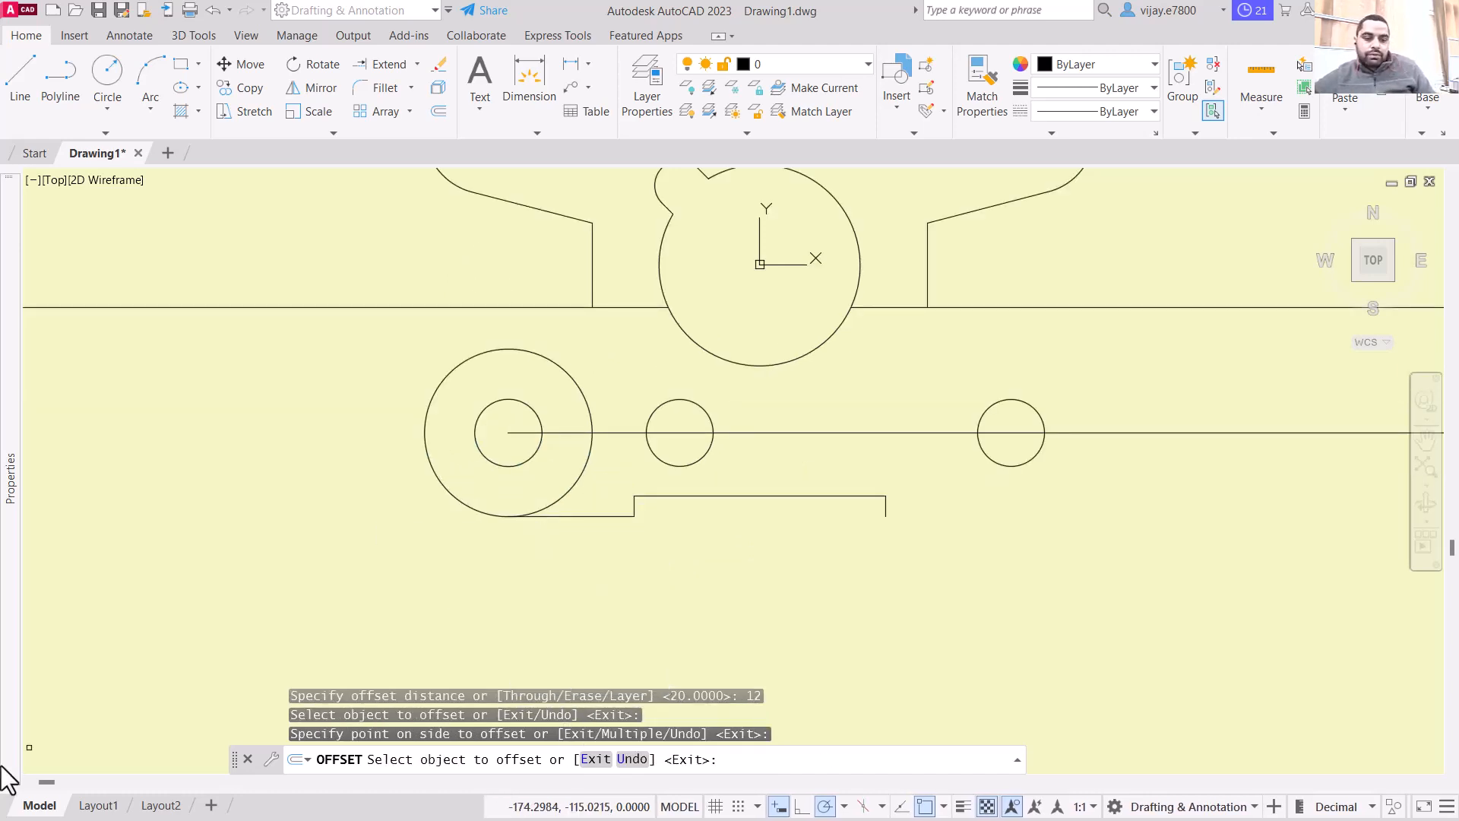
mouse_move(9, 768)
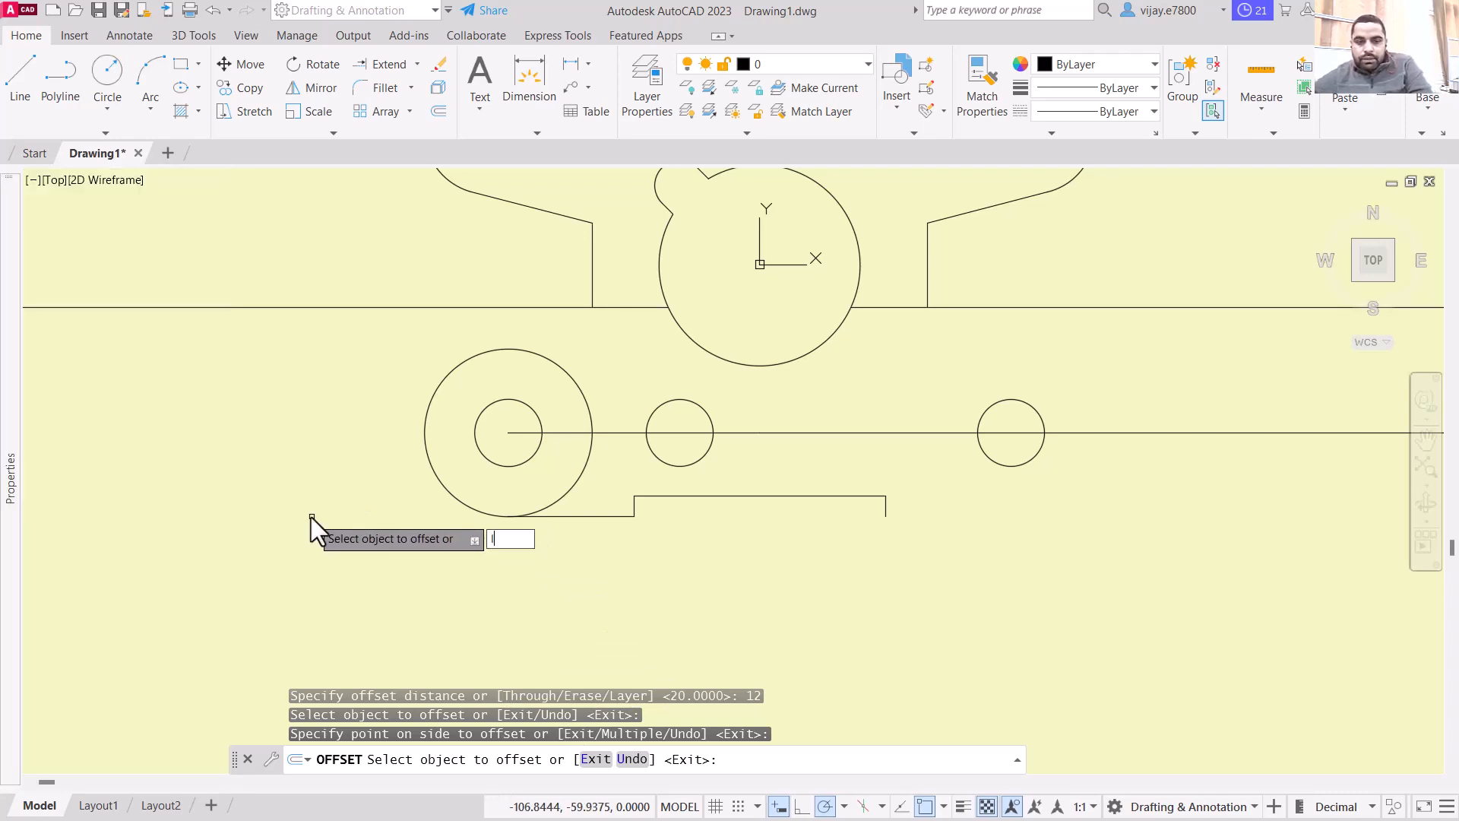
type("l")
key("Return")
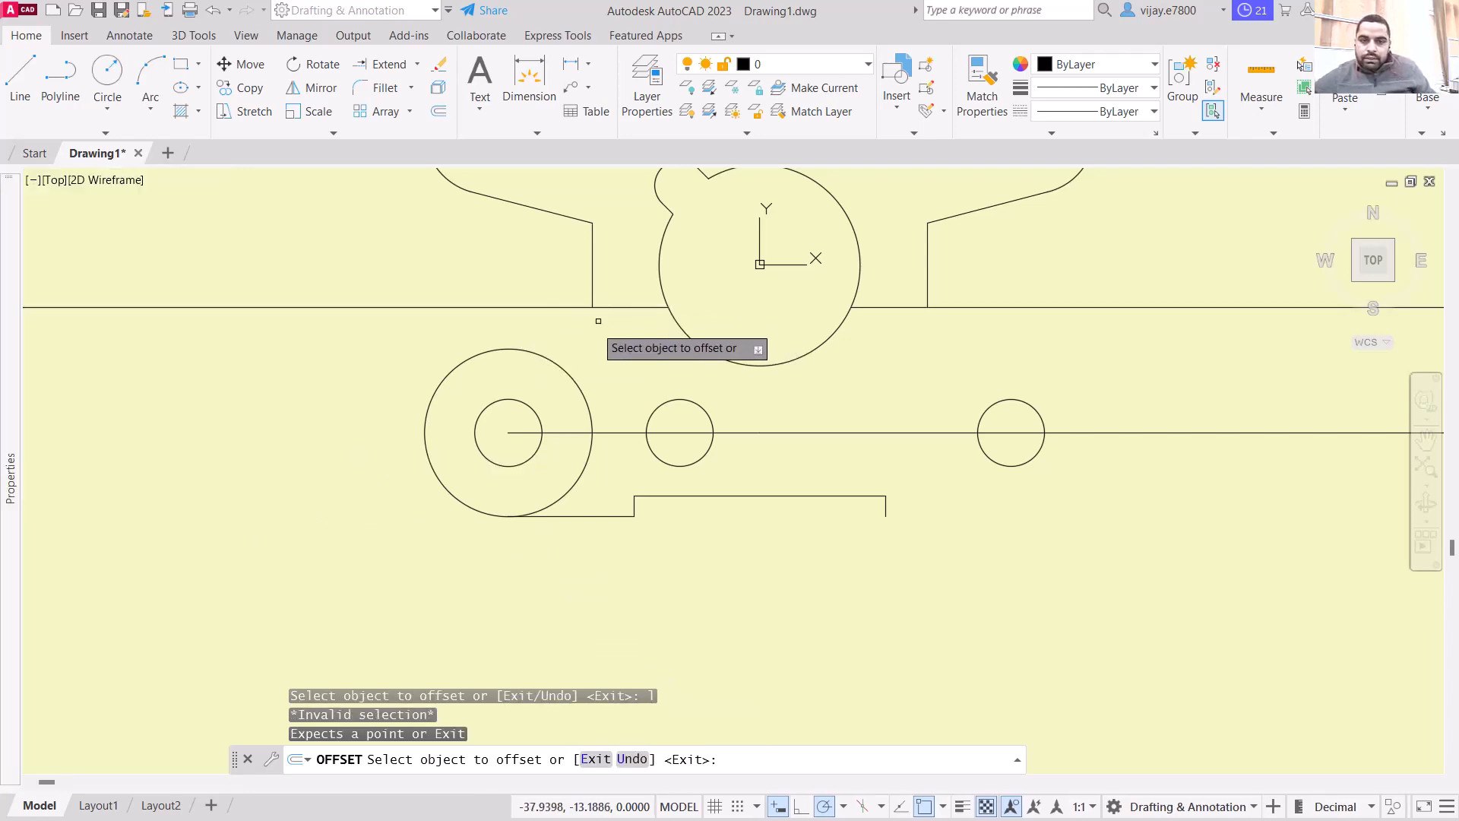
key("Escape")
Step: Draw a line from the lower end of the left vertical edge tangent to the R20 circle's upper left, and review the object snap modes
type("l")
key("Return")
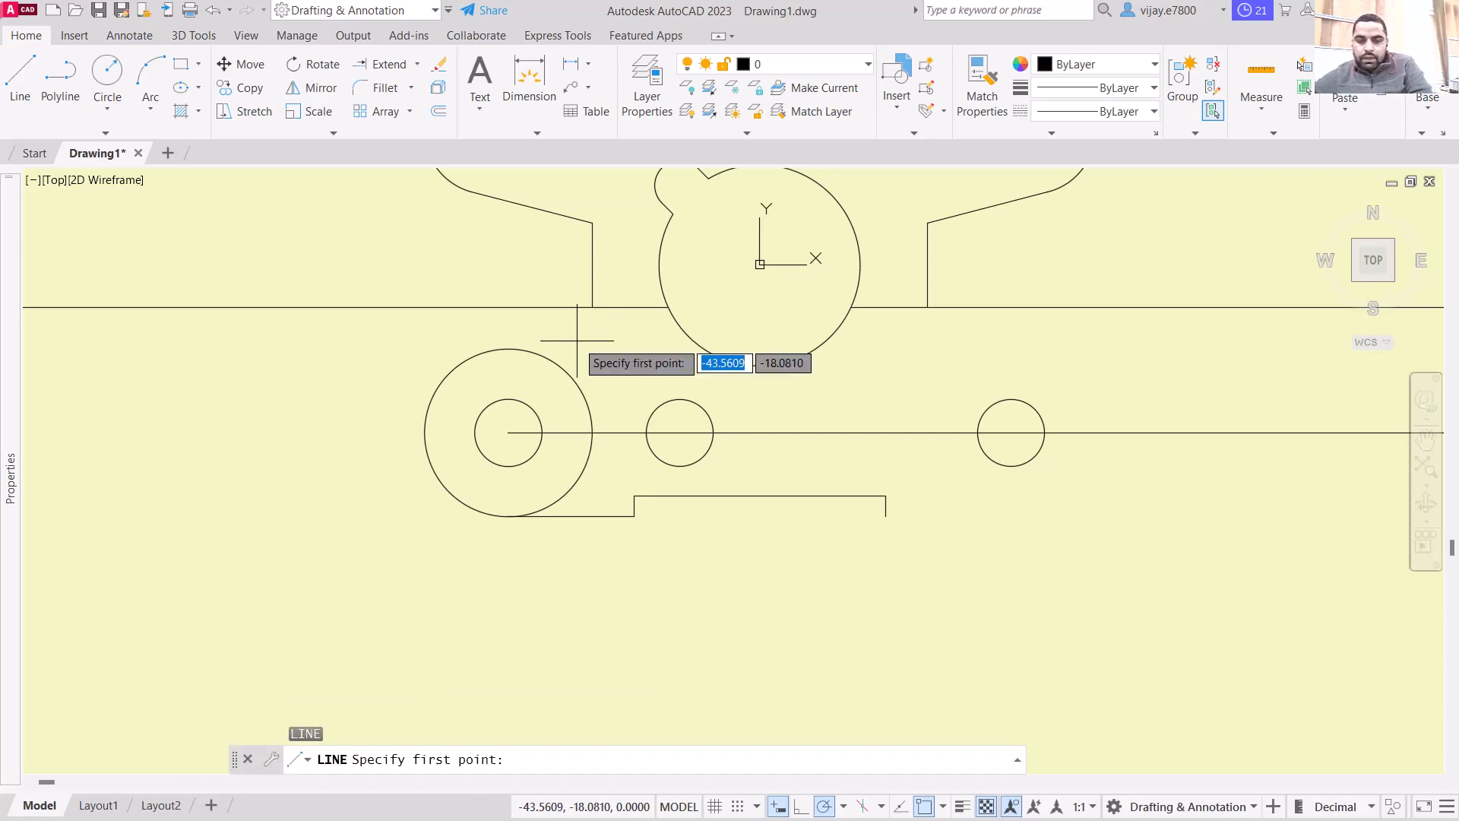
left_click(592, 307)
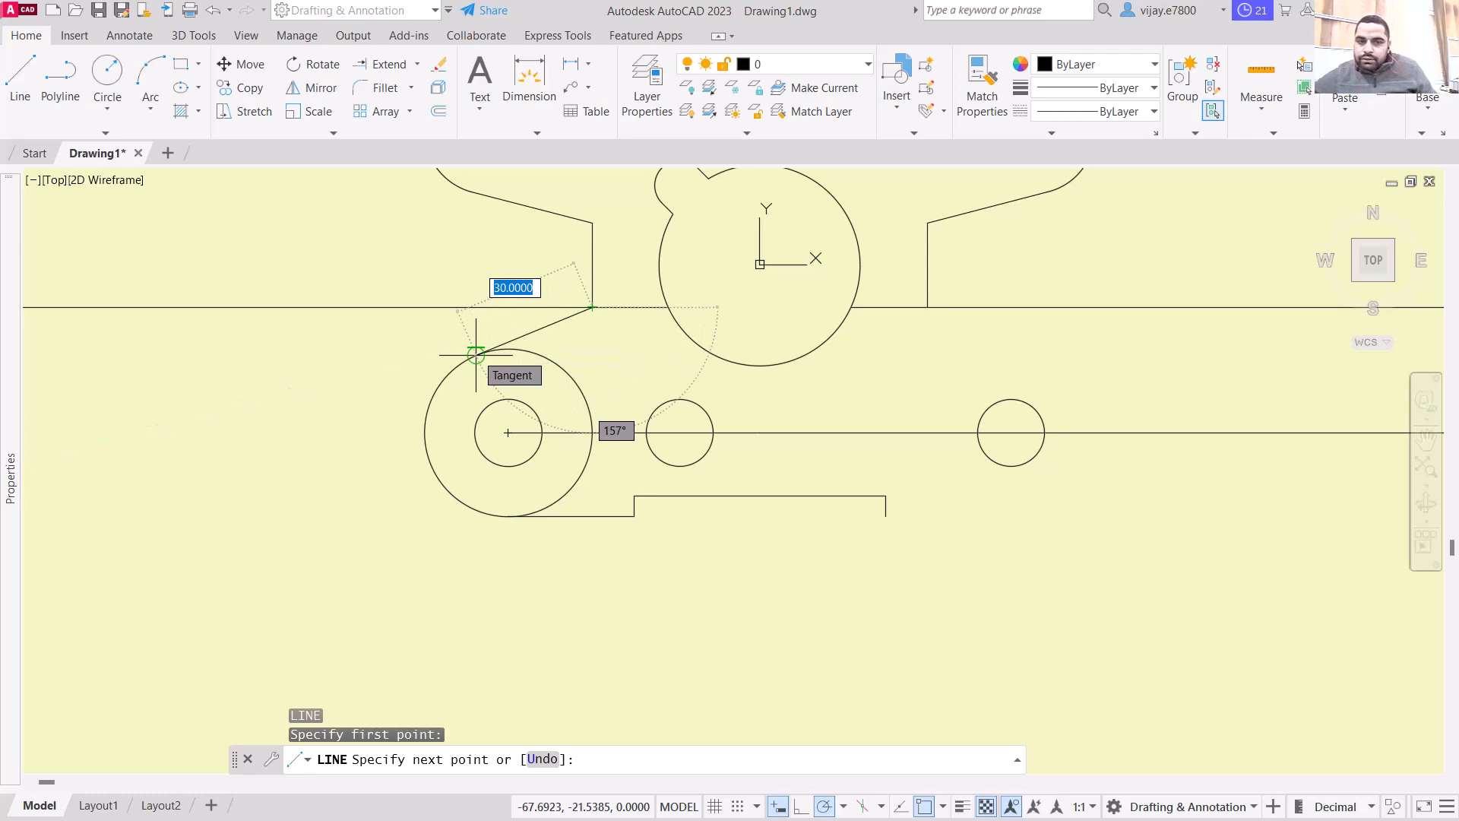
left_click(476, 354)
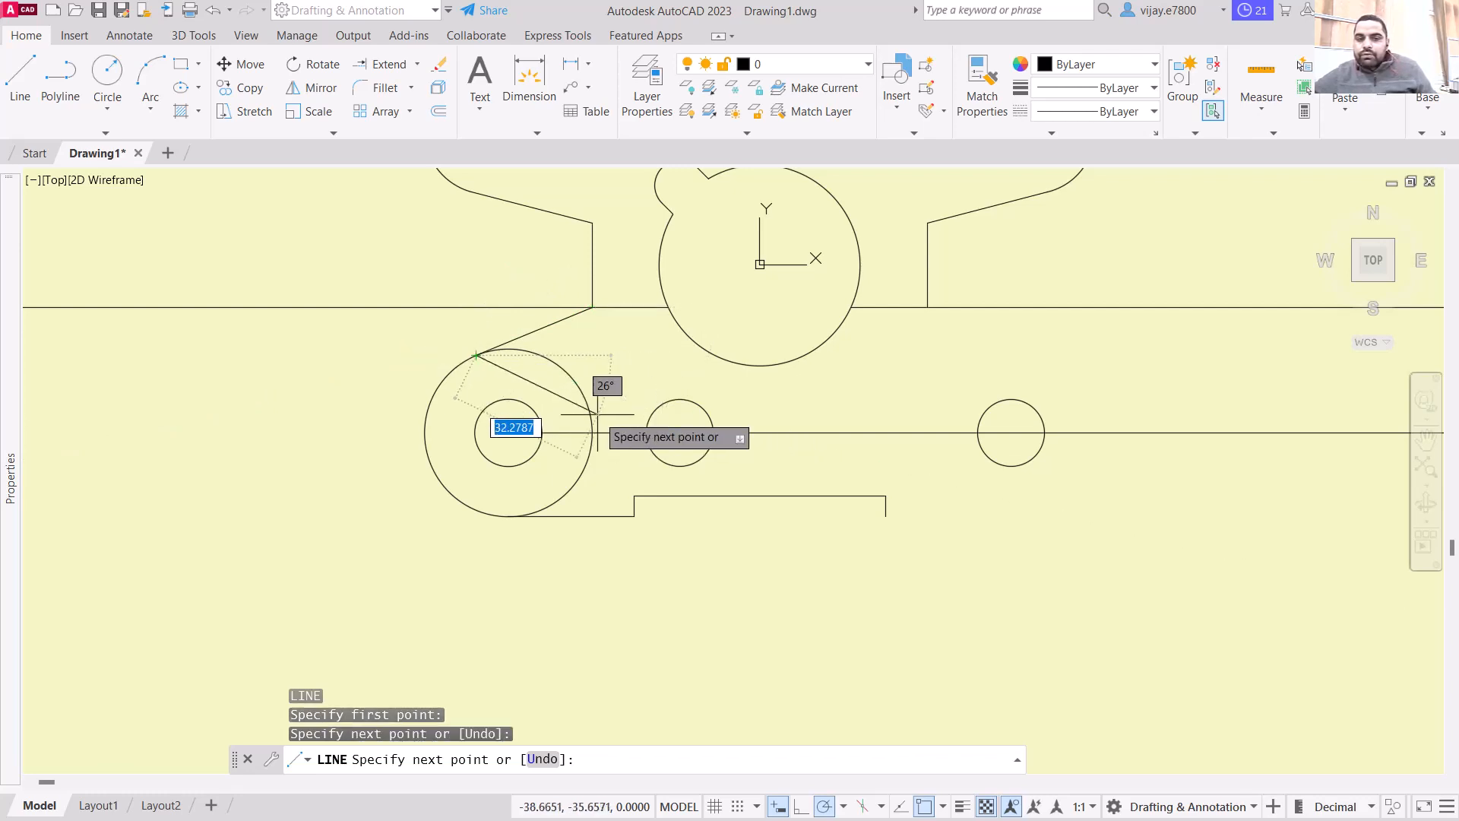
right_click(309, 449)
left_click(332, 462)
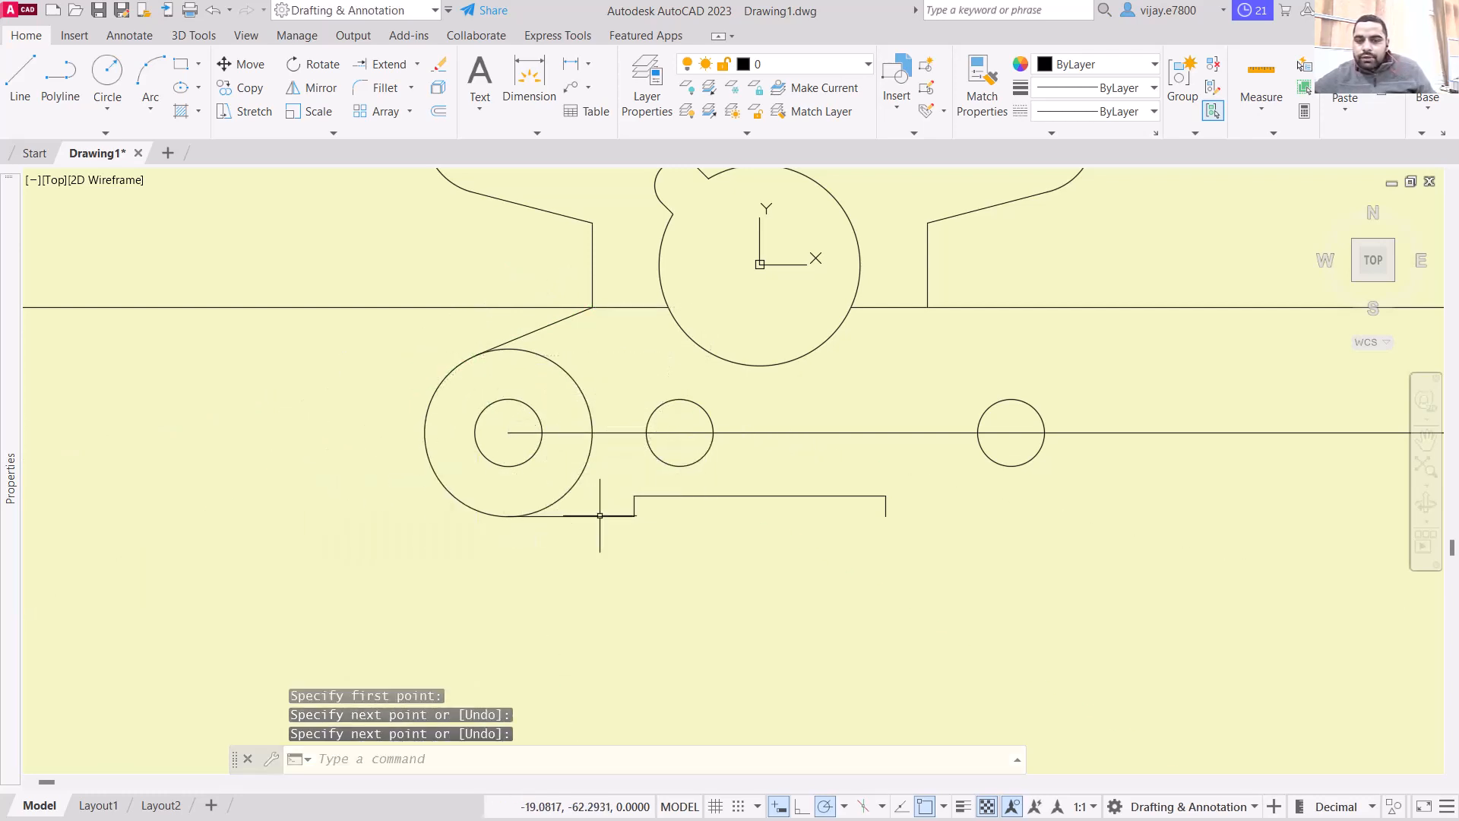
left_click(943, 807)
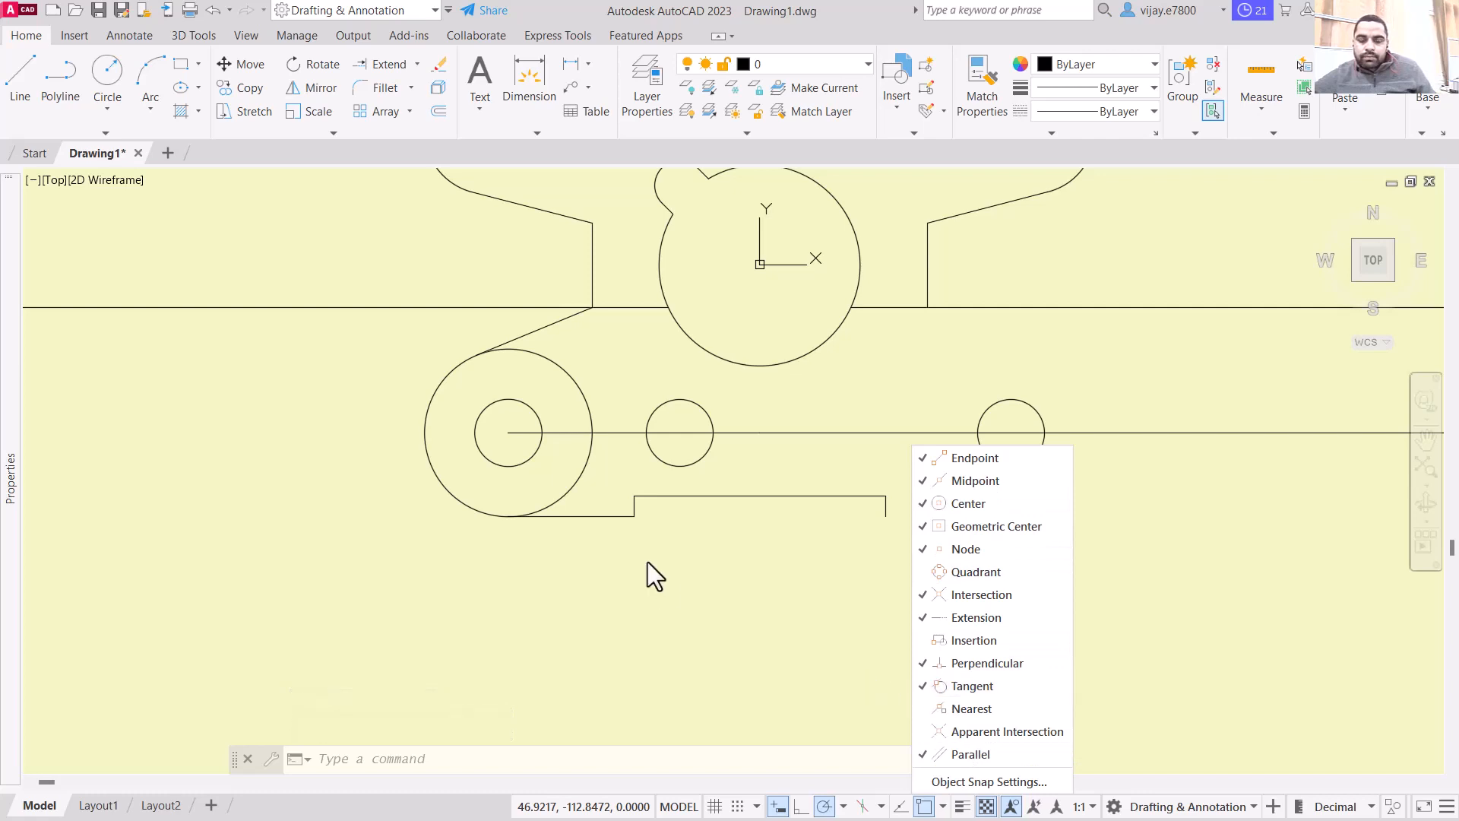
left_click(711, 520)
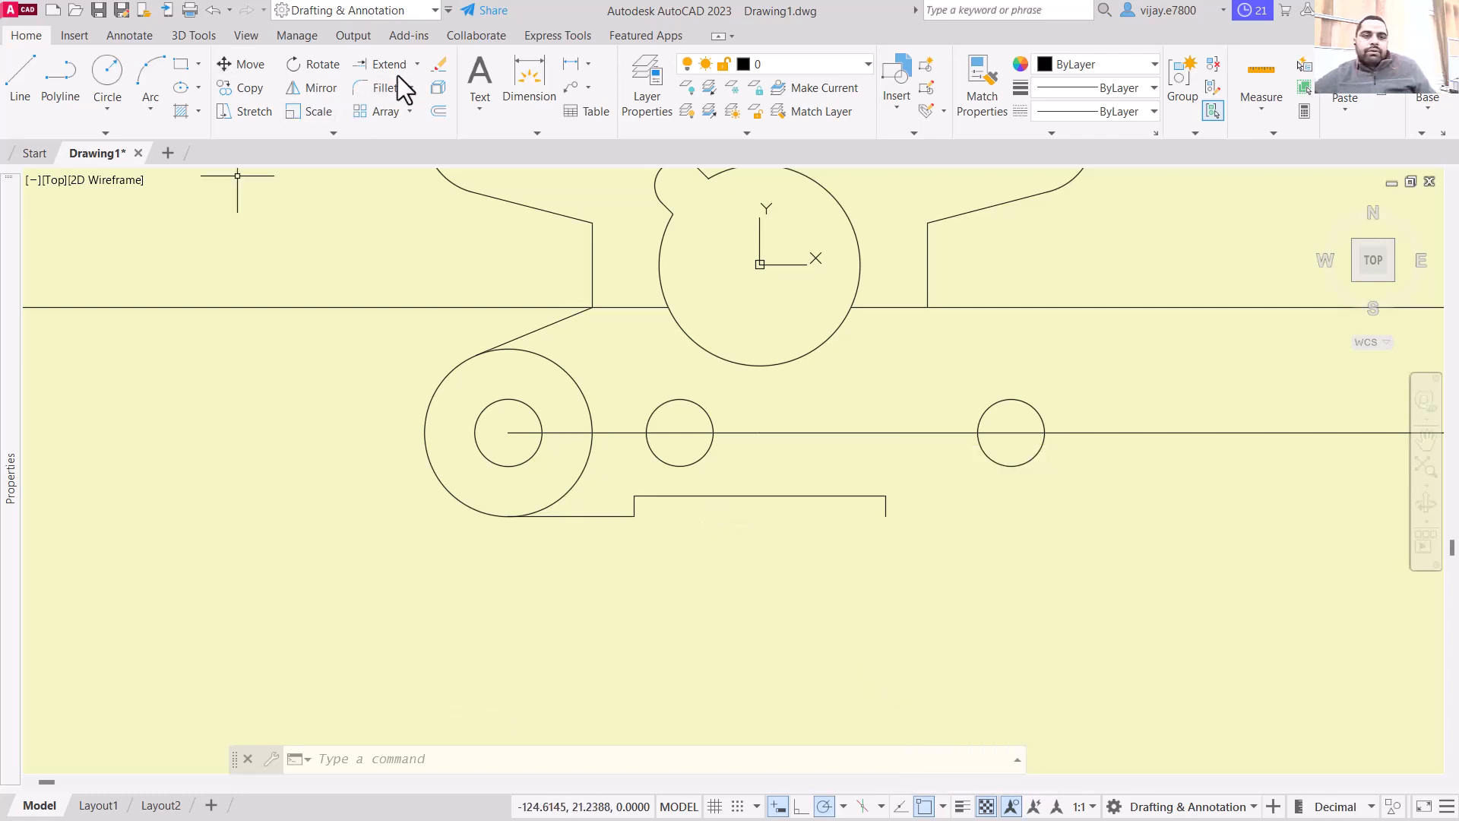
Step: Trim away the inner part of the R20 circle and the centerline between the left and middle R8 holes
left_click(417, 60)
left_click(376, 98)
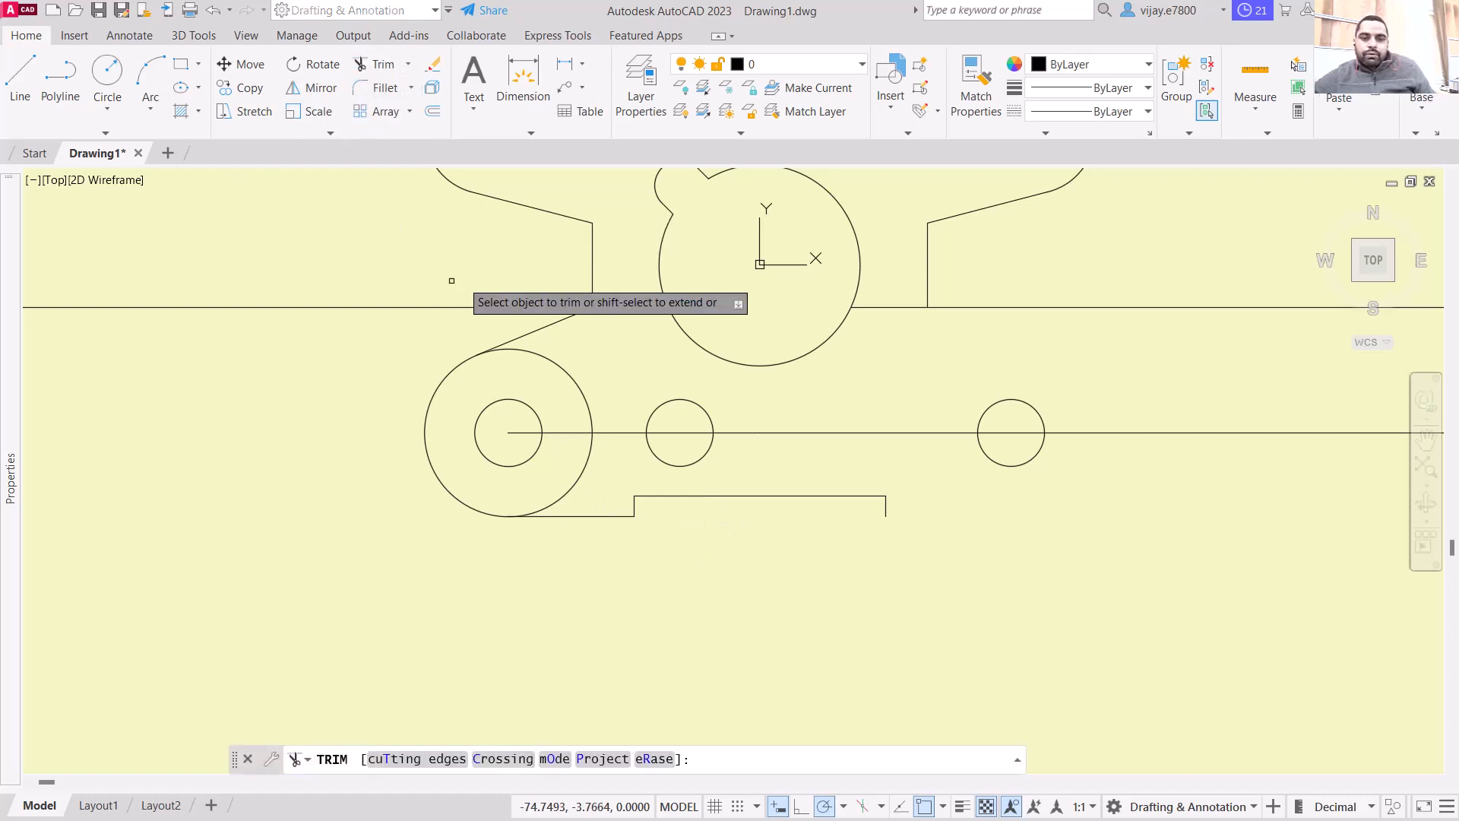
left_click(537, 368)
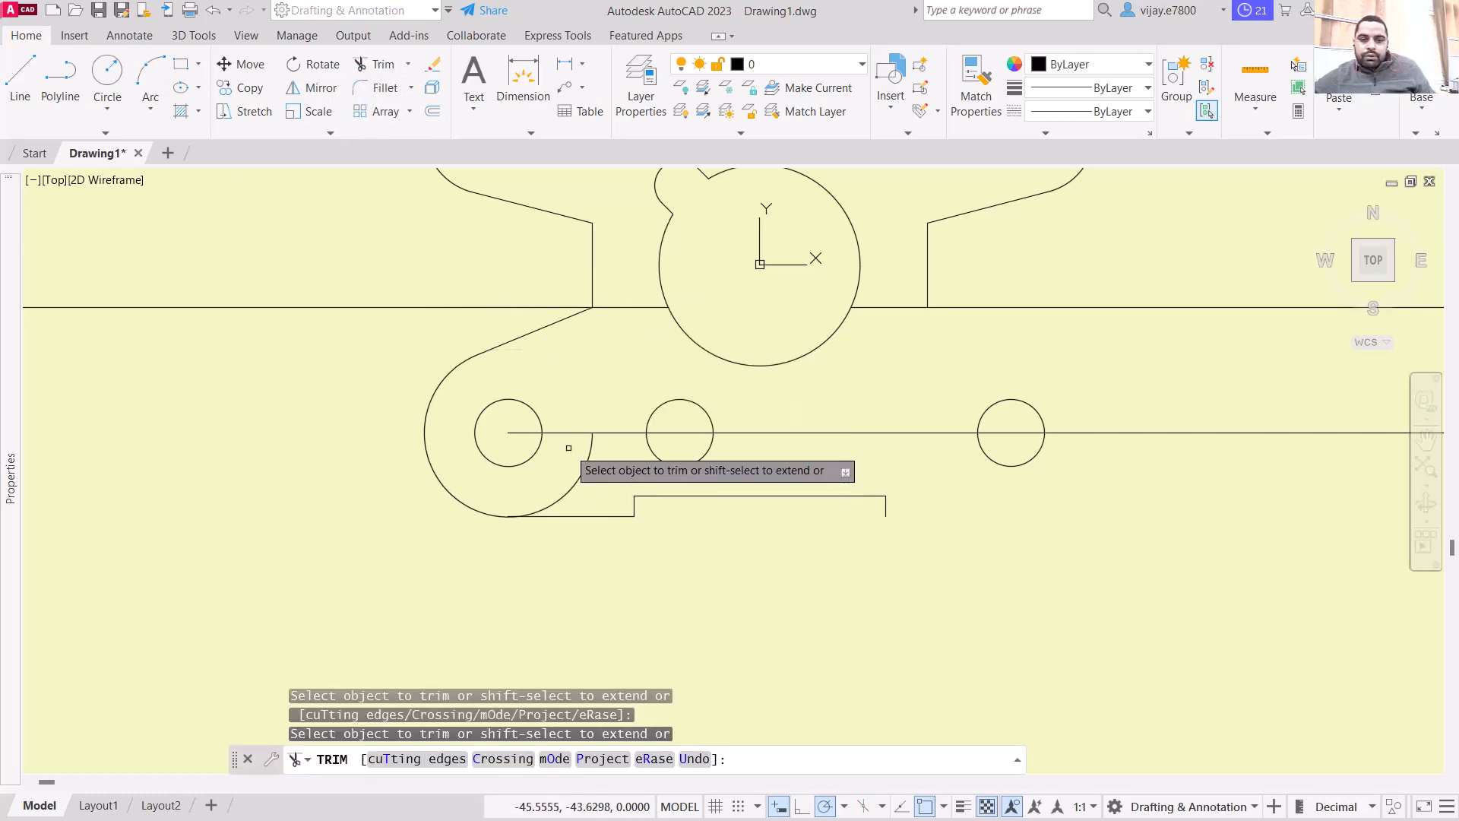
left_click(591, 445)
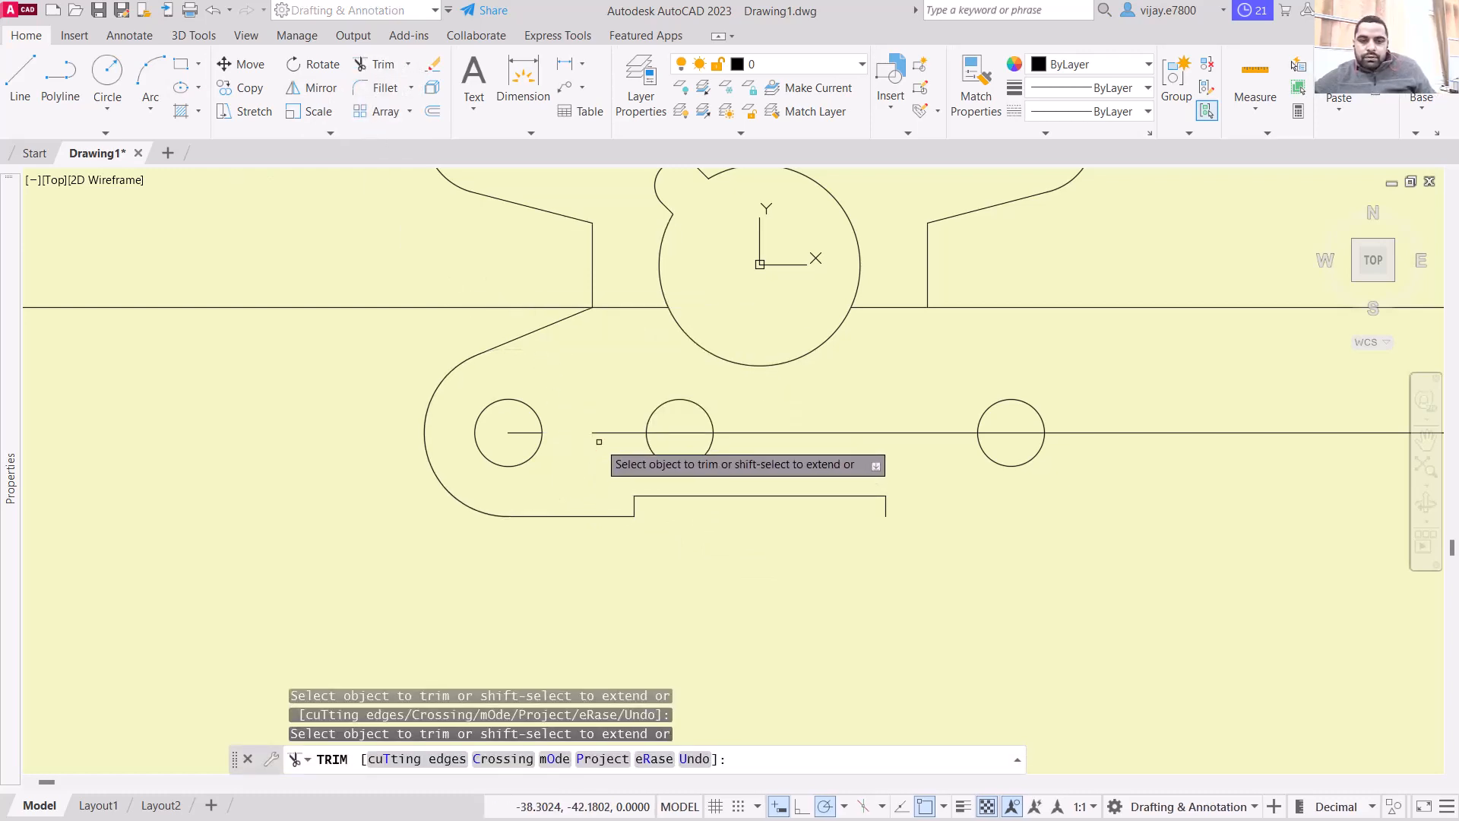
left_click(605, 433)
Step: Trim away the horizontal construction line outside the two vertical edges and between those edges and the R24 circle
left_click(498, 307)
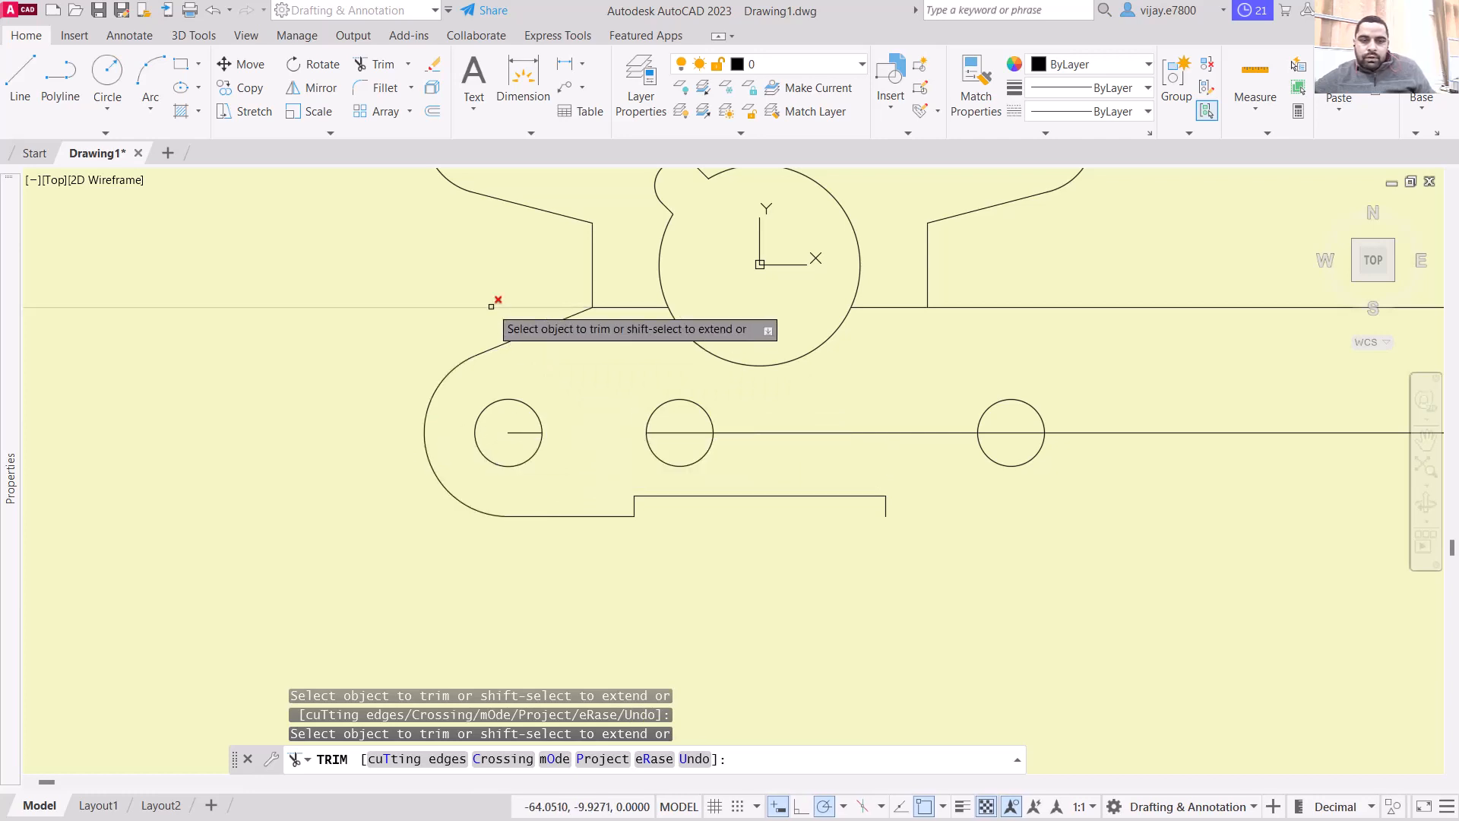
left_click(962, 306)
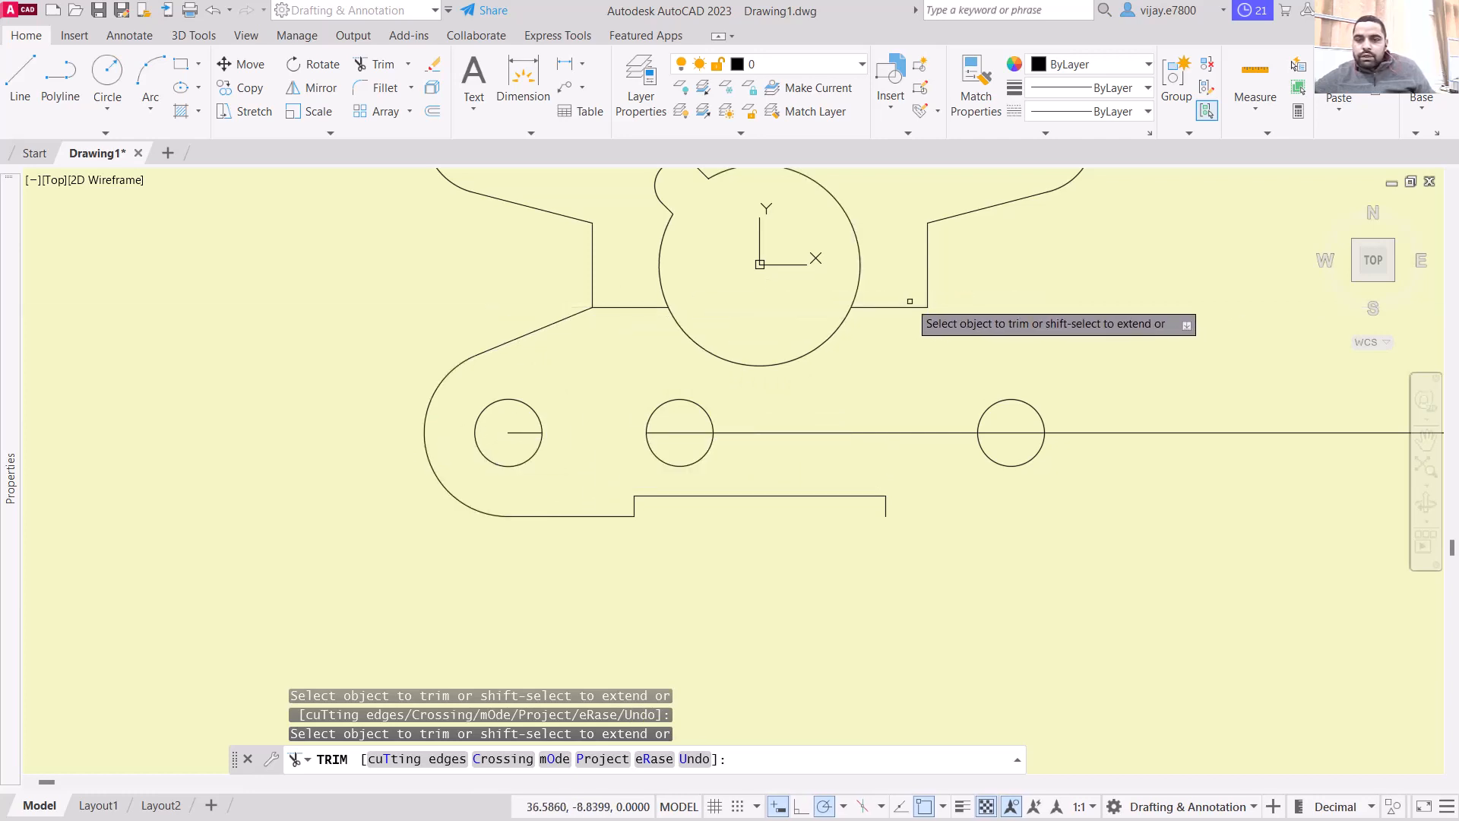
left_click(900, 306)
left_click(633, 307)
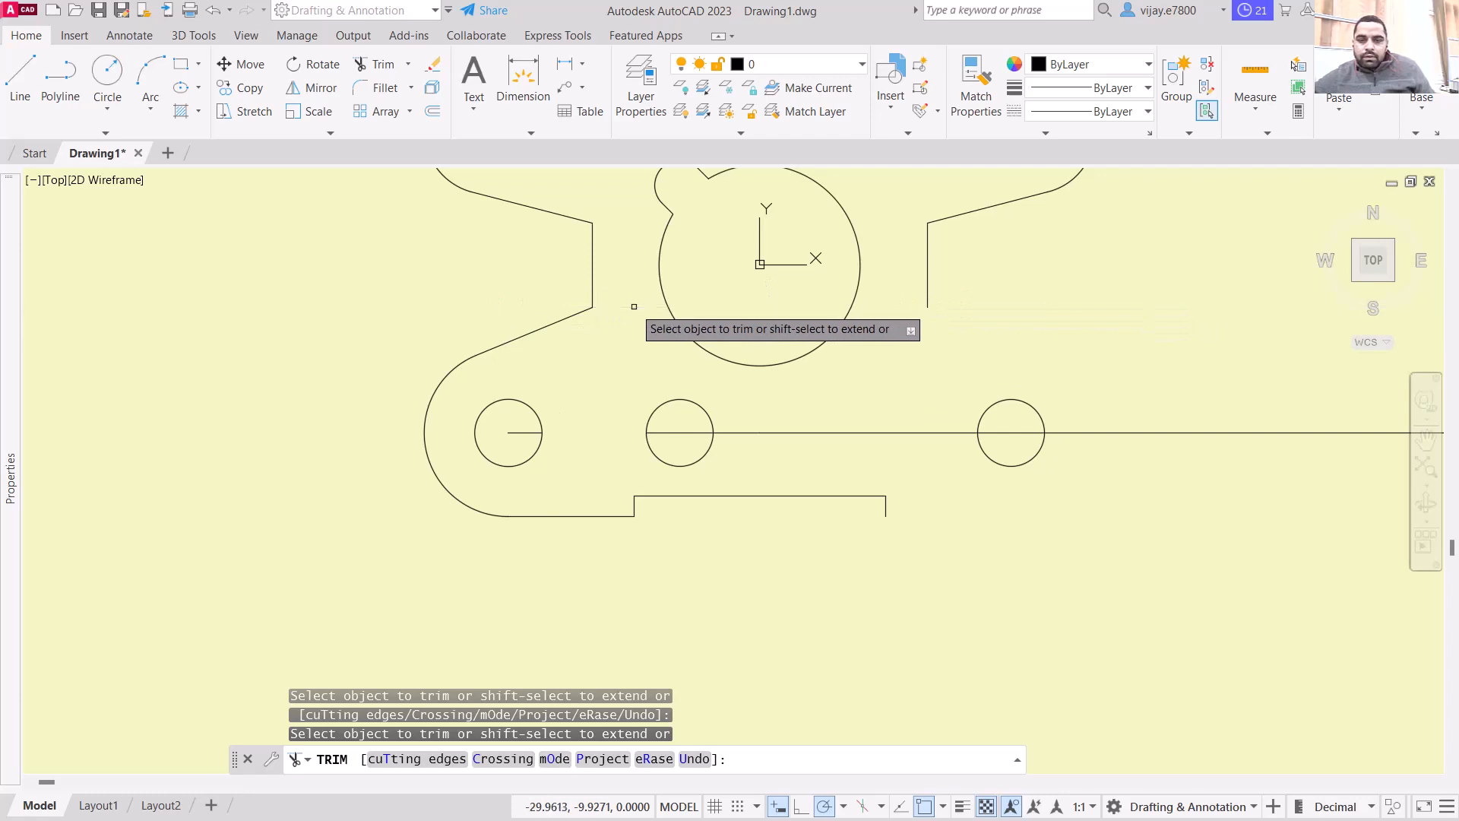
right_click(365, 410)
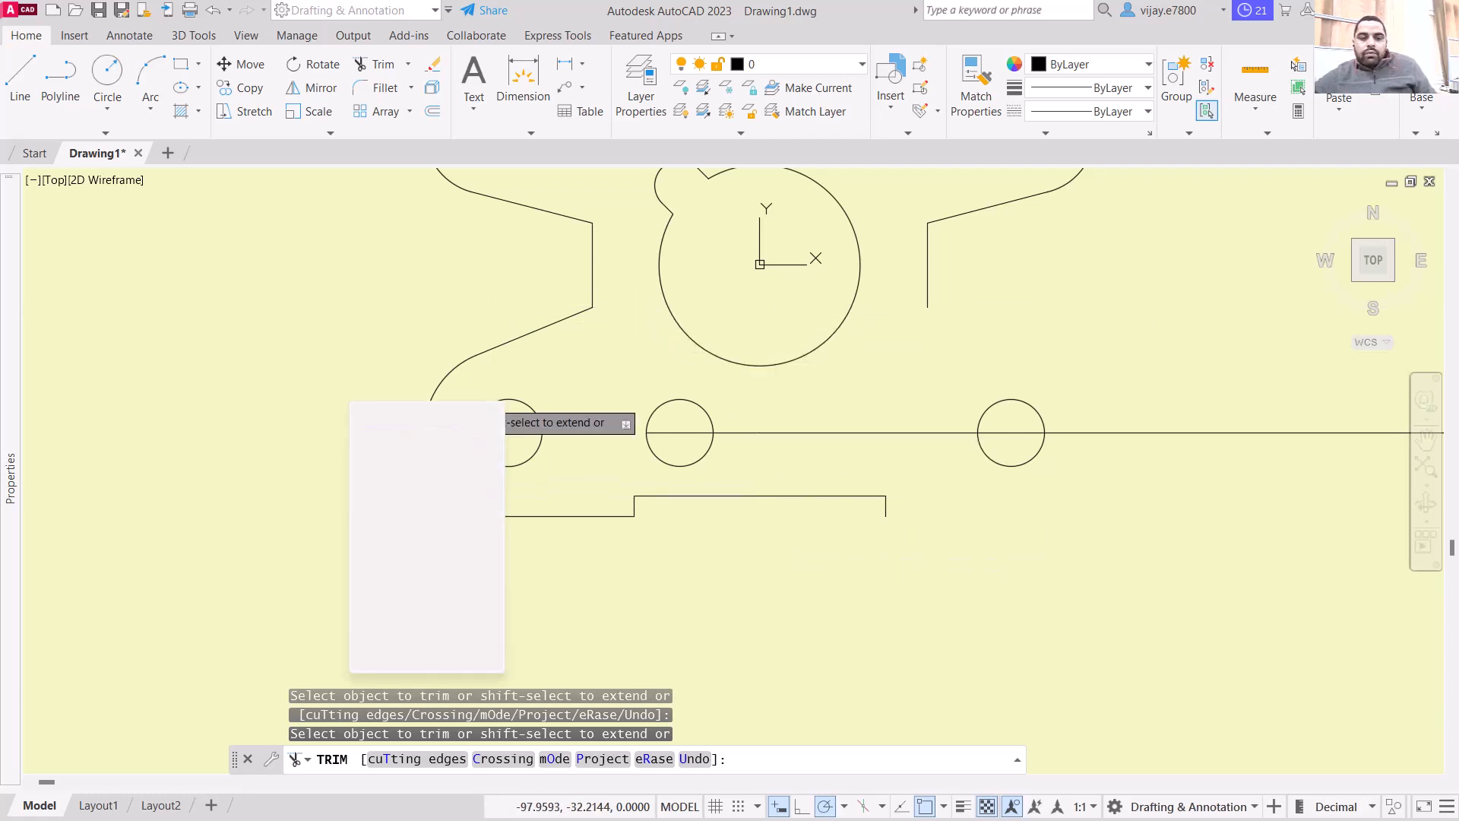
left_click(365, 410)
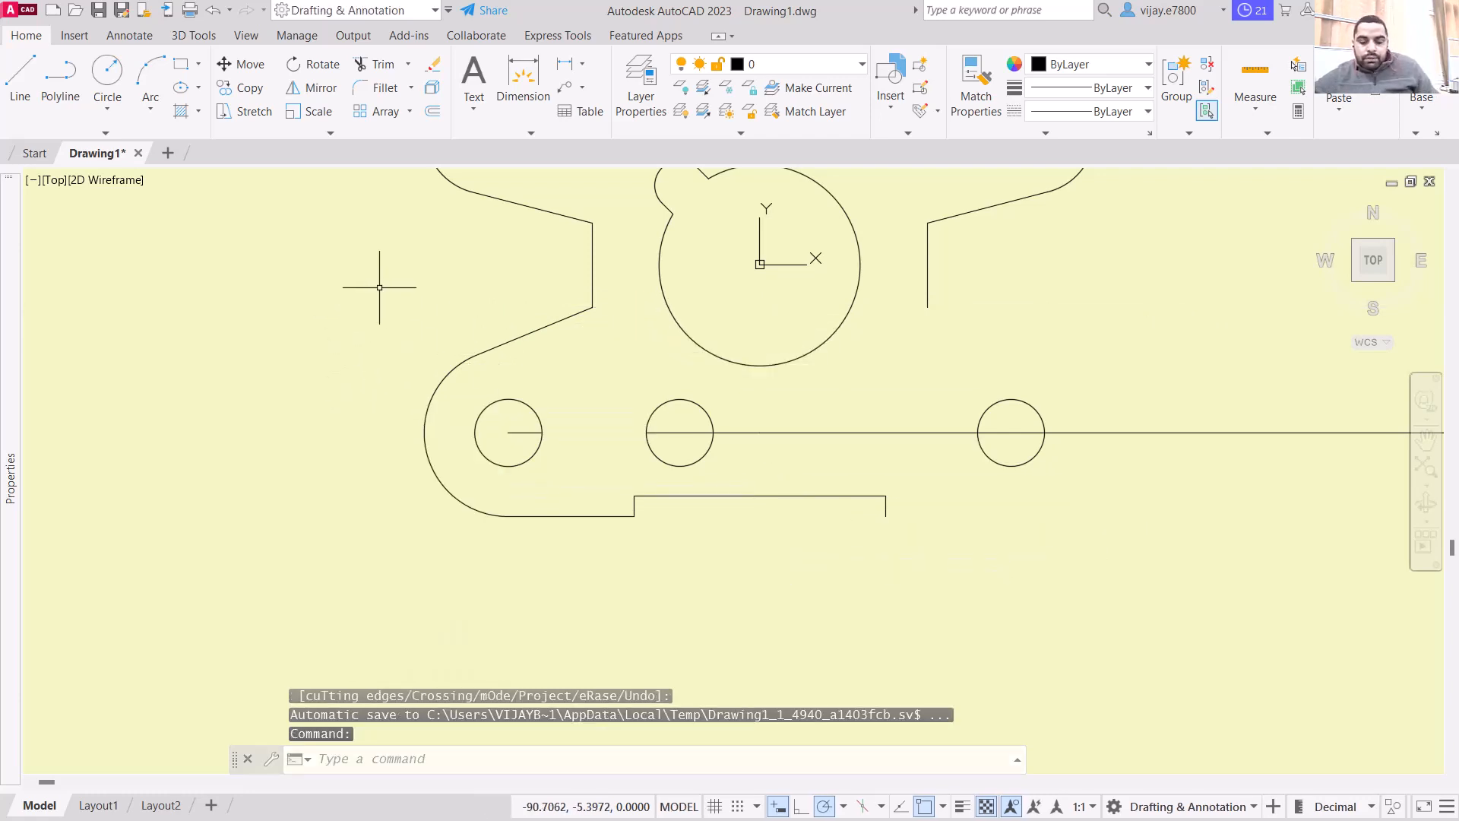
Step: Mirror the lower left slanted line, R20 arc, hole and bottom edge about the vertical axis through 0,0, keeping the source objects
type("mirro")
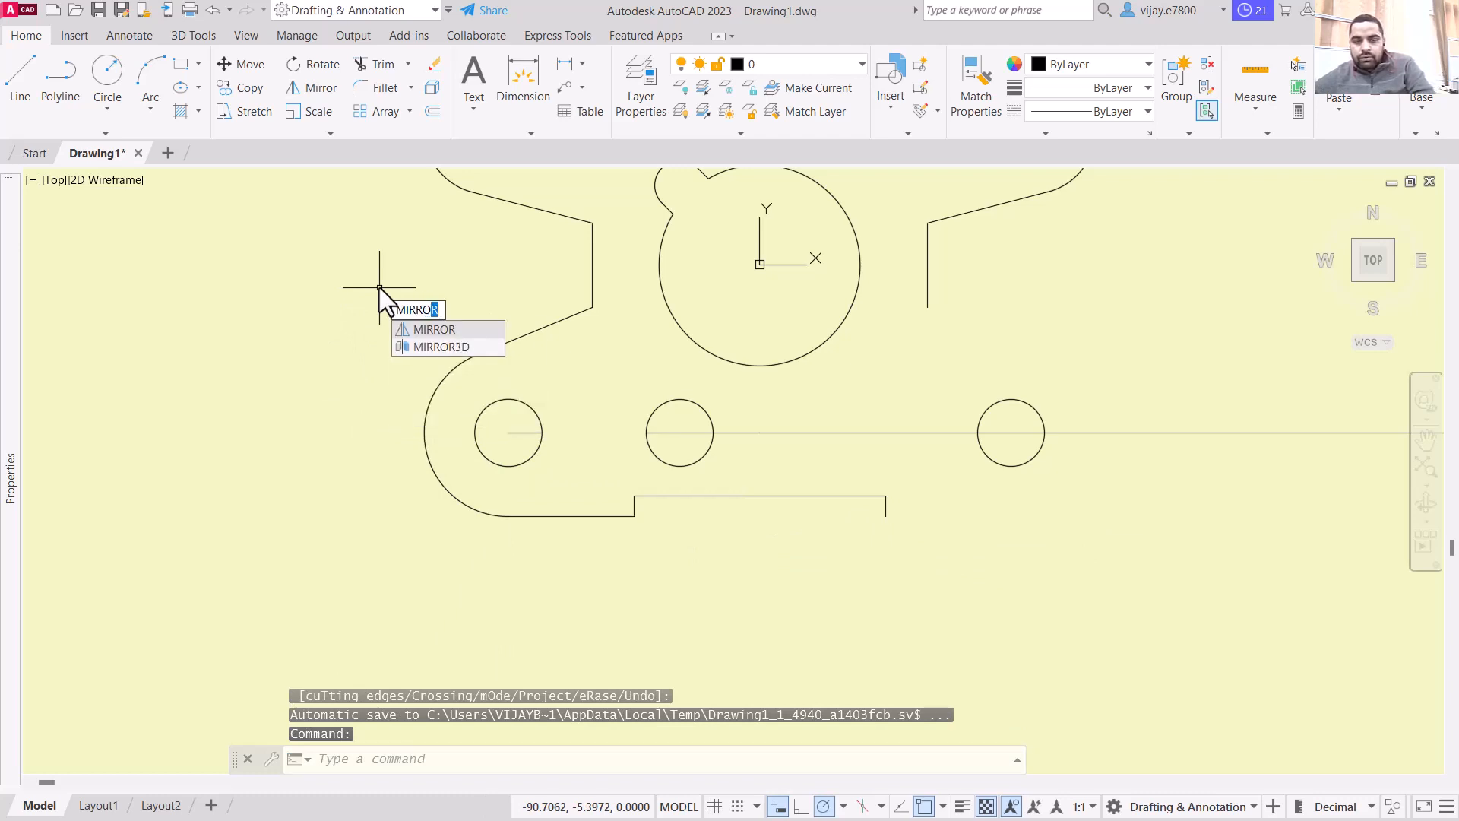
key("Return")
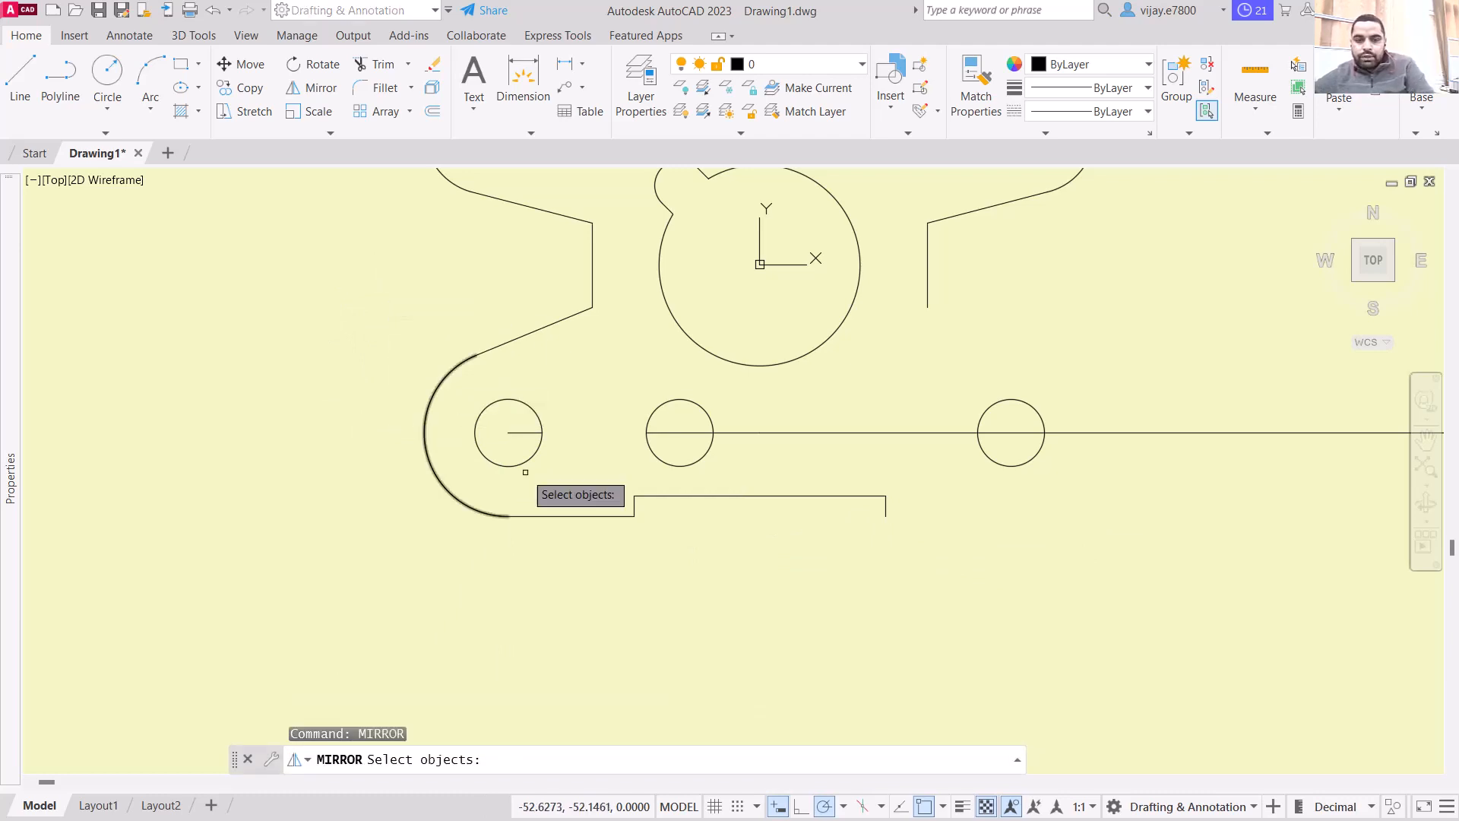
left_click(425, 420)
left_click(506, 343)
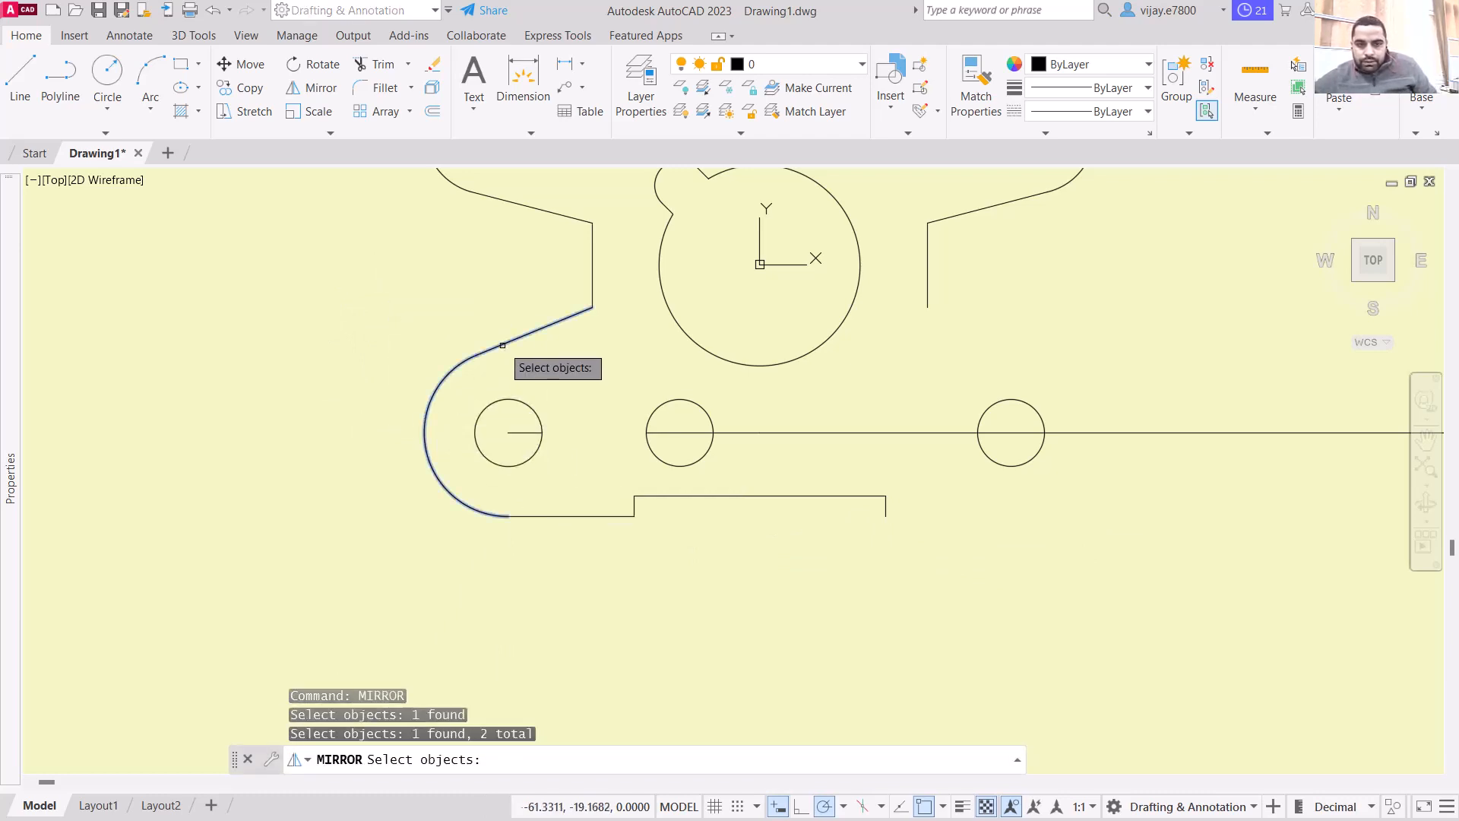
left_click(526, 401)
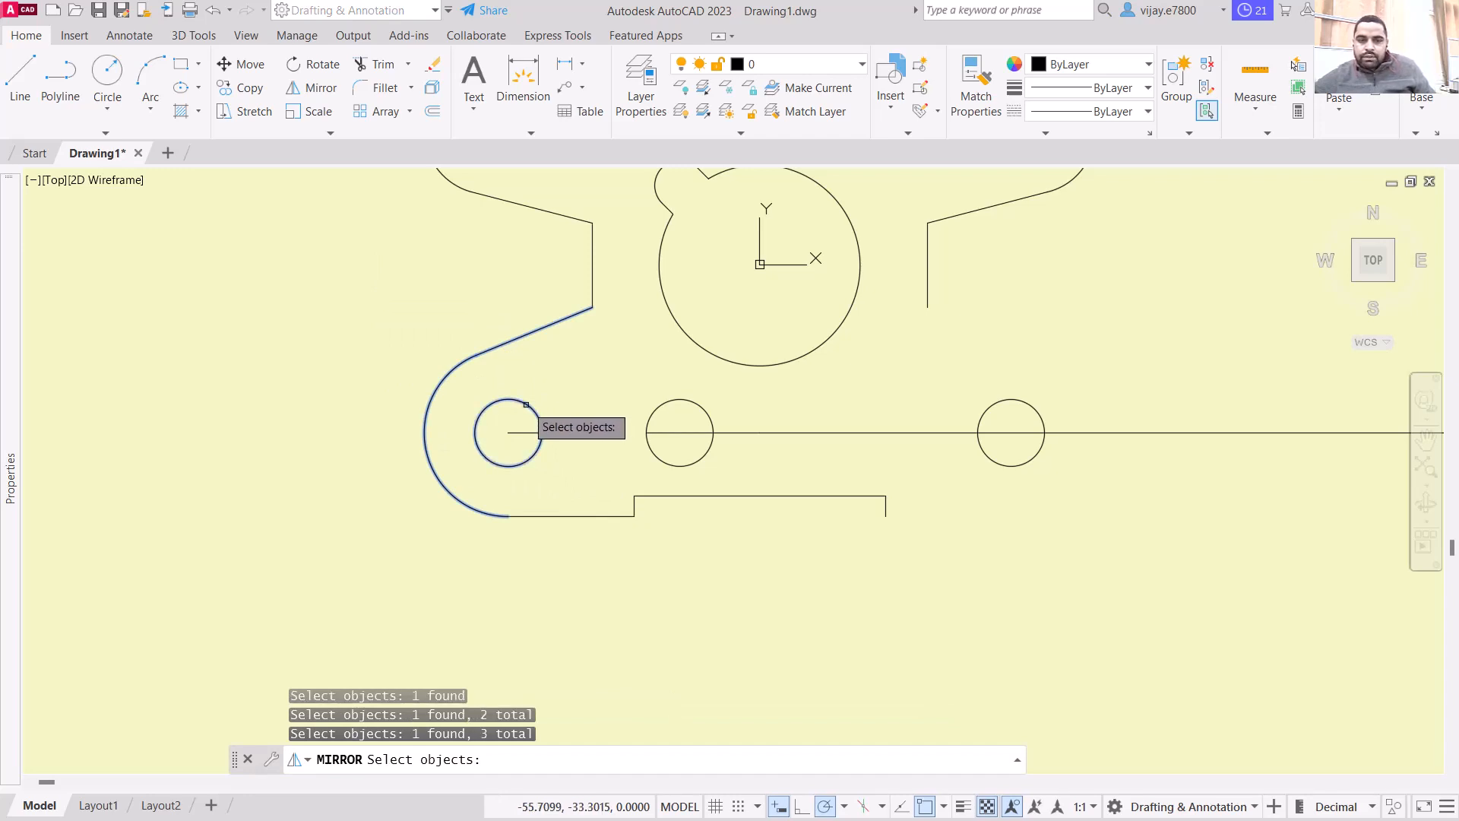
left_click(526, 404)
left_click(546, 516)
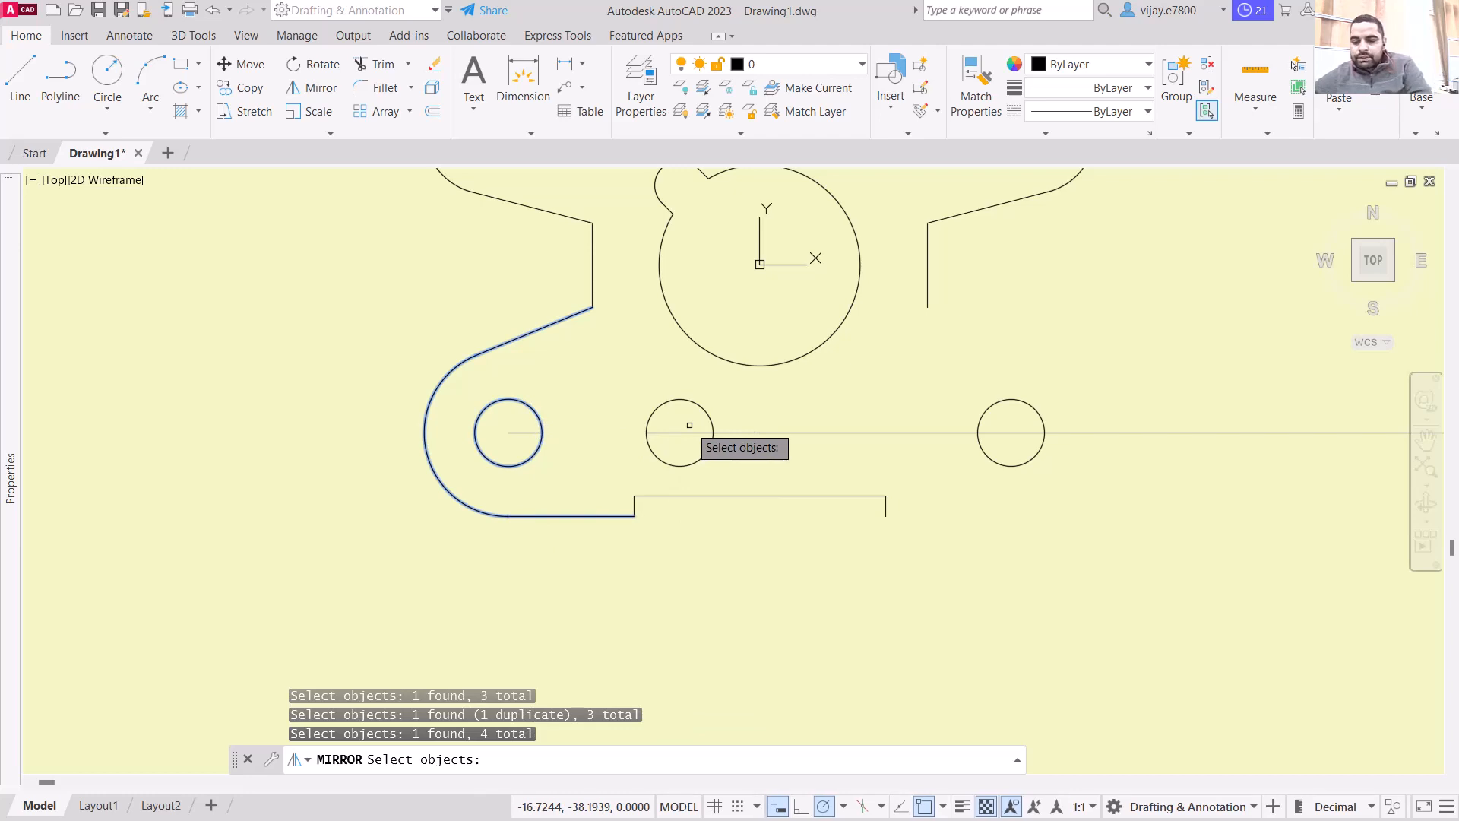
key("Return")
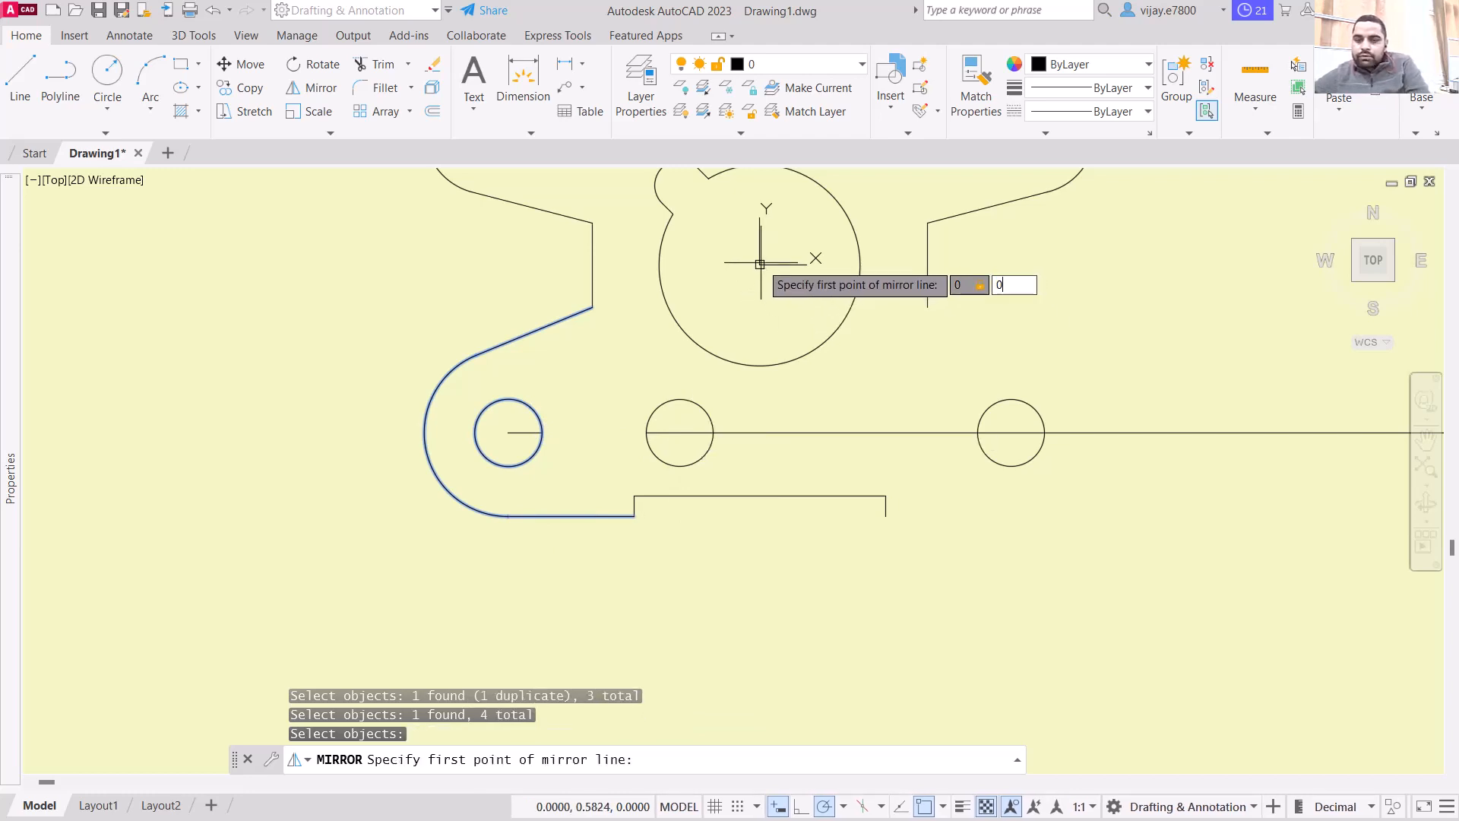
type("0")
key("Return")
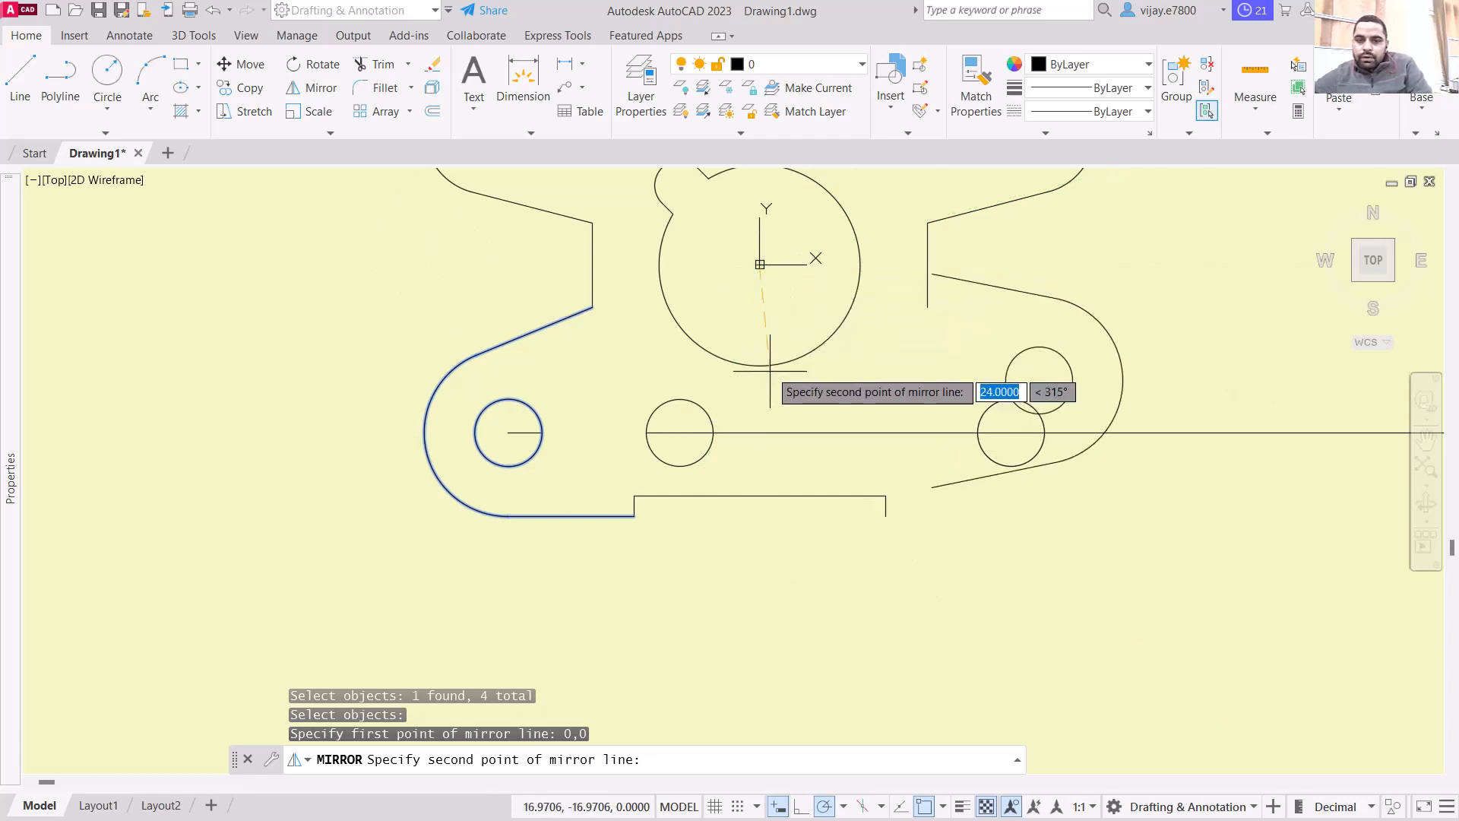
left_click(759, 417)
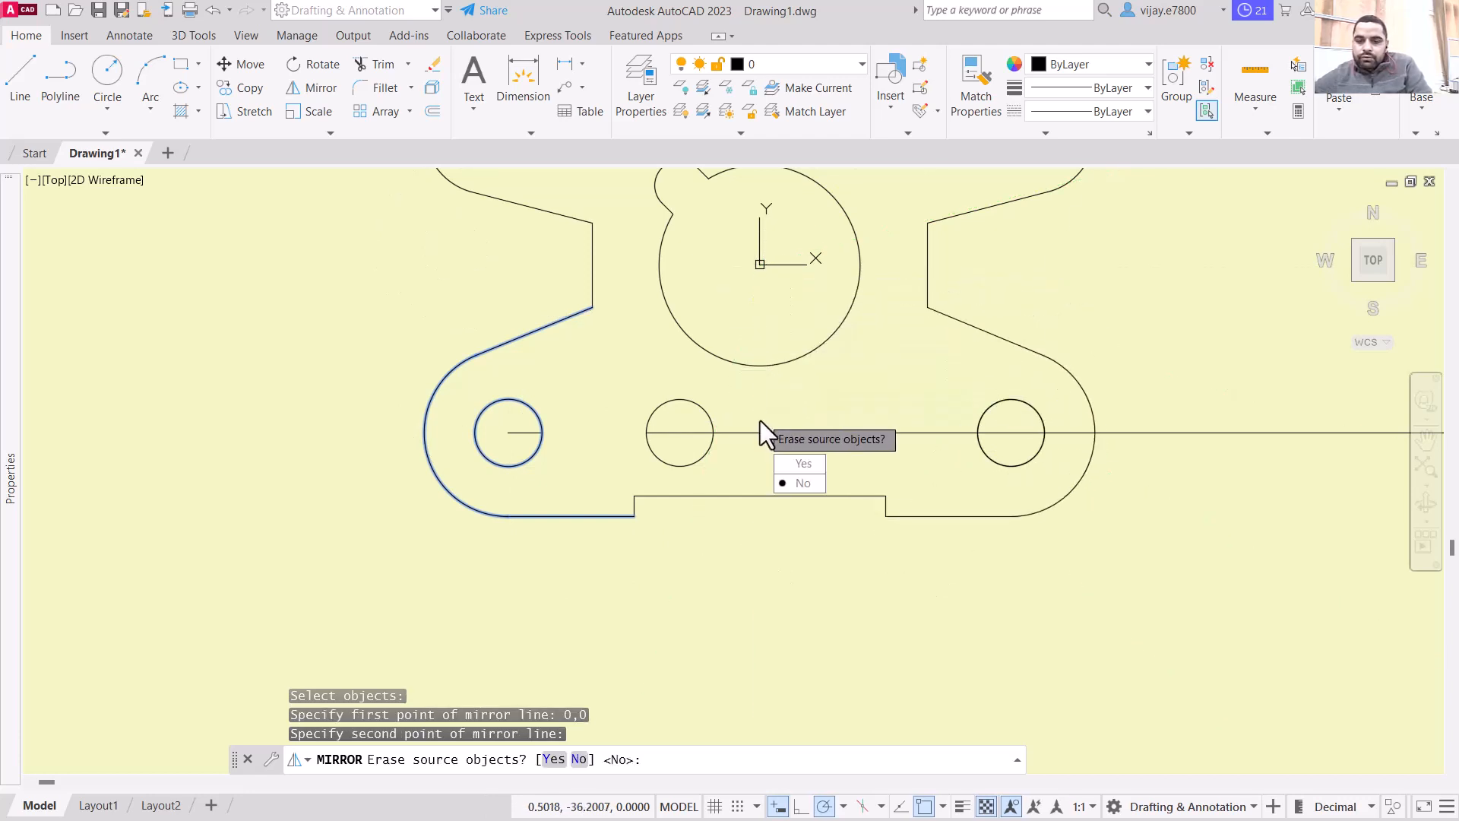
left_click(798, 484)
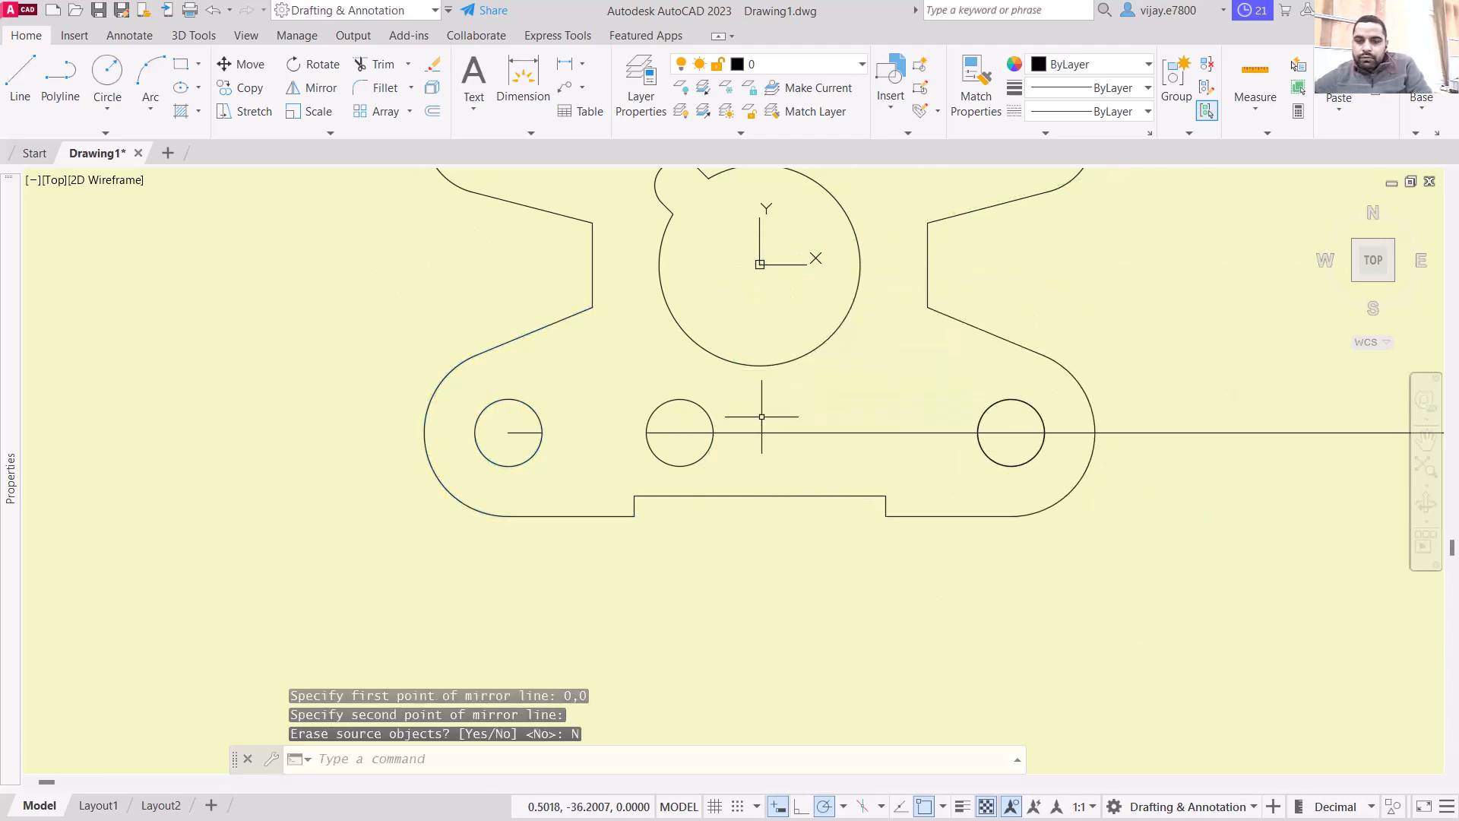
Step: Erase the duplicate circle at the lower right hole and the leftover horizontal centerline segments along the lower holes
left_click(994, 458)
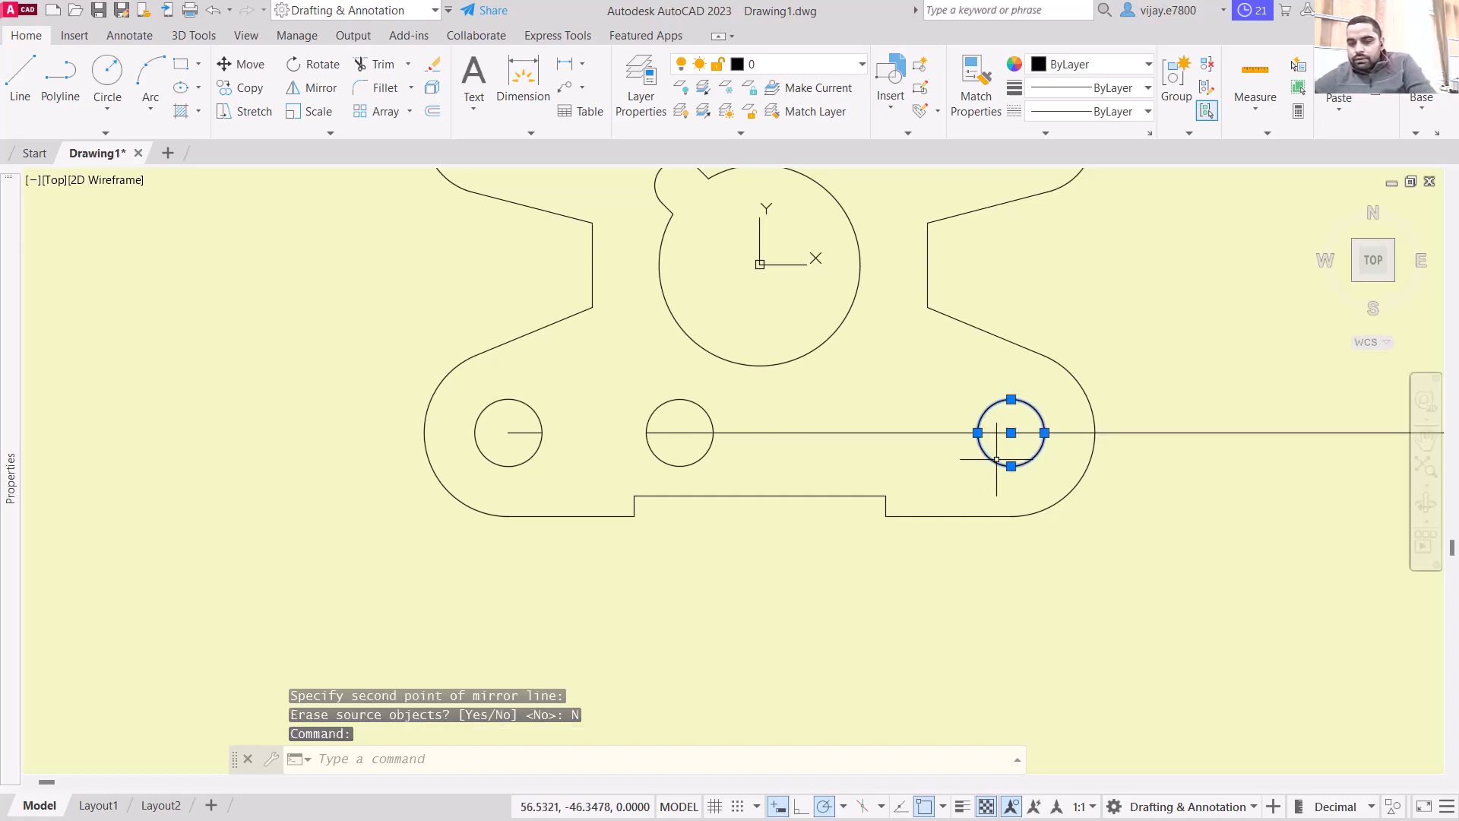
key("Delete")
left_click(1197, 427)
left_click(1138, 422)
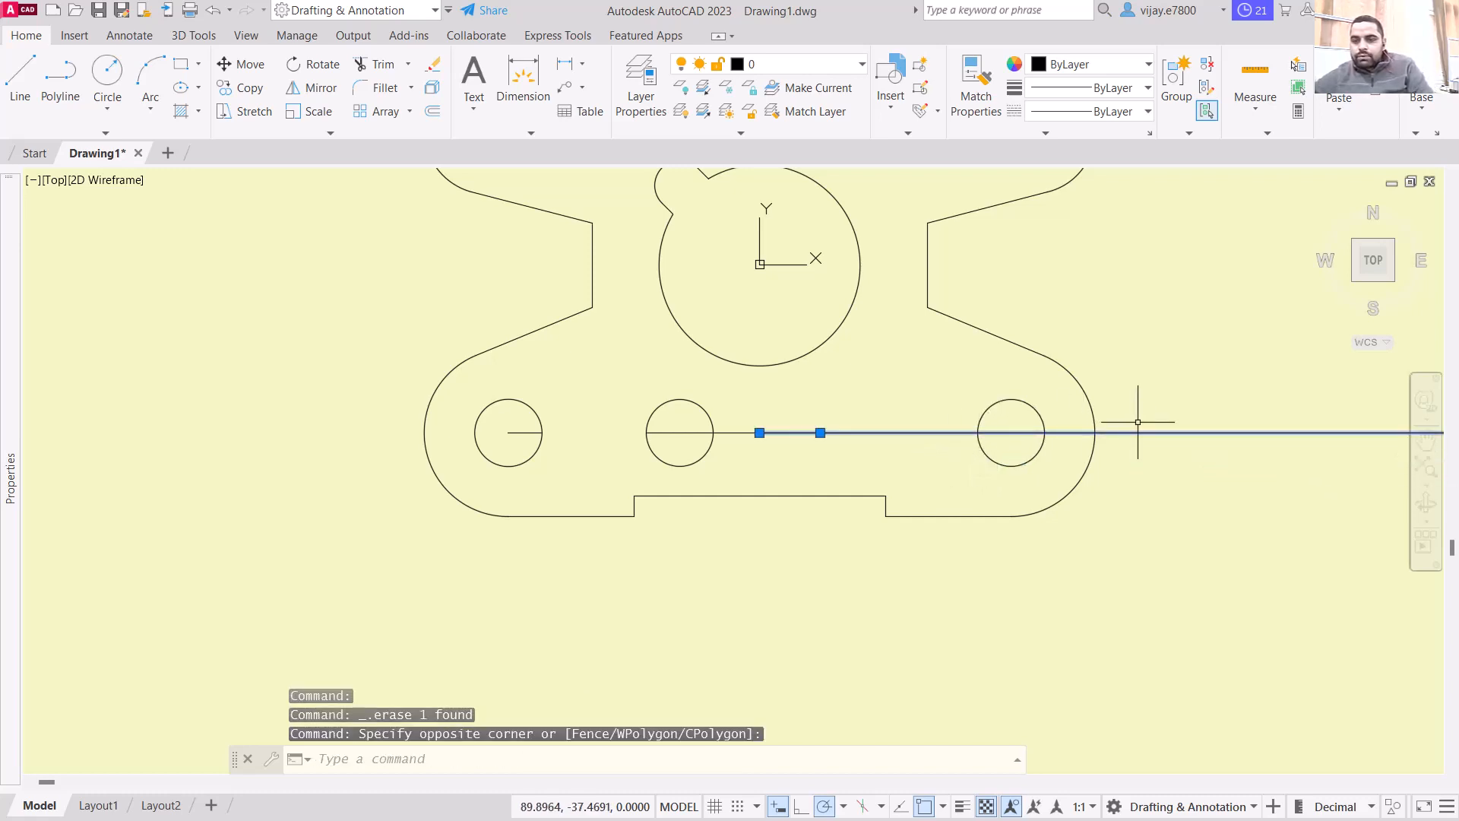
key("Delete")
left_click(799, 444)
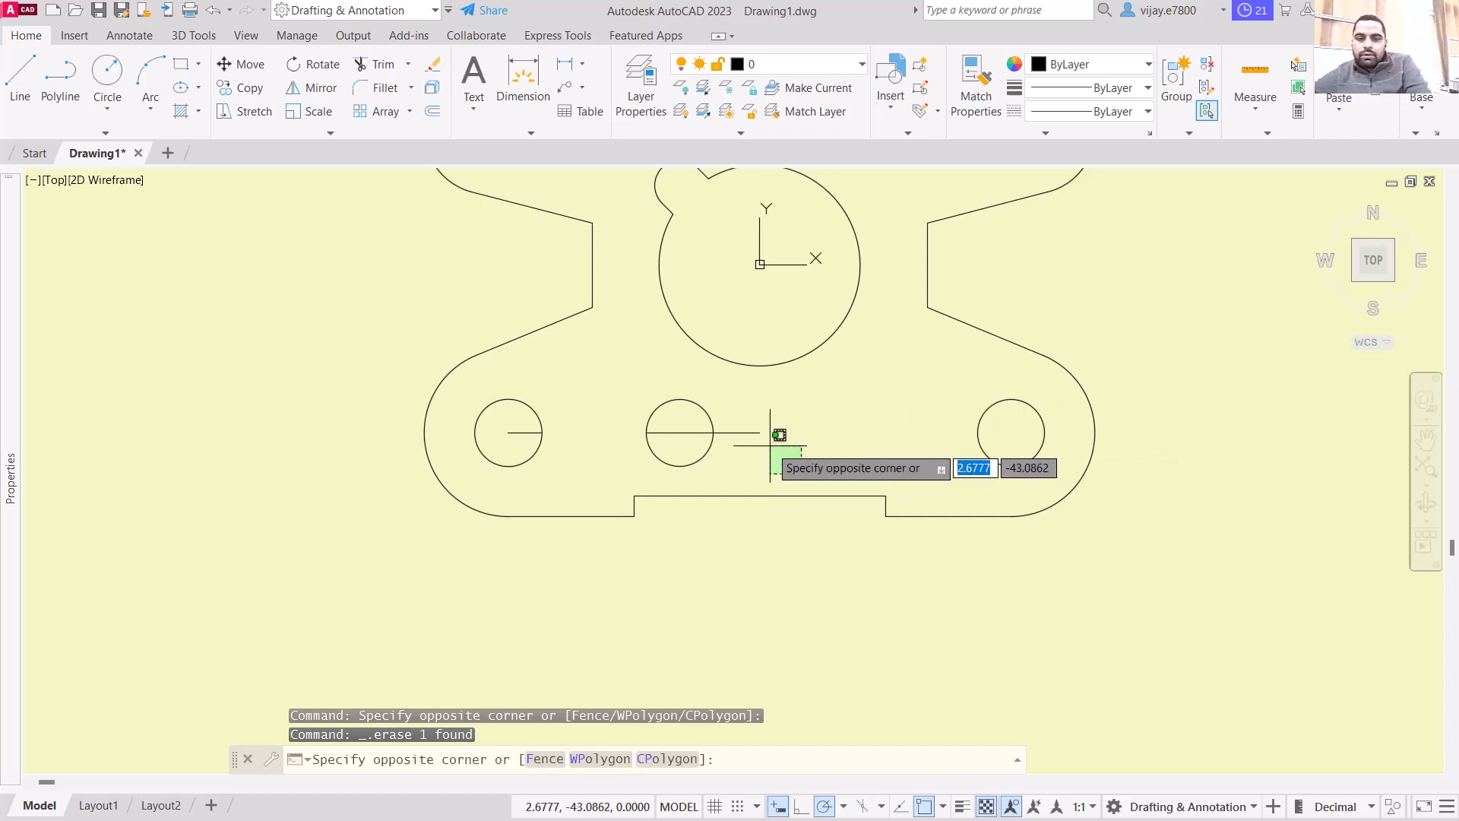
left_click(748, 415)
key("Delete")
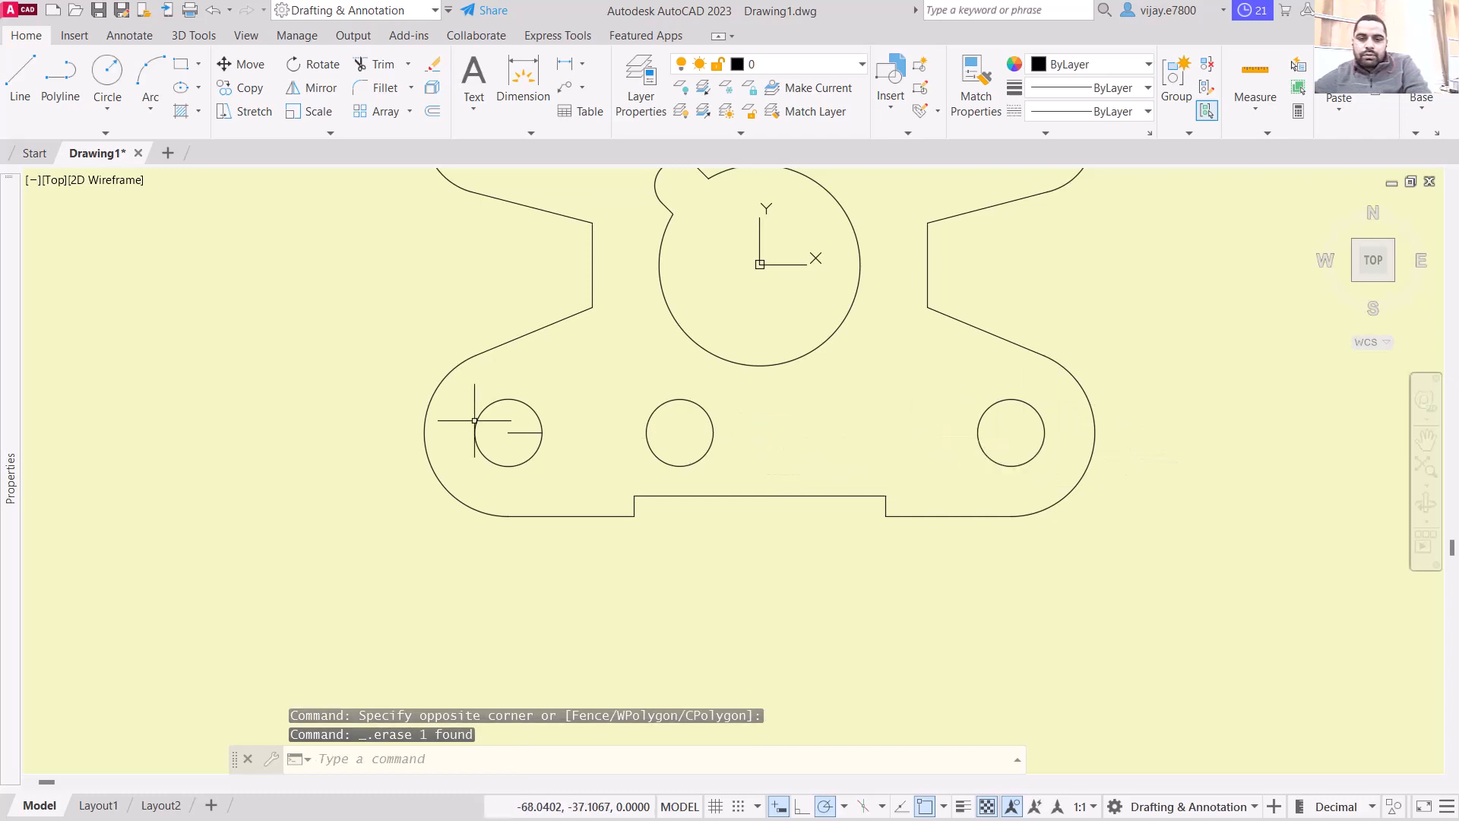
left_click(517, 432)
key("Delete")
Step: Erase the vertical construction lines above the central circle, including the part extending past the plate's top edge
scroll(577, 386, "down", 1)
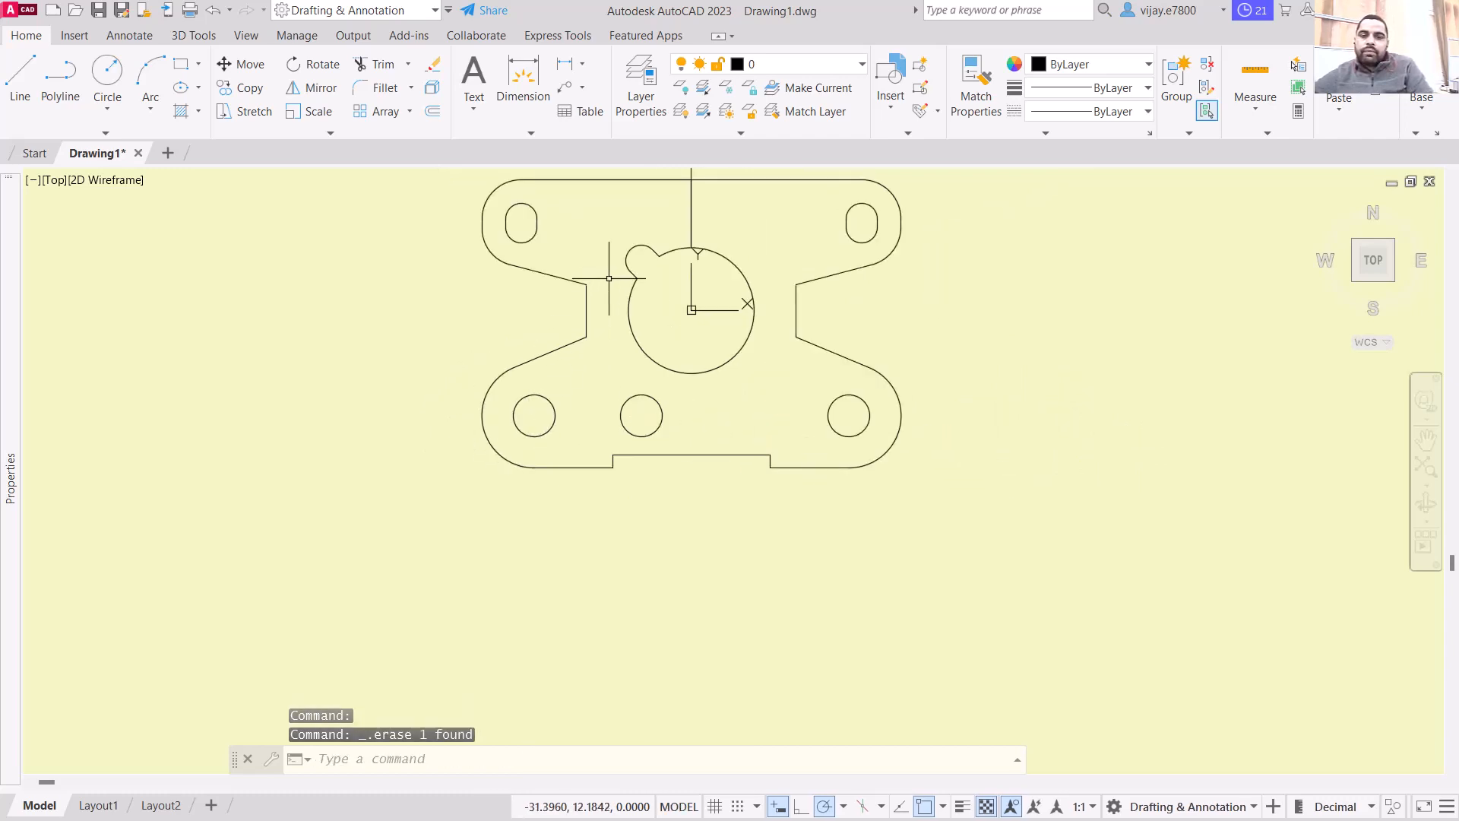
left_click(698, 222)
left_click(677, 222)
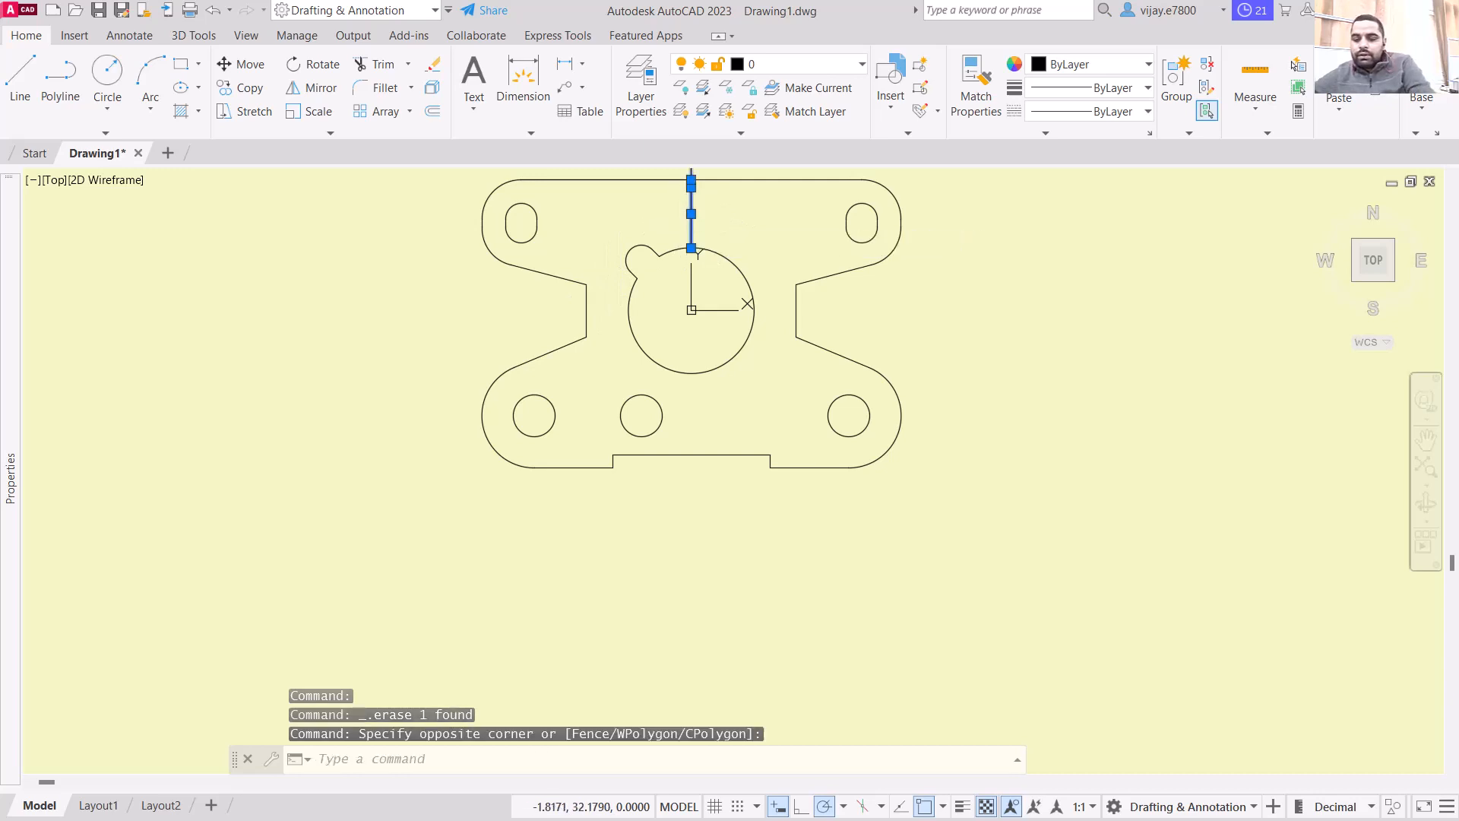
key("Delete")
middle_click_drag(693, 228, 656, 416)
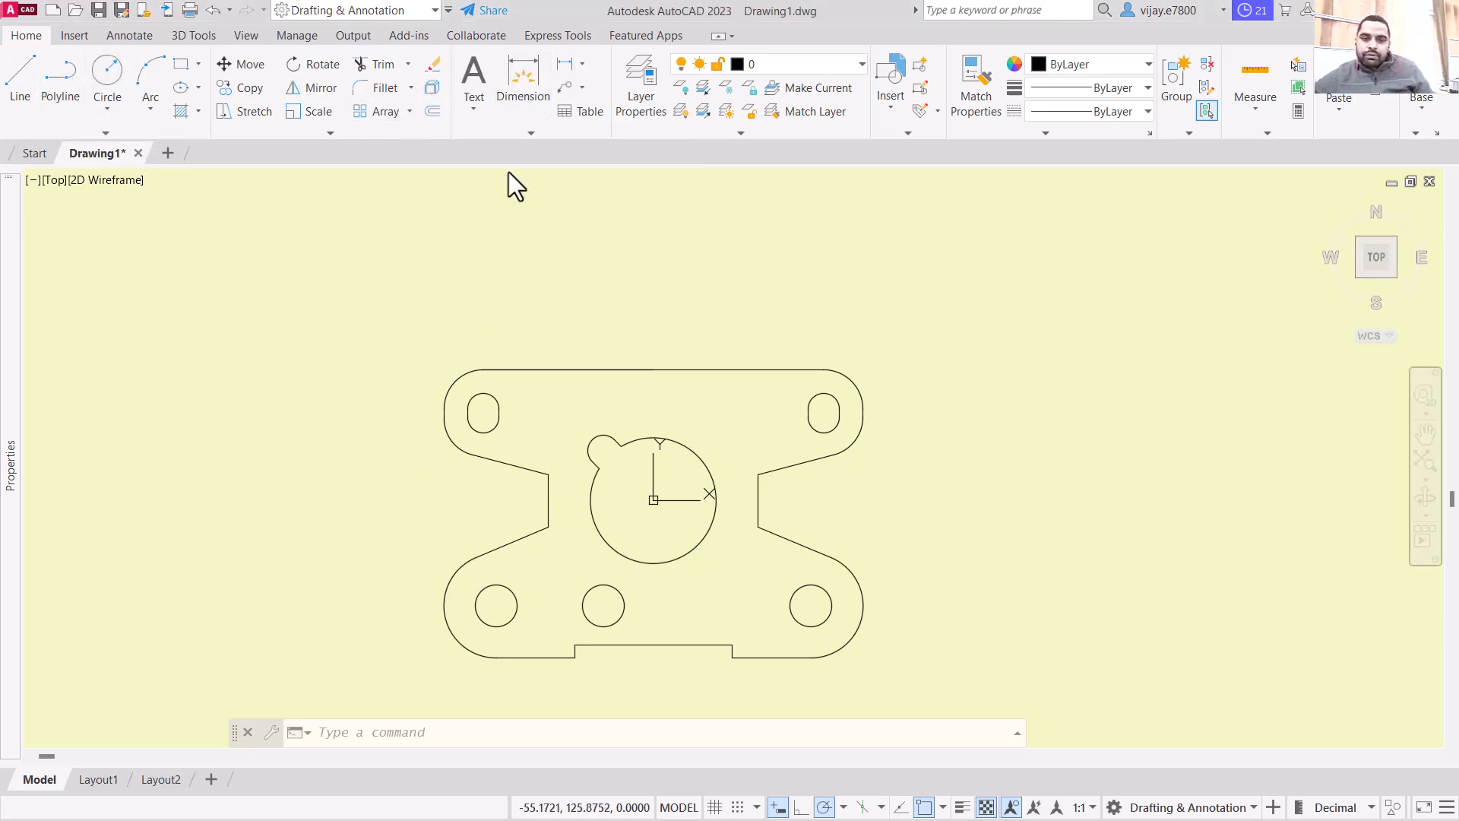
Step: Add linear dimensions for the length of the plate's straight top edge and the height of the right vertical edge
scroll(701, 490, "up", 2)
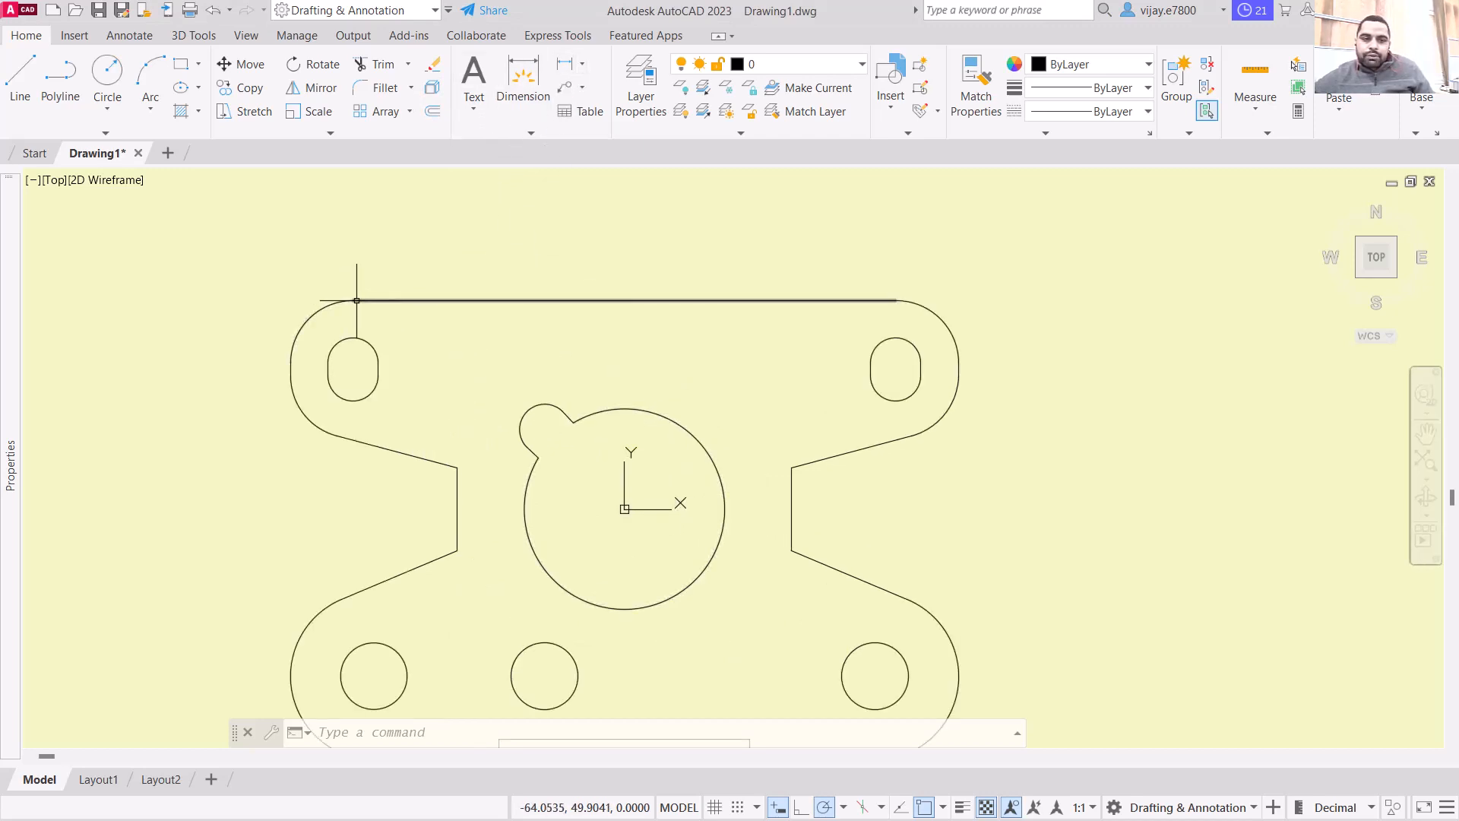
left_click(537, 80)
left_click(353, 301)
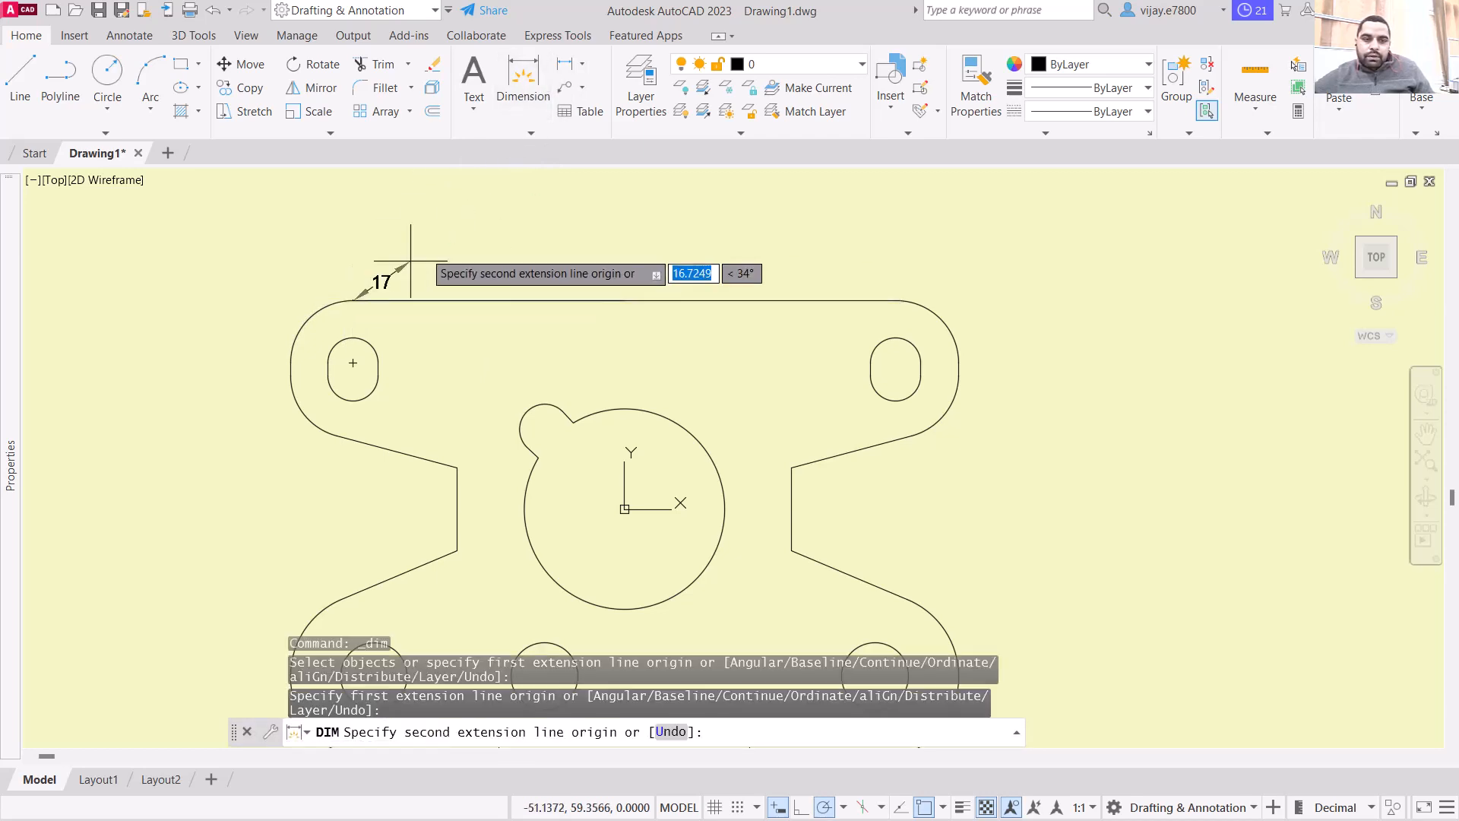
left_click(893, 300)
left_click(891, 263)
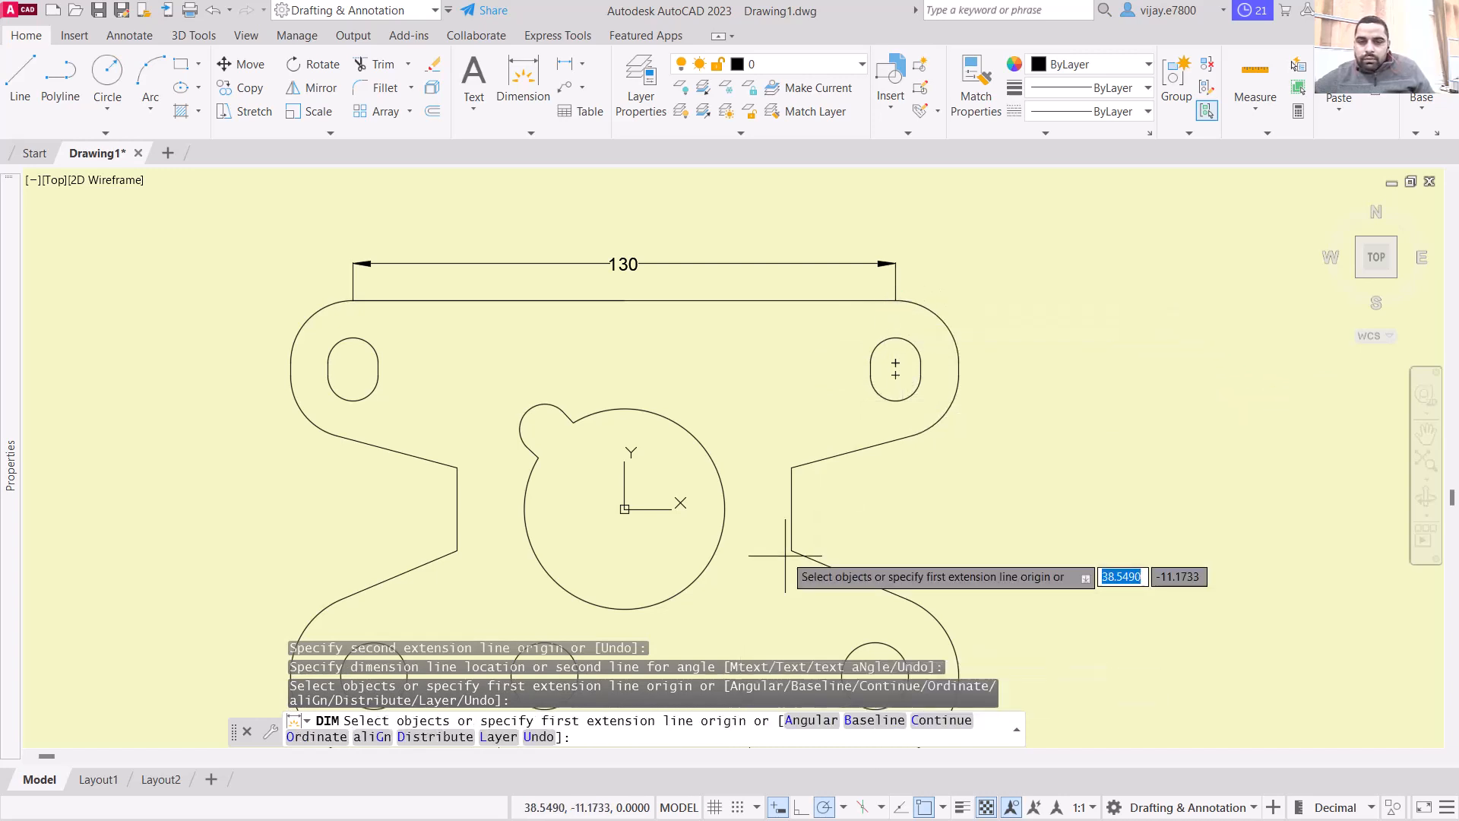
left_click(792, 467)
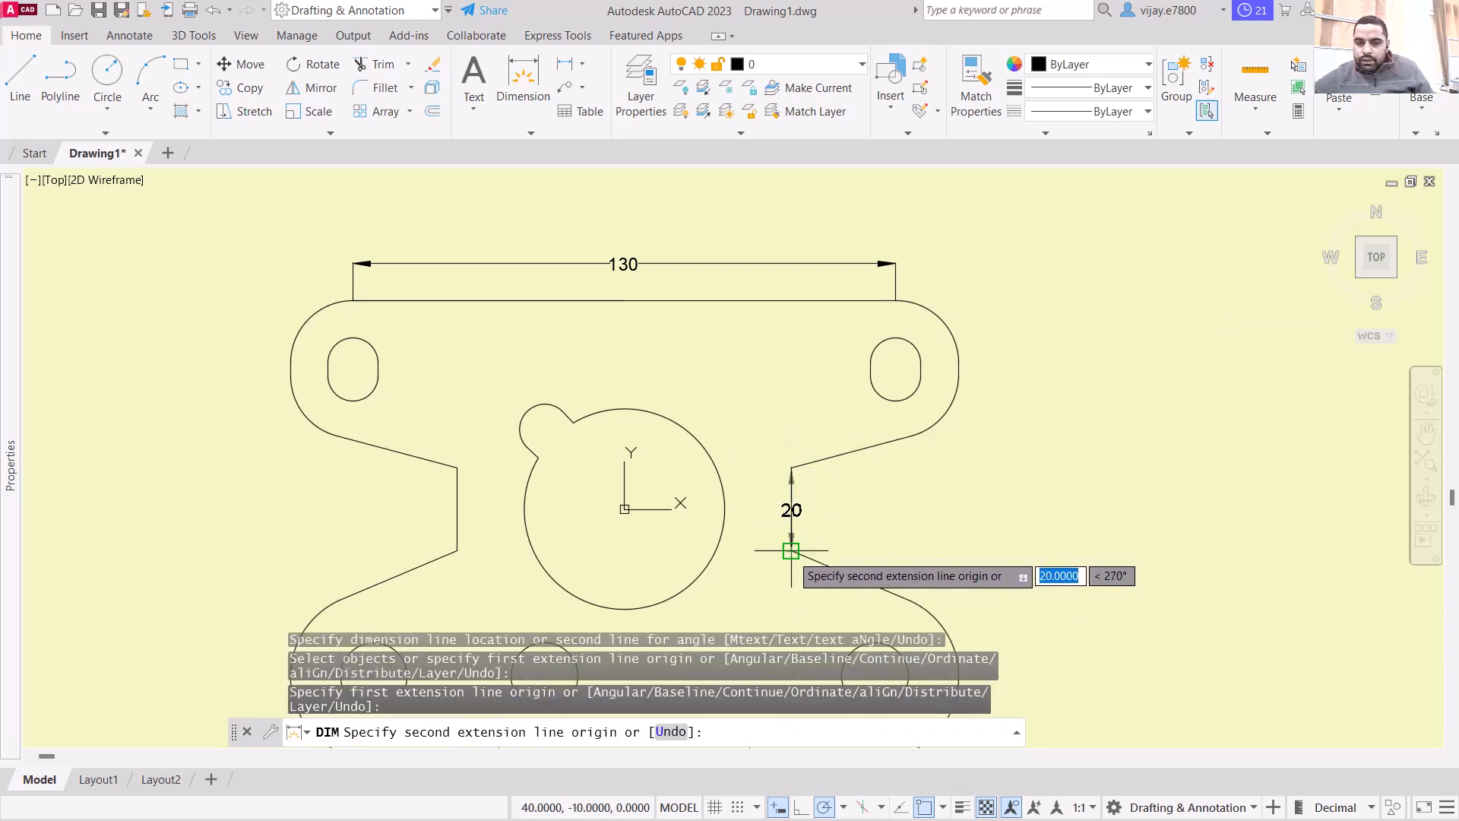
left_click(791, 550)
left_click(1075, 556)
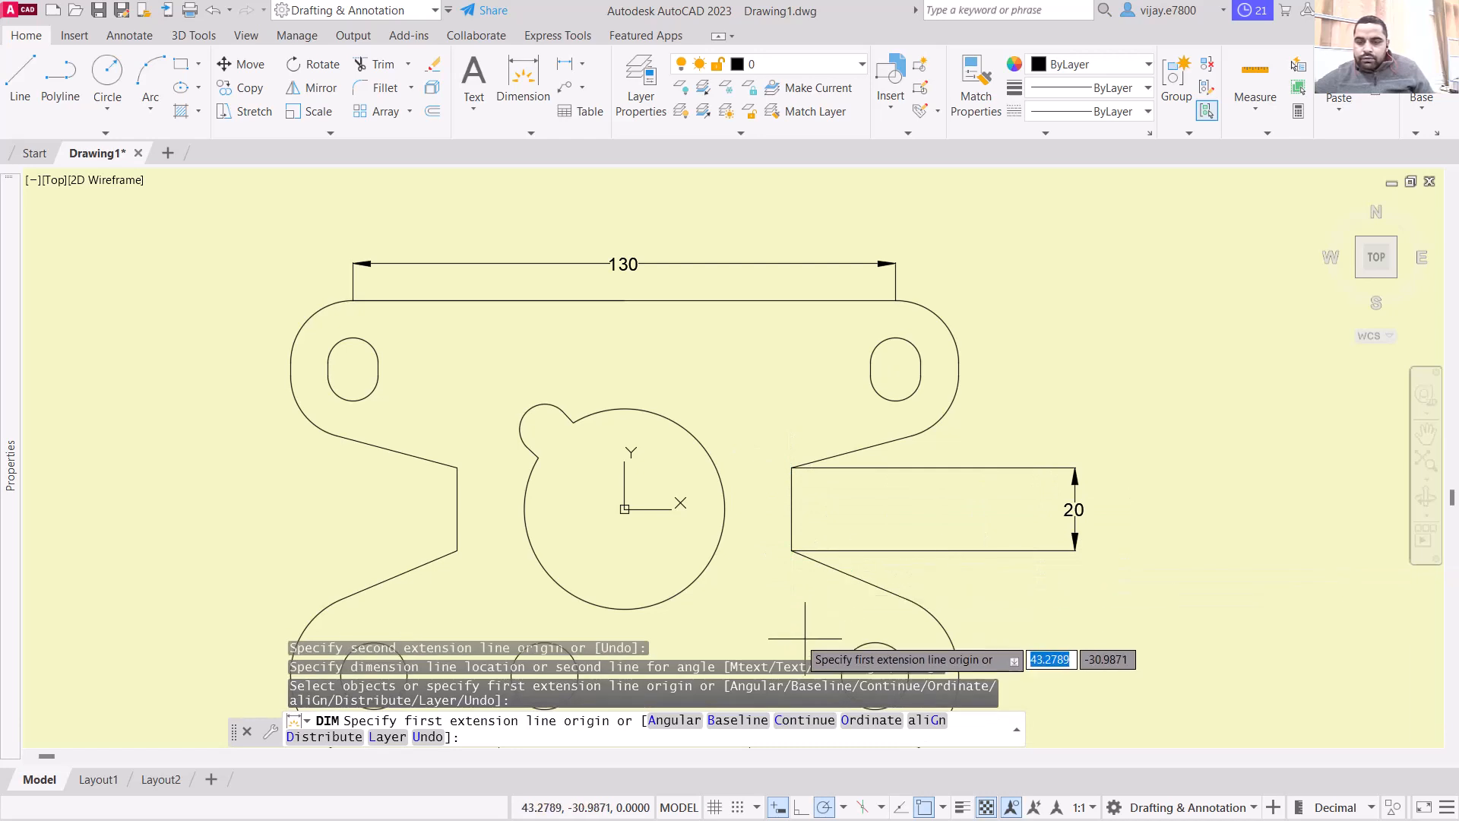
Step: Dimension the depth and the width of the notch in the plate's bottom edge
middle_click_drag(760, 601, 775, 326)
scroll(776, 335, "up", 2)
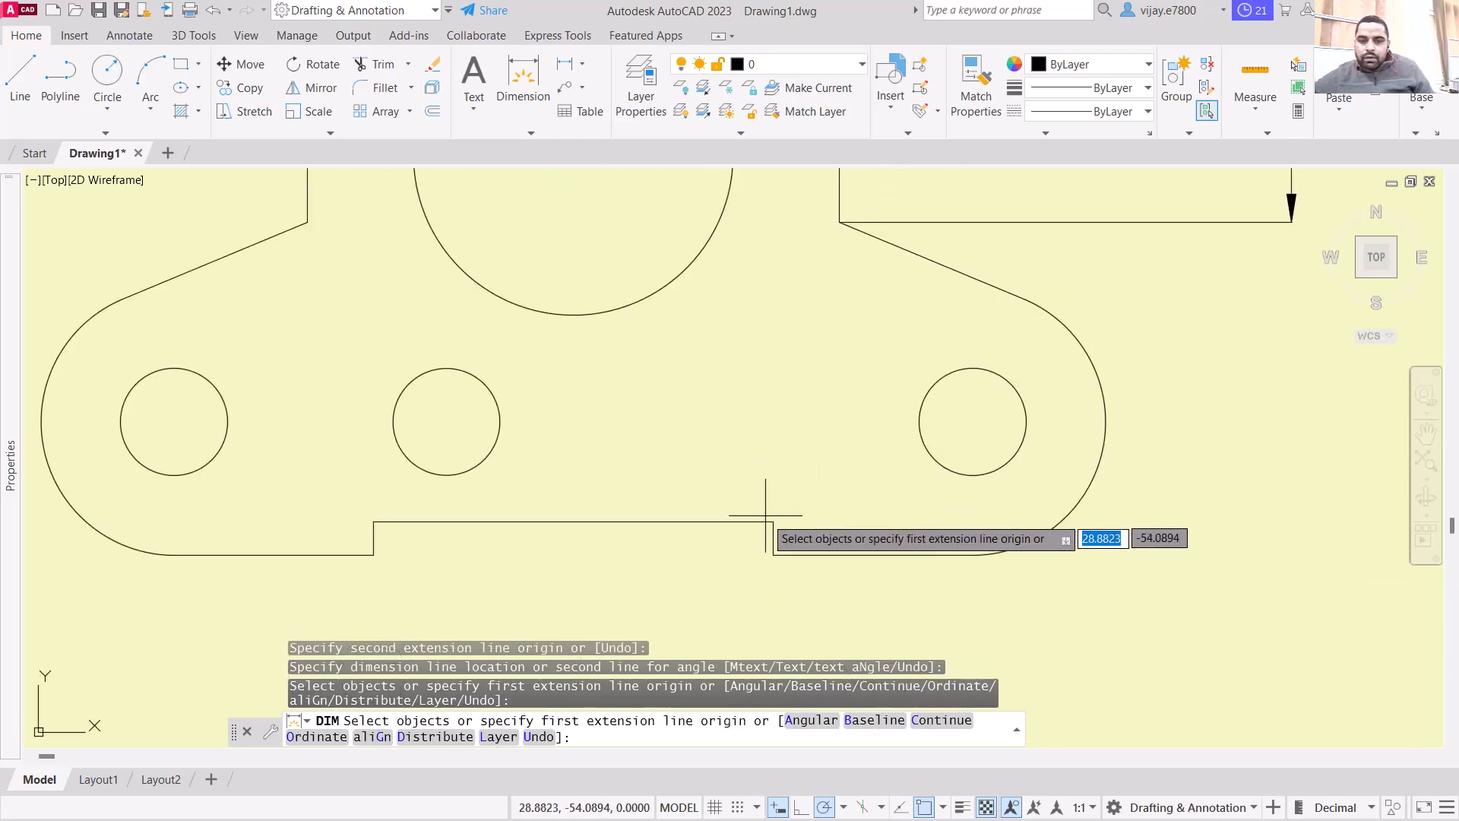
left_click(774, 523)
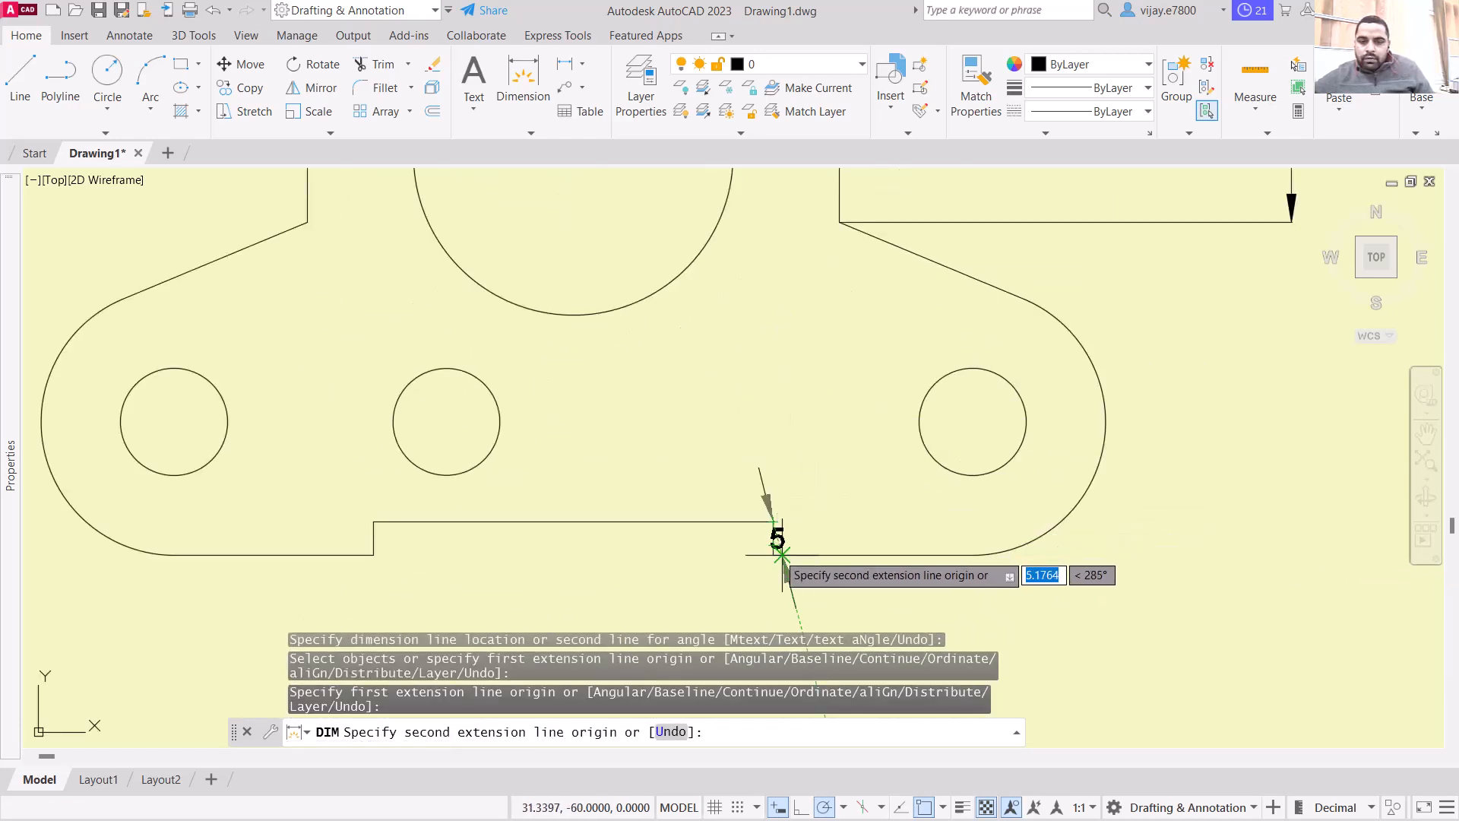
left_click(773, 555)
left_click(832, 555)
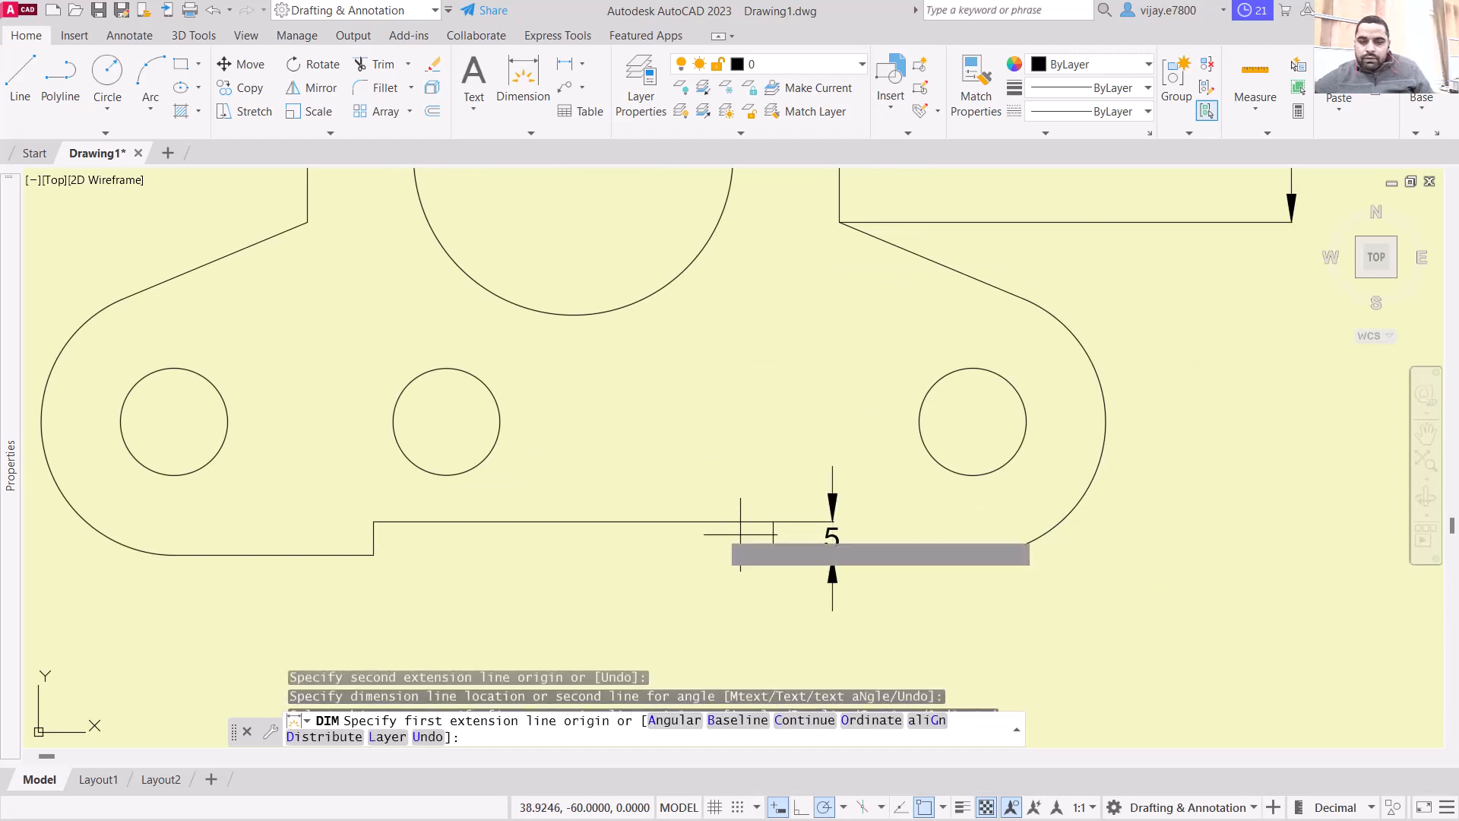
left_click(774, 522)
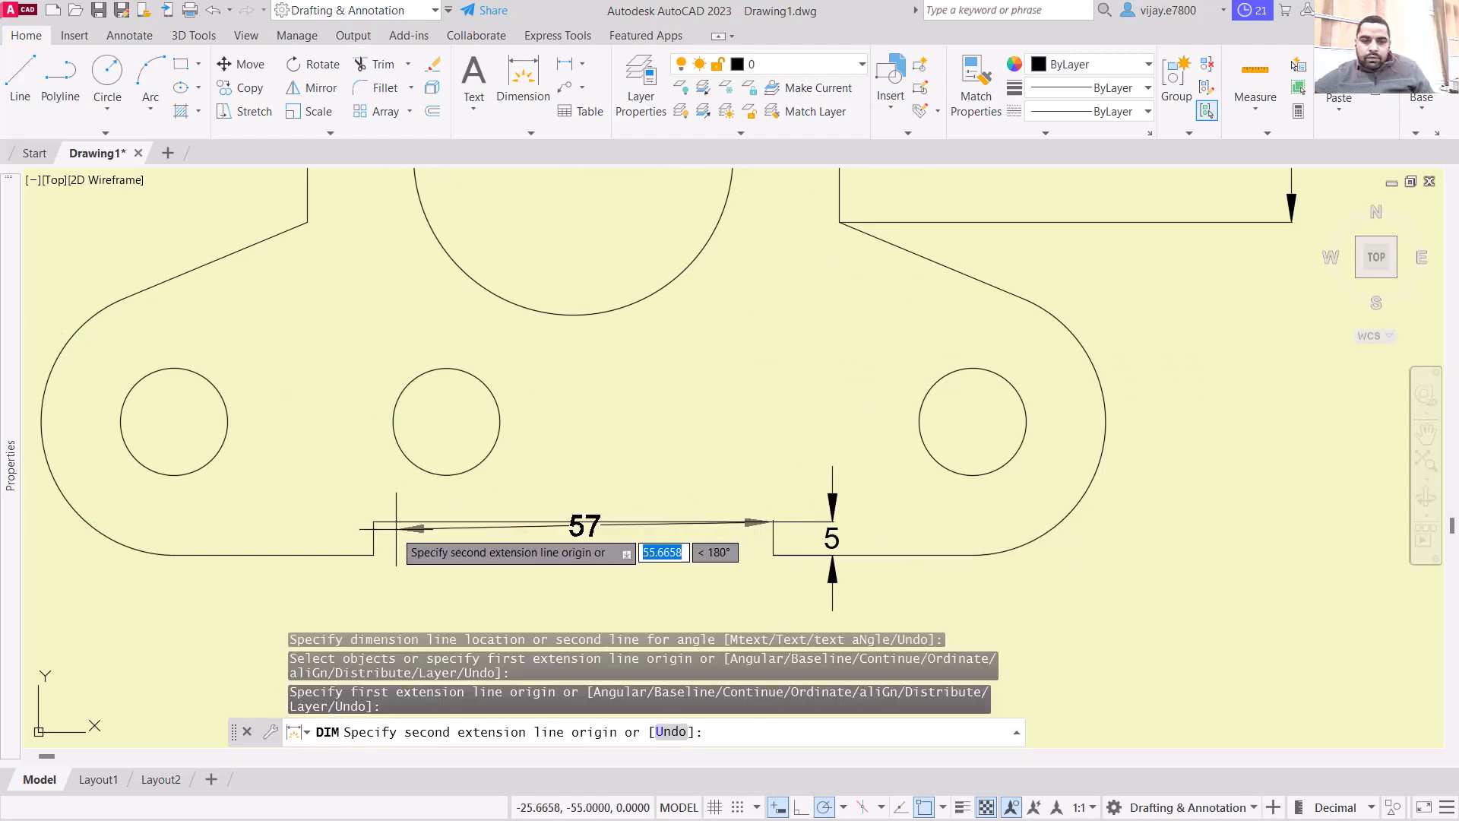
left_click(374, 522)
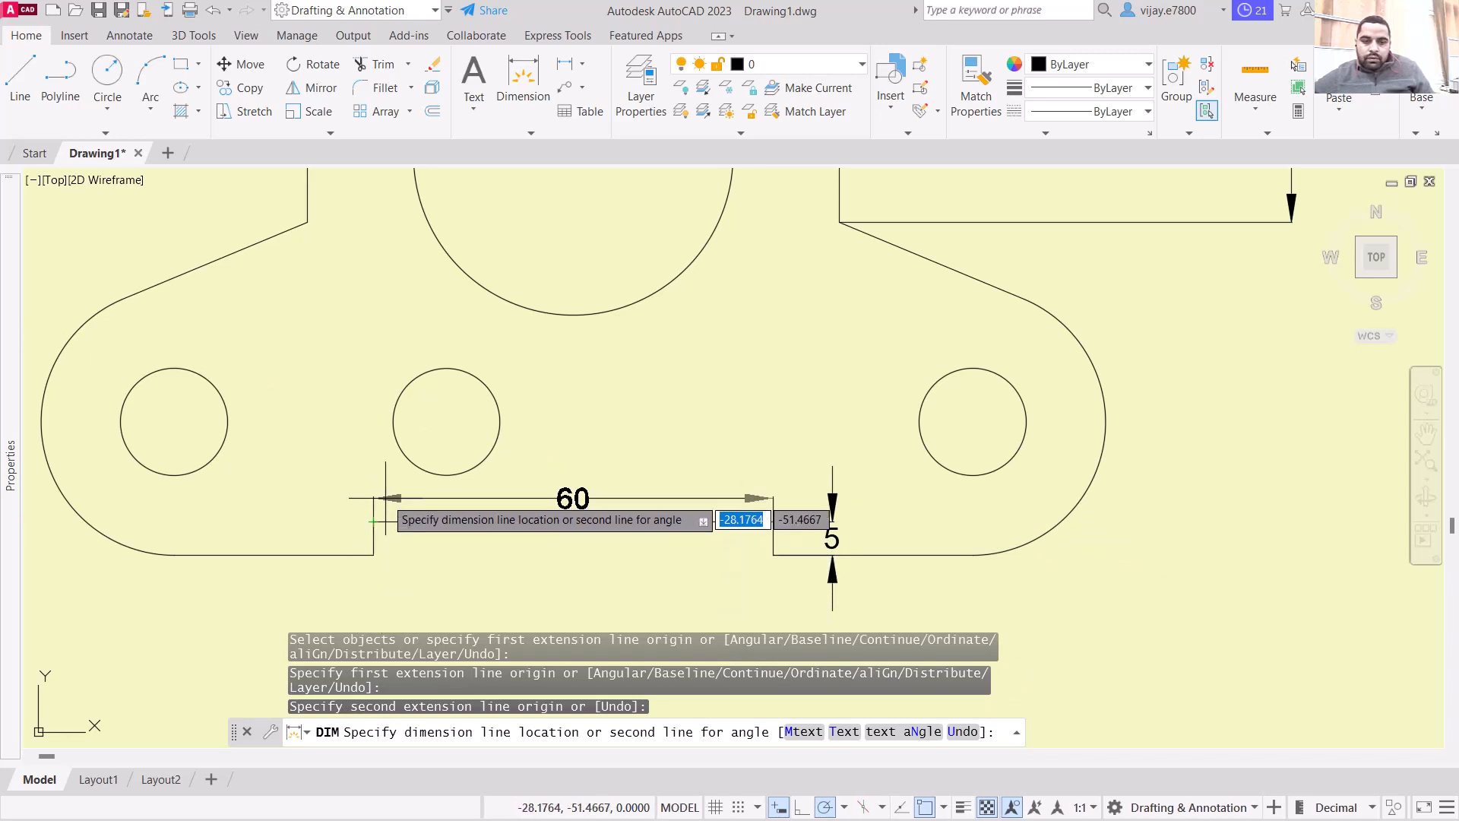
left_click(386, 498)
Step: Dimension the straight bottom edges on both sides of the notch, placing both dimensions below the plate
mouse_move(380, 560)
middle_mouse_down()
mouse_move(623, 463)
mouse_move(648, 428)
middle_mouse_up()
left_click(633, 413)
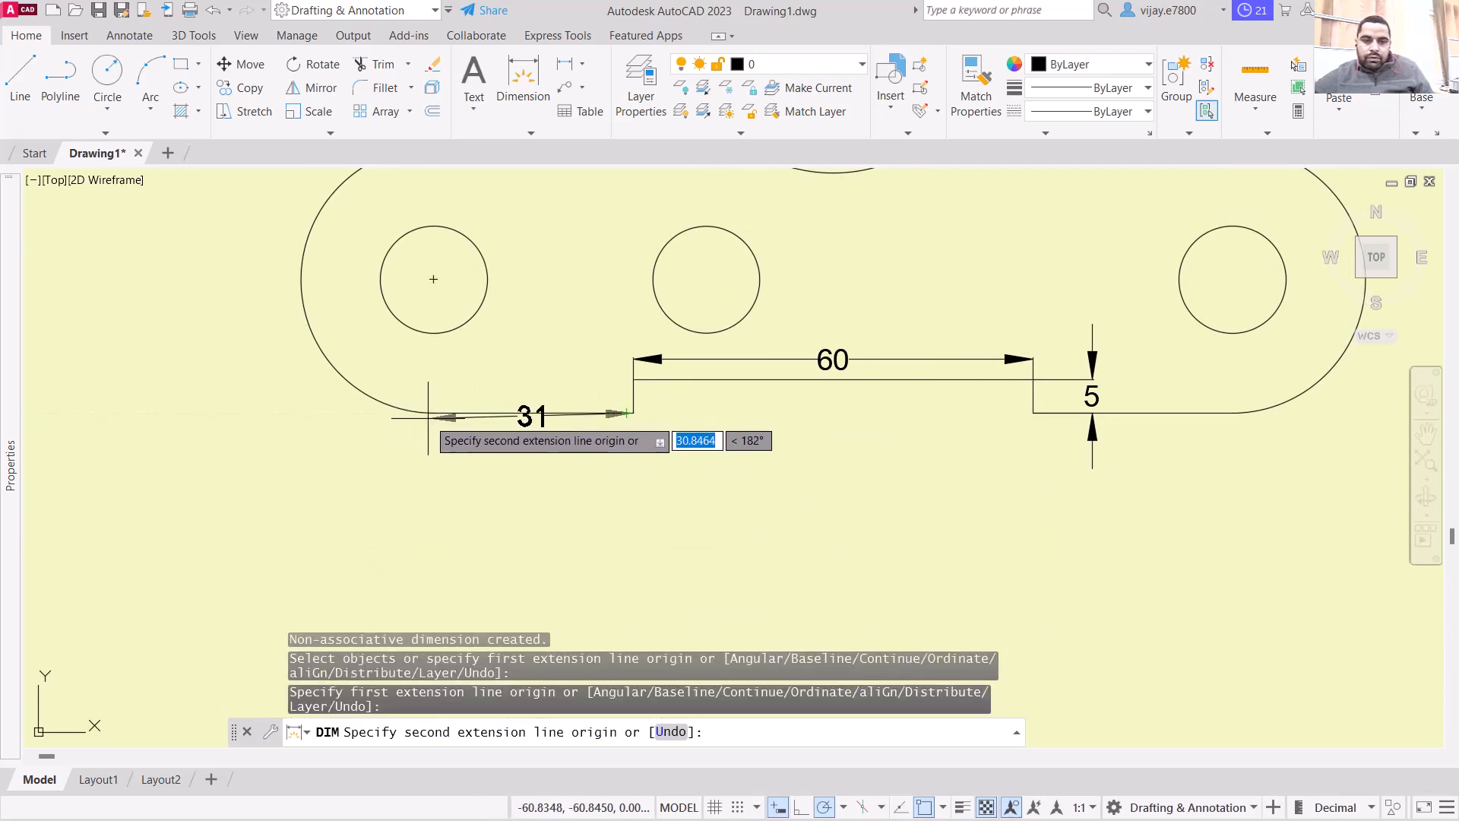
left_click(434, 413)
left_click(471, 472)
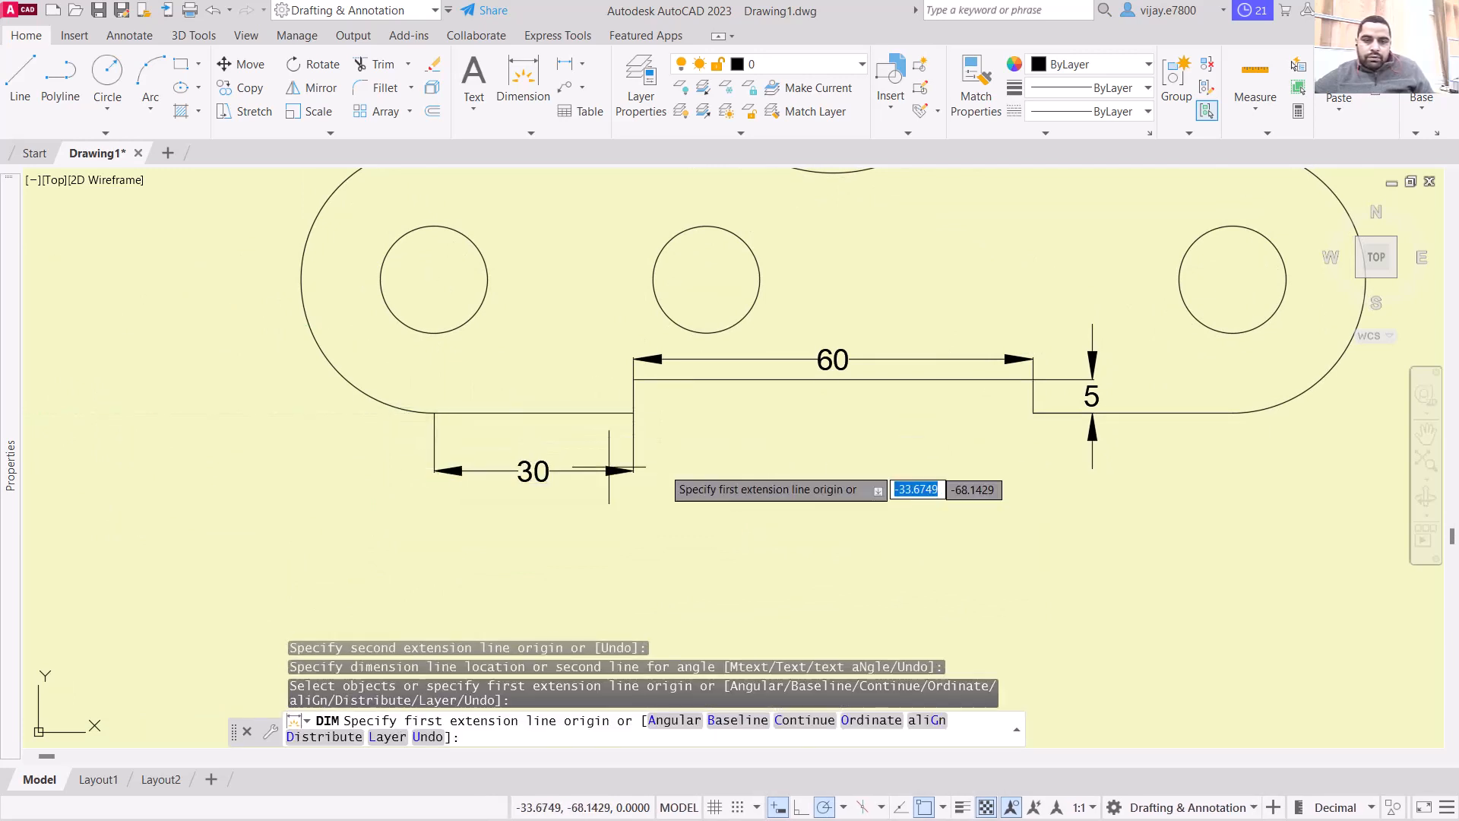
left_click(1033, 413)
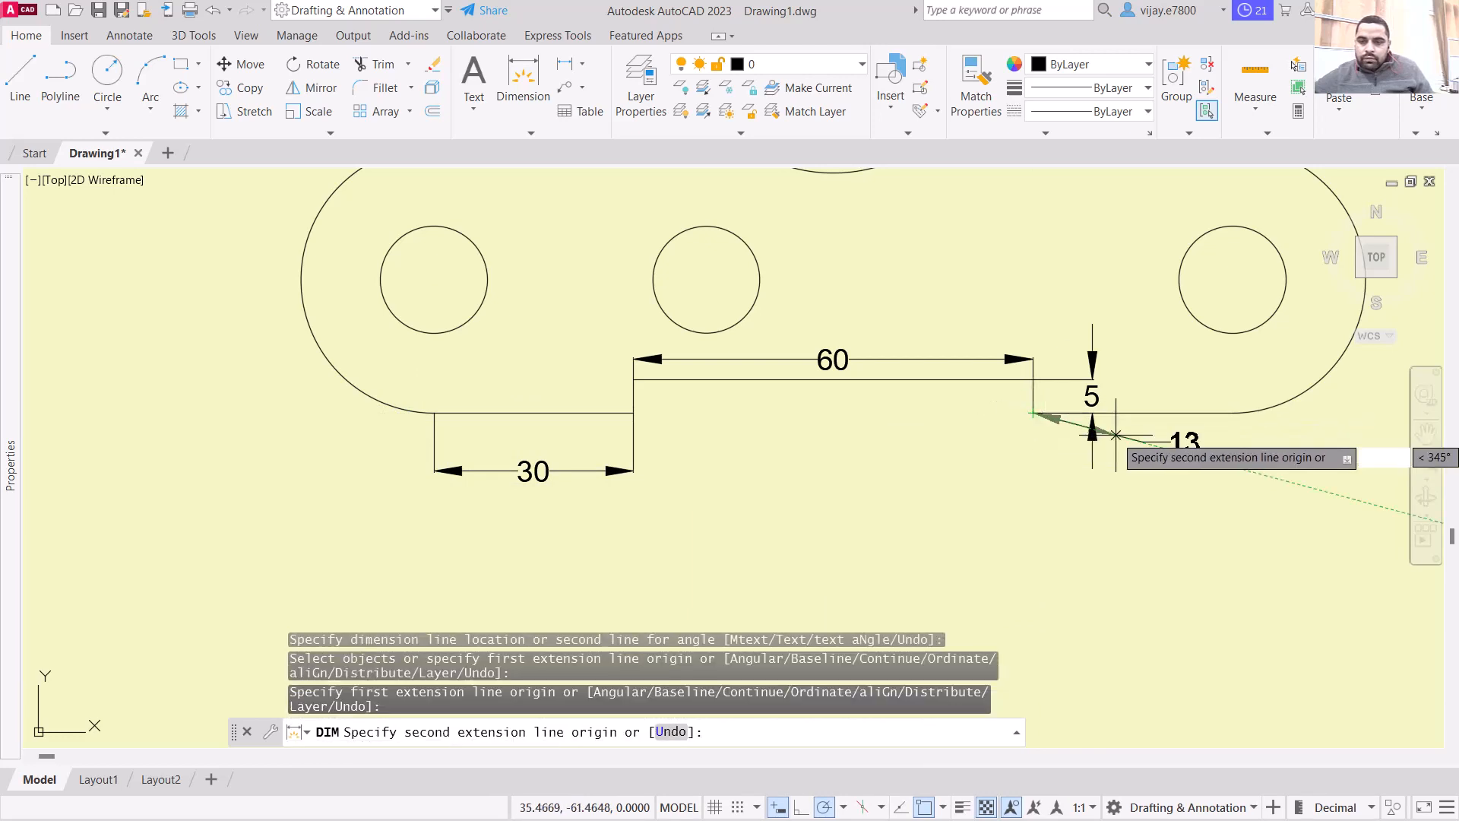
left_click(1233, 413)
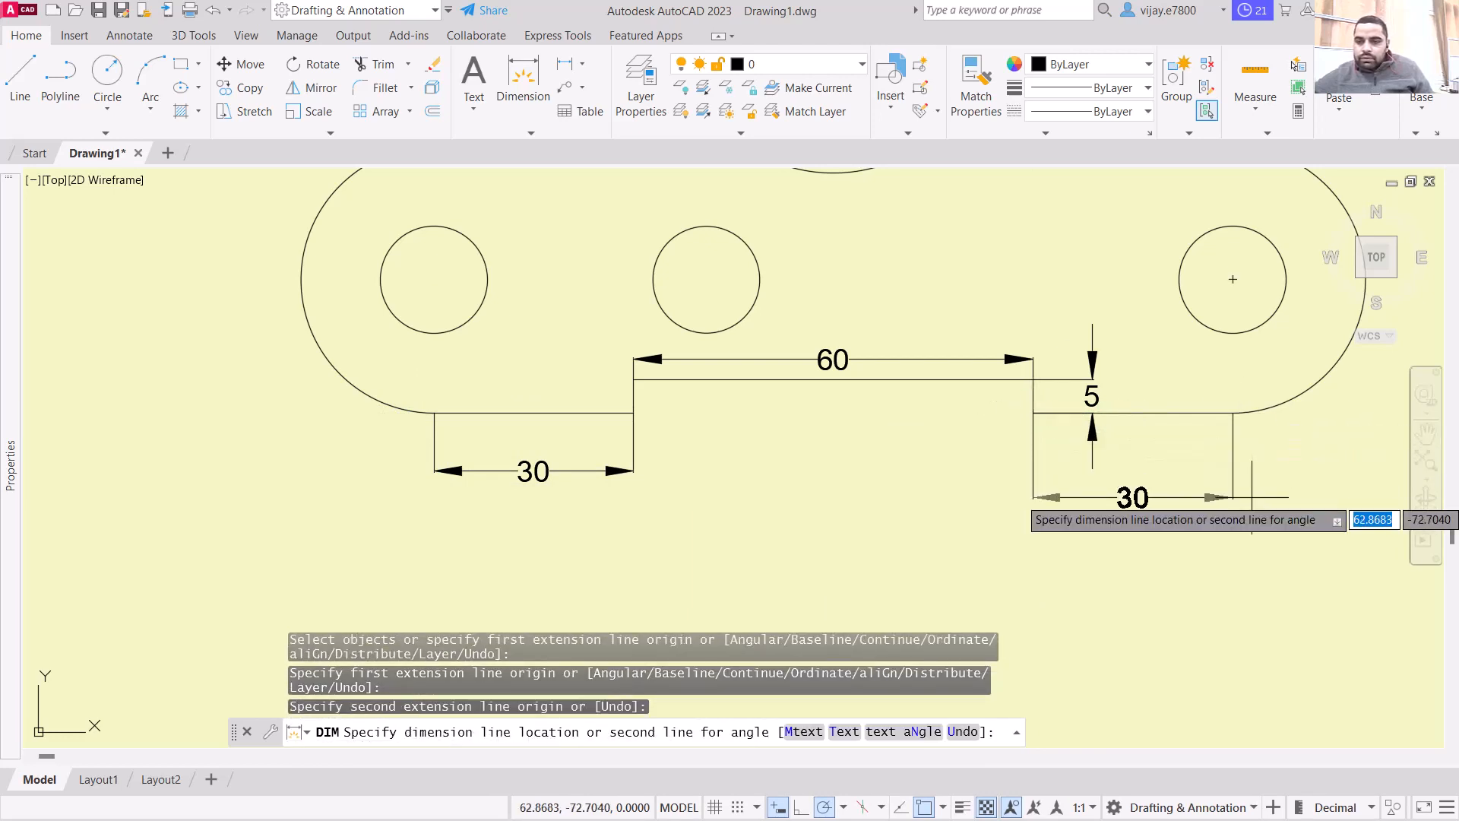
left_click(1035, 468)
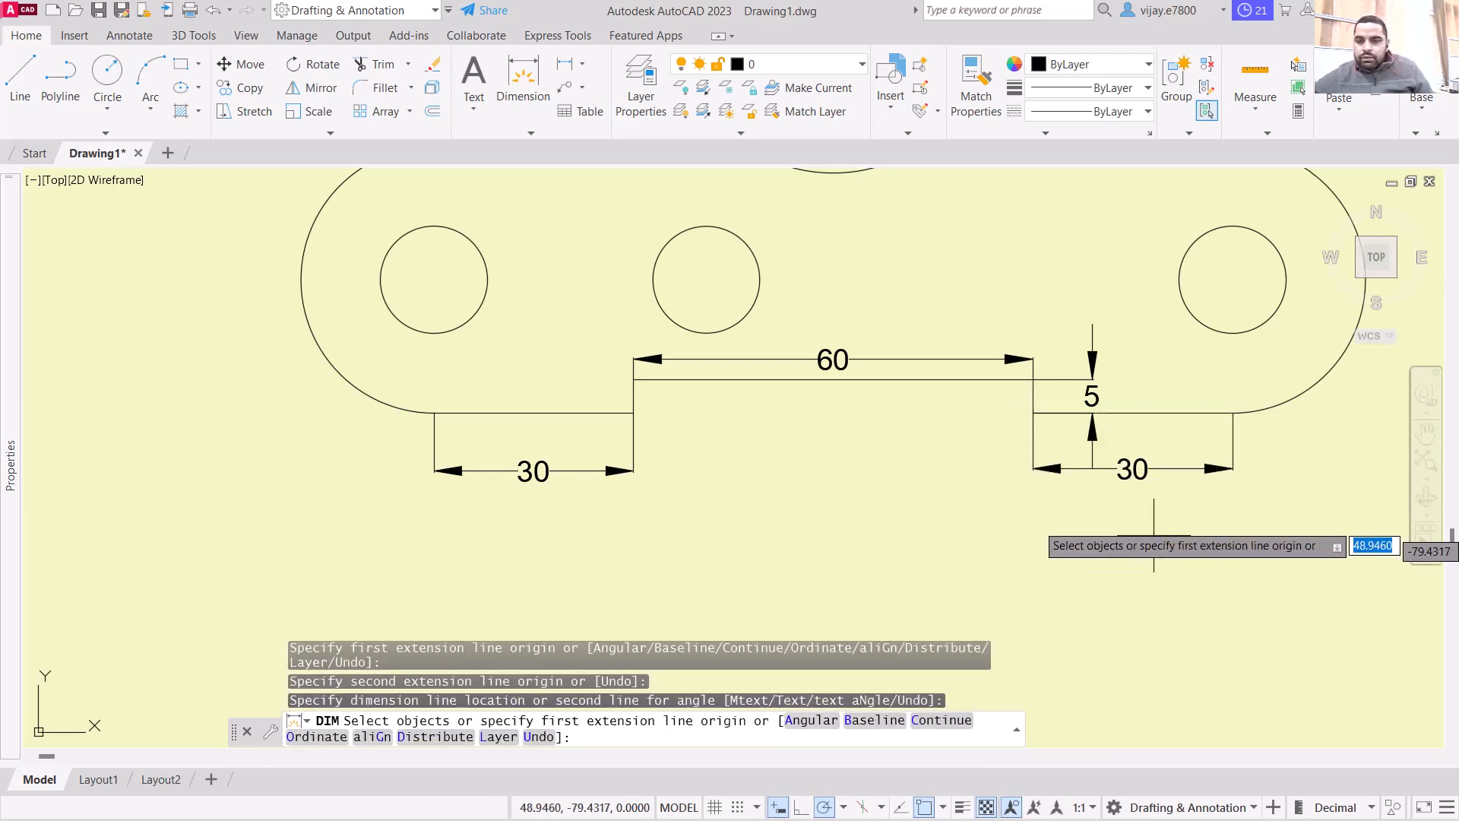
Step: Add diameter dimensions to the lower left and lower right holes, with the text placed outside the plate
scroll(1140, 517, "down", 2)
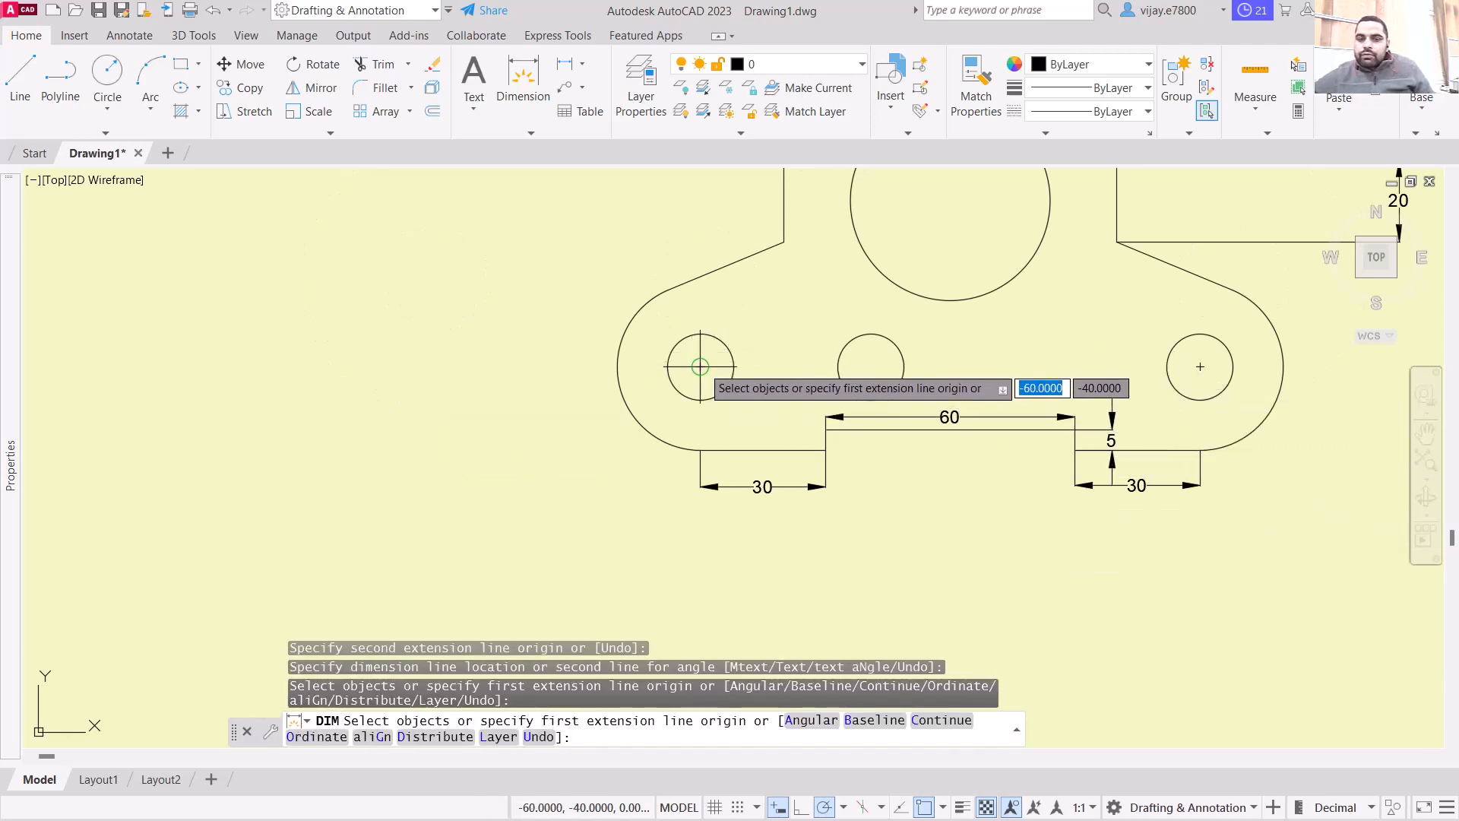
left_click(728, 348)
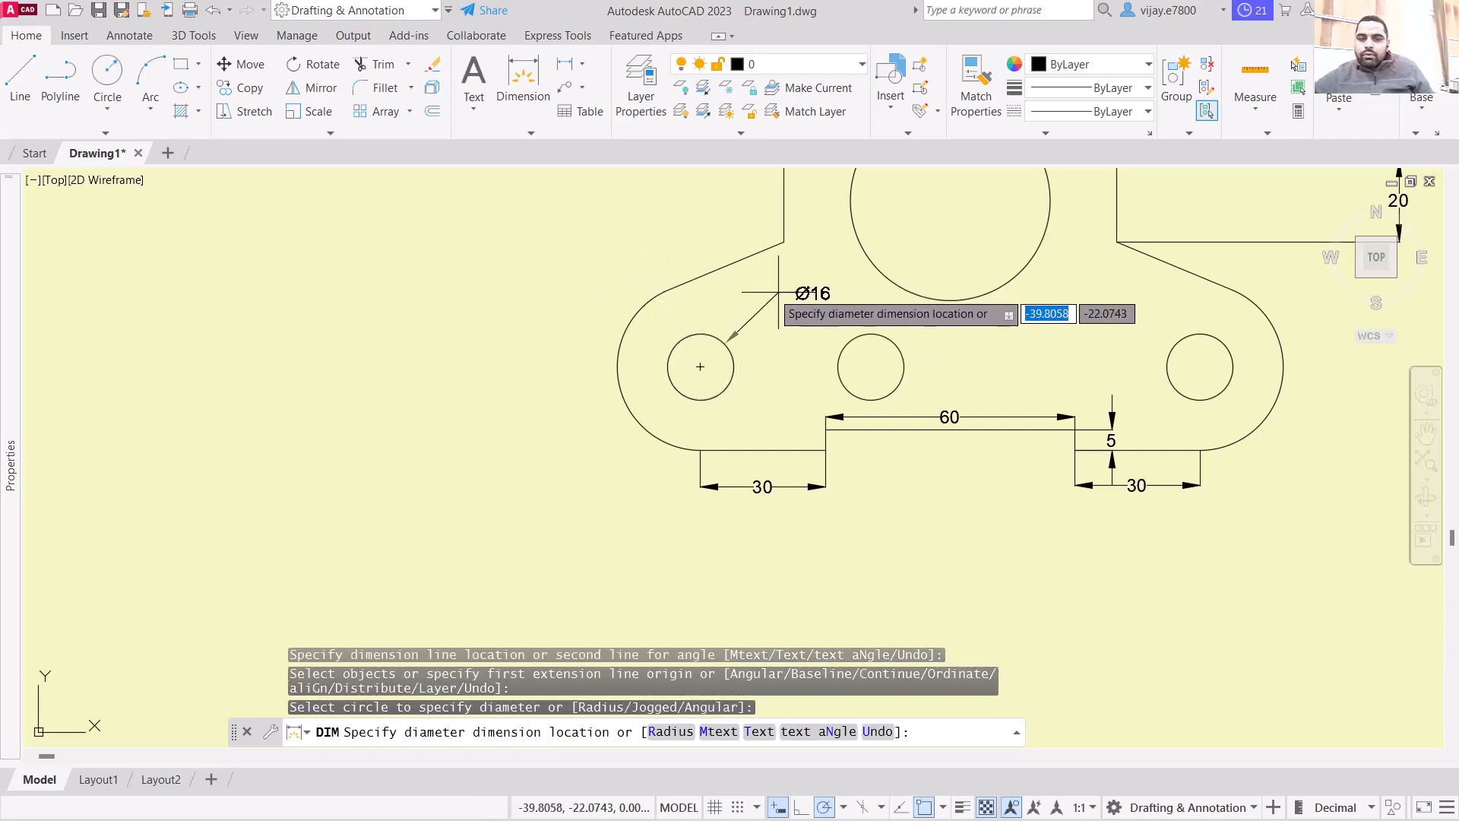
left_click(589, 264)
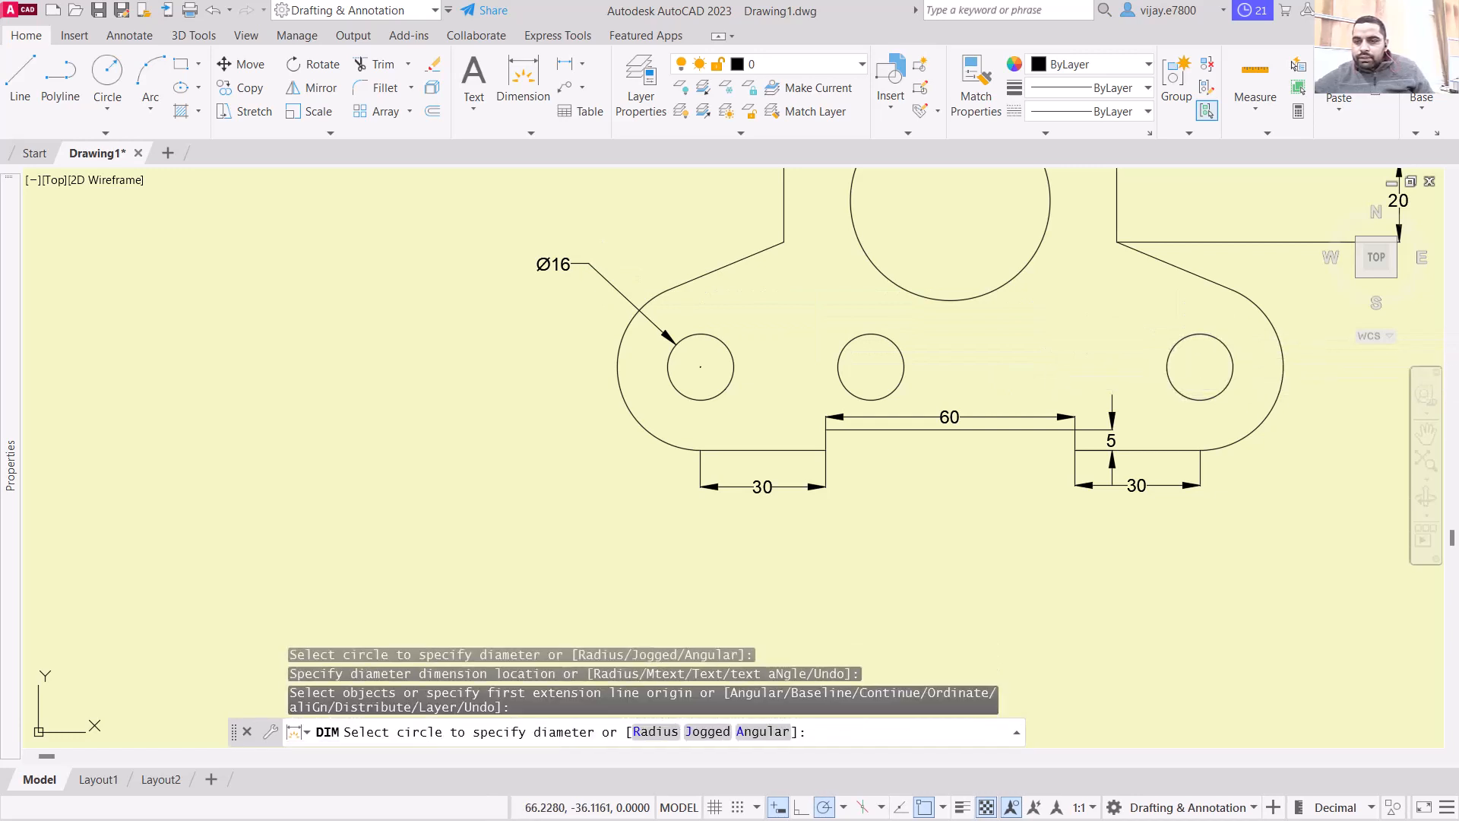
left_click(1228, 352)
left_click(1309, 323)
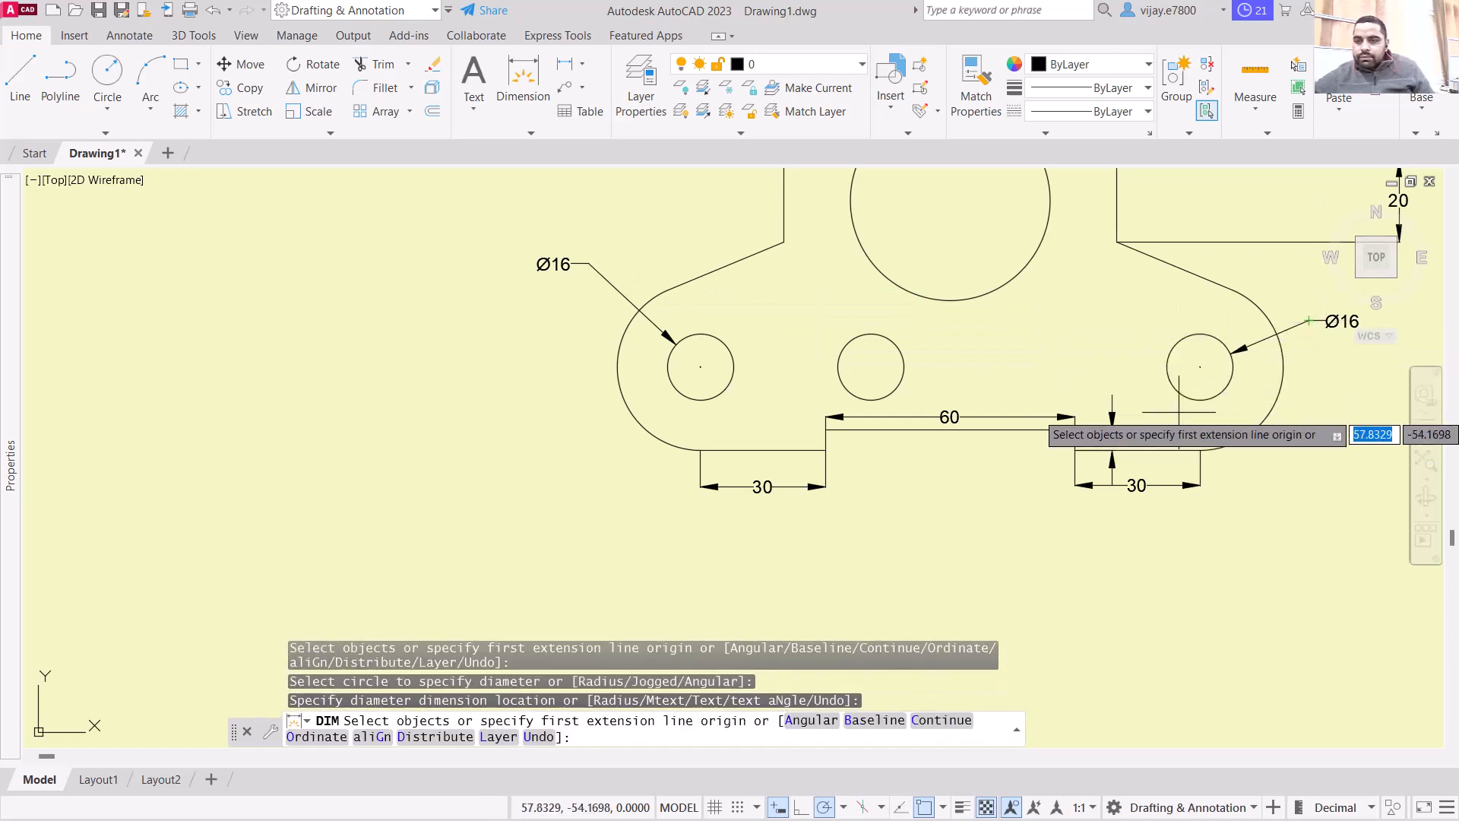
Step: Add a radius dimension to the plate's lower right outer arc and a diameter dimension to the lower middle hole
left_click(1283, 367)
left_click(1372, 361)
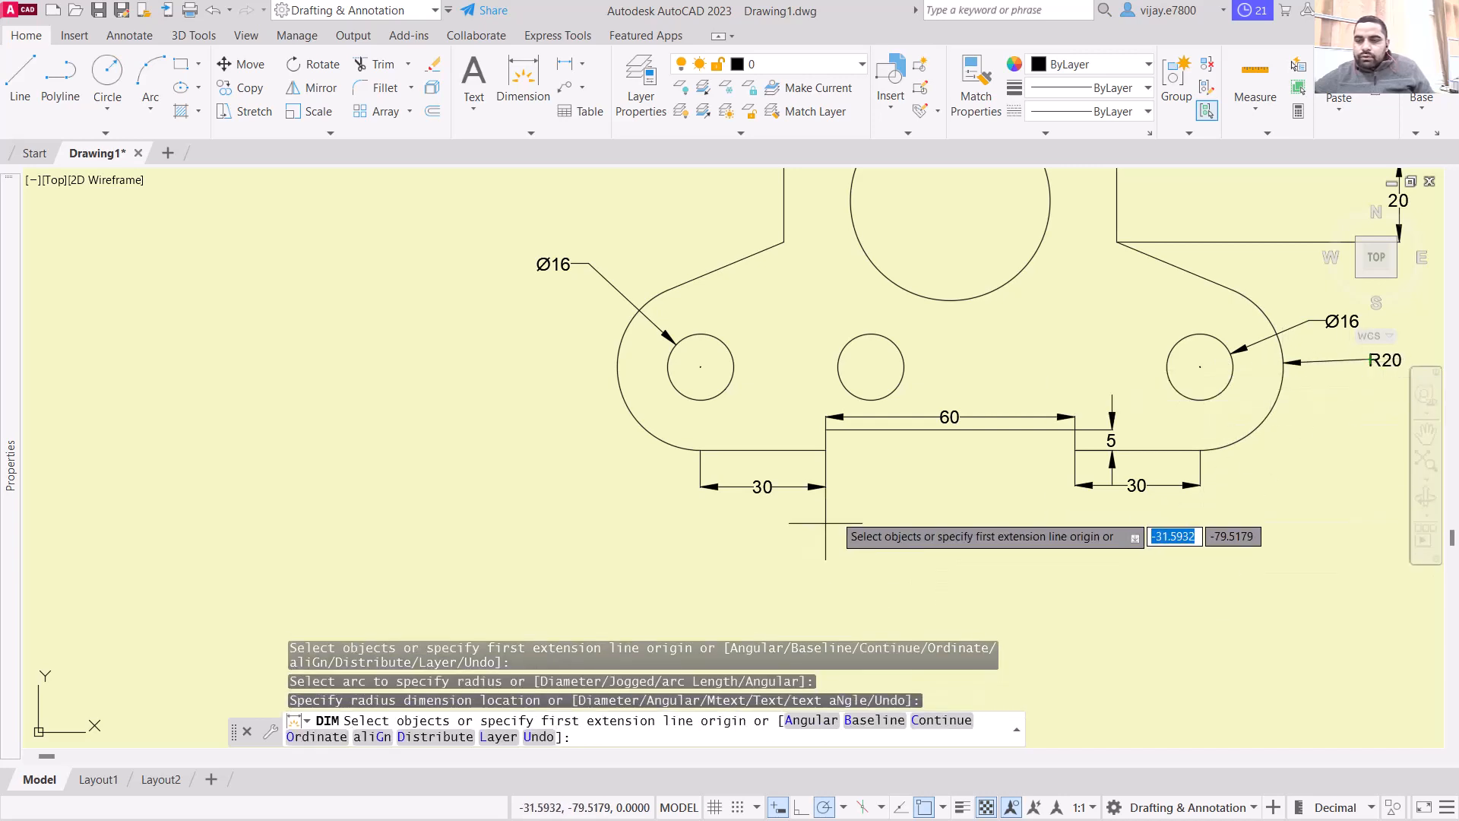
scroll(860, 499, "down", 2)
scroll(929, 442, "up", 2)
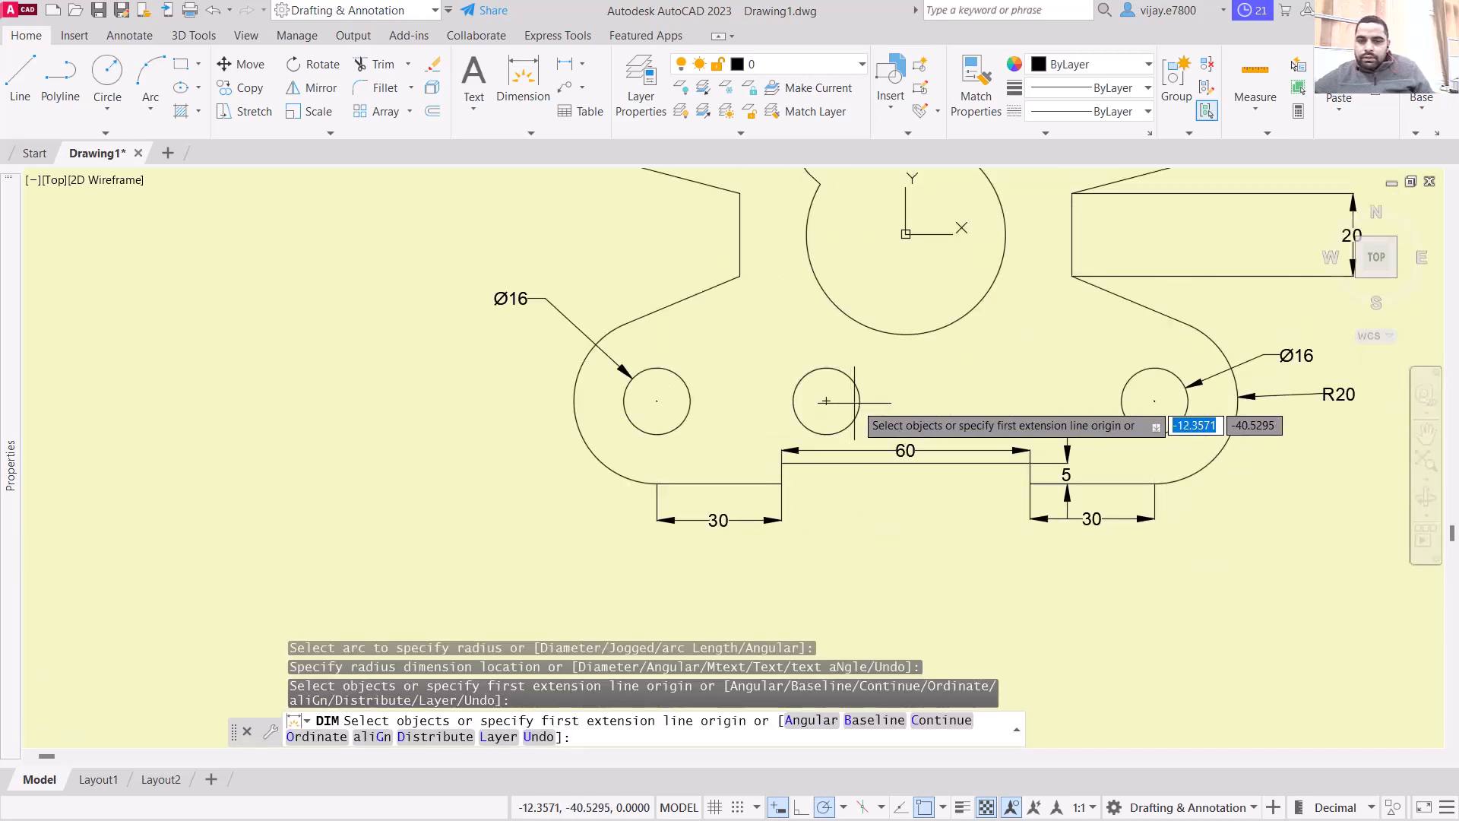
left_click(858, 384)
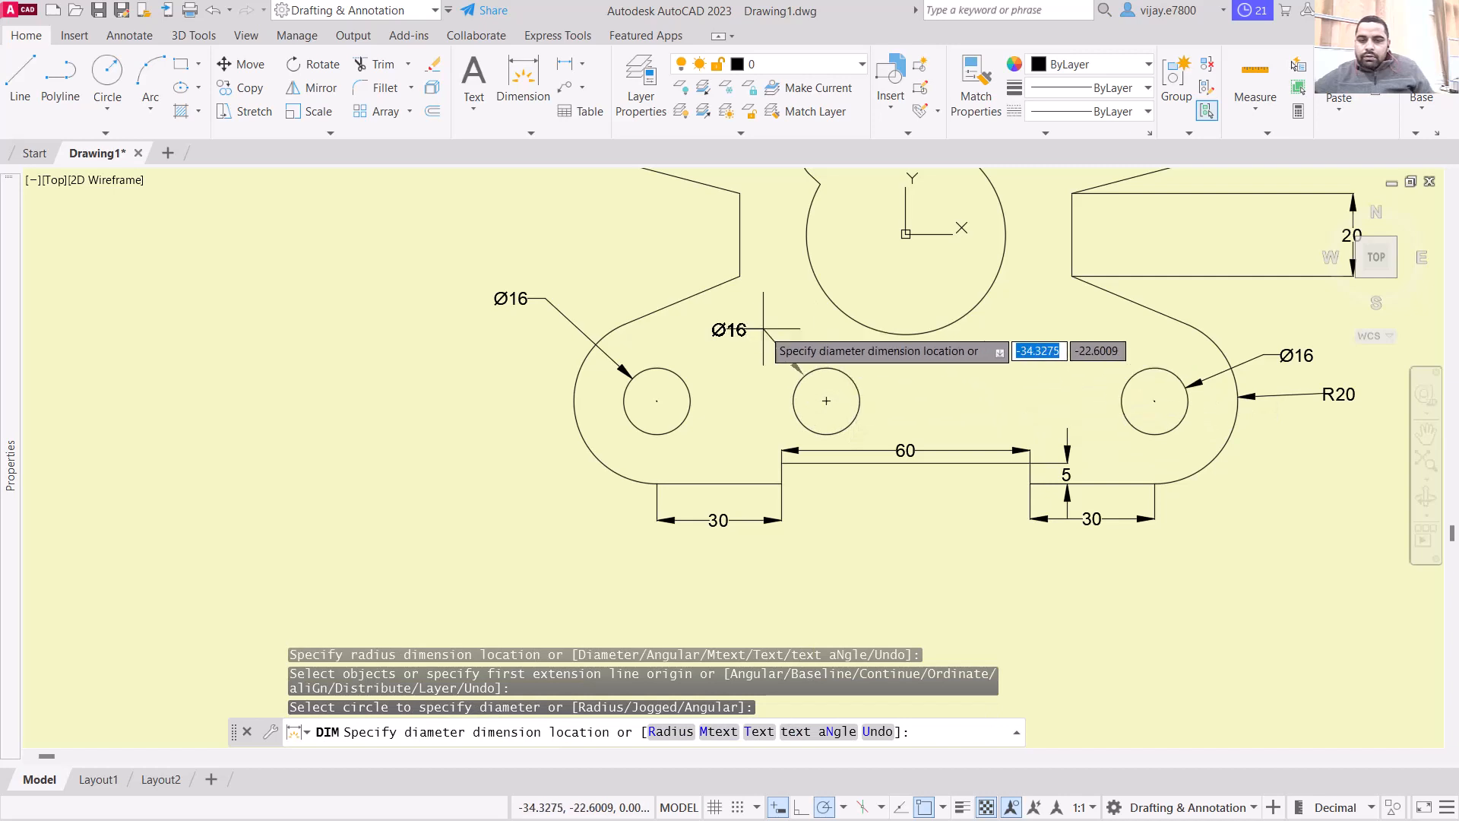
left_click(646, 277)
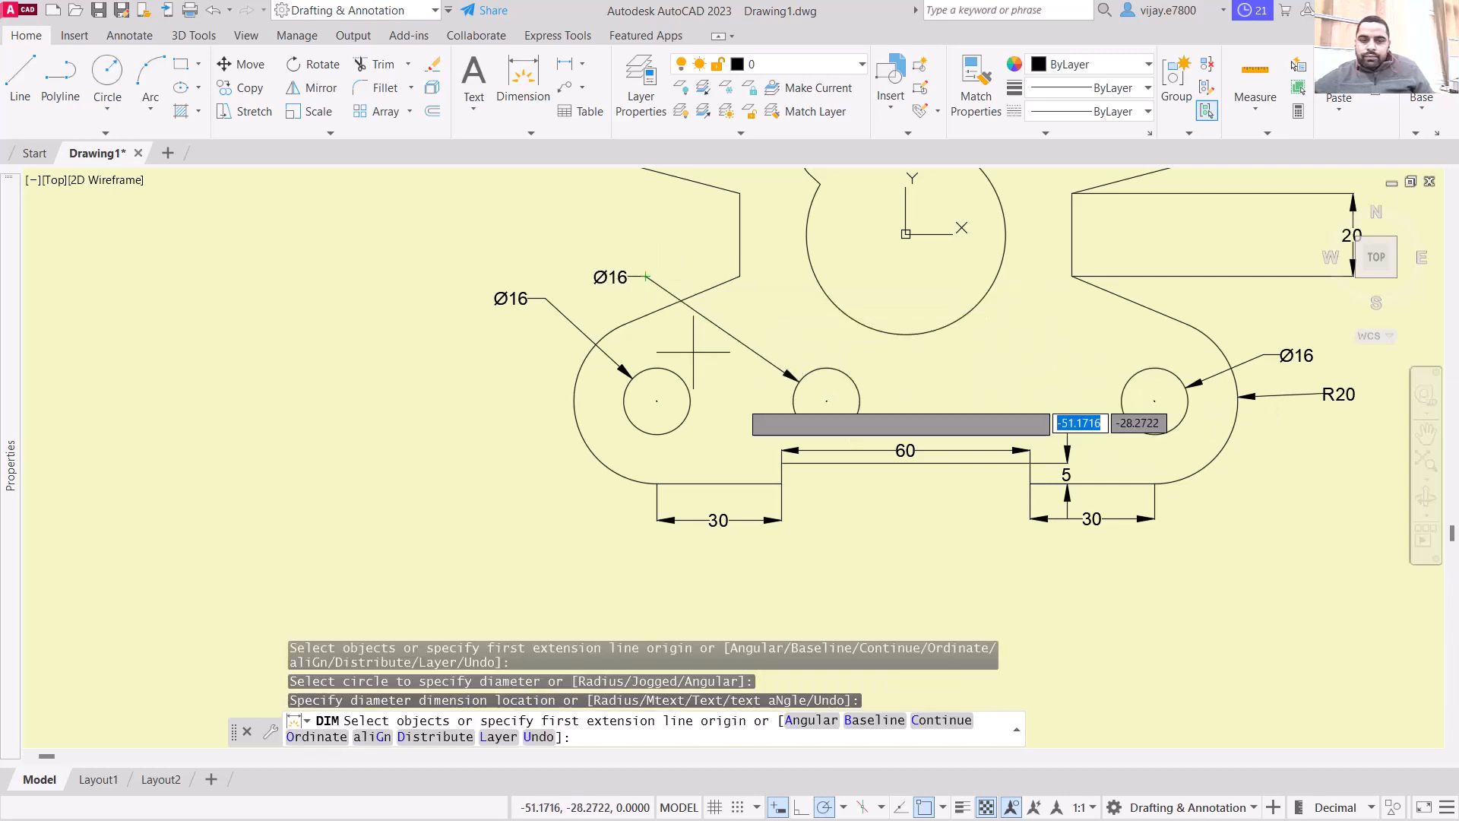
Step: Add a radius dimension to the plate's lower left outer arc, with the text placed outside the plate
scroll(576, 448, "up", 2)
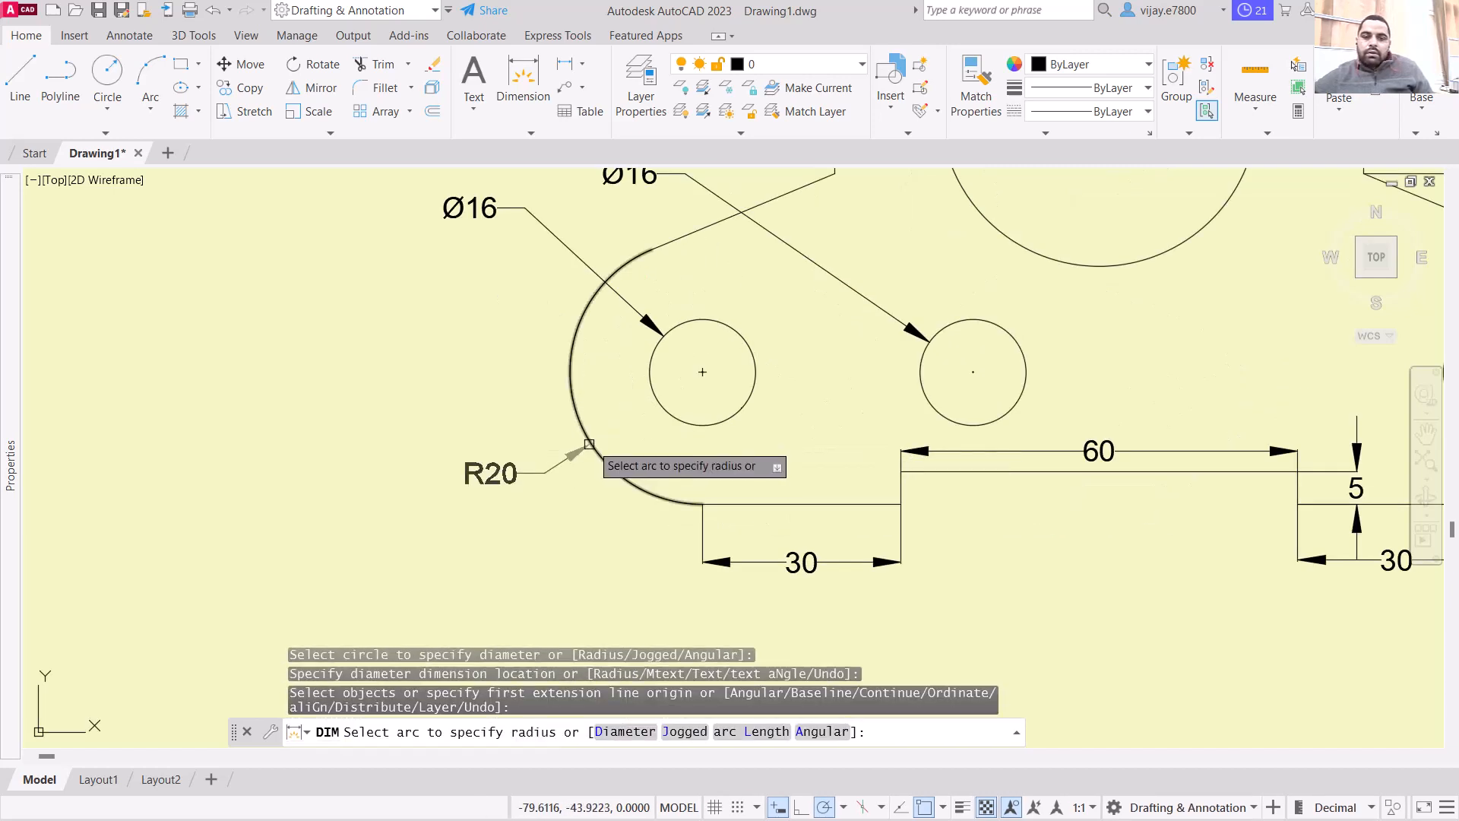
left_click(592, 443)
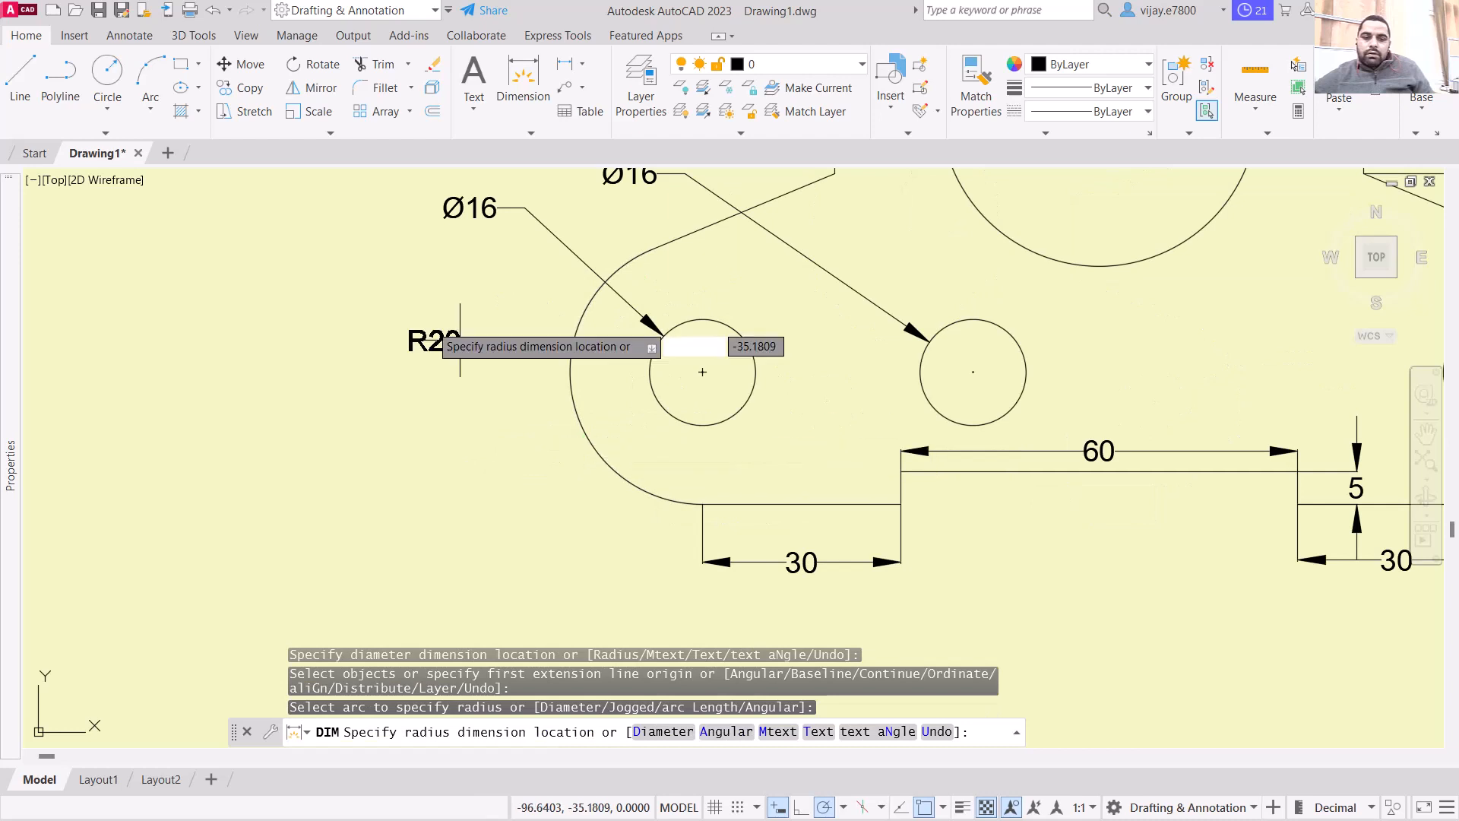
left_click(389, 273)
scroll(703, 392, "down", 2)
scroll(874, 296, "down", 2)
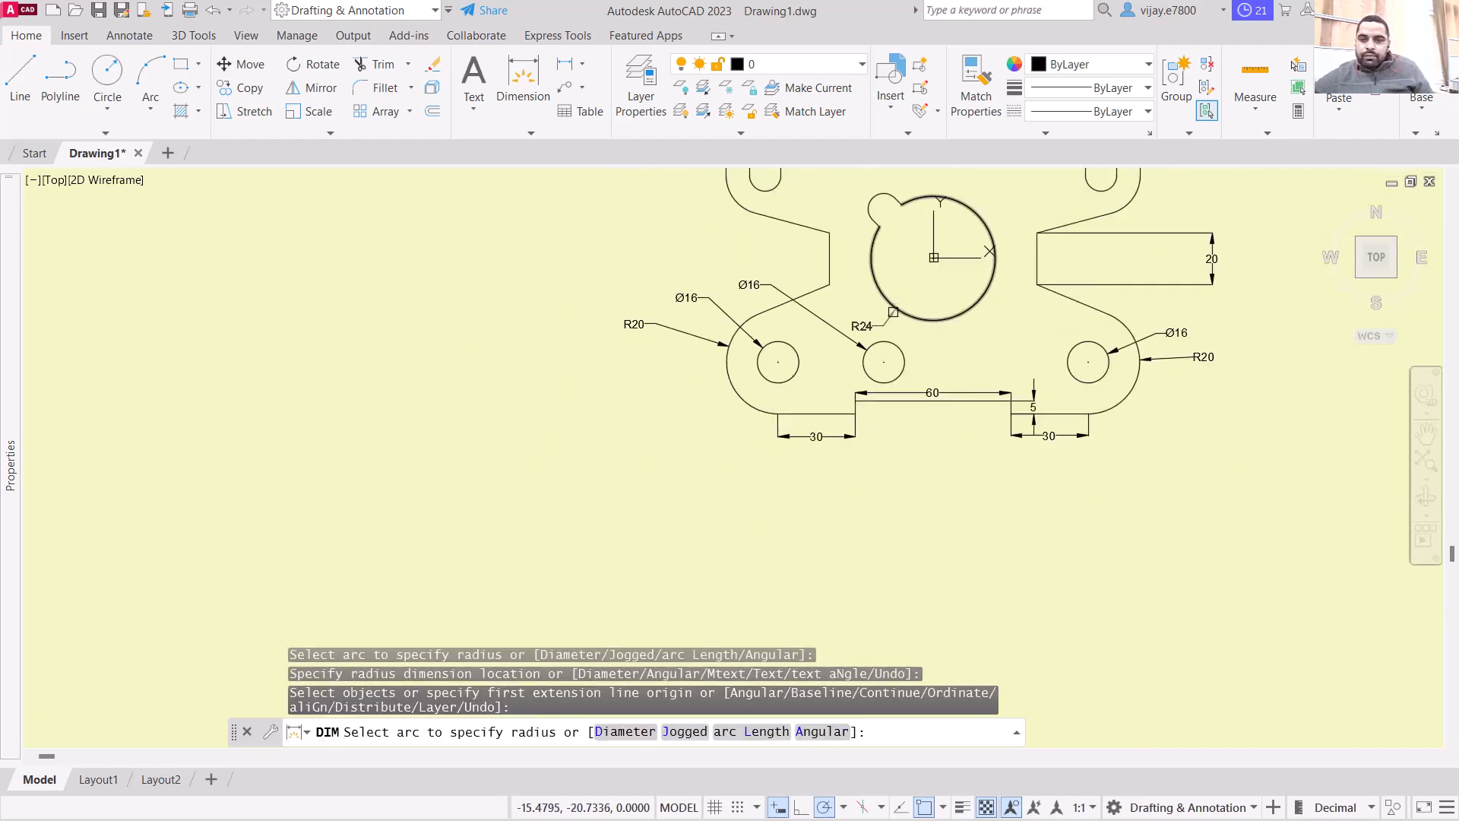
middle_click_drag(900, 315, 873, 416)
left_click(851, 355)
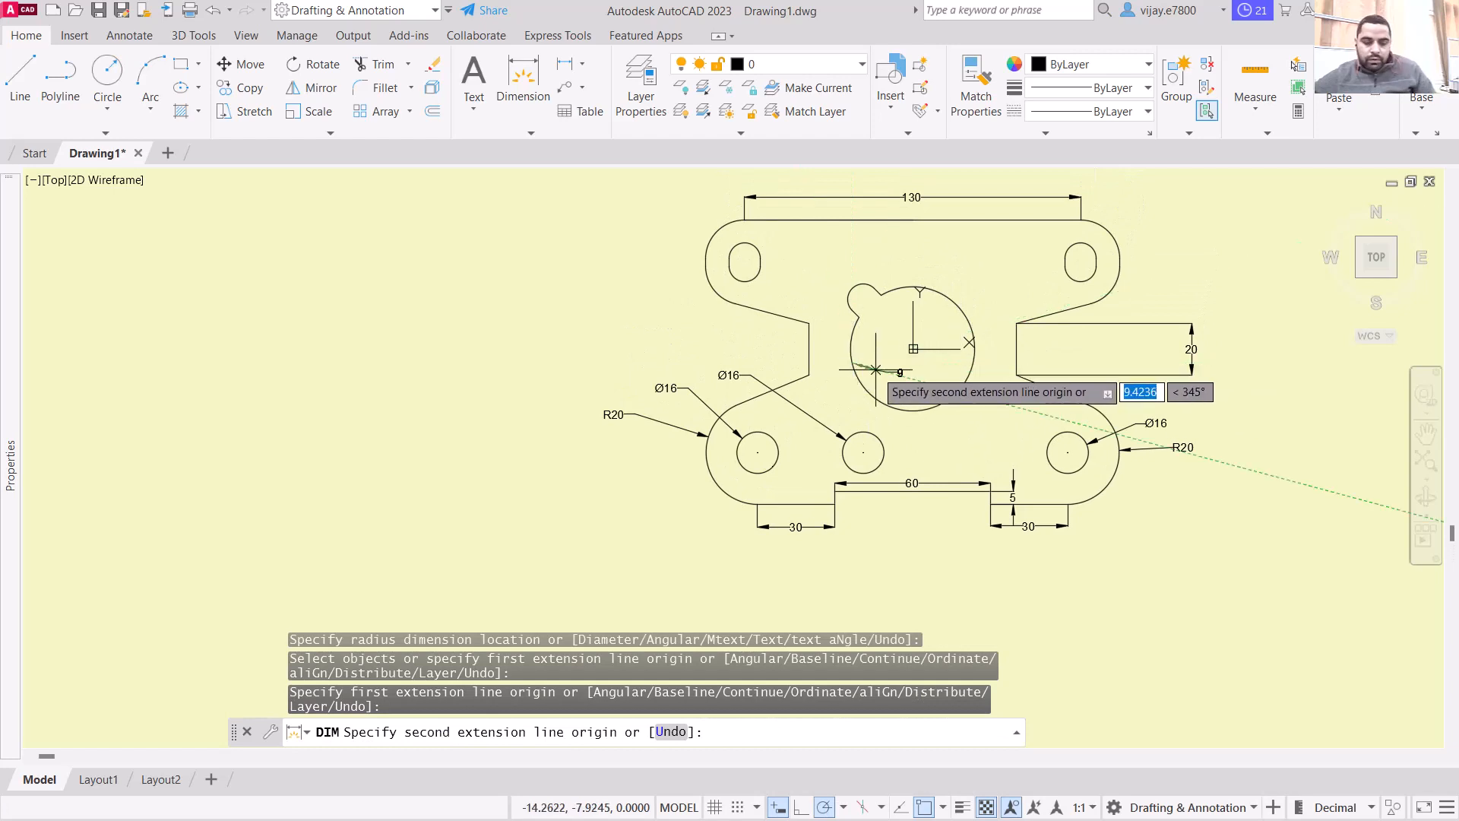
key("Escape")
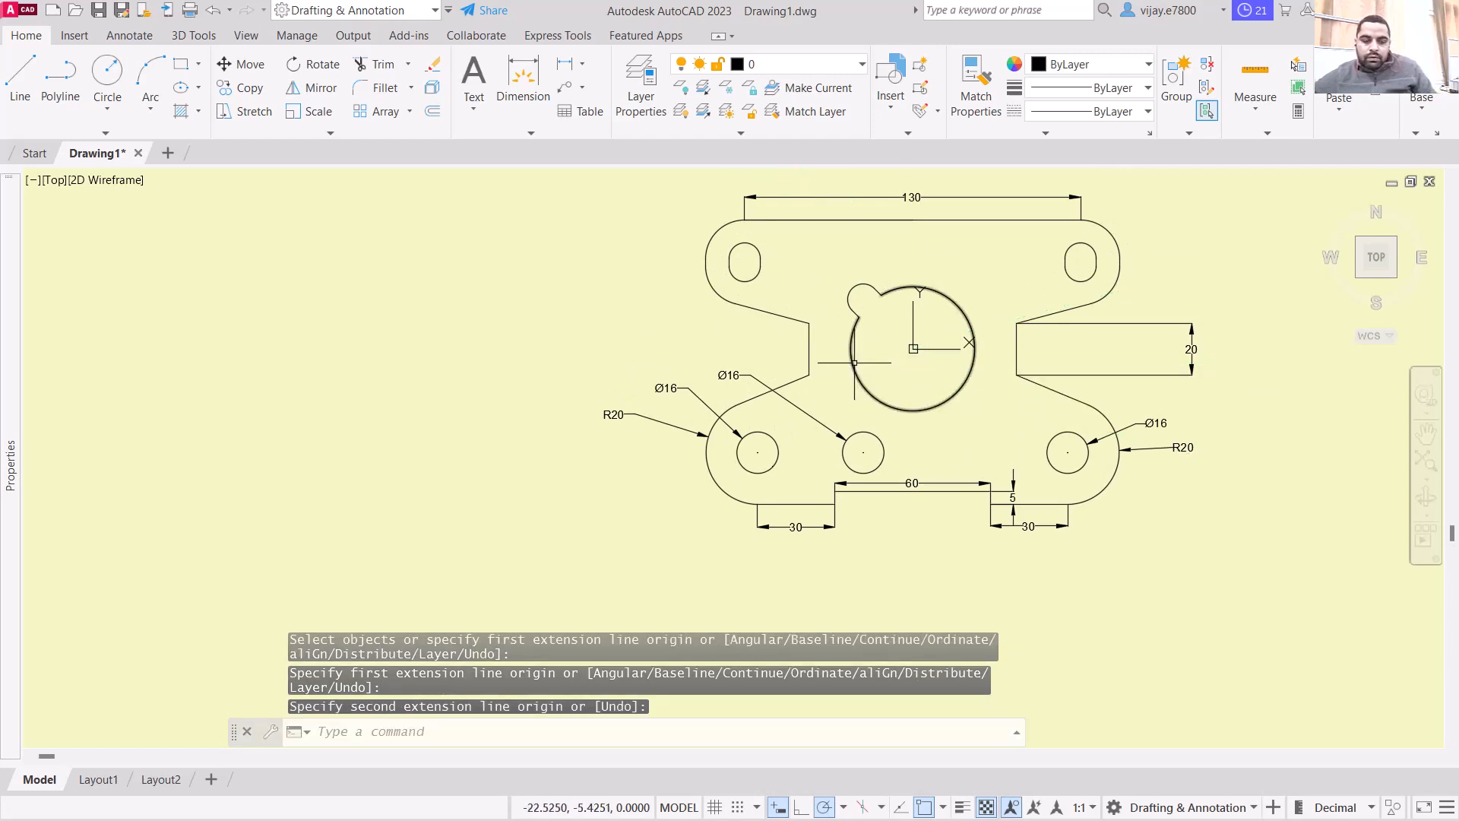
Step: Add a radius dimension to the large central cutout's arc, with the text placed outside the plate on the left side
type("dim")
key("Return")
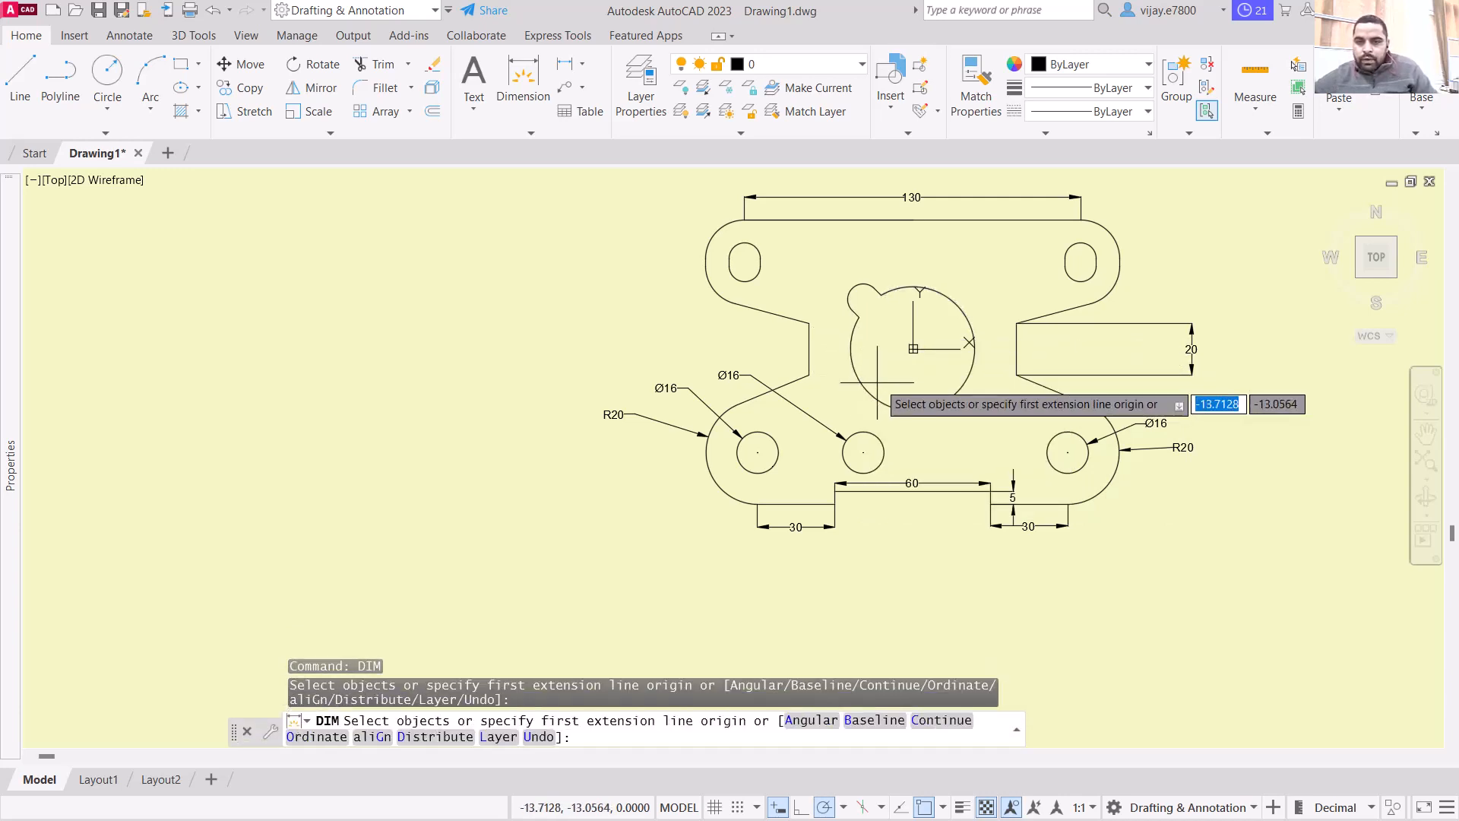
left_click(862, 379)
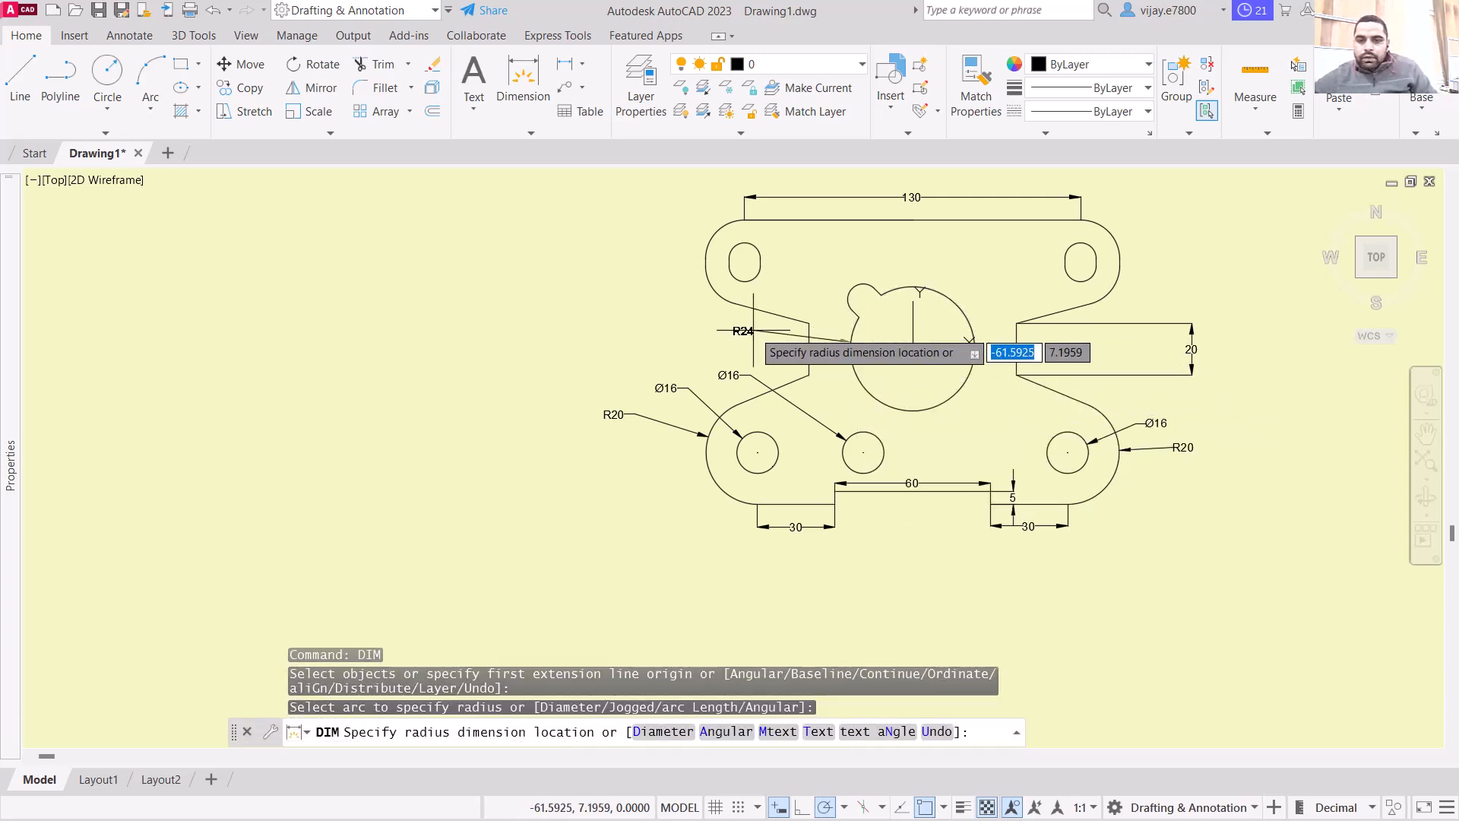
left_click(671, 326)
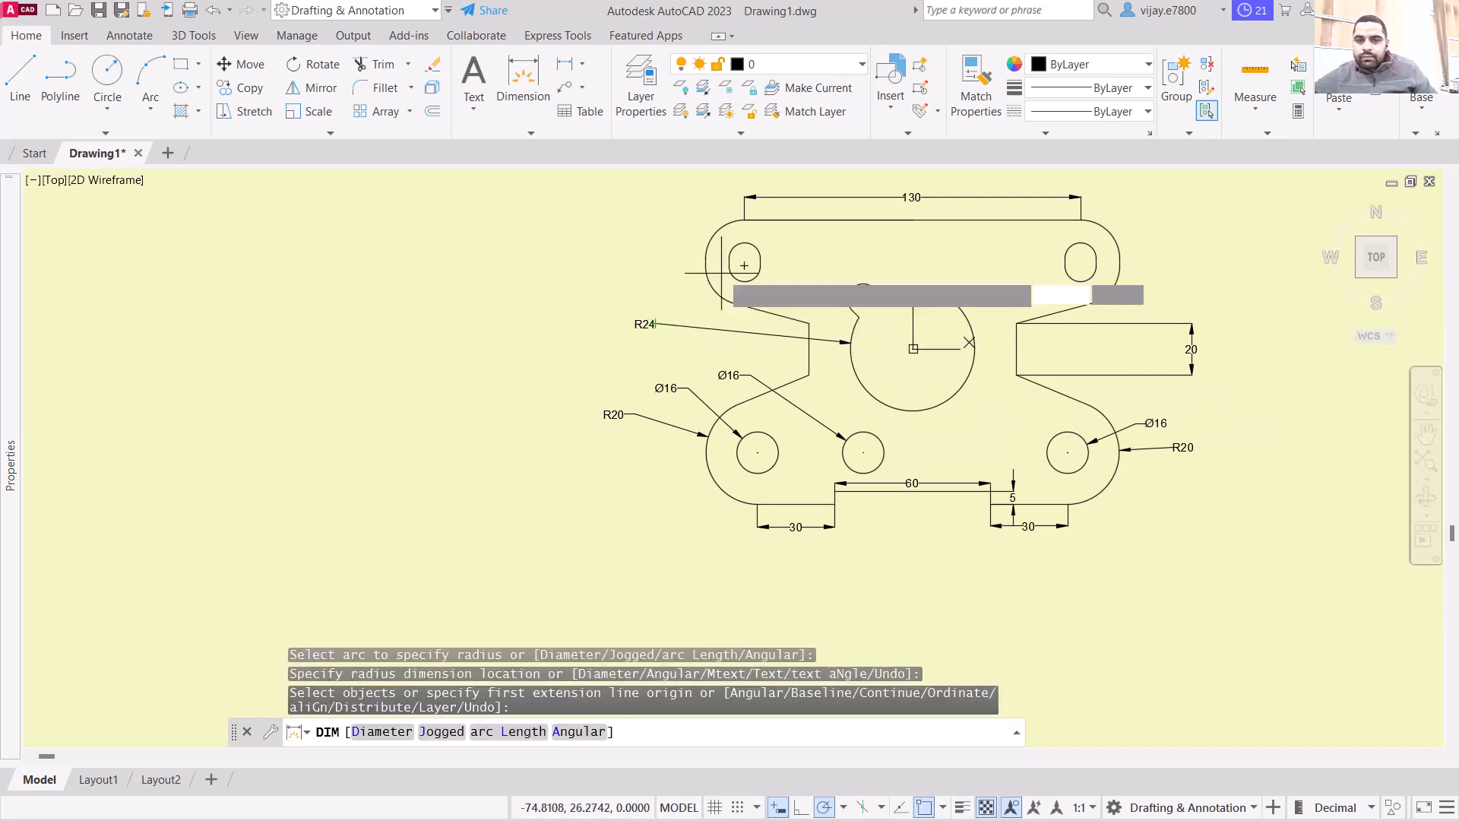
Step: Add a vertical dimension between the two arc centers of the upper left slot, placed to the left of the plate
scroll(736, 272, "up", 2)
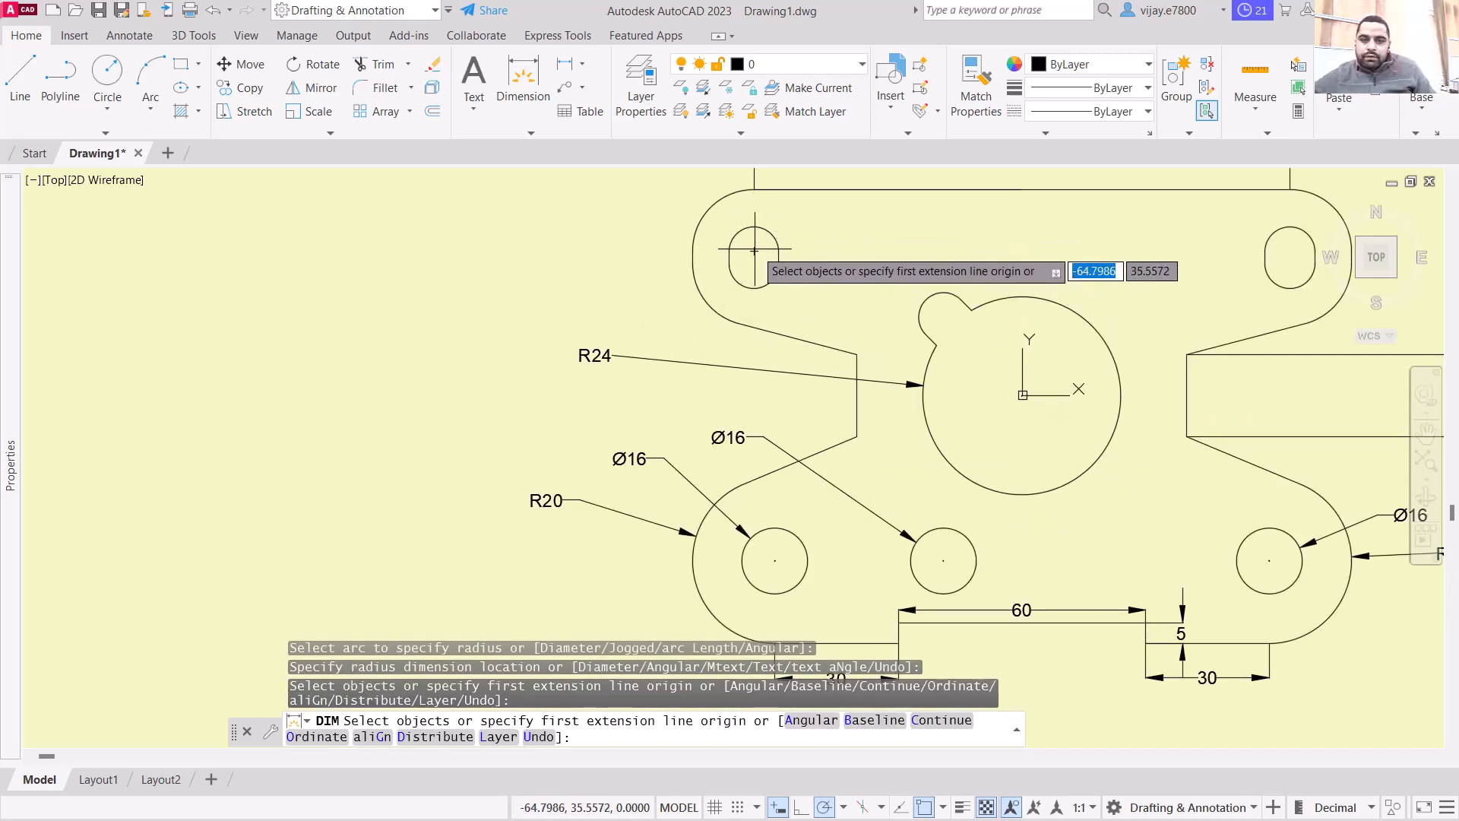
left_click(754, 251)
scroll(754, 270, "up", 5)
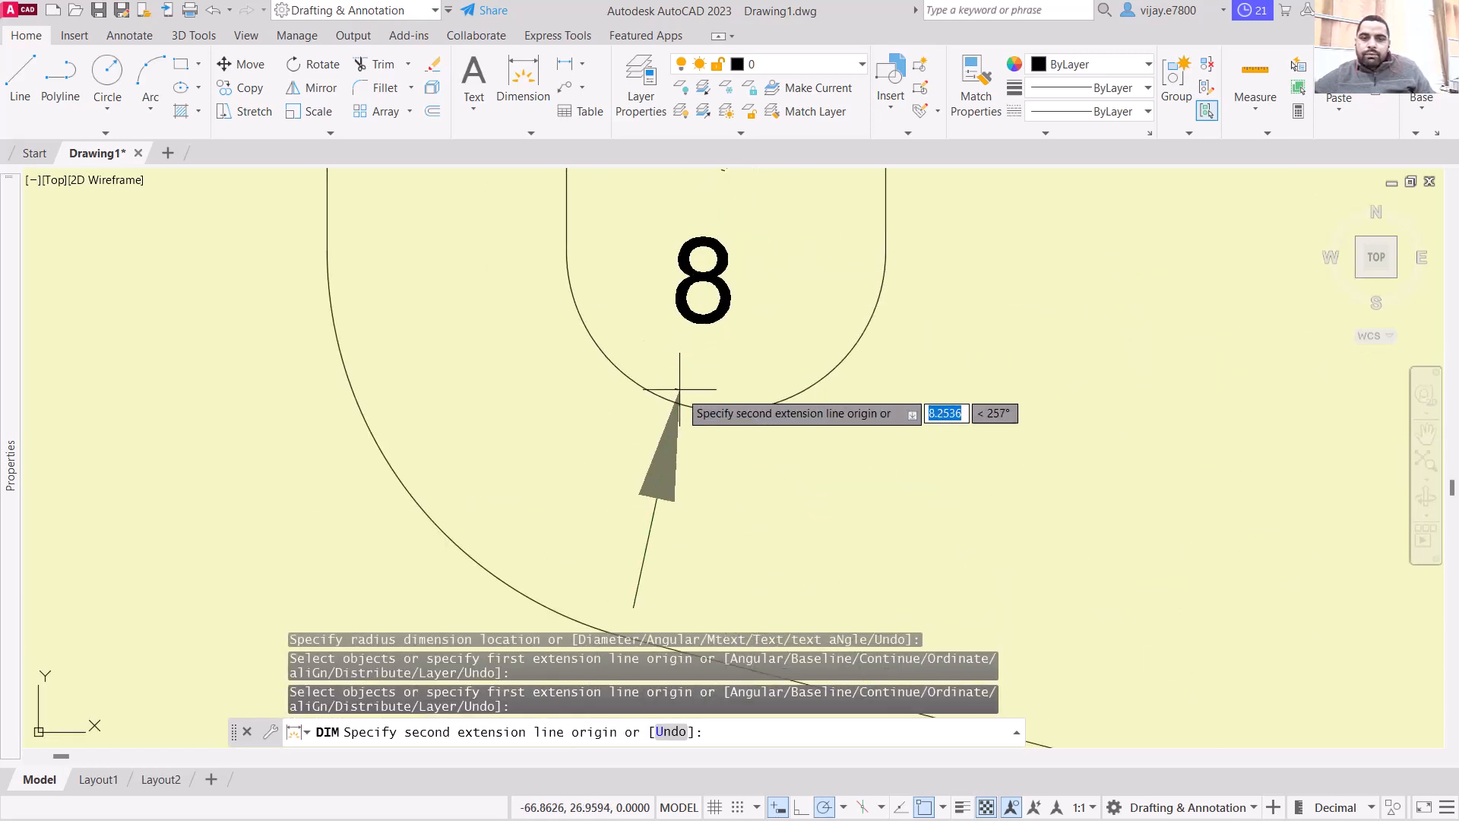
left_click(726, 256)
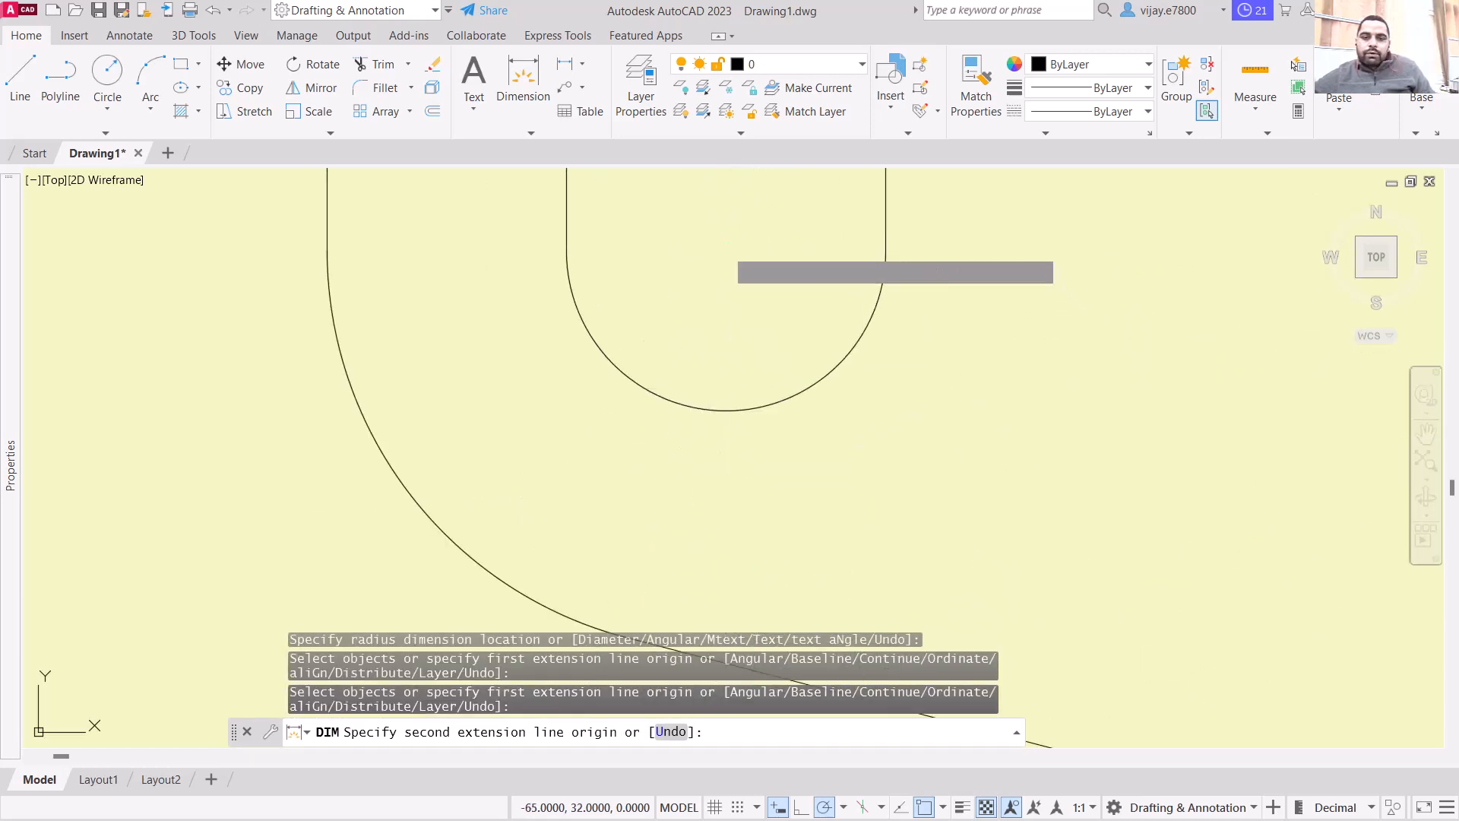
scroll(722, 262, "down", 5)
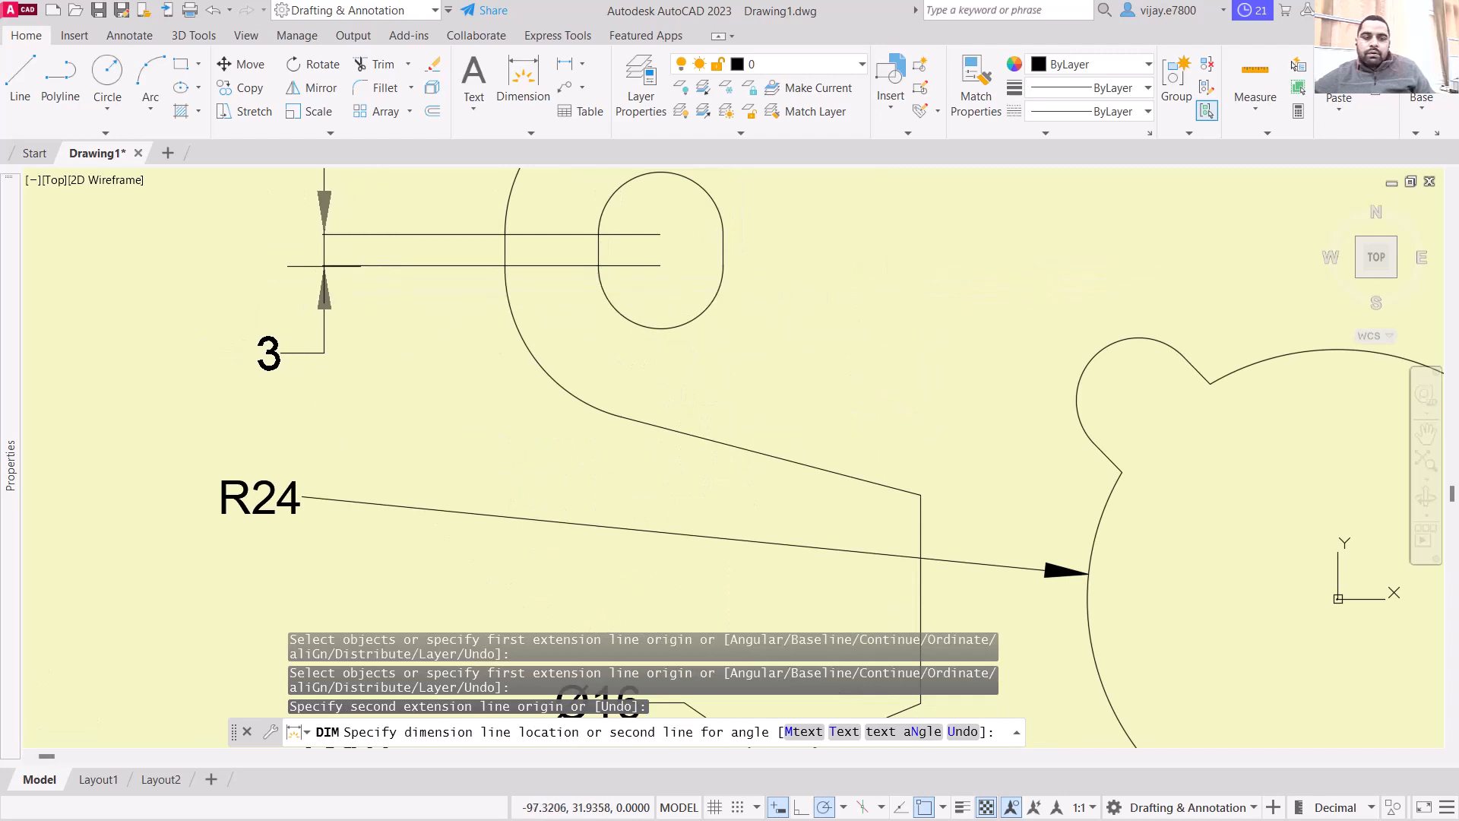
left_click(326, 275)
Step: Add a radius dimension to the lower arc of the upper left slot, with the text outside the plate
scroll(642, 292, "up", 2)
left_click(608, 337)
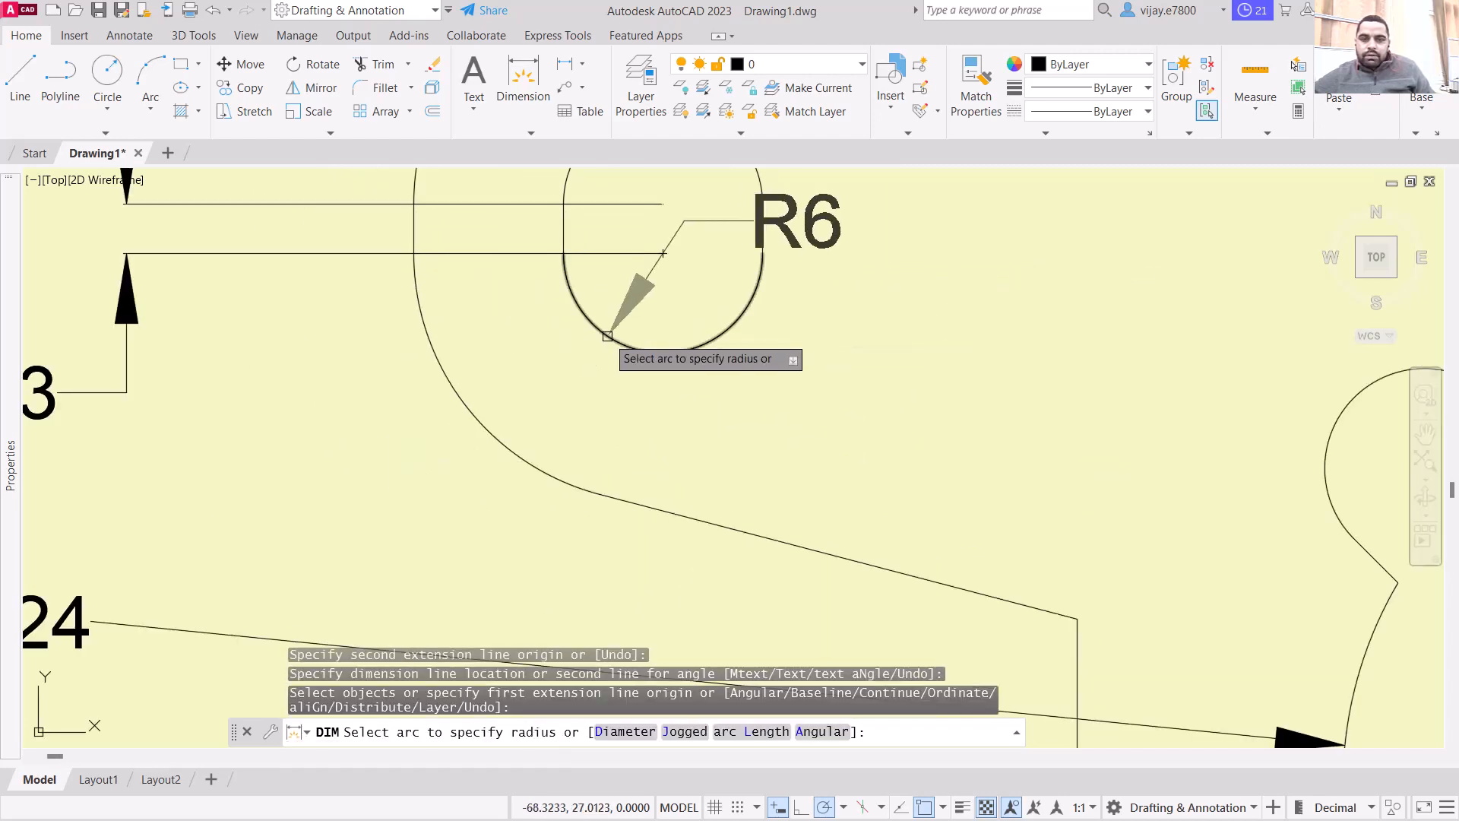
scroll(305, 479, "down", 4)
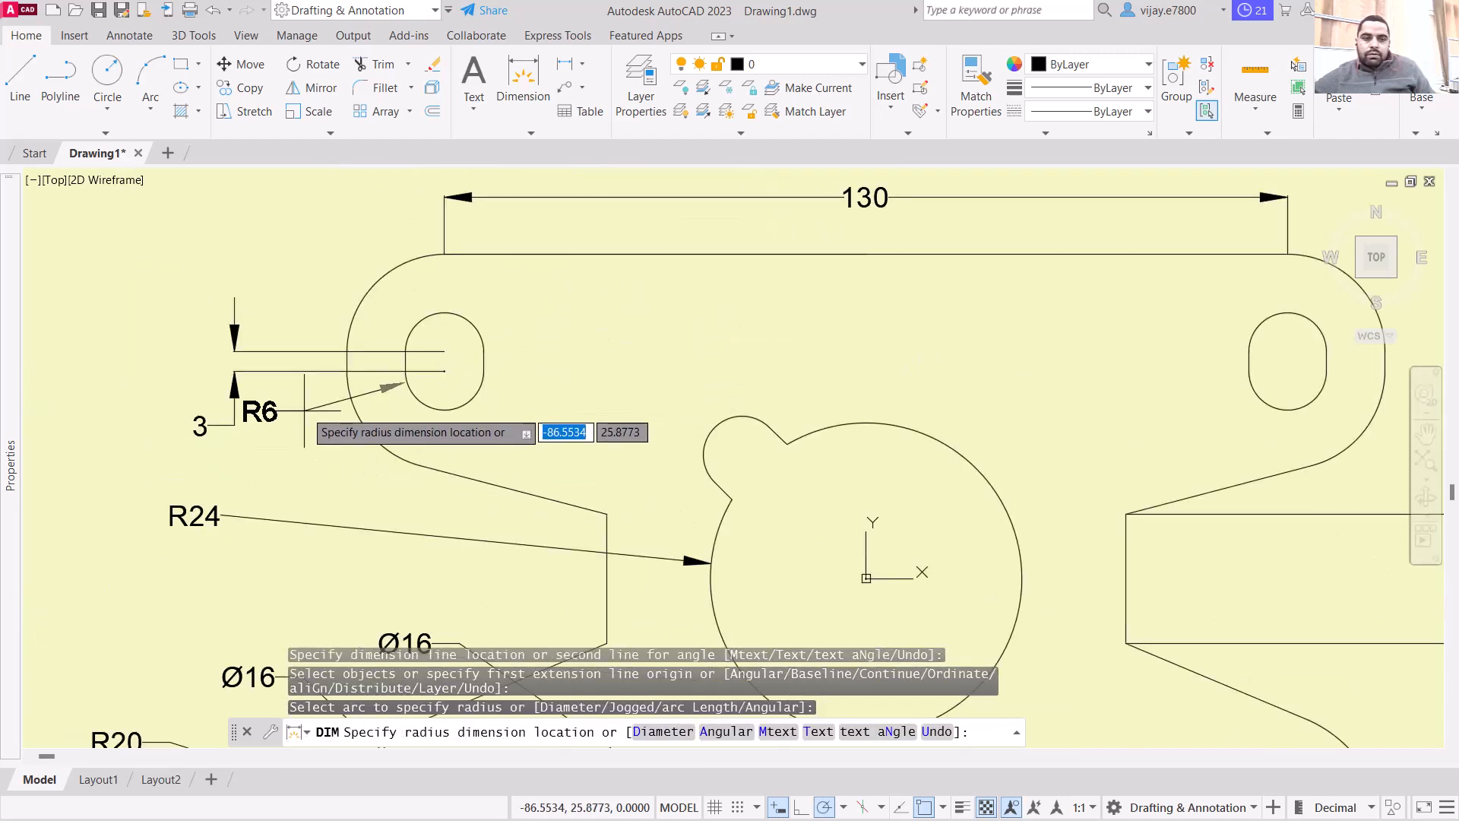
left_click(331, 476)
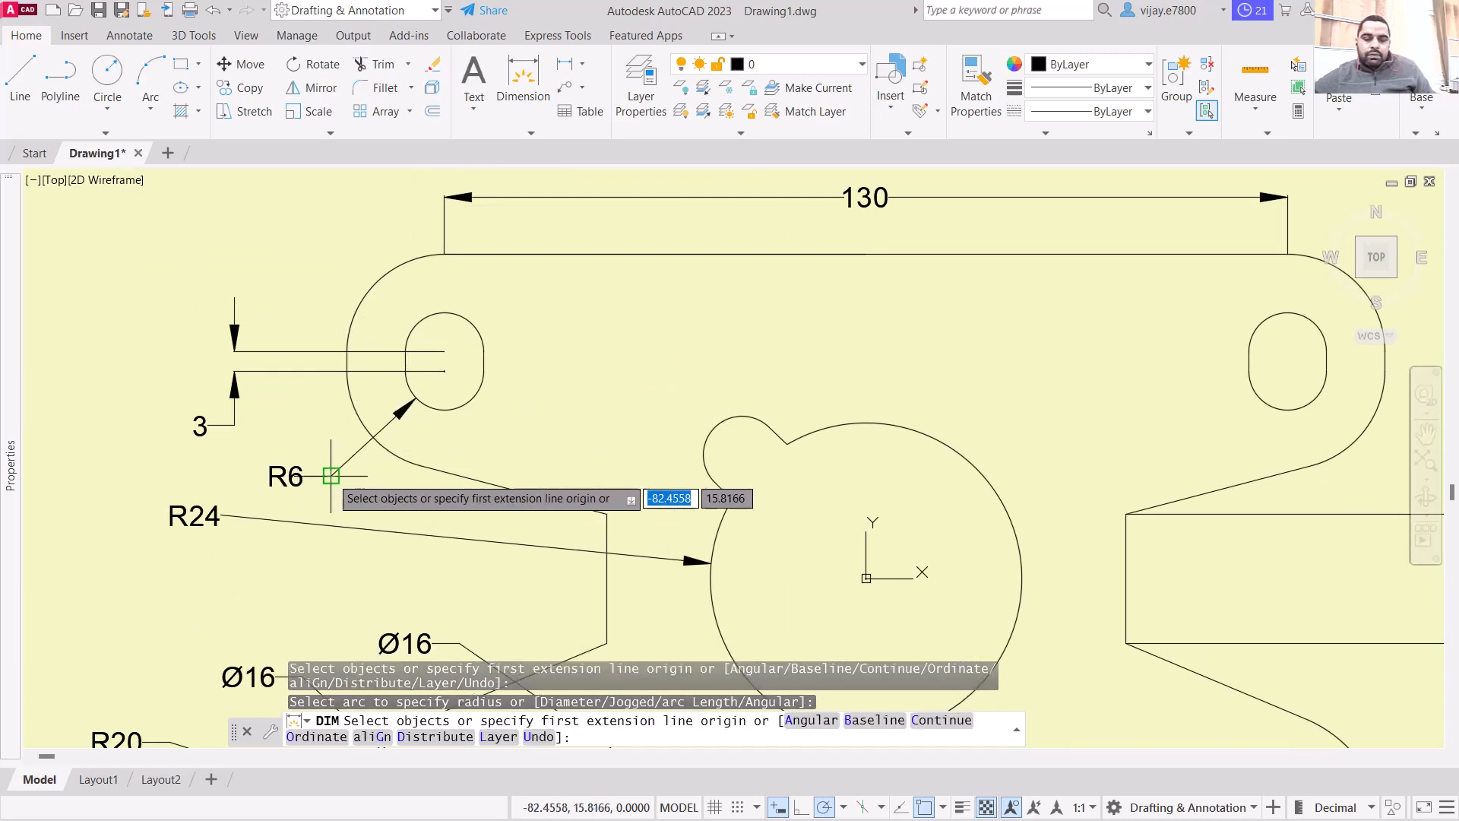
Step: Add radius dimensions to the upper and lower outer arcs around the upper left slot, with both texts outside the plate
scroll(753, 346, "down", 2)
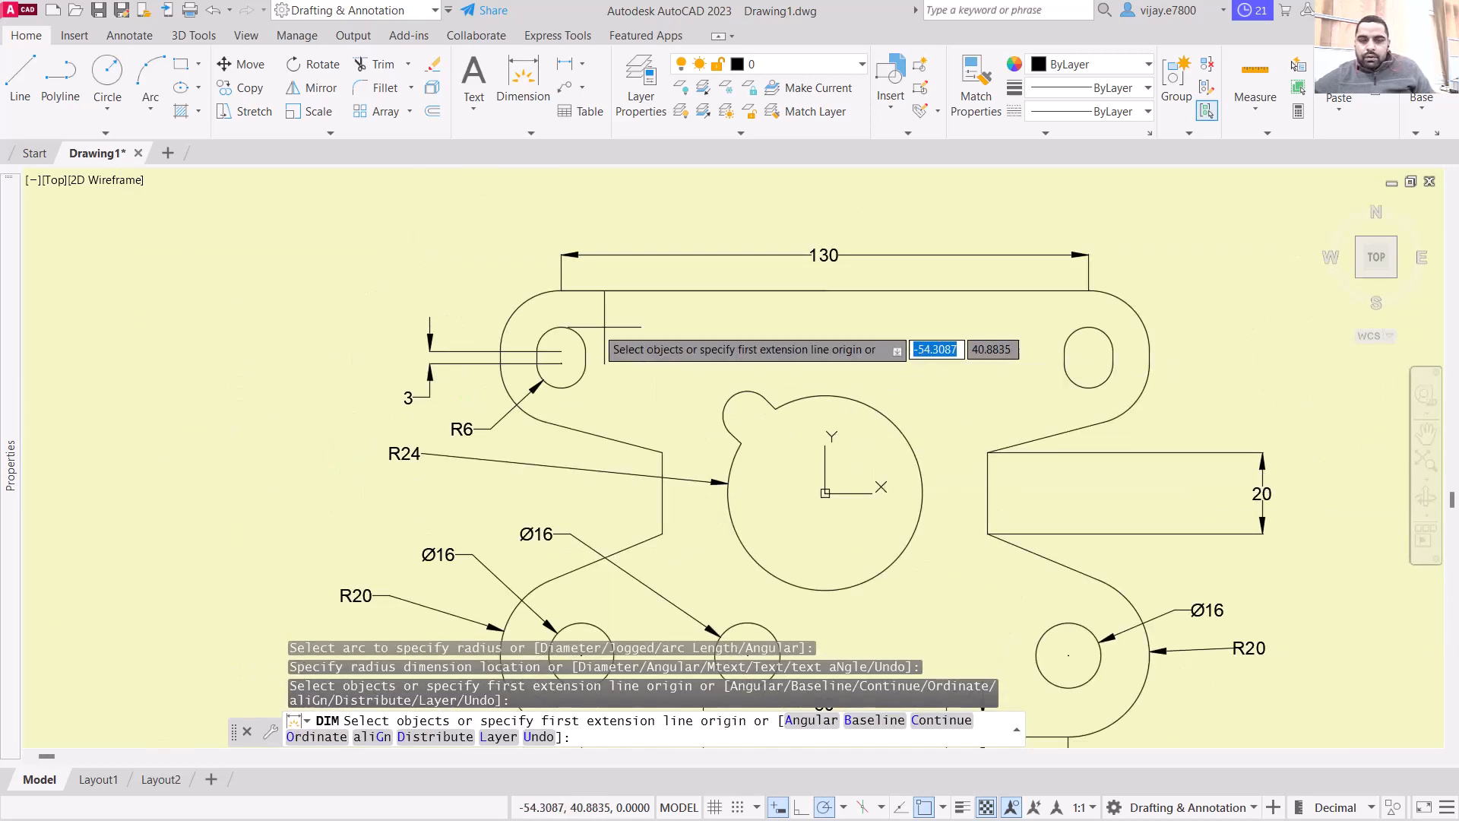
left_click(522, 299)
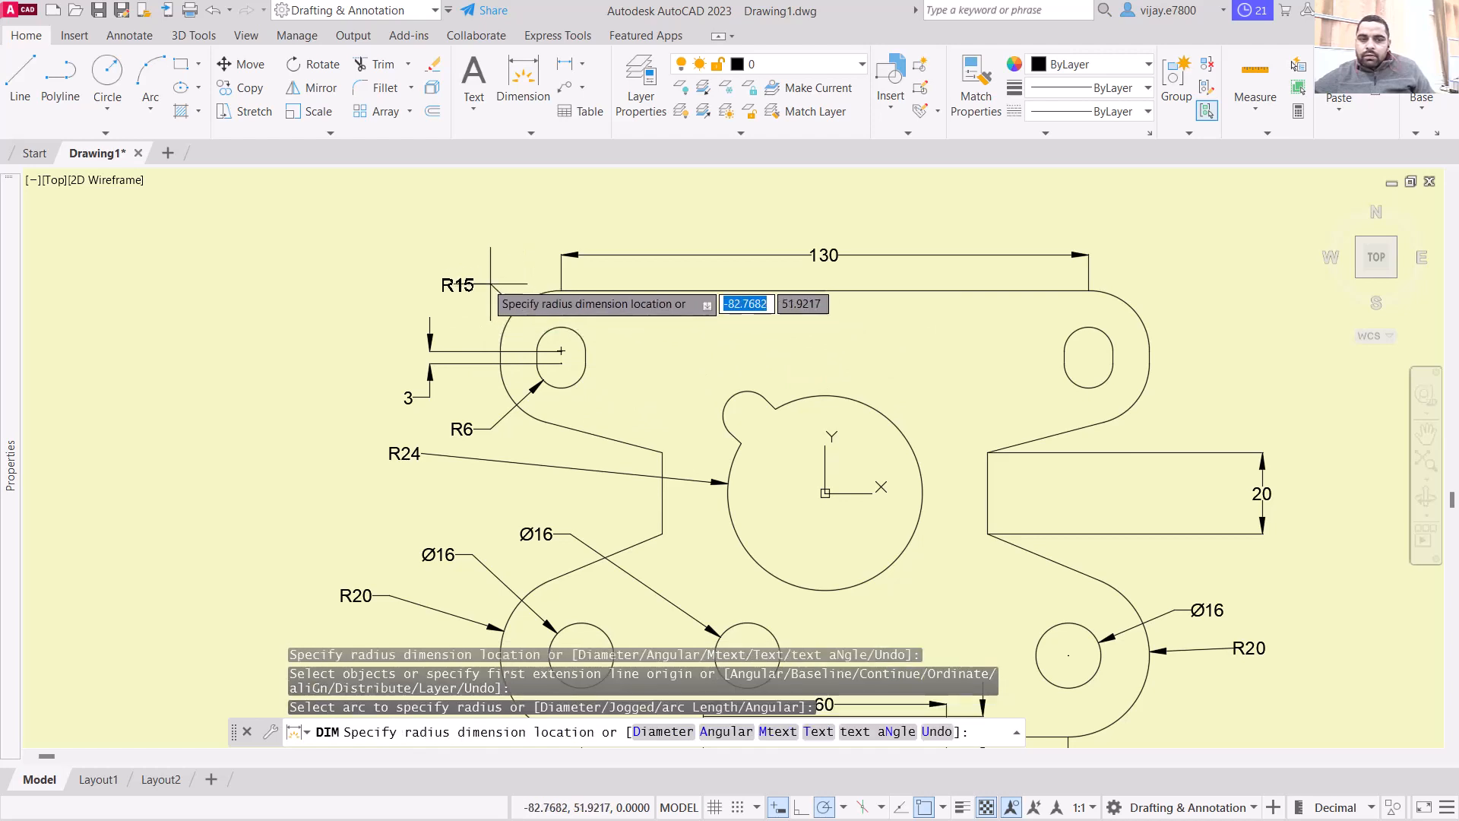
left_click(418, 250)
scroll(520, 408, "up", 2)
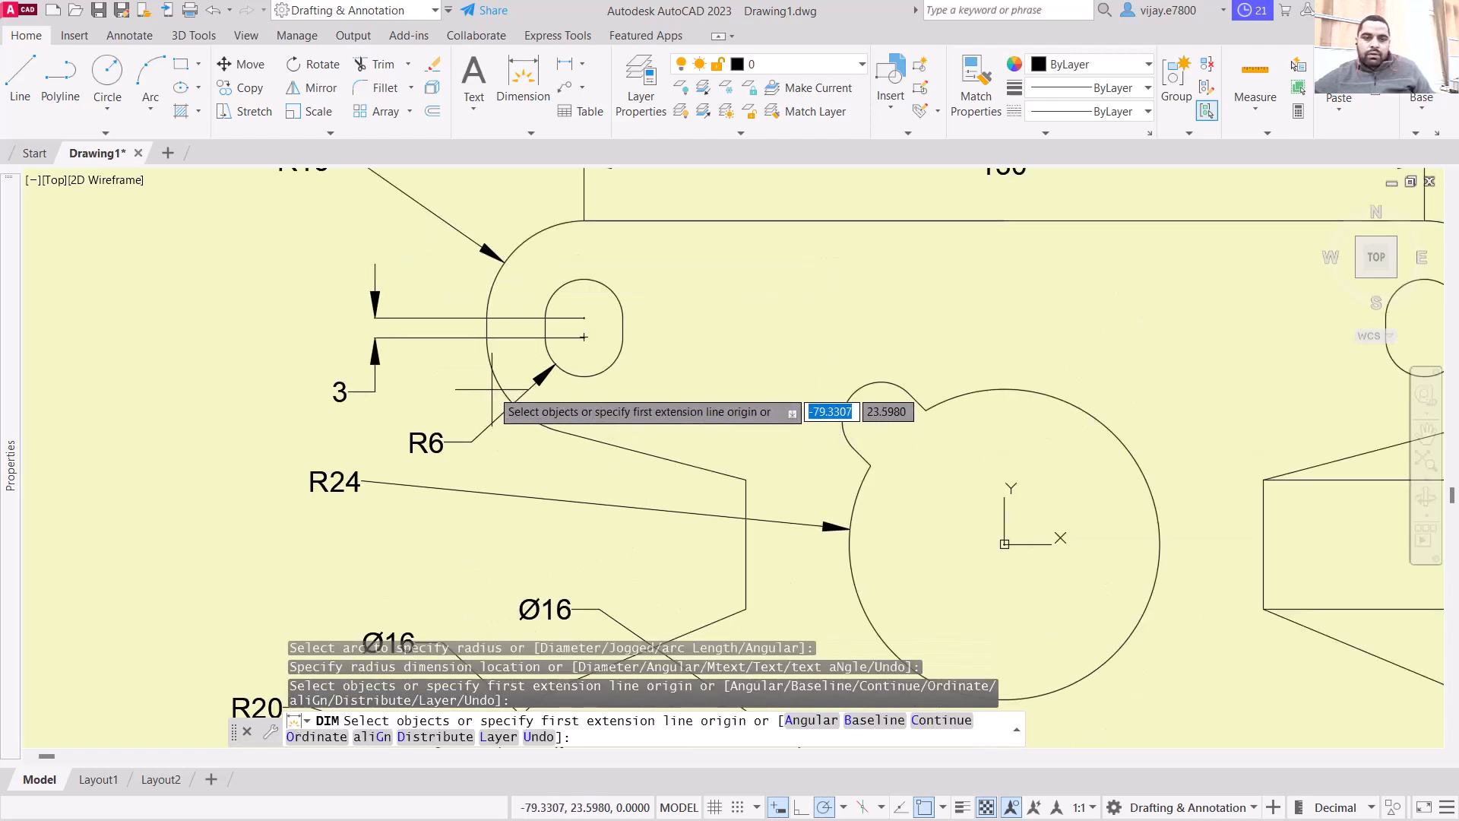
left_click(492, 377)
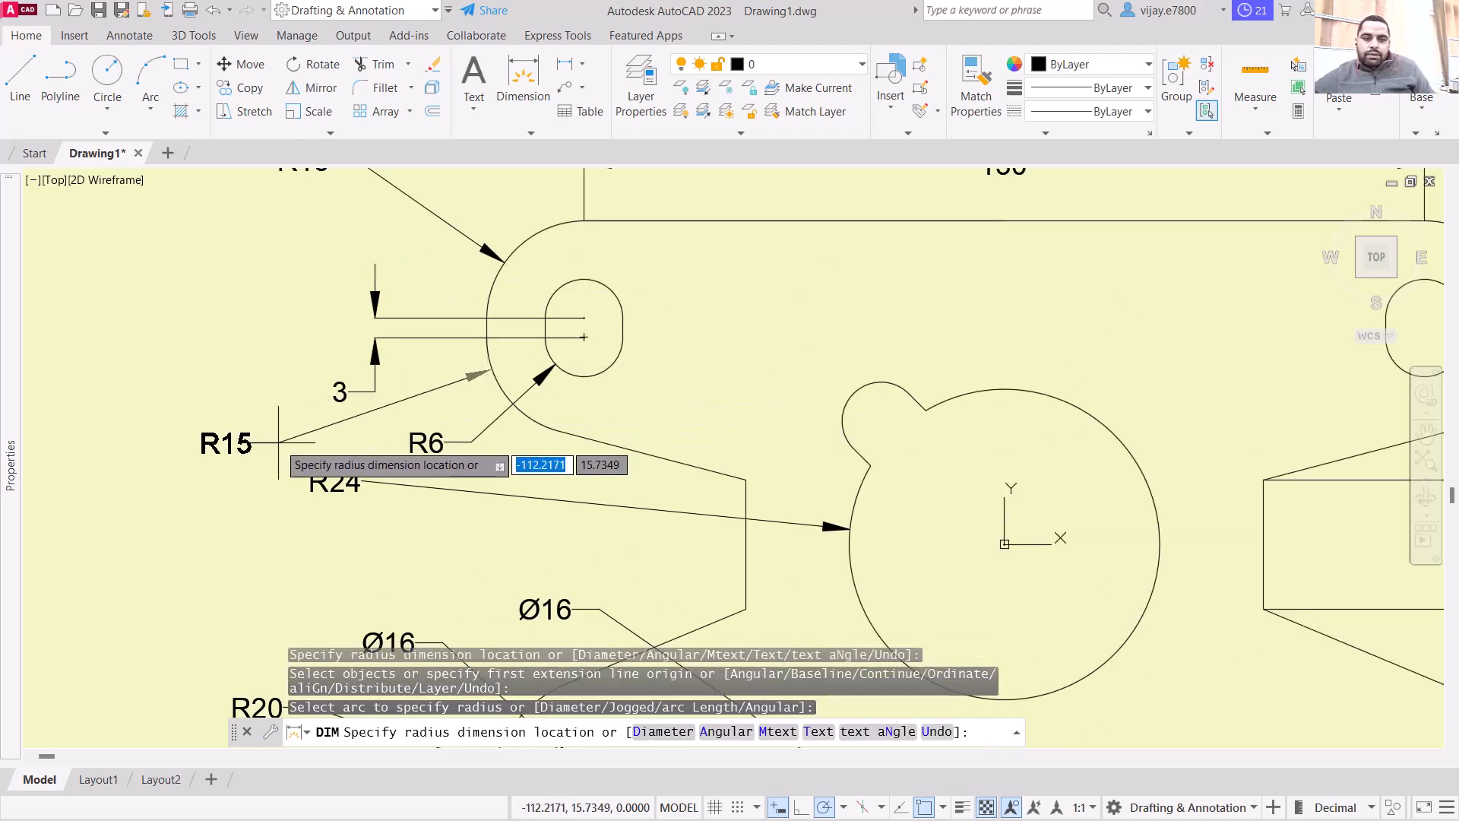
left_click(423, 441)
Step: Add a radius dimension to the small lobe at the upper left of the central cutout, with the text above it
scroll(425, 441, "down", 5)
scroll(874, 530, "up", 2)
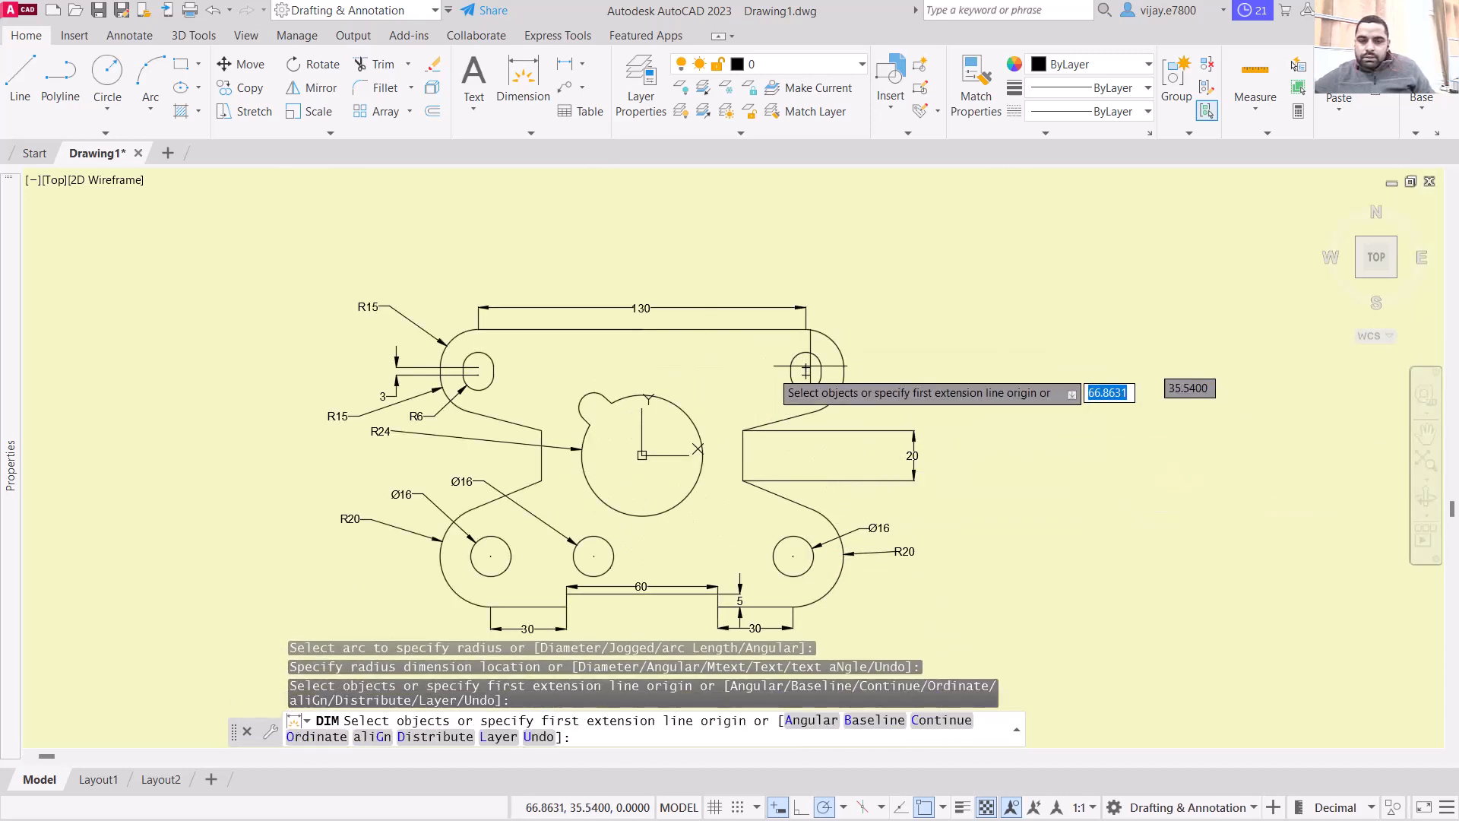
scroll(642, 406, "up", 5)
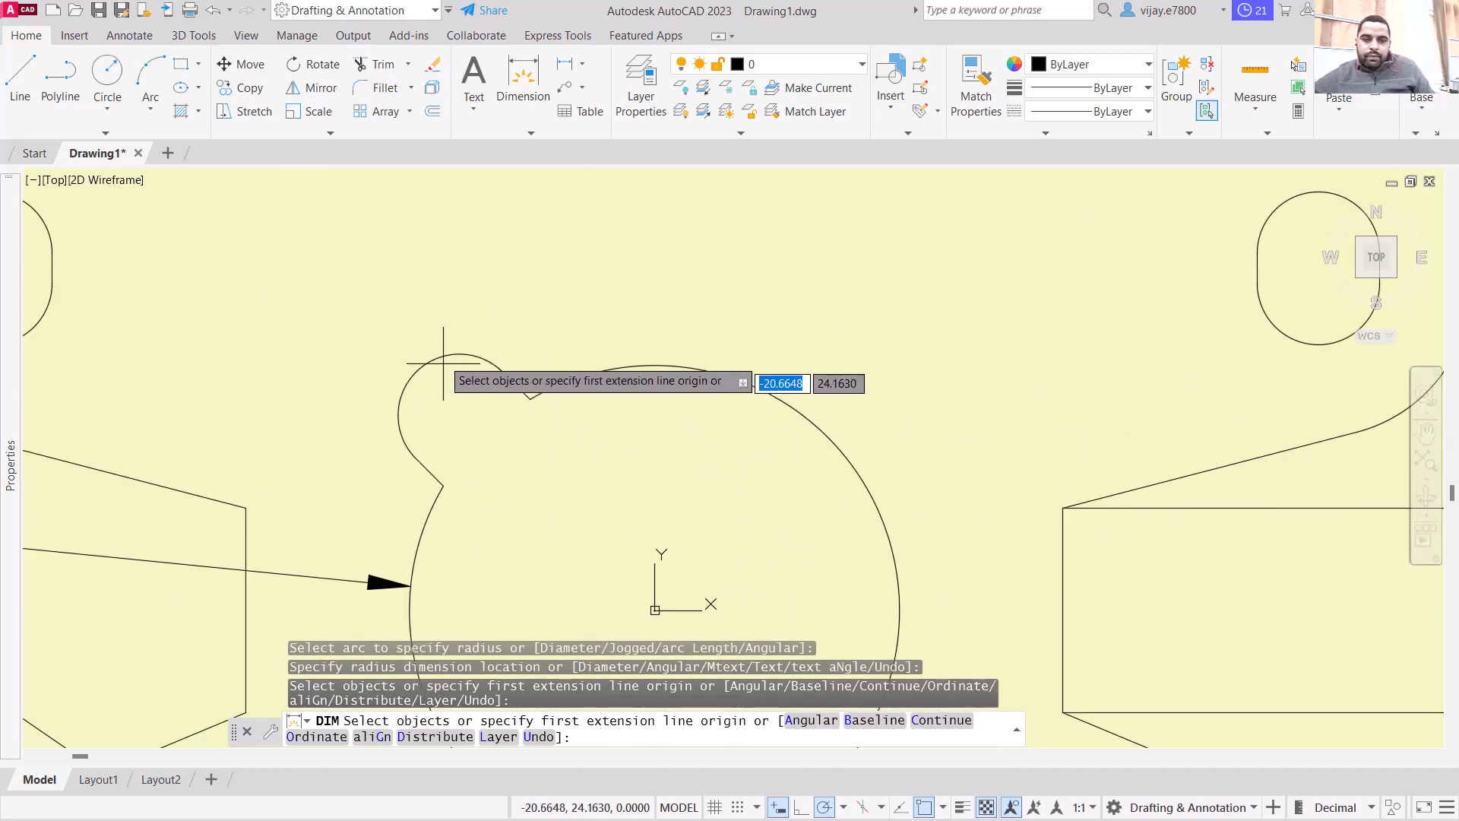
left_click(441, 357)
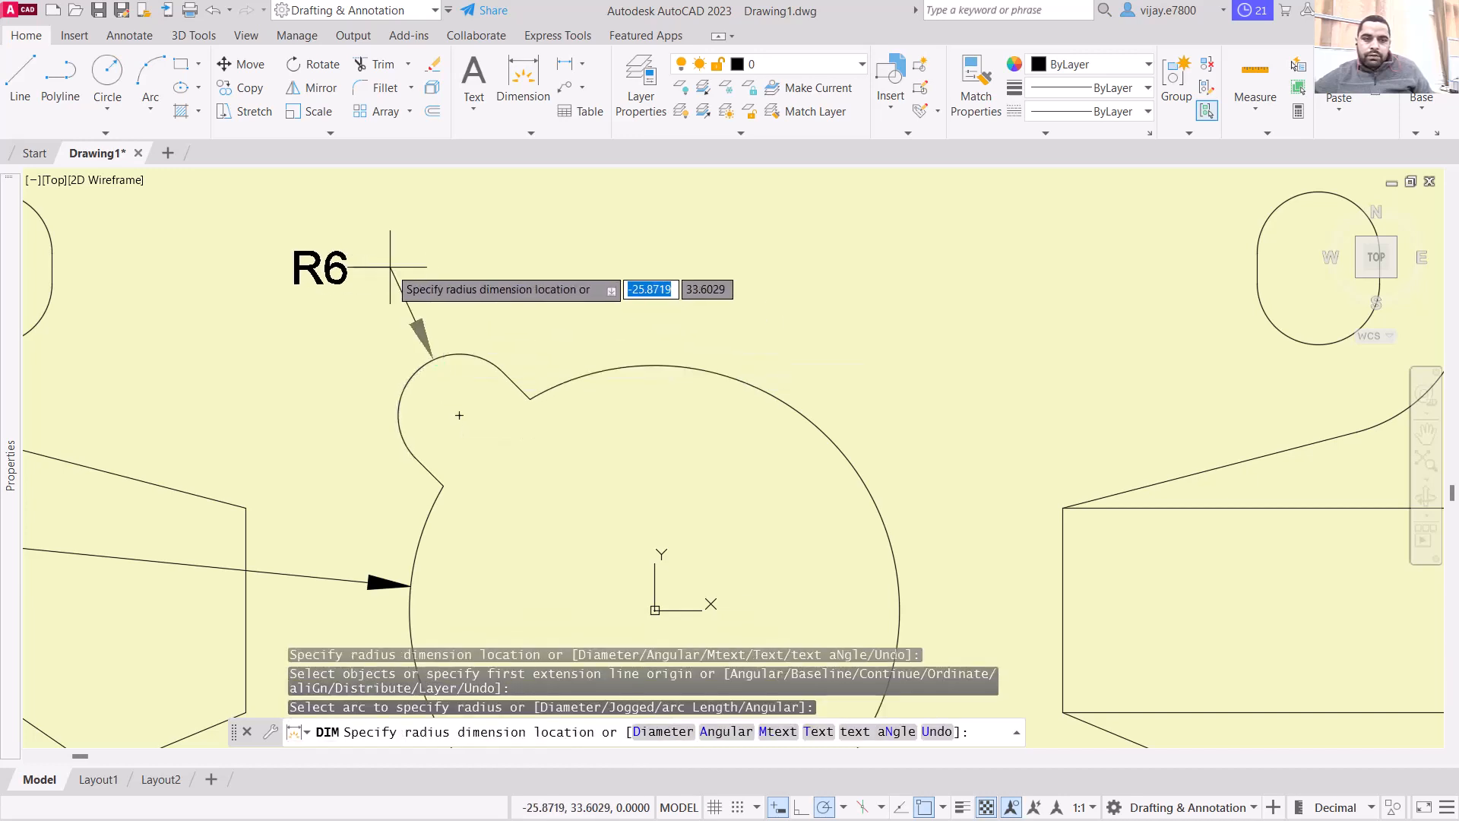
left_click(388, 258)
scroll(437, 346, "down", 5)
scroll(437, 349, "up", 5)
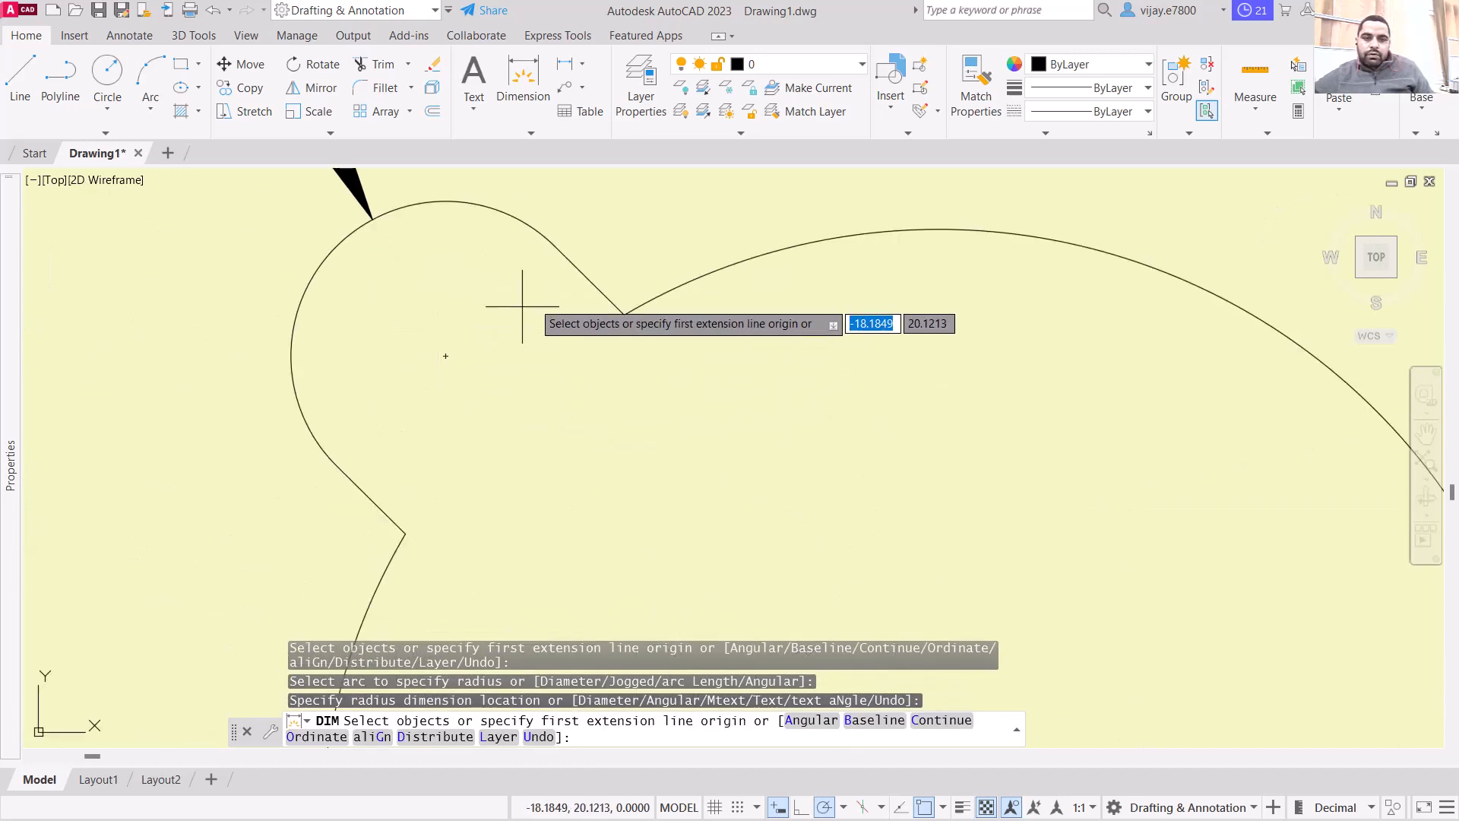
left_click(622, 317)
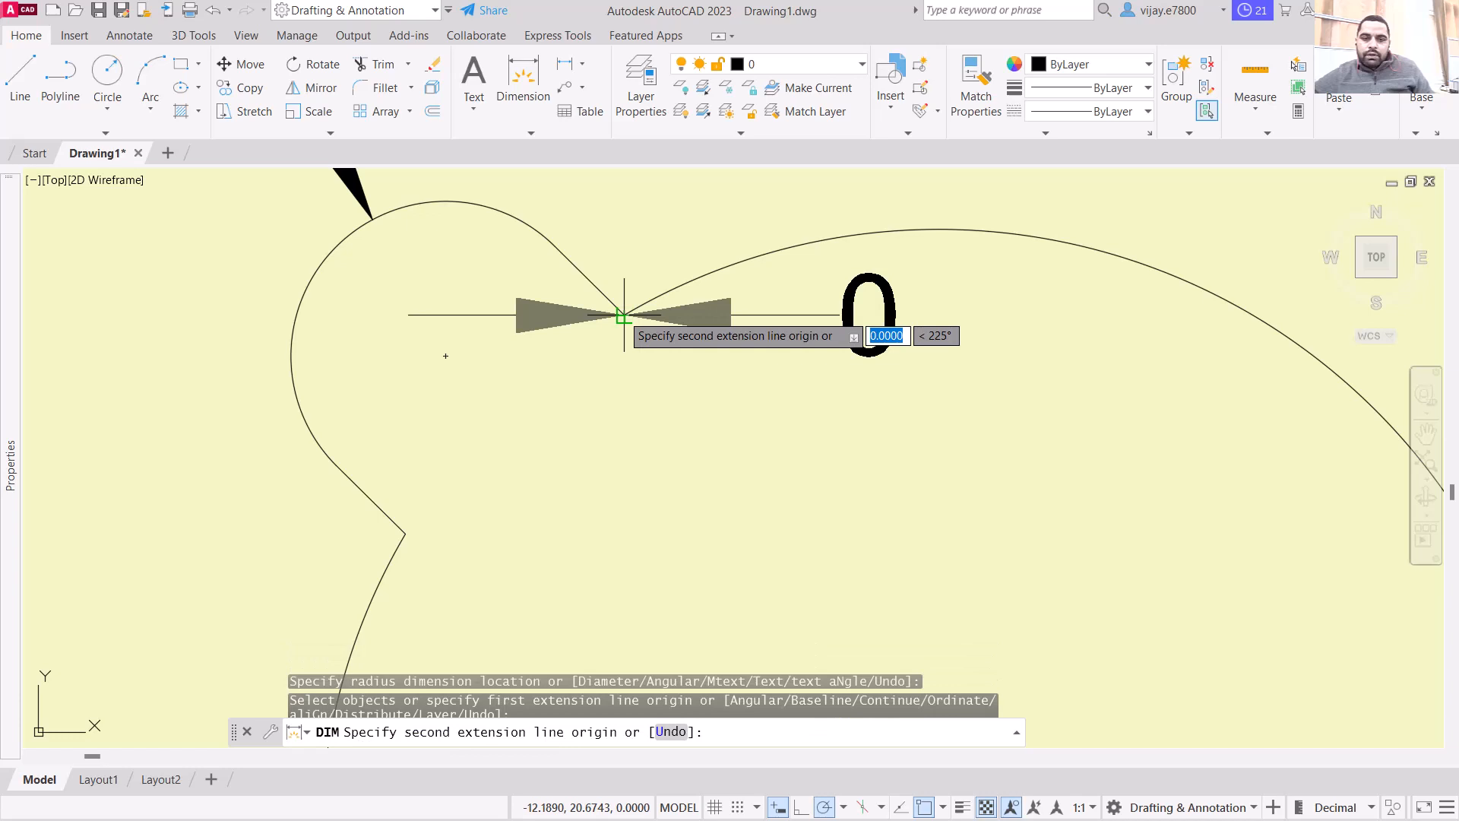
left_click(553, 244)
scroll(517, 376, "down", 3)
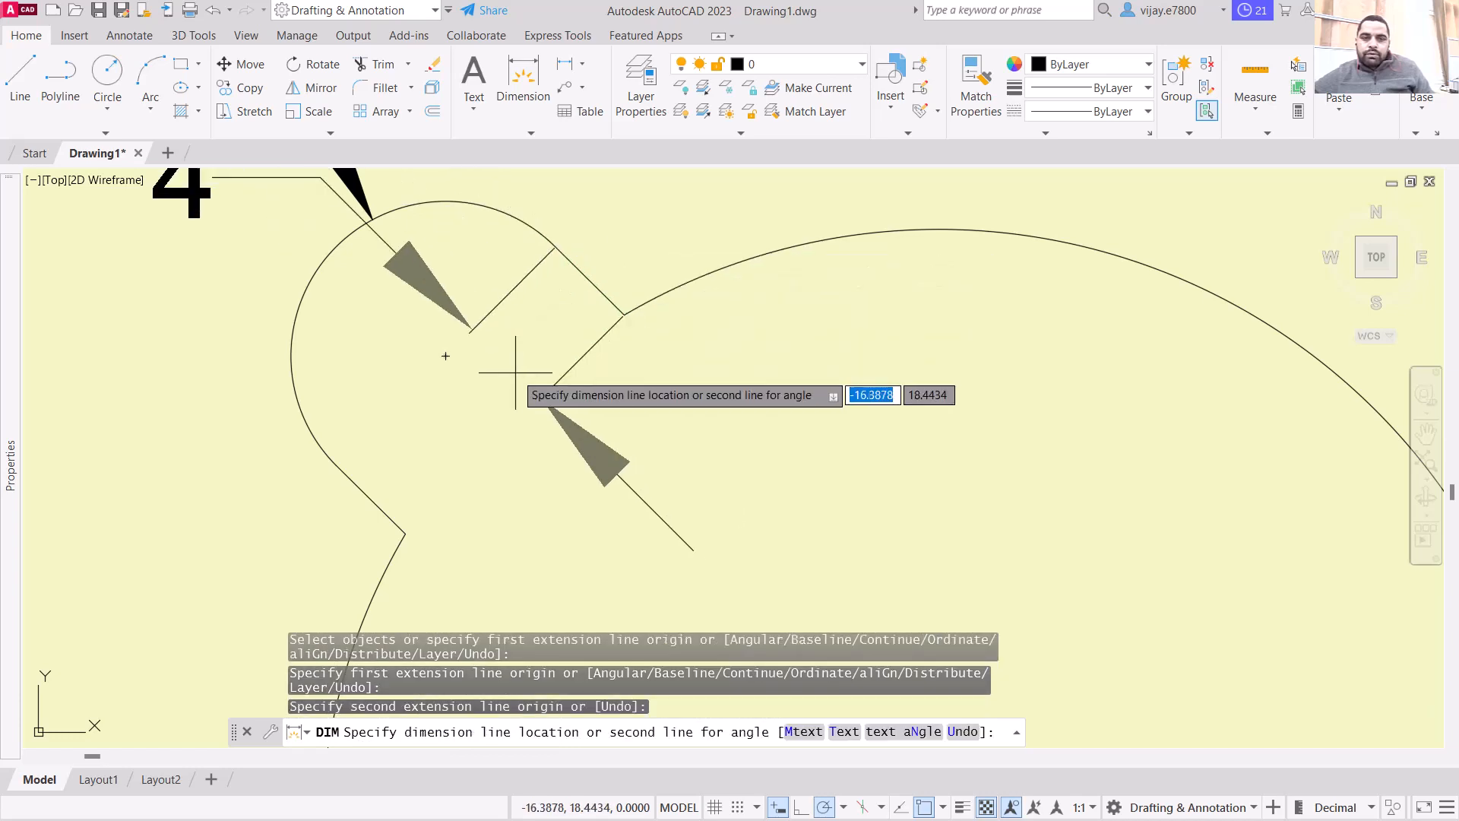
scroll(600, 265, "down", 4)
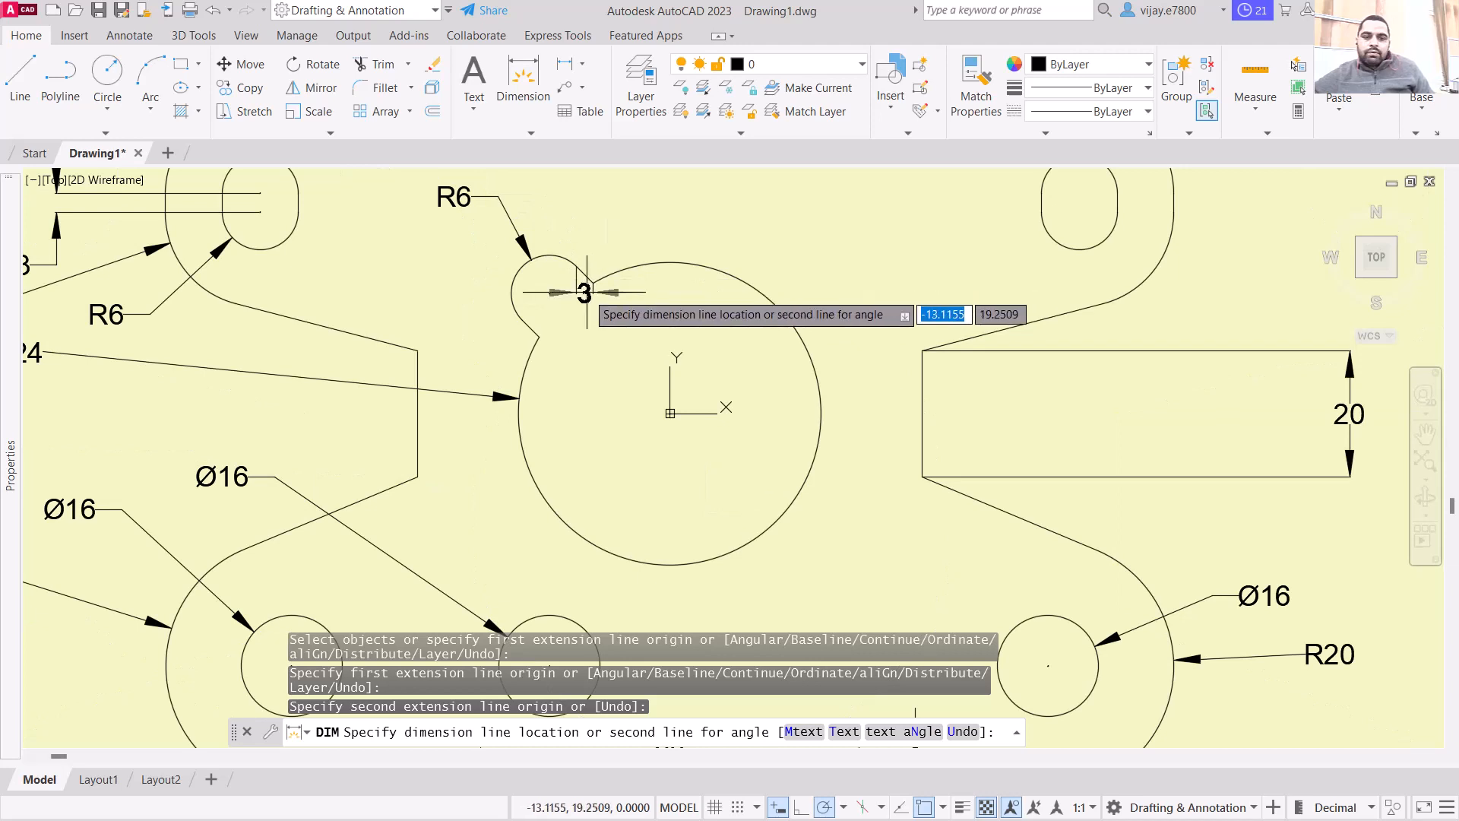
key("Escape")
Step: Add an aligned dimension to the short straight edge joining the small upper left lobe to the central circle, placed above the edge
scroll(583, 295, "up", 5)
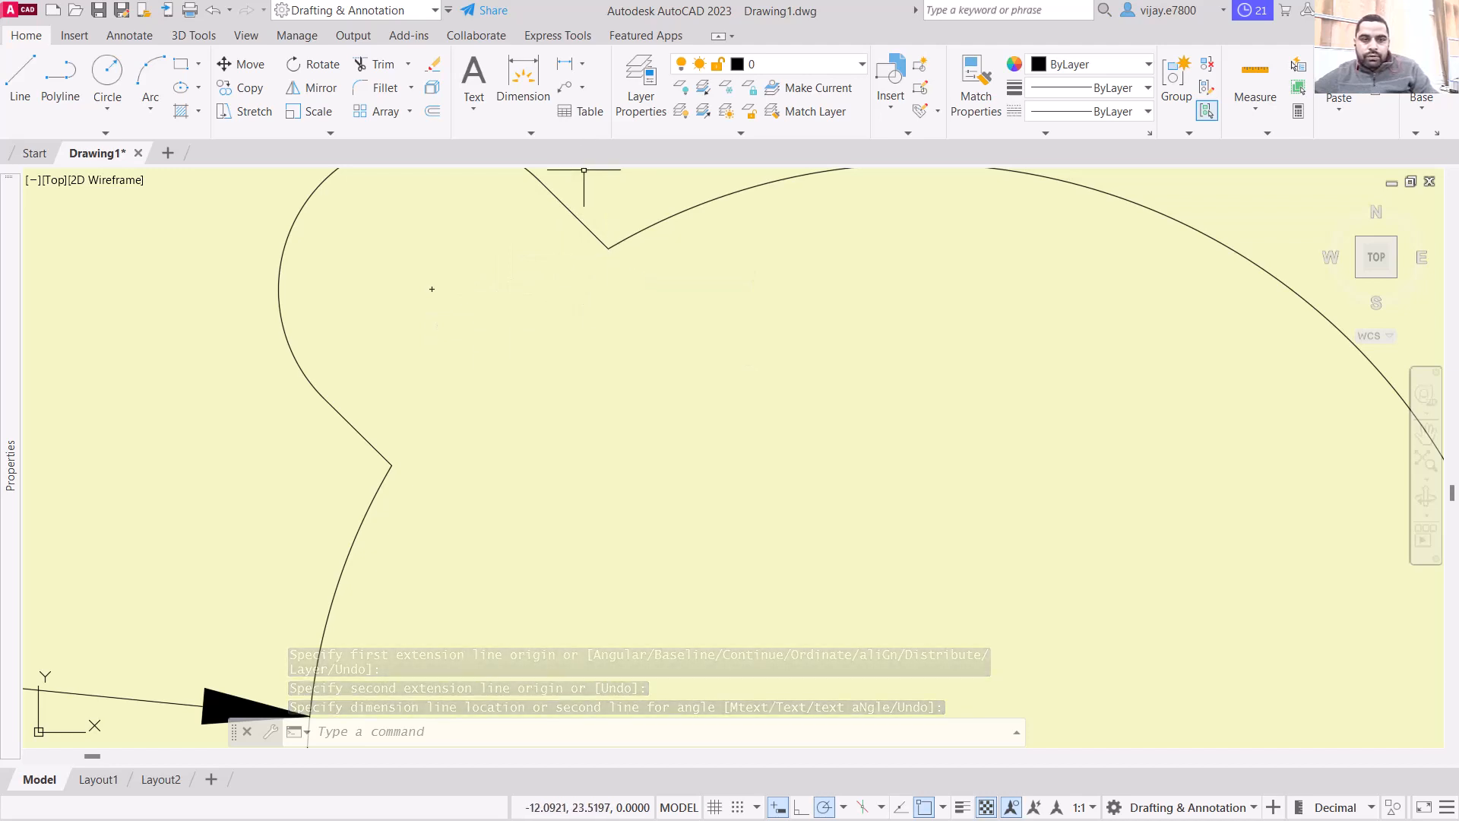
left_click(523, 76)
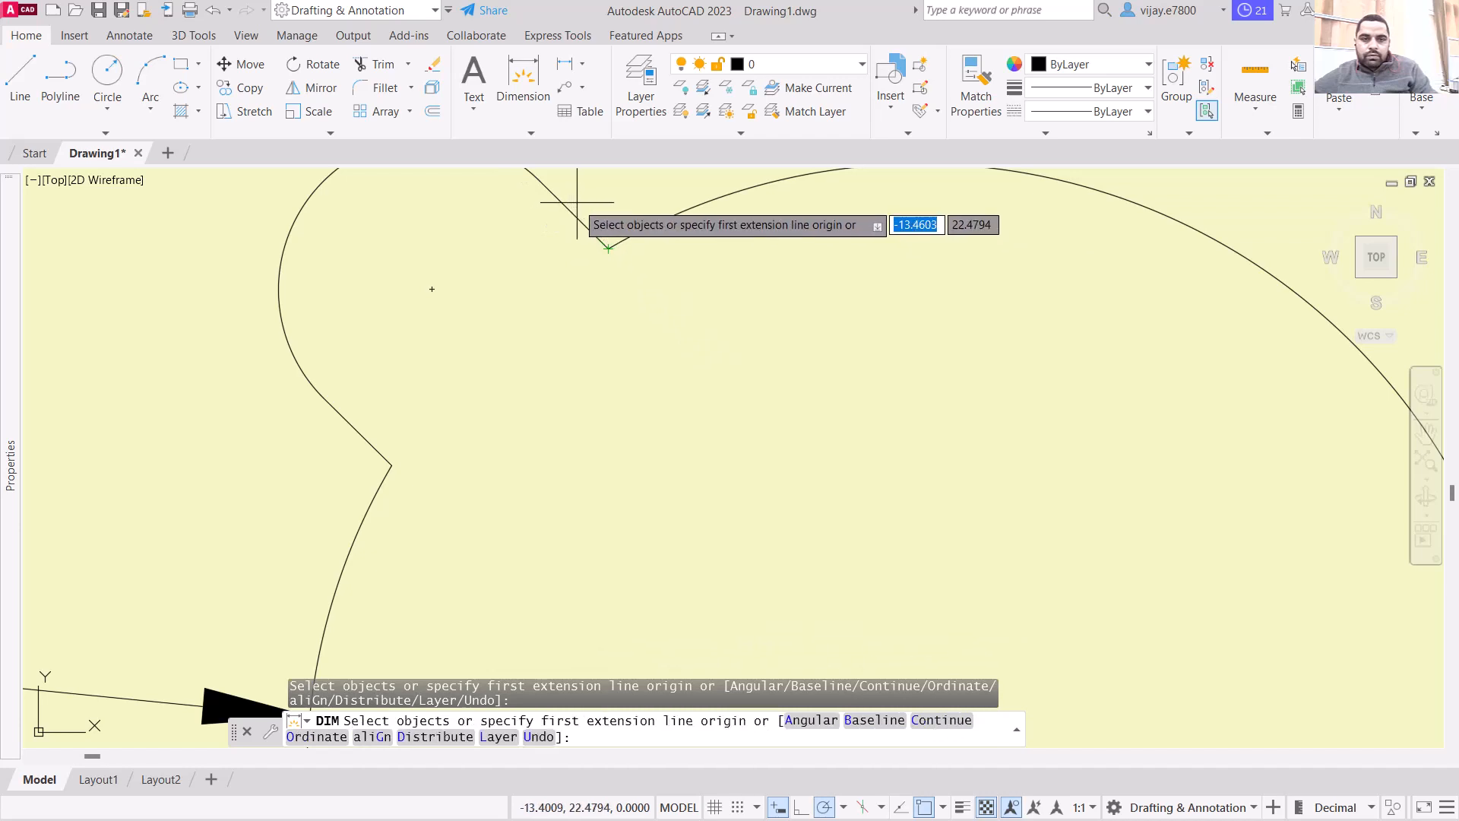
scroll(549, 211, "down", 3)
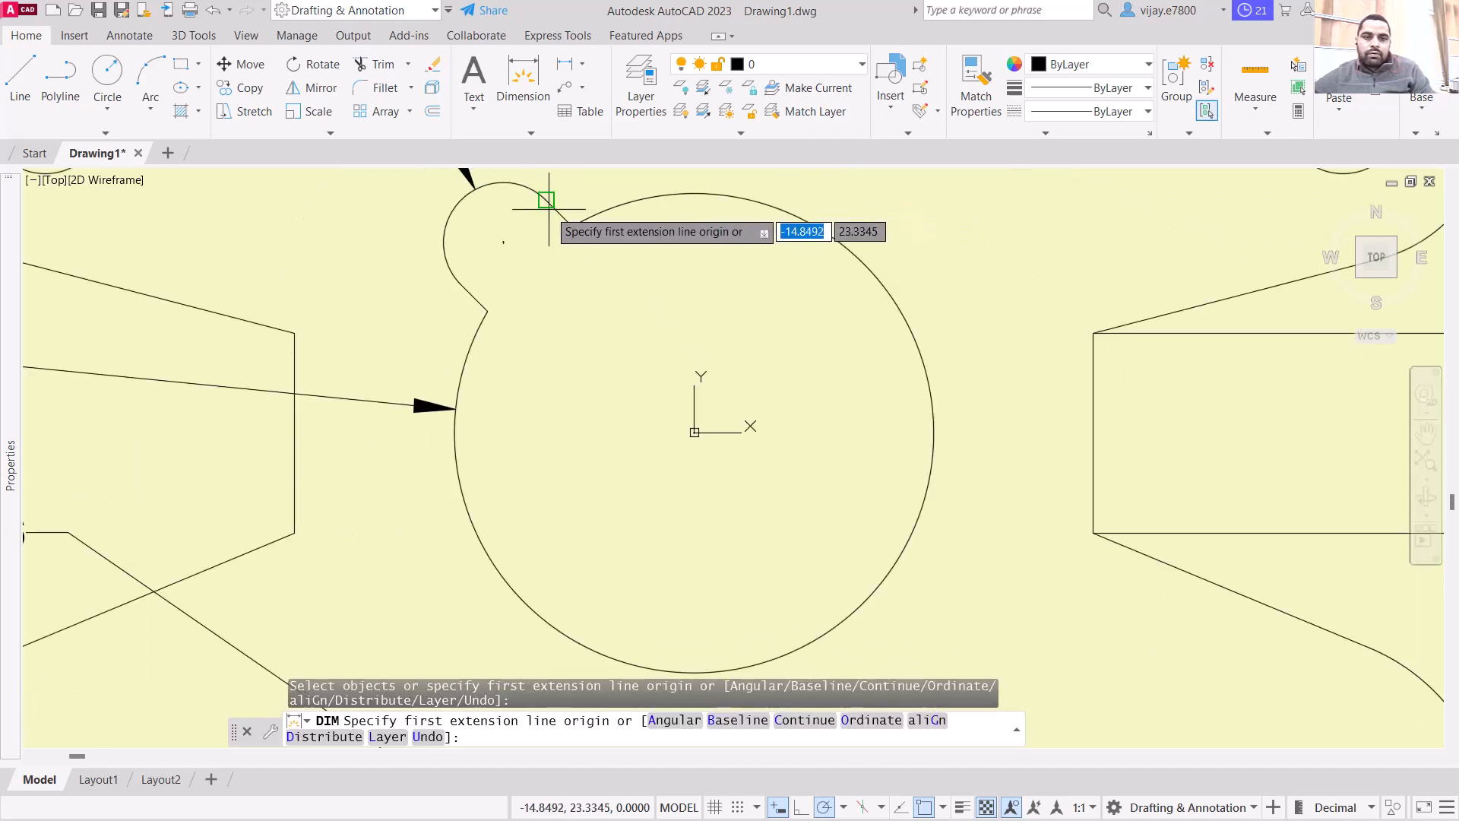
scroll(209, 390, "up", 5)
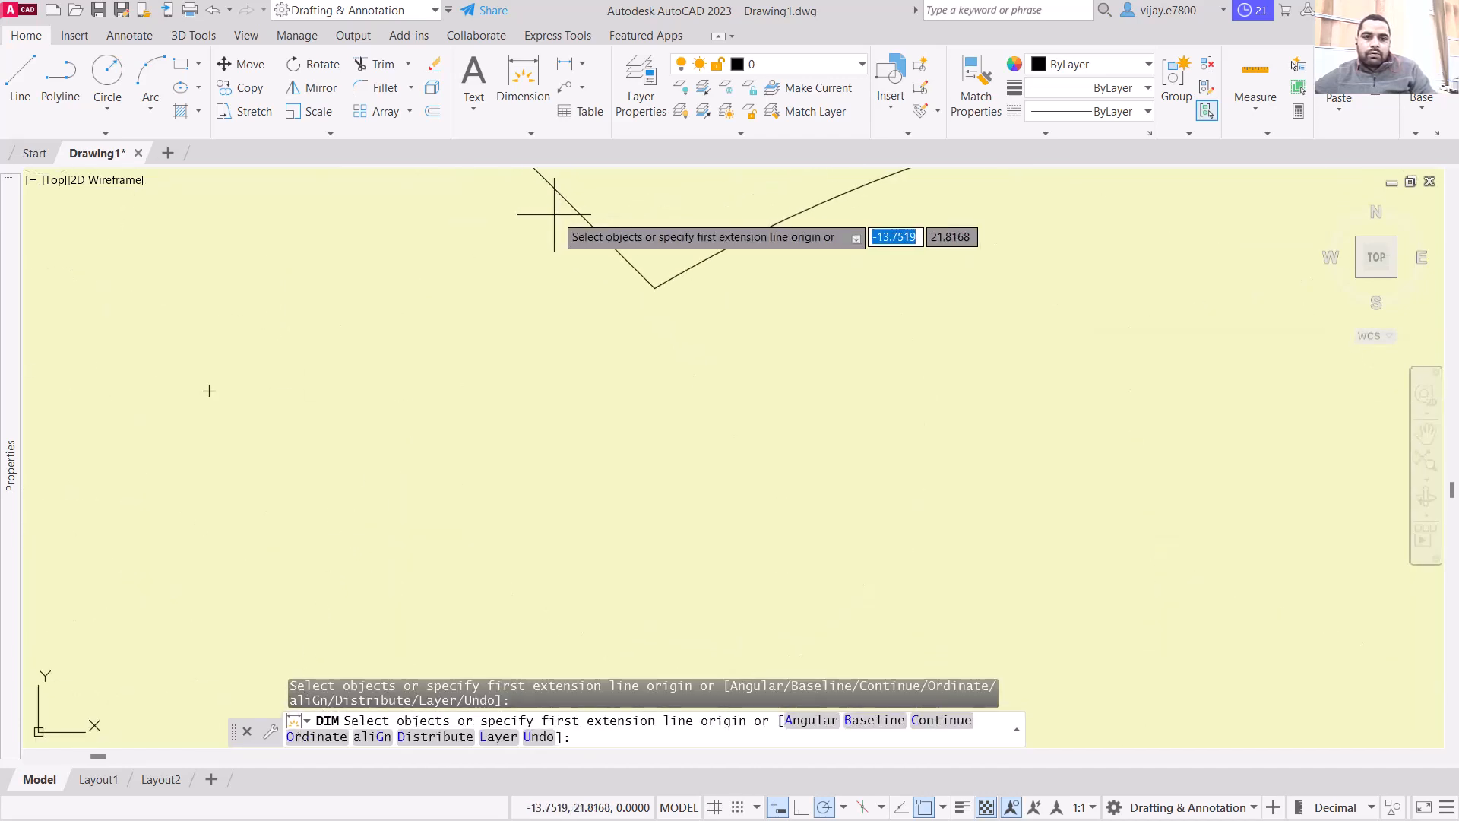
key("Return")
left_click(585, 213)
scroll(521, 235, "down", 6)
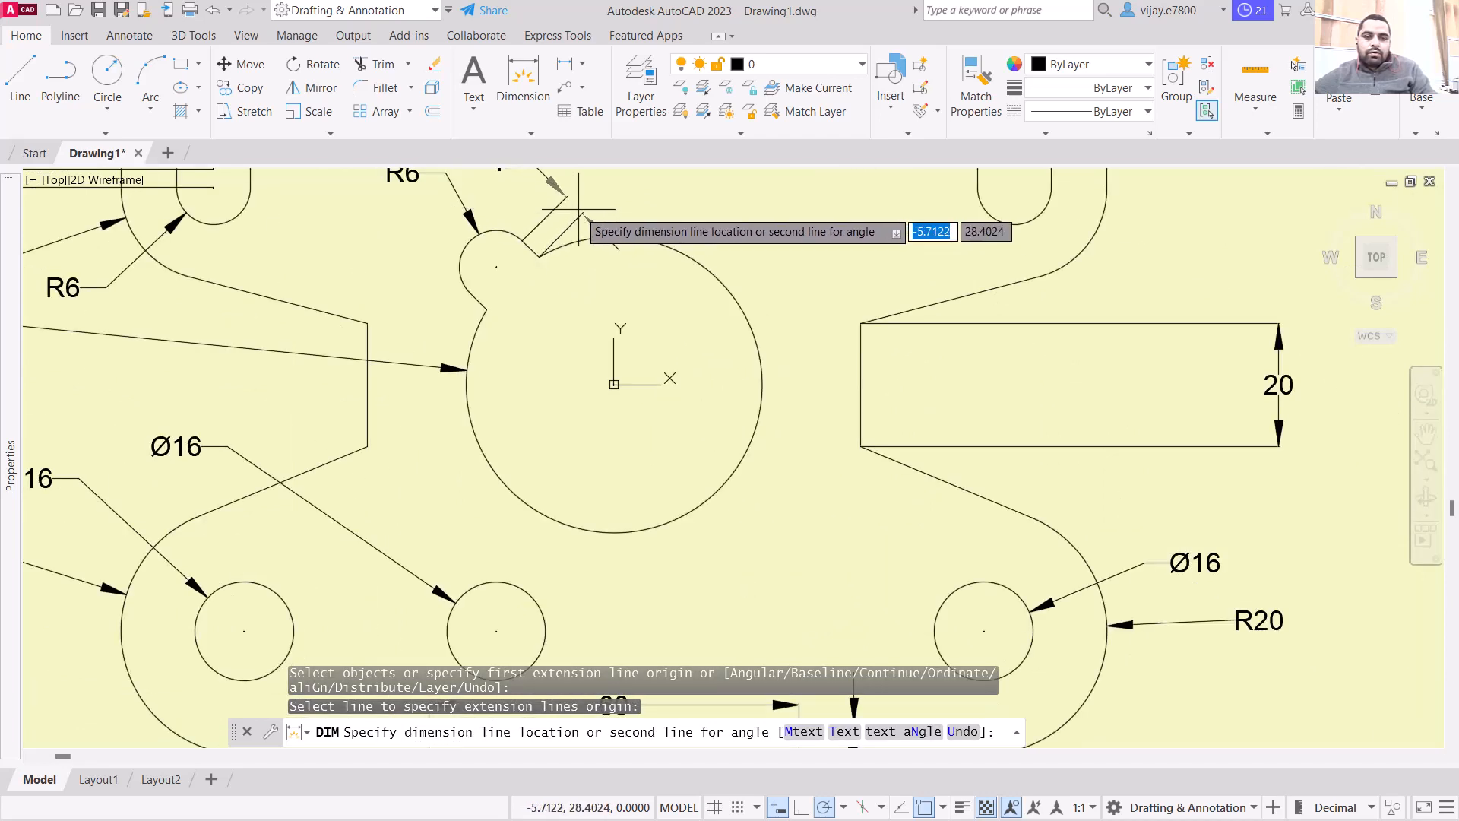
left_click(563, 204)
Step: Check the dimensions across the whole plate for any missing ones and end the dimension command
scroll(560, 202, "down", 4)
scroll(537, 235, "up", 6)
scroll(554, 228, "down", 2)
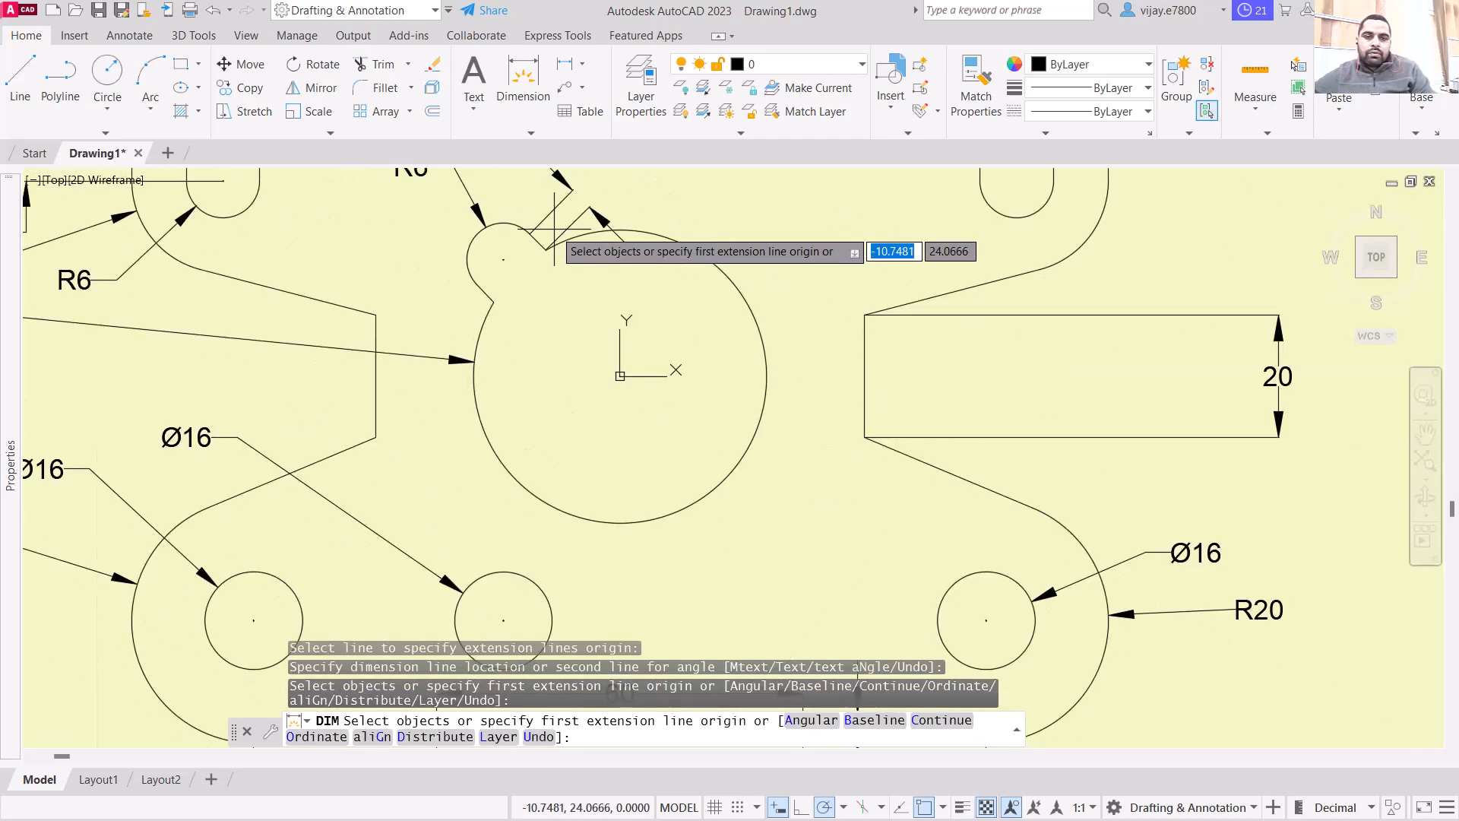
scroll(563, 217, "down", 3)
scroll(554, 244, "up", 3)
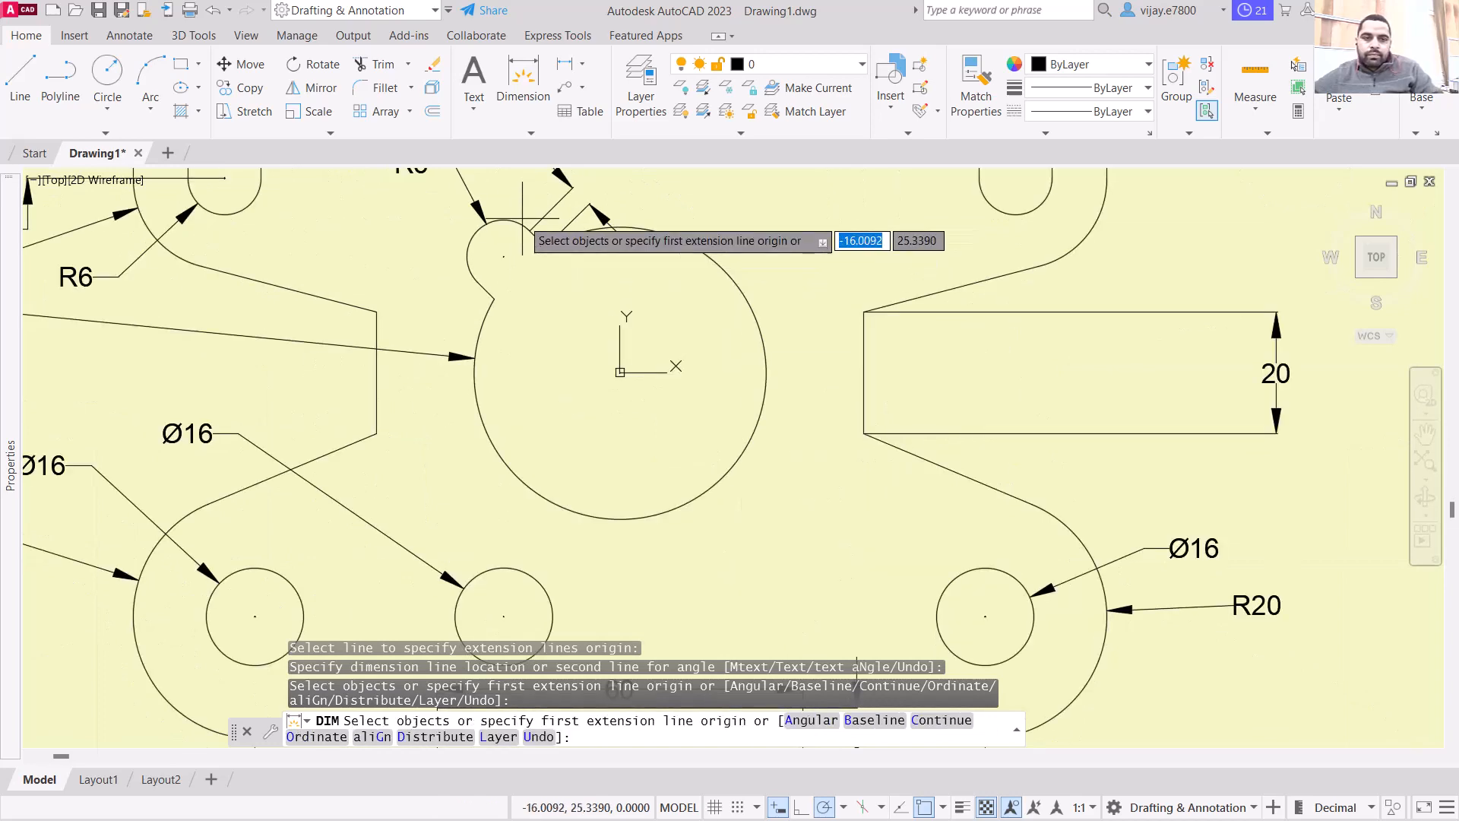
left_click(514, 227)
scroll(503, 257, "down", 3)
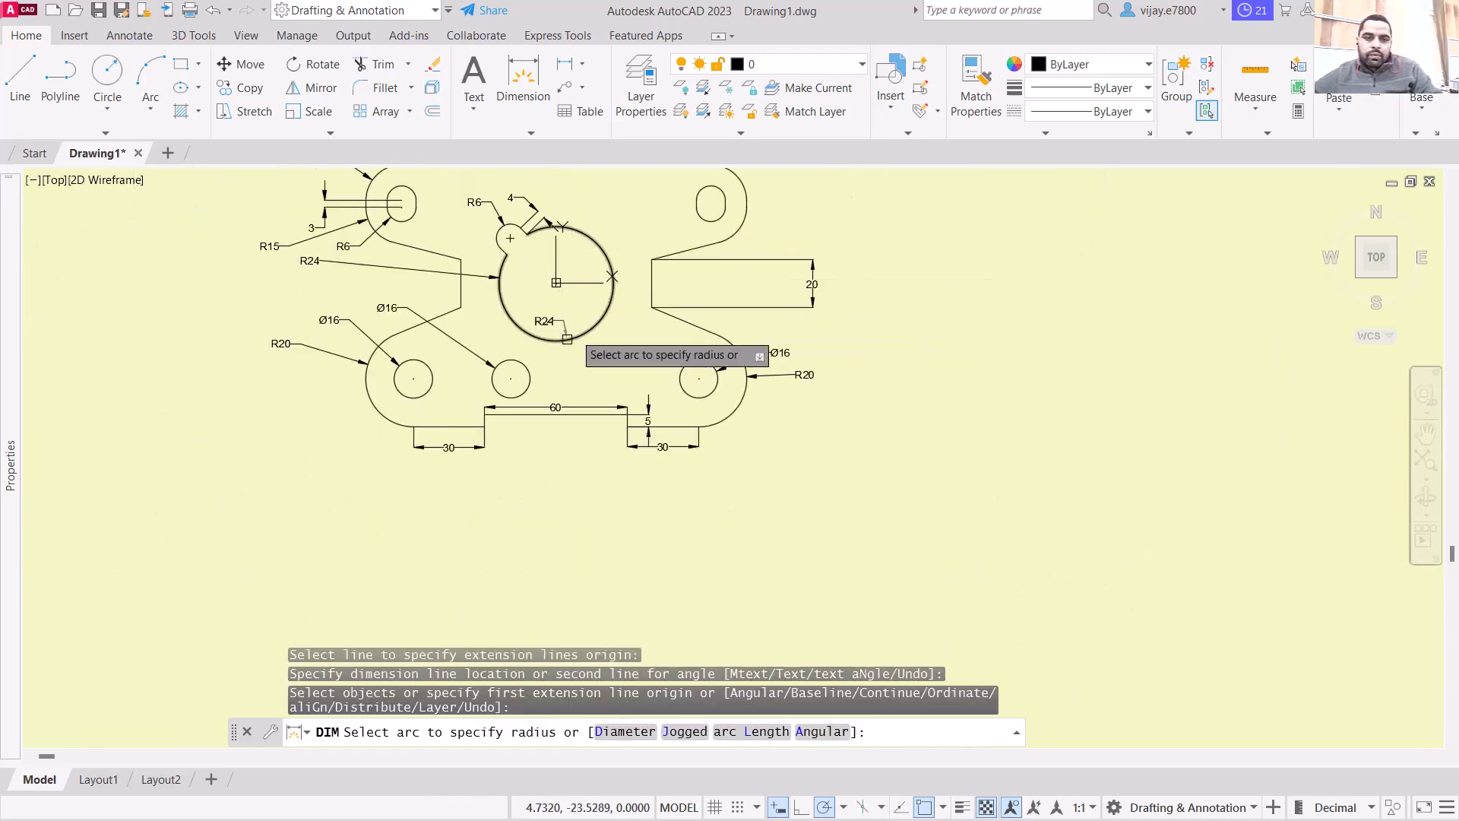
scroll(563, 335, "down", 2)
scroll(564, 335, "up", 6)
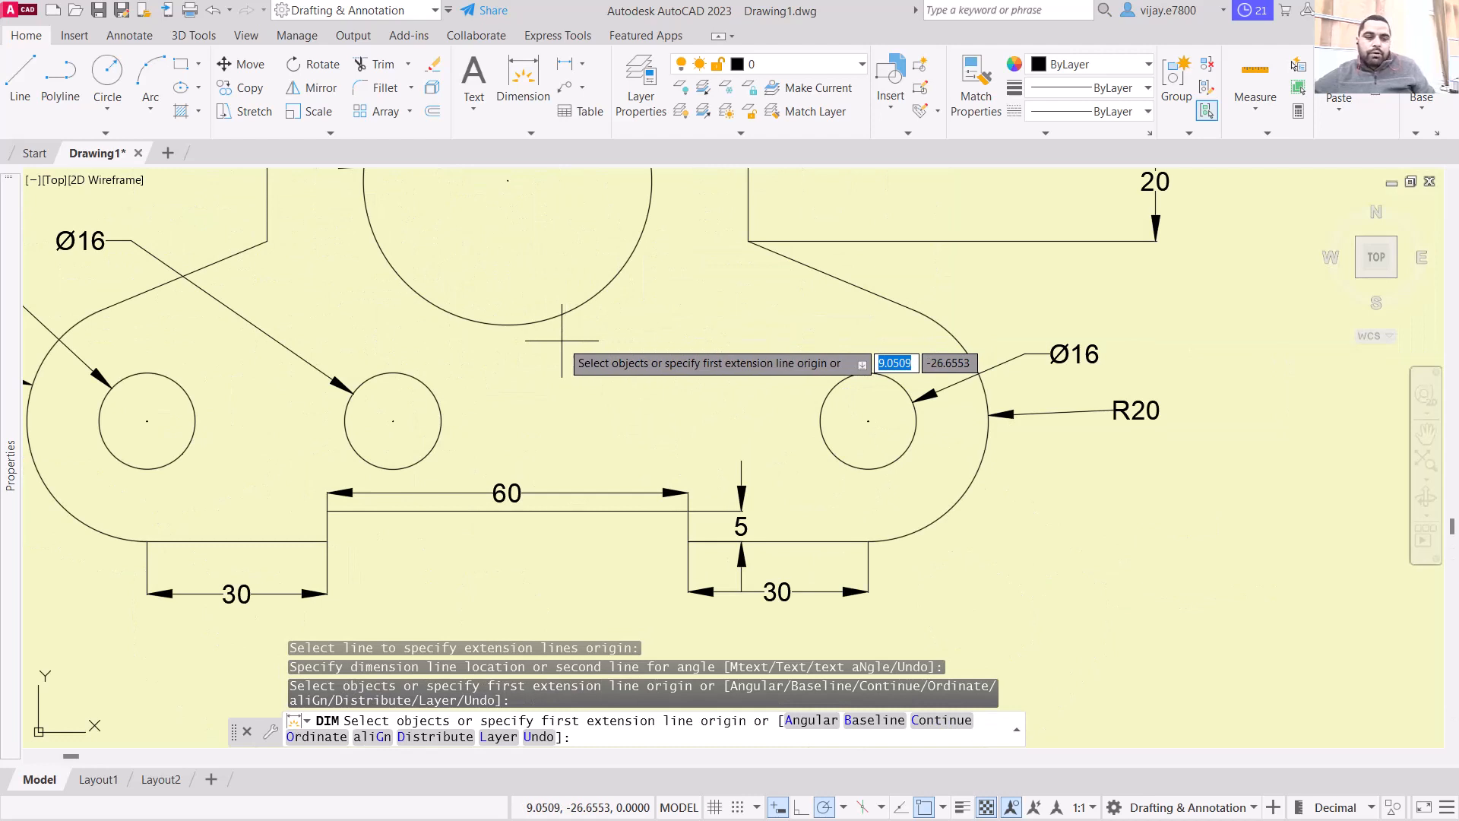
scroll(770, 565, "down", 4)
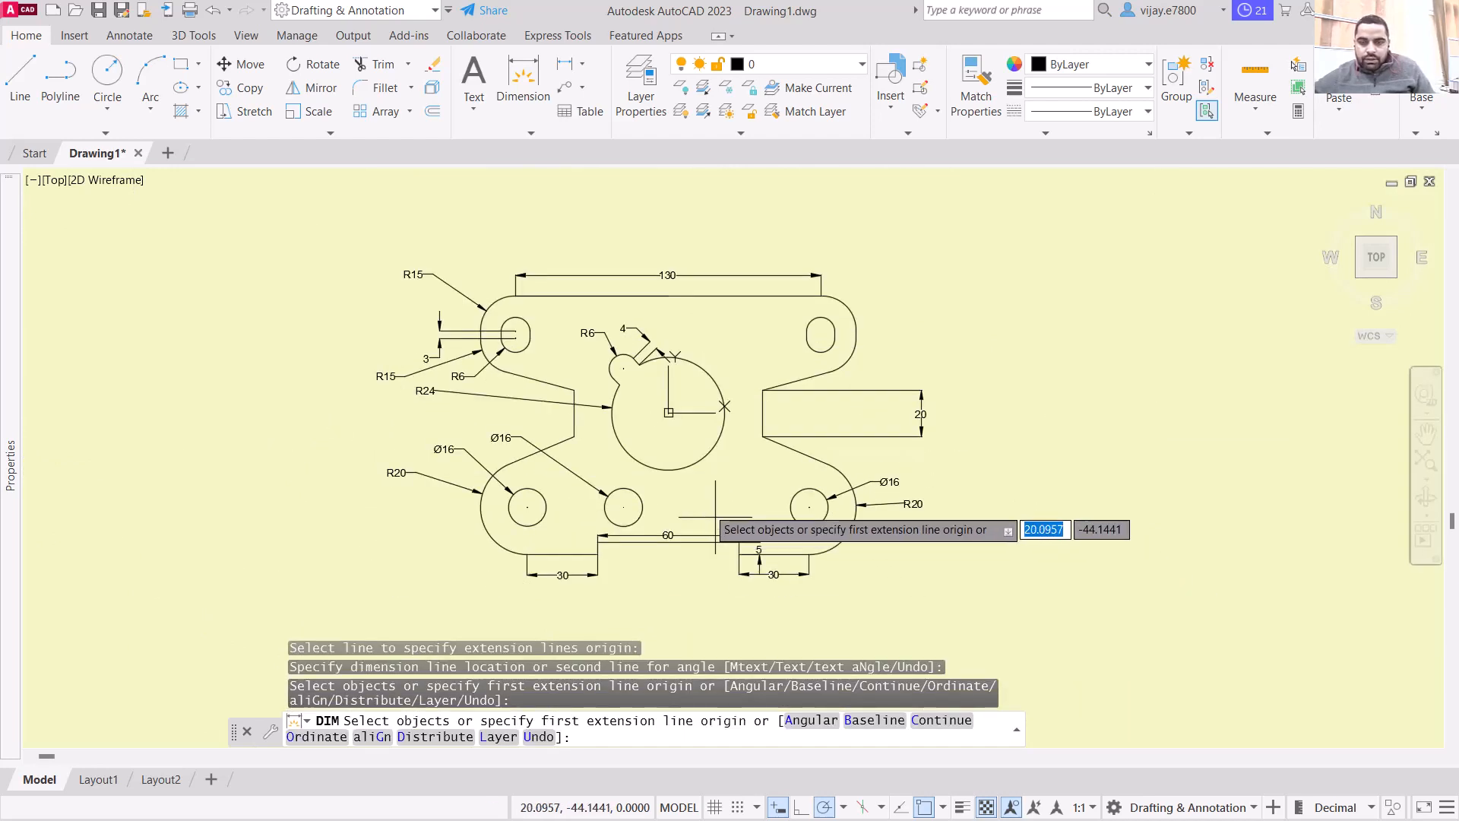
key("Return")
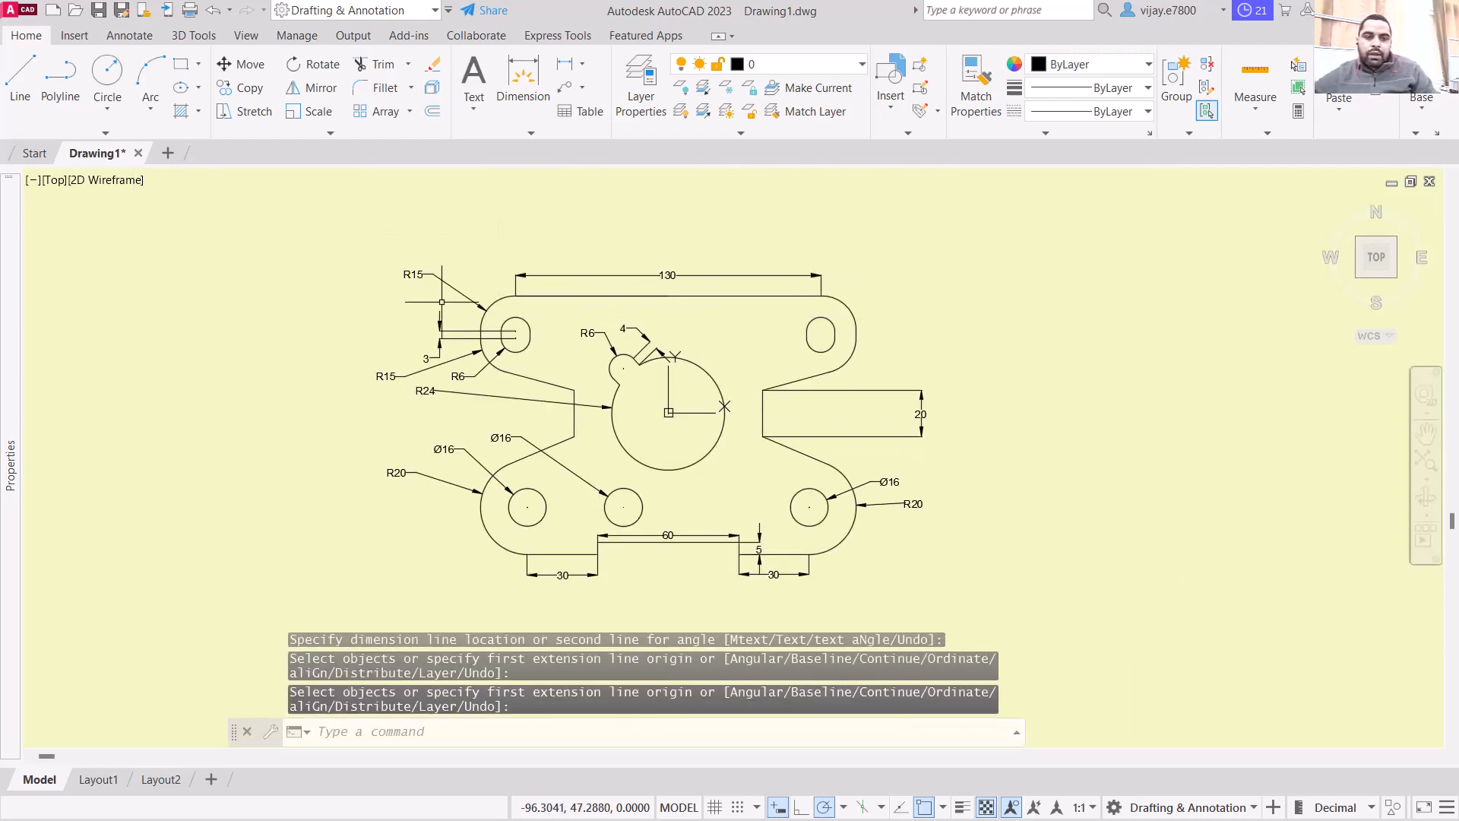
Step: Select all dimensions of the plate and set their color to red 237,31,36
left_click(363, 486)
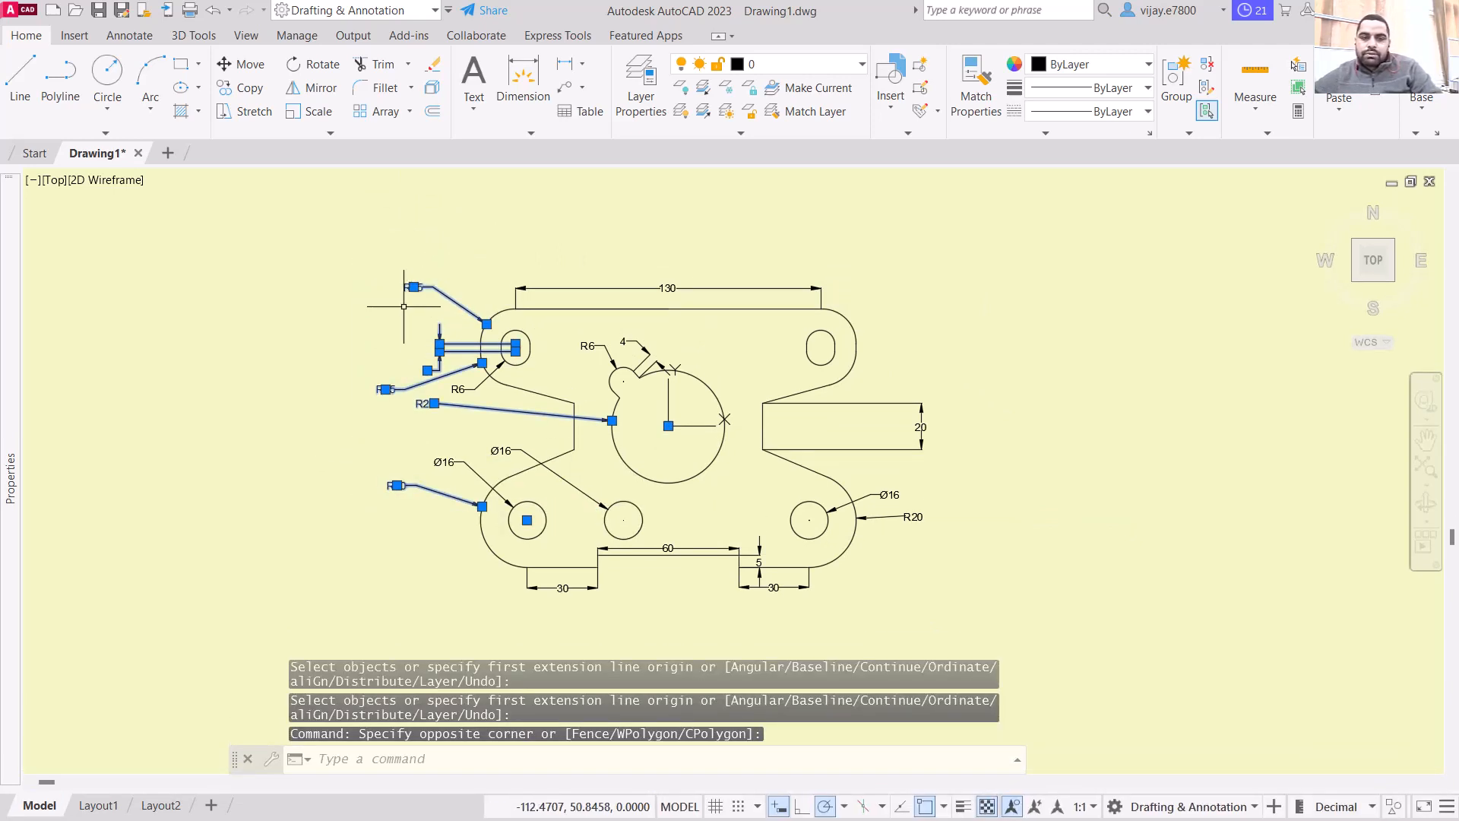
right_click(404, 306)
left_click(478, 627)
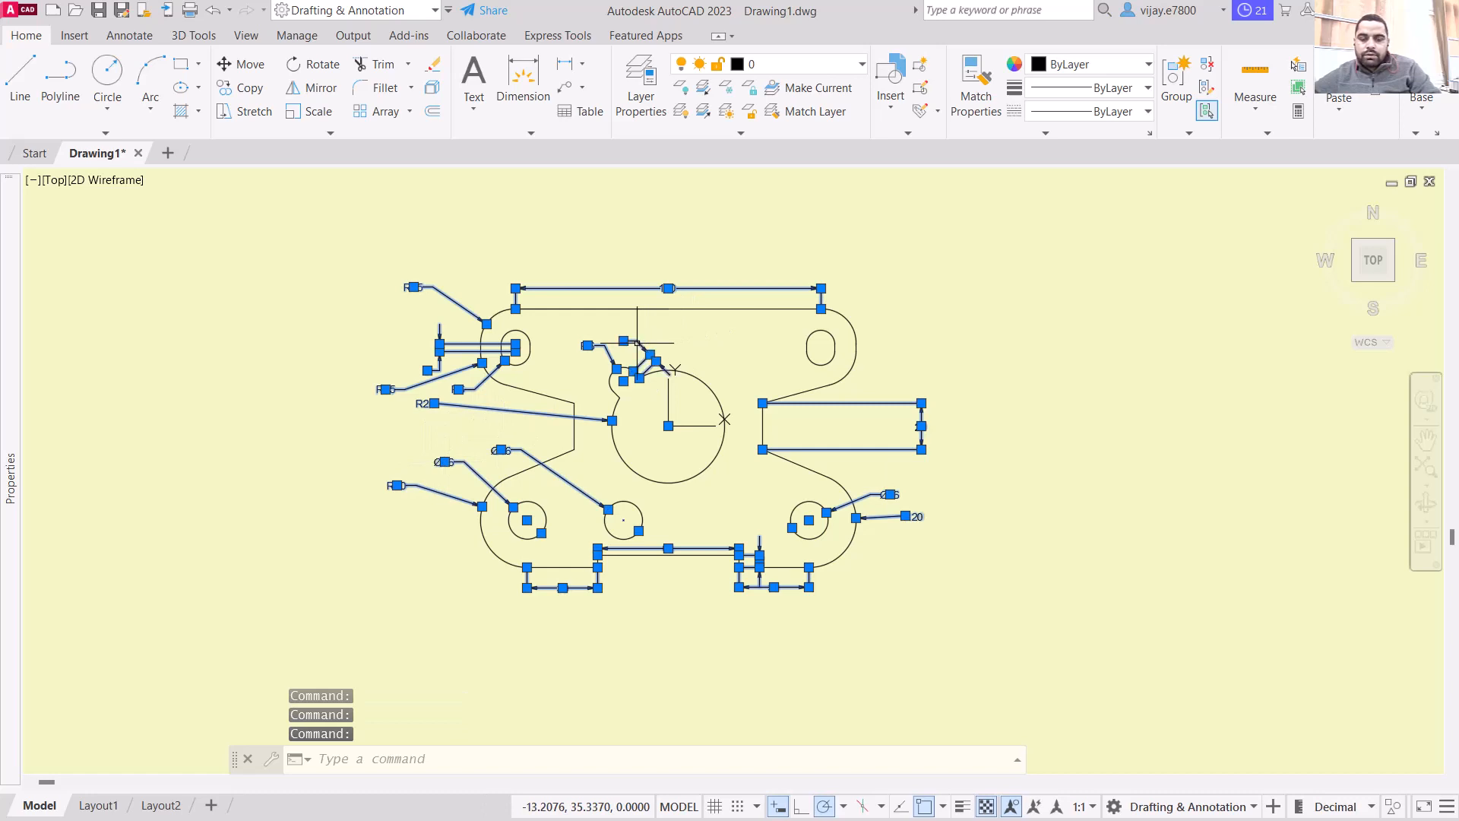
left_click(1087, 67)
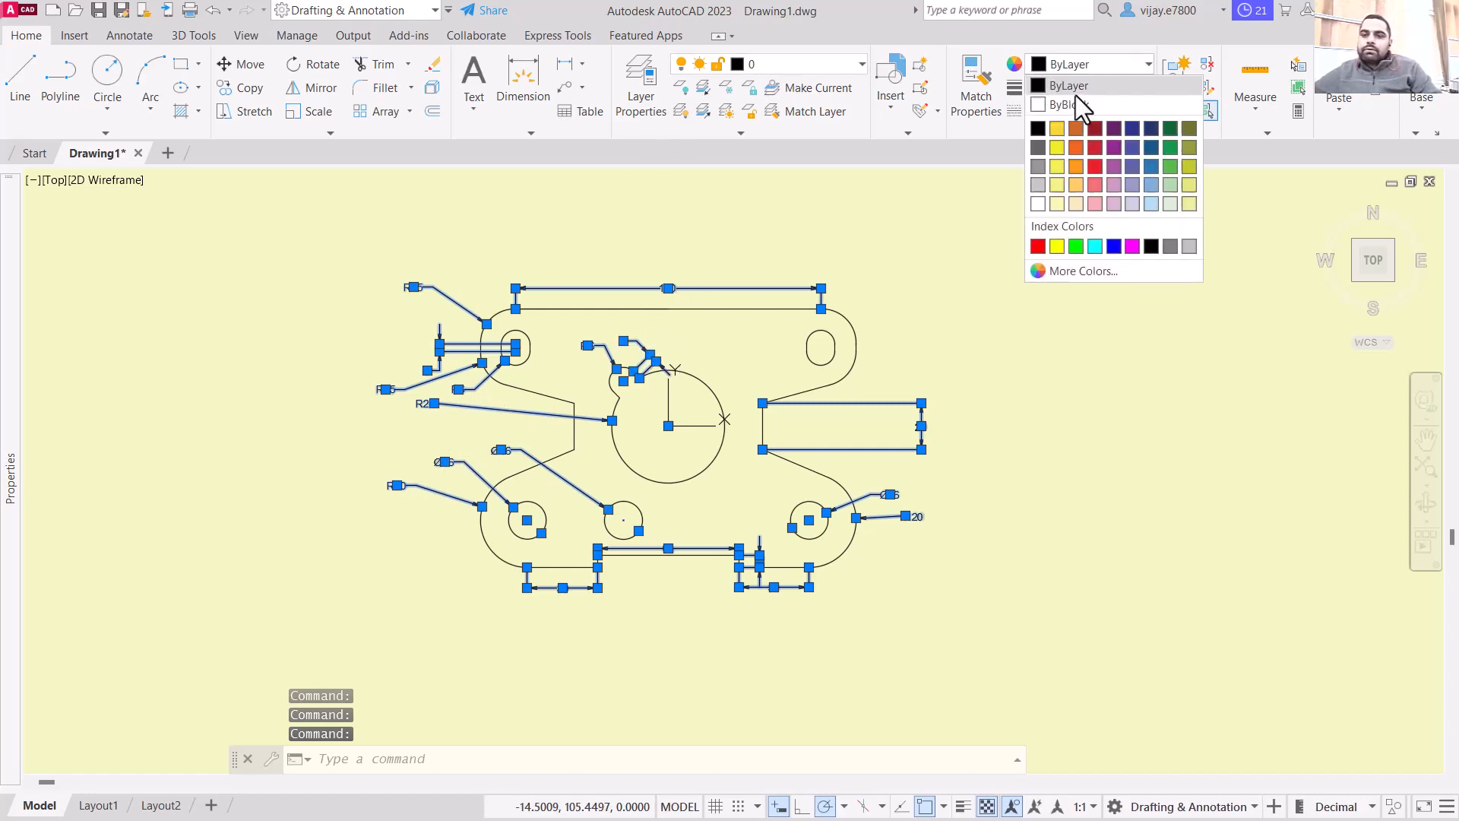
left_click(1095, 167)
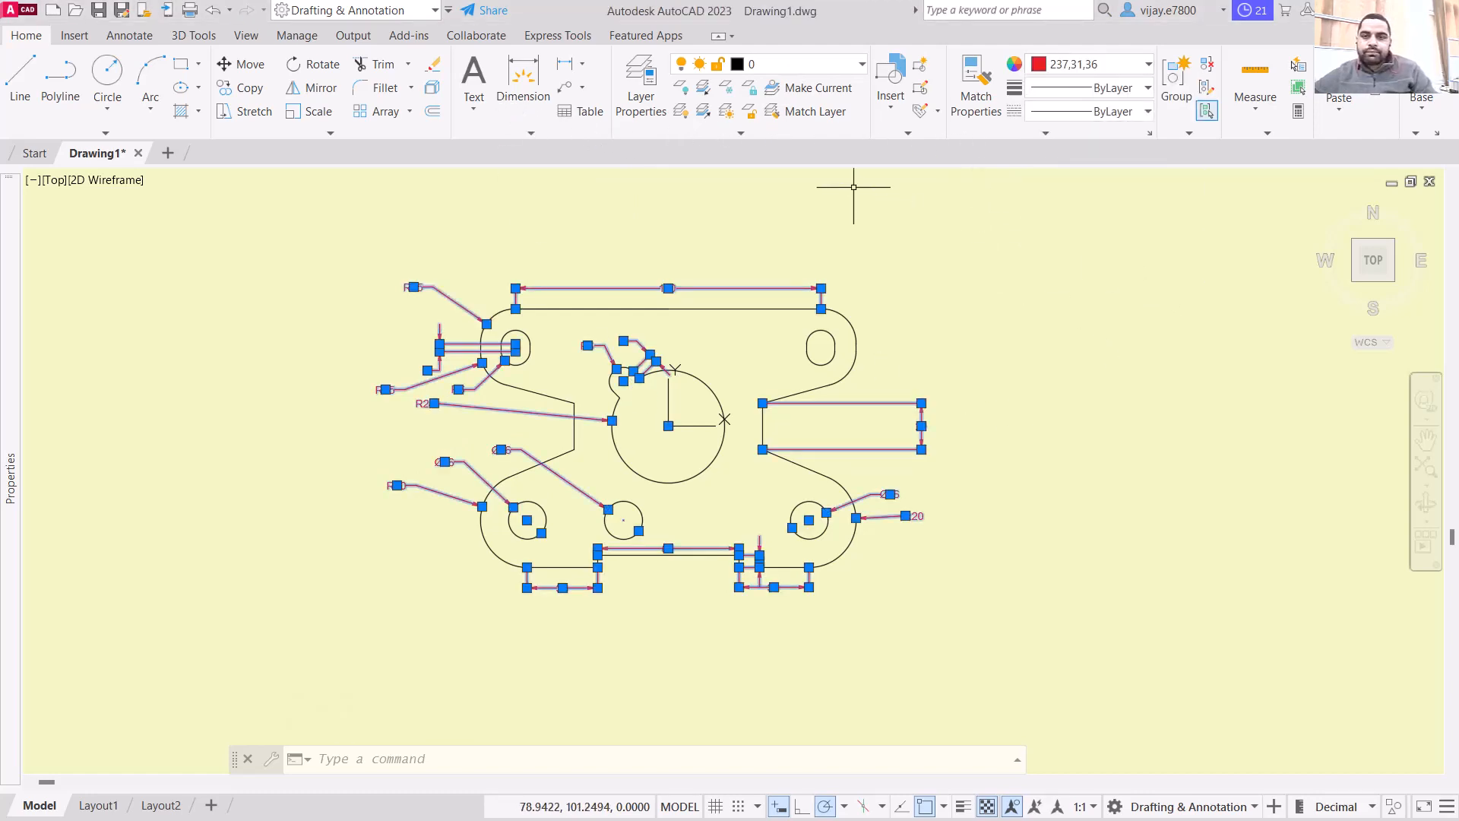
key("Escape")
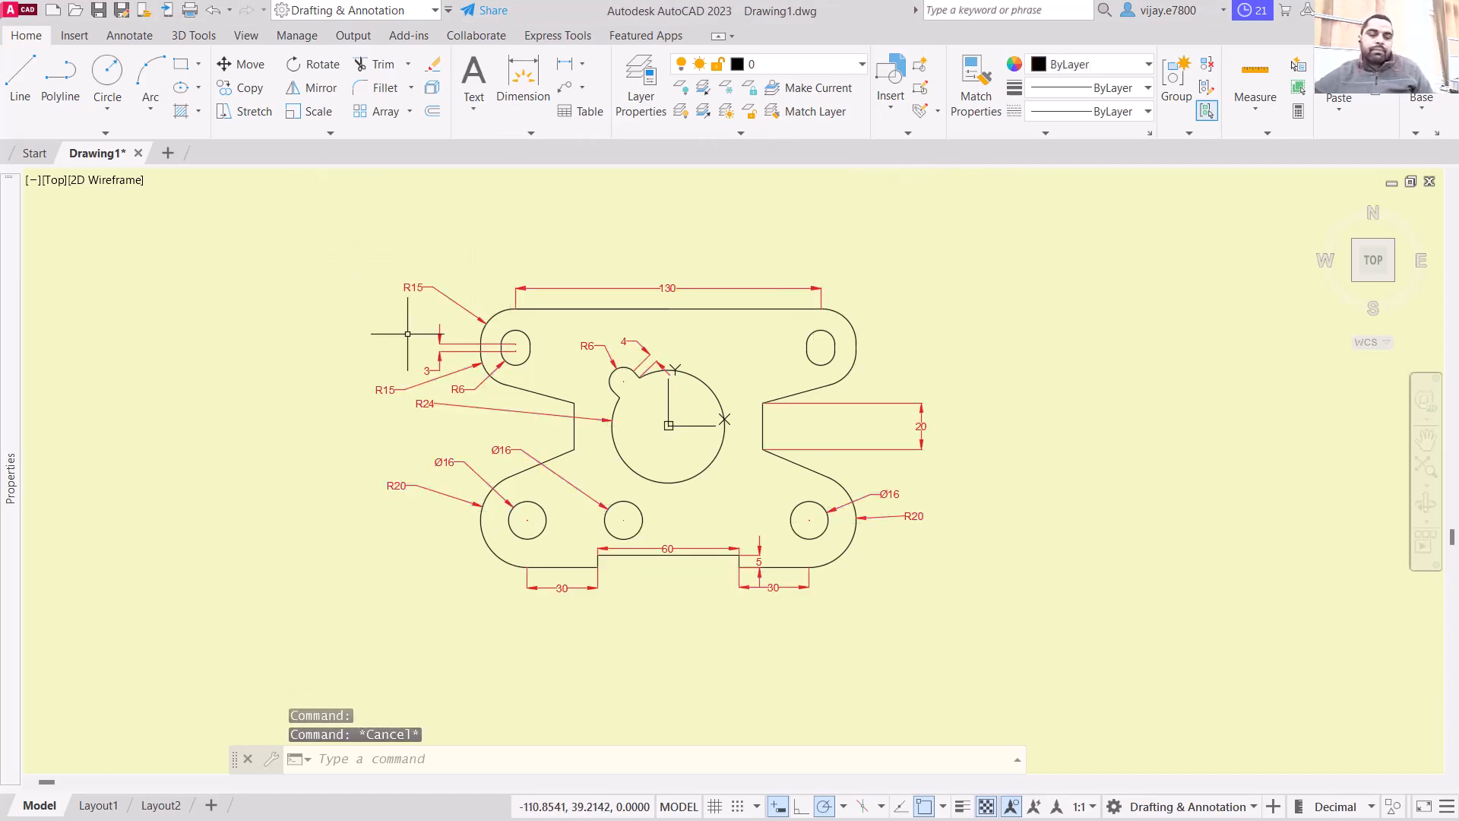
Step: Set up a linear gradient hatch with first color 173,221,247 and second color 205,105,40
left_click(181, 111)
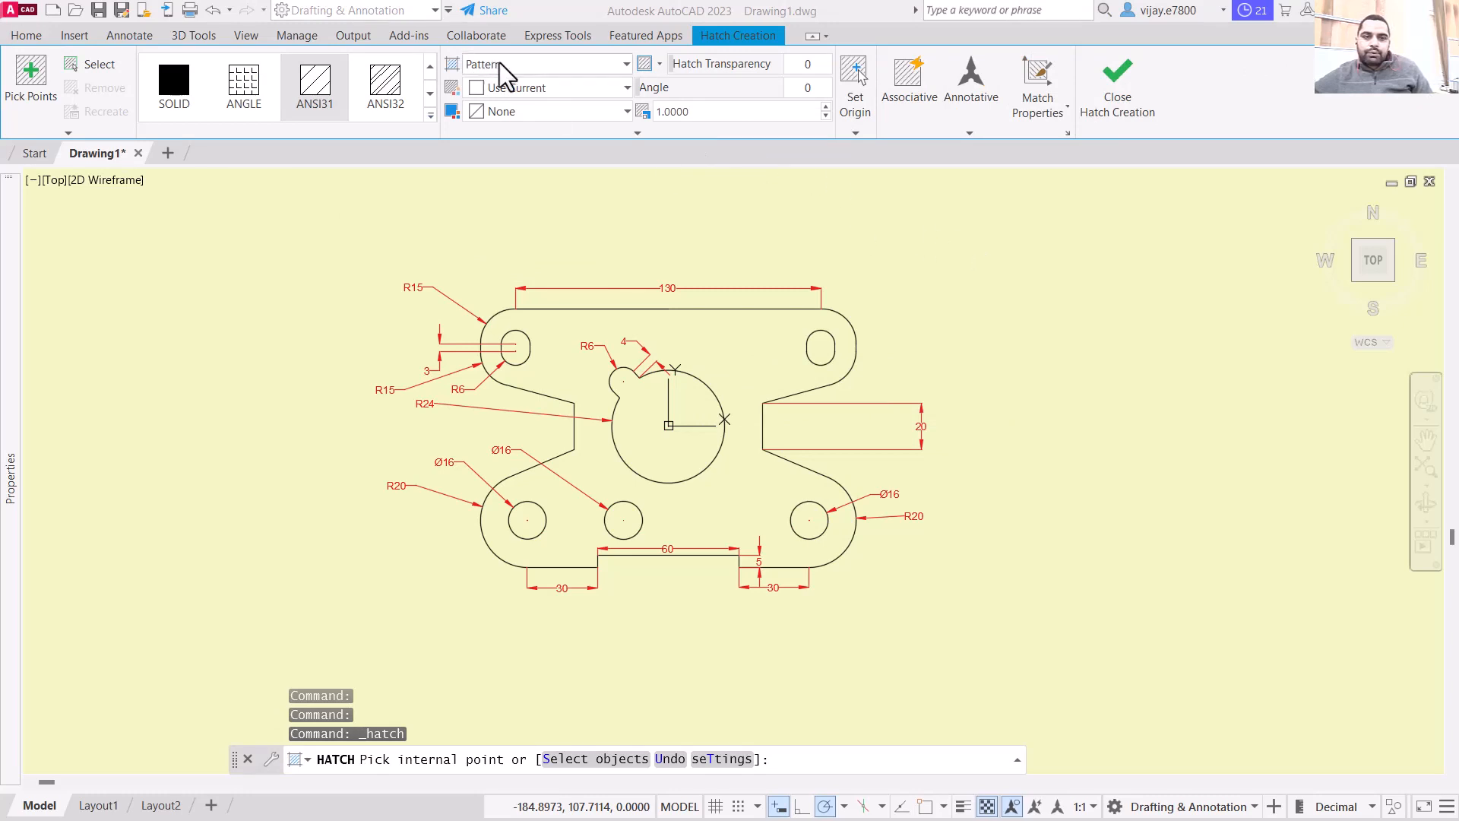
left_click(527, 70)
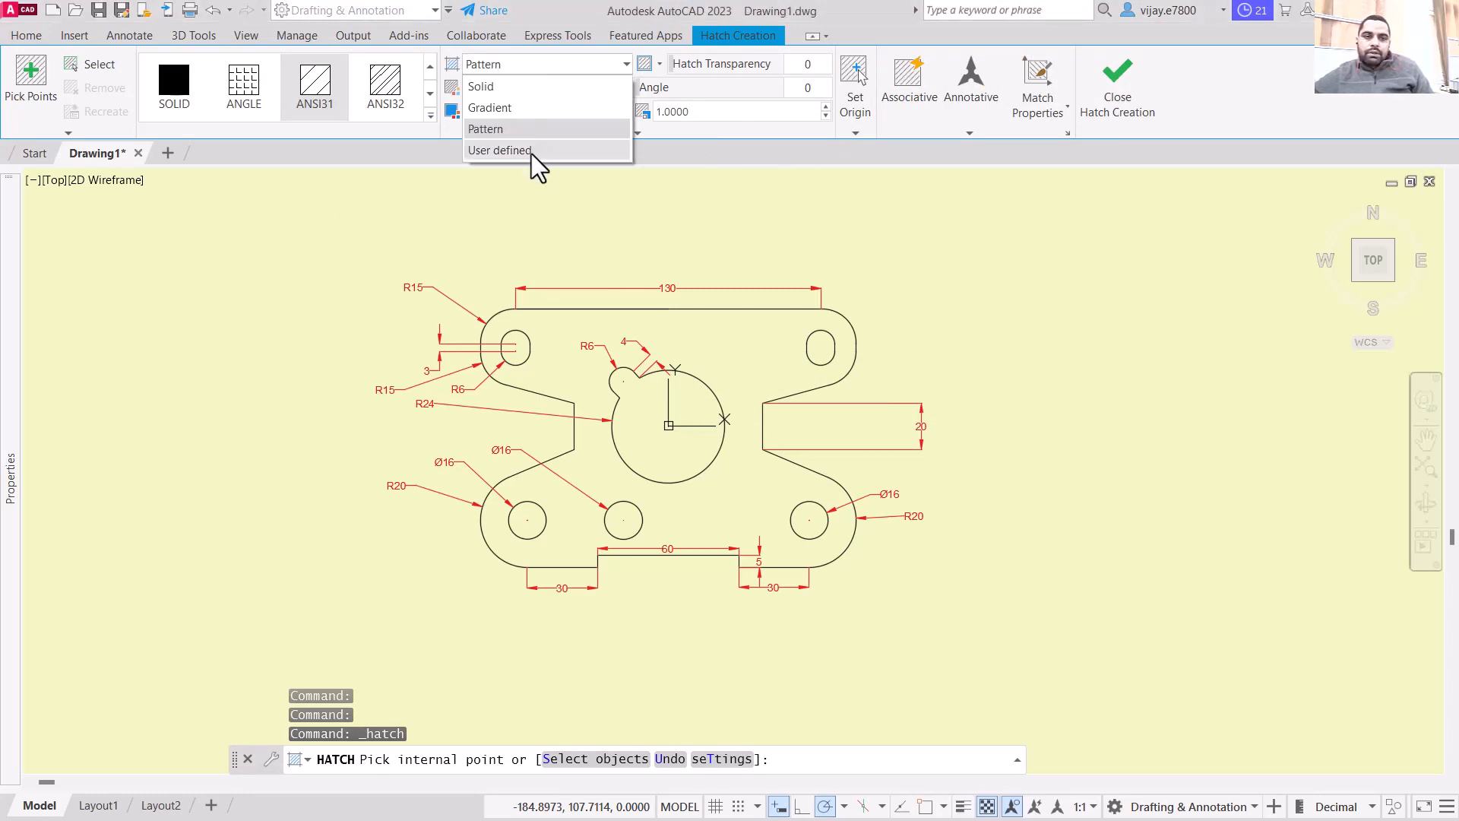
left_click(503, 108)
left_click(513, 86)
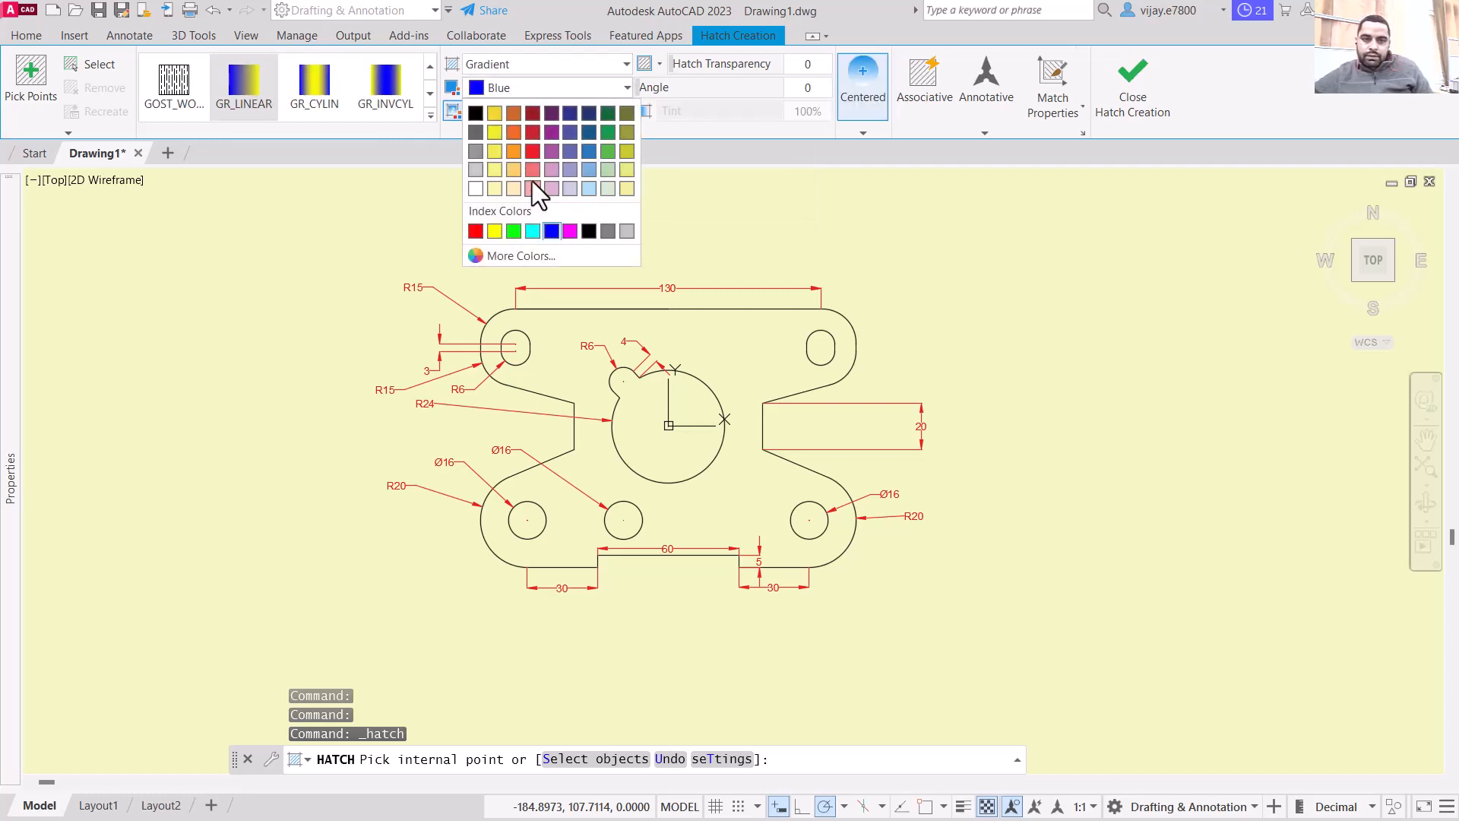
left_click(590, 190)
left_click(545, 113)
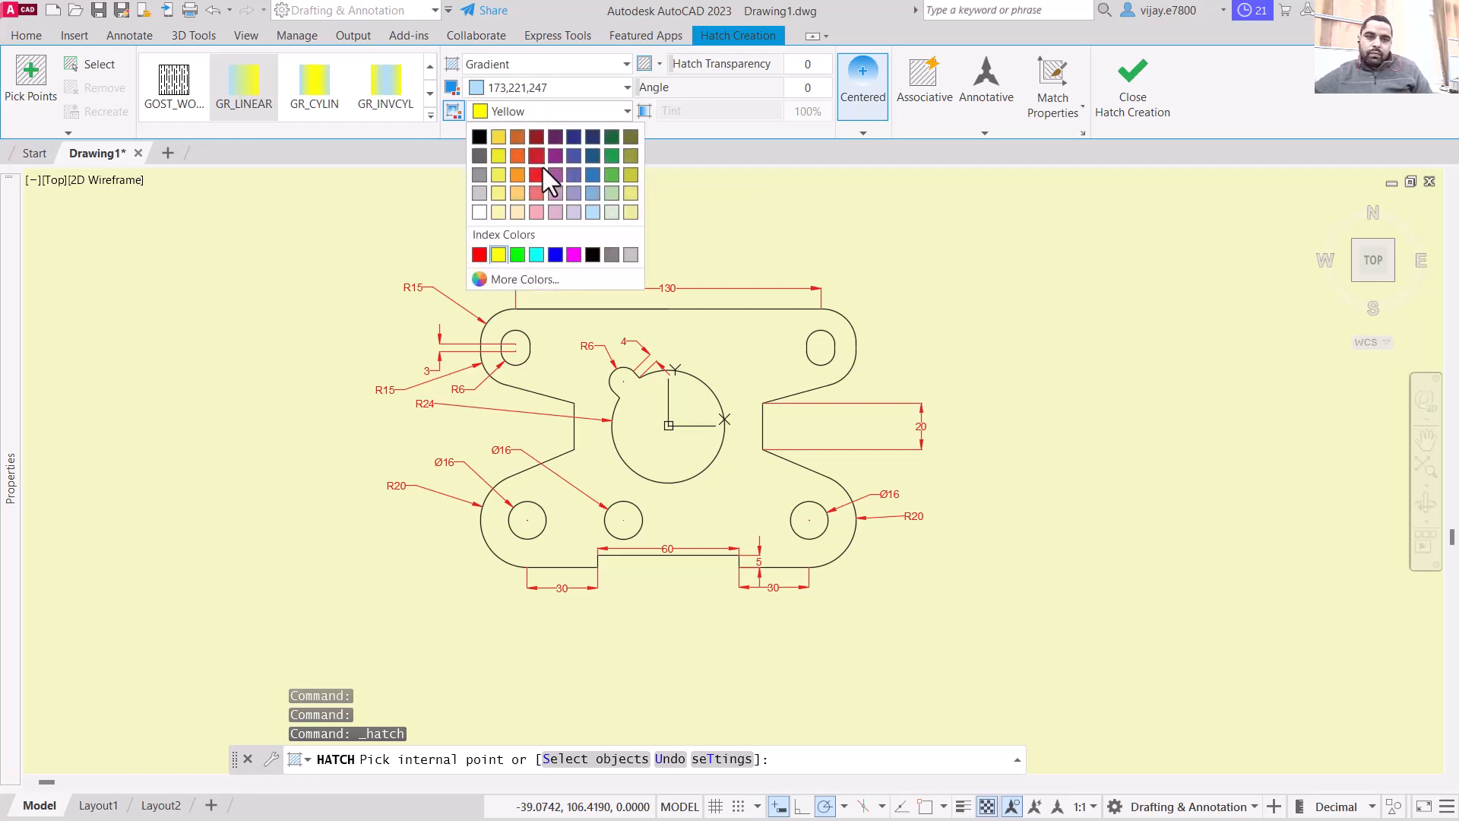
left_click(608, 175)
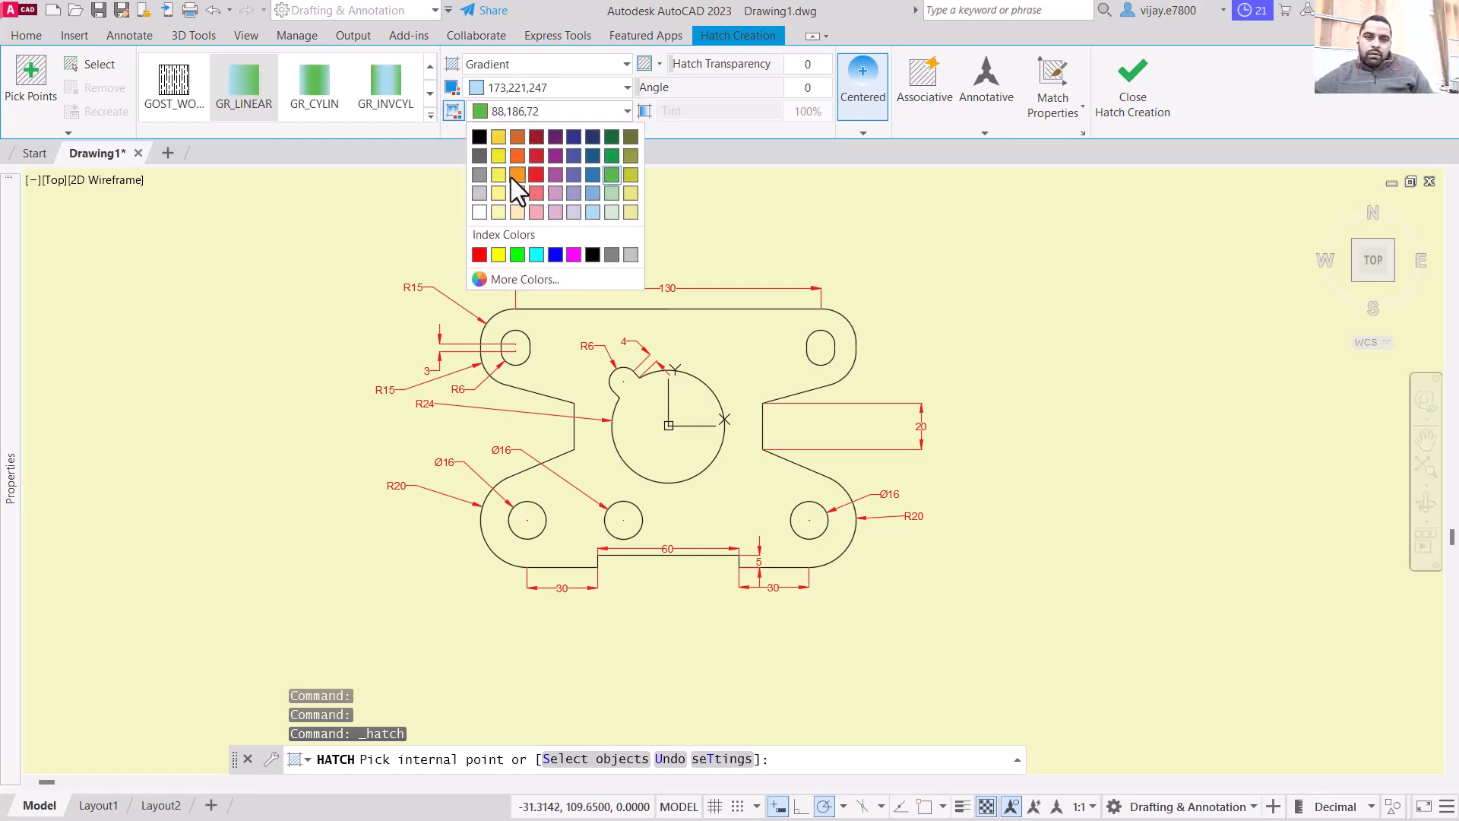
left_click(513, 136)
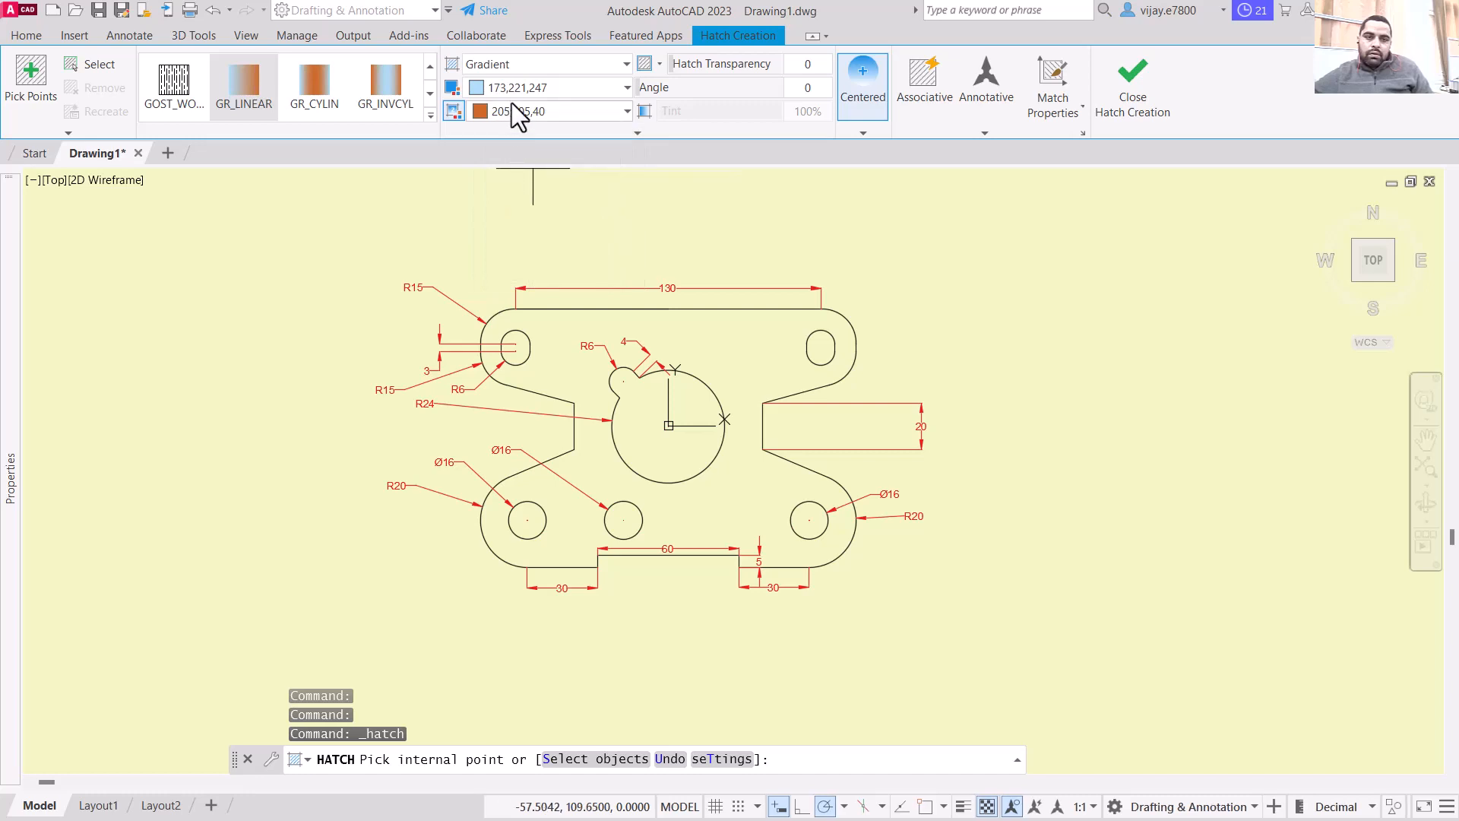
Step: Change the gradient's first color to blue 39,118,187 and fill the plate body around the holes with the hatch
left_click(512, 97)
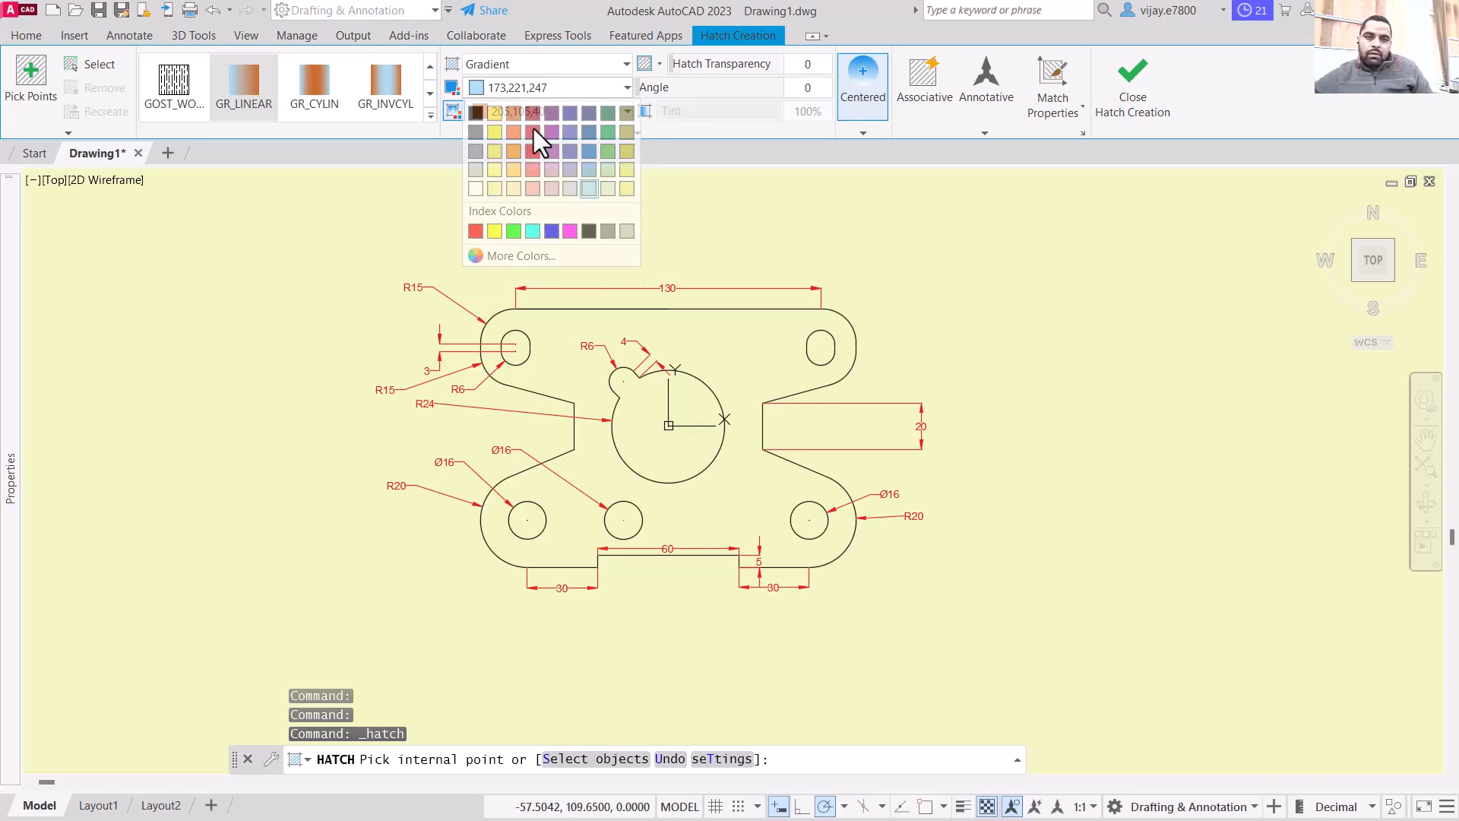
left_click(590, 151)
left_click(684, 334)
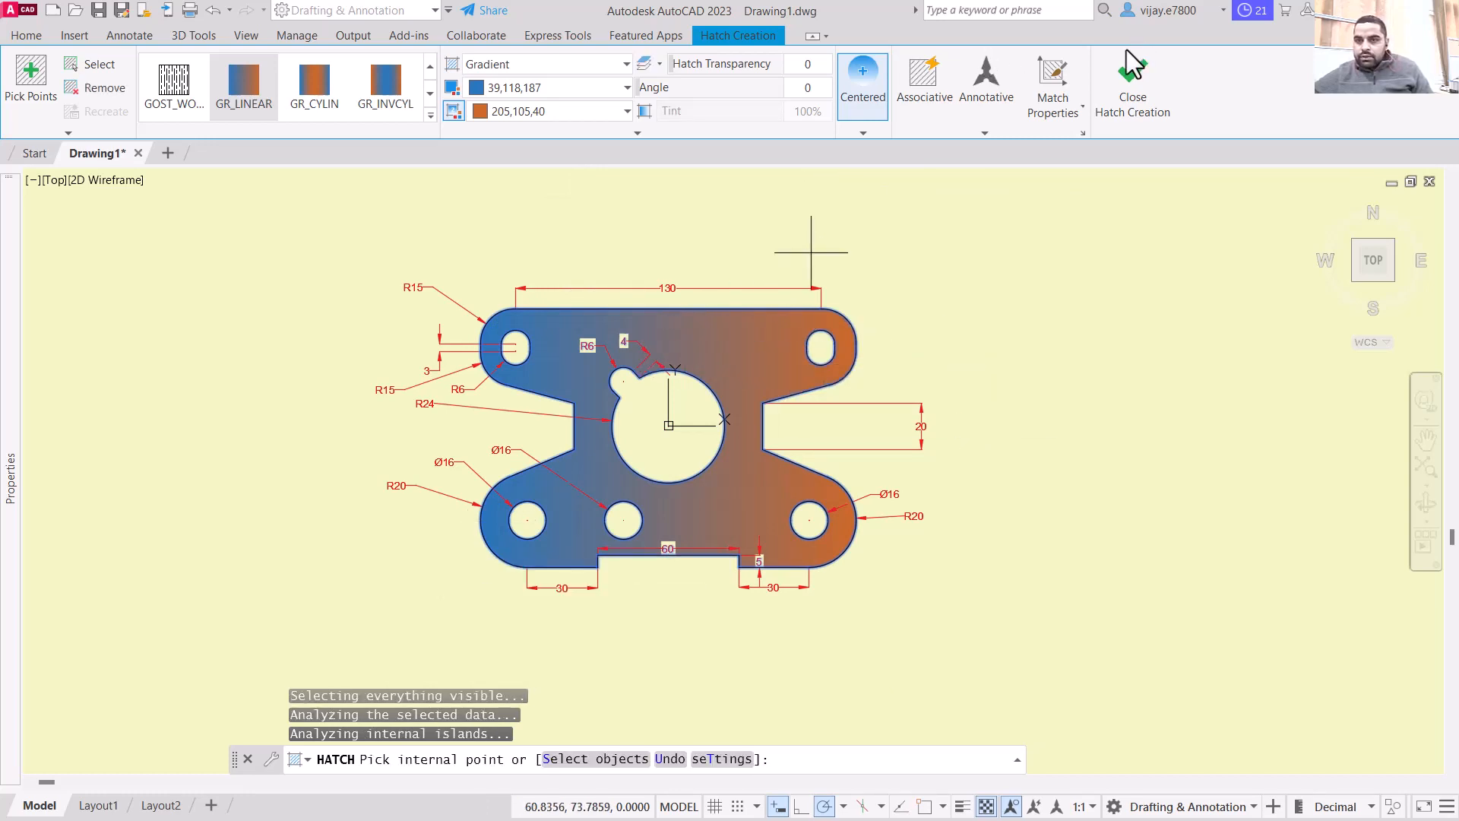
left_click(1134, 97)
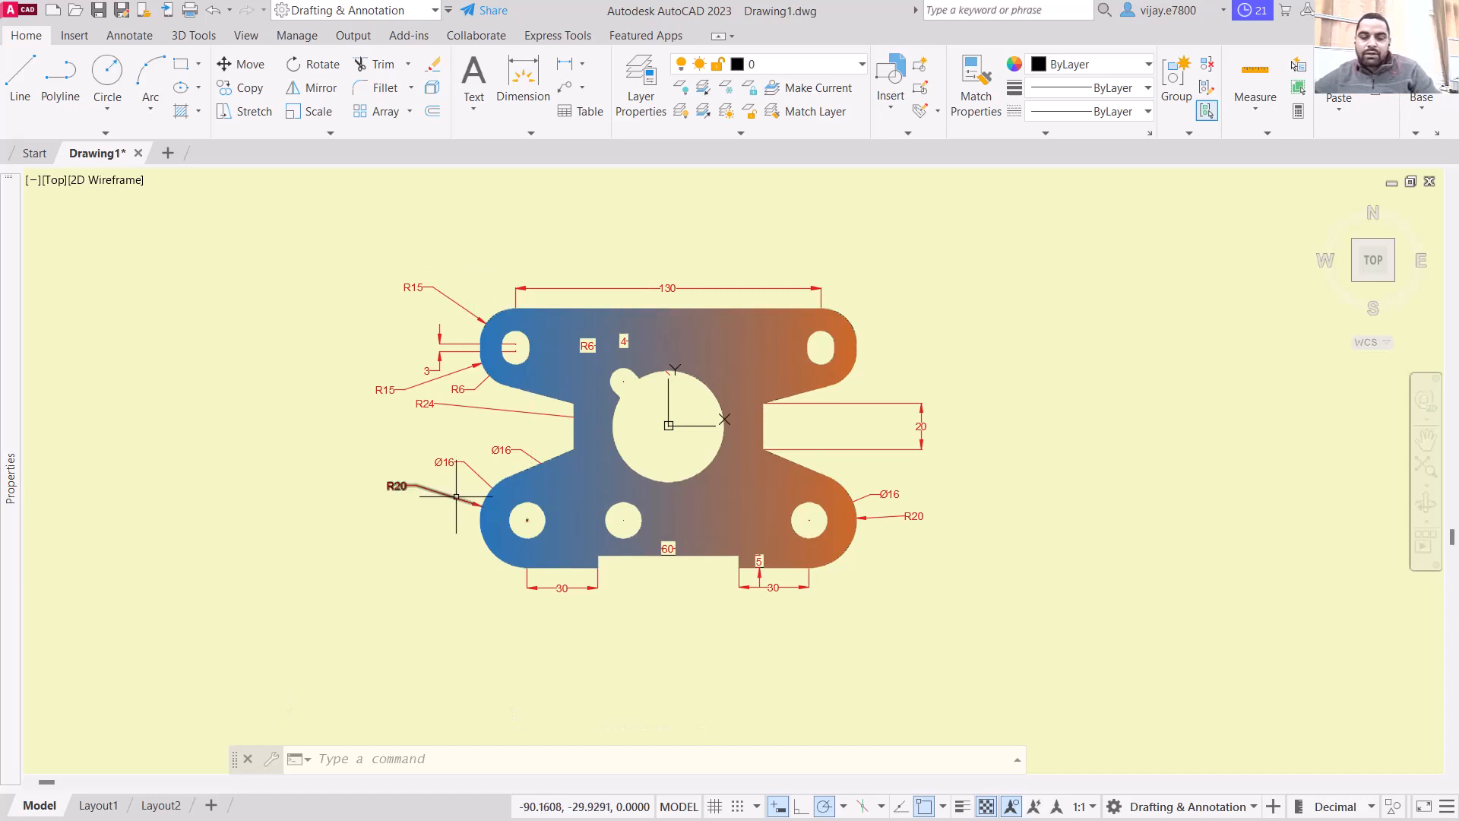
Step: Set the transparency of the plate's gradient hatch to 41
left_click(585, 413)
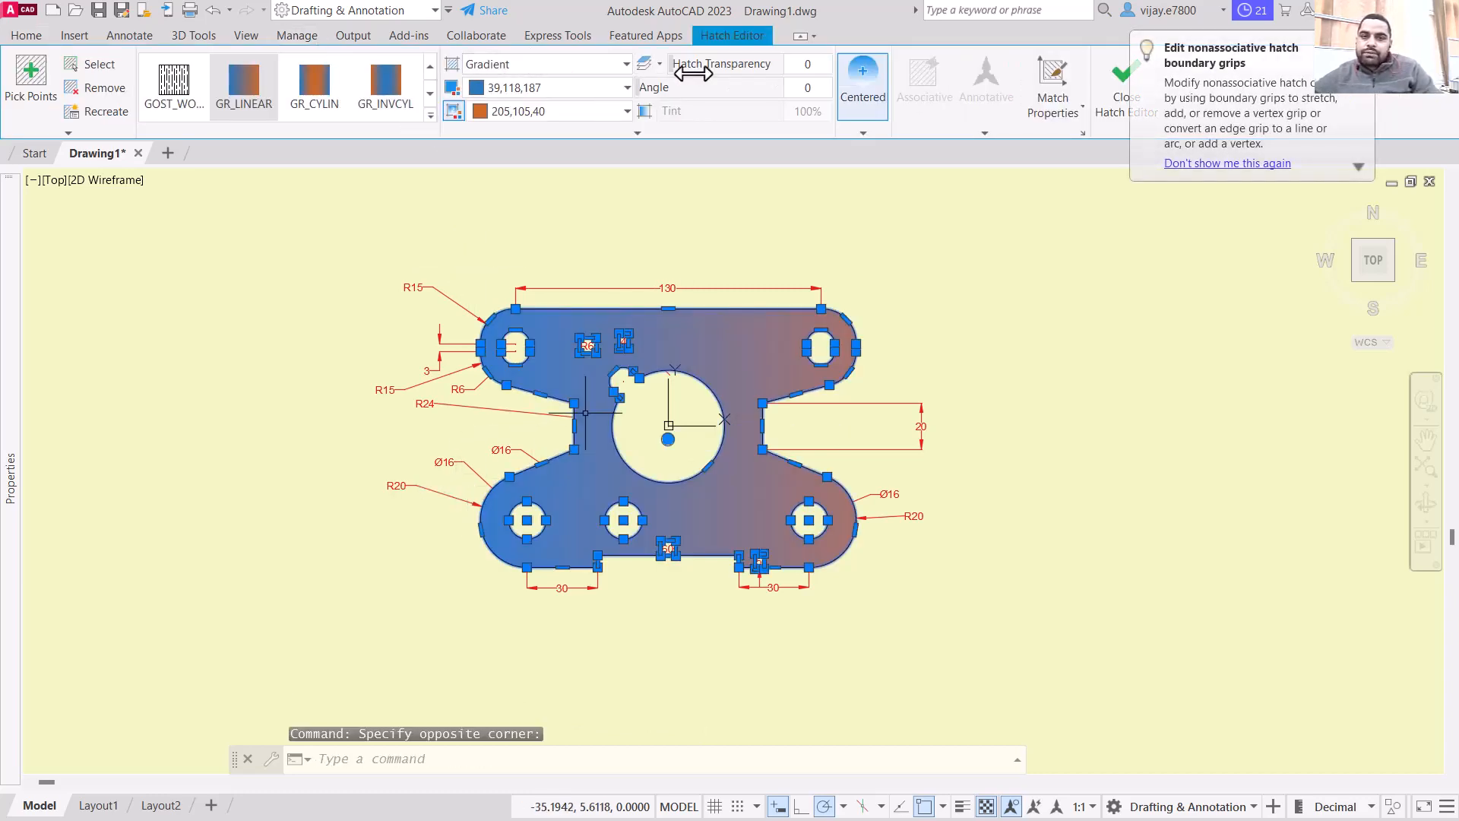
left_click_drag(689, 69, 759, 67)
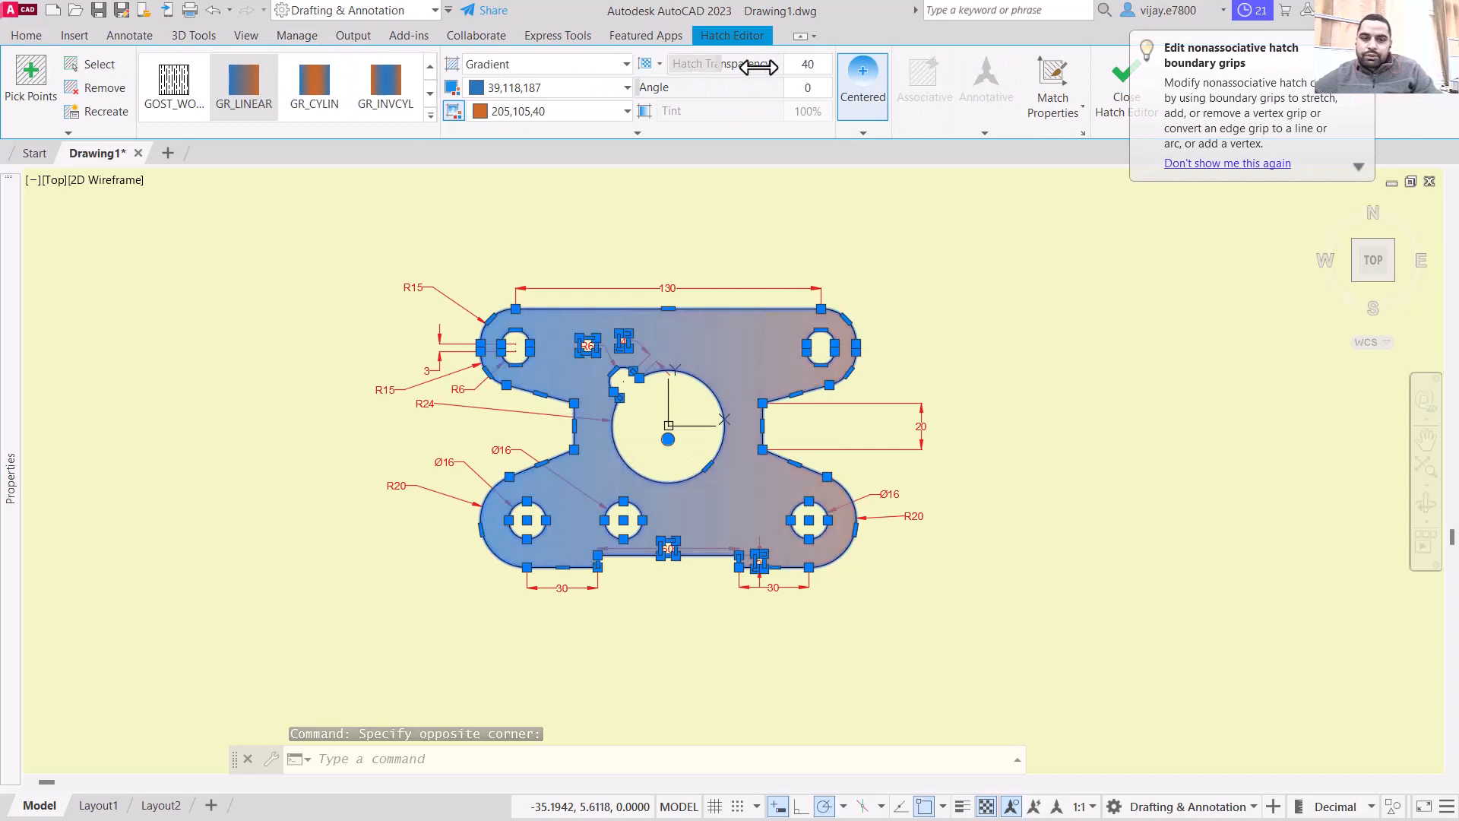
key("Escape")
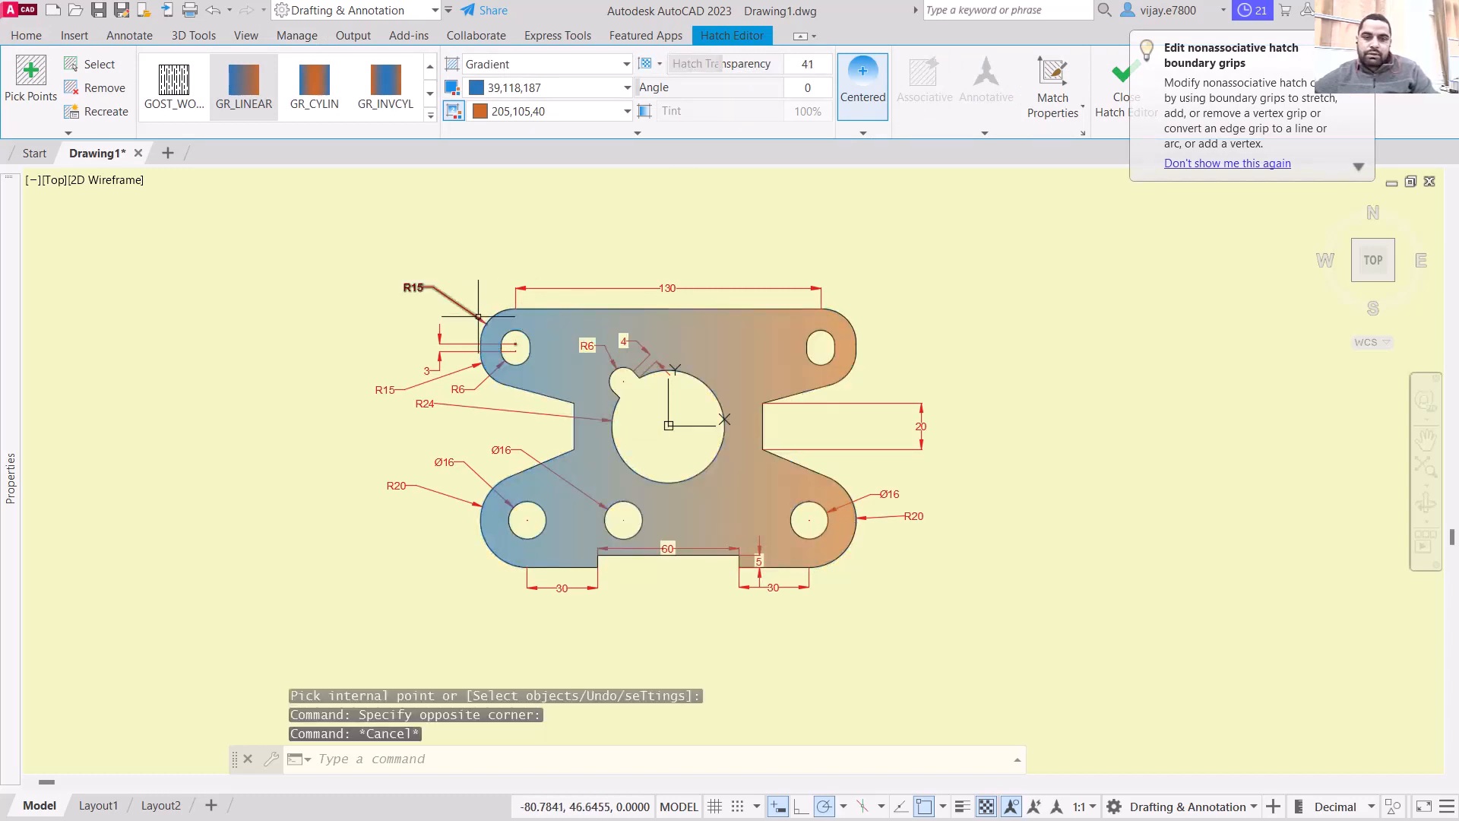